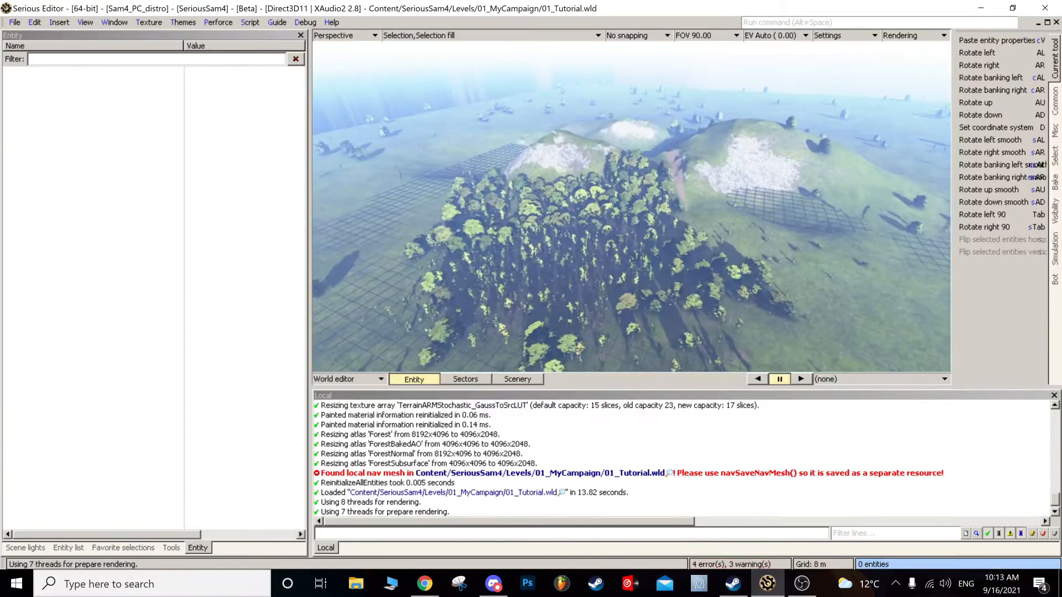
- Open the 01_Forum world from the Content/SeriousSam4/Levels/01_PB folder
middle_click_drag(631, 207, 626, 237)
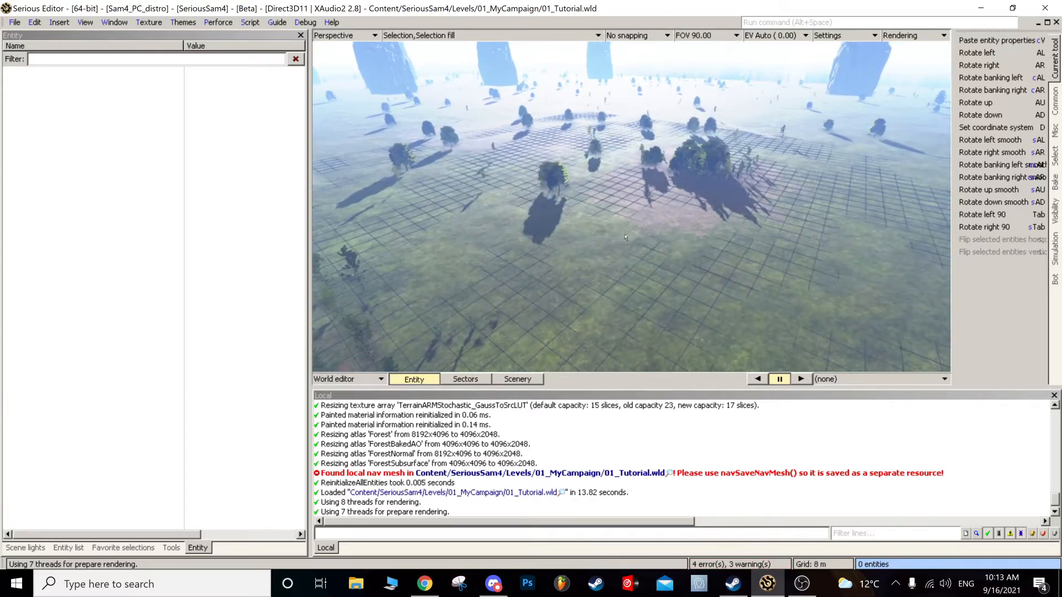
left_click(15, 23)
mouse_move(83, 48)
left_click(232, 65)
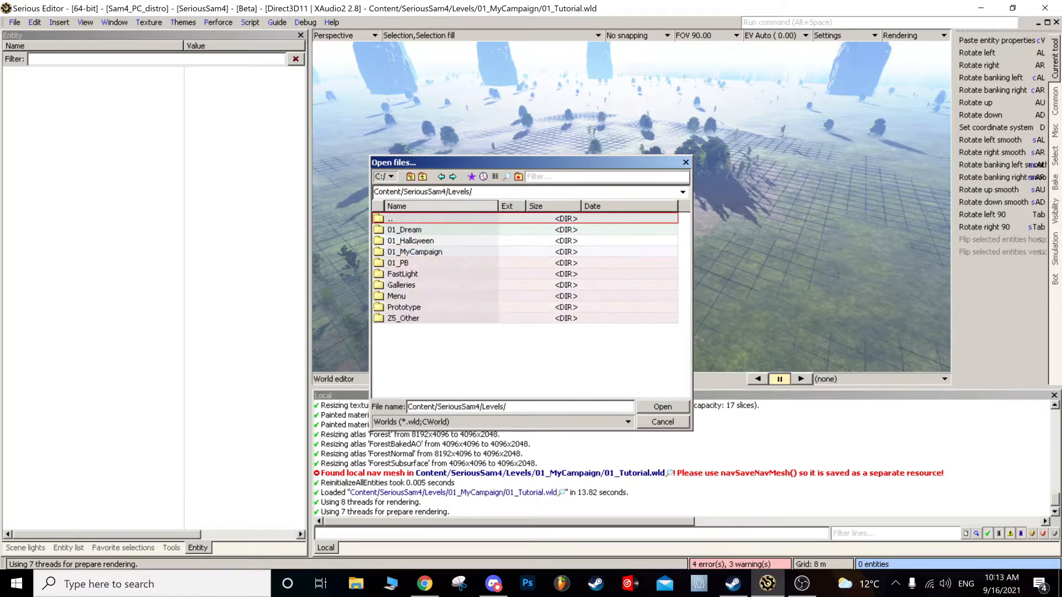
double_click(415, 263)
scroll(427, 342, "down", 4)
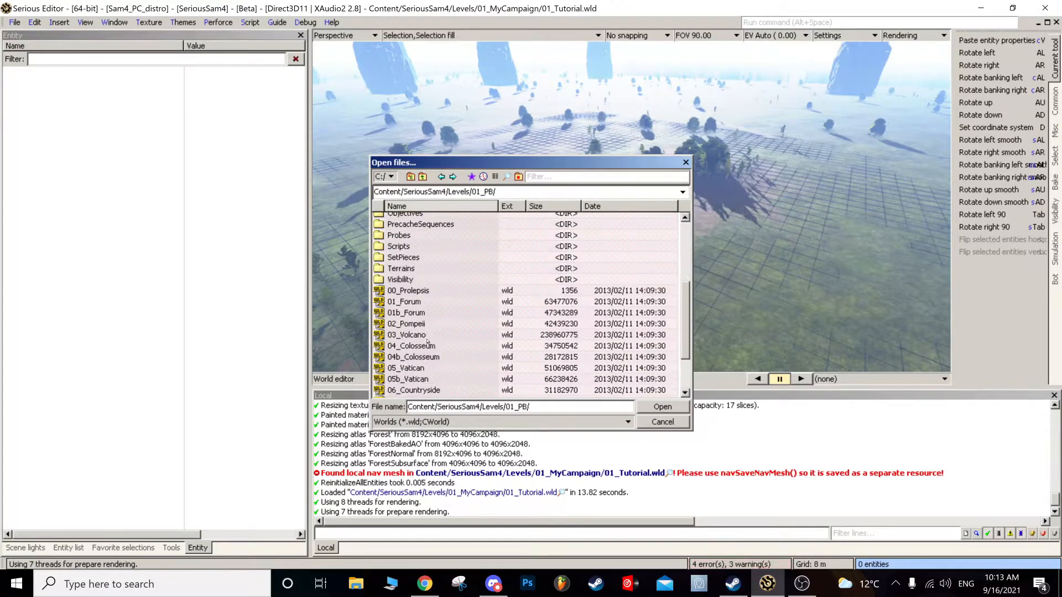
double_click(419, 303)
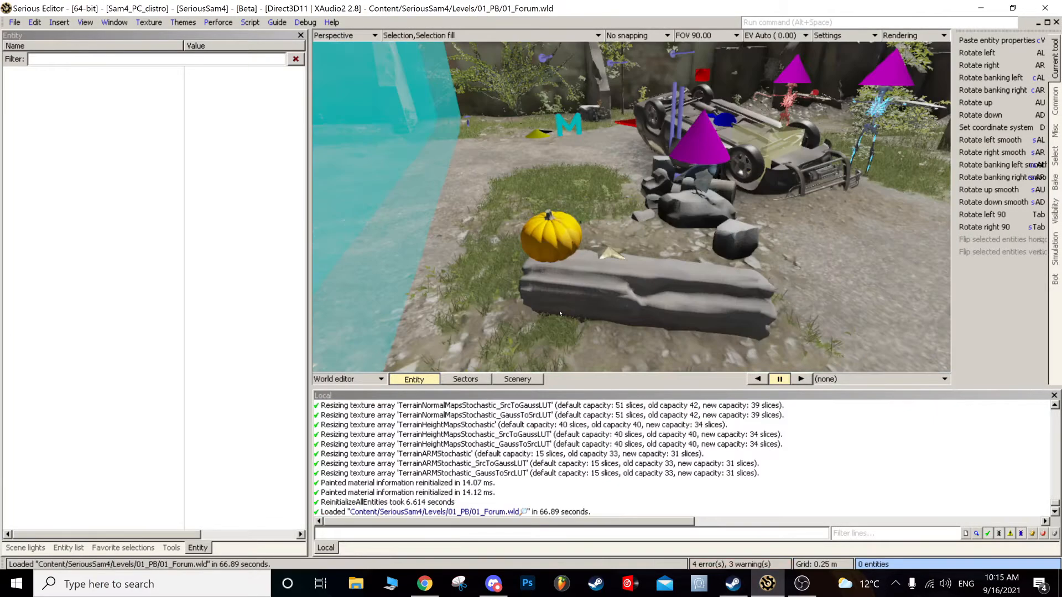
- Search the Forum world for "script" entities and filter the resulting entity list by "scr"
middle_click_drag(563, 290, 564, 332)
scroll(563, 291, "down", 8)
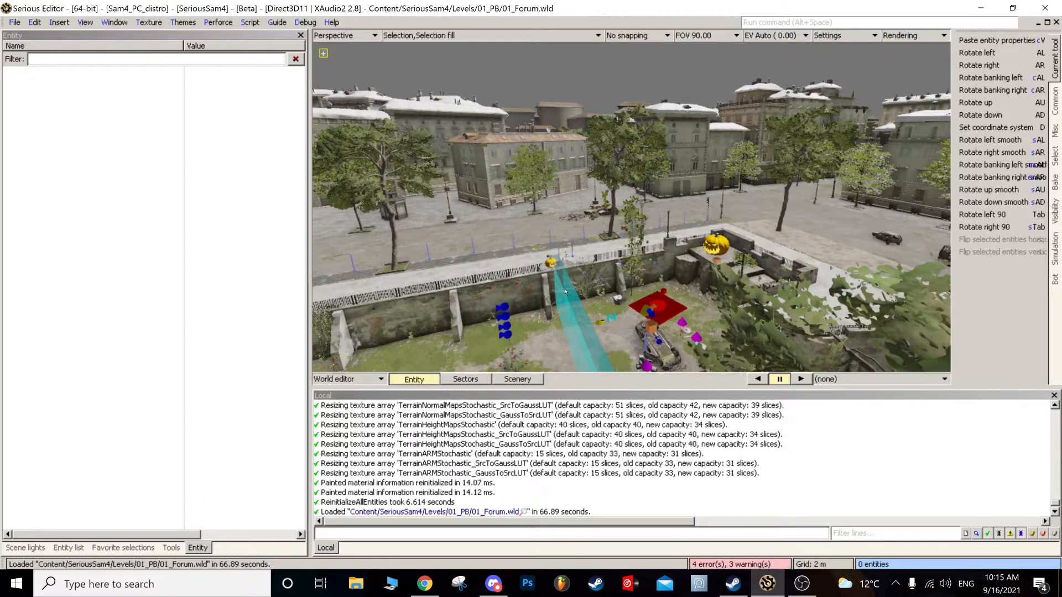
key("ctrl+f")
type("script")
key("Return")
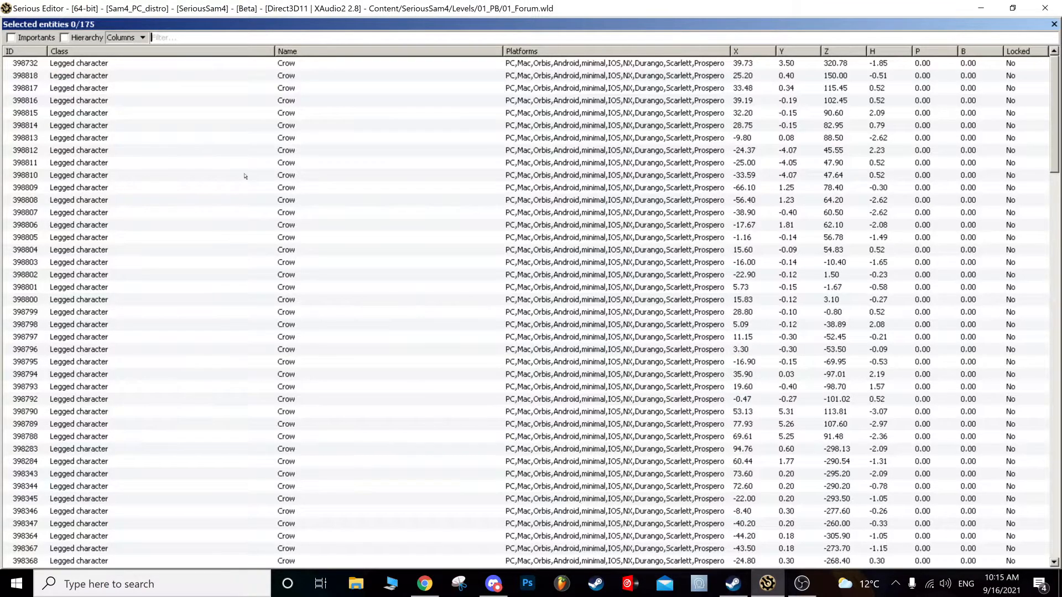
type("scr")
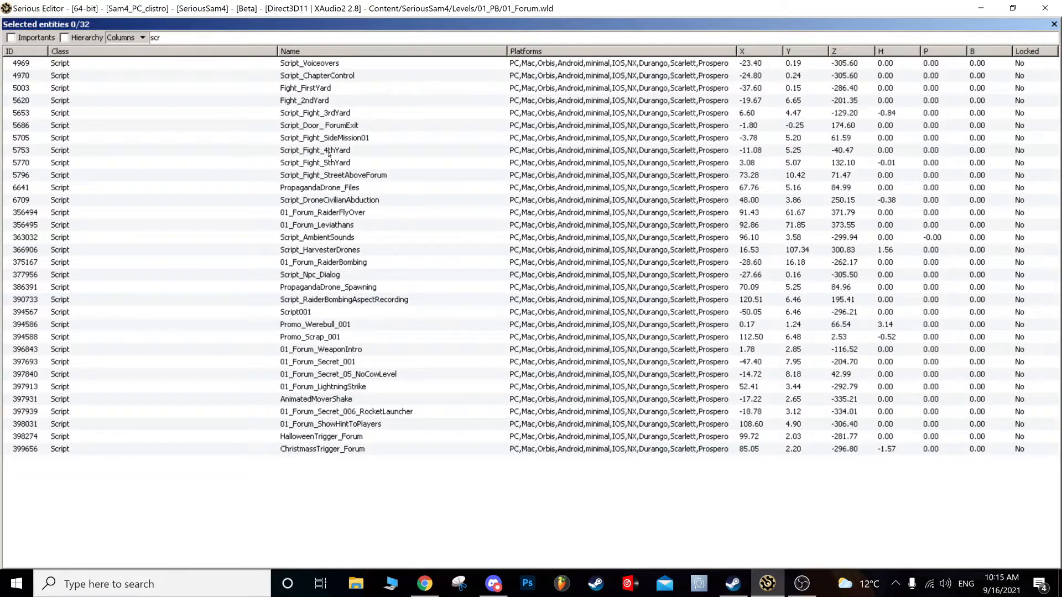
- Open the script of the Fight_FirstYard entity and widen its pane to read the full code lines
left_click(320, 89)
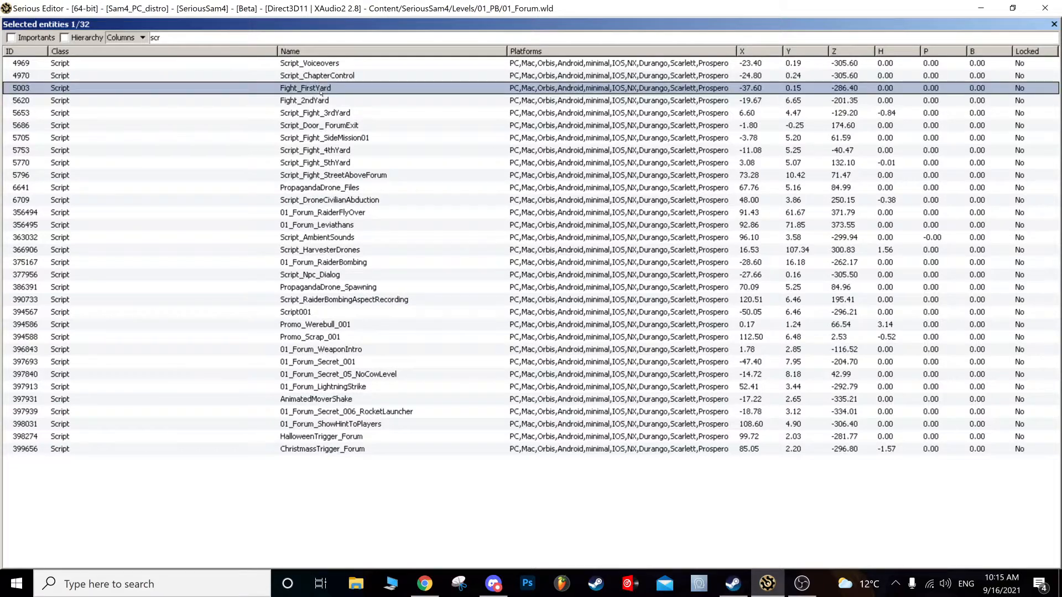
double_click(321, 89)
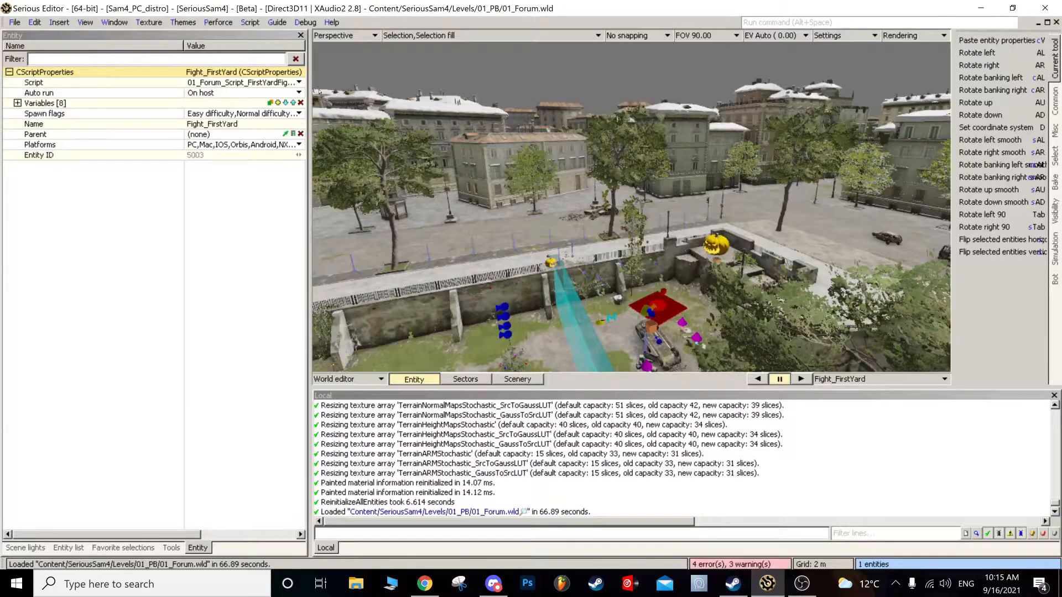
double_click(618, 200)
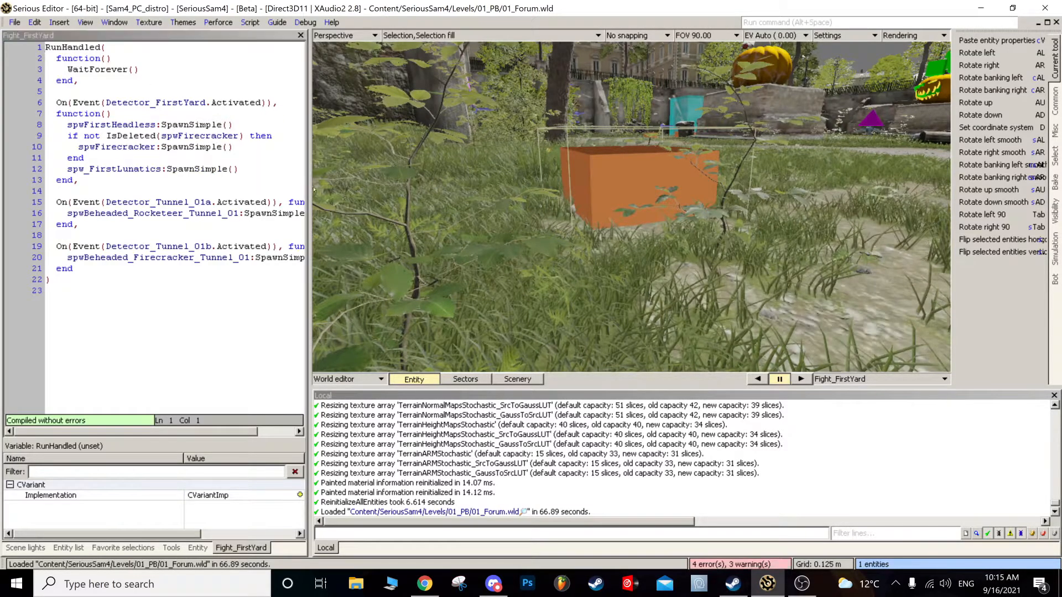
left_click_drag(309, 189, 467, 205)
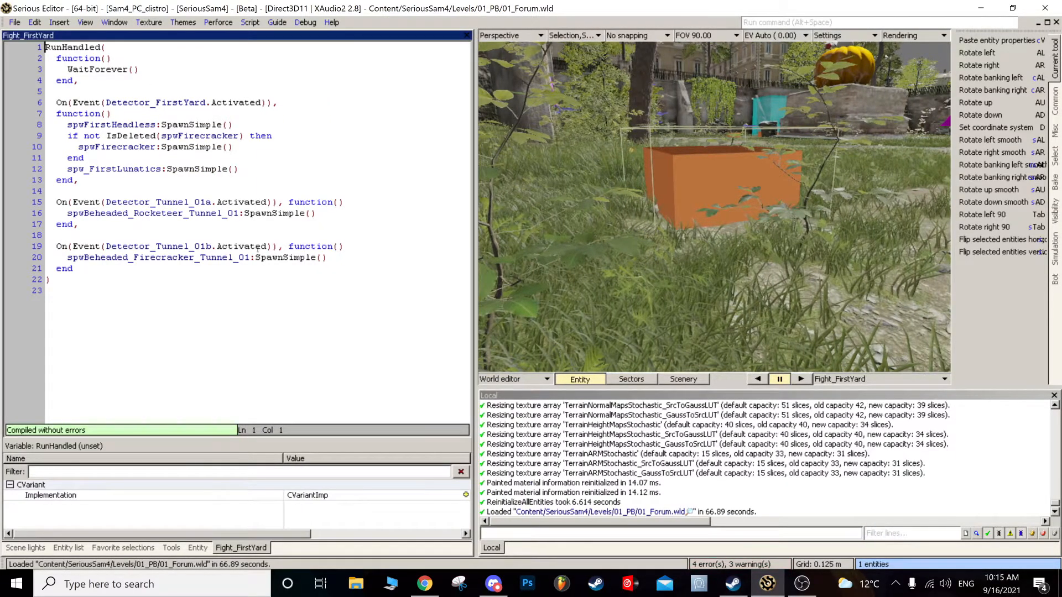
mouse_move(125, 211)
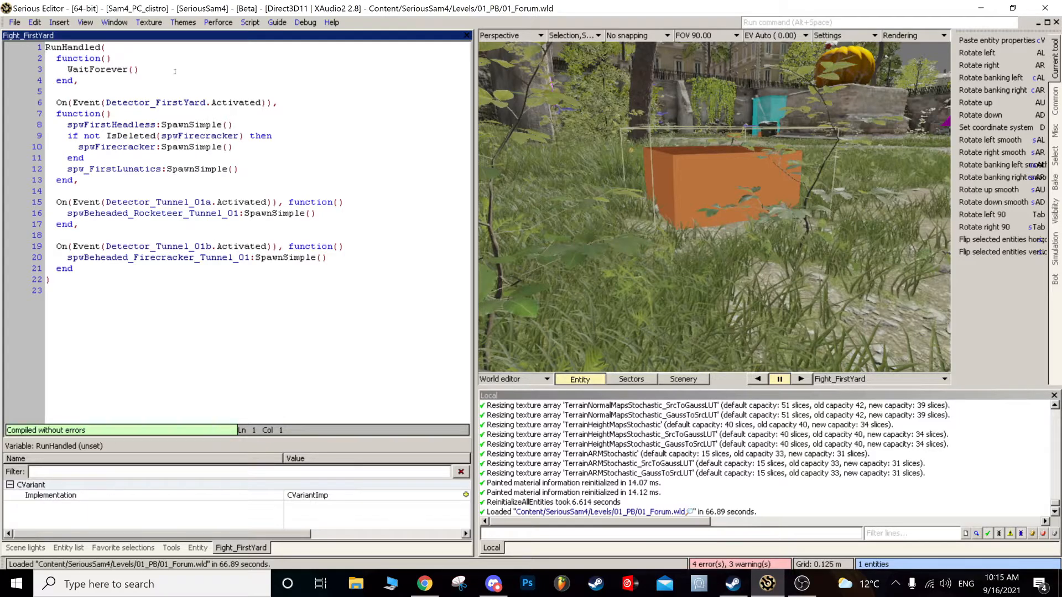
- Switch back to the 01_Tutorial world and go to the open dirt ground beyond the trees
left_click(114, 22)
left_click(133, 36)
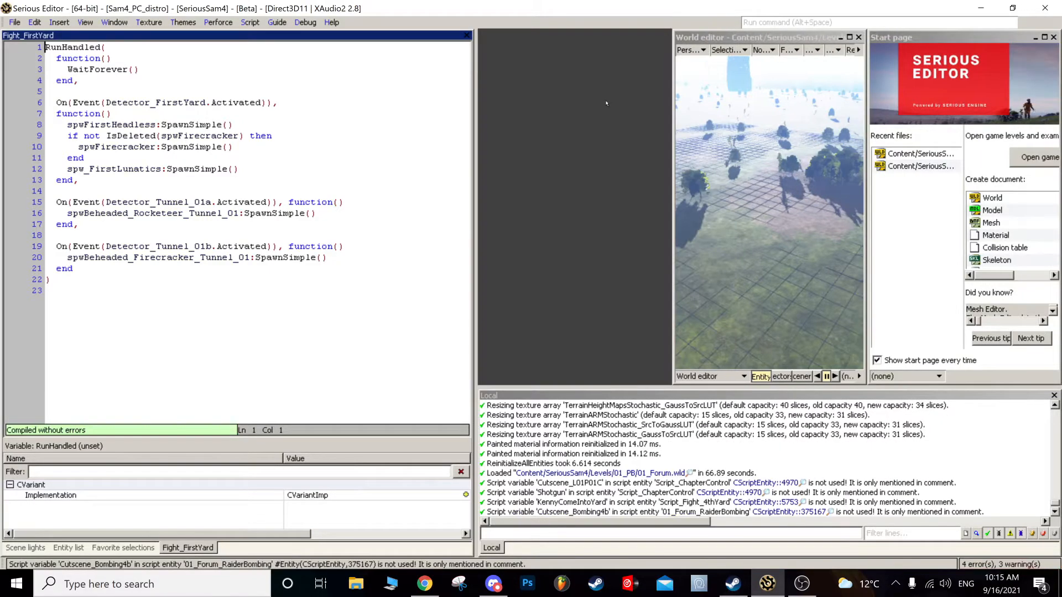
left_click(781, 37)
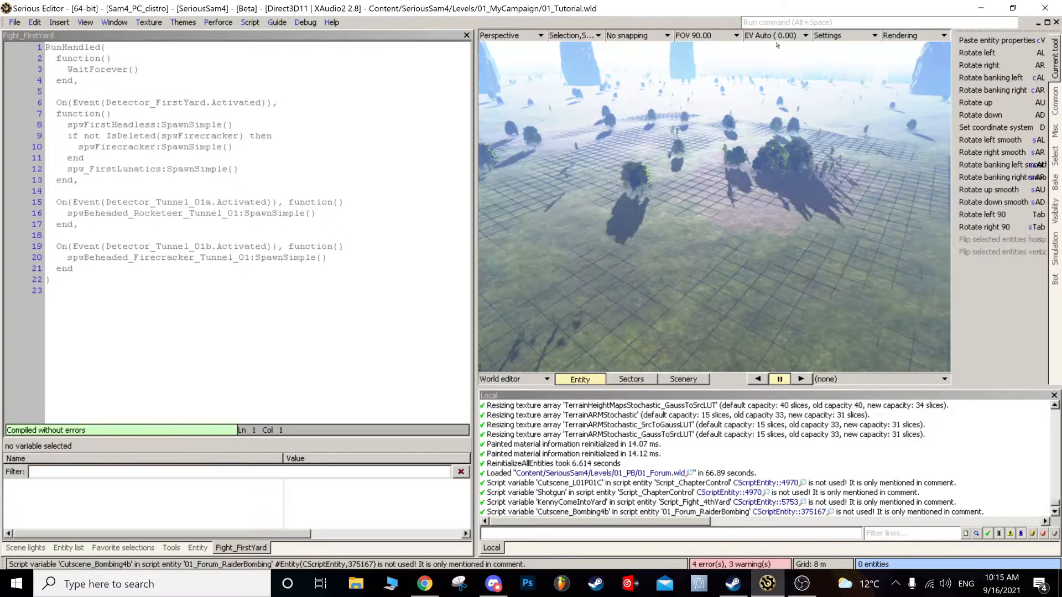
scroll(714, 206, "up", 5)
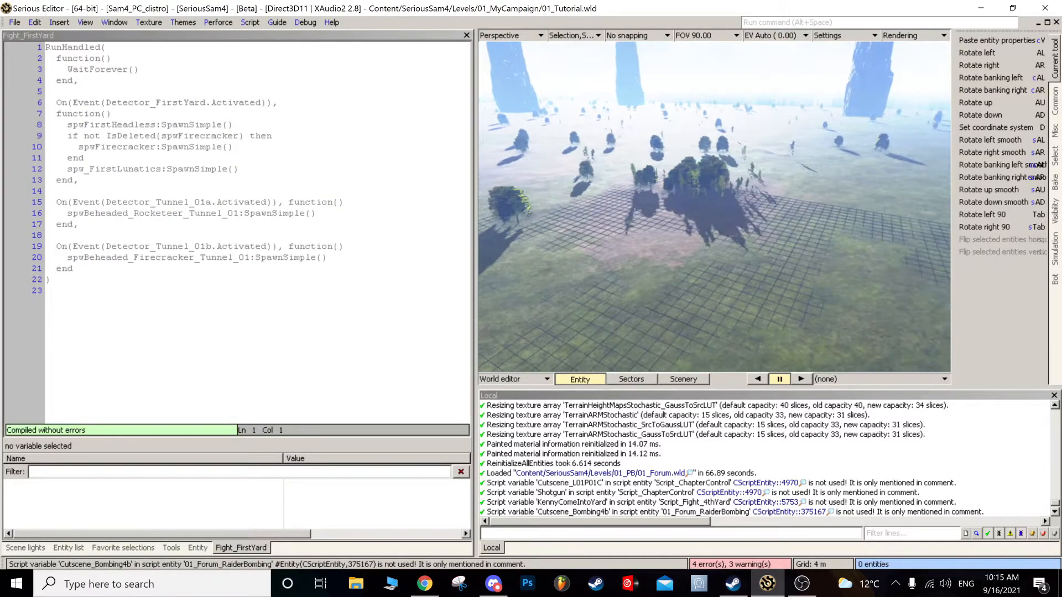
scroll(714, 206, "up", 5)
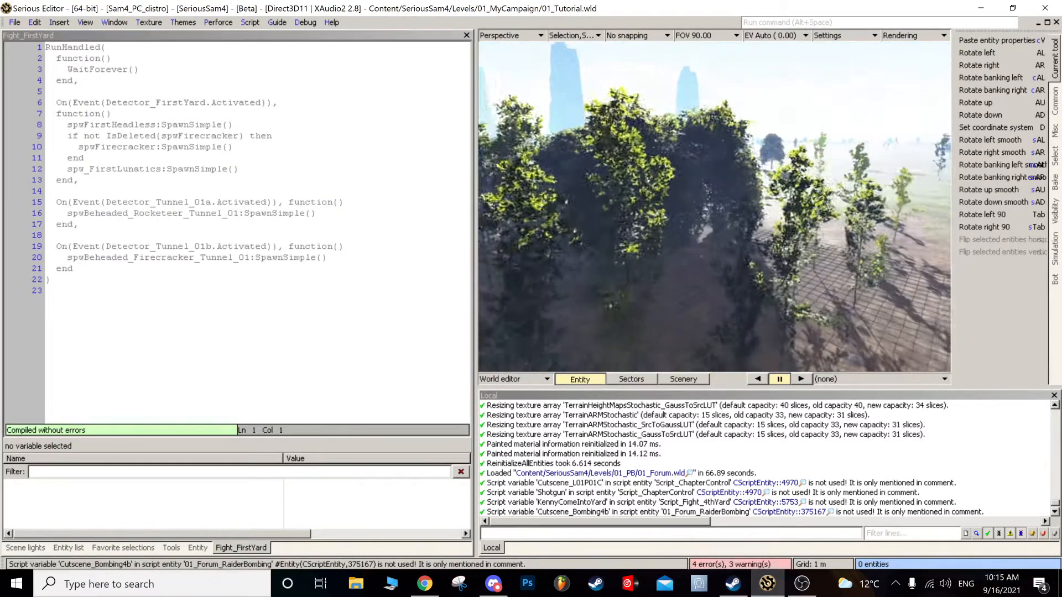
scroll(714, 207, "up", 6)
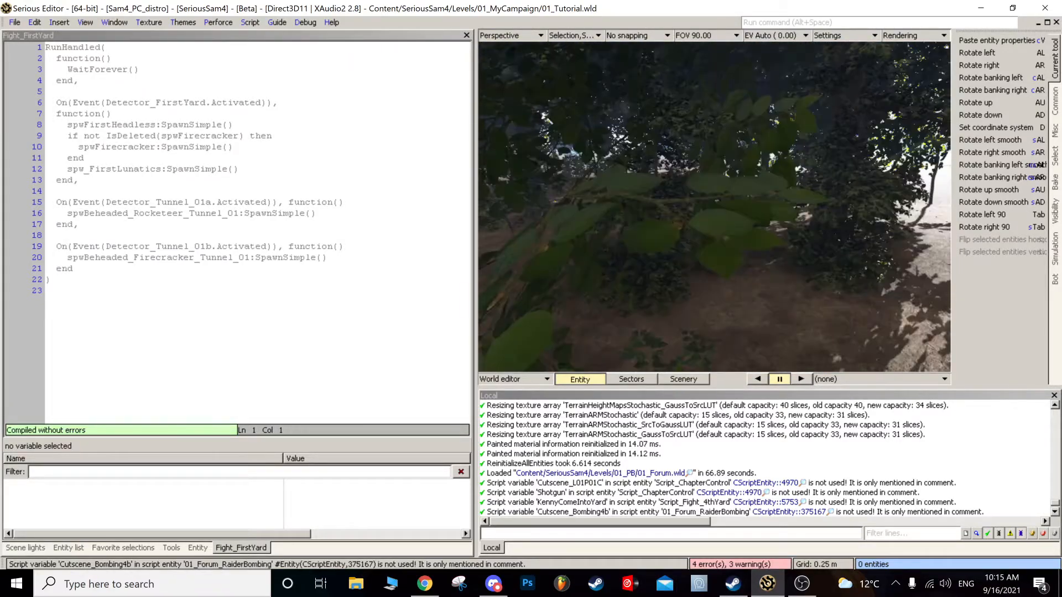
scroll(714, 206, "up", 6)
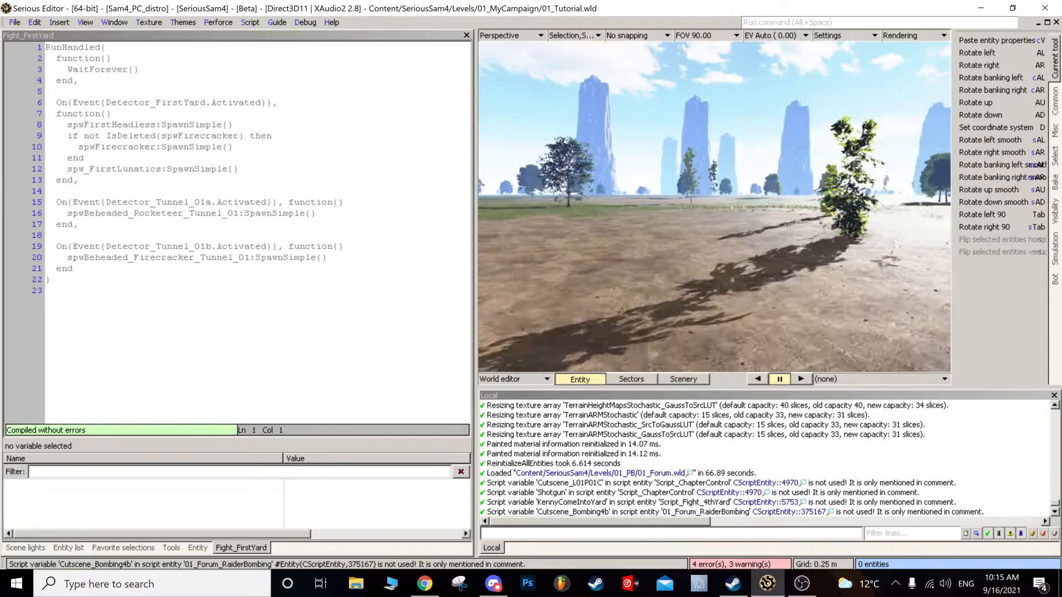
scroll(714, 206, "up", 5)
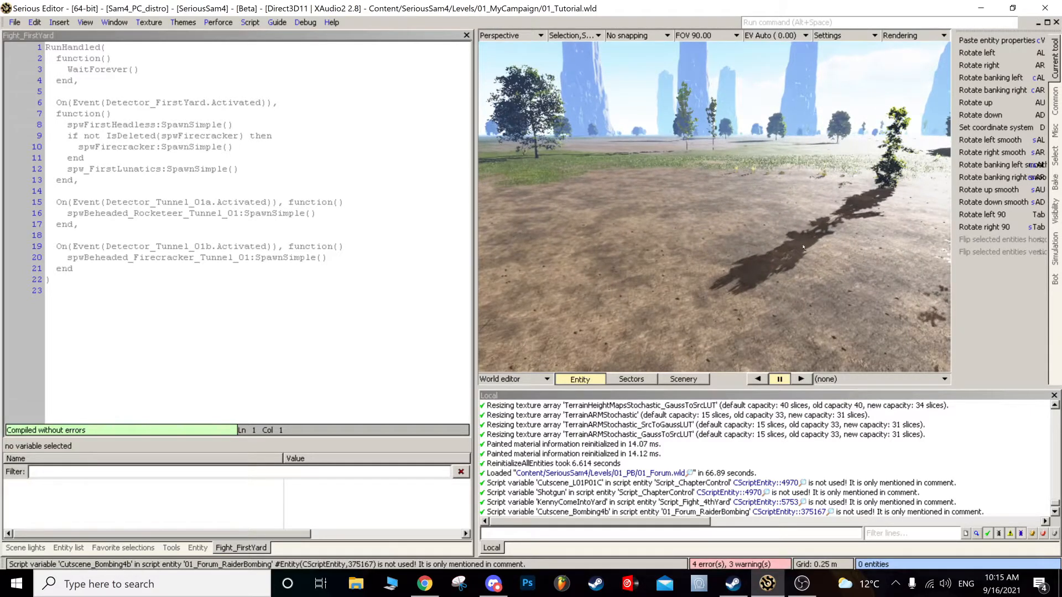
- Close the Fight_FirstYard script
left_click(170, 473)
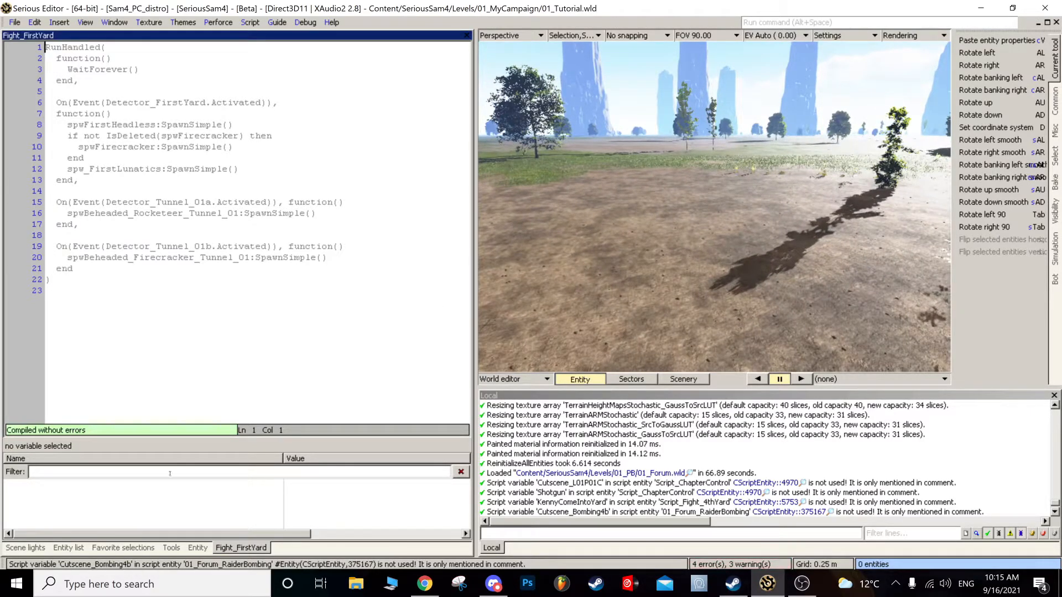
right_click(235, 548)
left_click(249, 514)
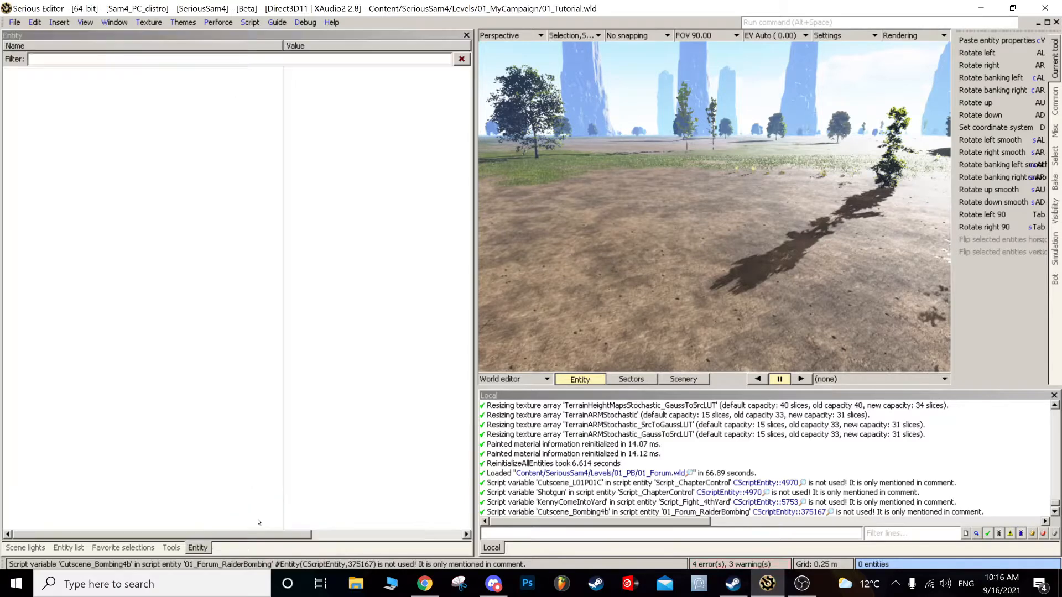
- Place a Chapter info entity from the Logic group on the open dirt ground
left_click(67, 547)
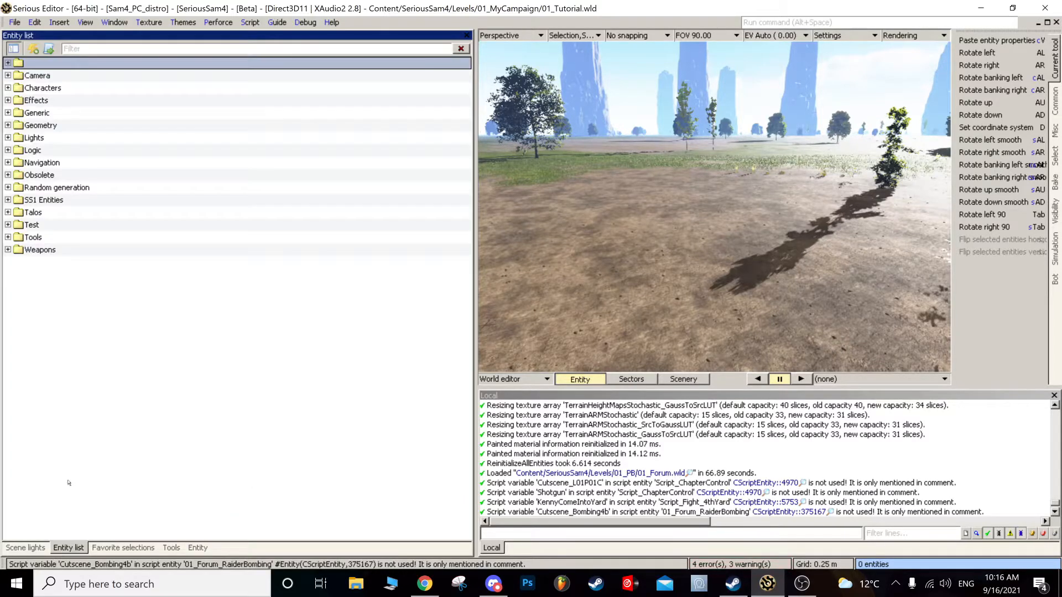
left_click(8, 150)
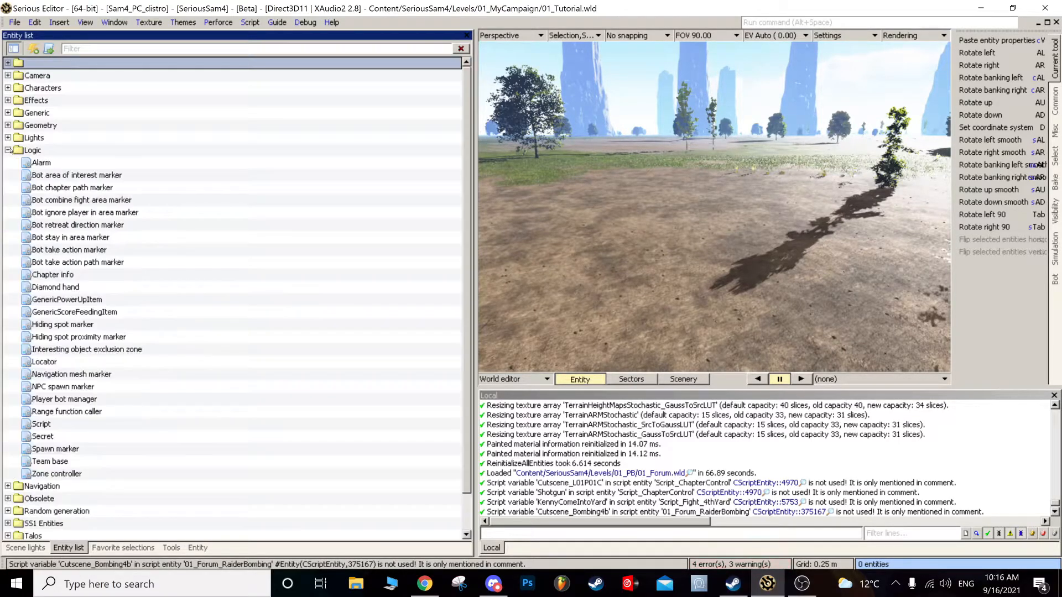
left_click(56, 273)
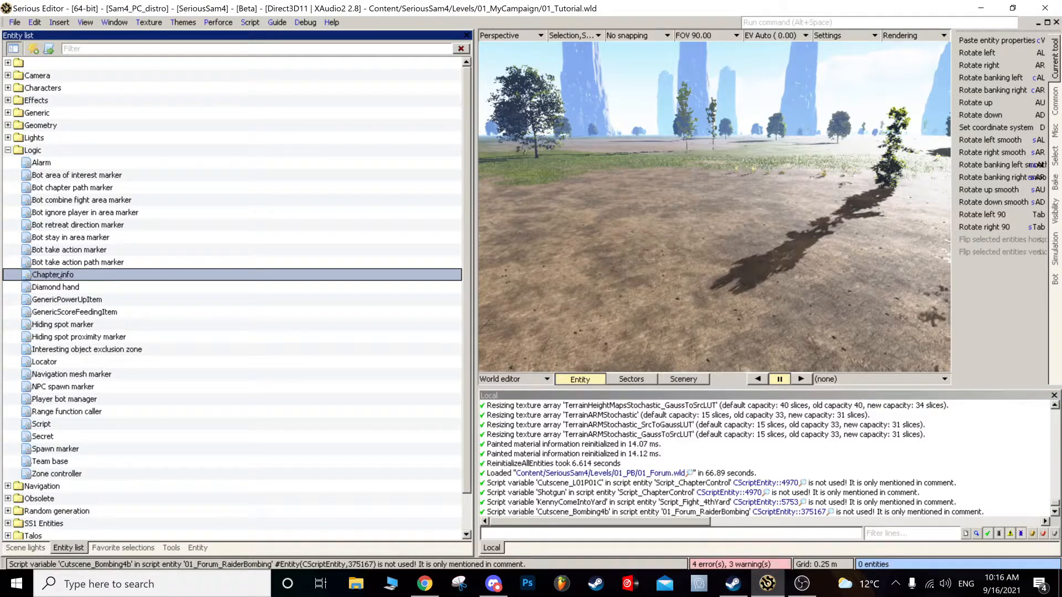
left_click_drag(74, 276, 663, 255)
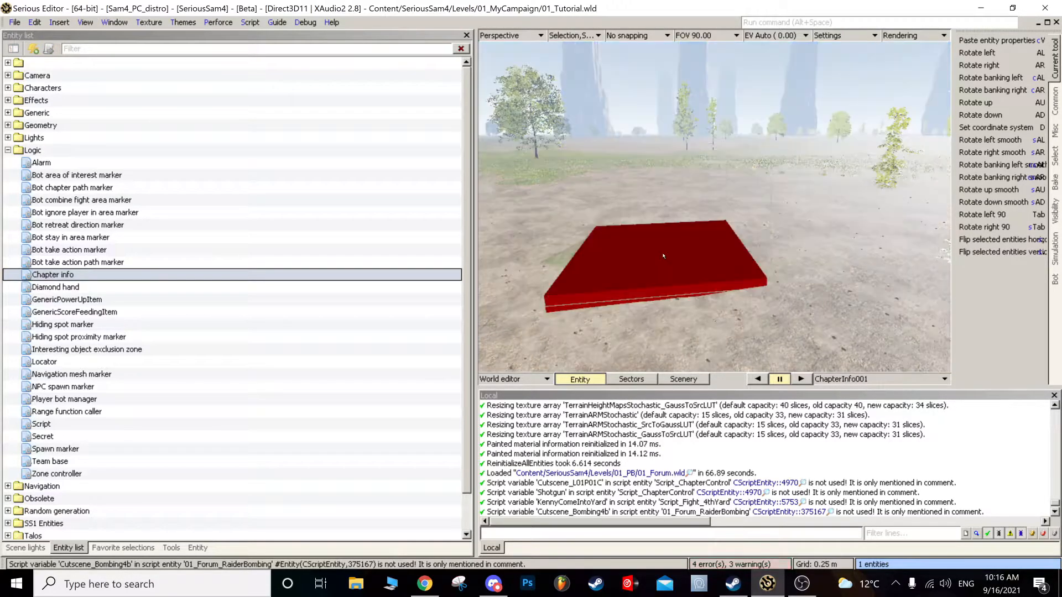
middle_click_drag(667, 260, 614, 283)
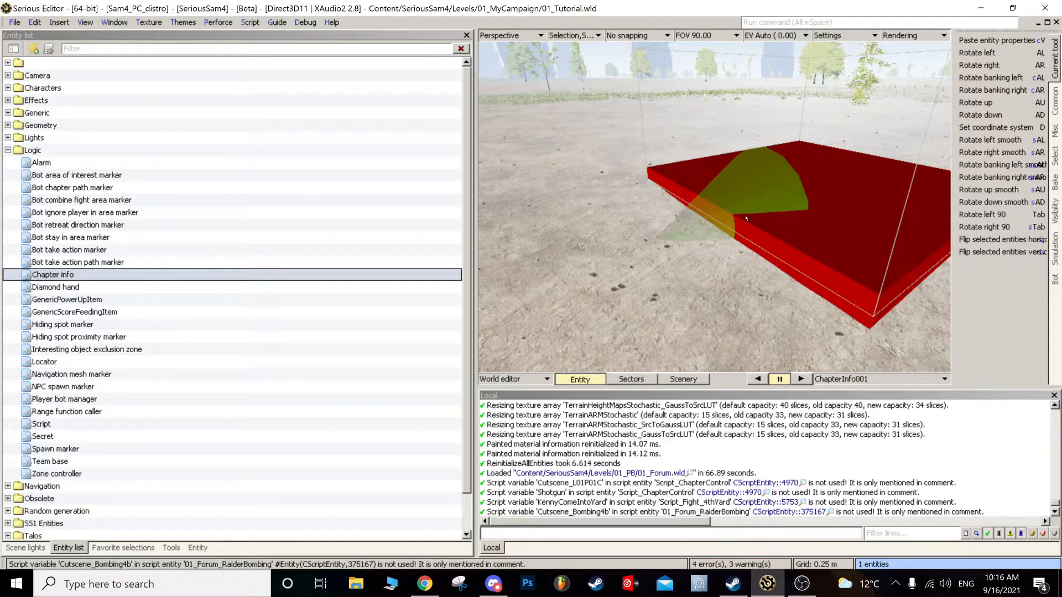
- Rotate the chapter info entity by -90 degrees about its vertical axis
middle_click_drag(614, 282, 792, 211)
key("ctrl+z")
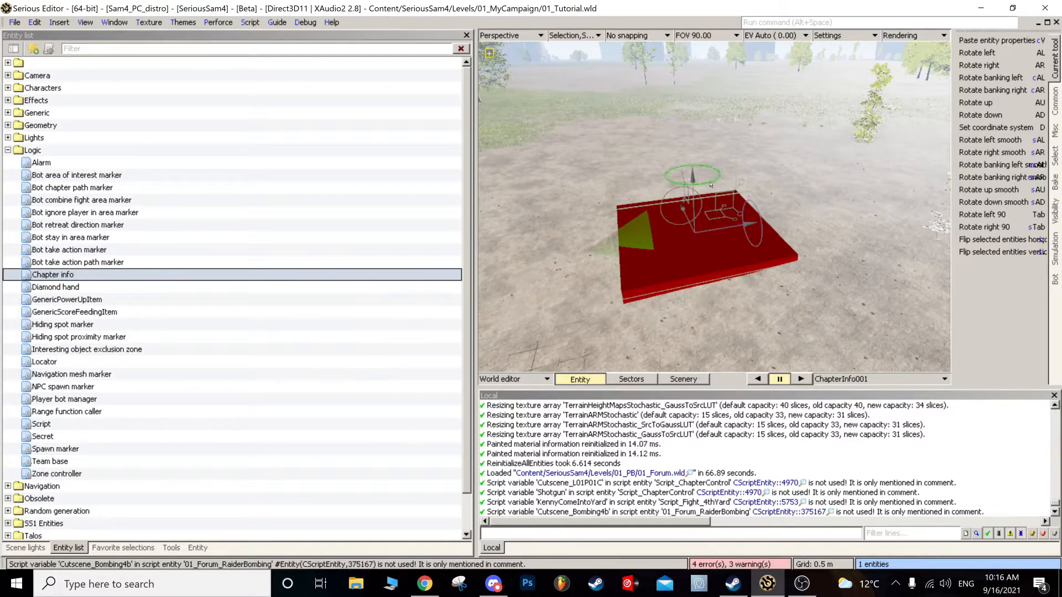
left_click_drag(711, 185, 707, 185)
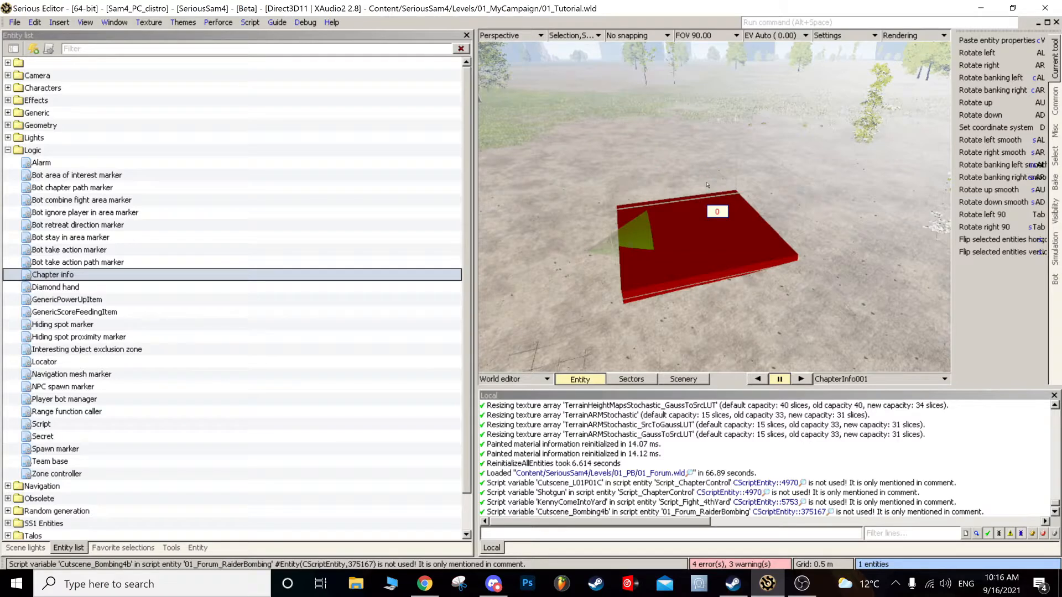
left_click_drag(708, 184, 831, 199)
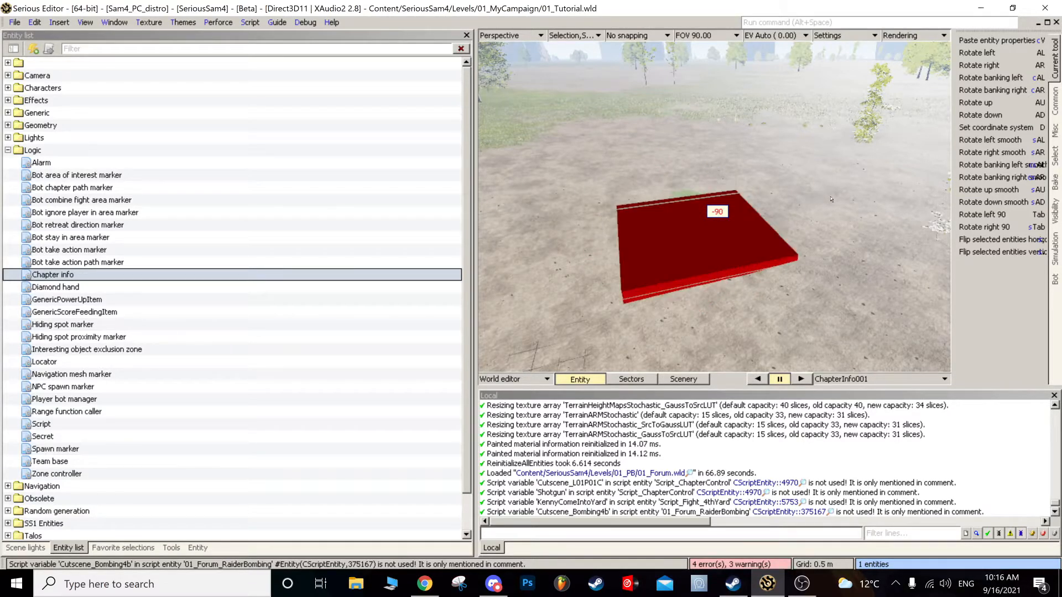
middle_click_drag(831, 199, 769, 217)
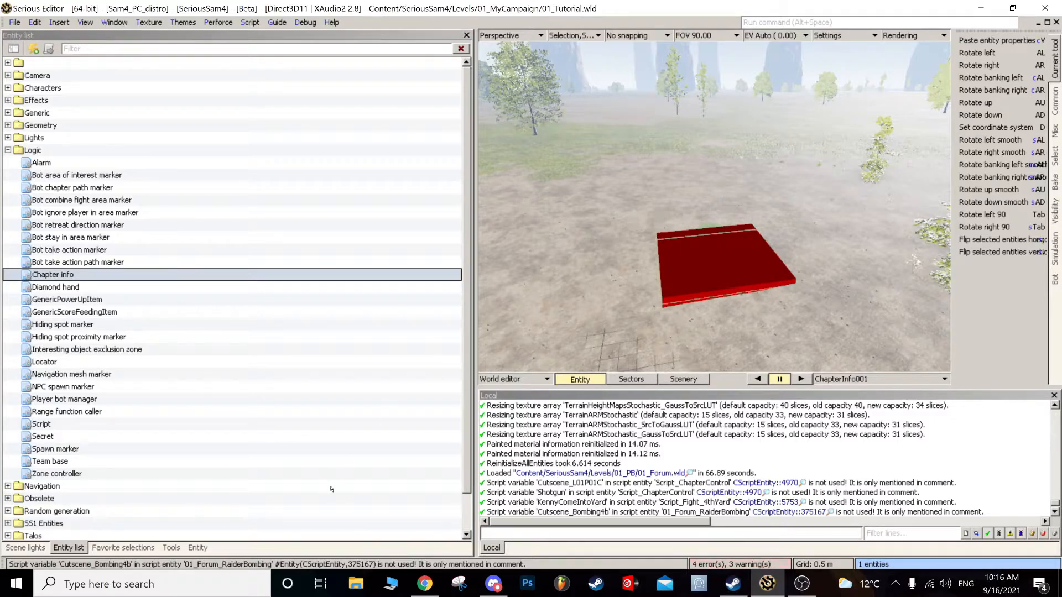
- Rename the chapter info entity to Spawnpoint in its entity properties
left_click(198, 547)
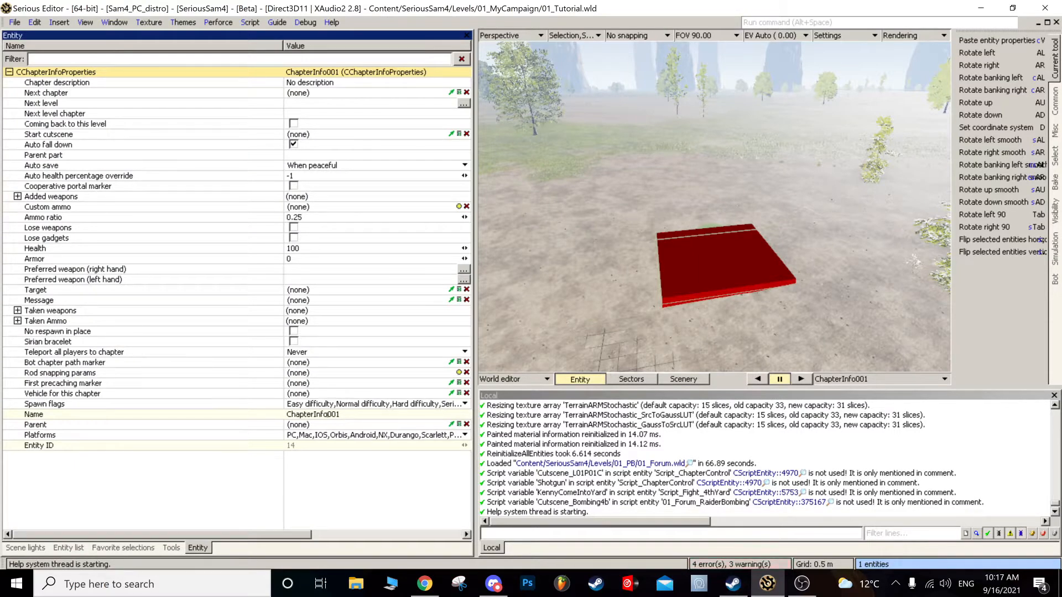
left_click(356, 416)
type("S")
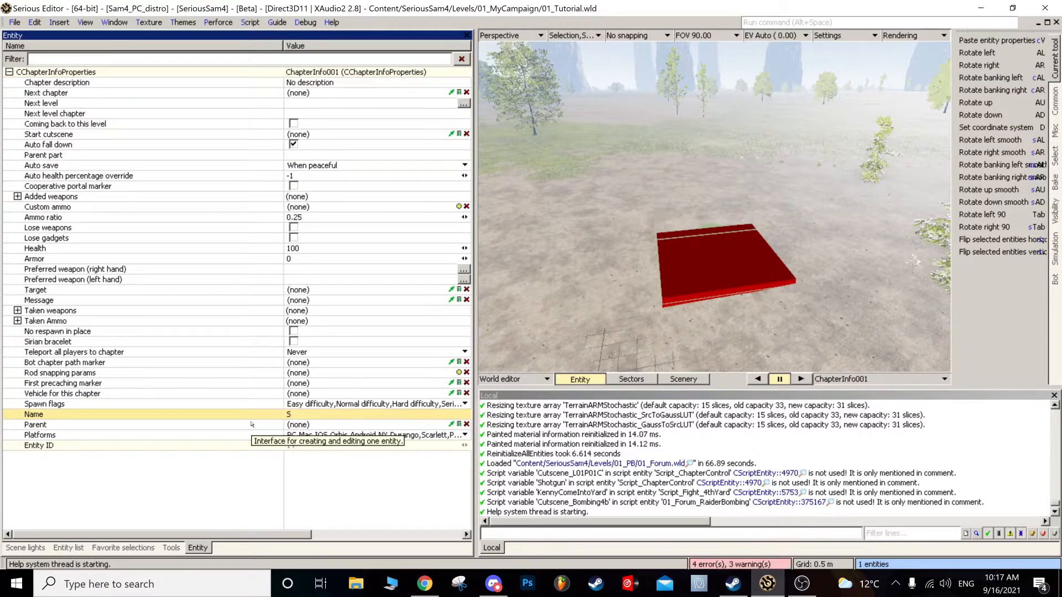
type("pawnpoint")
key("Return")
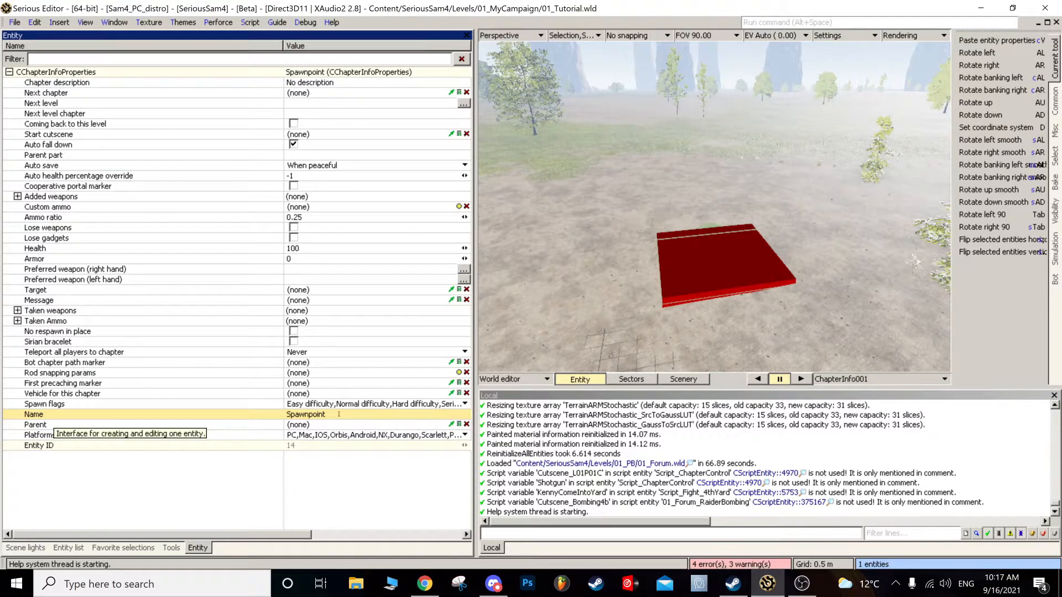
- Rename the chapter info entity to Start
double_click(284, 415)
type("Start")
key("Return")
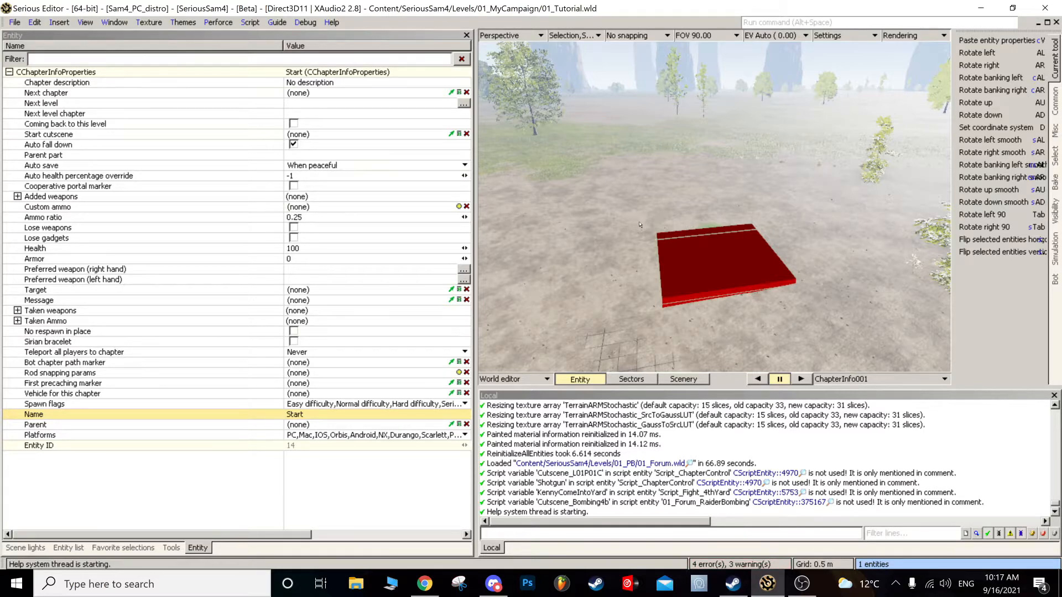
- Find the World info entity and assign the Start chapter info entity as its first chapter
key("ctrl+f")
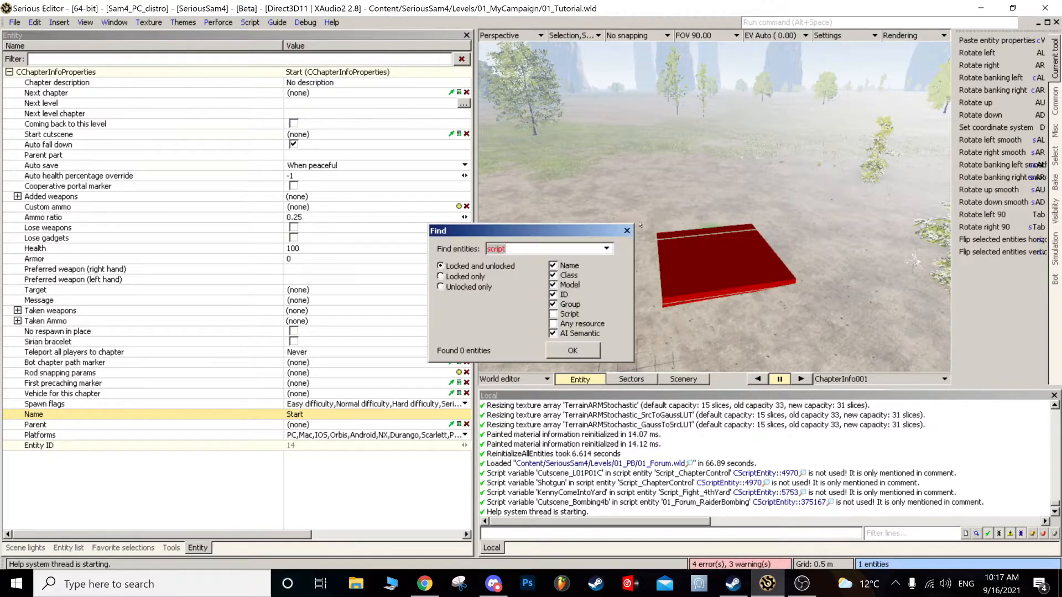
type("World info")
key("Return")
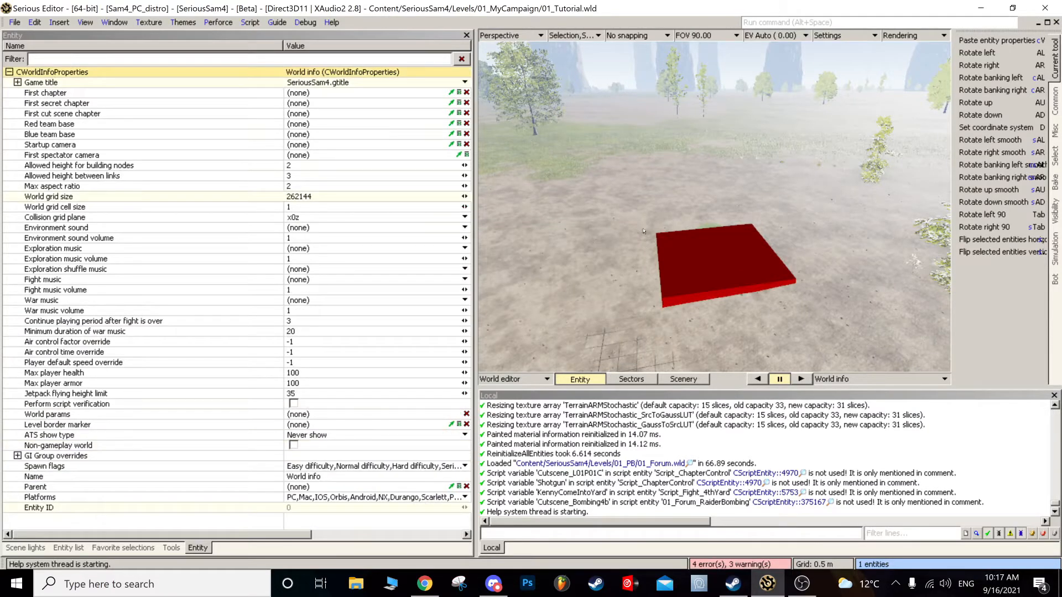
left_click(35, 93)
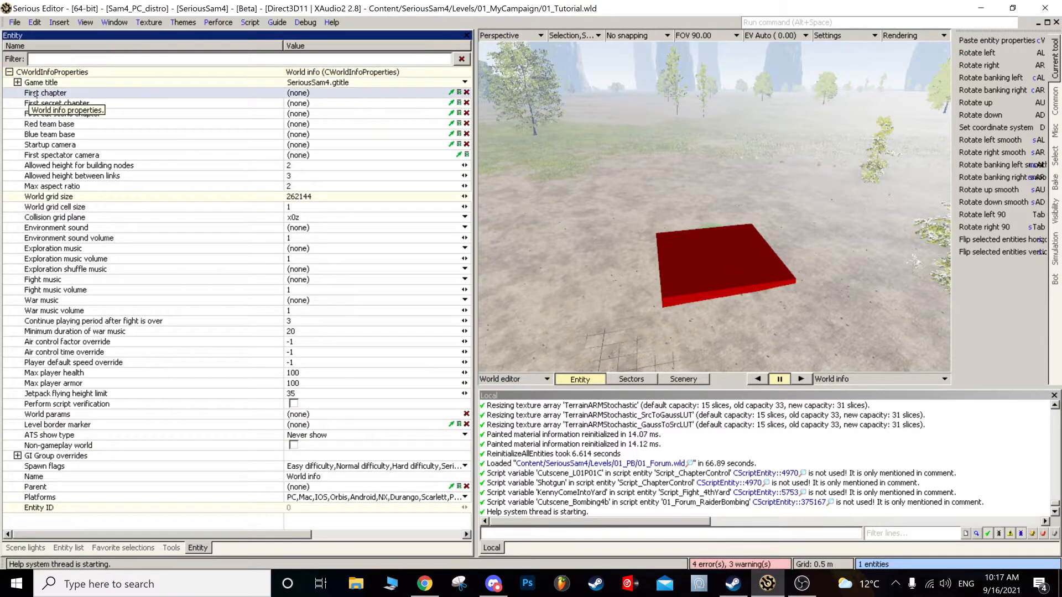
left_click(451, 92)
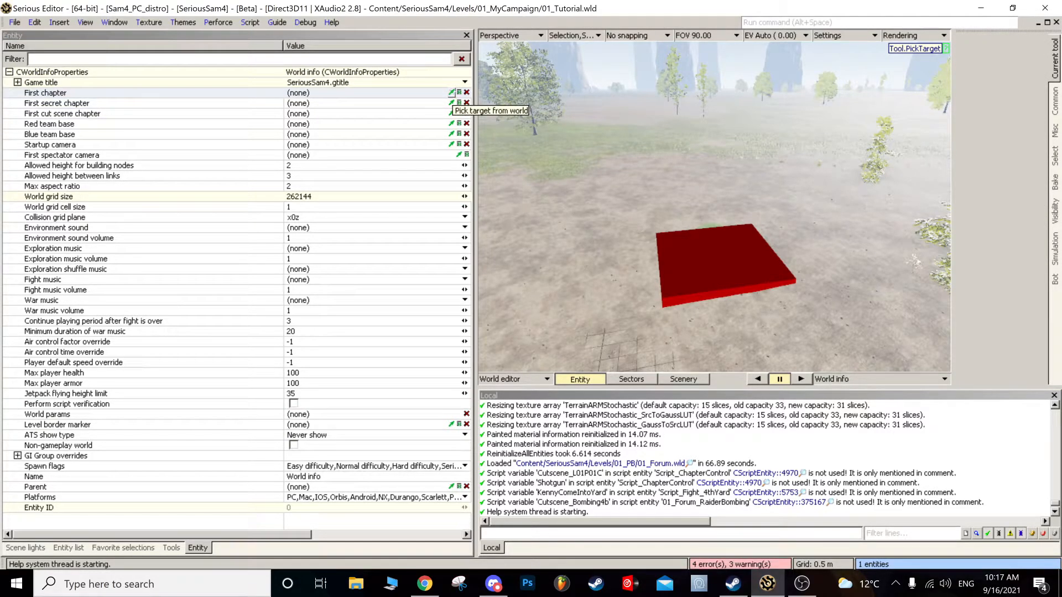
left_click(696, 249)
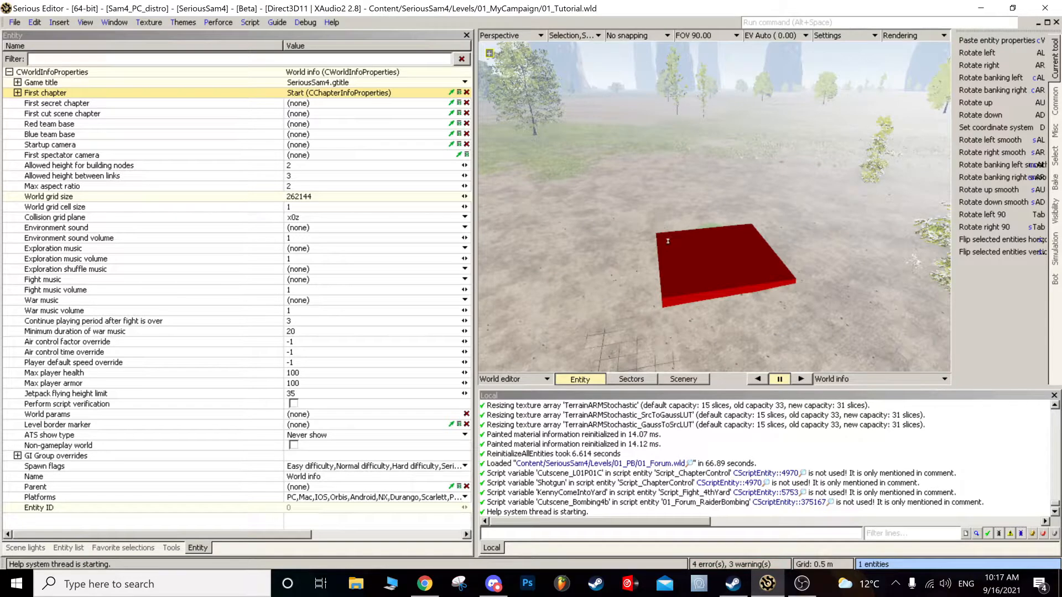
- Save the world and test-play it from the start chapter, then return to the editor
key("ctrl+s")
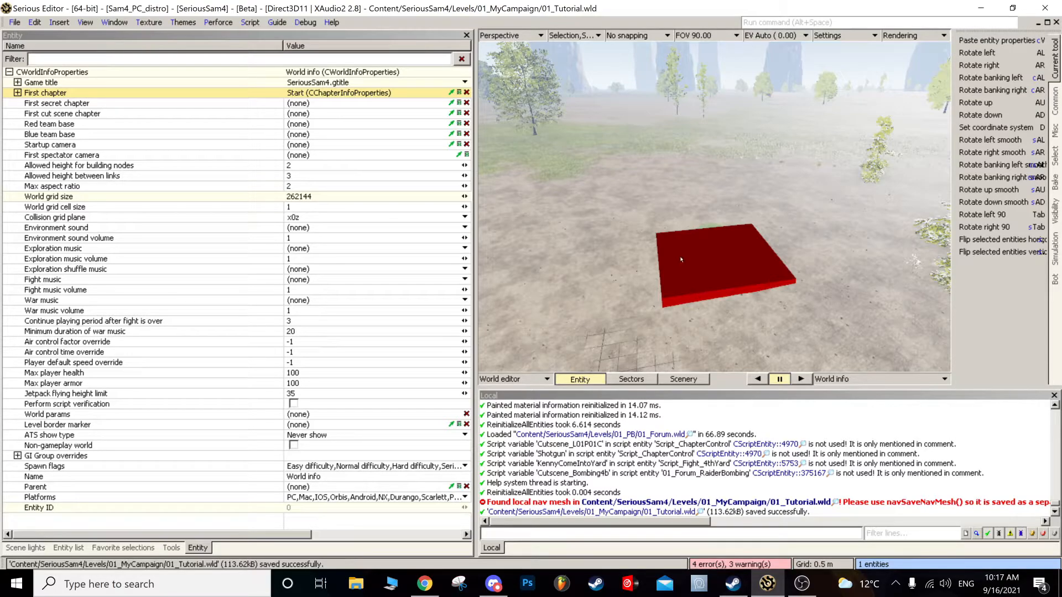
key("ctrl+t")
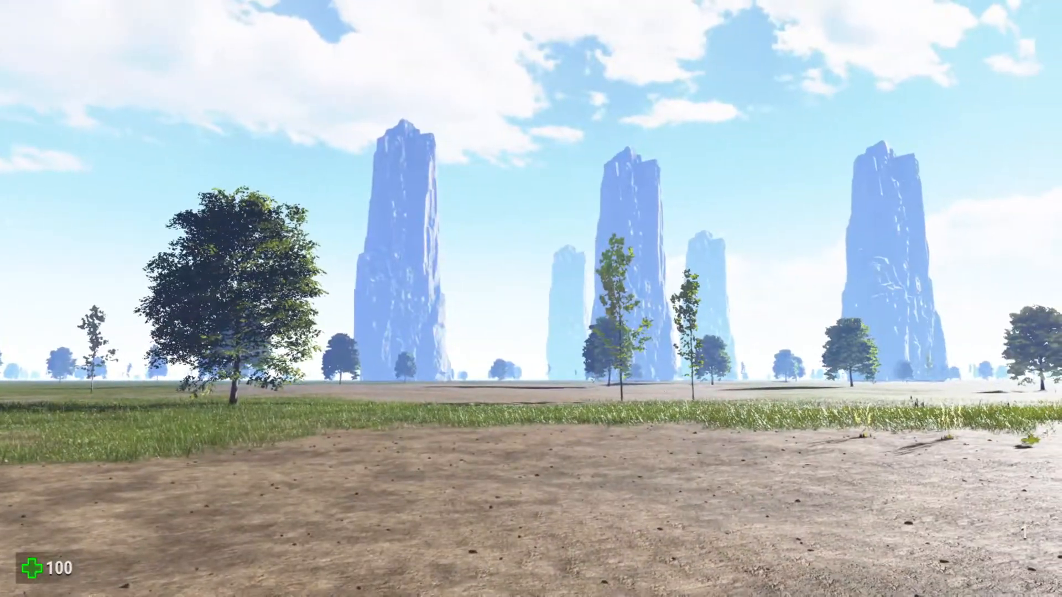
key("Escape")
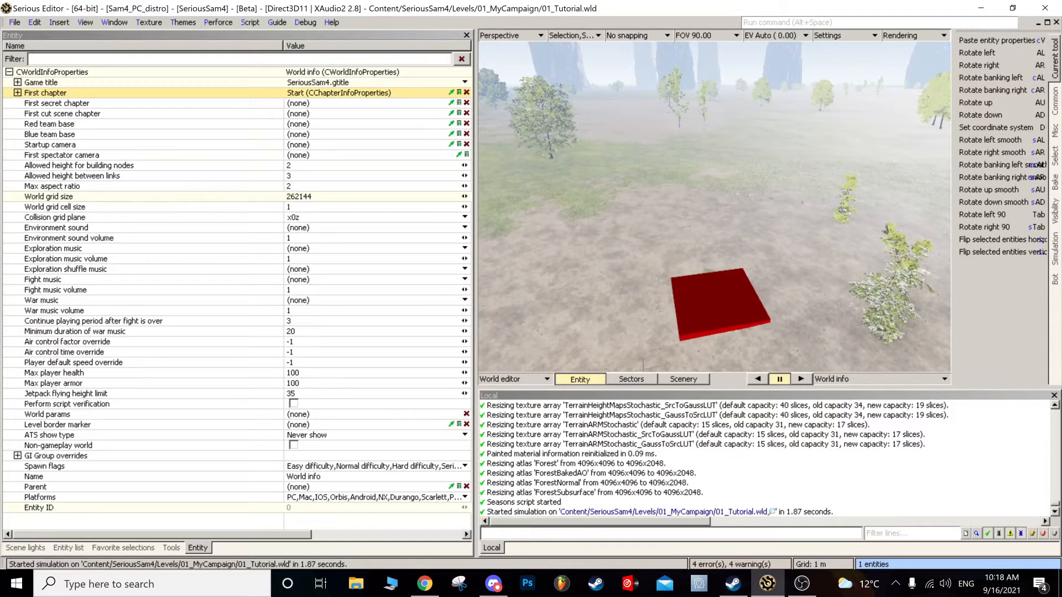
- Add one empty weapon entry to the Start chapter's added weapons
left_click(632, 311)
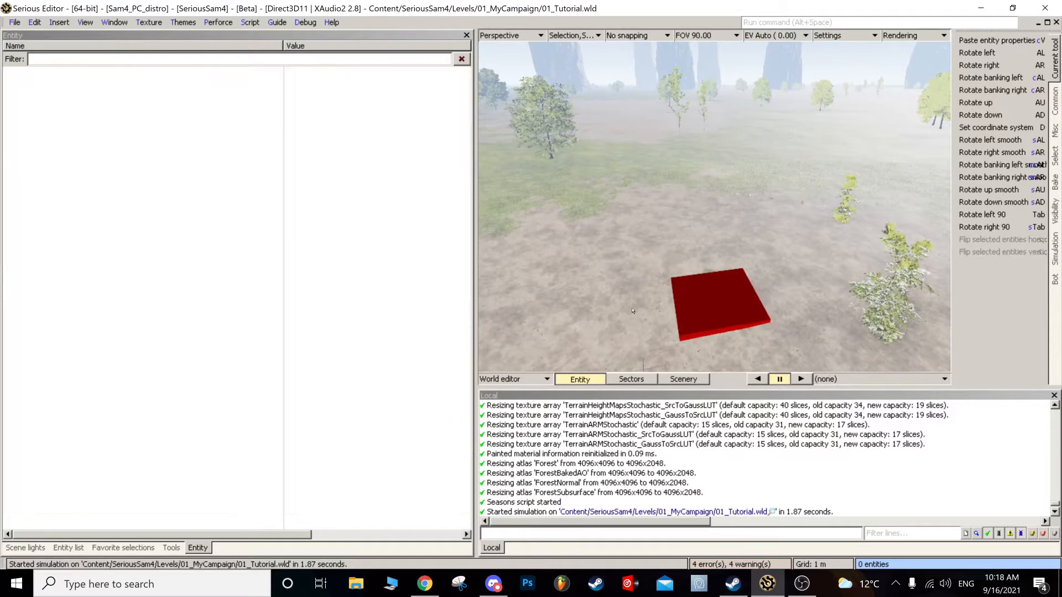
left_click(708, 305)
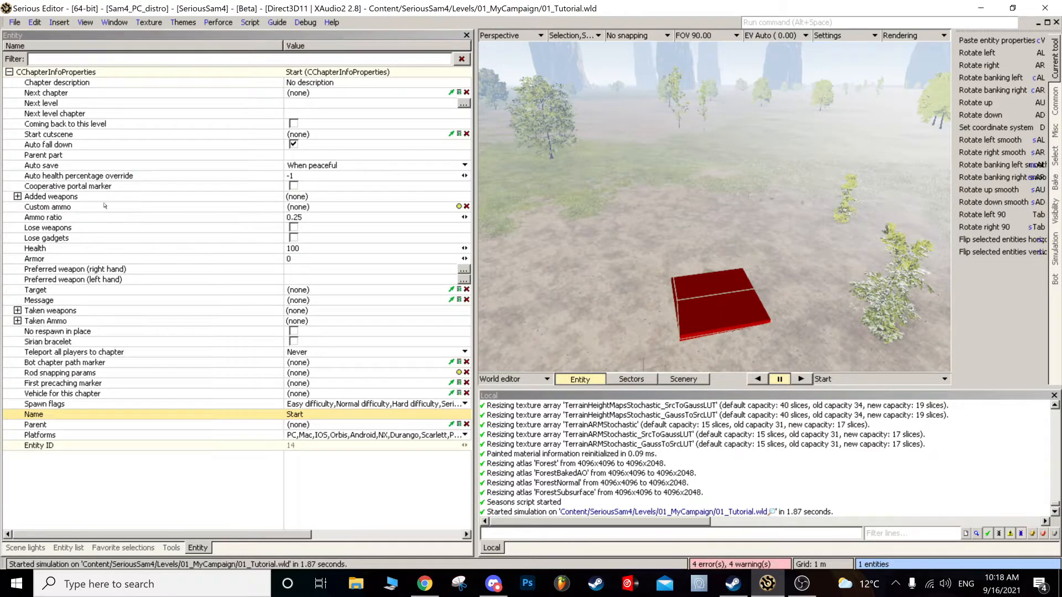
left_click(50, 200)
double_click(49, 200)
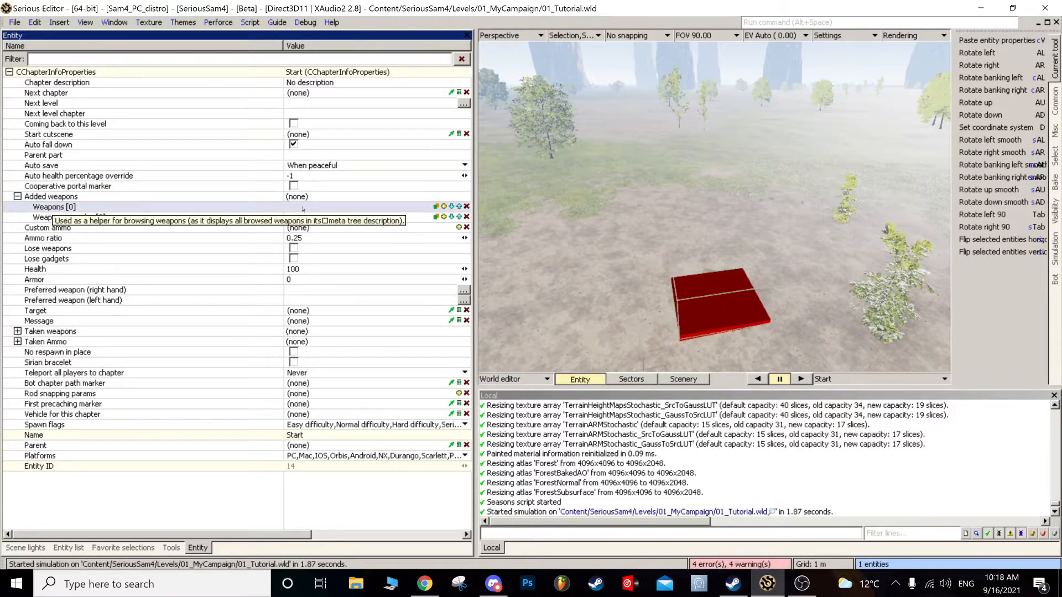
left_click(444, 206)
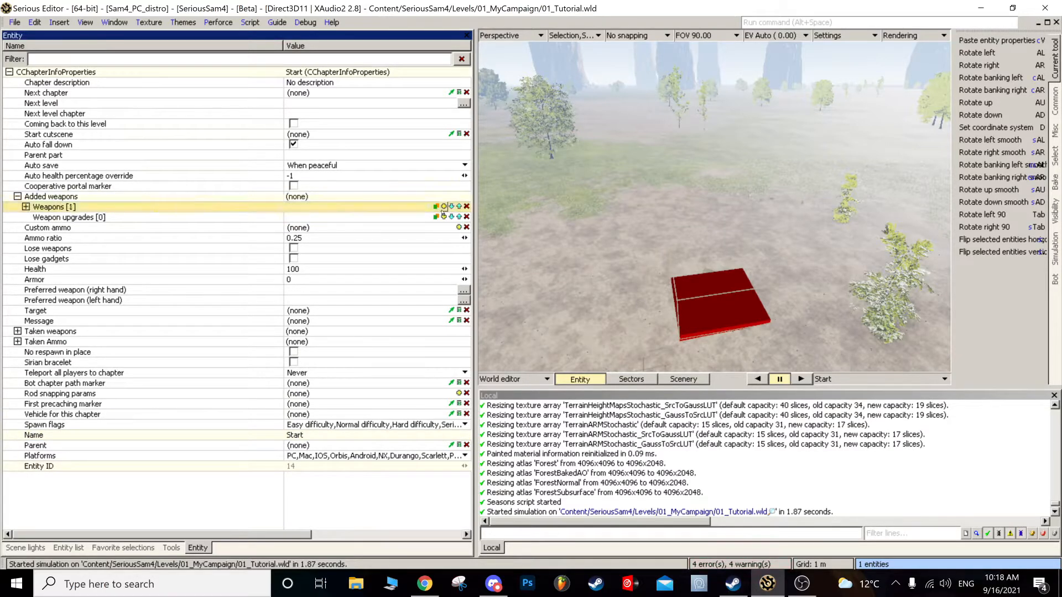
left_click(27, 208)
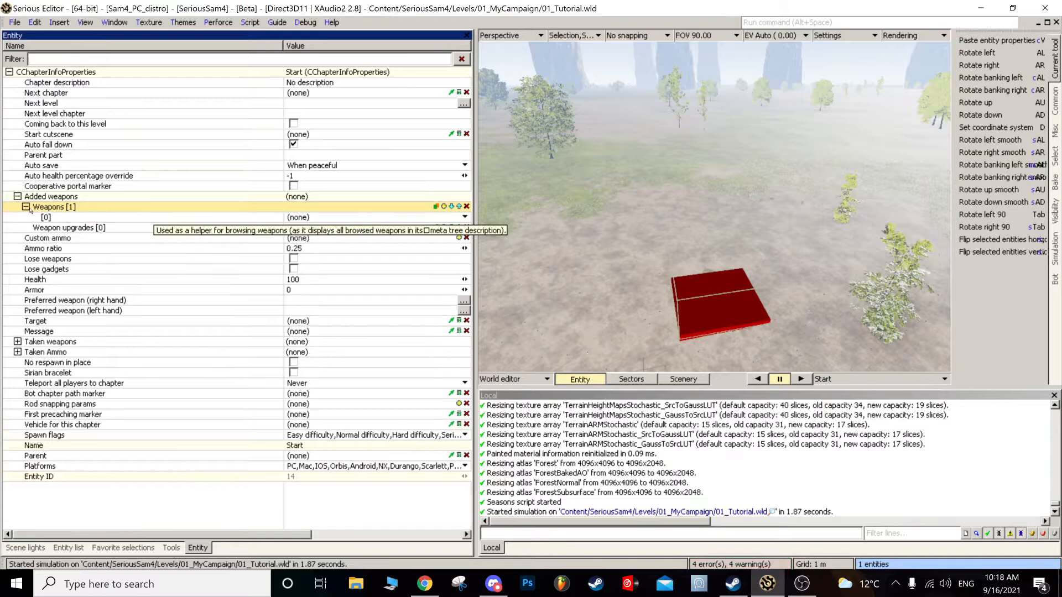
- Set the Start chapter's new weapon entry to PistolWeapon.ep from Content/SeriousSam4/Databases/Weapons
left_click(43, 217)
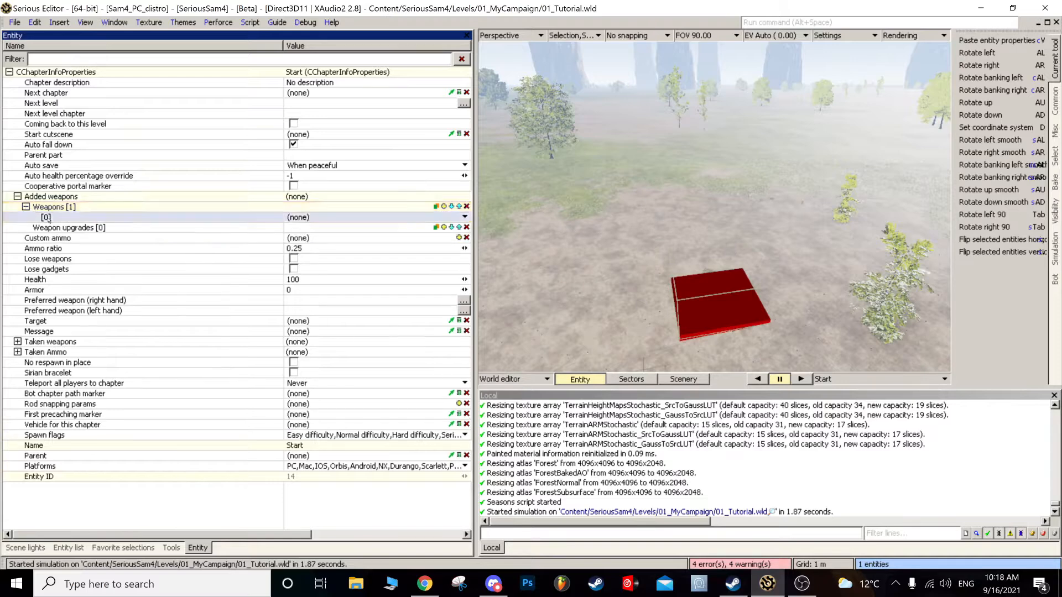
left_click(454, 217)
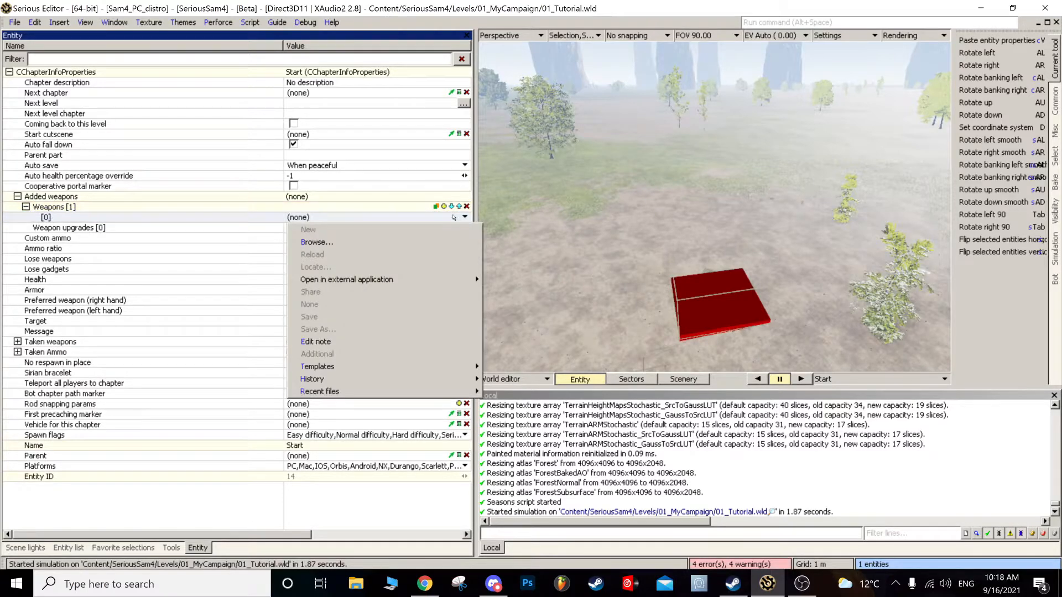
left_click(441, 242)
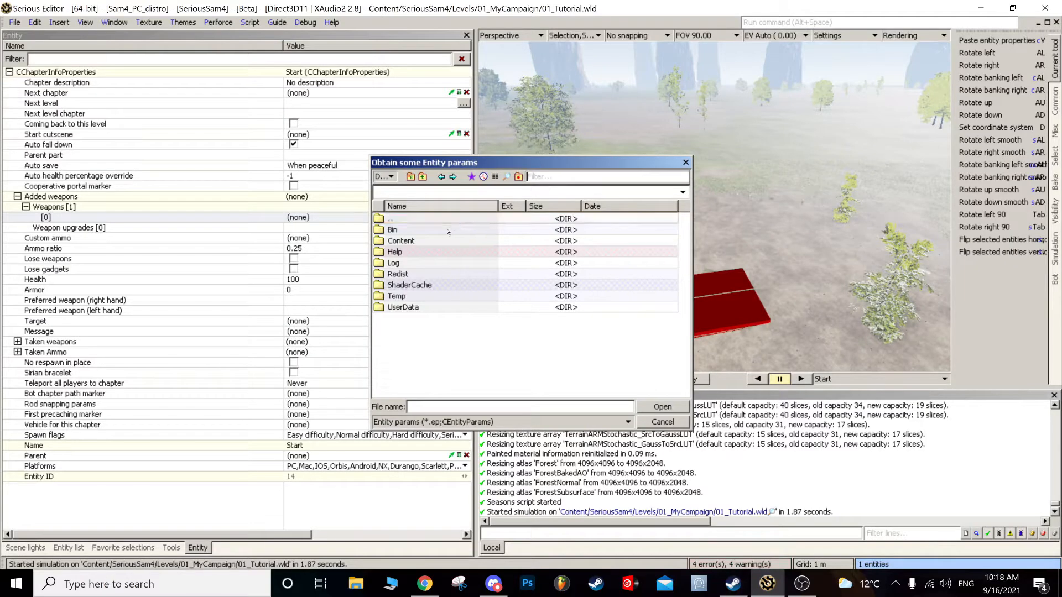
left_click(421, 242)
double_click(421, 242)
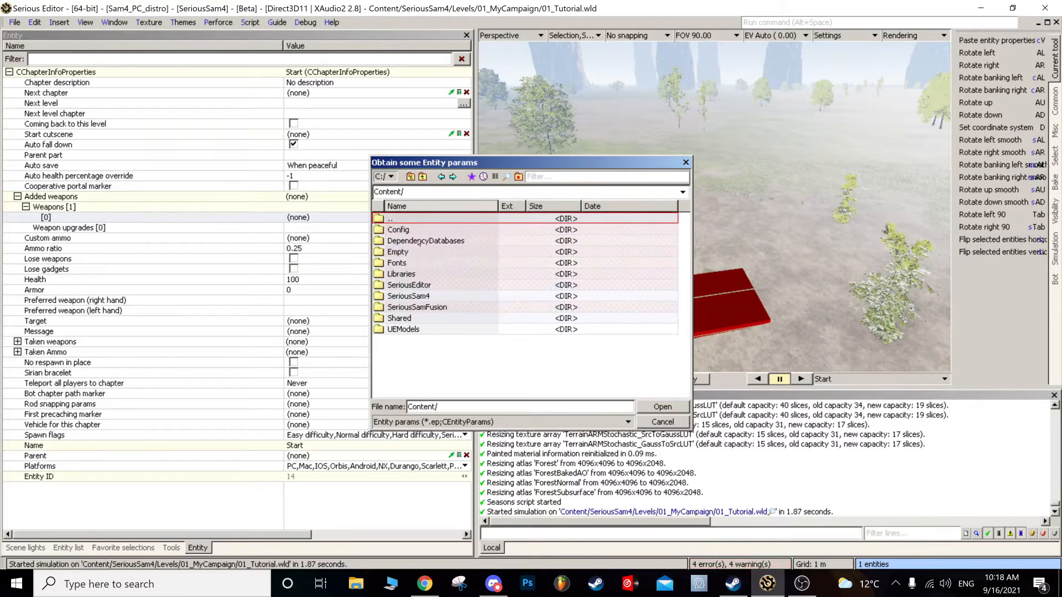
left_click(416, 296)
double_click(417, 296)
left_click(417, 296)
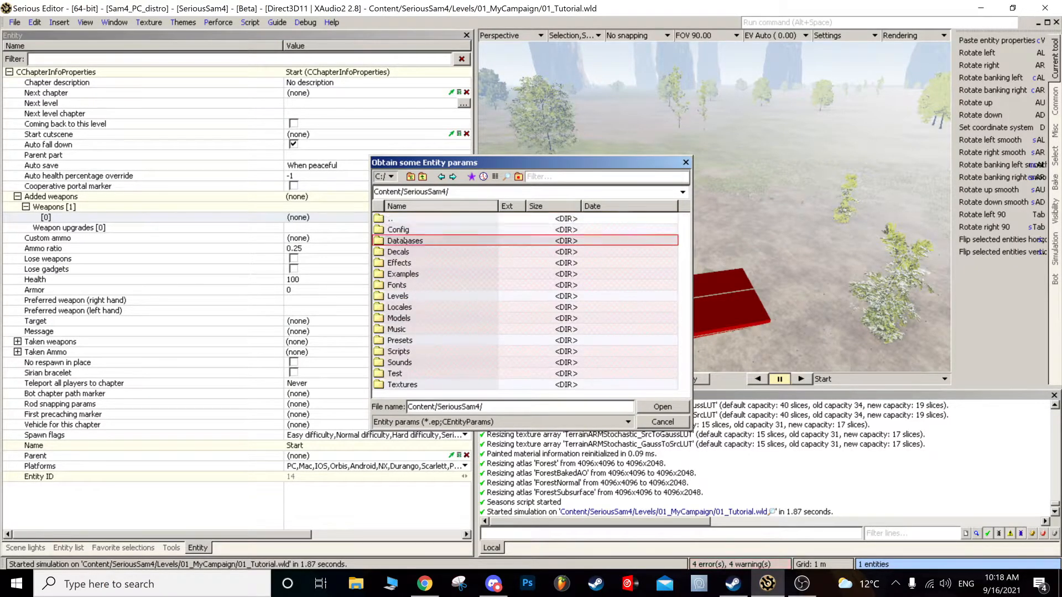
double_click(417, 295)
scroll(421, 302, "down", 5)
left_click(416, 348)
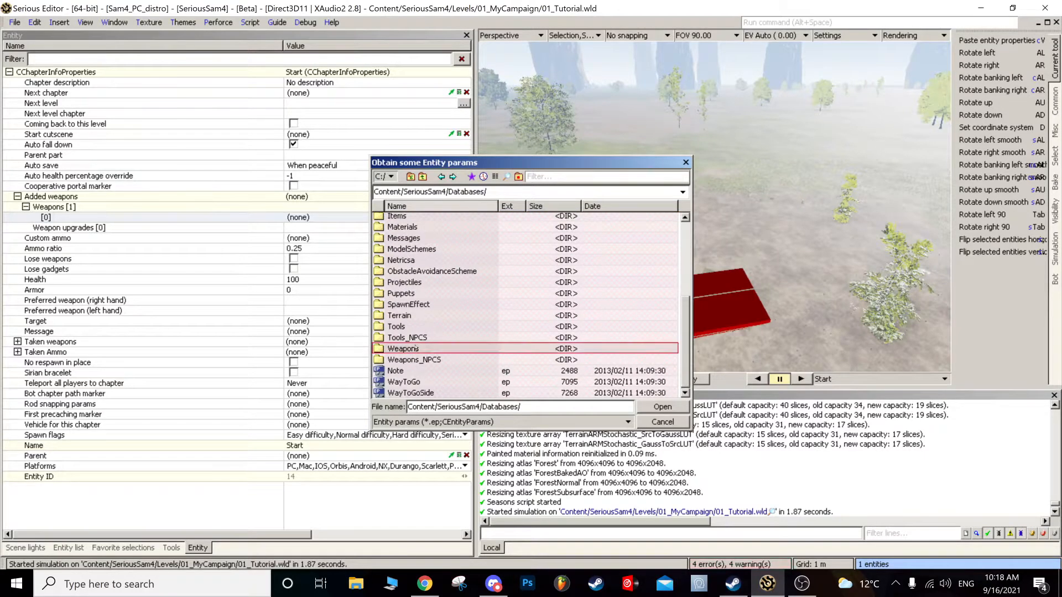
double_click(416, 347)
scroll(425, 306, "down", 15)
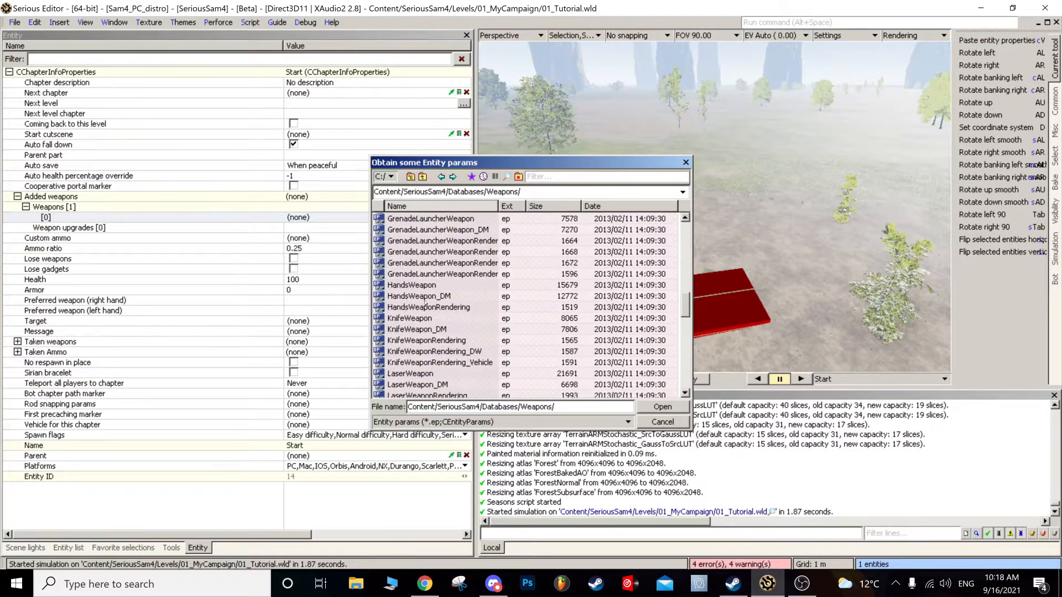
scroll(425, 302, "down", 6)
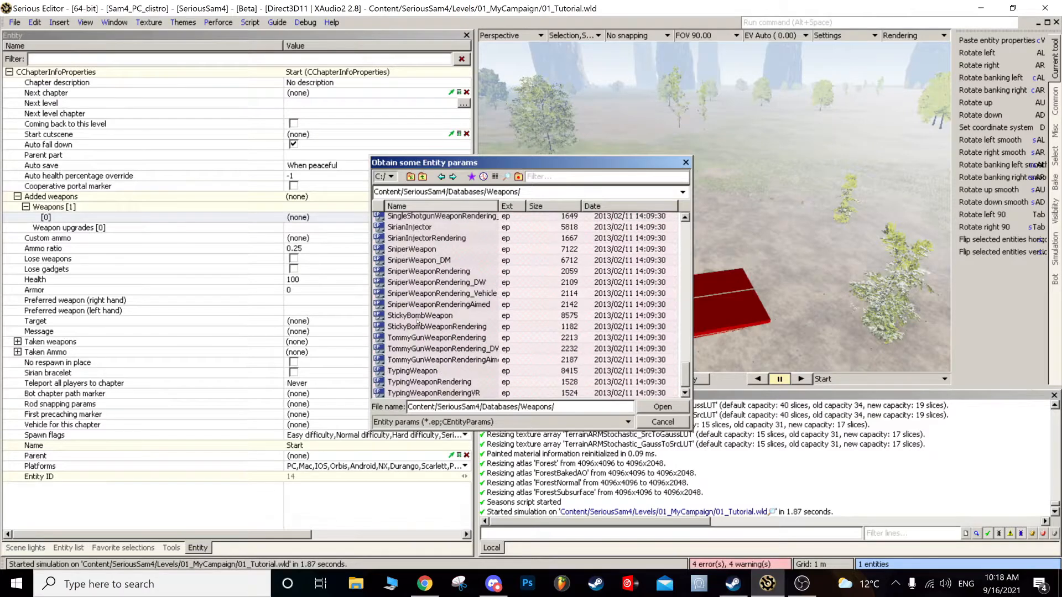
scroll(426, 350, "up", 6)
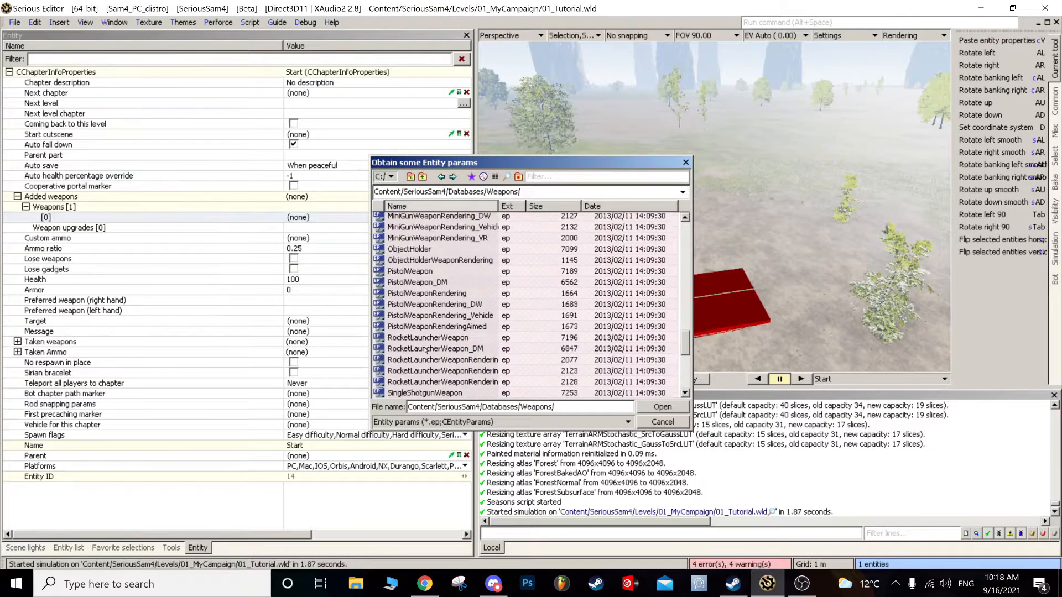
double_click(426, 273)
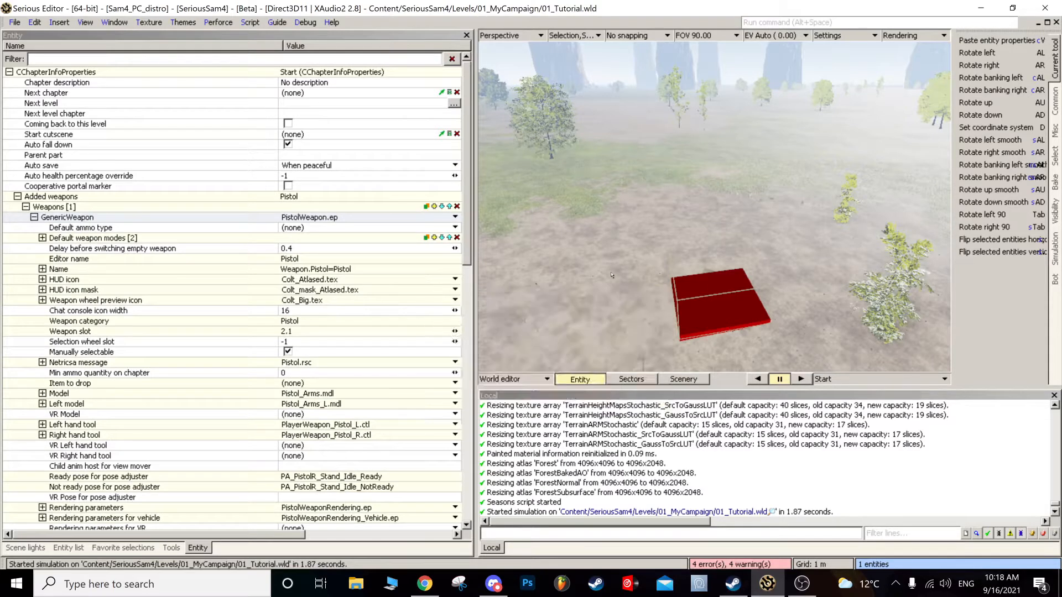
- Save the world and test-play it, aiming the starting pistol, before returning to the editor
key("ctrl+s")
key("ctrl+t")
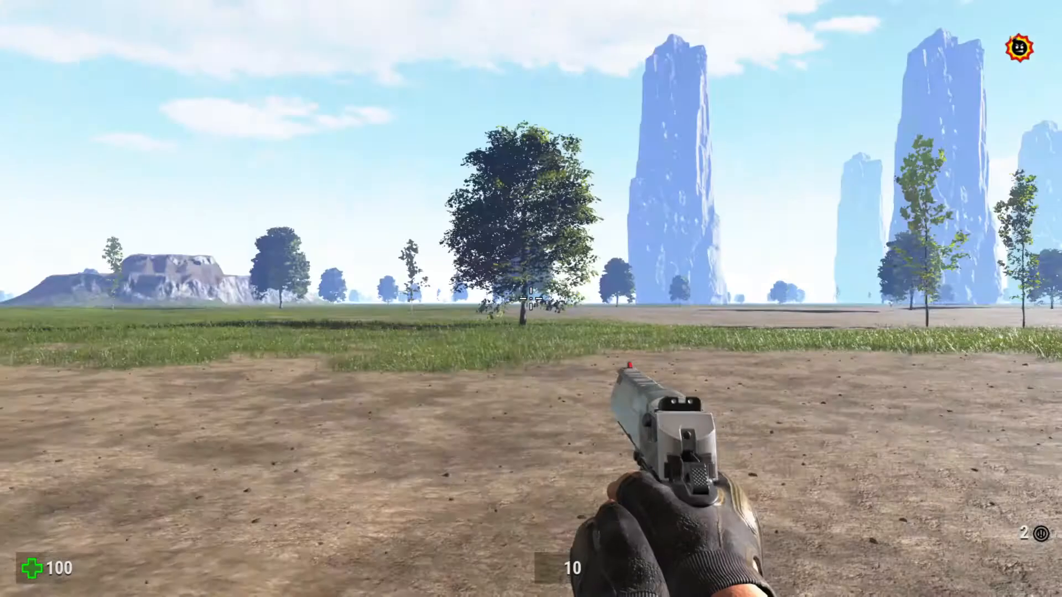
right_click(531, 299)
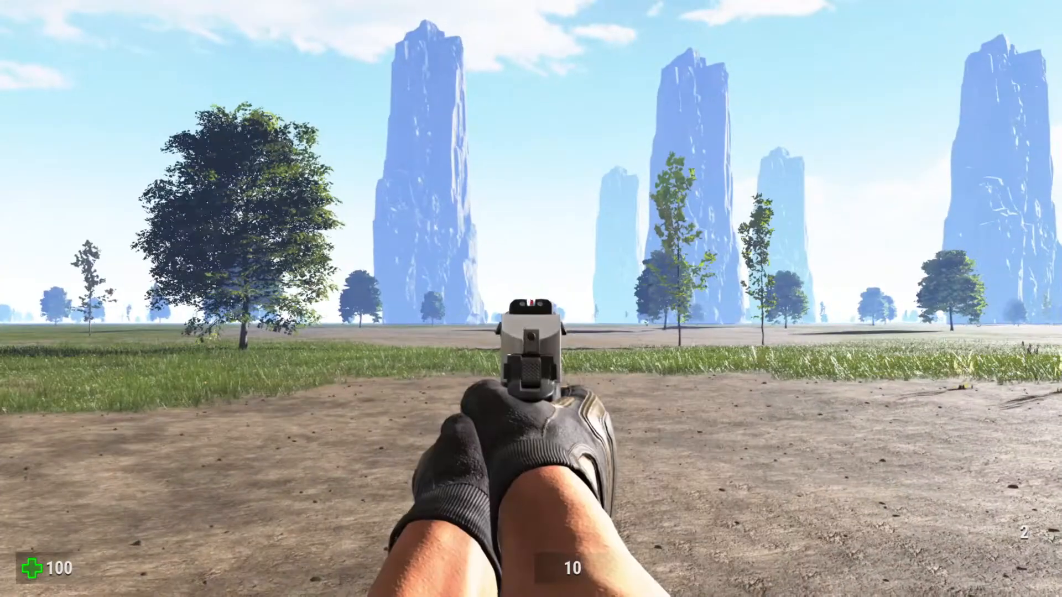
right_click(531, 298)
key("Escape")
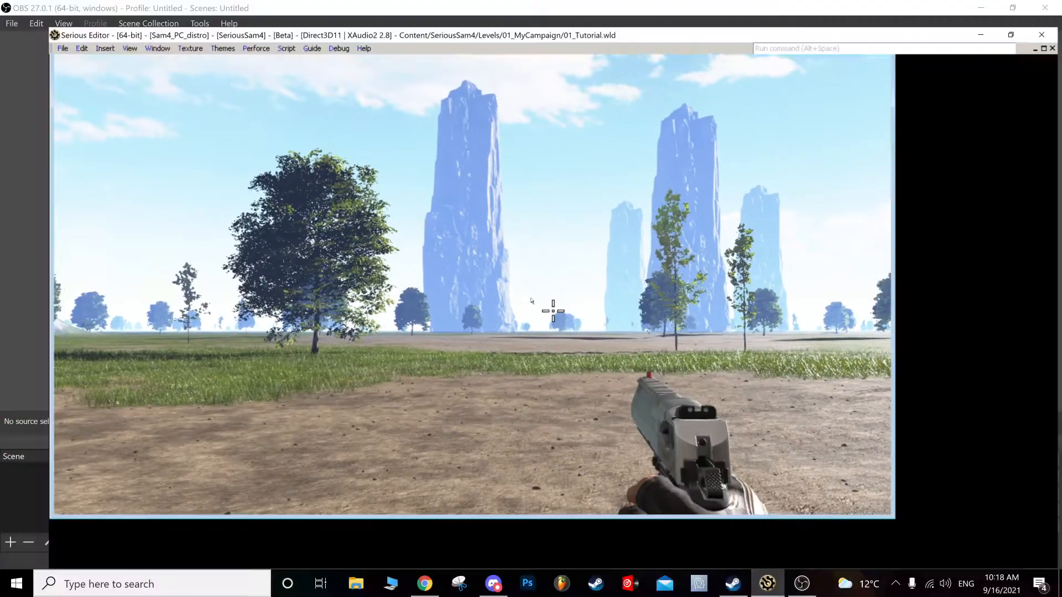
- Place a Generic Item entity from the unnamed entity group on the dirt ground just beyond the red start chapter marker
mouse_move(713, 207)
middle_mouse_down()
mouse_move(711, 249)
mouse_move(708, 221)
middle_mouse_up()
left_click(641, 254)
middle_click_drag(642, 254, 642, 232)
middle_click_drag(701, 246, 700, 221)
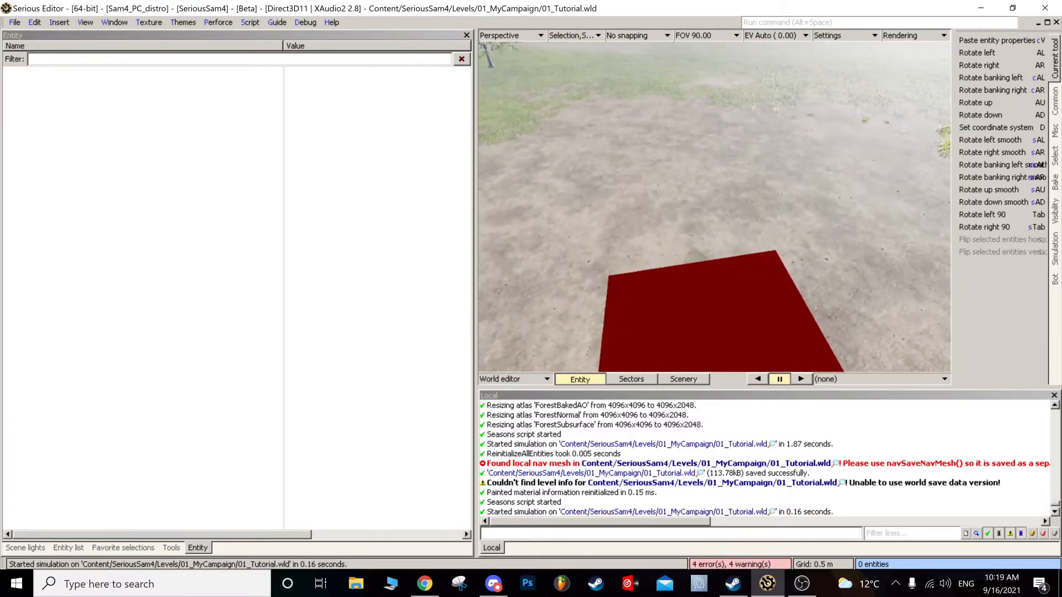
middle_click_drag(712, 185, 707, 196)
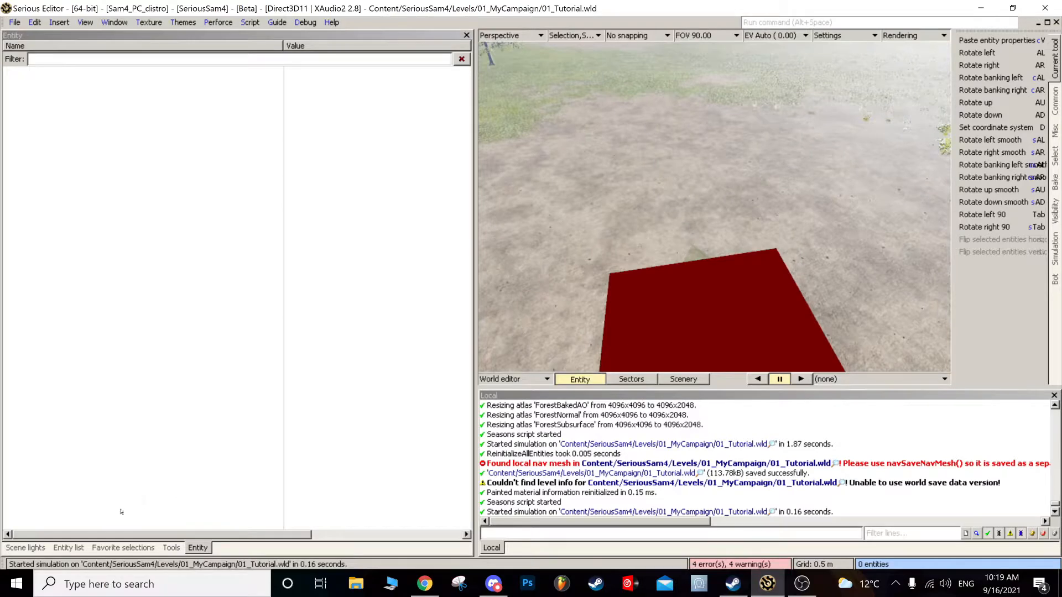
left_click(75, 547)
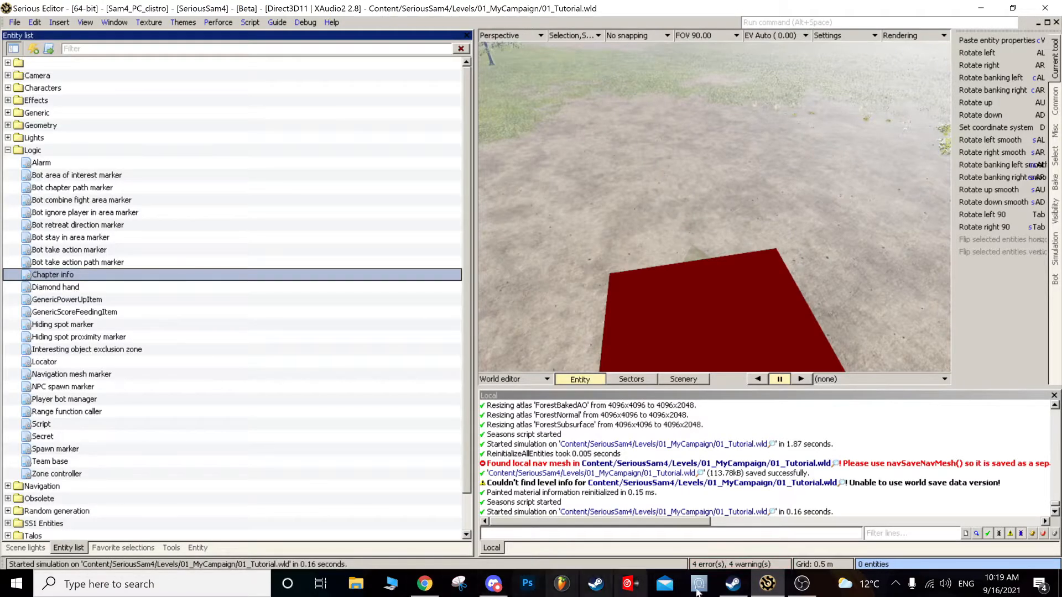
left_click(802, 584)
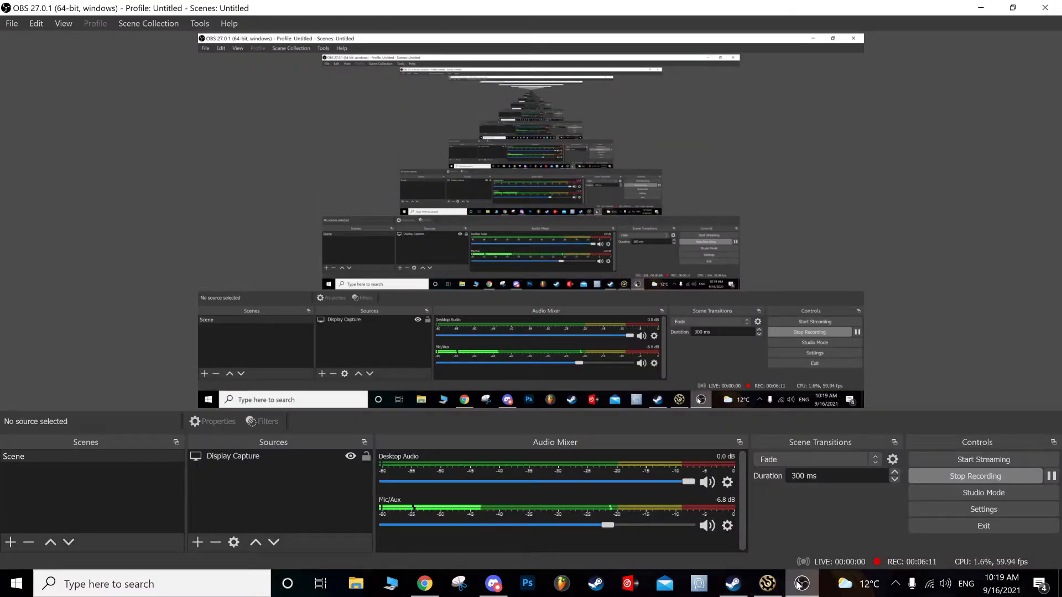
left_click(801, 584)
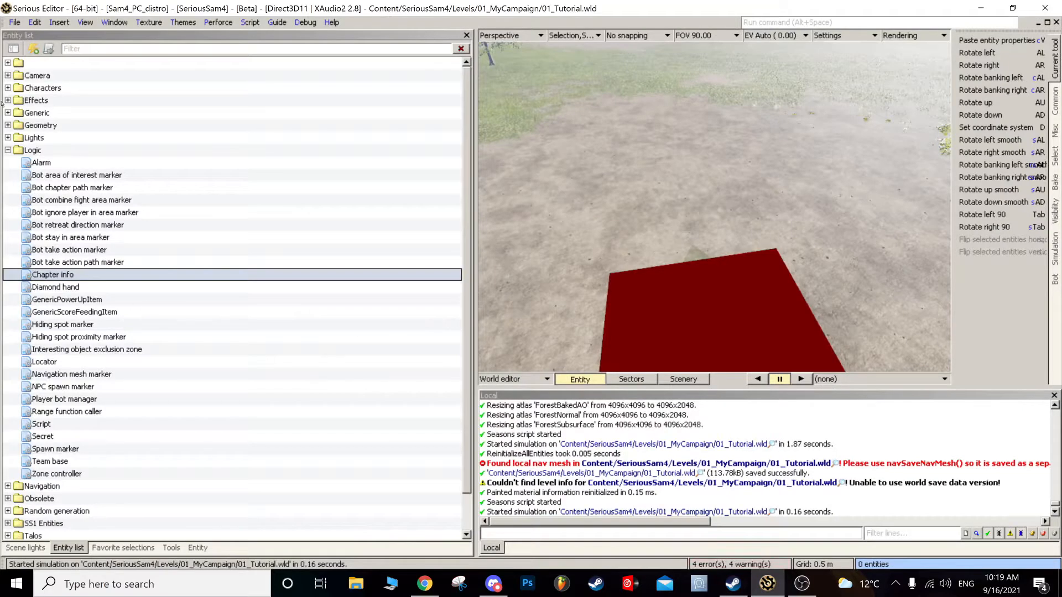
left_click(7, 63)
left_click(8, 63)
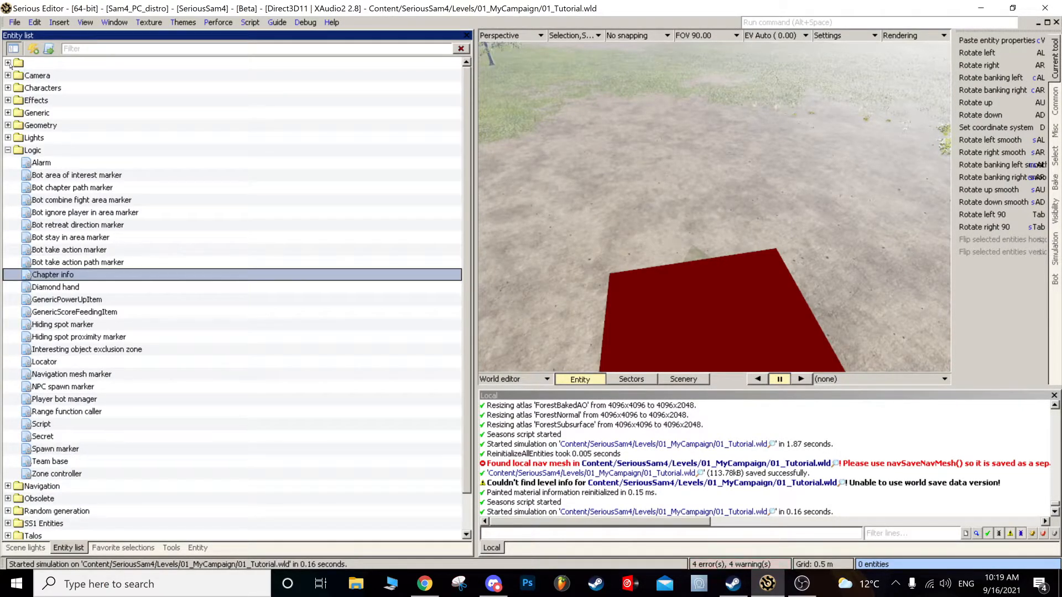
left_click(7, 63)
left_click(18, 64)
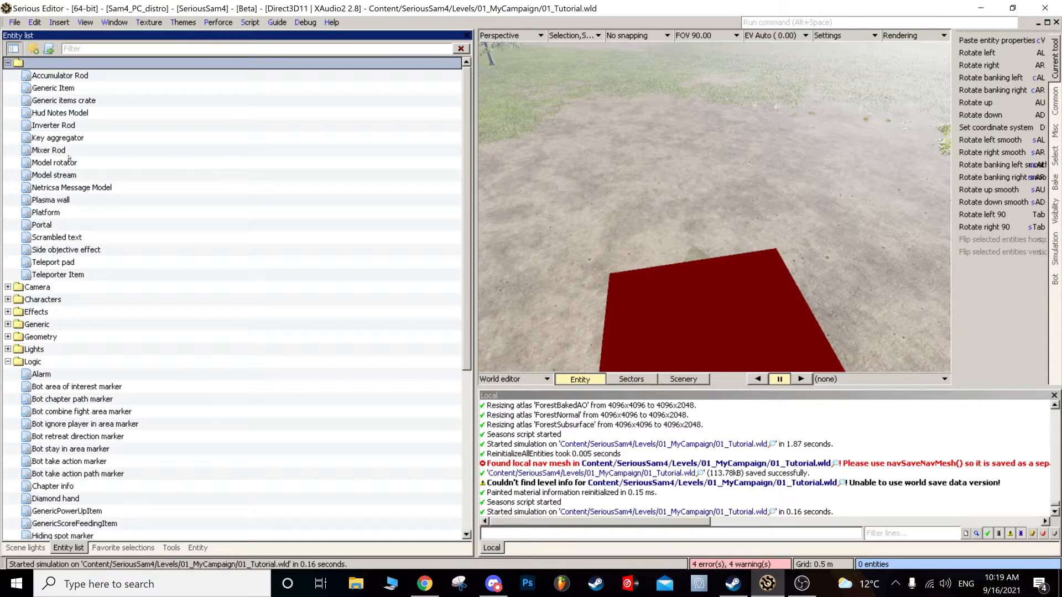
left_click(72, 89)
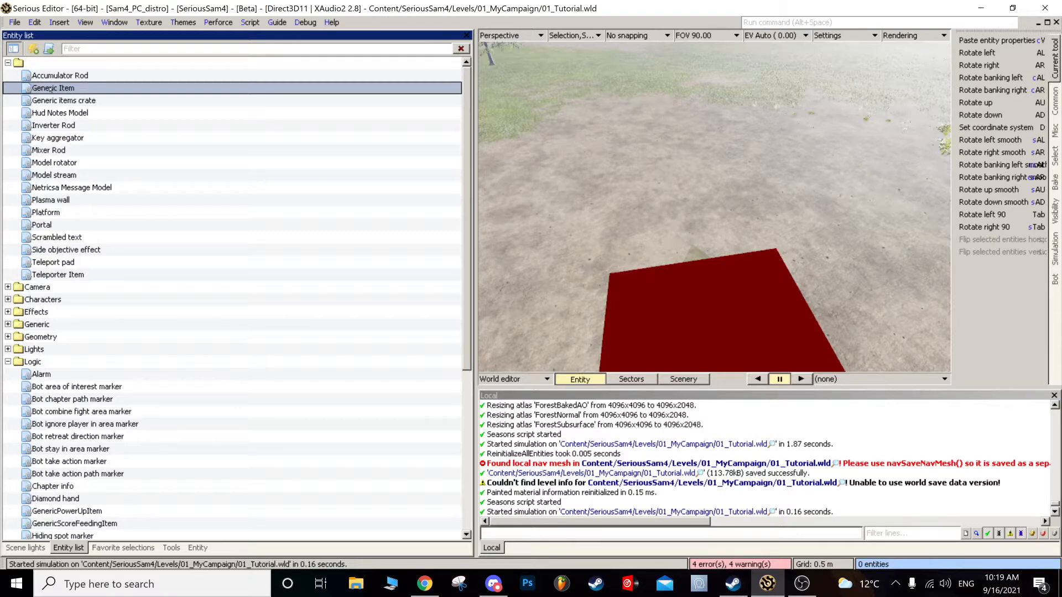
left_click(671, 204)
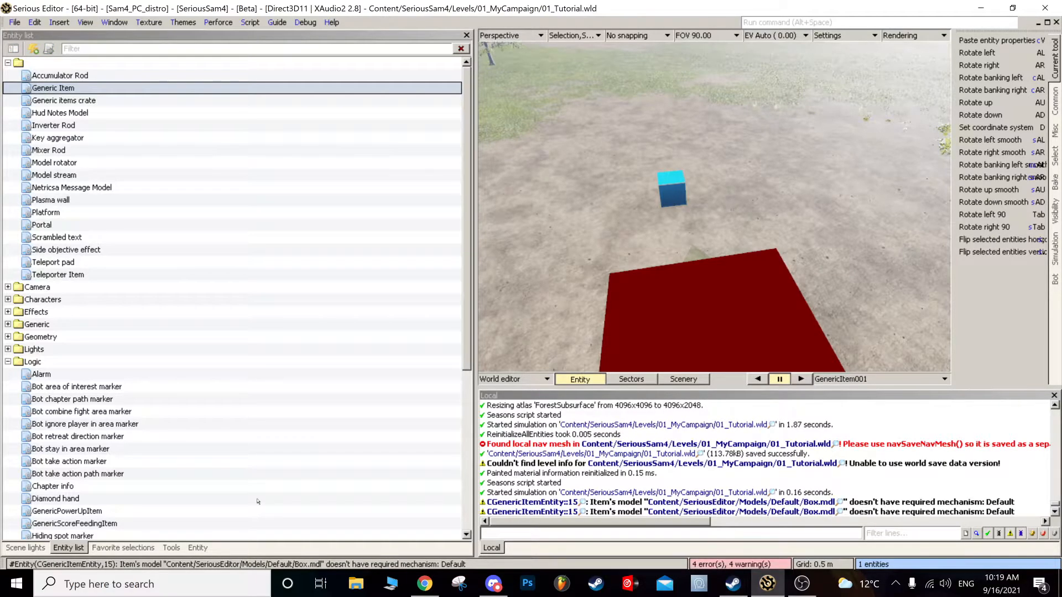
- Set the generic item's Item params to AssaultRifle_Generic.ep from Content/SeriousSam4/Databases/Items/Weapons/GenericWeapons
left_click(206, 548)
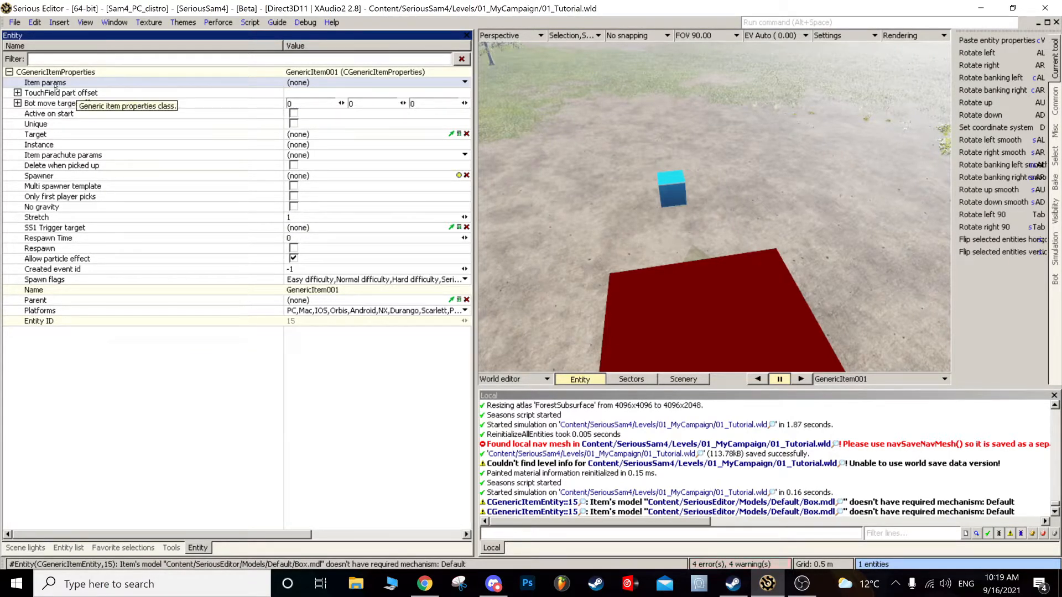
left_click(305, 83)
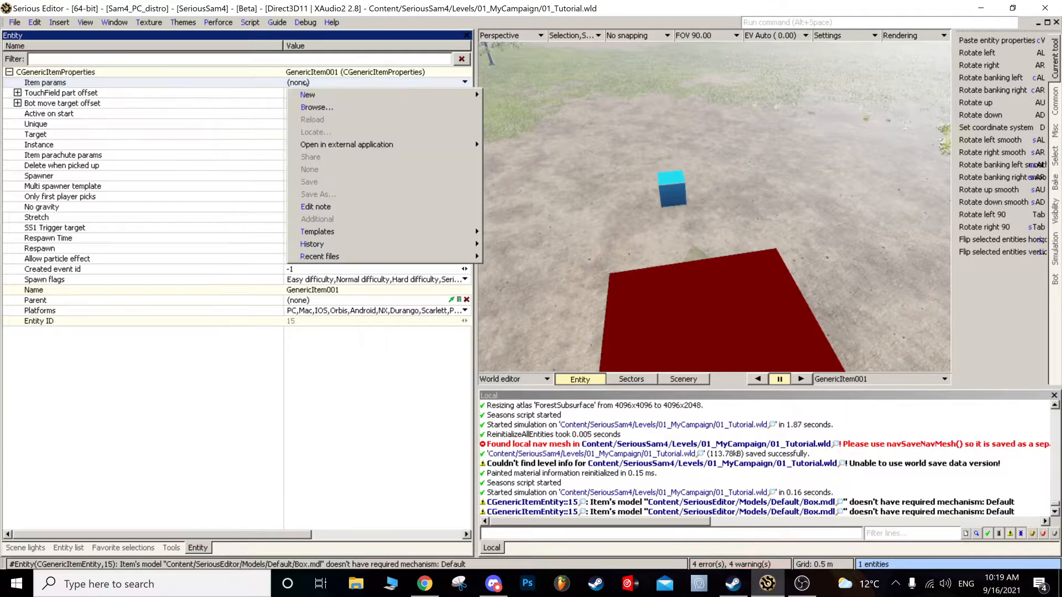
left_click(318, 105)
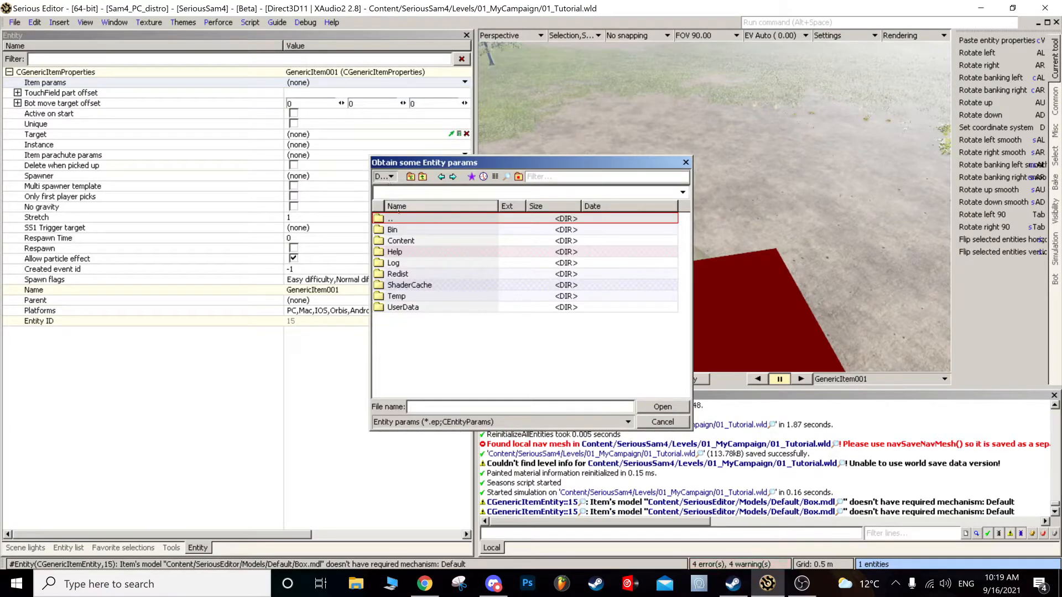
double_click(401, 240)
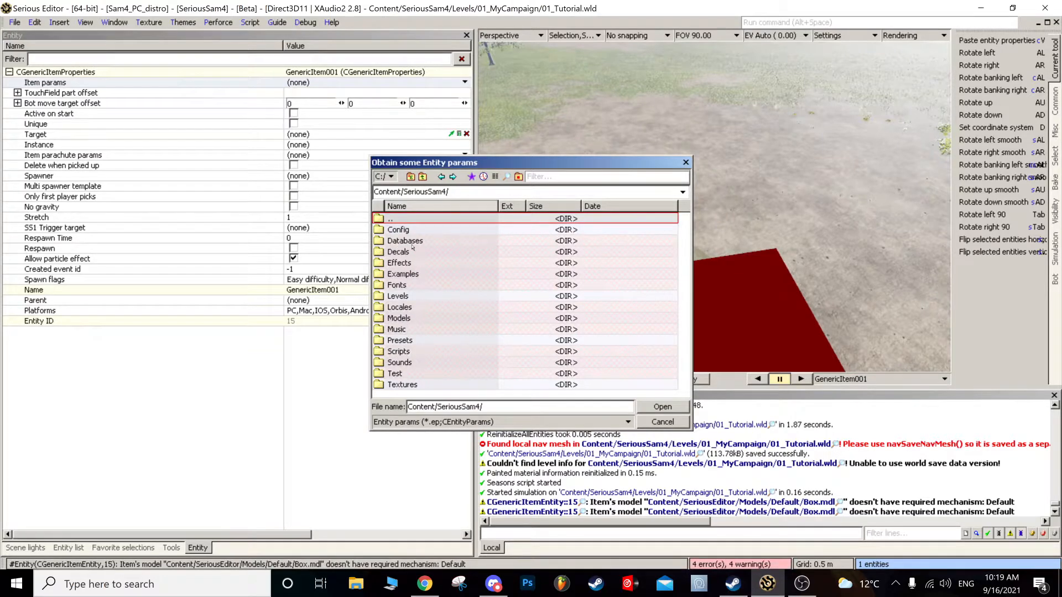
double_click(412, 245)
scroll(415, 254, "down", 5)
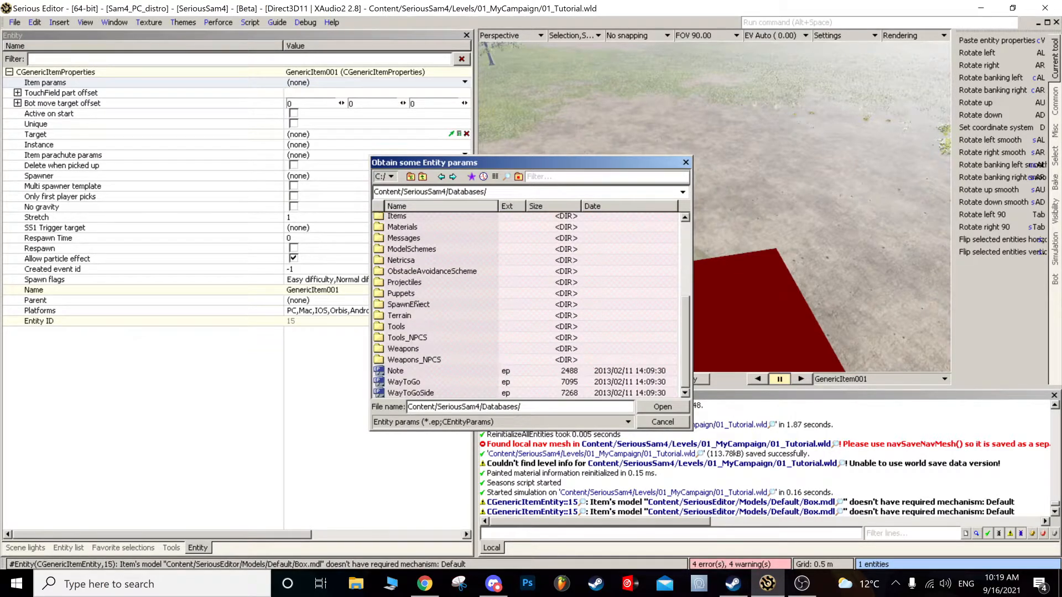
scroll(418, 303, "up", 6)
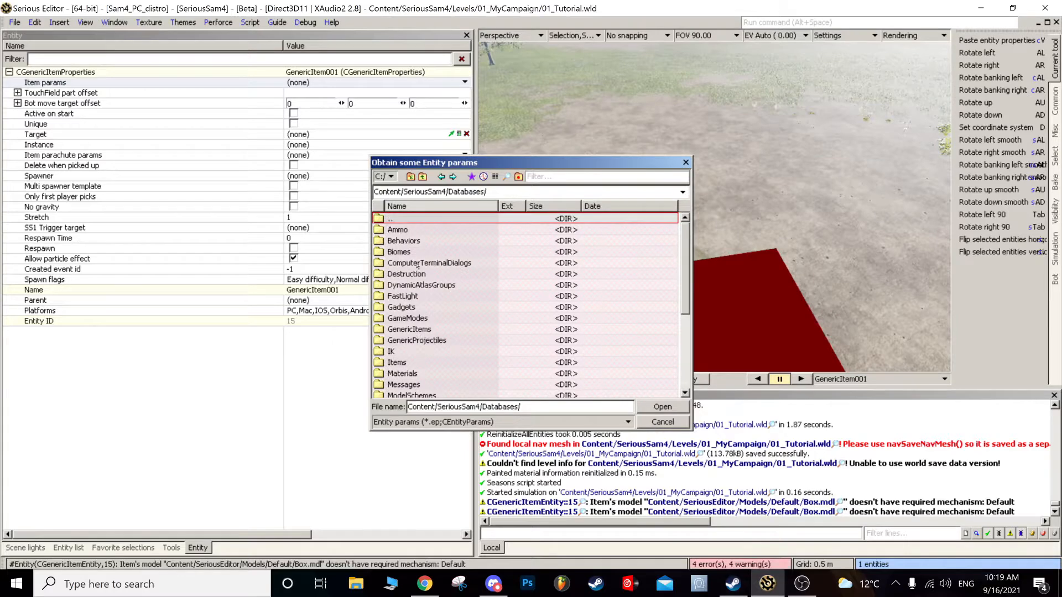
scroll(418, 266, "down", 3)
left_click(420, 275)
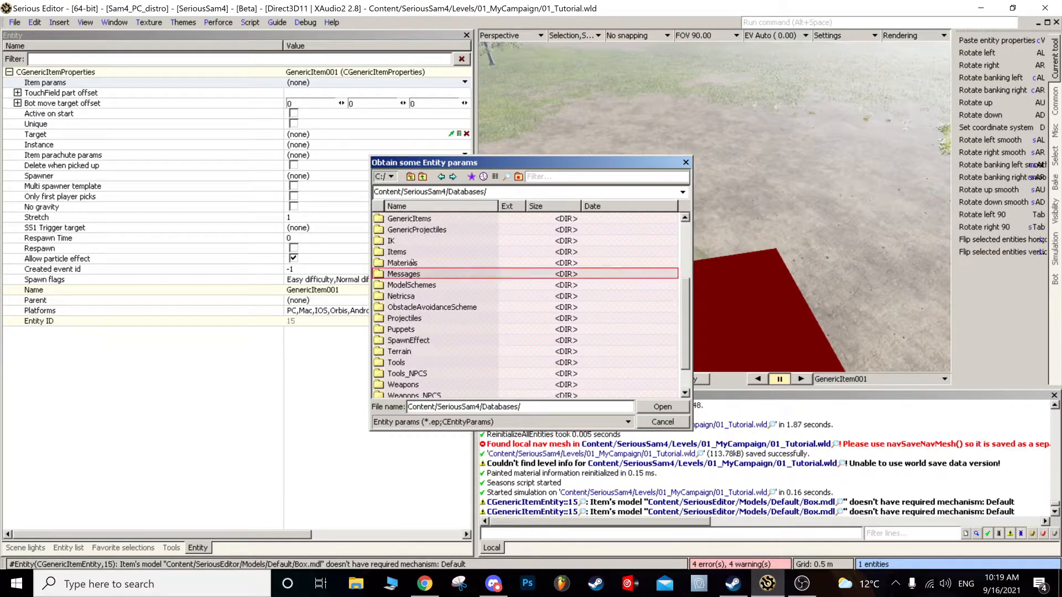
double_click(410, 254)
left_click(412, 320)
double_click(412, 319)
left_click(412, 230)
double_click(412, 231)
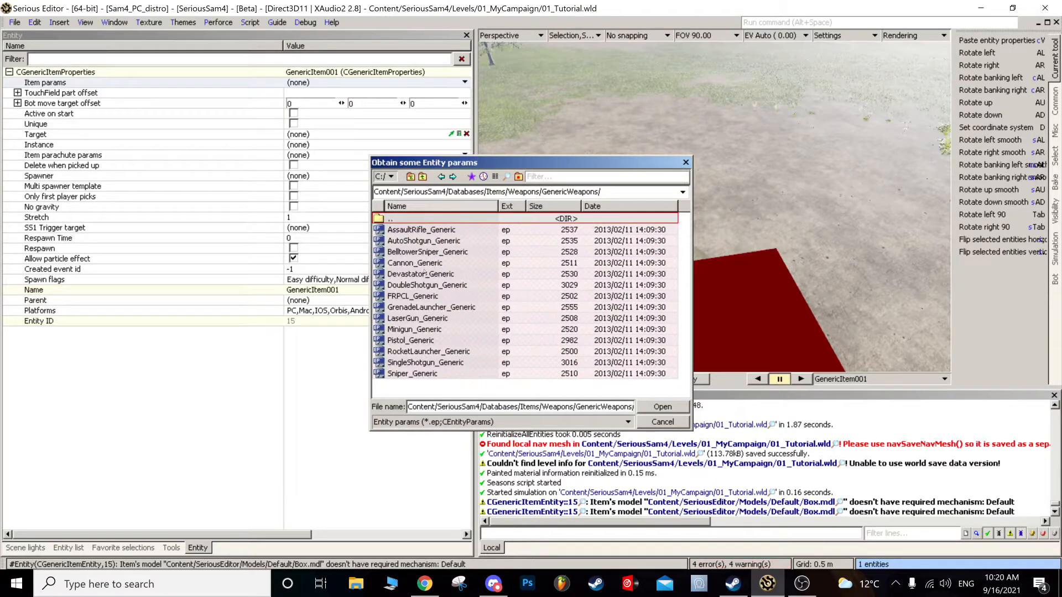
left_click(420, 233)
double_click(421, 234)
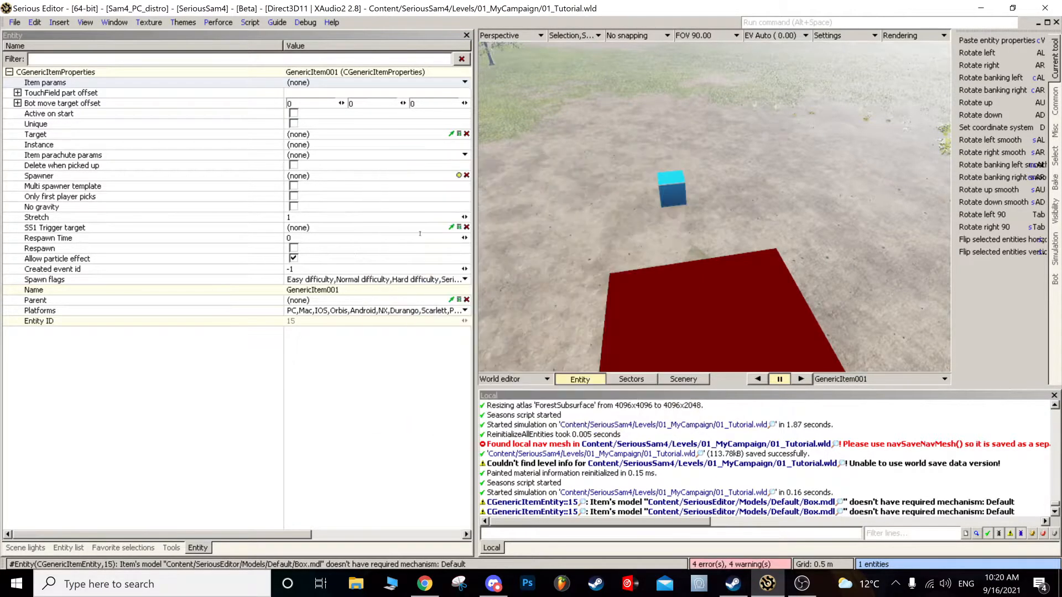
key("f")
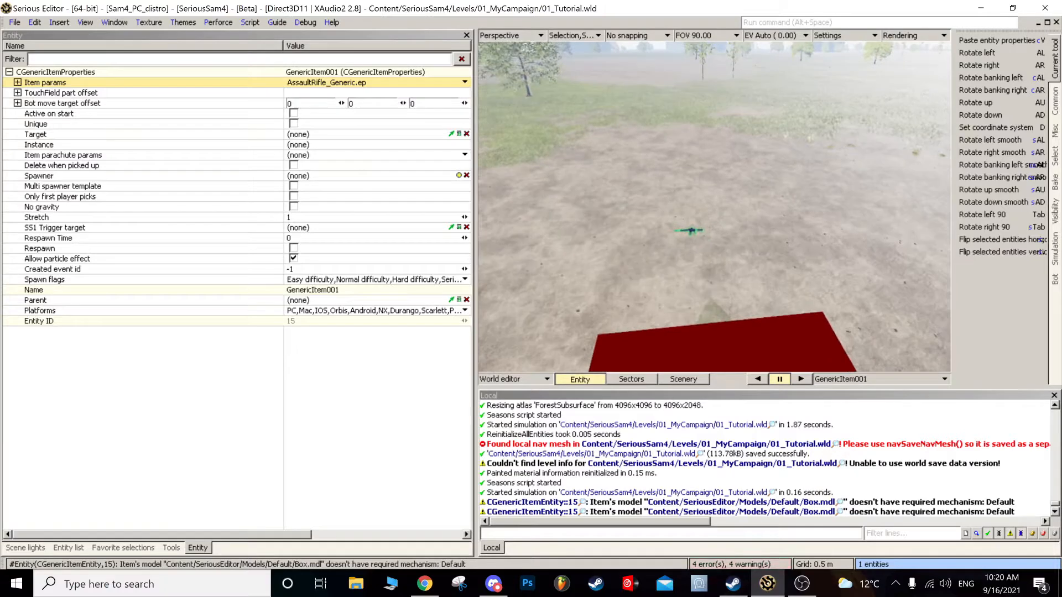
- Look over the item category folders in Content/SeriousSam4/Databases/Items for the item's params, keeping AssaultRifle_Generic.ep as the choice
right_click(346, 84)
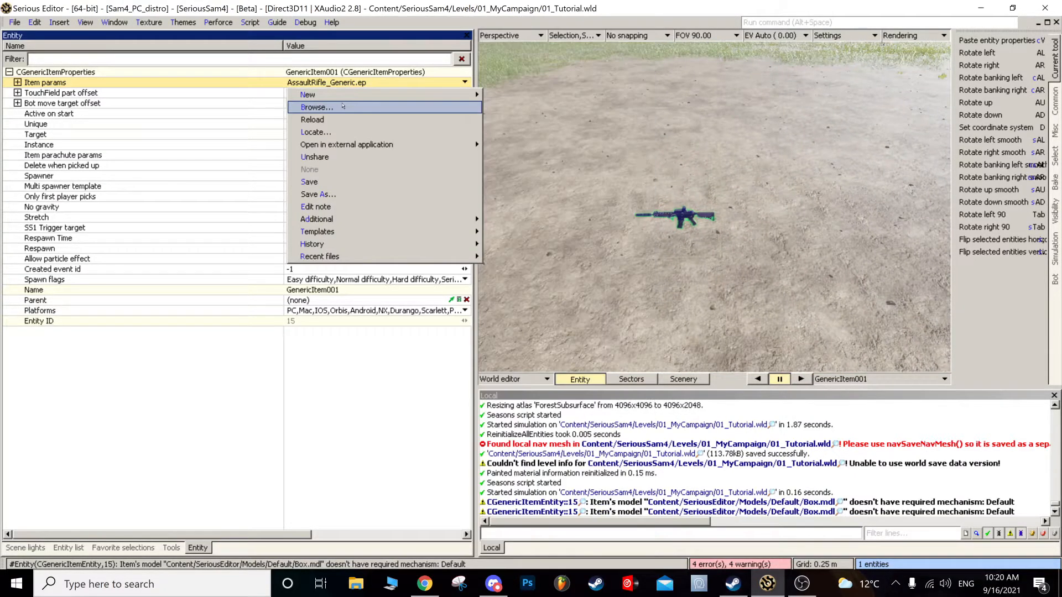
left_click(168, 108)
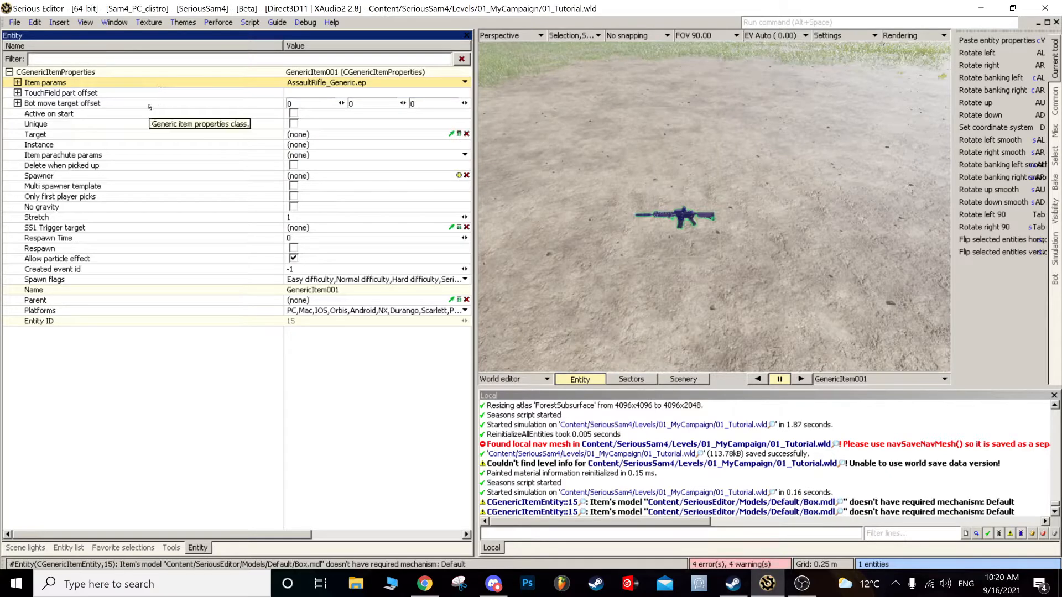
left_click(464, 83)
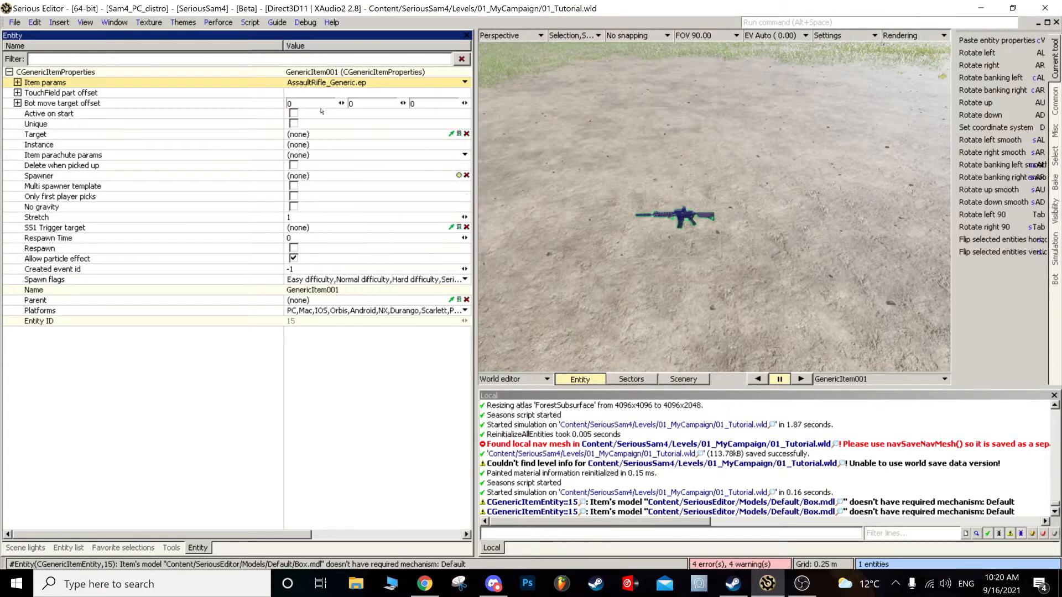
left_click(509, 107)
double_click(390, 219)
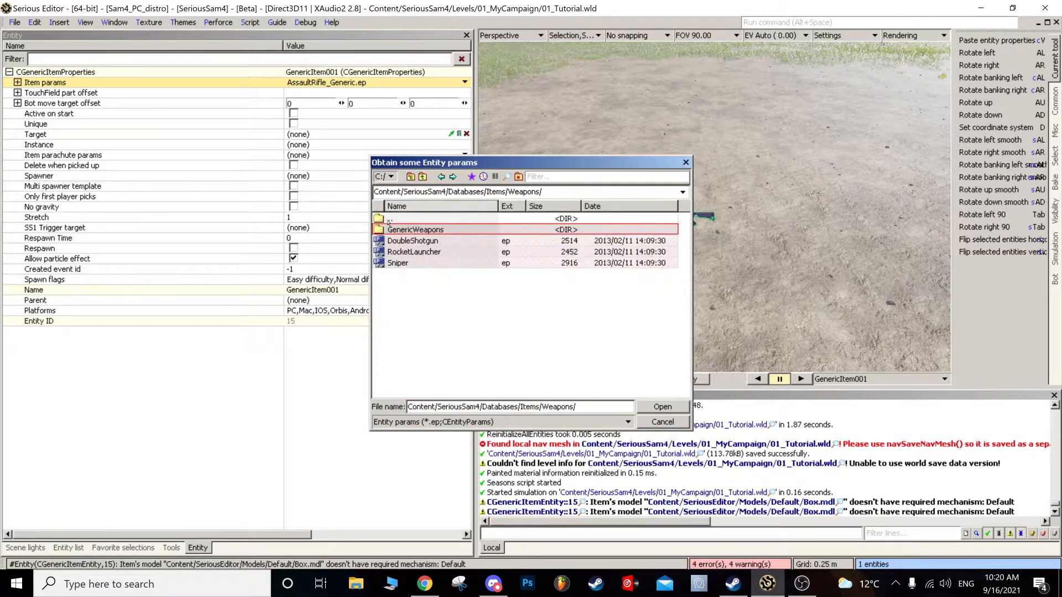
double_click(390, 219)
double_click(389, 219)
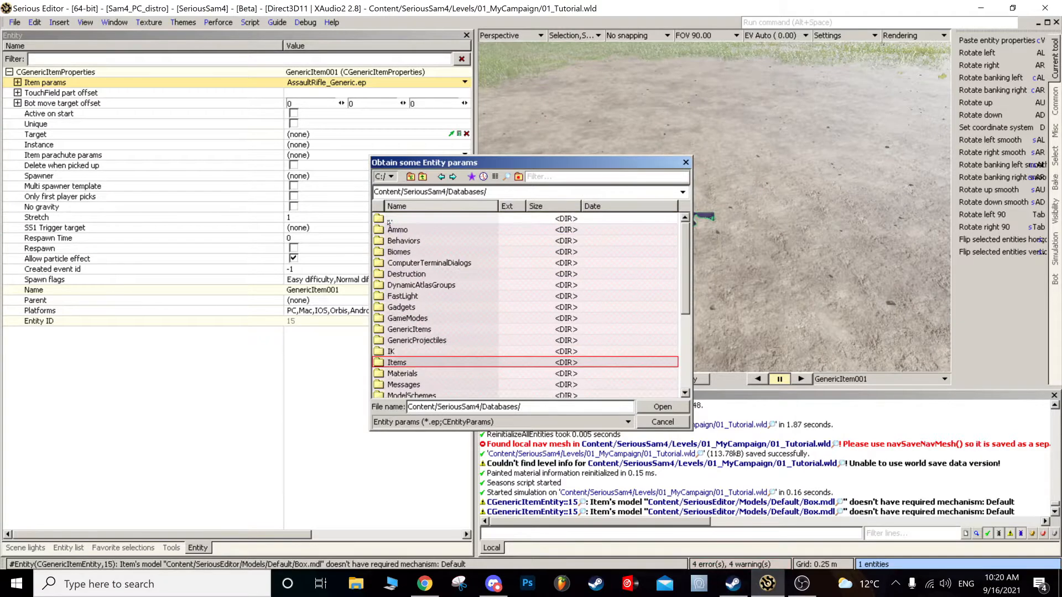
double_click(403, 363)
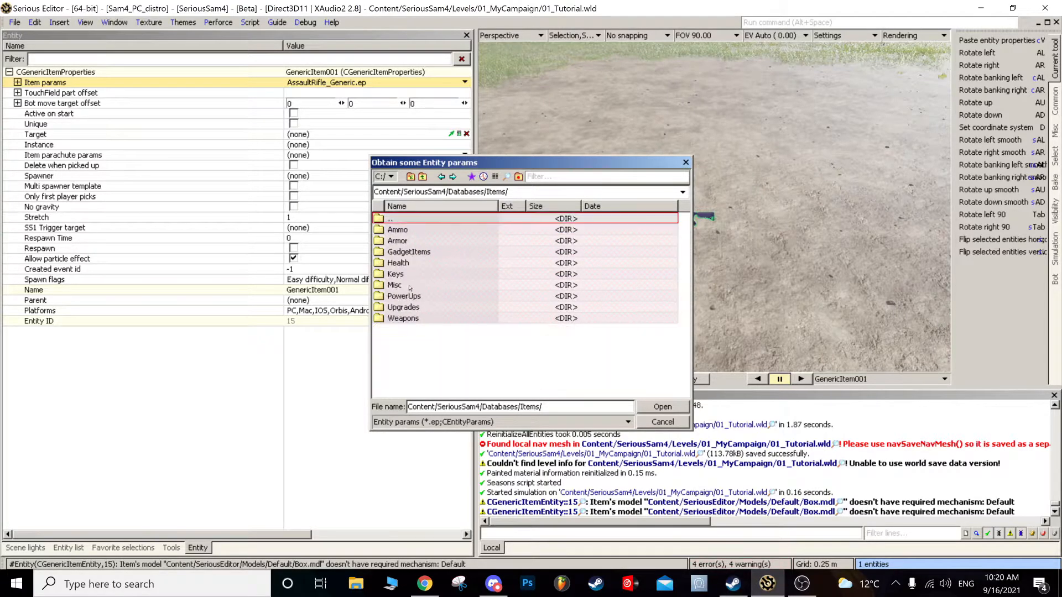
left_click(410, 241)
left_click(406, 262)
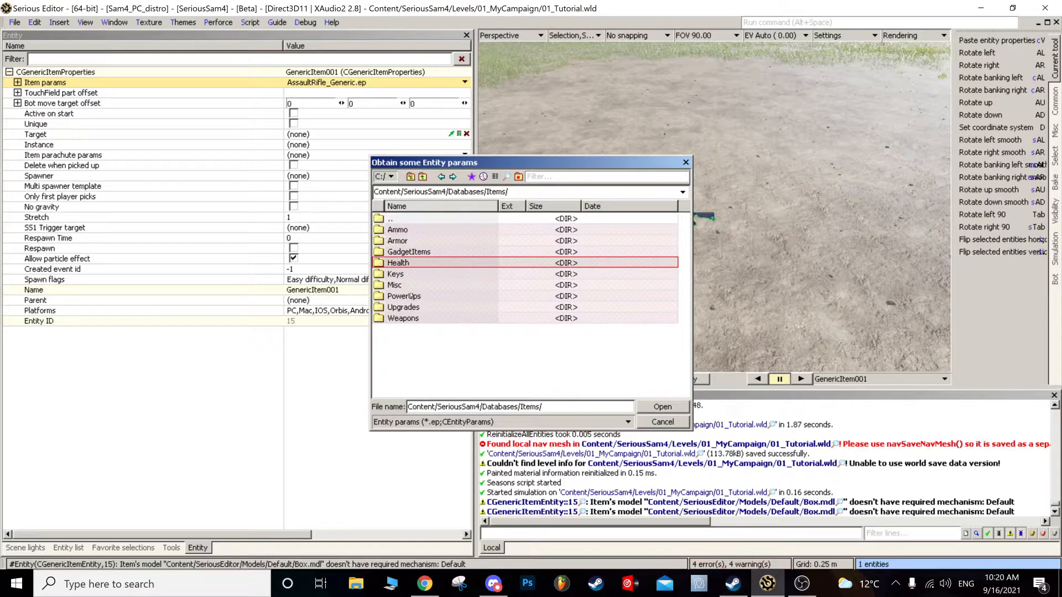
left_click(412, 319)
left_click(417, 300)
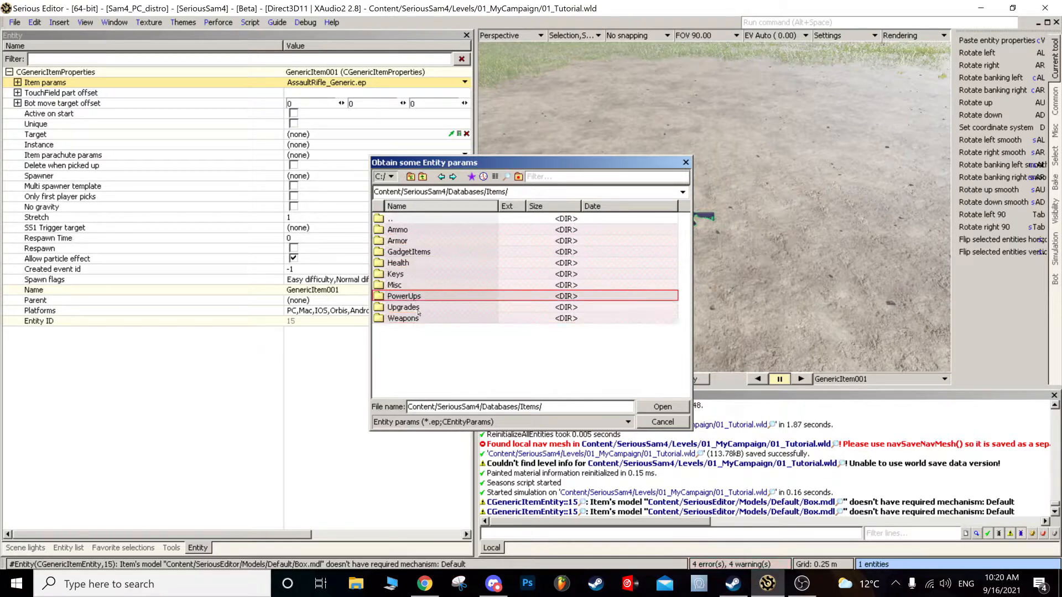
left_click(418, 320)
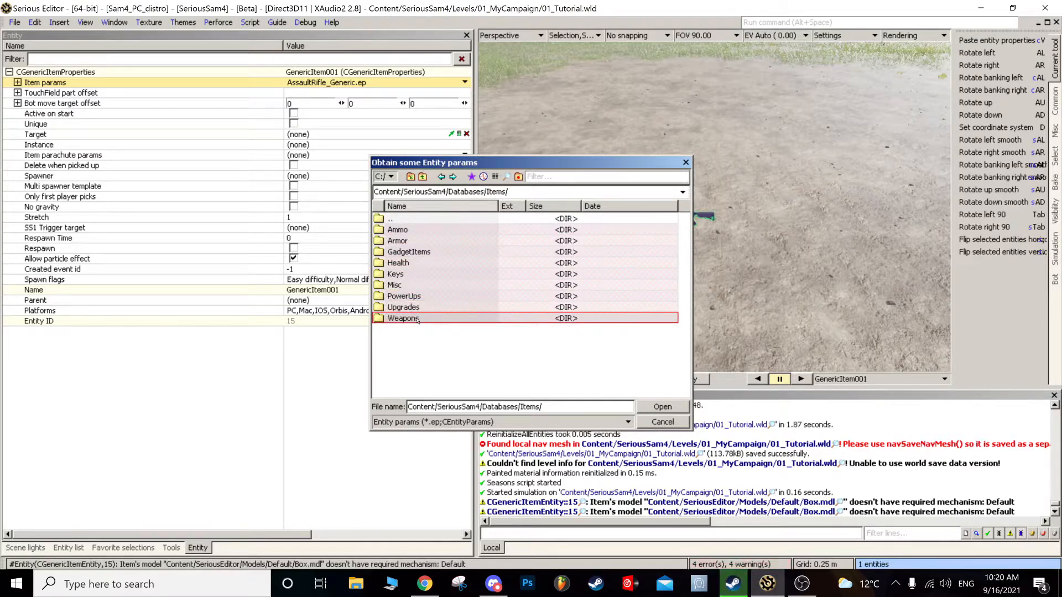
double_click(417, 320)
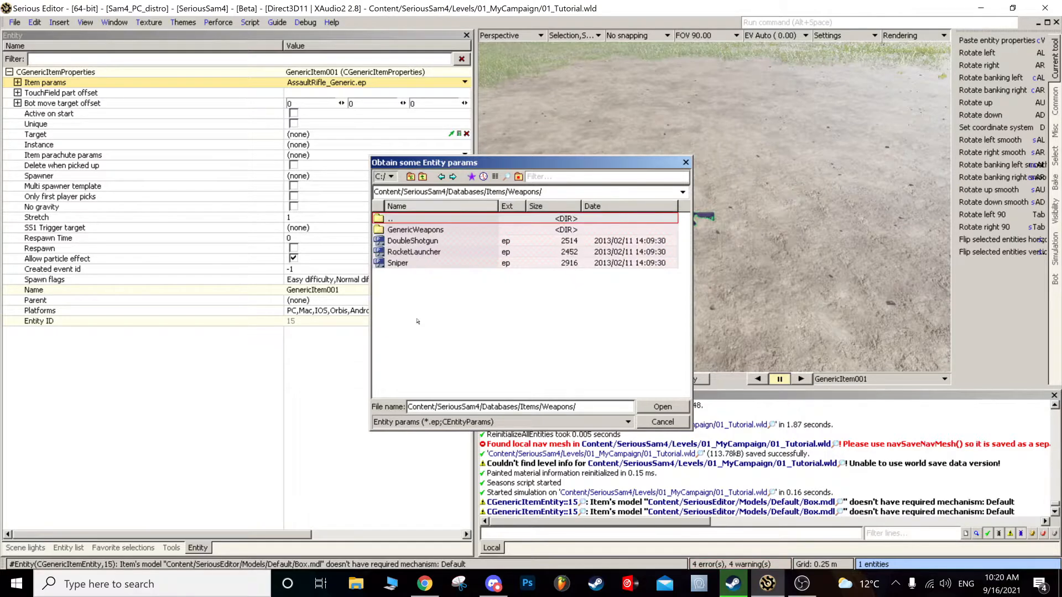
double_click(419, 230)
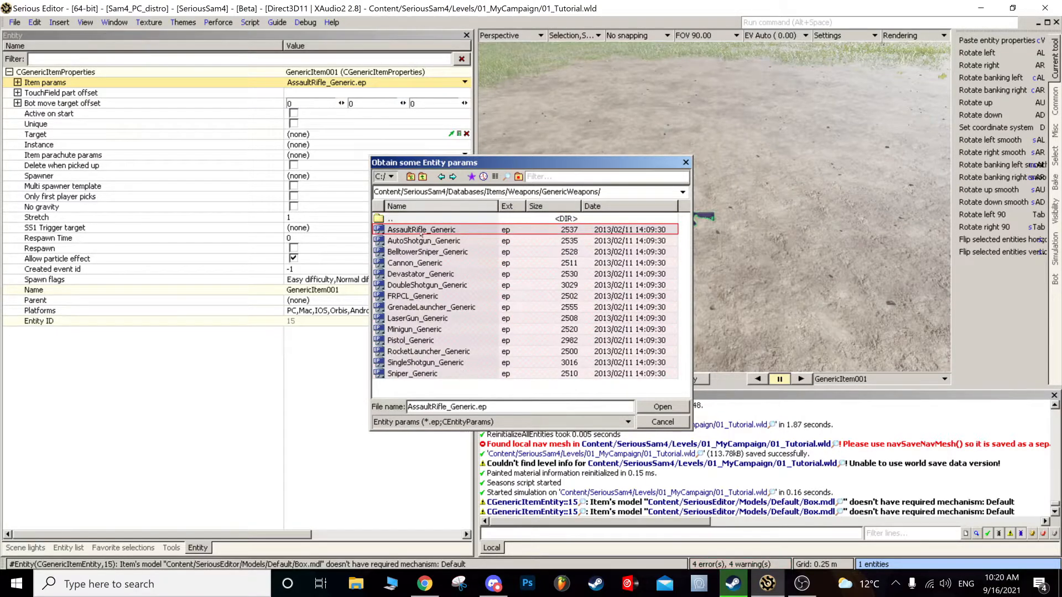
double_click(420, 232)
- Examine the assault rifle sound file errors in the Local log and clear the log
scroll(714, 207, "down", 4)
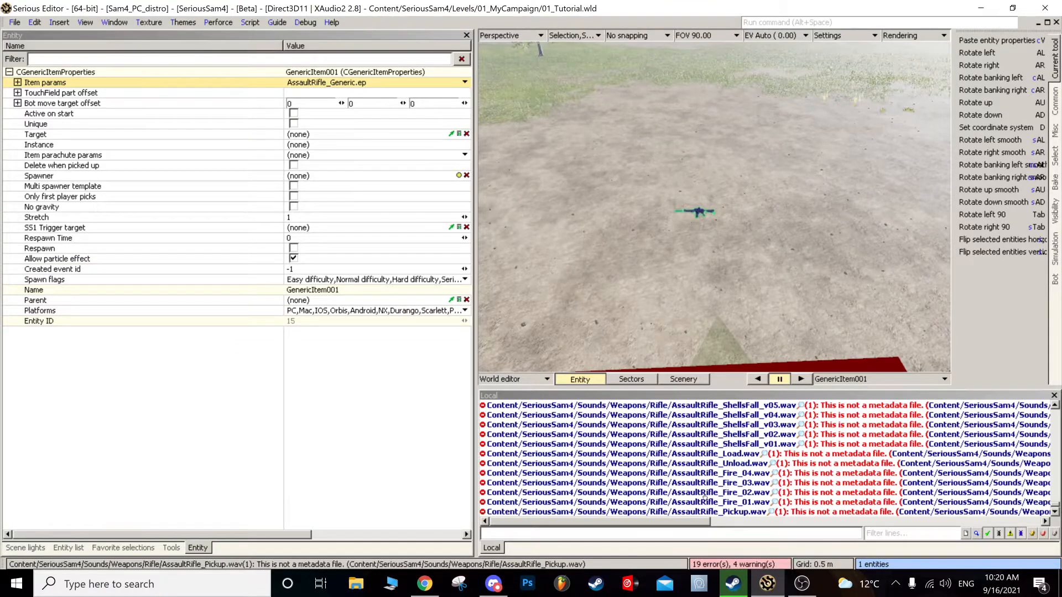
left_click_drag(666, 521, 793, 513)
left_click_drag(753, 521, 719, 520)
scroll(663, 484, "down", 5)
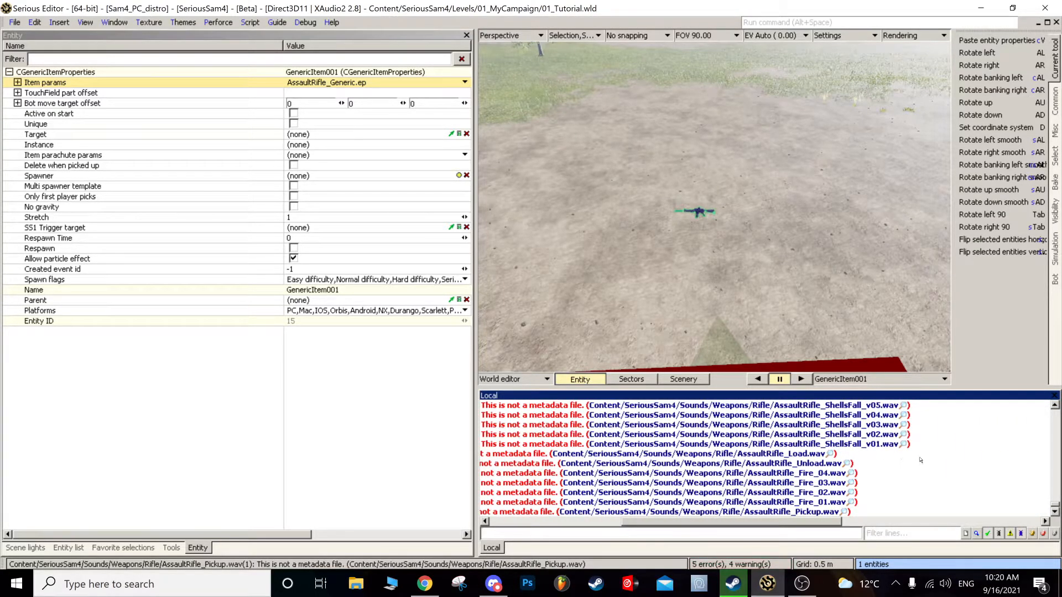
key("Delete")
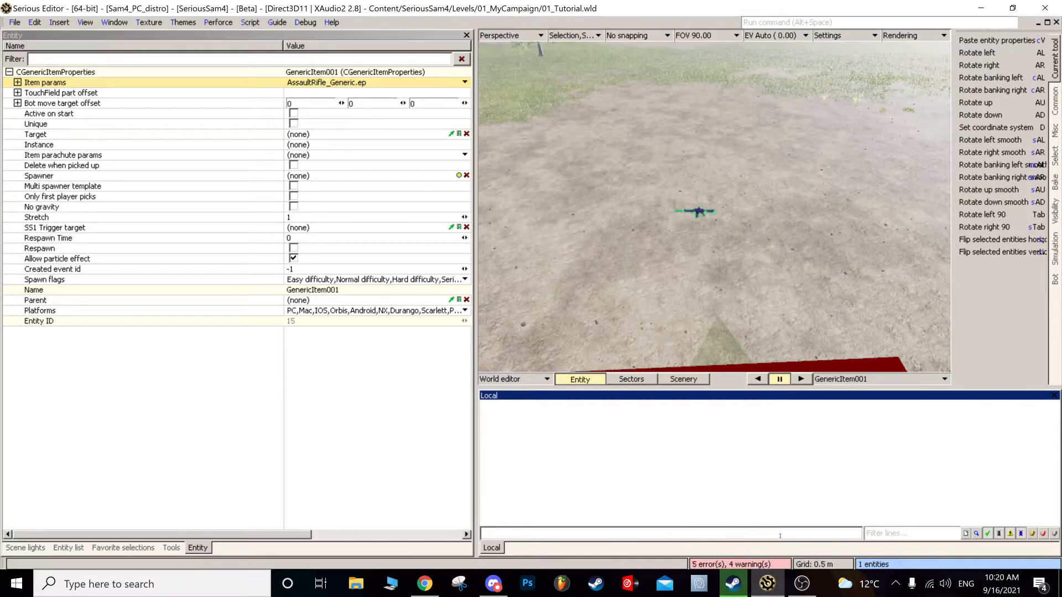
- Place a Script entity from the Logic group on the dirt ground beside the assault rifle pickup
right_click_drag(769, 267, 770, 243, "alt")
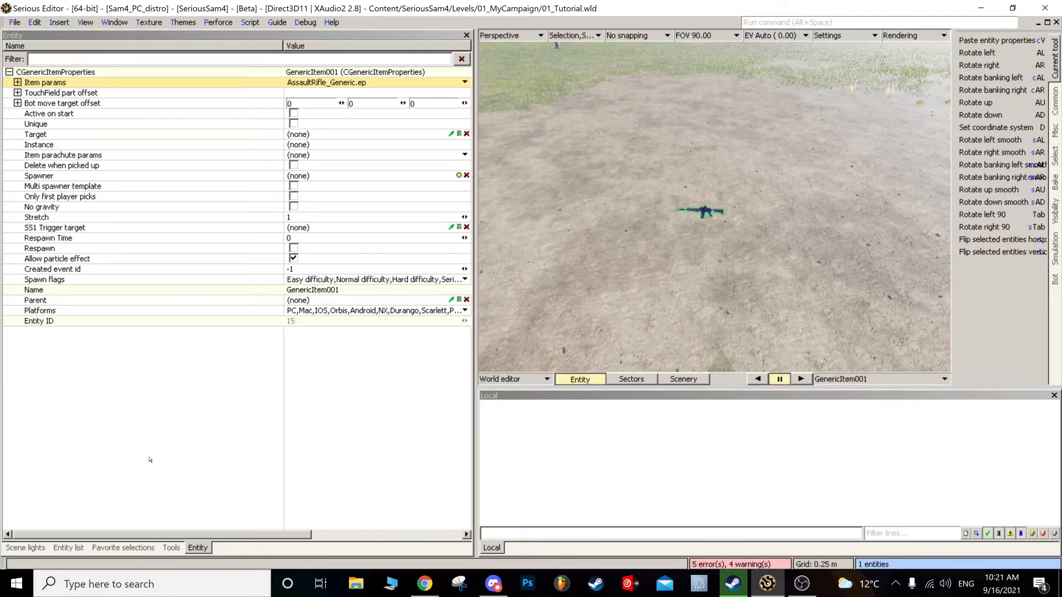
left_click(68, 548)
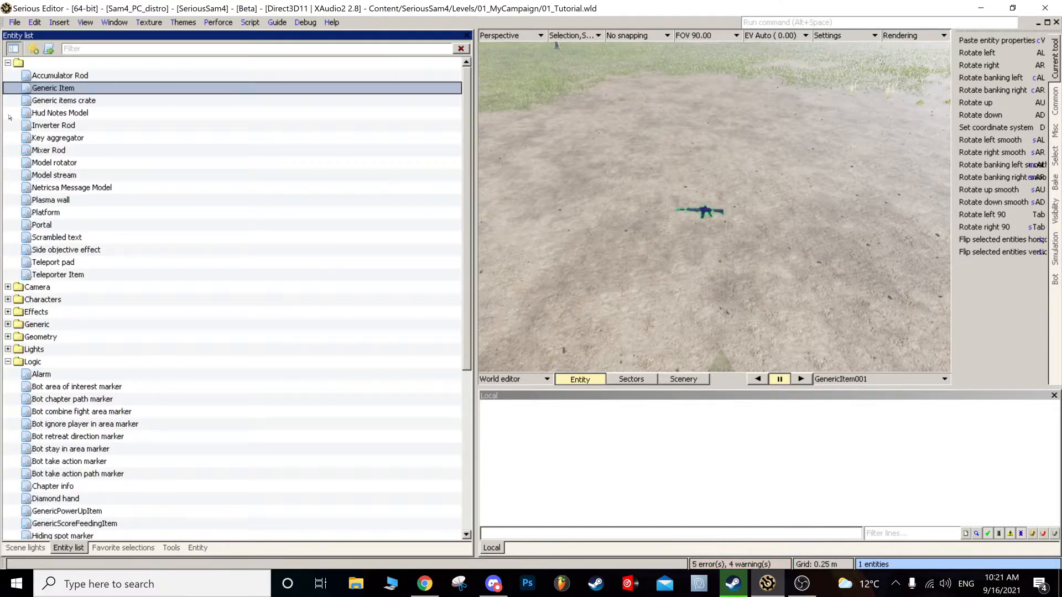
left_click(8, 62)
left_click(23, 150)
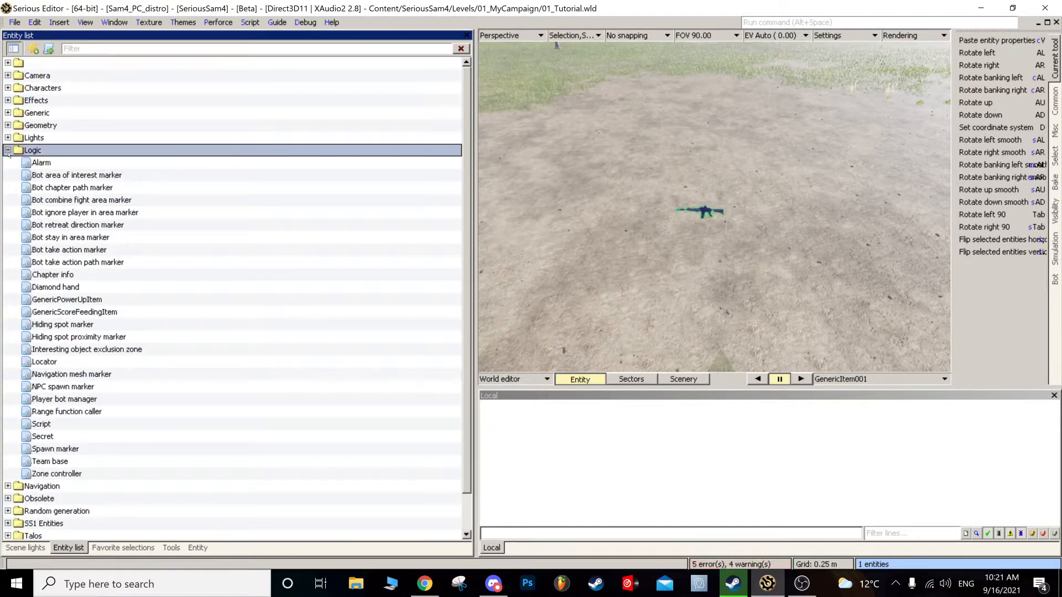
left_click_drag(41, 423, 574, 237)
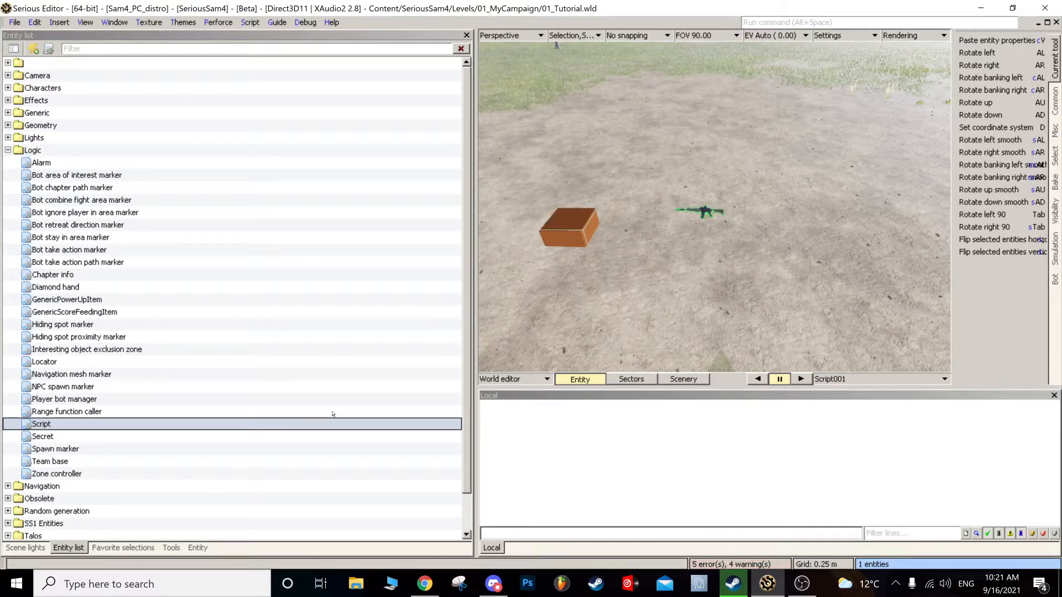
- Rename the new script entity as Area1_Event_Script
left_click(187, 547)
left_click_drag(323, 125, 285, 125)
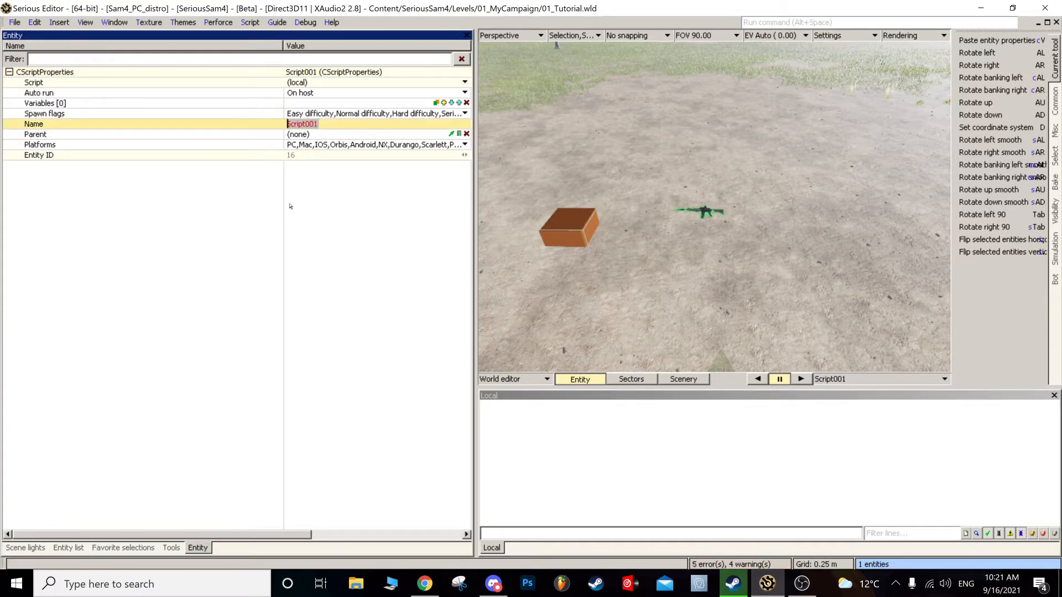
type("Area1_Event_Scrip")
- Rename the assault rifle pickup entity as Area1_WeaponPickup
left_click(710, 215)
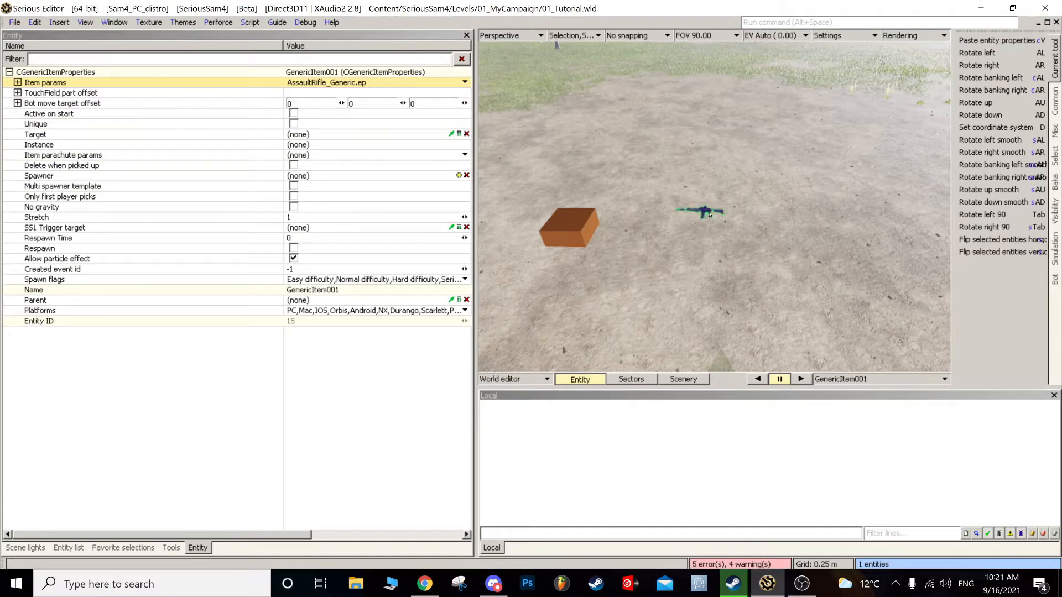
left_click(320, 289)
left_click(310, 290)
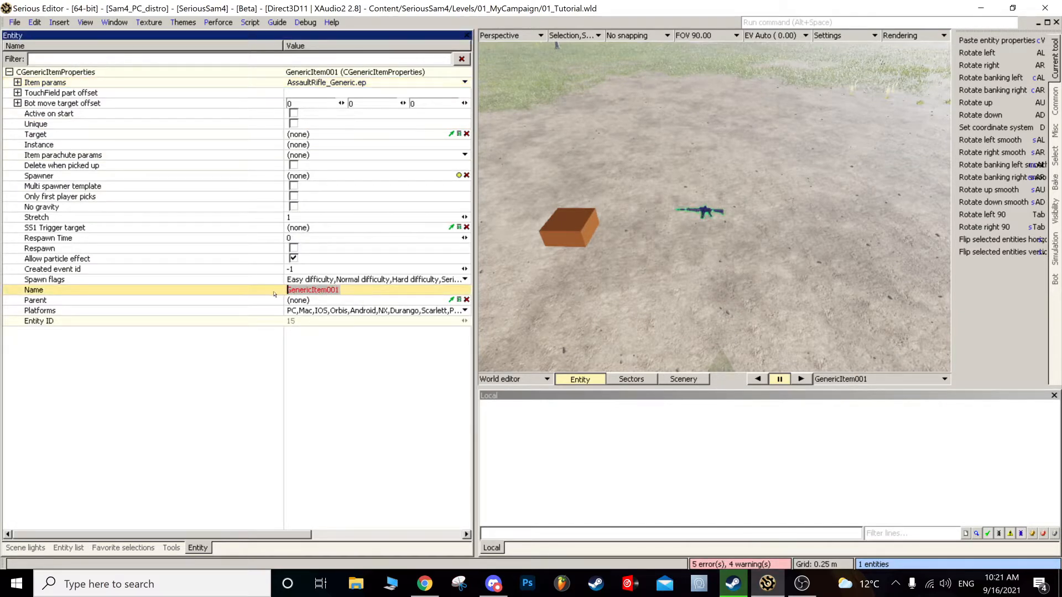
type("Area1_WeaponPickup")
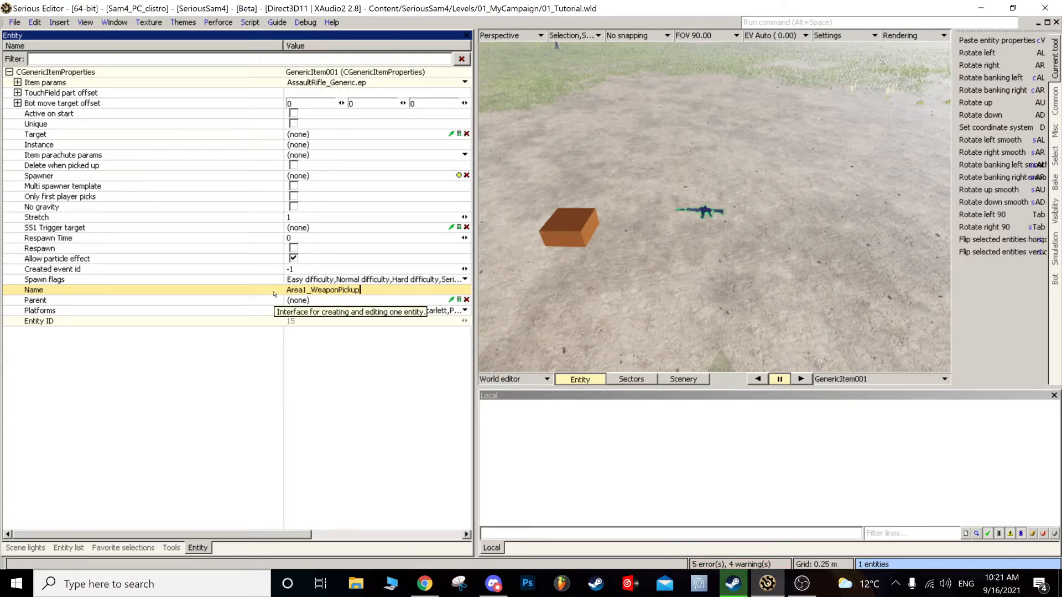
key("Return")
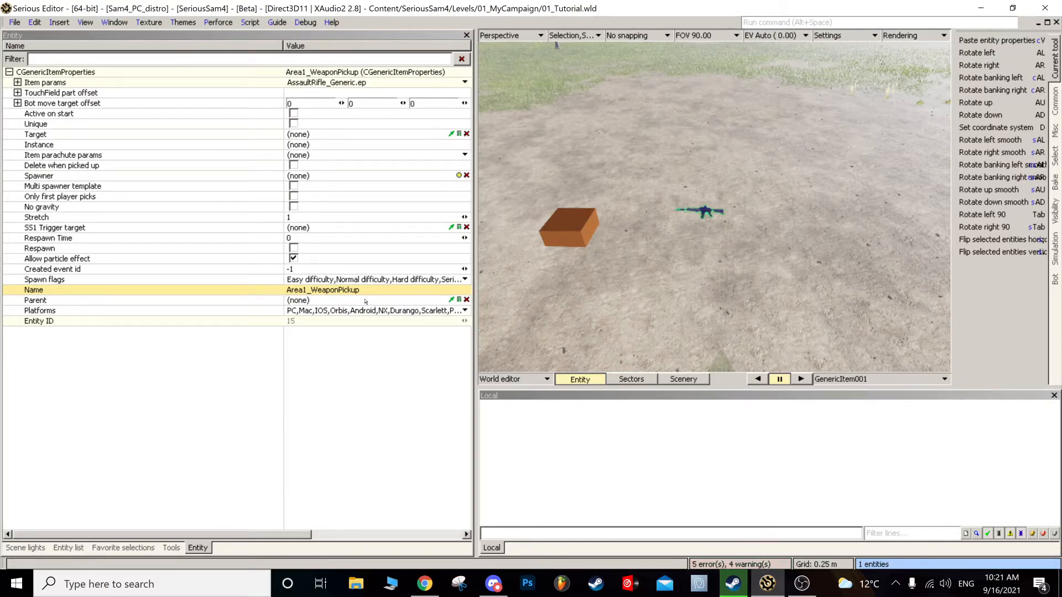
- Open the Area1_Event_Script entity's script for editing
left_click(576, 232)
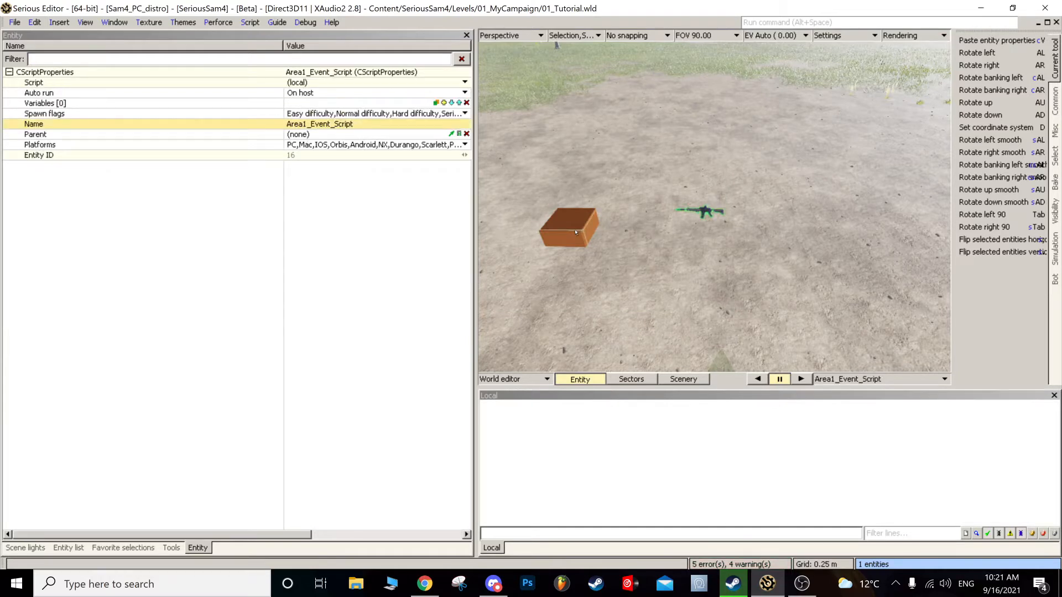
double_click(576, 233)
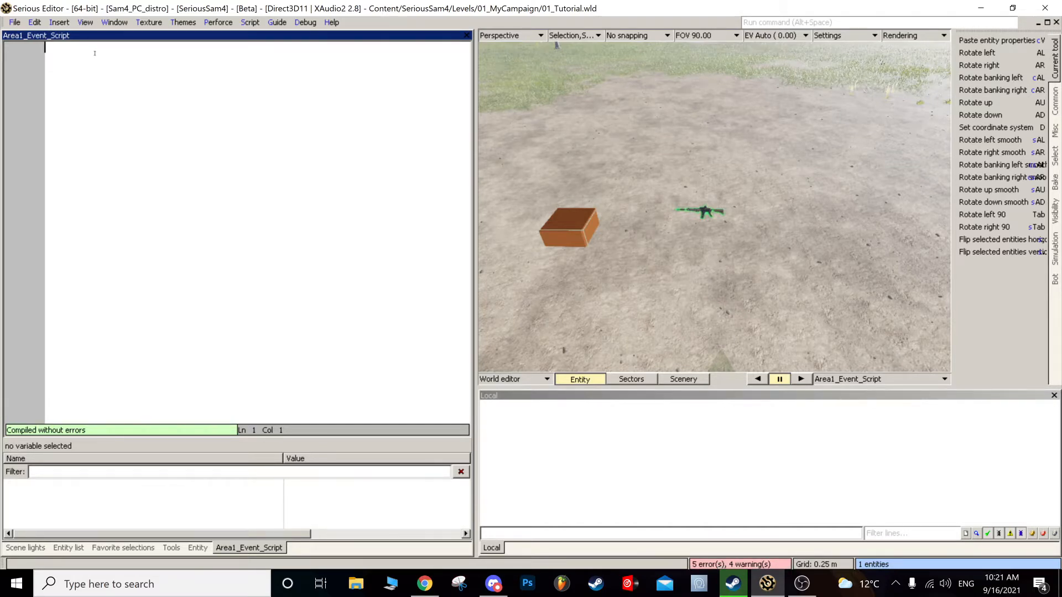
- Begin the script's first line with Wait(Event( followed by a reference to the Area1_WeaponPickup entity
left_click(517, 190)
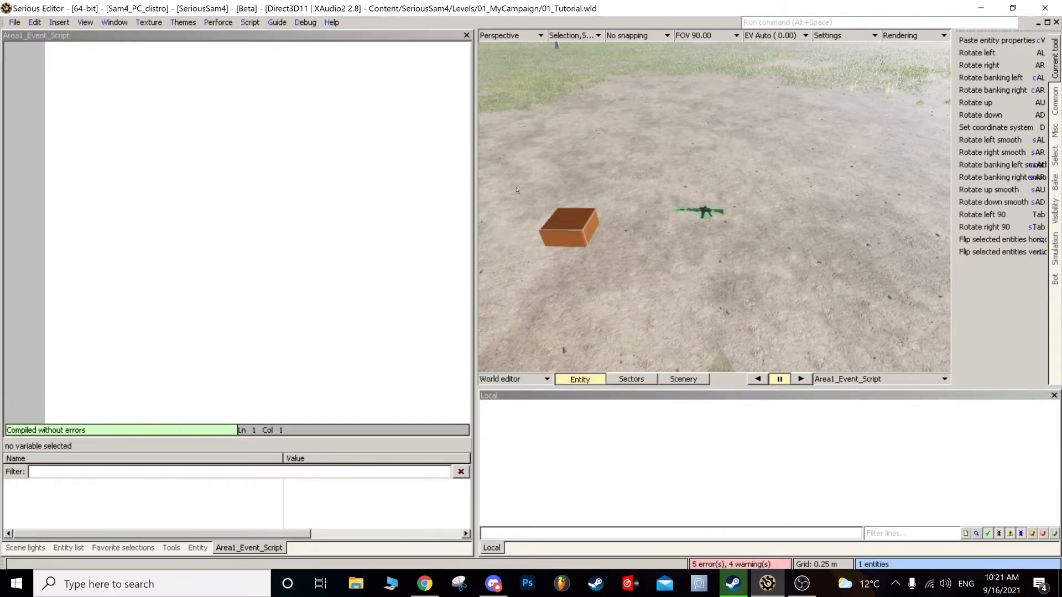
left_click(702, 214)
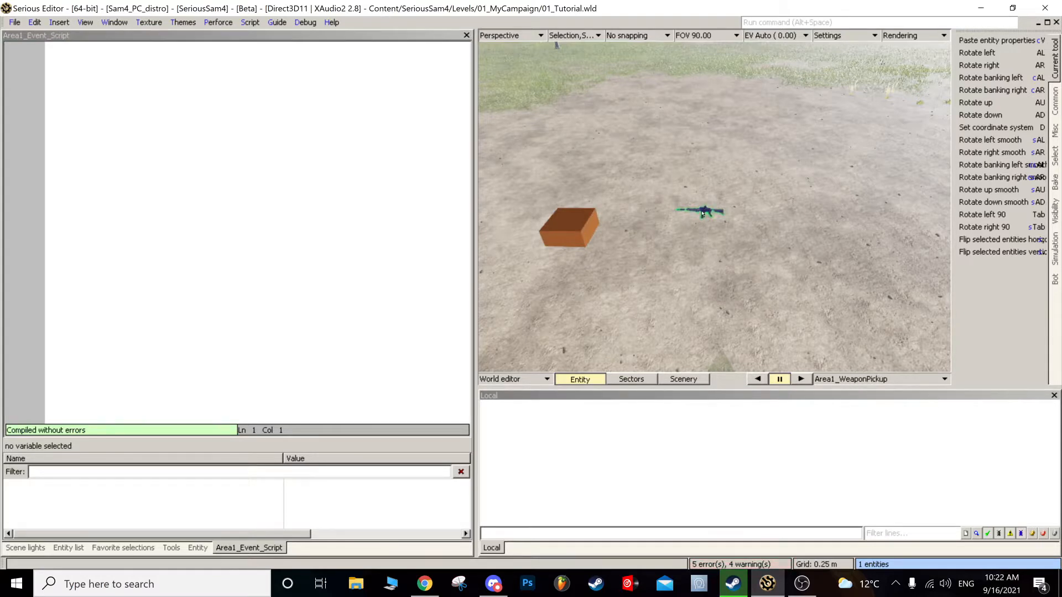
left_click(419, 174)
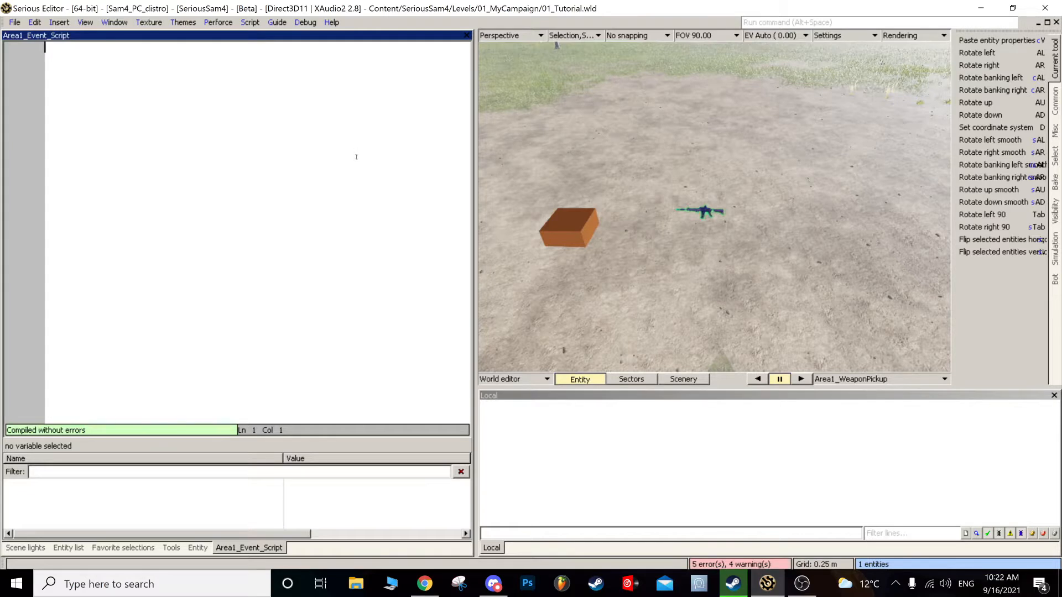
type("Wait(Event(")
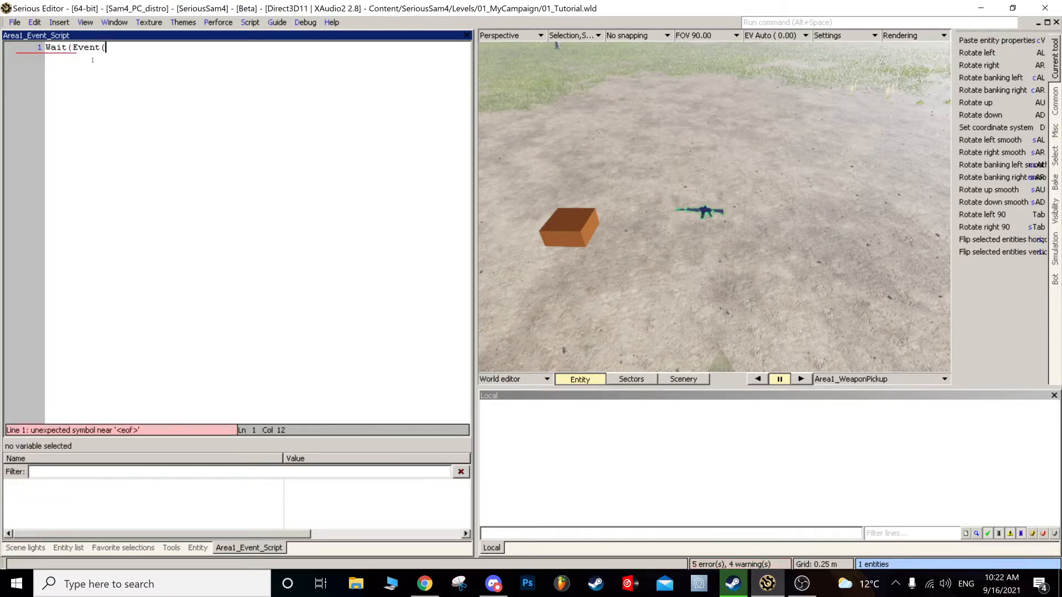
left_click(539, 181)
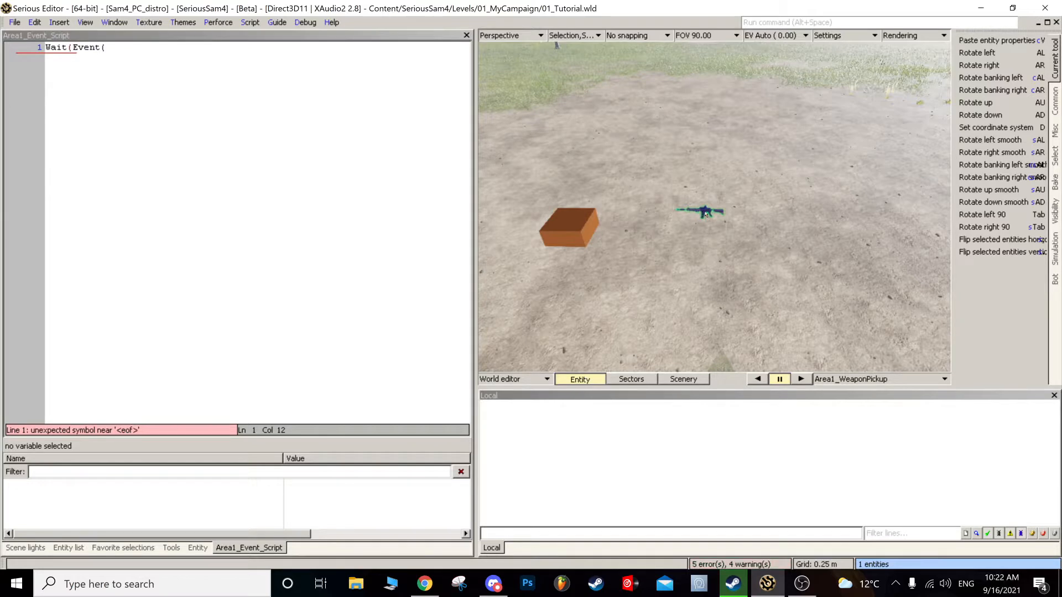
key("ctrl+shift+alt")
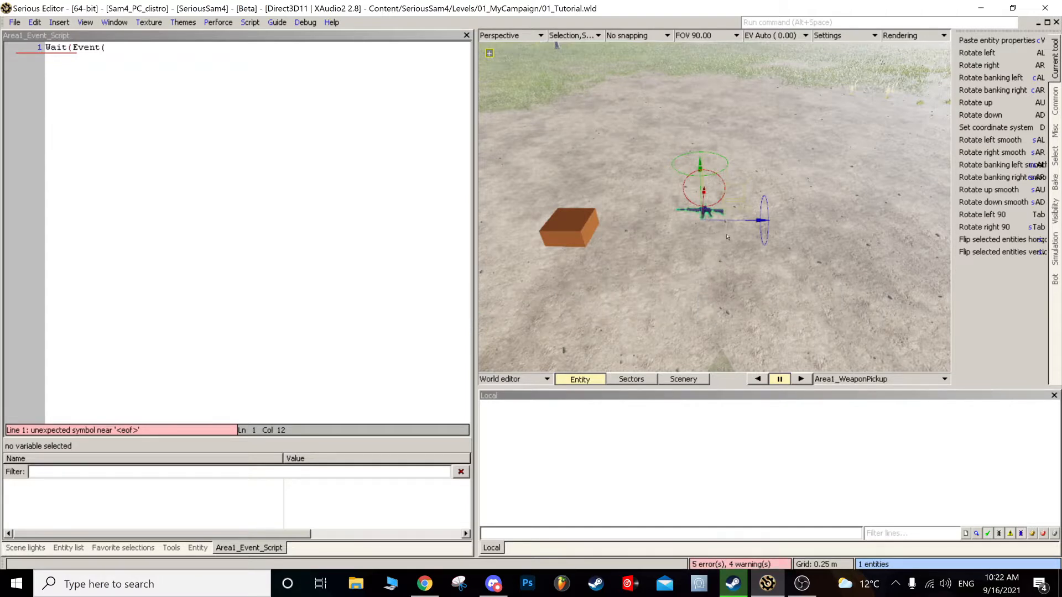
left_click(347, 110)
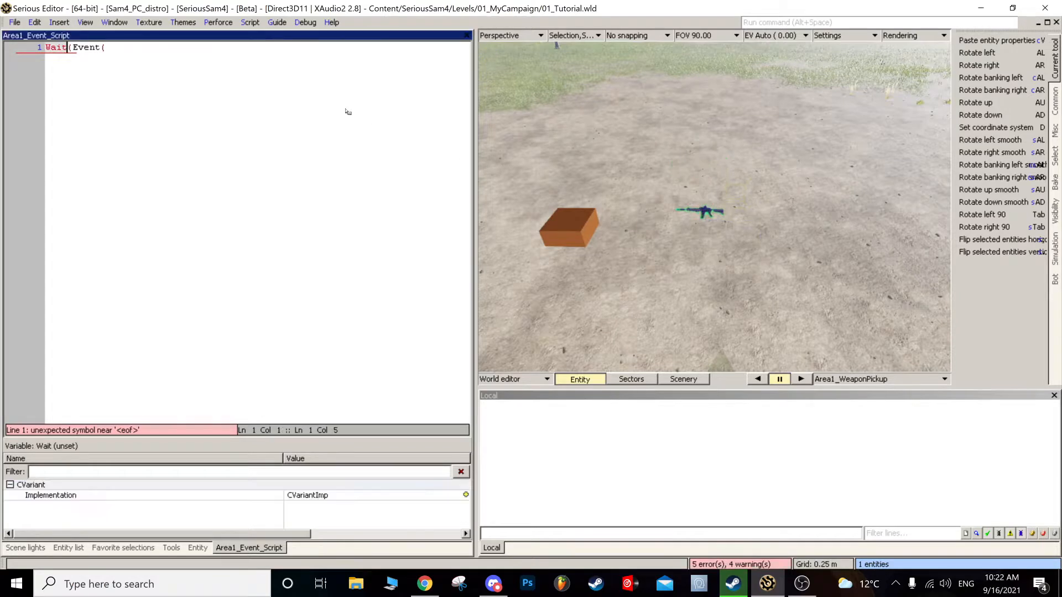
type("Area1_WeaponPickup")
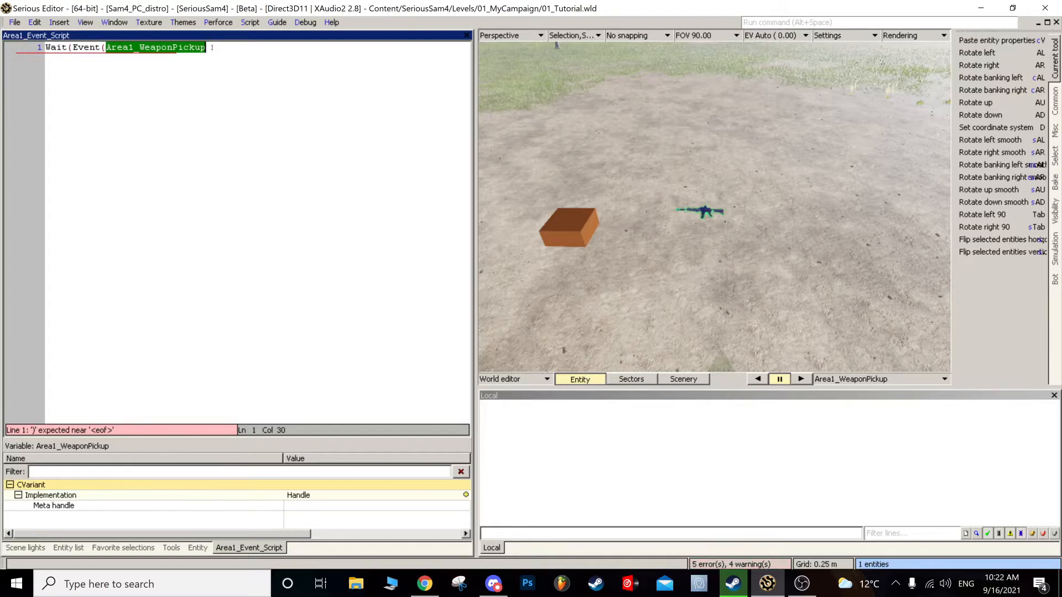
- Complete the line as Wait(Event(Area1_WeaponPickup.Picked)), add a new line below it, and save the world
type(".")
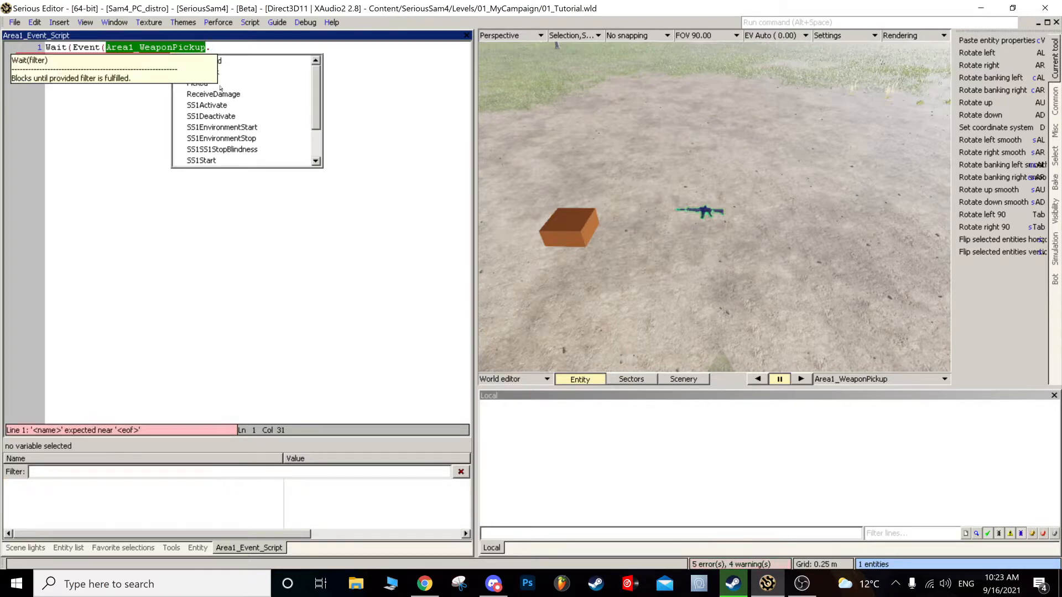
scroll(231, 111, "down", 2)
scroll(237, 119, "up", 2)
left_click(255, 94)
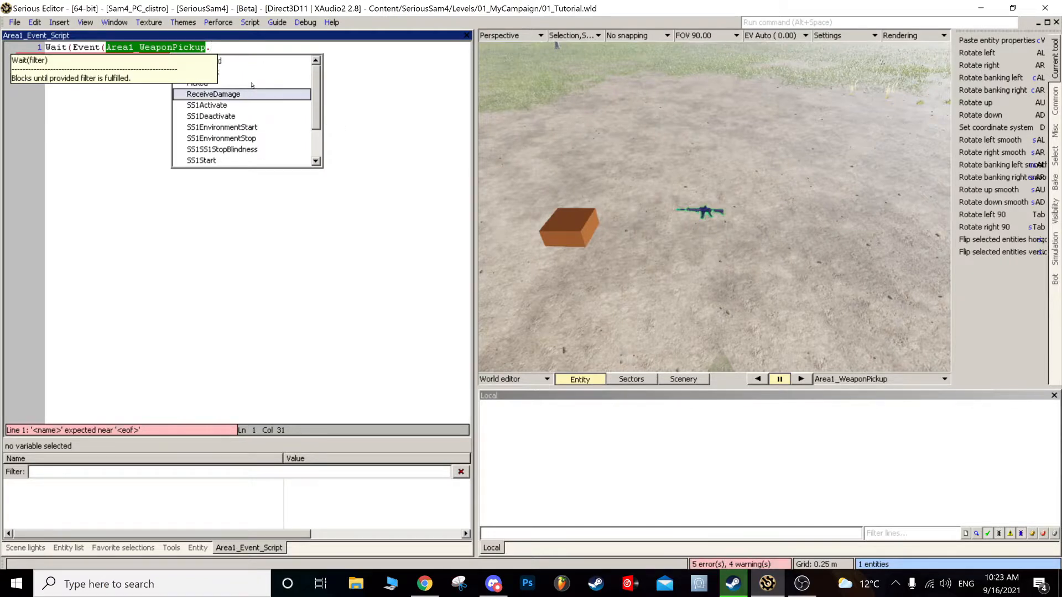
key("BackSpace")
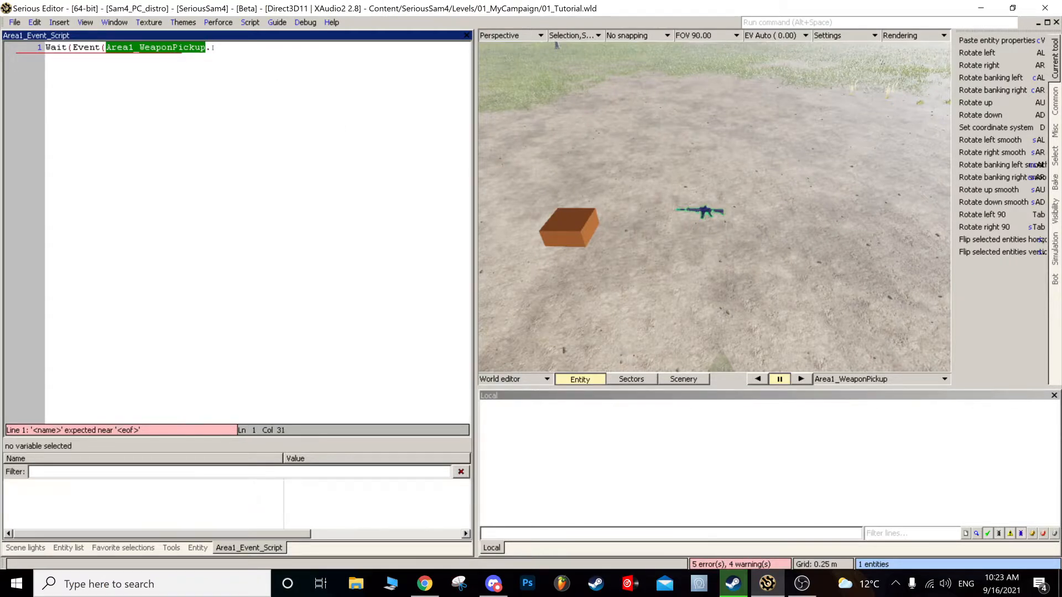
type(".")
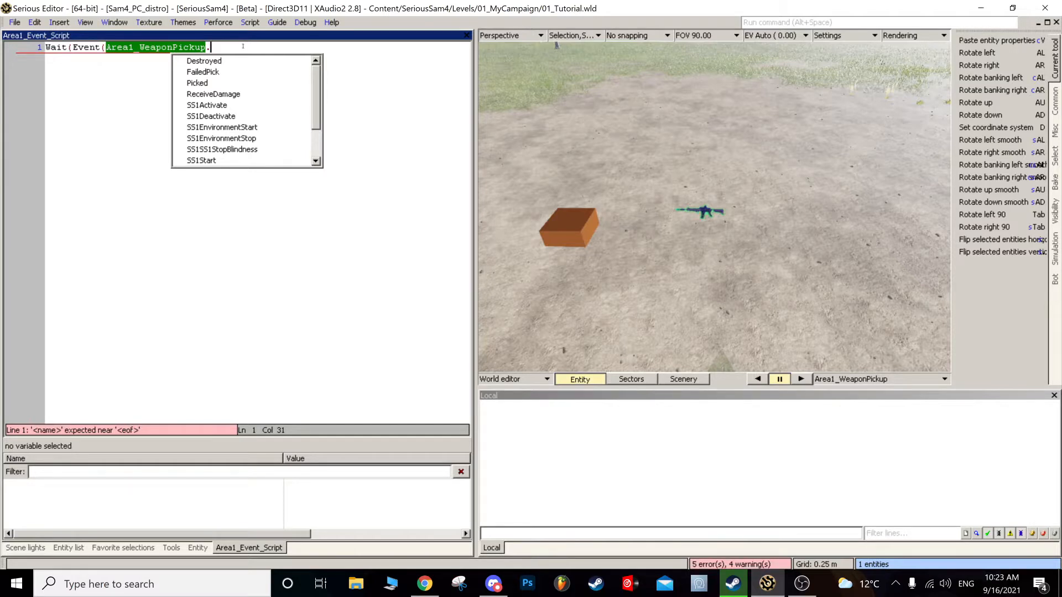
double_click(241, 83)
type("))")
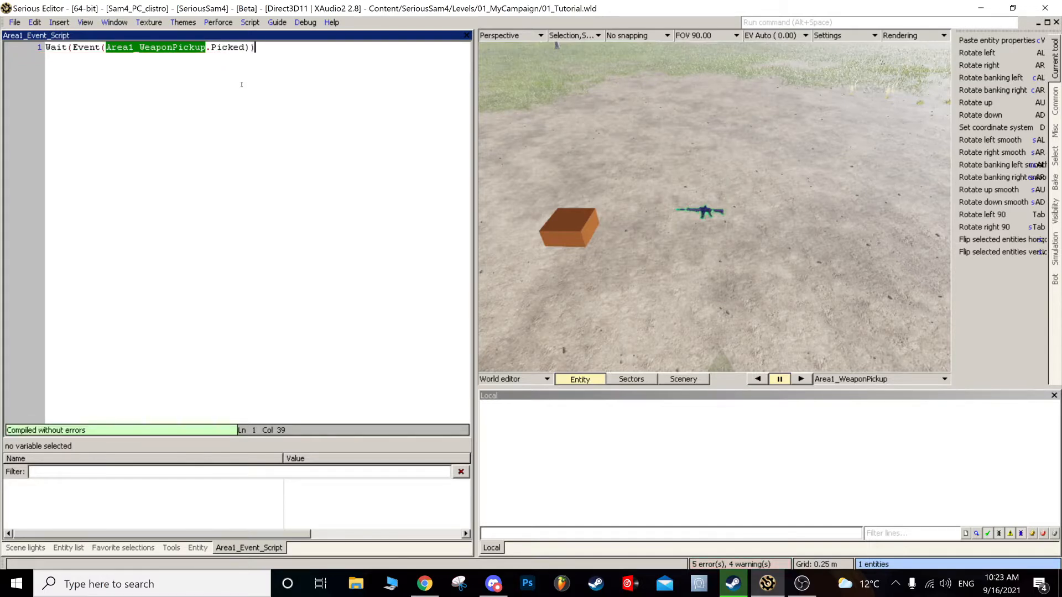
key("Return")
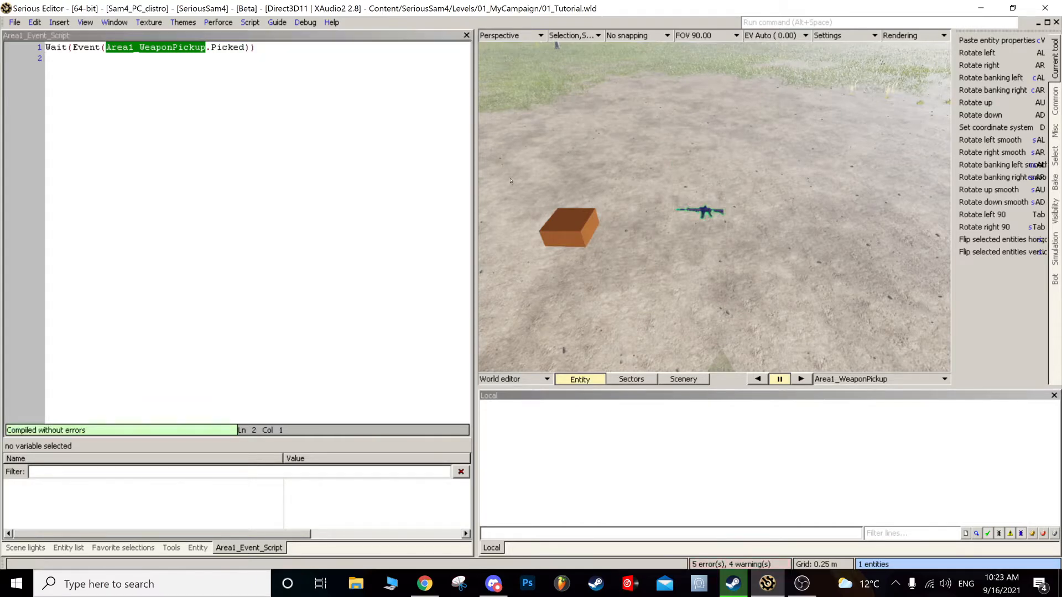
key("ctrl+s")
scroll(714, 221, "down", 3)
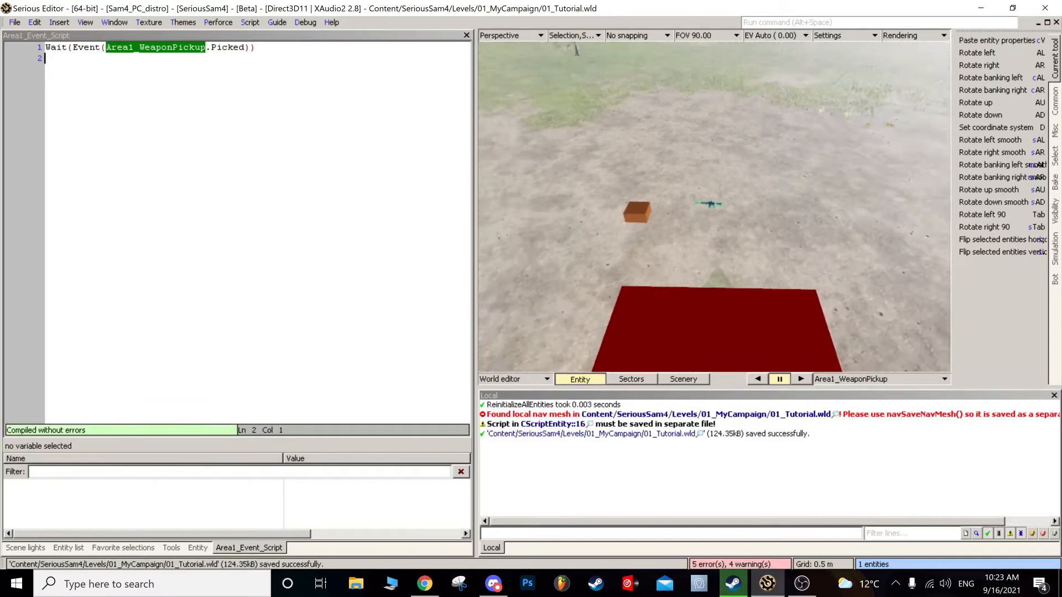
scroll(714, 221, "up", 5)
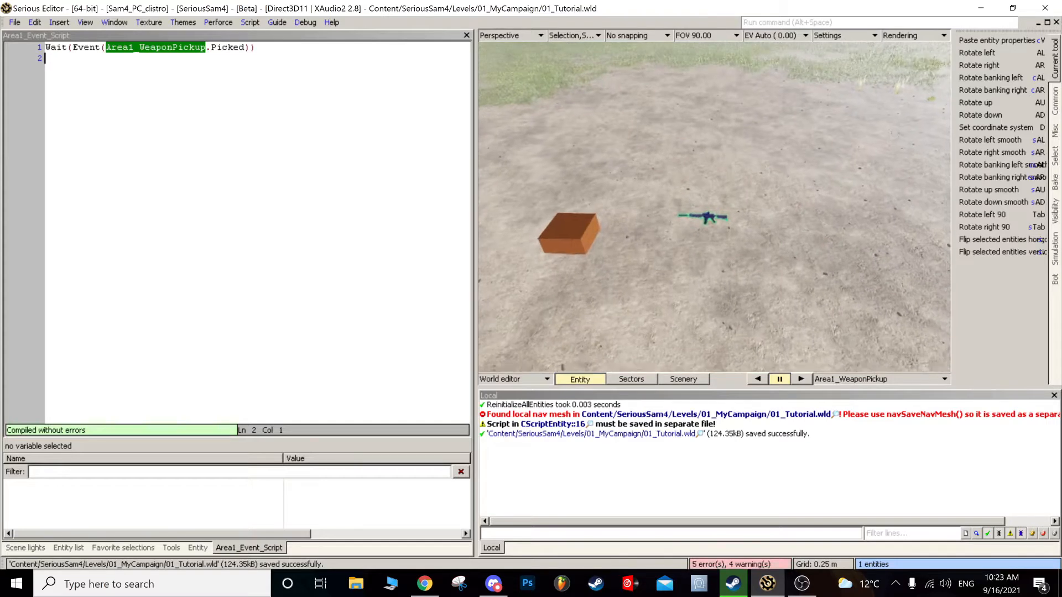
scroll(713, 221, "down", 2)
scroll(714, 221, "up", 2)
scroll(713, 221, "down", 3)
scroll(713, 221, "up", 1)
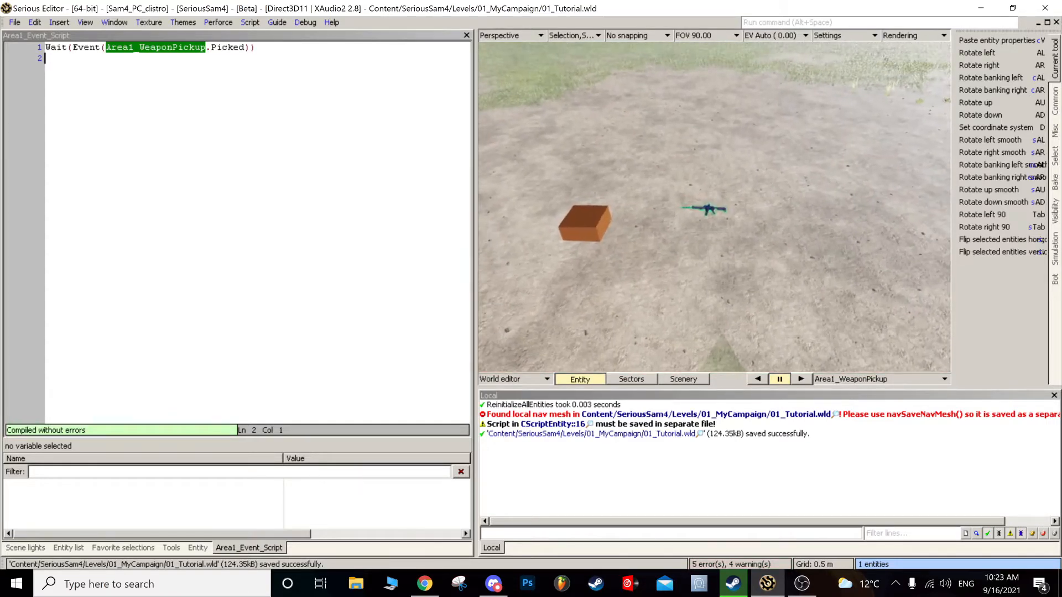
scroll(708, 210, "down", 1)
scroll(708, 210, "down", 1)
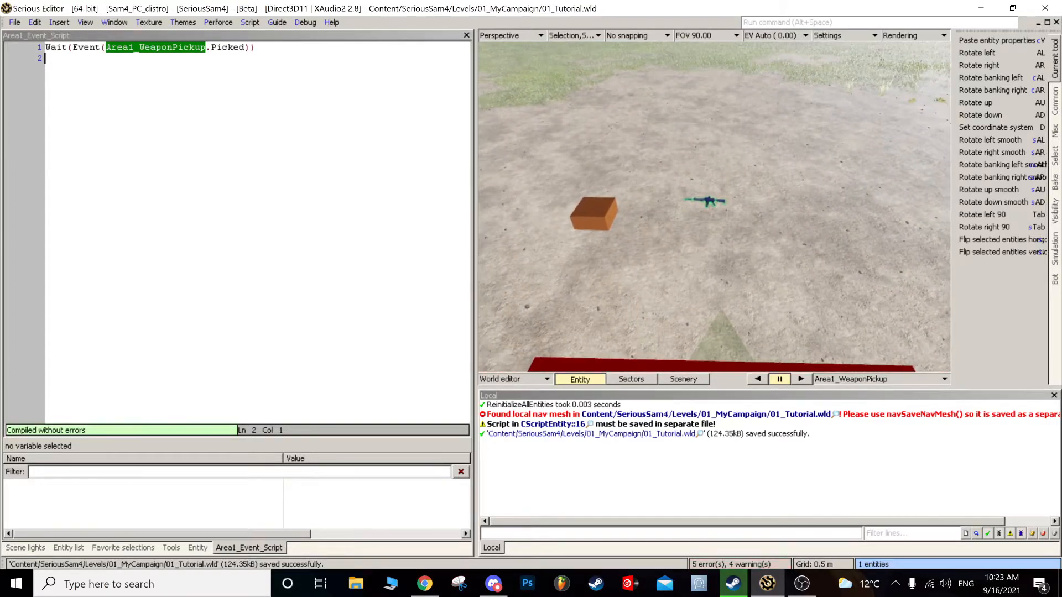
left_click(157, 98)
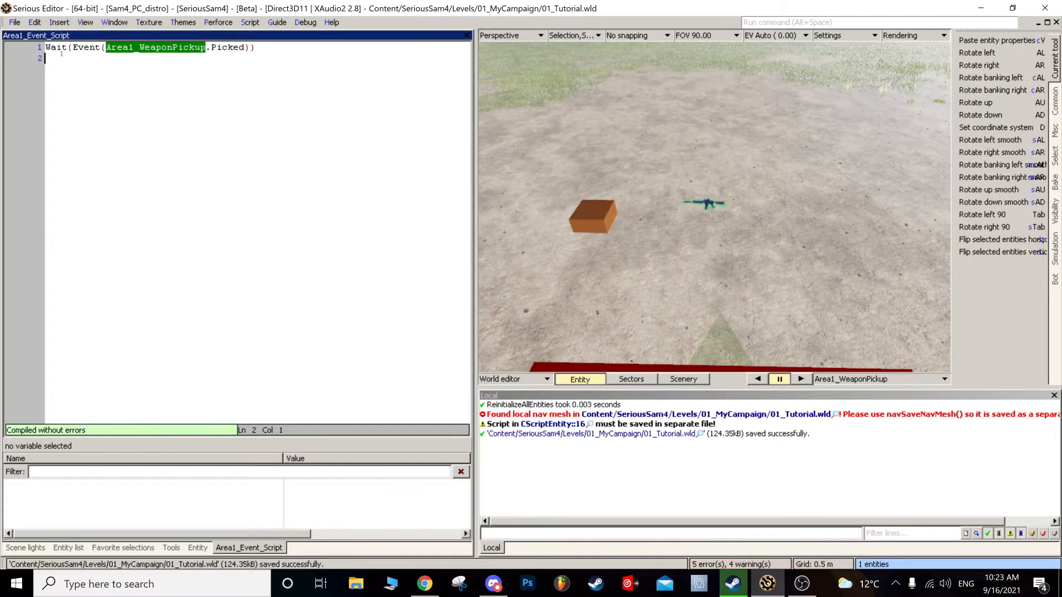
left_click(541, 129)
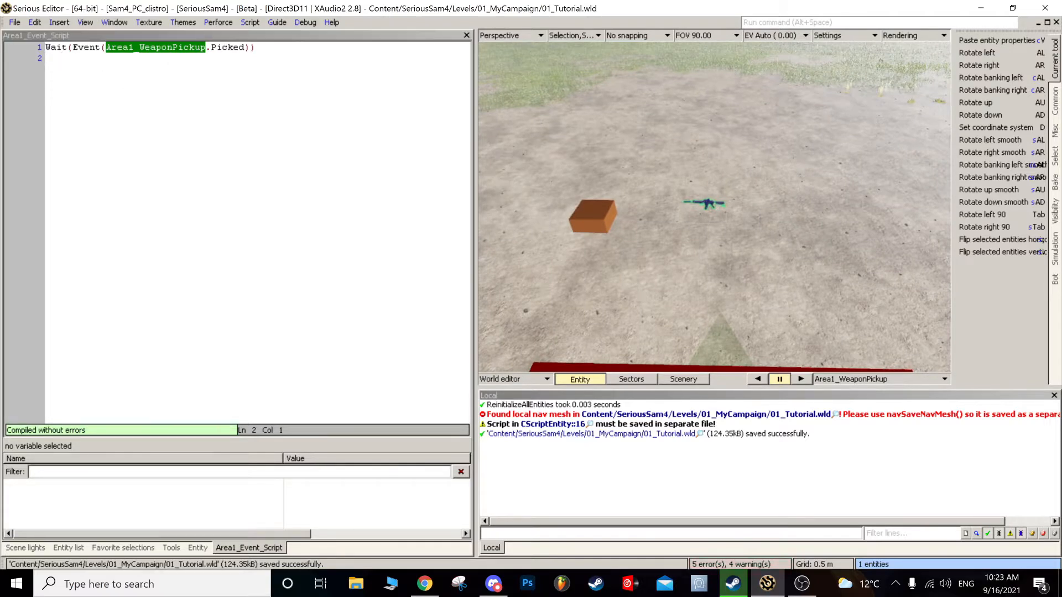
left_click(45, 47)
left_click_drag(46, 47, 256, 49)
left_click(264, 51)
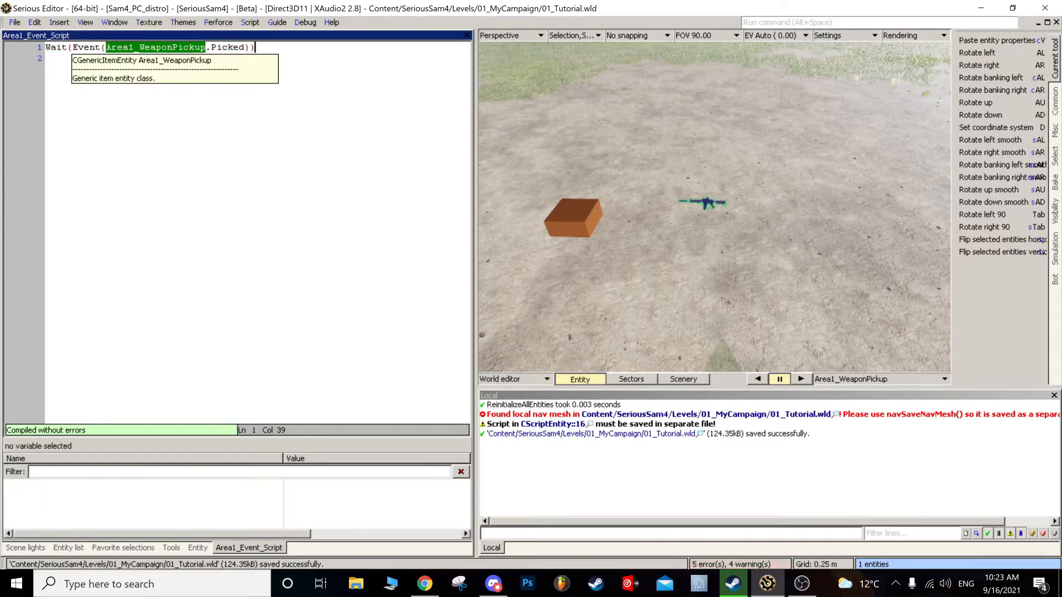
left_click(47, 58)
- Place a Legged character entity from the Characters group on the dirt ground beyond the assault rifle pickup
right_click_drag(713, 206, 746, 179)
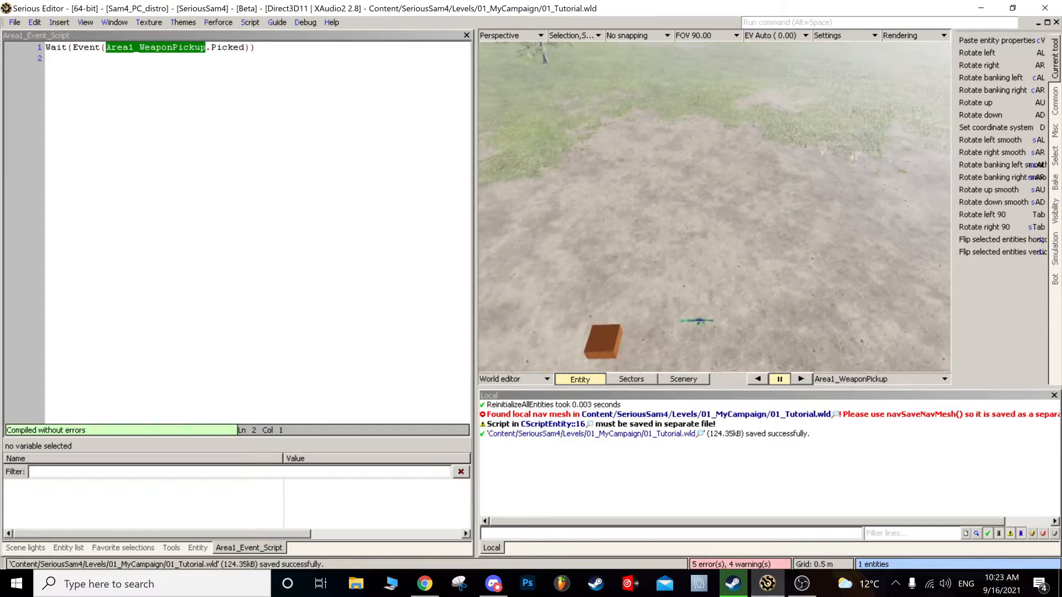
scroll(553, 202, "down", 5)
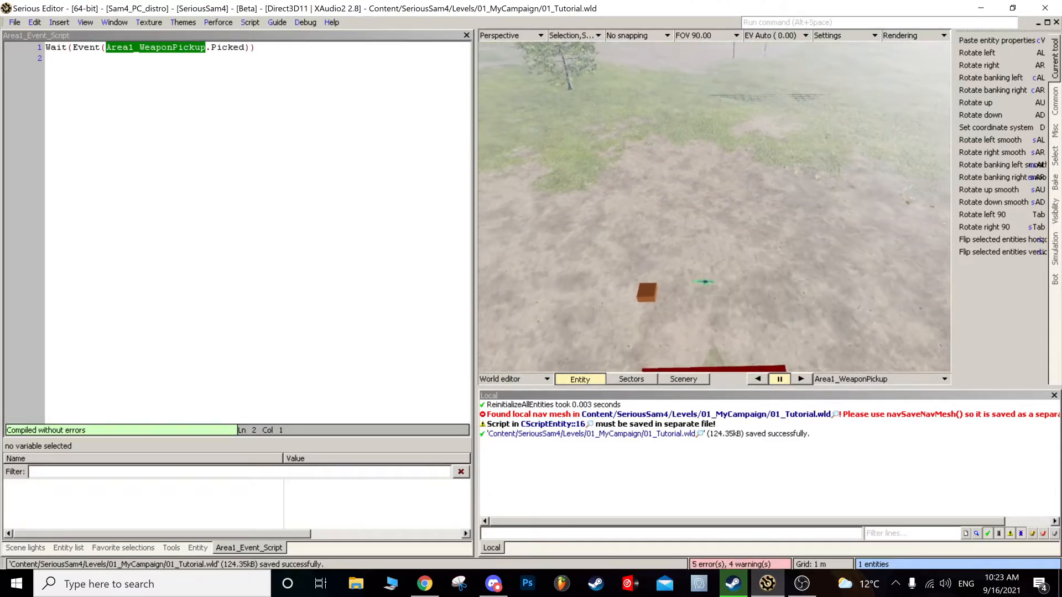
scroll(714, 204, "up", 2)
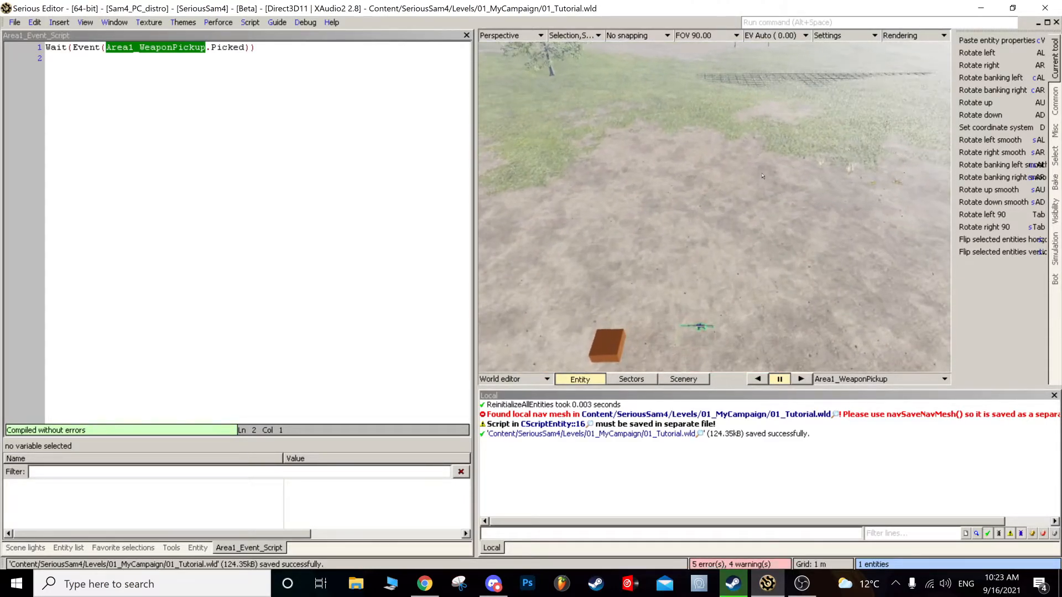
right_click_drag(714, 204, 715, 216)
scroll(714, 205, "down", 1)
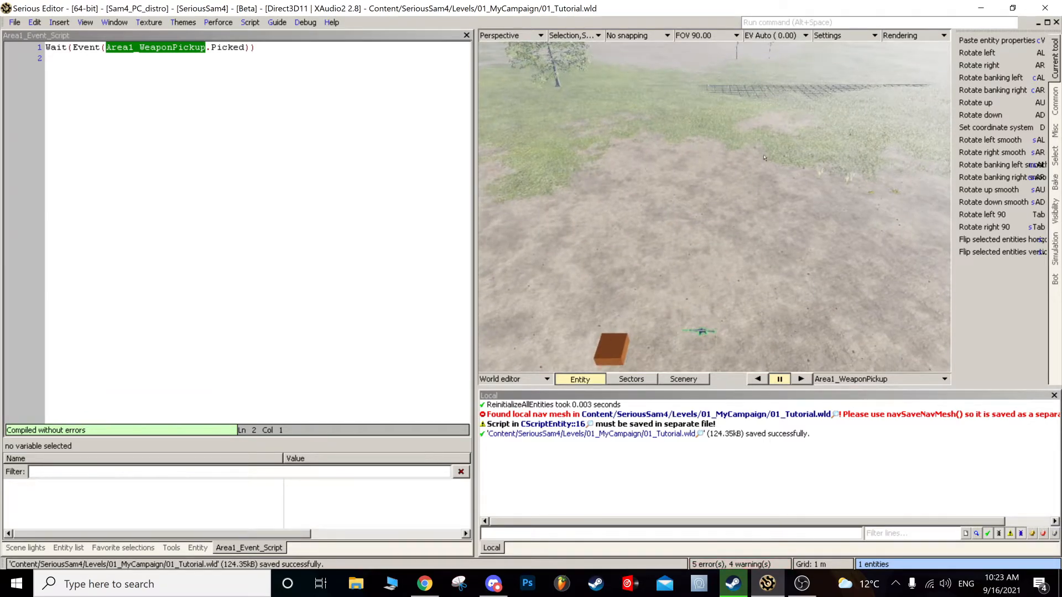
left_click(68, 548)
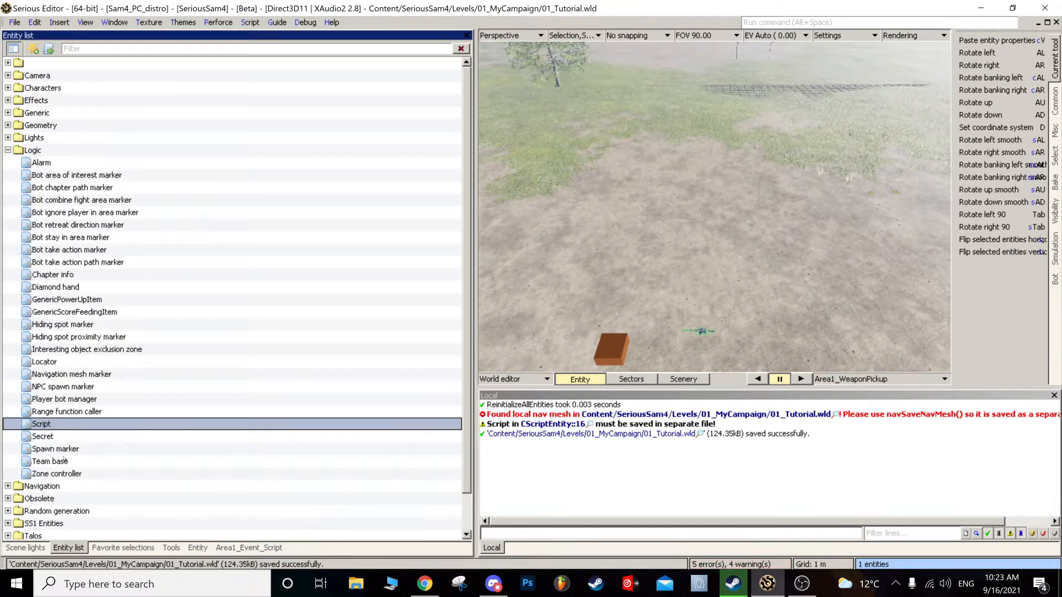
left_click(8, 88)
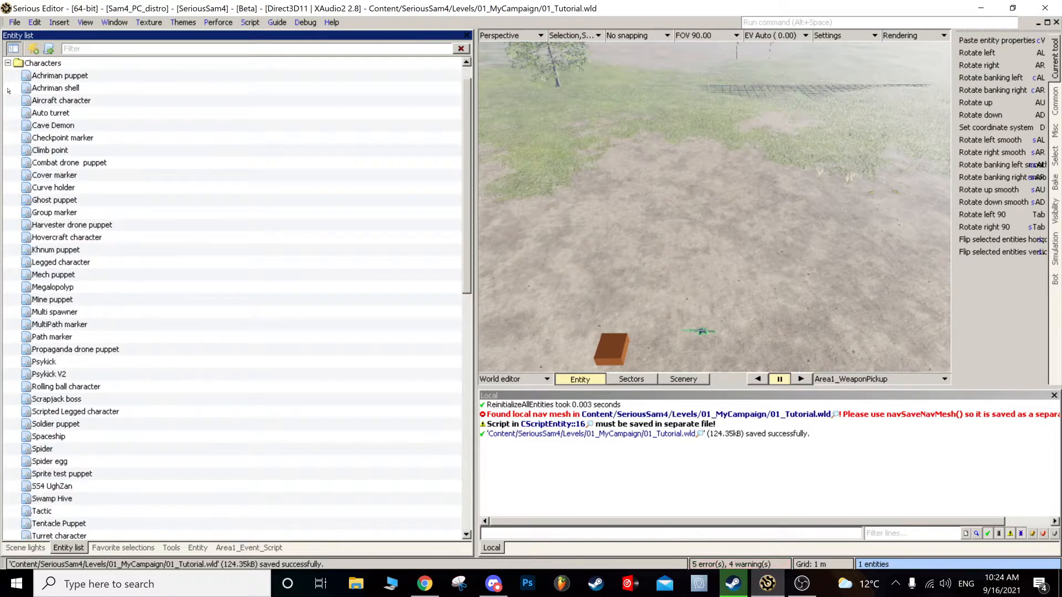
left_click(65, 253)
left_click_drag(81, 263, 678, 201)
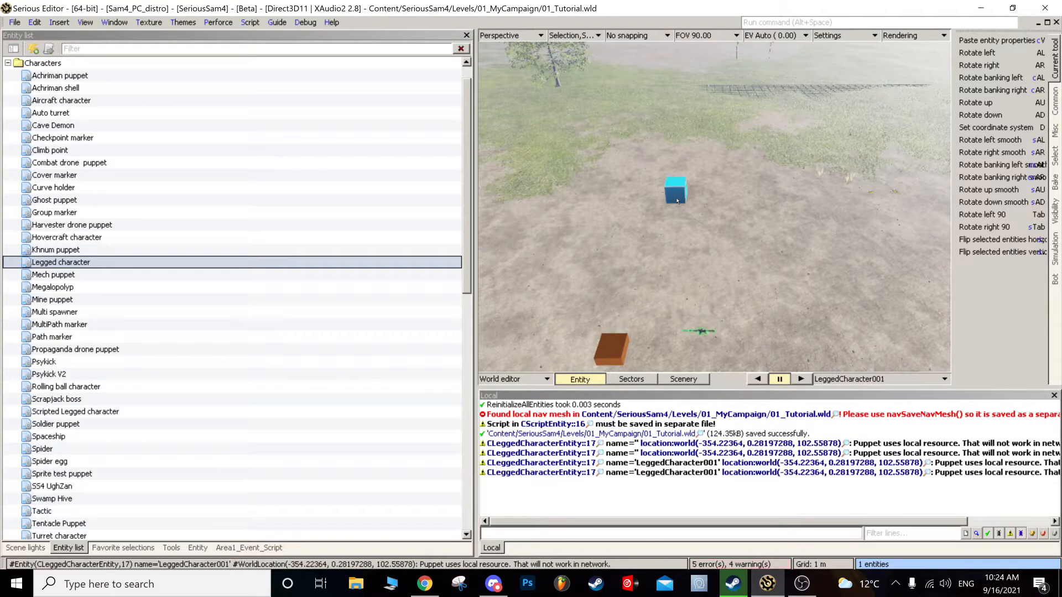
- Rename the new legged character entity as Area1_Kamikaze
left_click(197, 547)
scroll(376, 495, "down", 2)
left_click(375, 493)
key("ctrl+a")
type("Area")
type("1_")
type("Le")
key("BackSpace")
key("BackSpace")
type("Kamikaze")
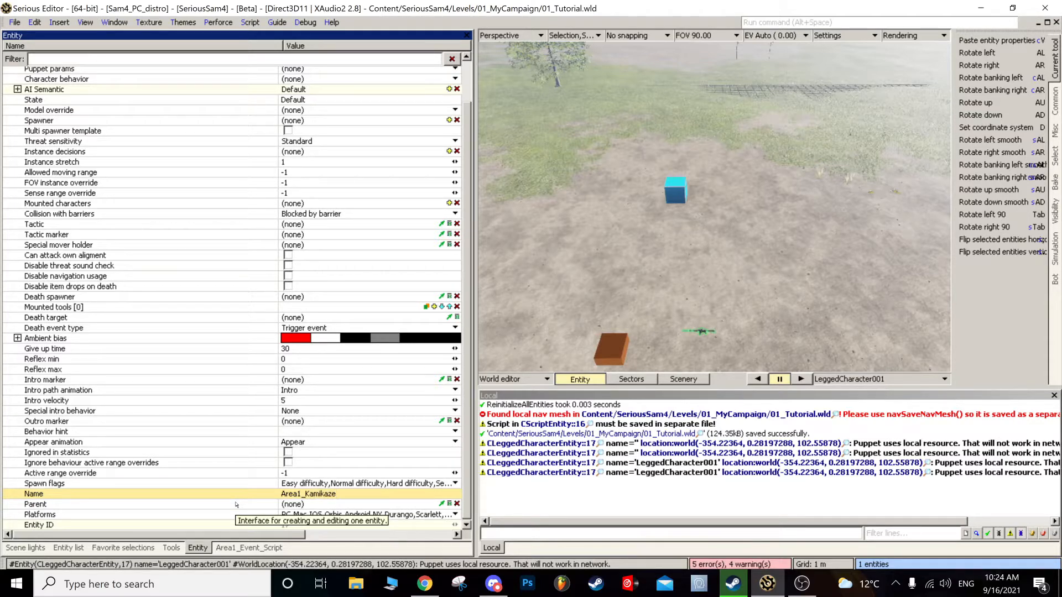
left_click(754, 236)
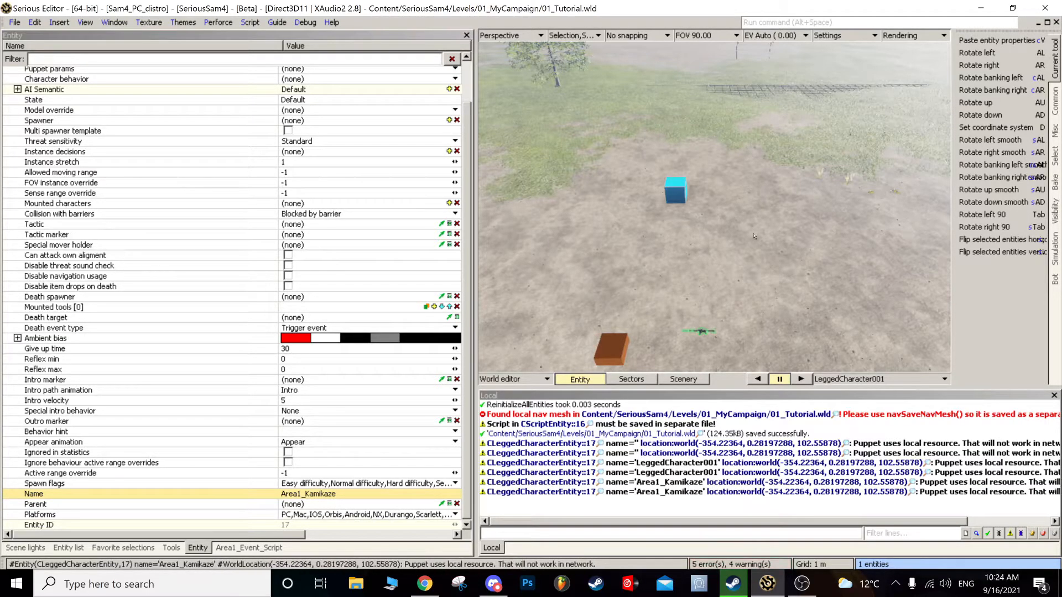
middle_click_drag(754, 237, 797, 246)
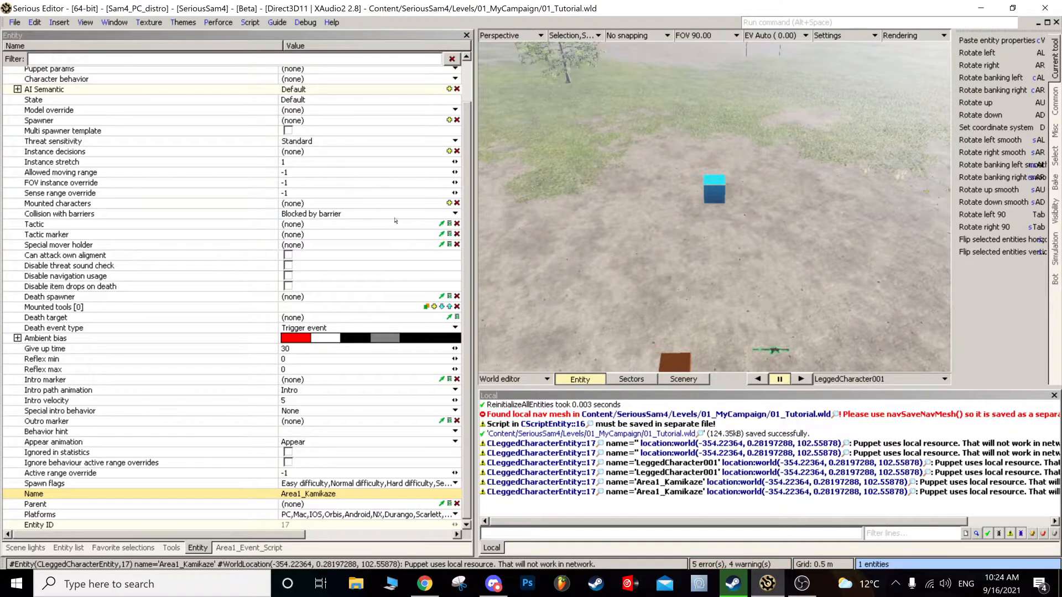
- Set the legged character's puppet params to Beheaded_Kamikaze.ep from Content/SeriousSam4/Databases/Puppets/Enemies
scroll(396, 221, "up", 2)
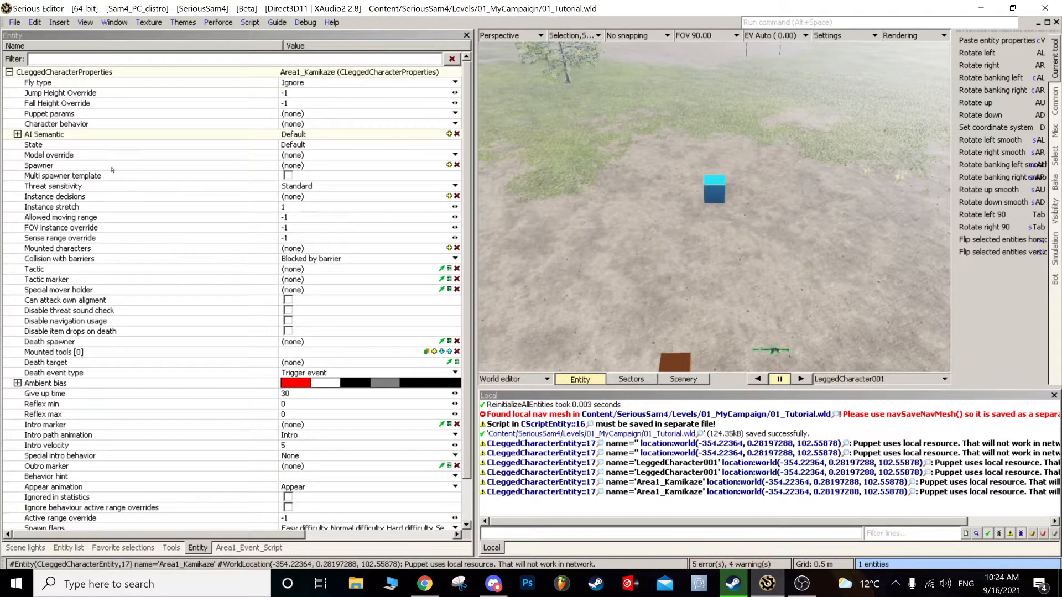
left_click(67, 124)
left_click(66, 114)
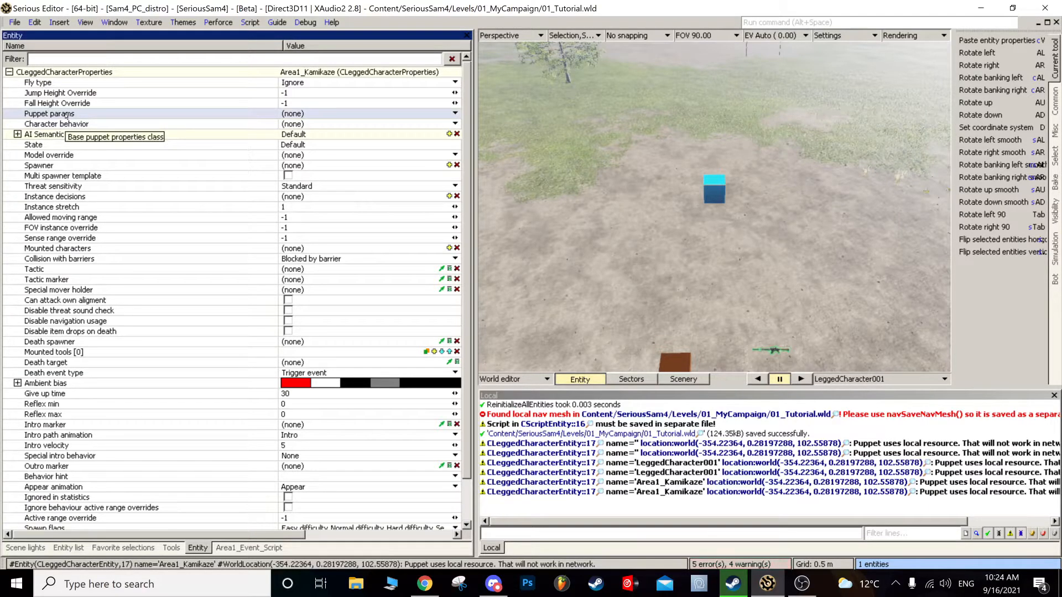
left_click(309, 115)
left_click(313, 136)
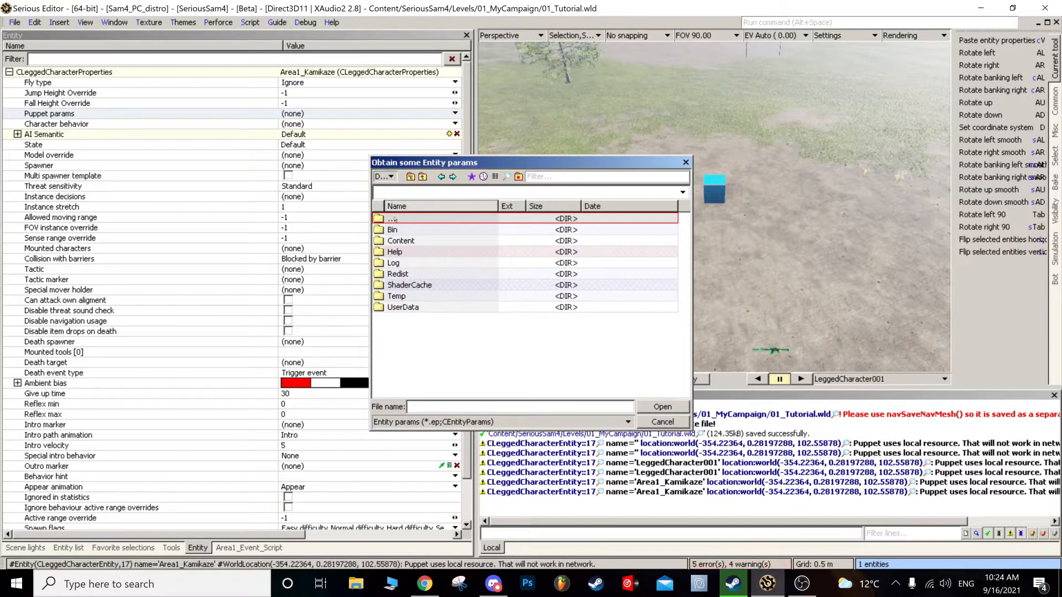
double_click(408, 241)
double_click(409, 296)
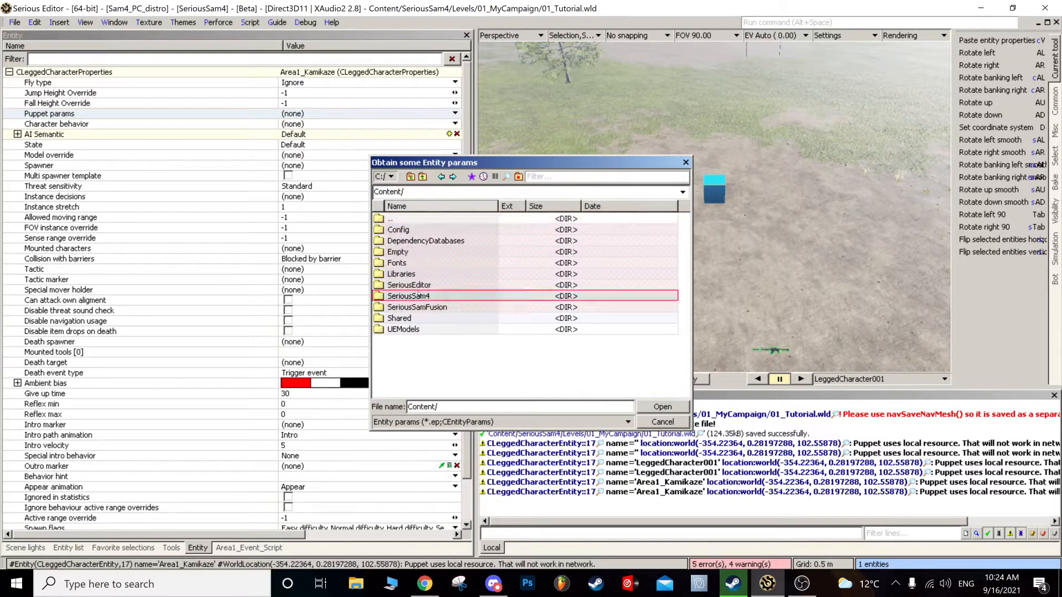
double_click(409, 242)
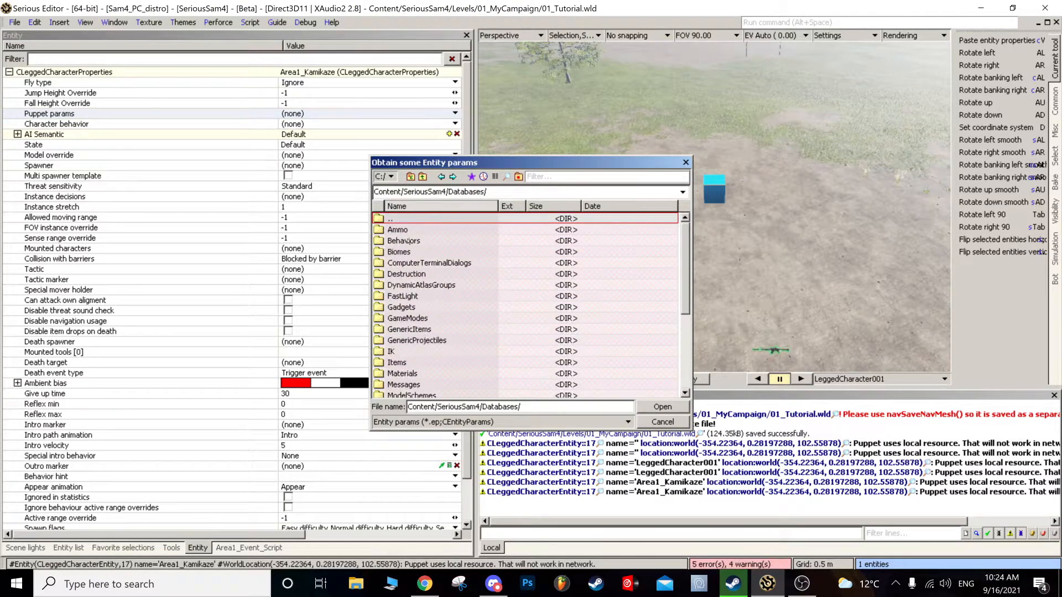
scroll(414, 257, "down", 5)
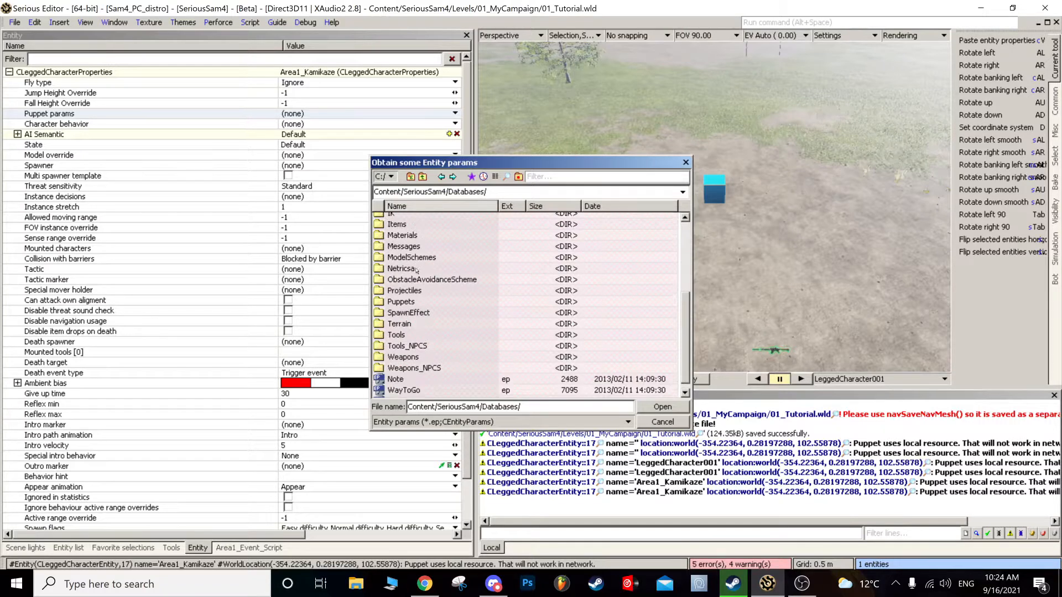
scroll(414, 264, "up", 4)
scroll(414, 258, "down", 4)
left_click(412, 311)
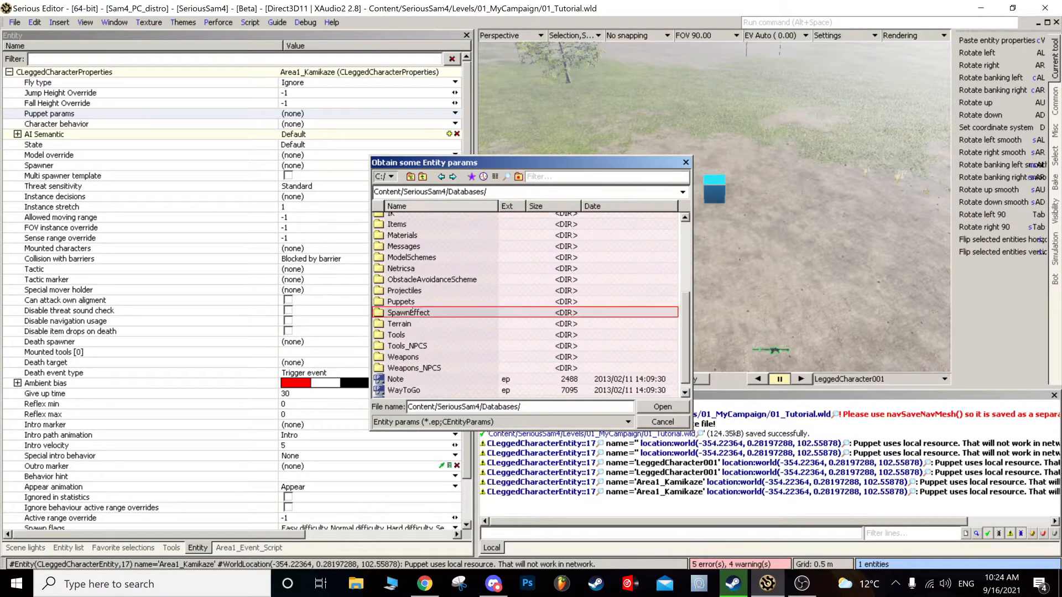
double_click(408, 302)
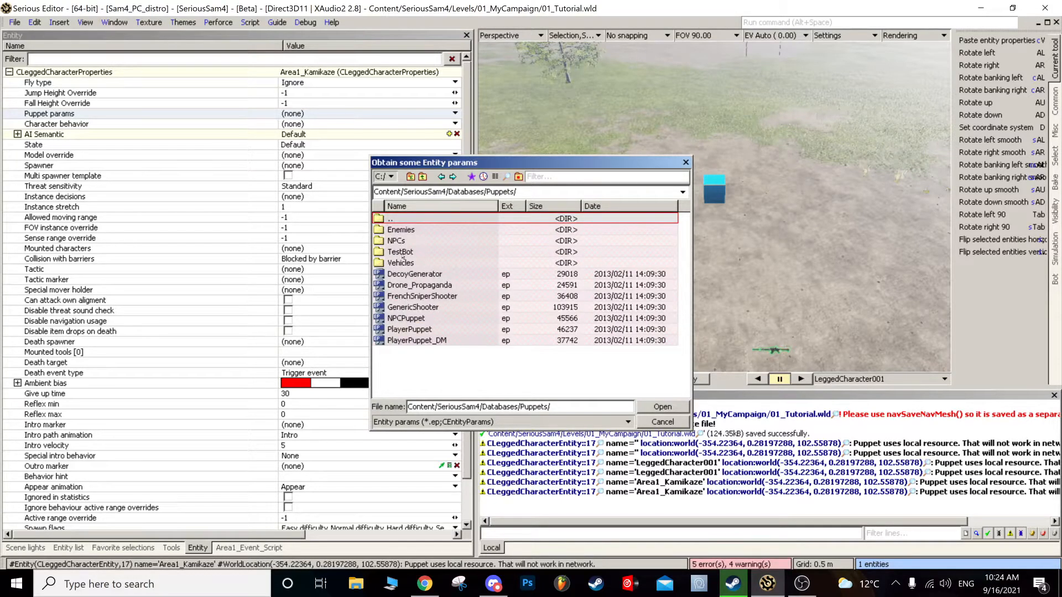
double_click(401, 229)
scroll(427, 280, "down", 6)
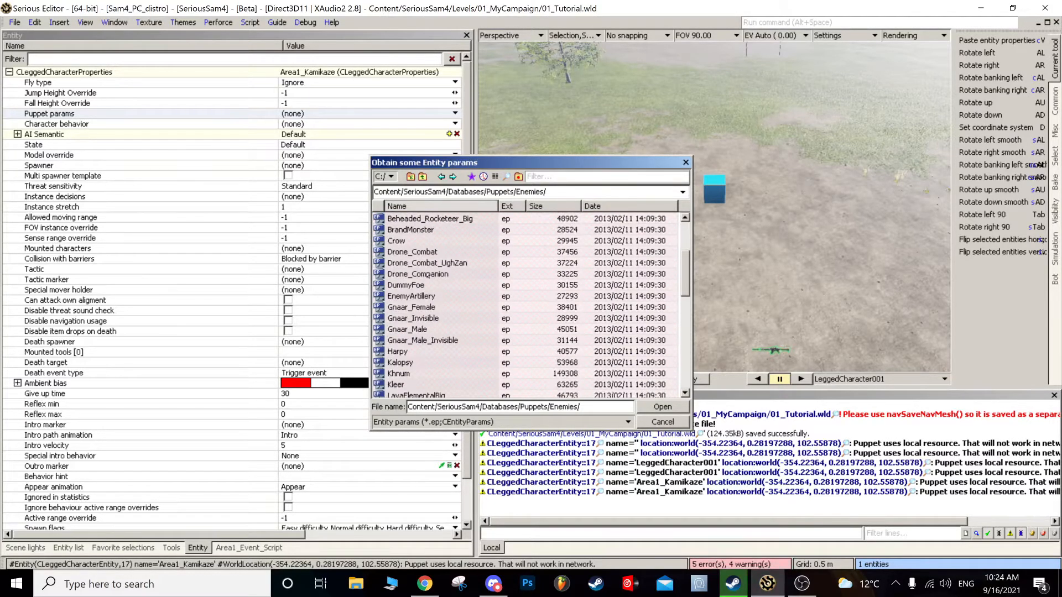
scroll(428, 279, "up", 4)
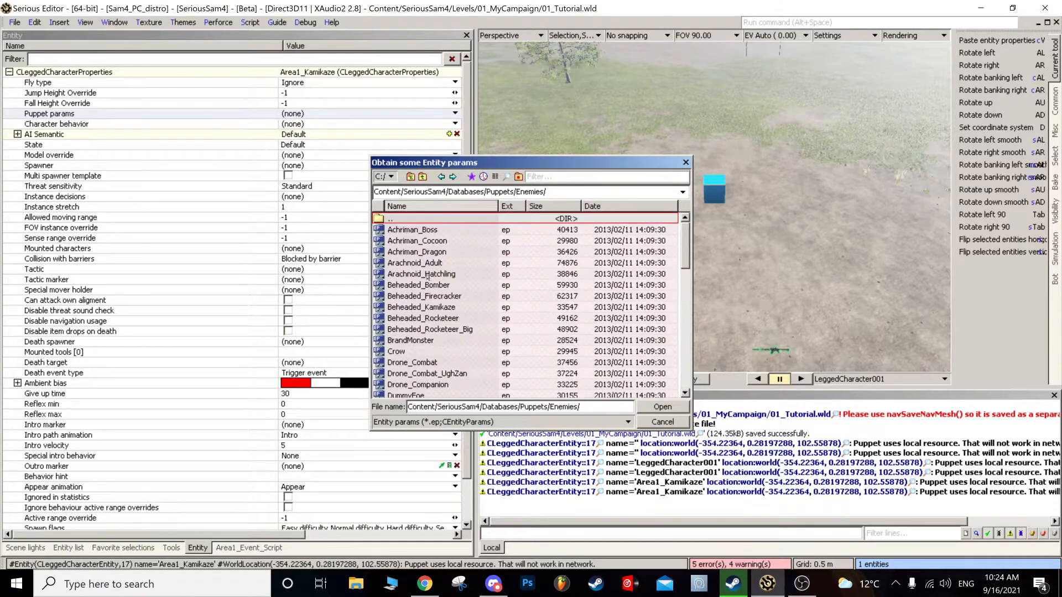
double_click(441, 307)
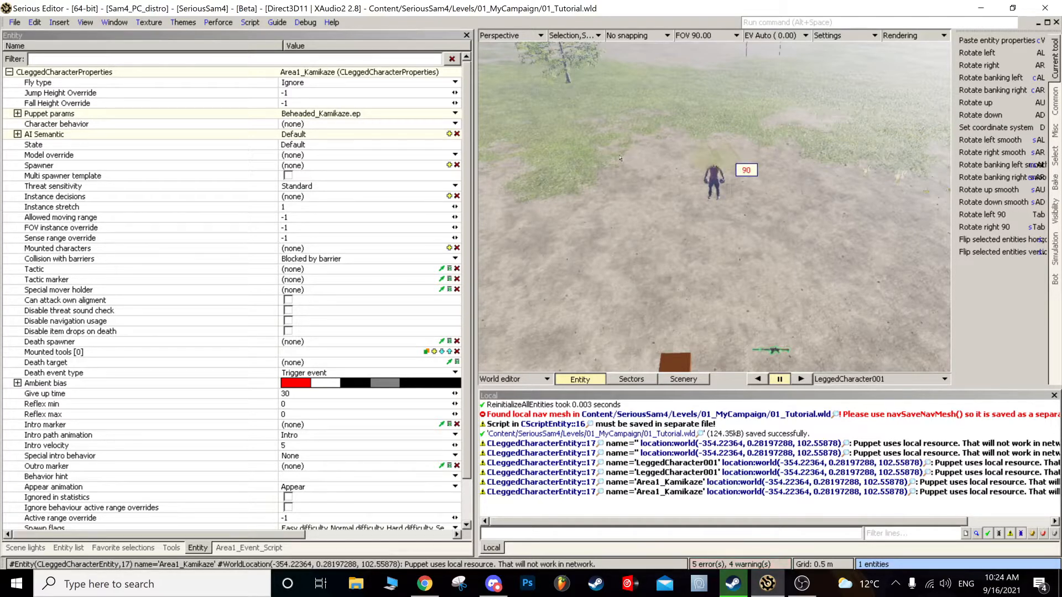
- Set the character behavior to Beheaded_Kamikaze.cb from Content/SeriousSam4/Databases/Behaviors/Enemies
left_click(126, 125)
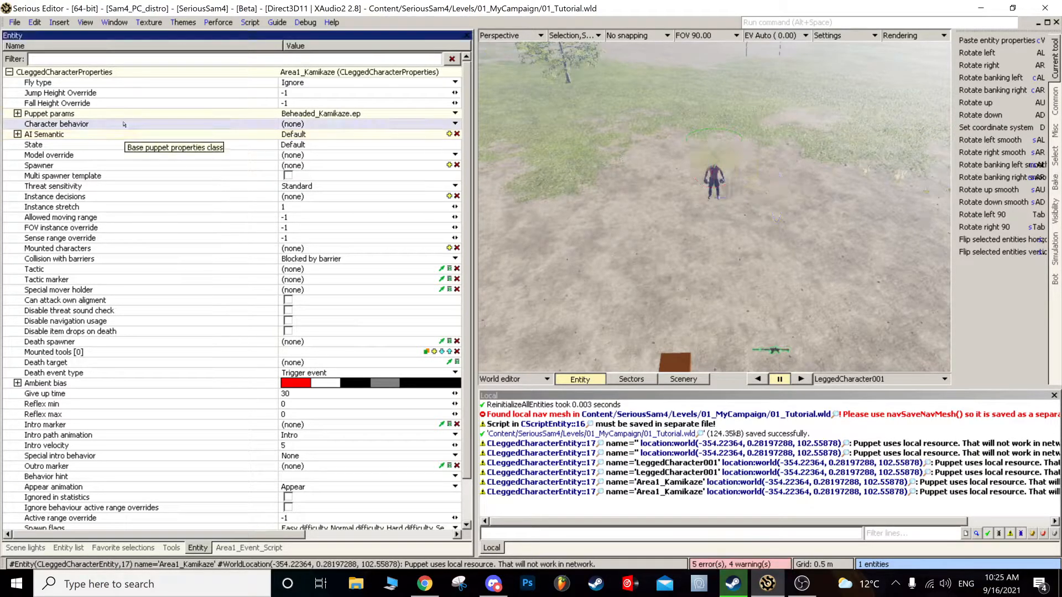
left_click(296, 125)
left_click(221, 135)
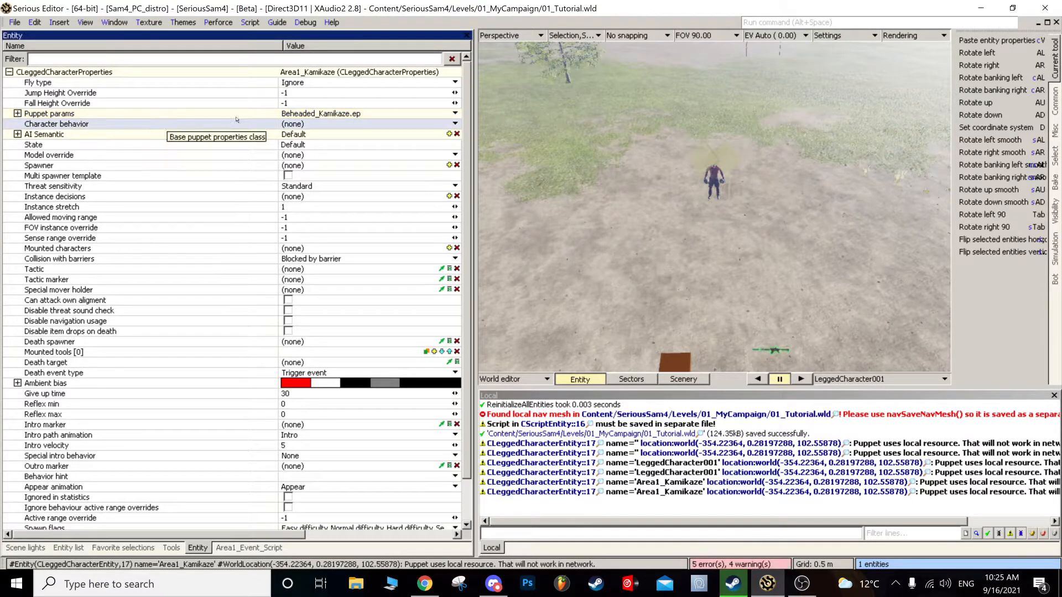
left_click(294, 125)
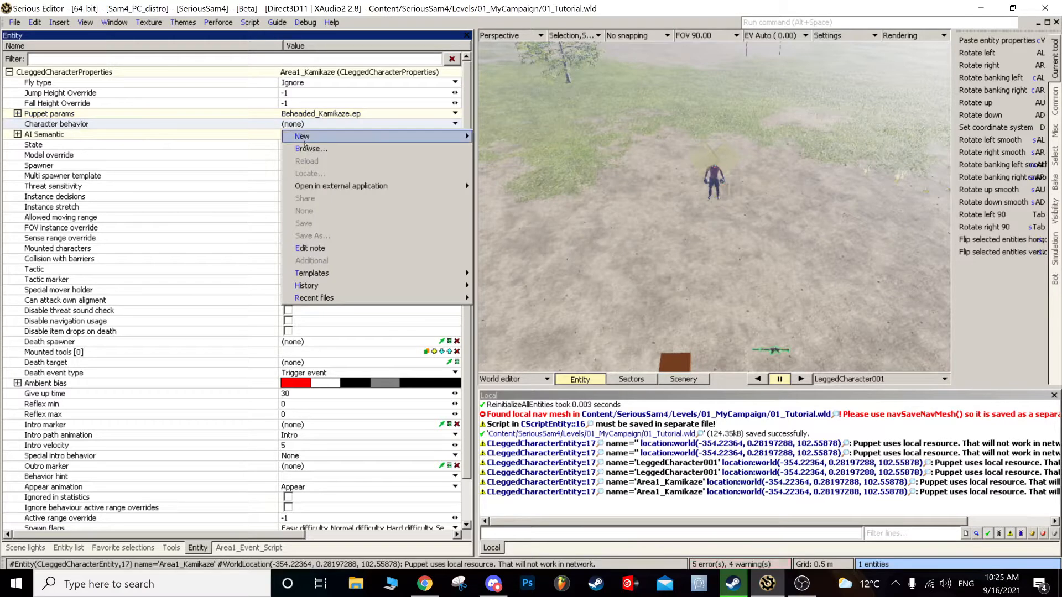
left_click(305, 147)
left_click(414, 241)
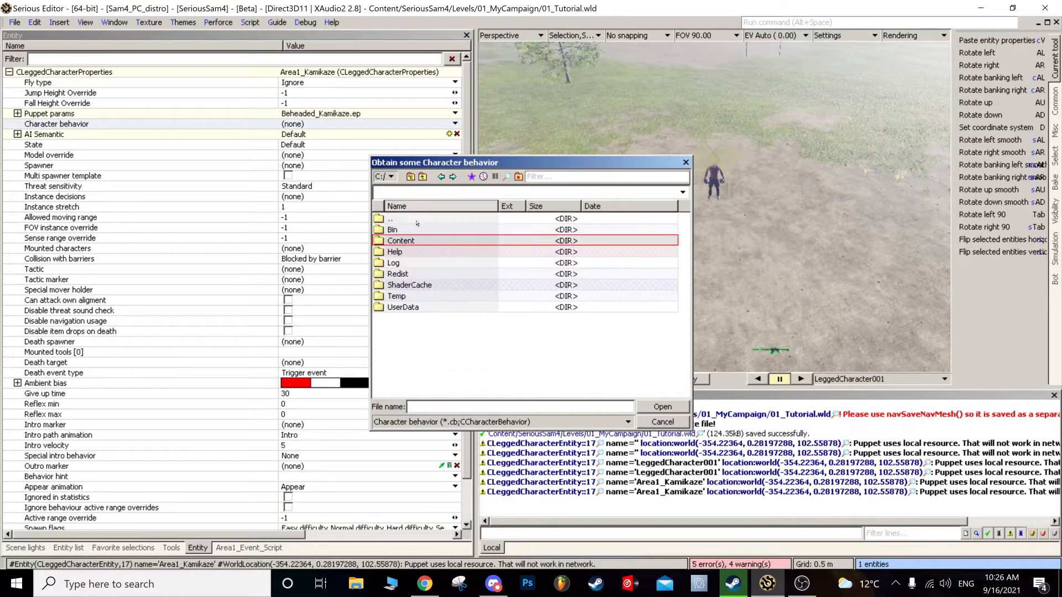
double_click(415, 242)
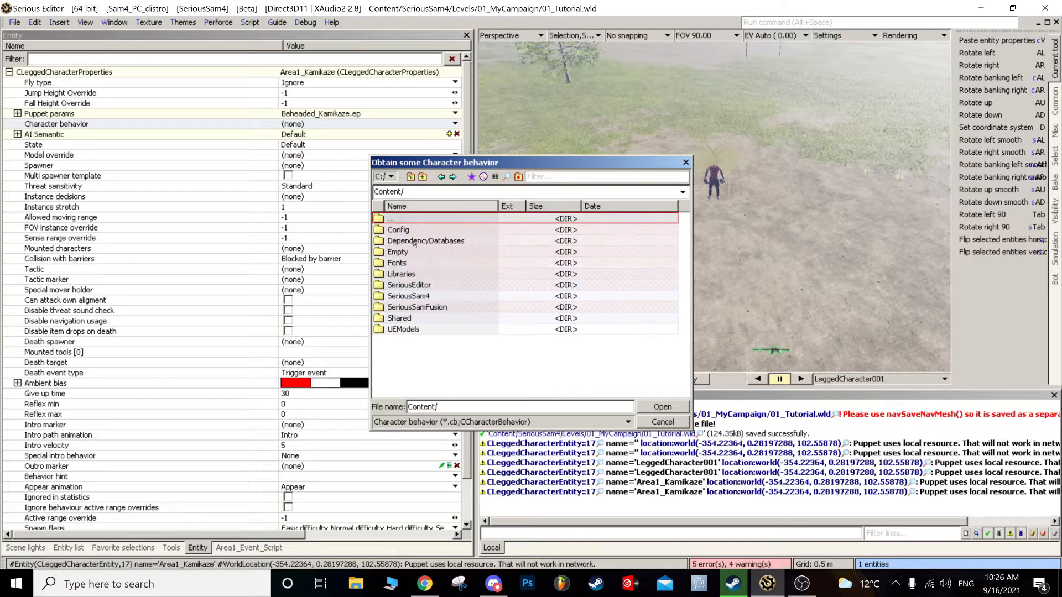
double_click(416, 296)
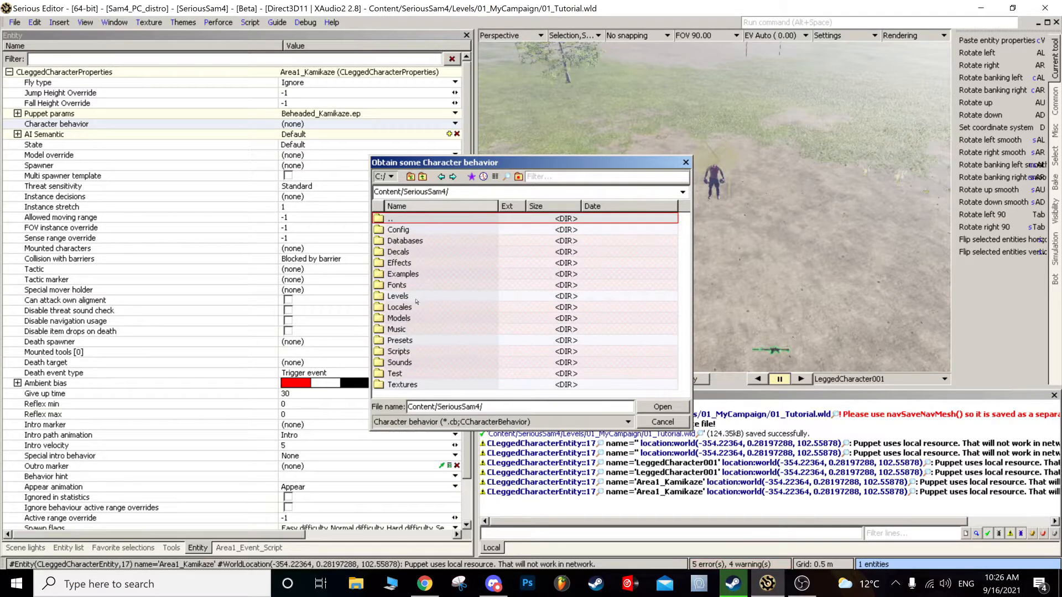
double_click(410, 242)
double_click(410, 242)
double_click(412, 231)
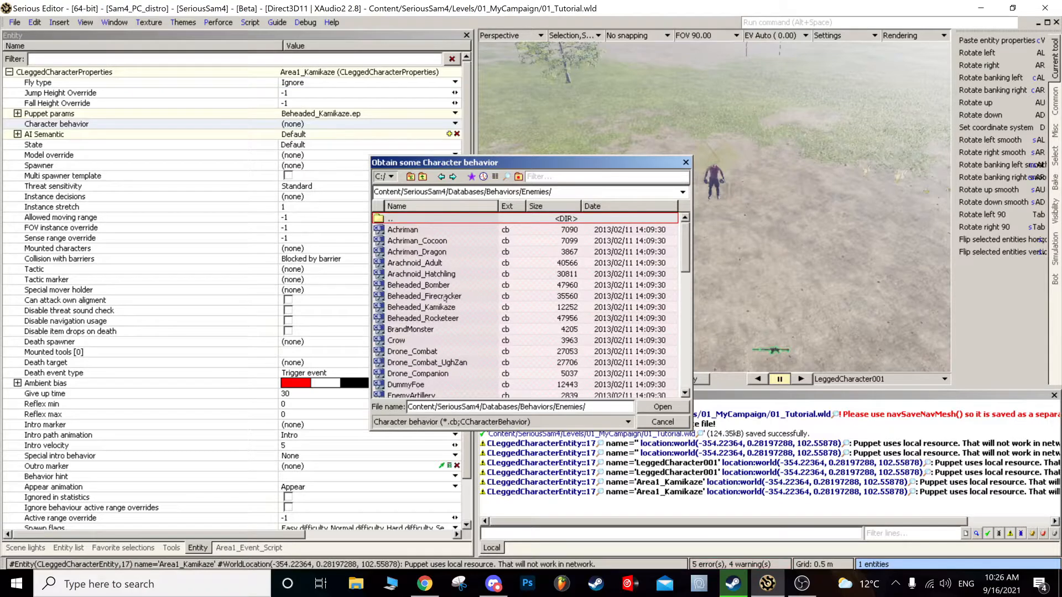
left_click(445, 296)
left_click(449, 307)
double_click(451, 307)
- Add a spawner to the Area1_Kamikaze entity and expand its spawner properties
right_click_drag(713, 221, 737, 235)
right_click_drag(755, 189, 755, 178)
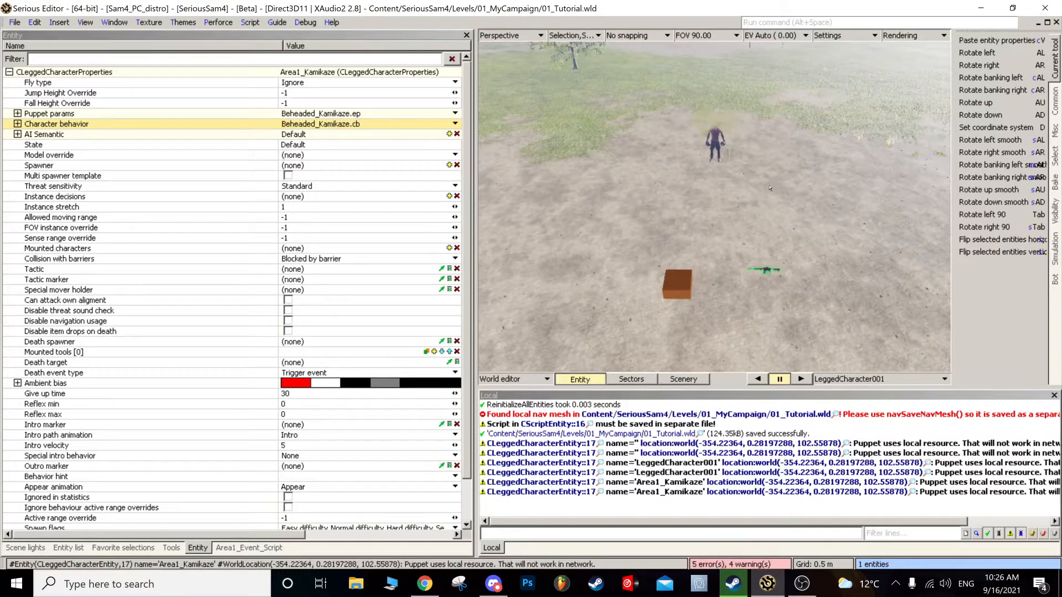
left_click(51, 166)
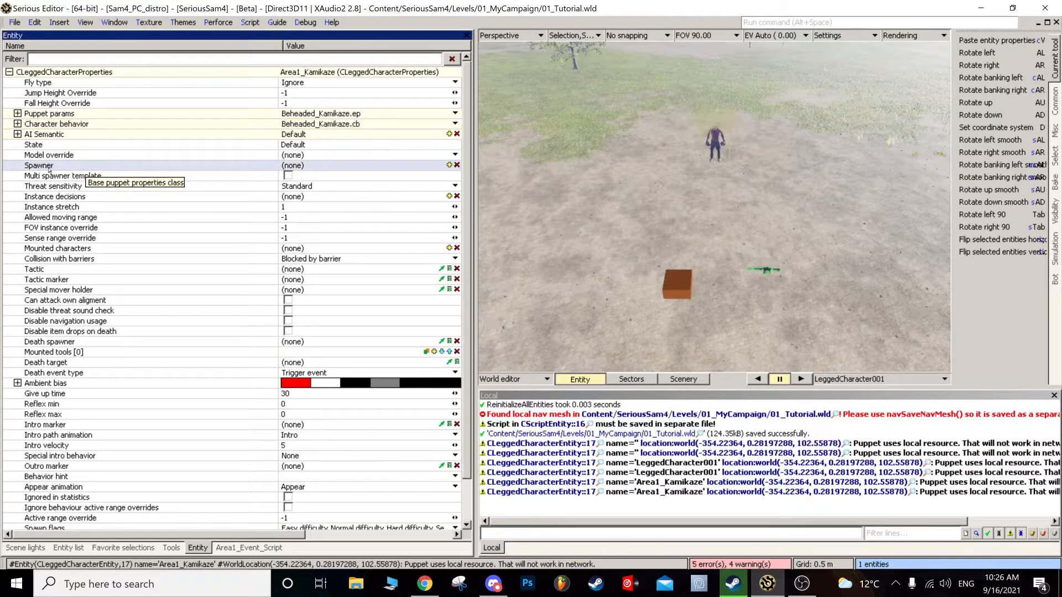
left_click(449, 165)
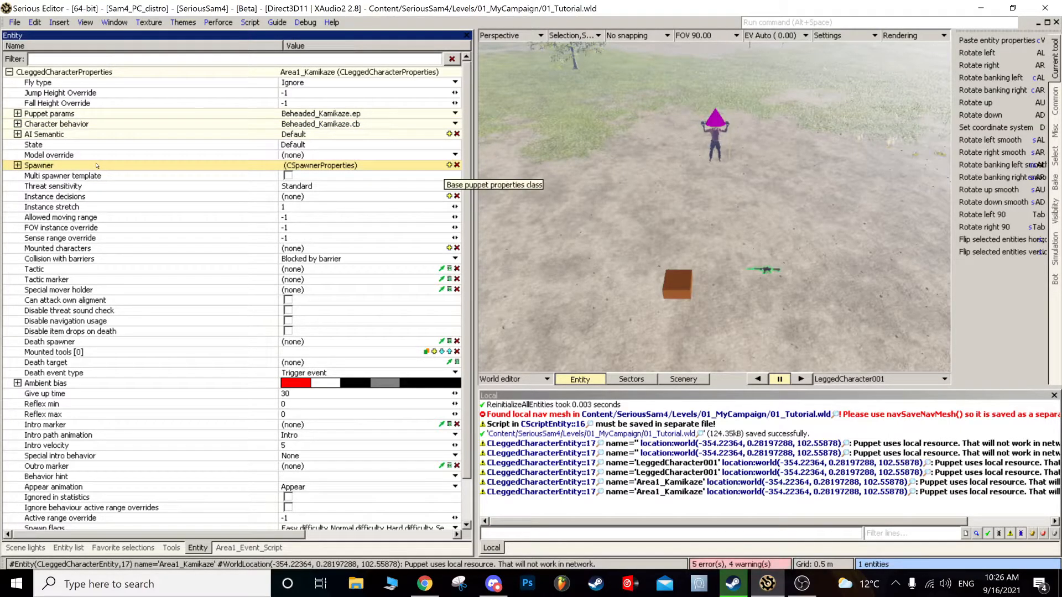
double_click(40, 166)
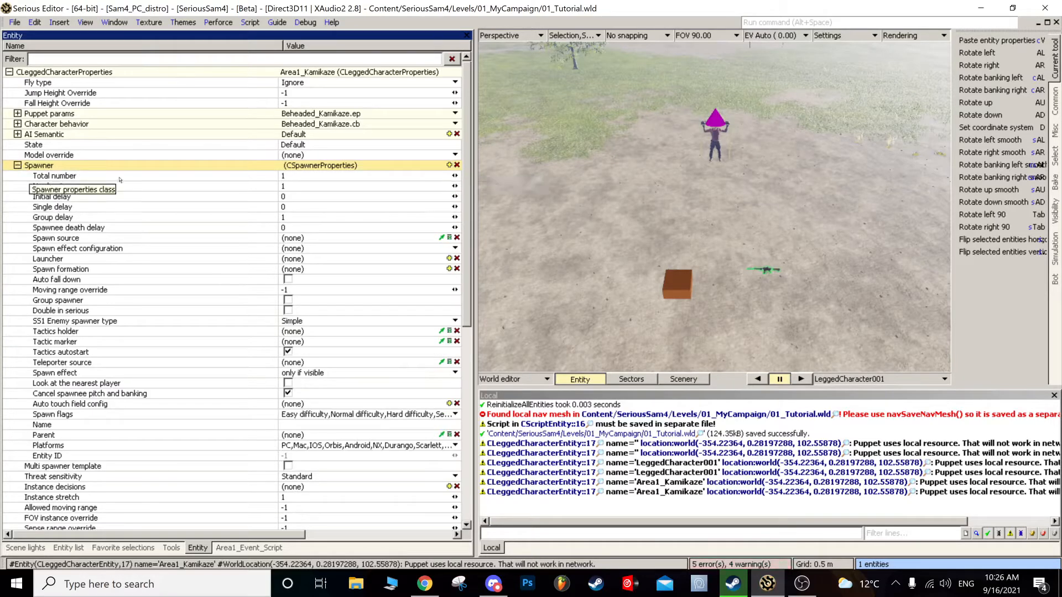
- Set the spawner's total number to 6 and its number in group to 3
left_click(291, 174)
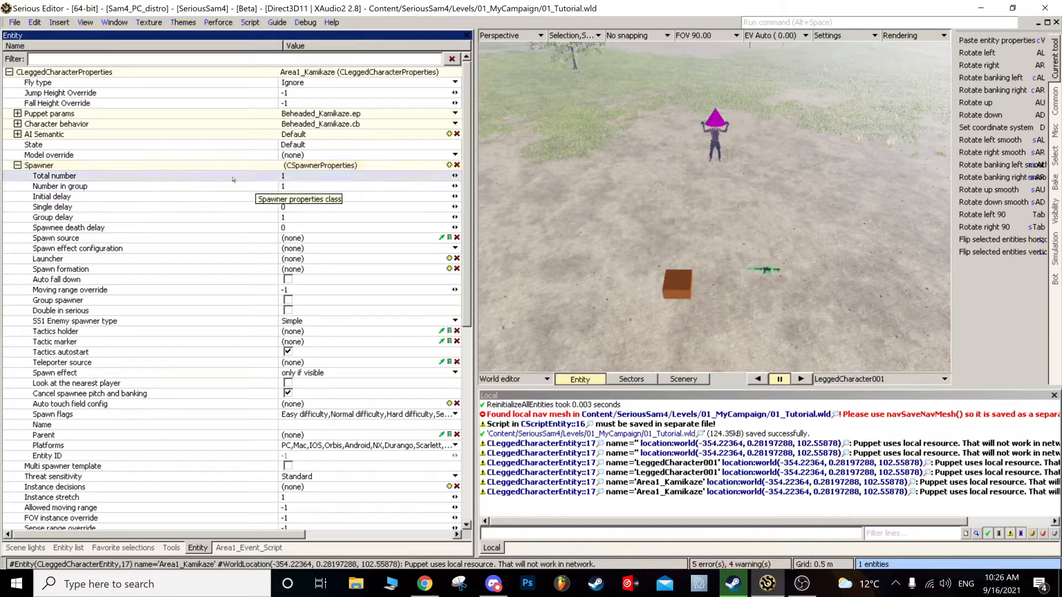
left_click(297, 175)
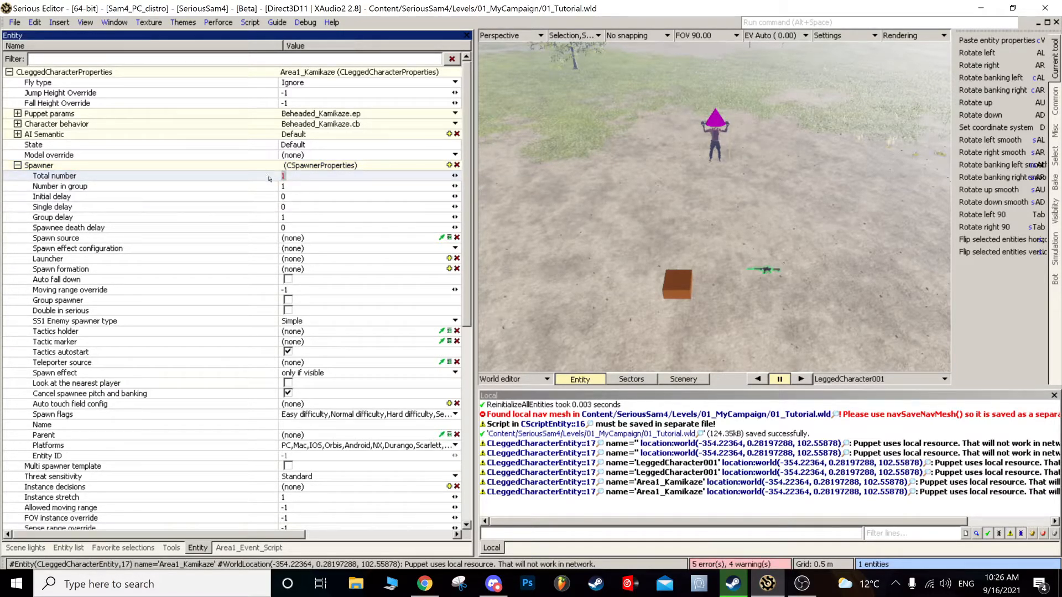
type("6")
left_click(297, 185)
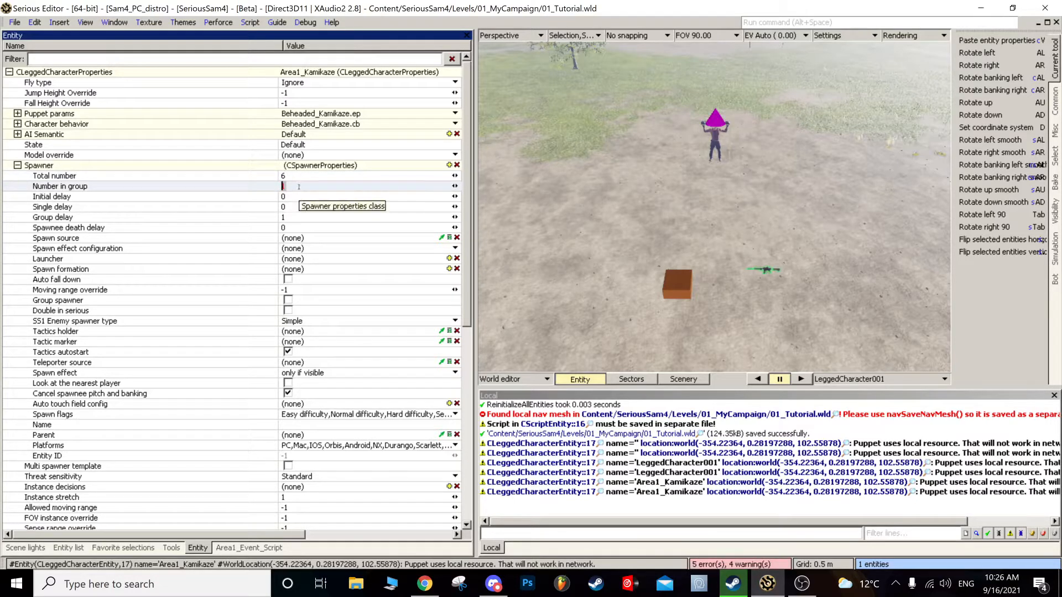
- Set the spawner's initial delay and single delay to 1 each
left_click(301, 192)
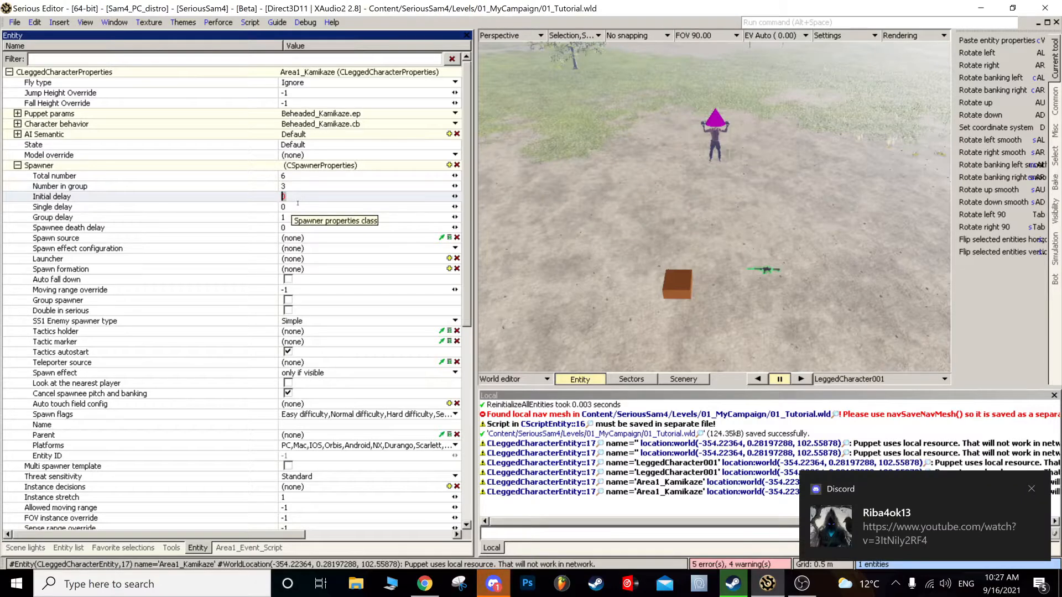
type("1")
left_click(280, 207)
type("1")
left_click(297, 196)
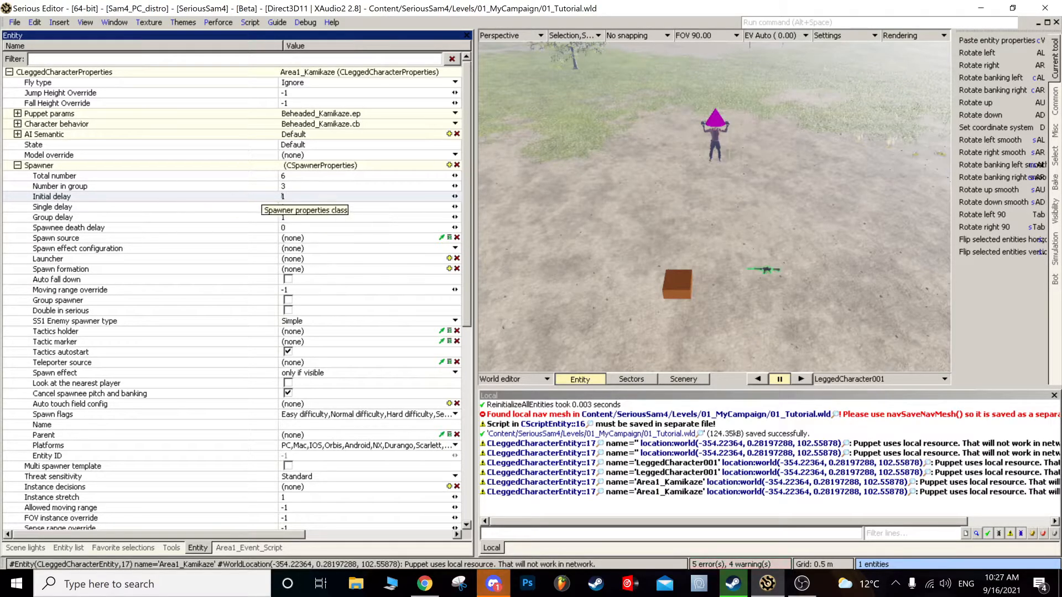
left_click(282, 186)
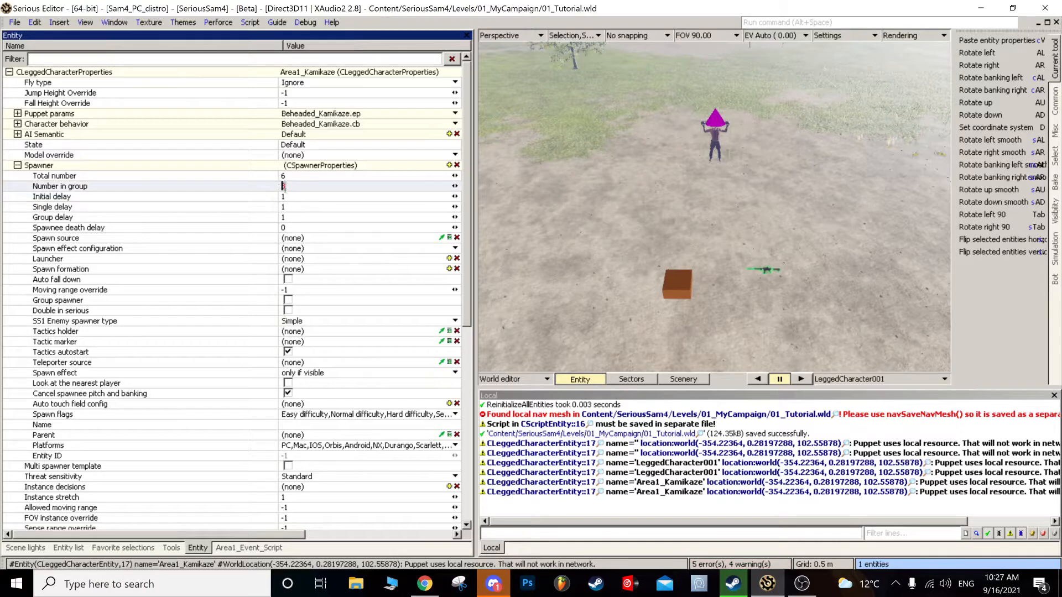
left_click(289, 197)
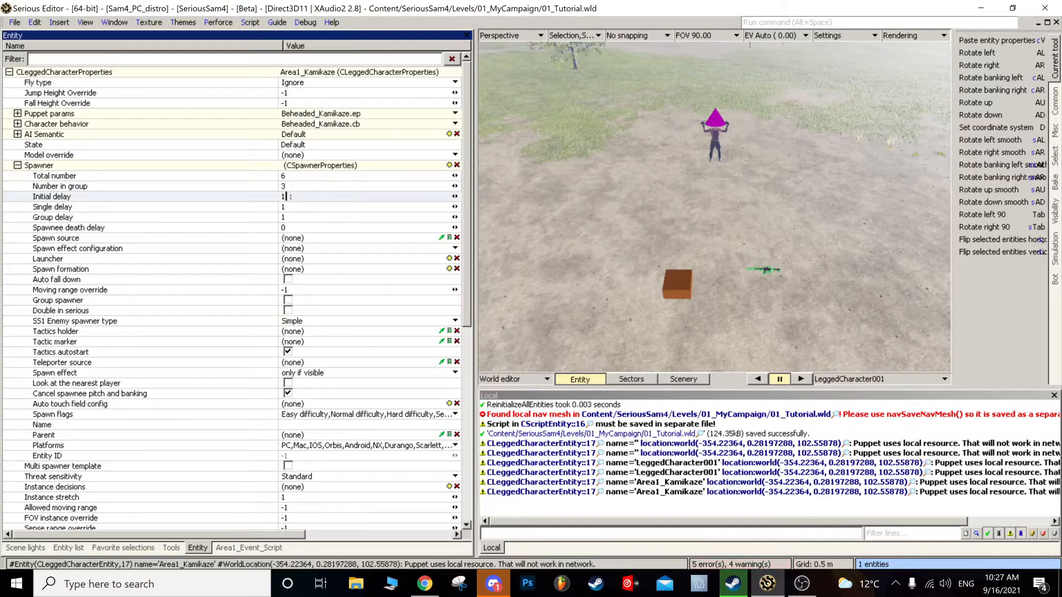
left_click(287, 197)
- Move the Area1_Kamikaze entity onto the grass beyond the dirt patch and give its spawner a Rect formation
right_click_drag(714, 206, 707, 163)
key("t")
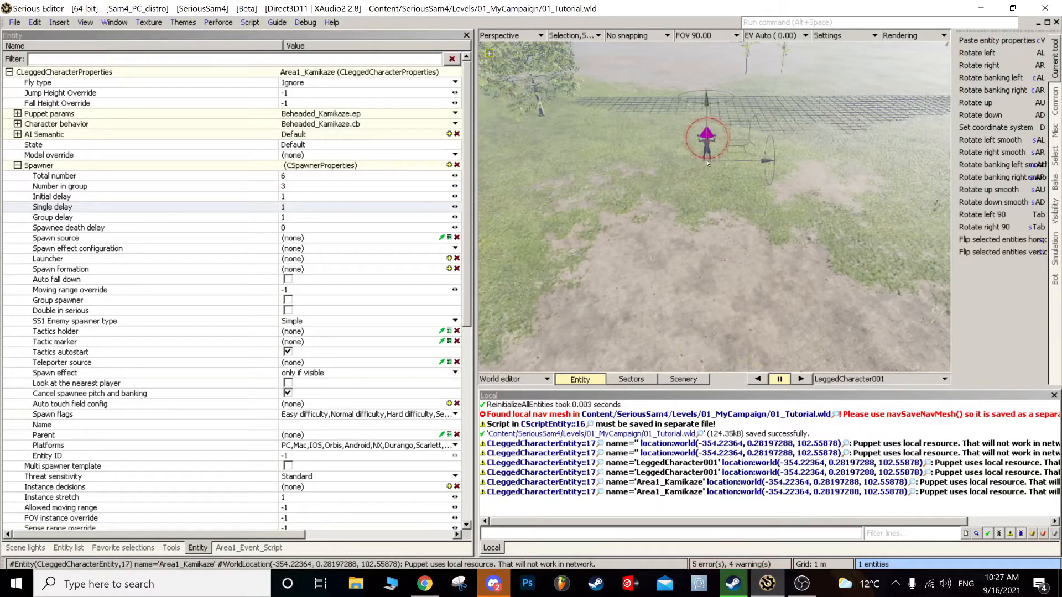
left_click(88, 272)
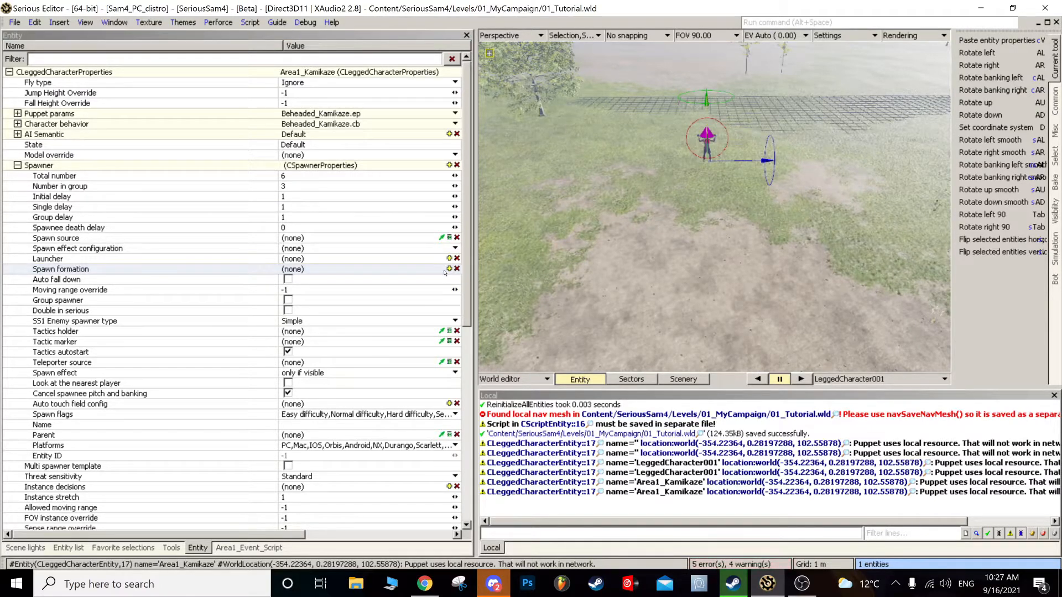
left_click(449, 269)
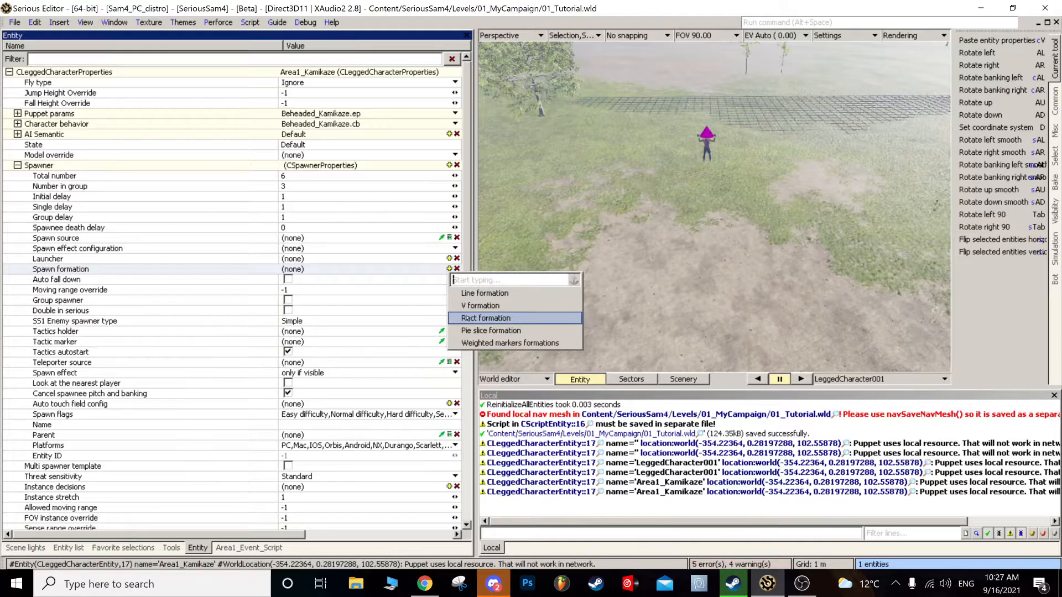
left_click(467, 319)
scroll(610, 244, "up", 3)
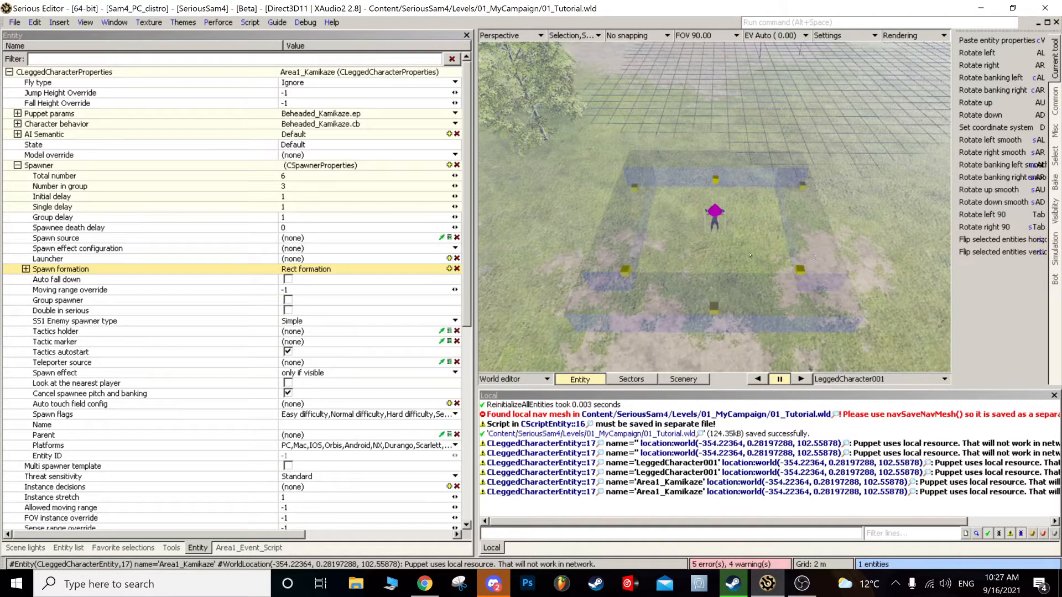
- Expand the spawner's Rect formation properties and set the min width to 0
double_click(177, 268)
left_click_drag(455, 279, 425, 279)
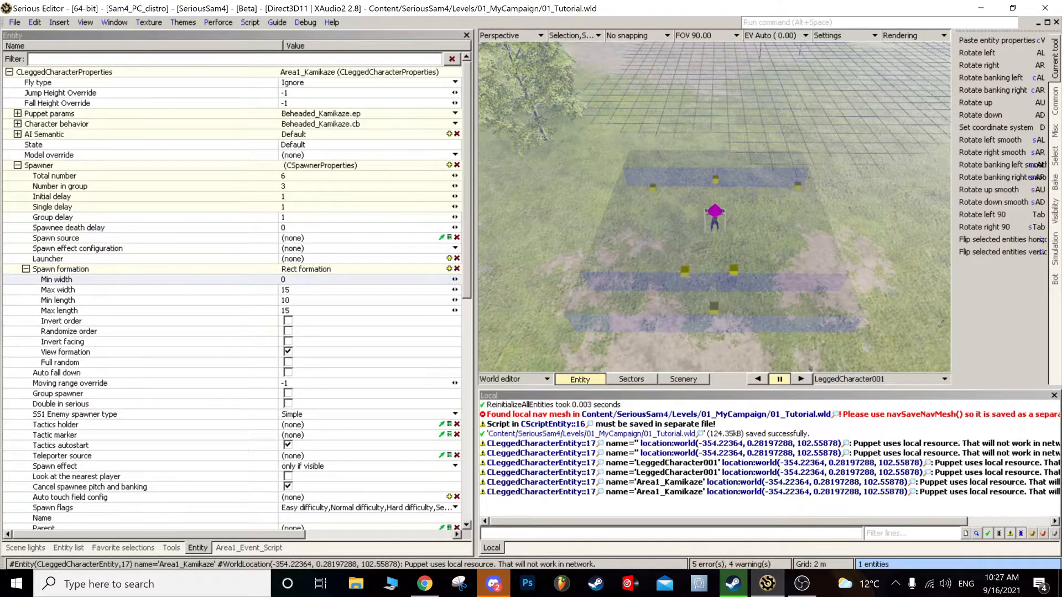
scroll(791, 133, "down", 5)
middle_click_drag(796, 110, 796, 262)
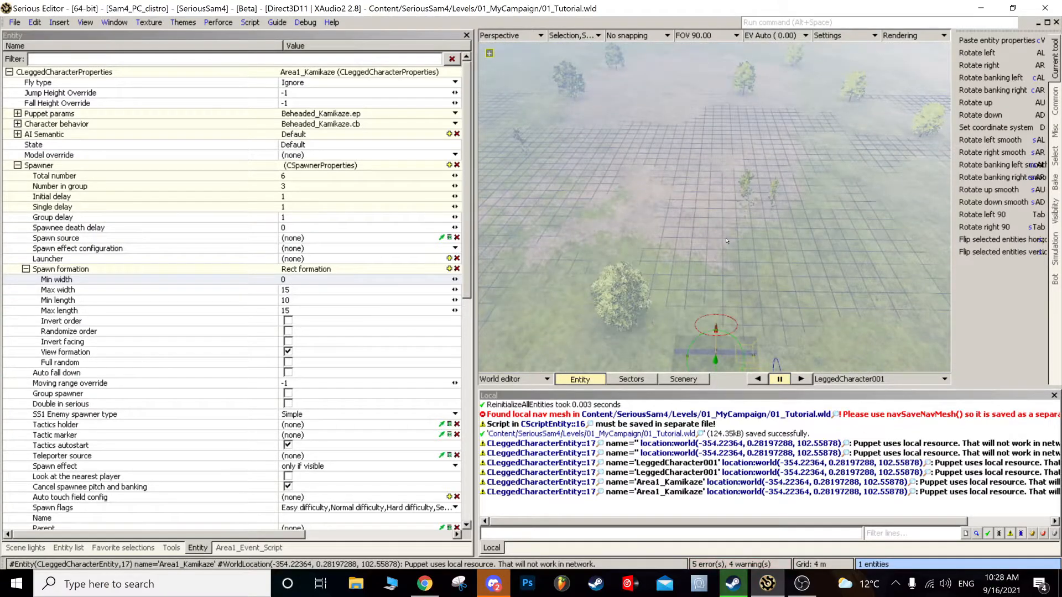
- Open the Area1_Event_Script entity's script for editing on the empty second line
key("ctrl+t")
middle_click_drag(720, 239, 720, 114)
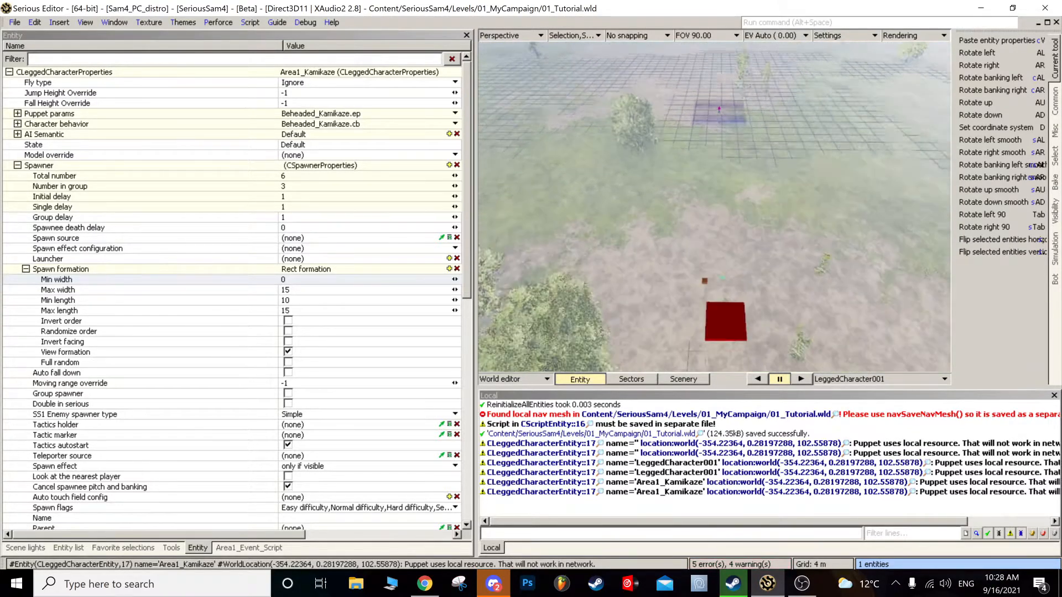
scroll(719, 114, "up", 2)
scroll(720, 239, "up", 2)
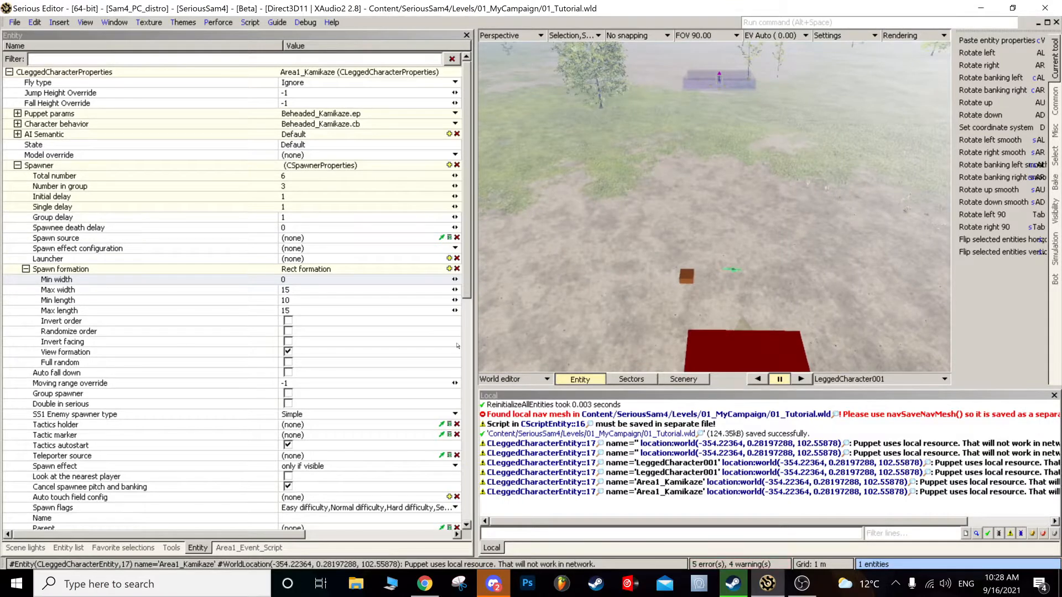
left_click(692, 275)
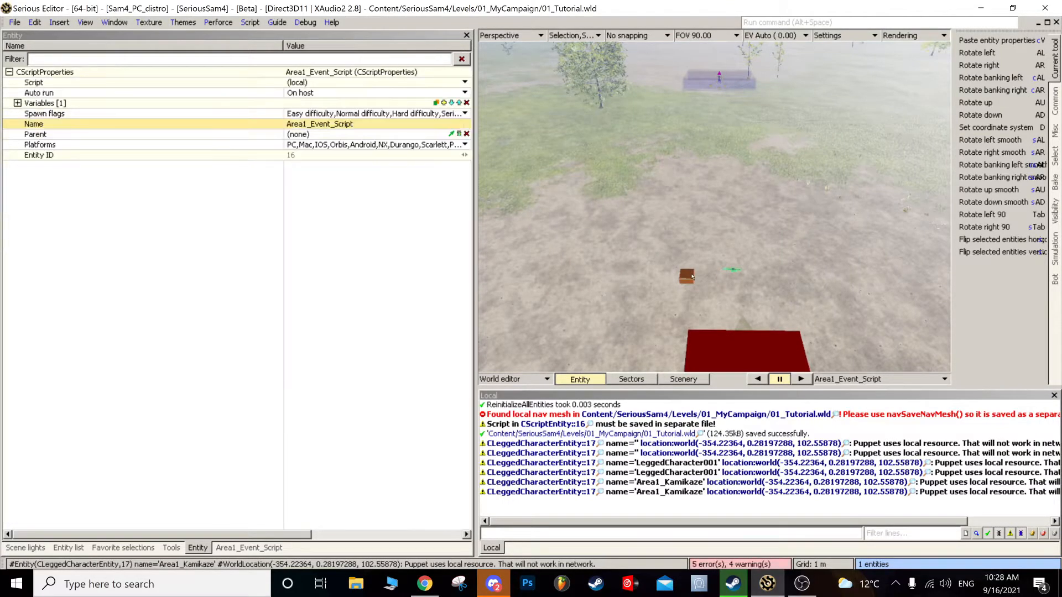
double_click(691, 275)
left_click(86, 57)
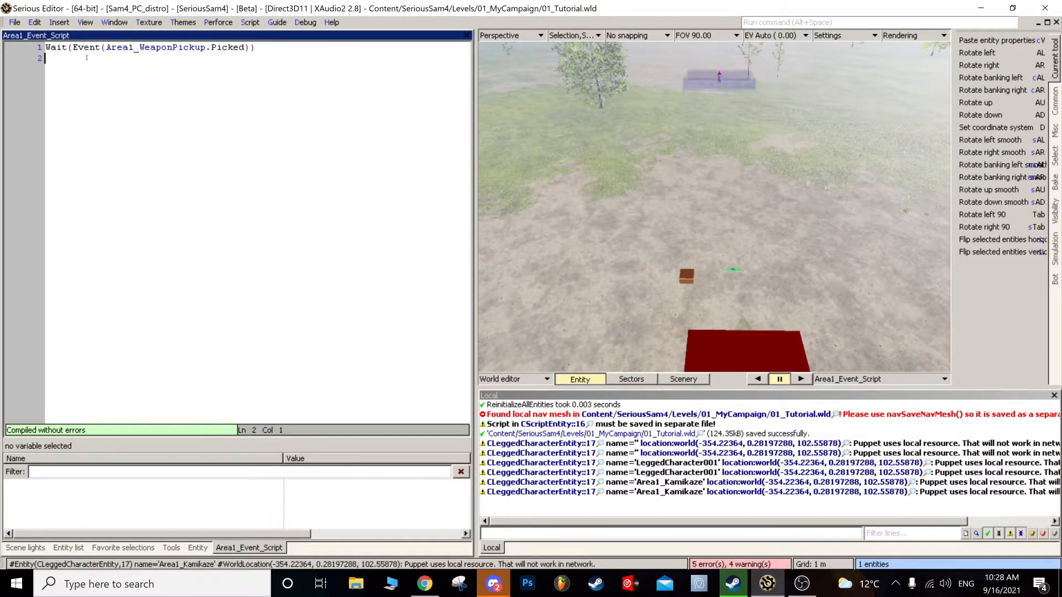
- Select the Kamikaze entity in the world and add its name, Area1_Kamikaze, on line 2 of the script
middle_click_drag(714, 221, 716, 143)
scroll(714, 207, "up", 6)
middle_click_drag(638, 166, 639, 213)
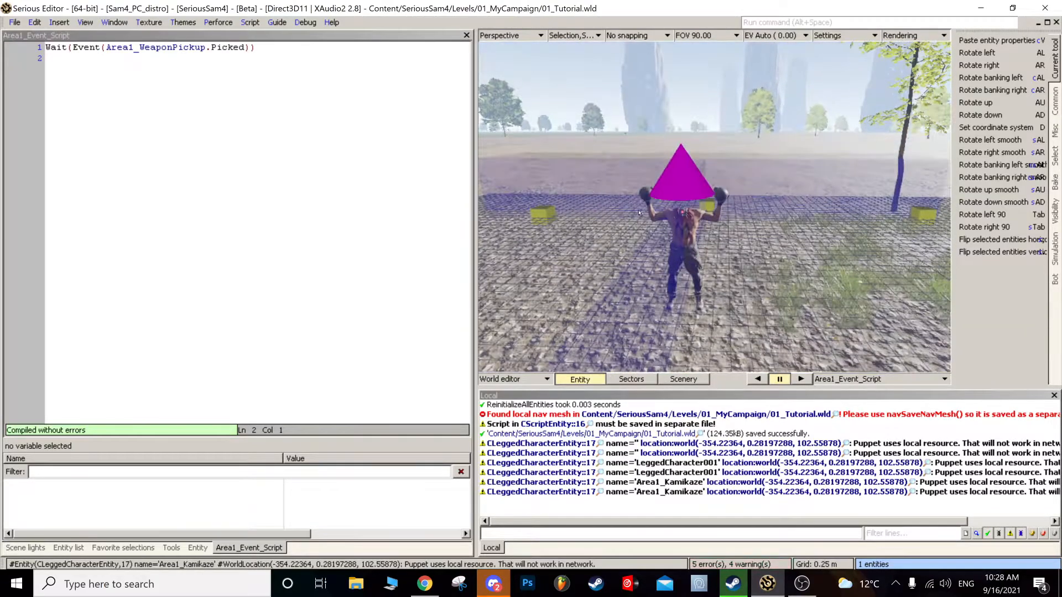
left_click(672, 230)
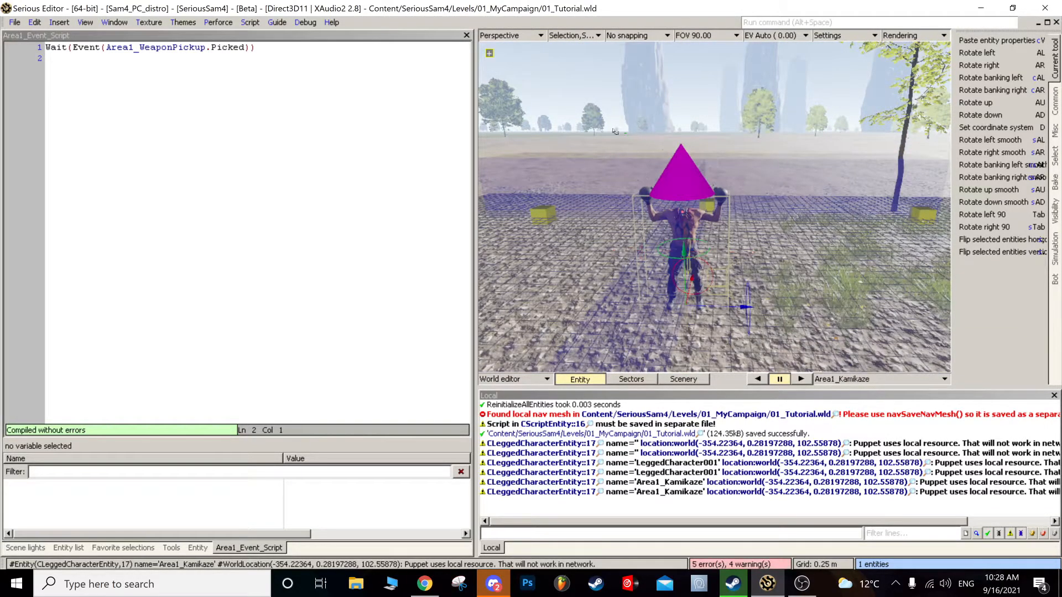
left_click(241, 113)
type("Area1_Kamikaze")
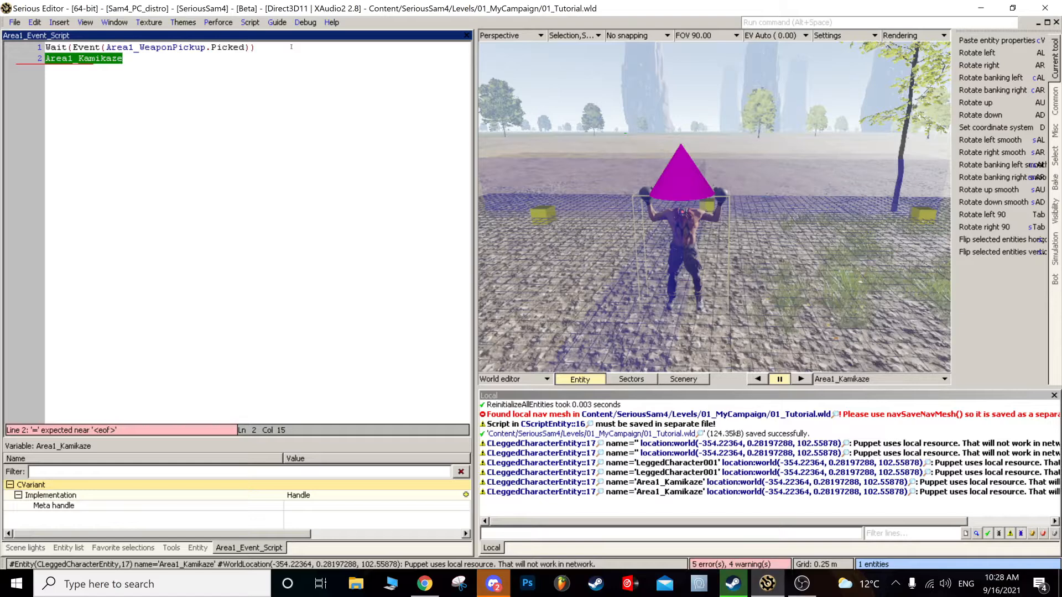
- Complete line 2 by calling the SpawnMaintainGroup() function on Area1_Kamikaze
type(":")
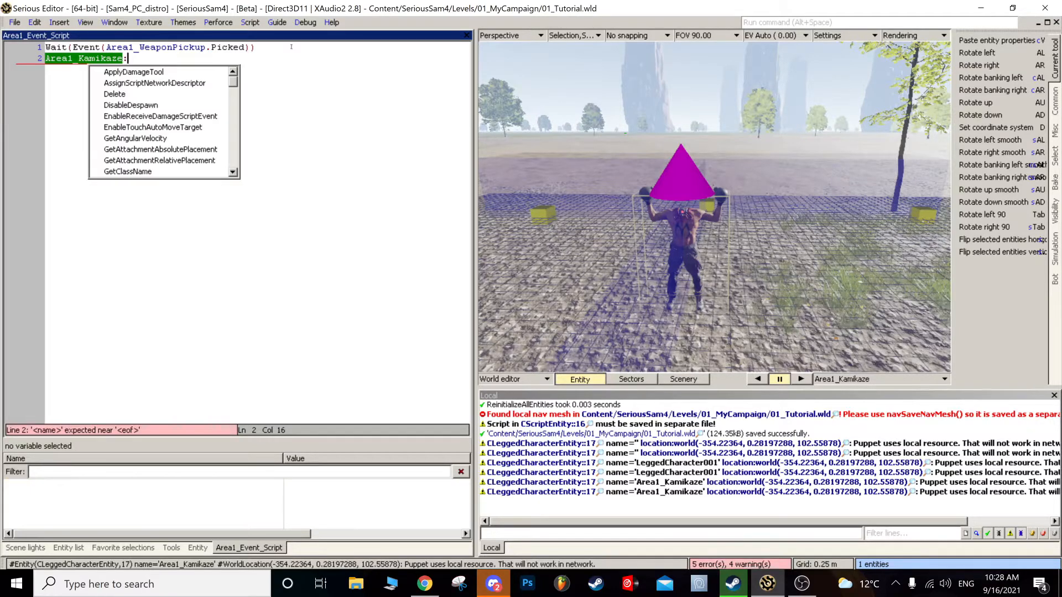
key("Down")
key("Down")
key("Down")
key("Down")
key("Down")
key("Down")
key("Down")
key("Down")
key("Down")
key("Down")
key("Down")
key("Down")
key("Down")
key("Down")
key("Down")
key("Down")
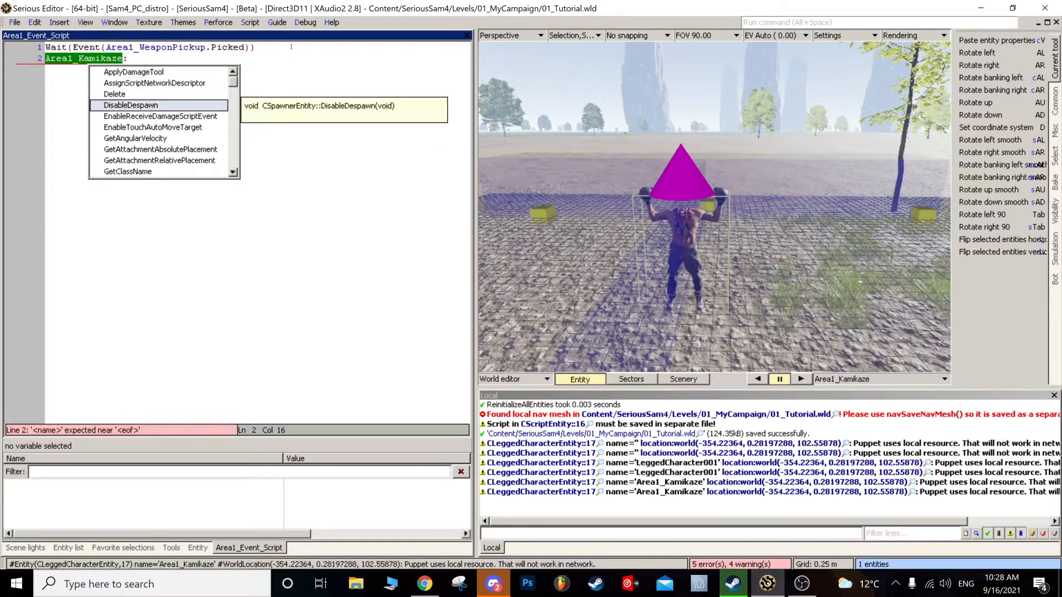
key("Down")
key("Down")
key("Down")
key("Down")
key("Down")
key("Down")
key("Down")
key("Down")
key("Down")
key("Down")
key("Down")
key("Down")
key("Down")
key("Down")
key("Down")
key("Down")
key("Down")
key("Down")
key("Down")
key("Down")
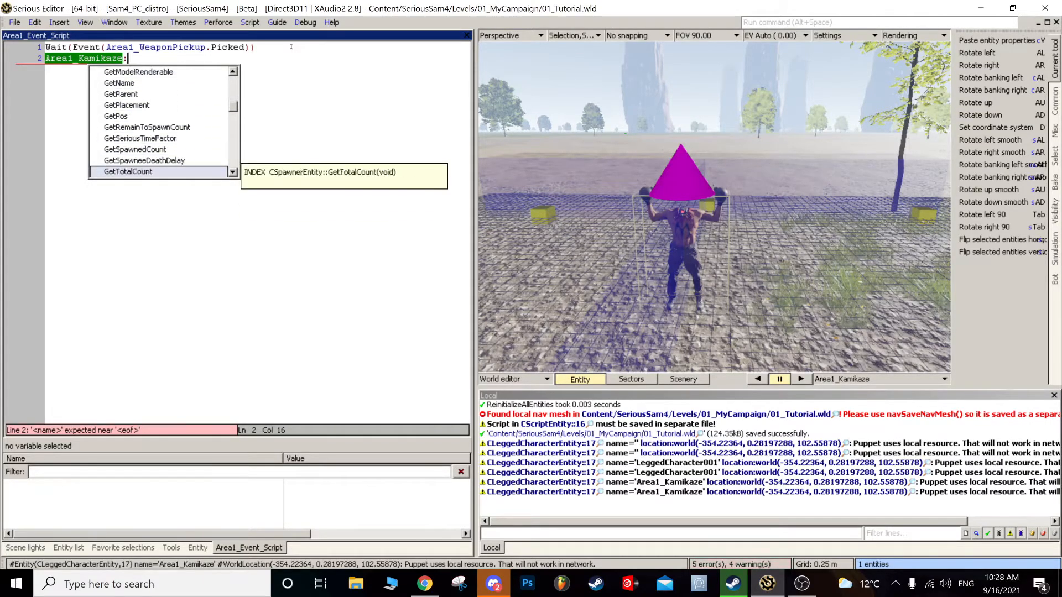
key("Down")
key("Down")
key("Down")
key("Down")
key("Down")
key("Down")
key("Down")
key("Down")
key("Down")
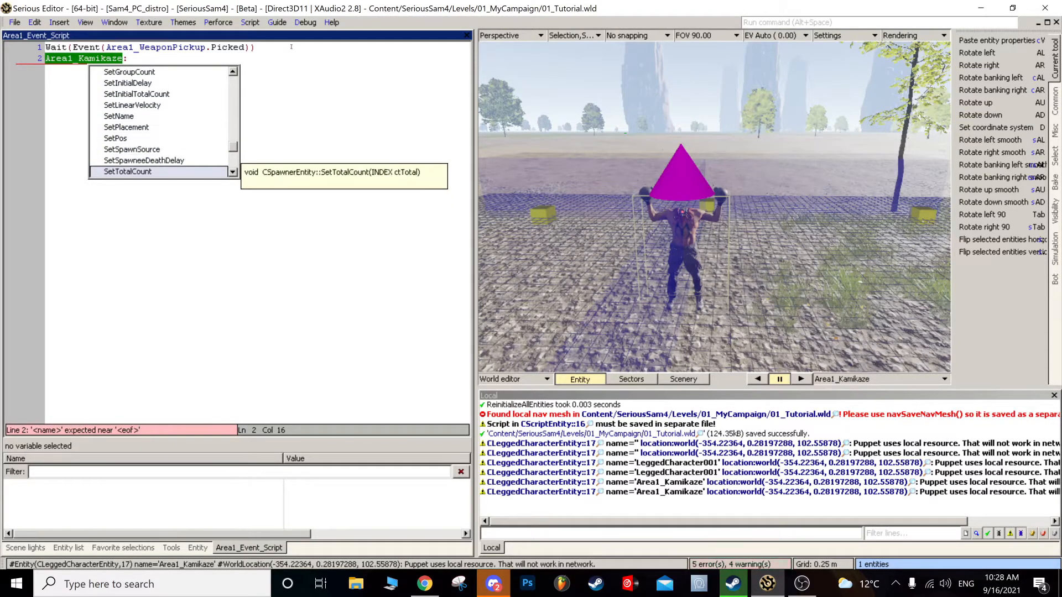
key("Down")
key("Down")
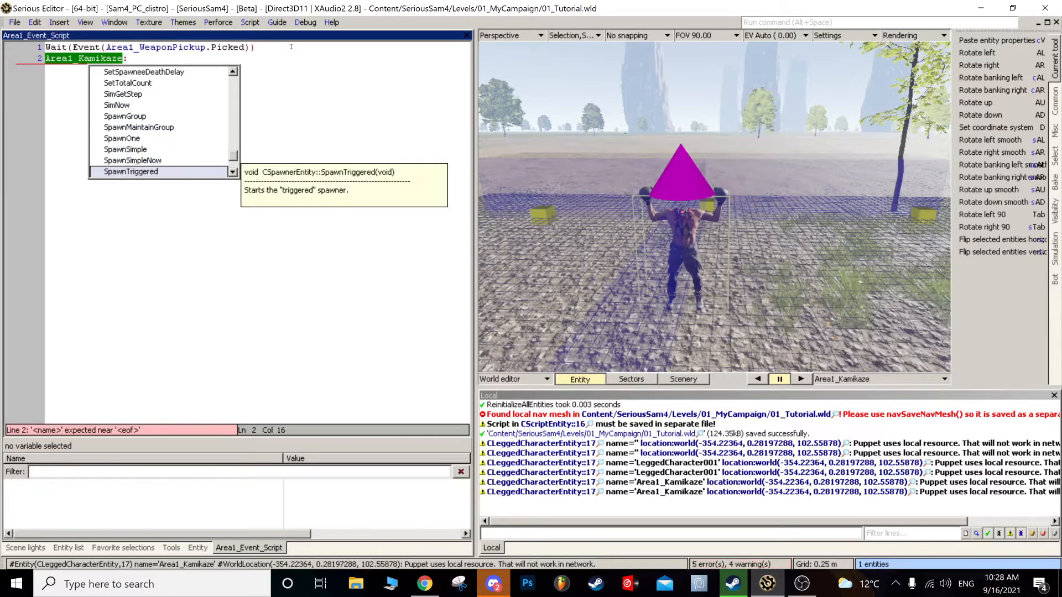
key("Up")
key("Up")
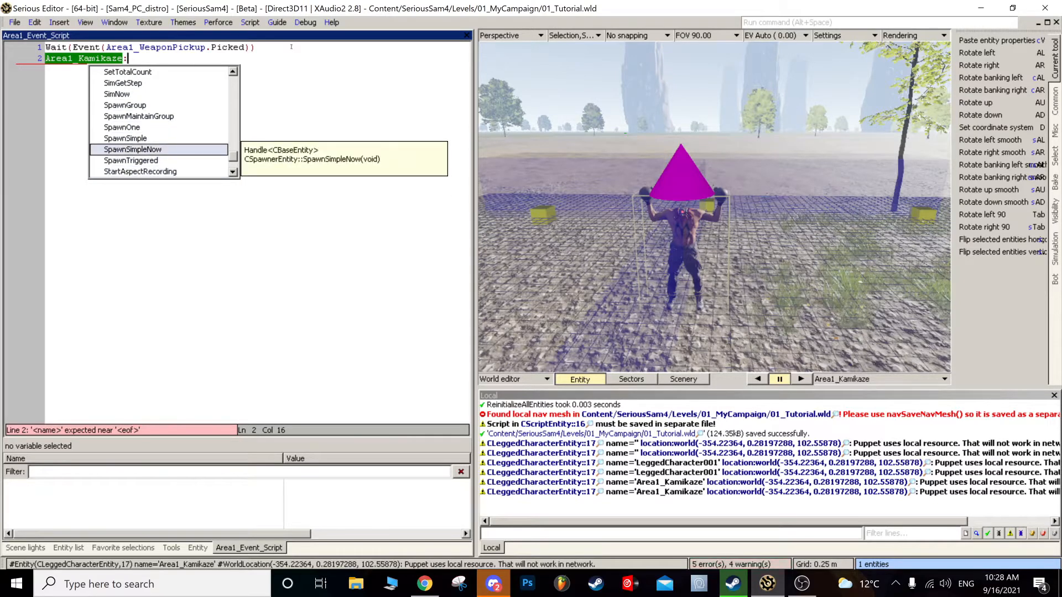
key("Up")
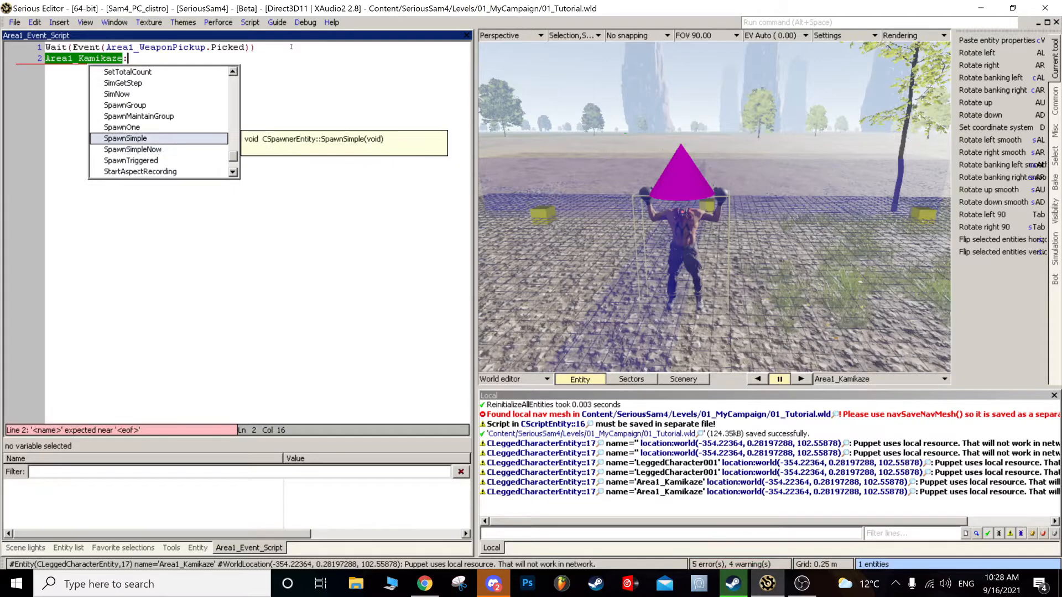
key("Up")
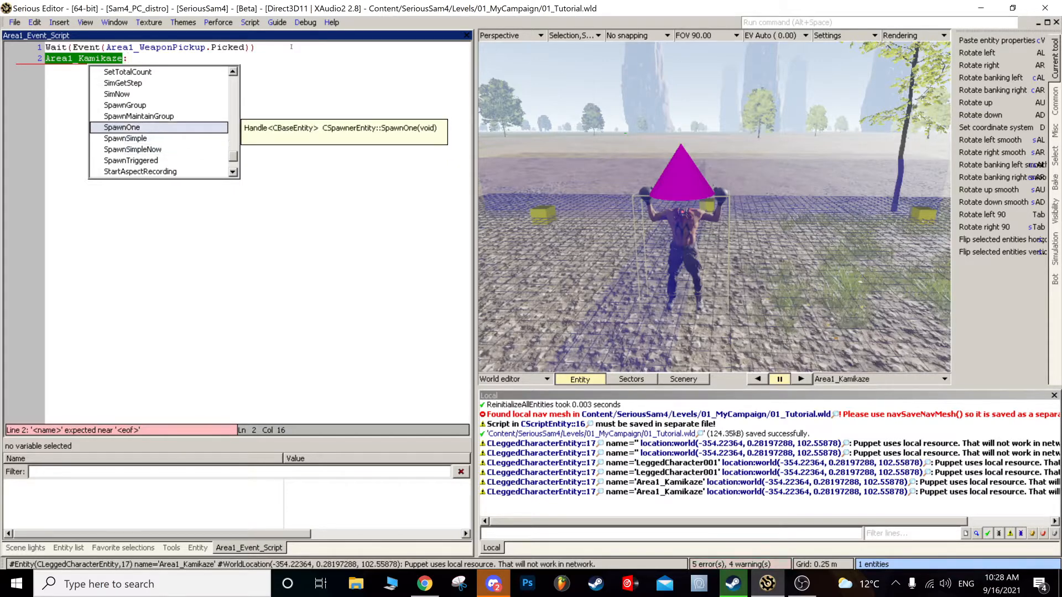
key("Up")
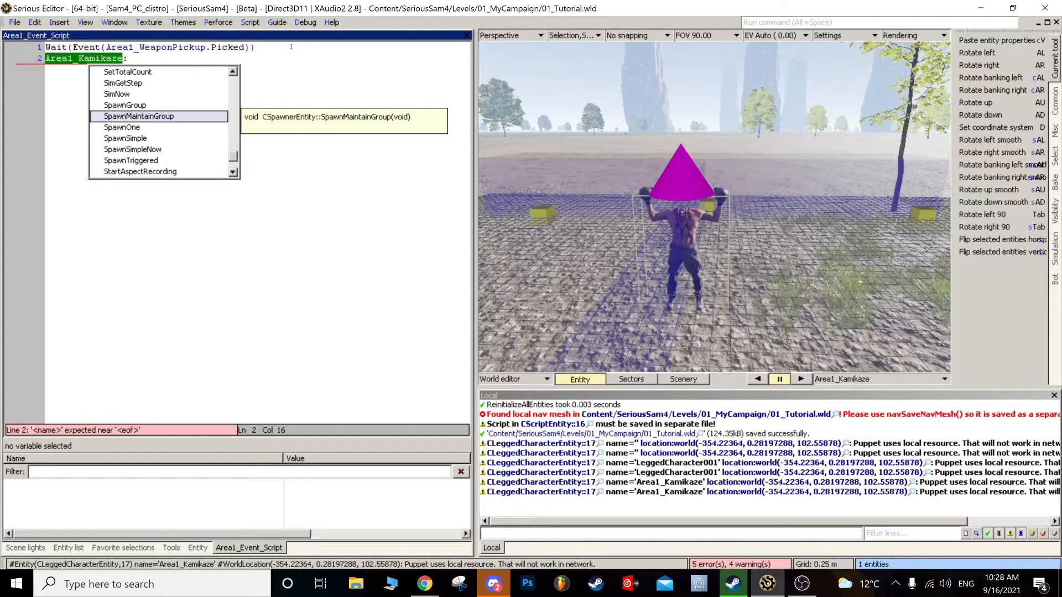
key("Return")
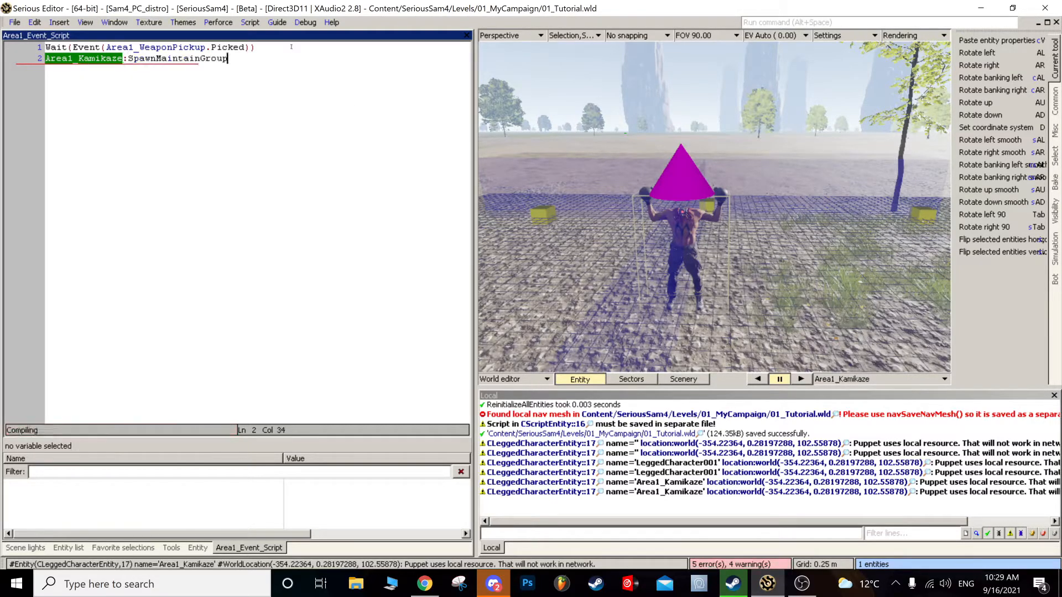
type("()")
- Save the 01_Tutorial world with the completed event script
scroll(742, 307, "down", 12)
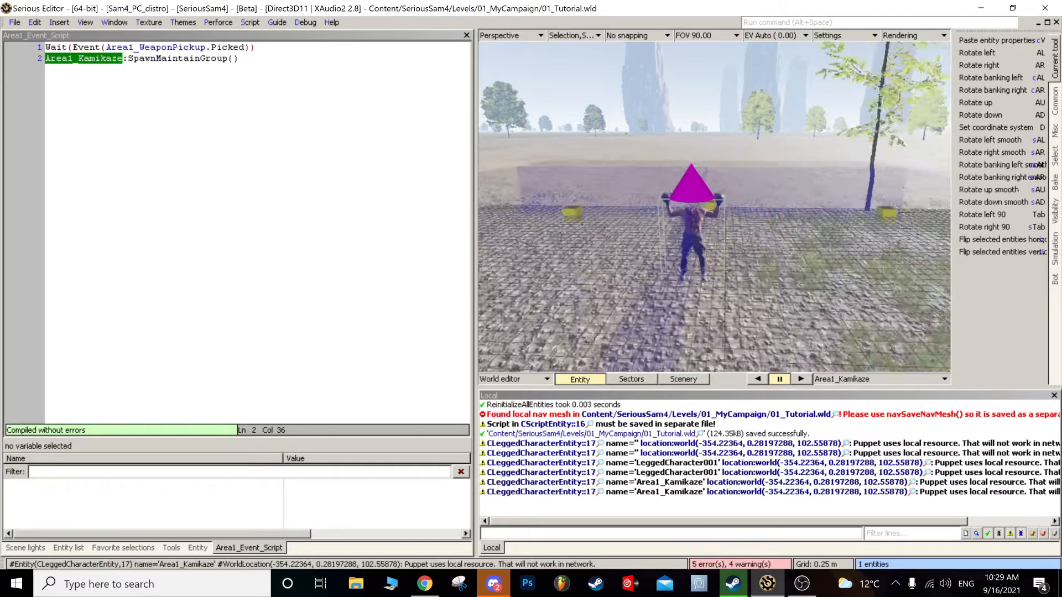
scroll(556, 177, "up", 10)
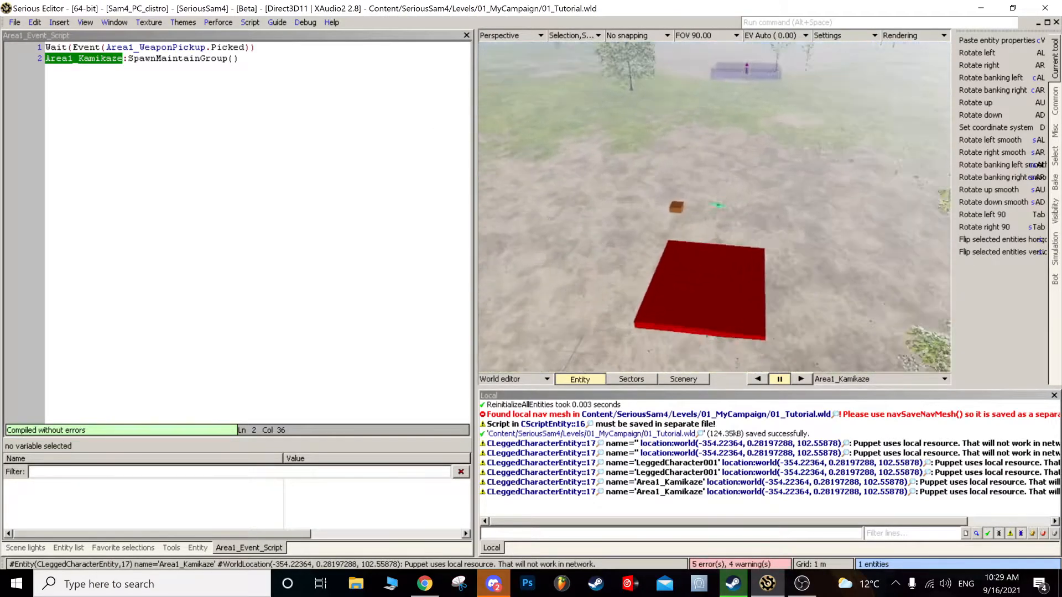
key("ctrl+s")
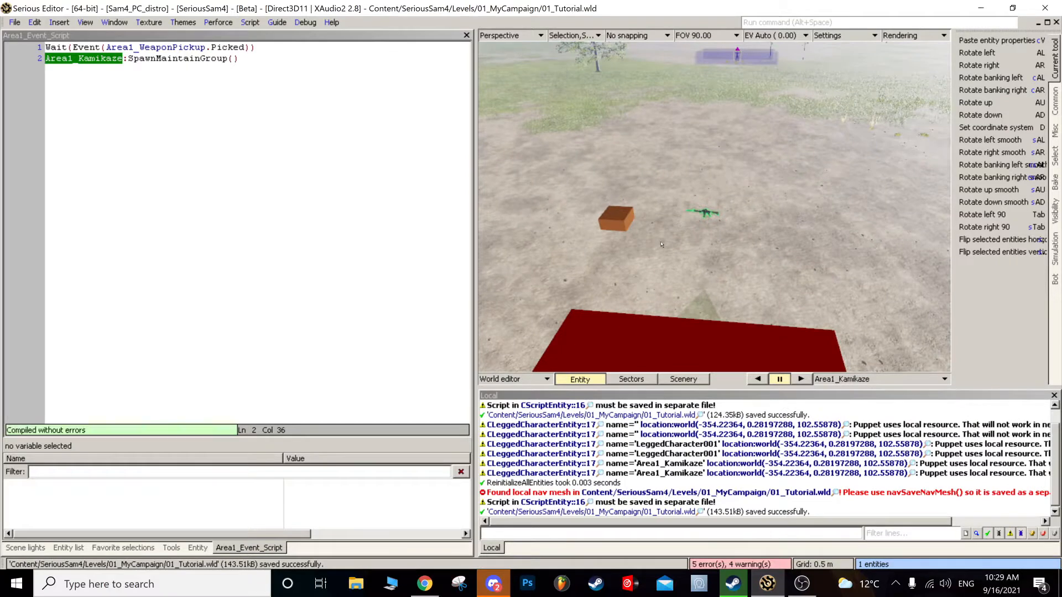
- Playtest the level by walking over the weapon pickup to check the Kamikaze spawn, and return to the editor
key("ctrl+t")
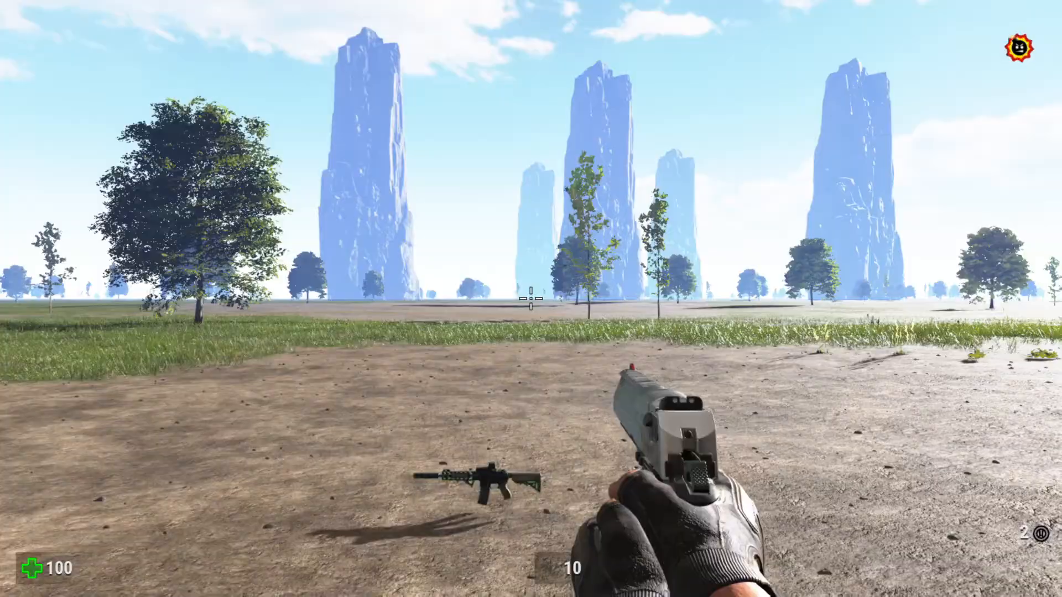
key("w")
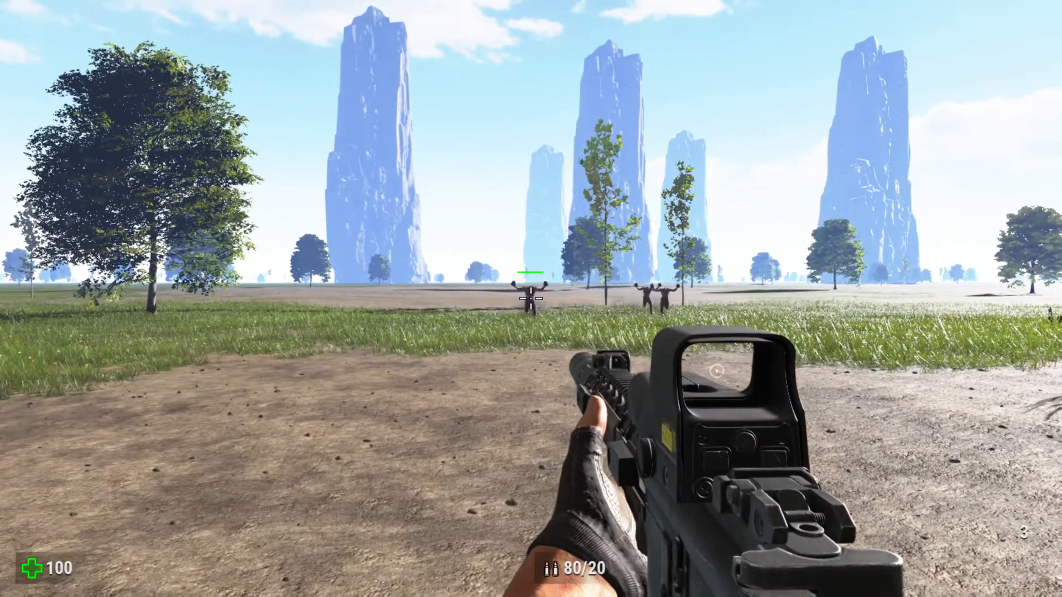
key("Escape")
scroll(714, 210, "down", 8)
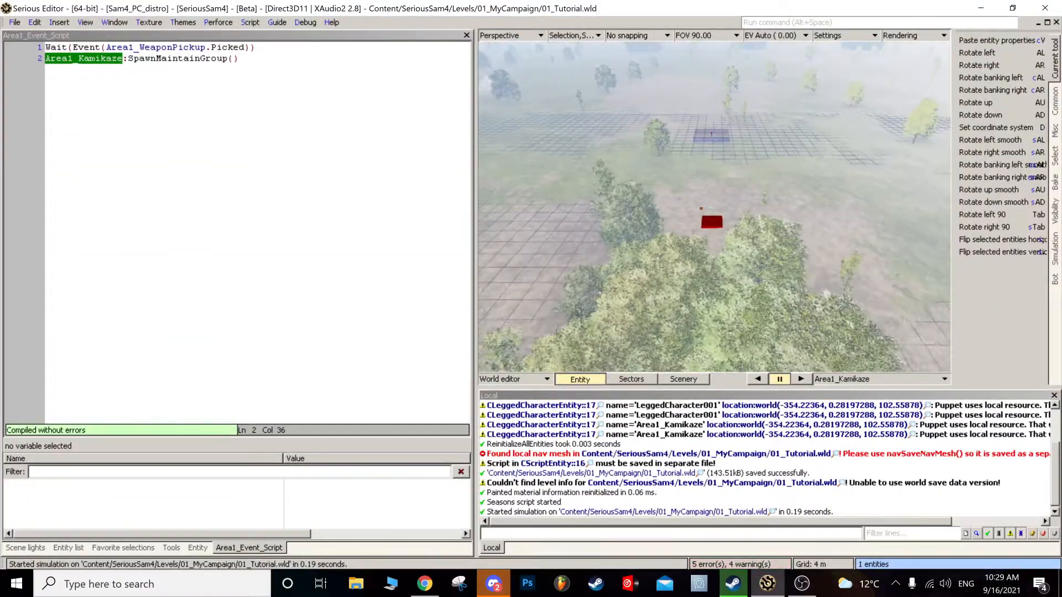
scroll(713, 210, "up", 4)
key("Escape")
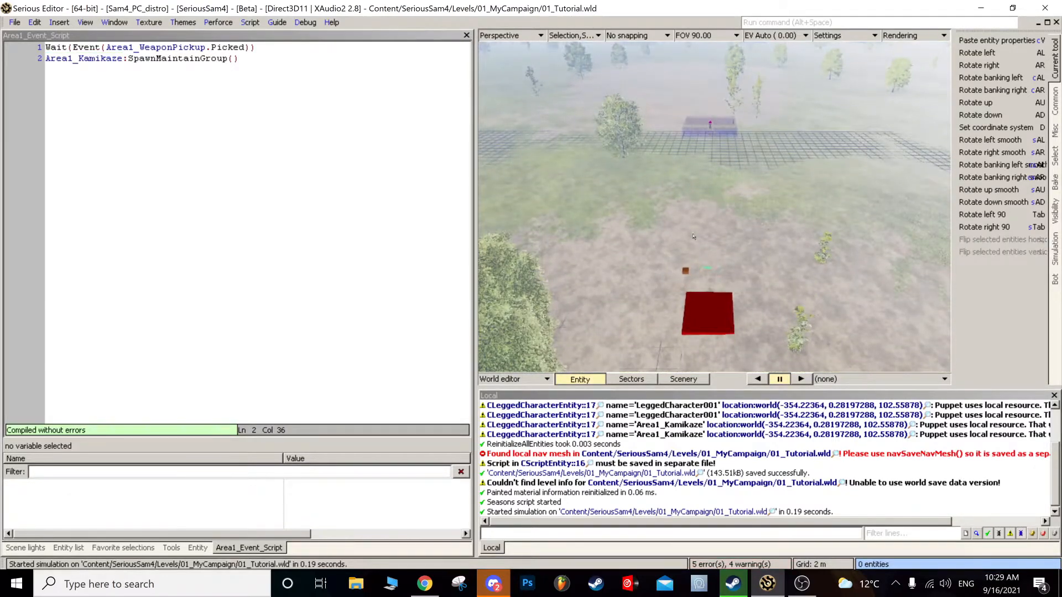
scroll(705, 265, "down", 6)
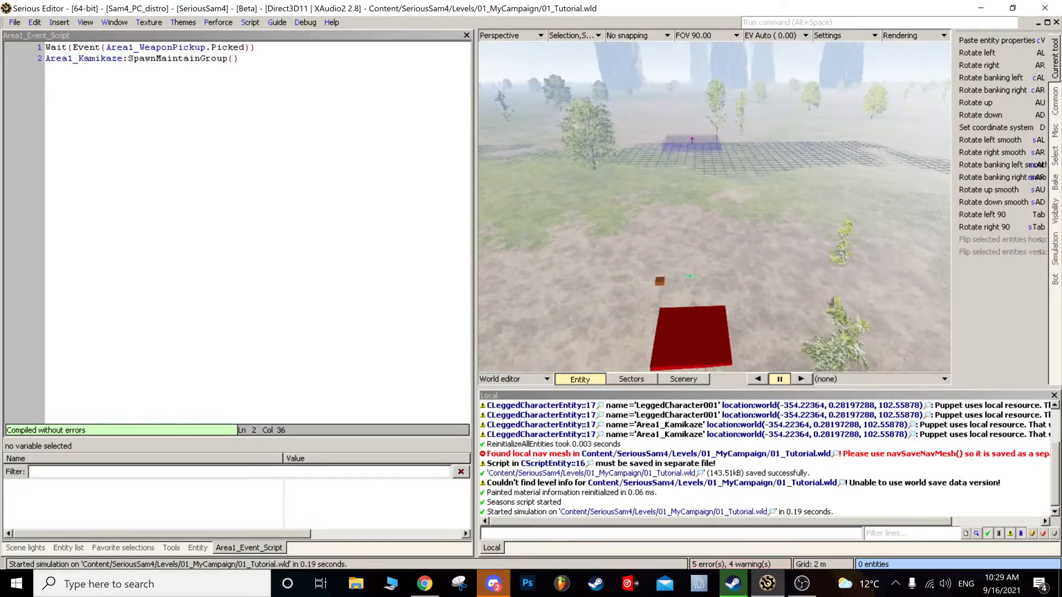
scroll(704, 265, "up", 2)
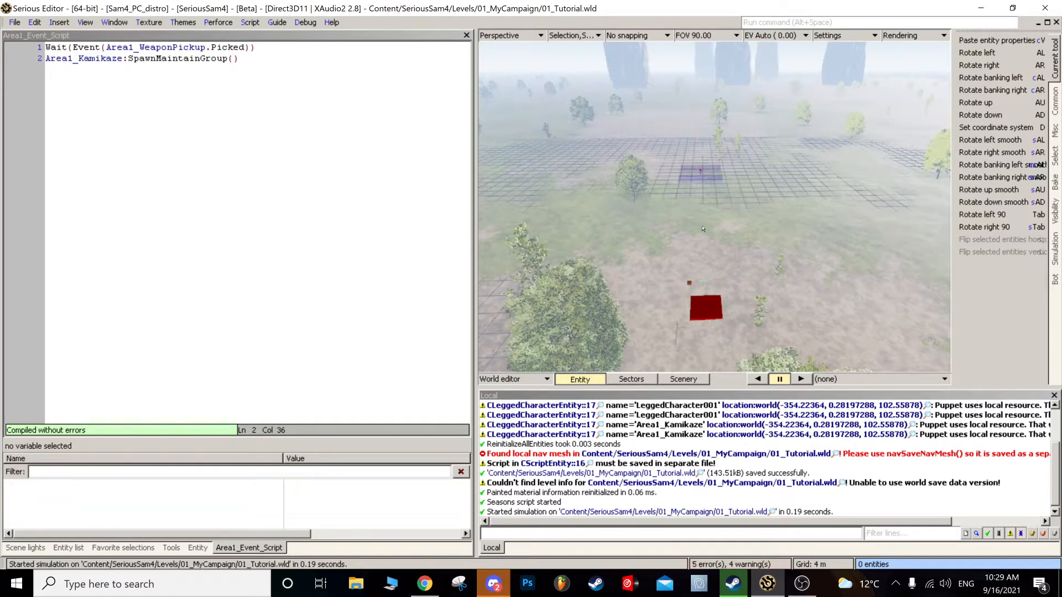
scroll(702, 226, "up", 3)
scroll(694, 246, "up", 8)
scroll(694, 246, "down", 5)
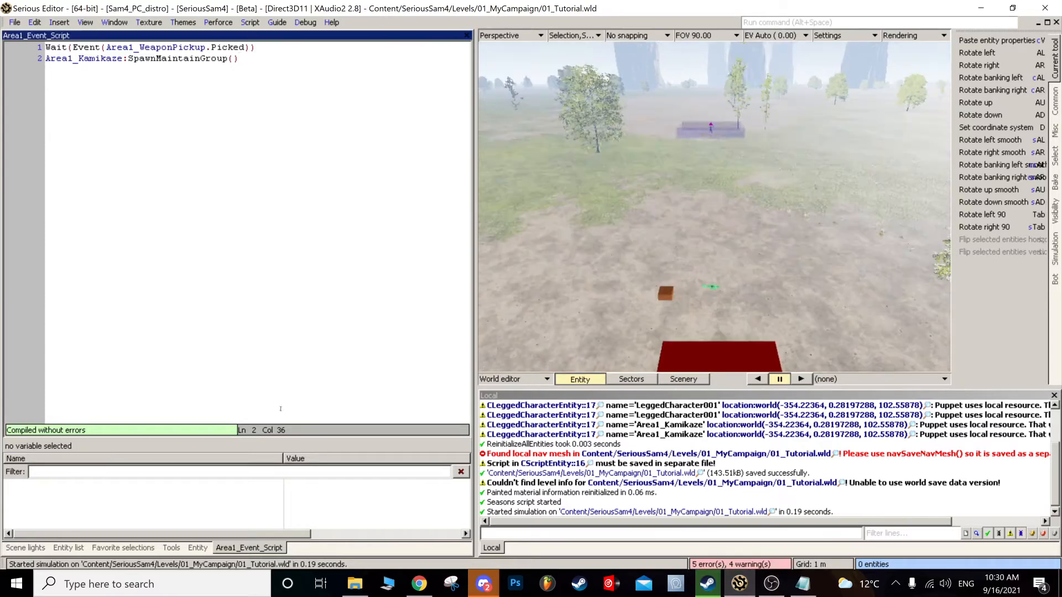
scroll(708, 222, "up", 4)
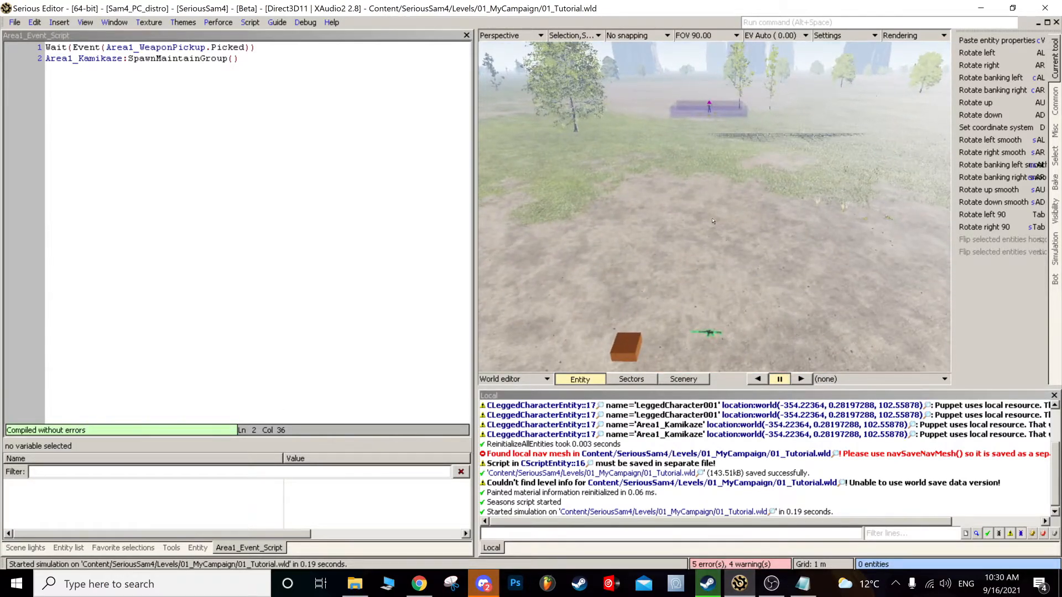
scroll(710, 236, "up", 2)
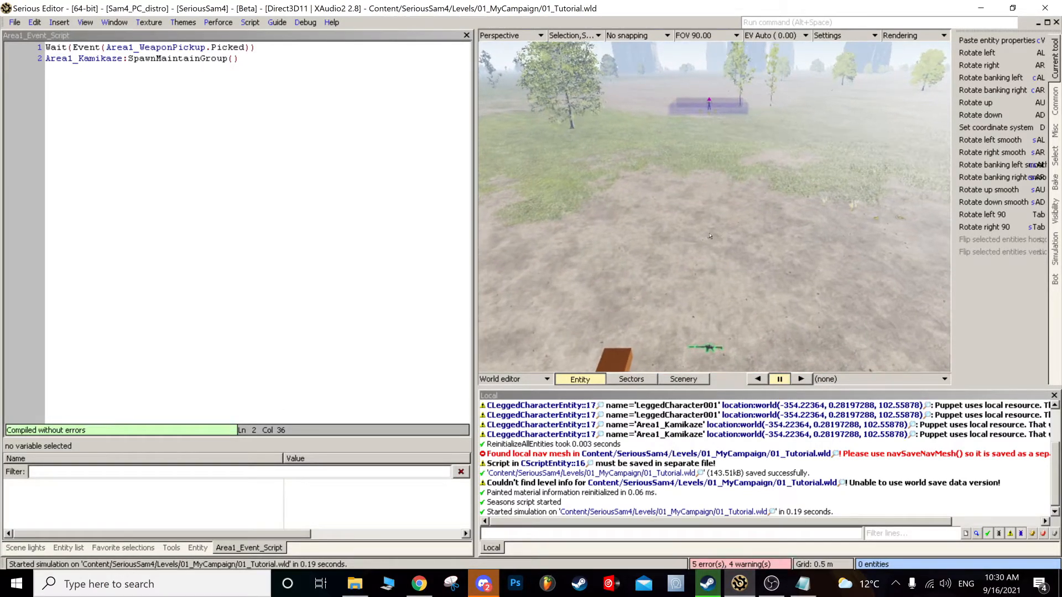
- Place a Static model entity from the Geometry category on the dirt patch beyond the weapon pickup
left_click(55, 495)
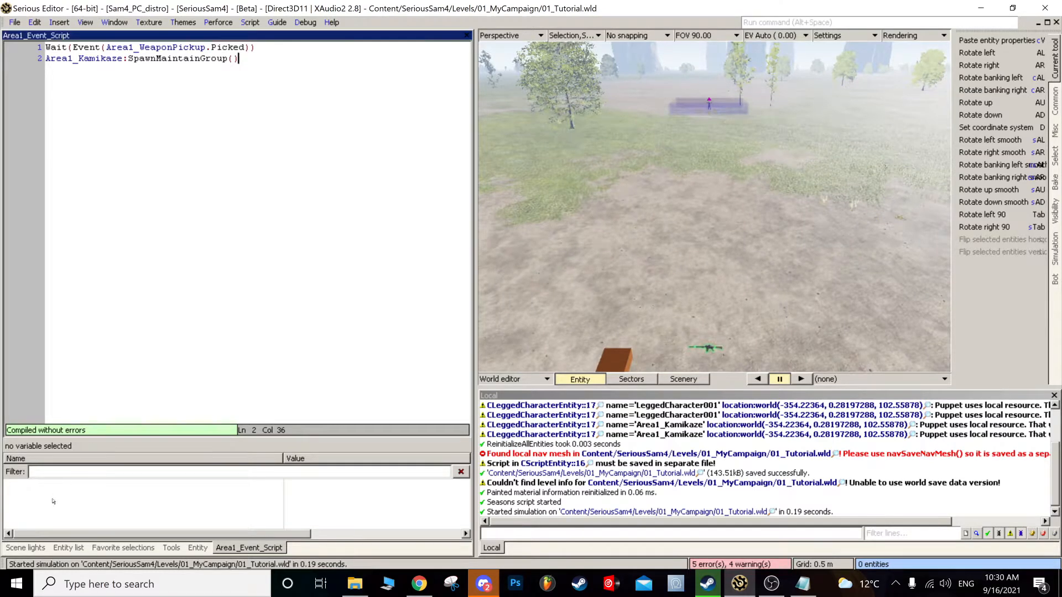
left_click(68, 547)
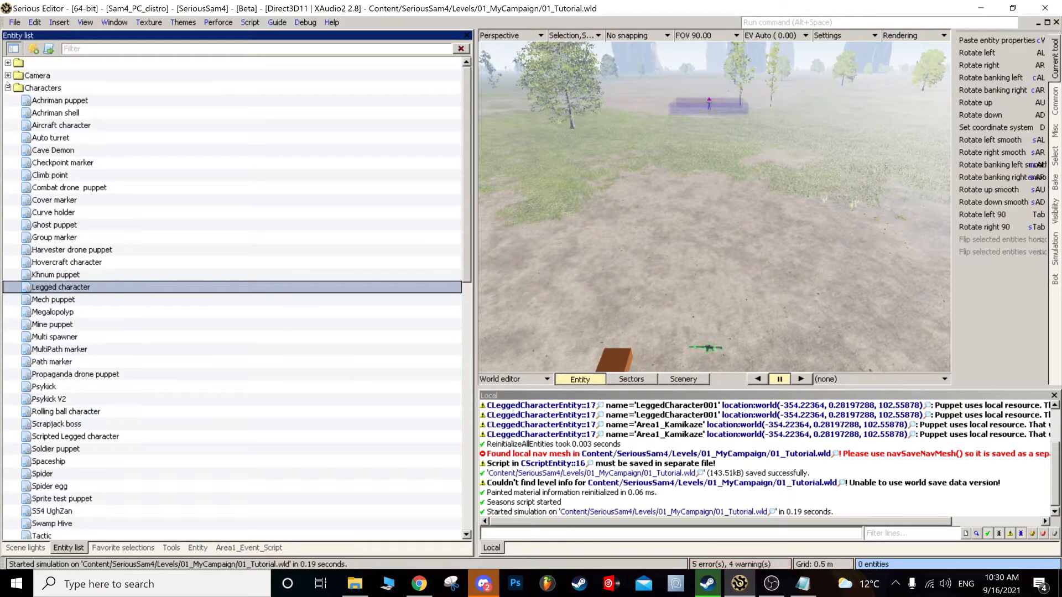
left_click(8, 88)
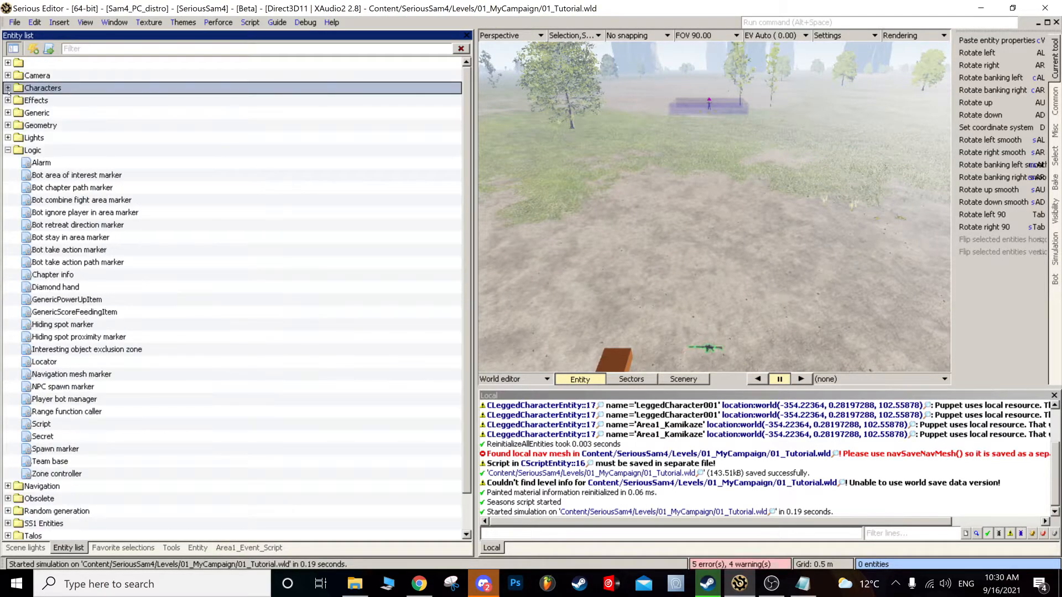
left_click(8, 150)
left_click(8, 125)
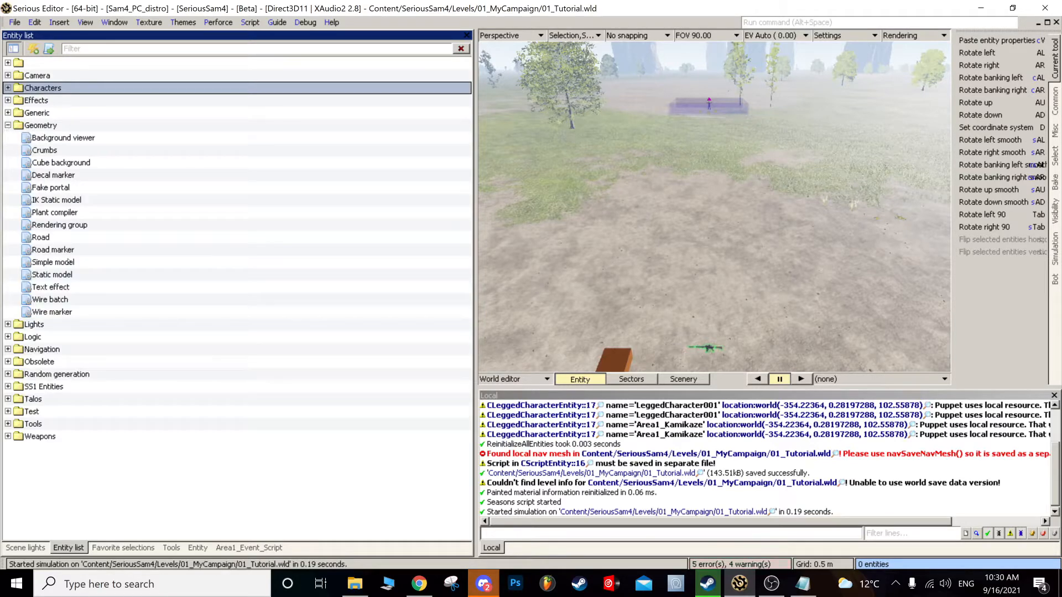
left_click(69, 274)
left_click_drag(68, 275, 671, 246)
- Browse for a model file for the placed static model and filter the available models by "castle"
left_click(197, 548)
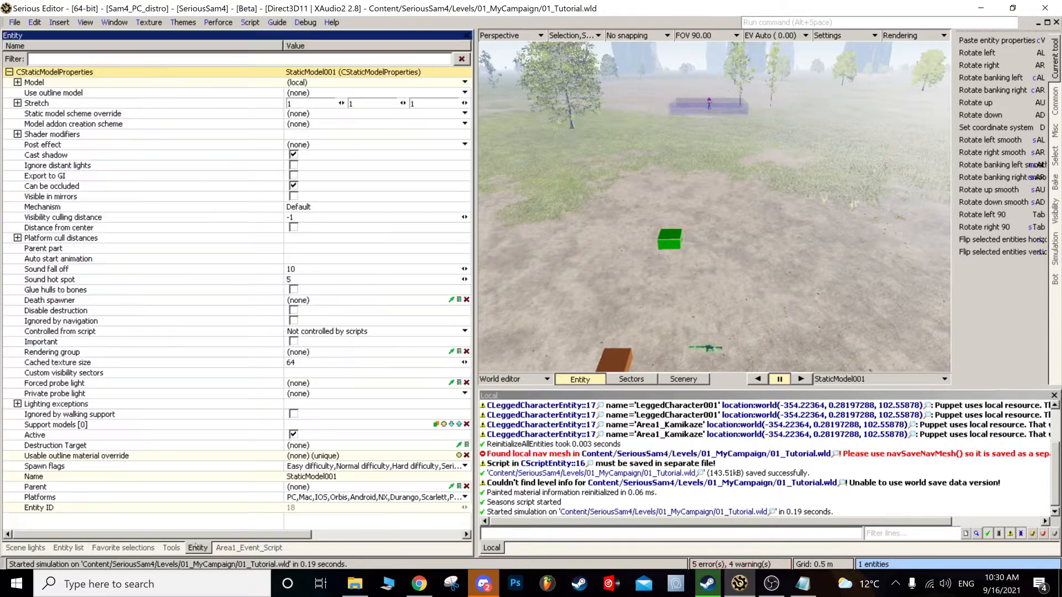
left_click(303, 88)
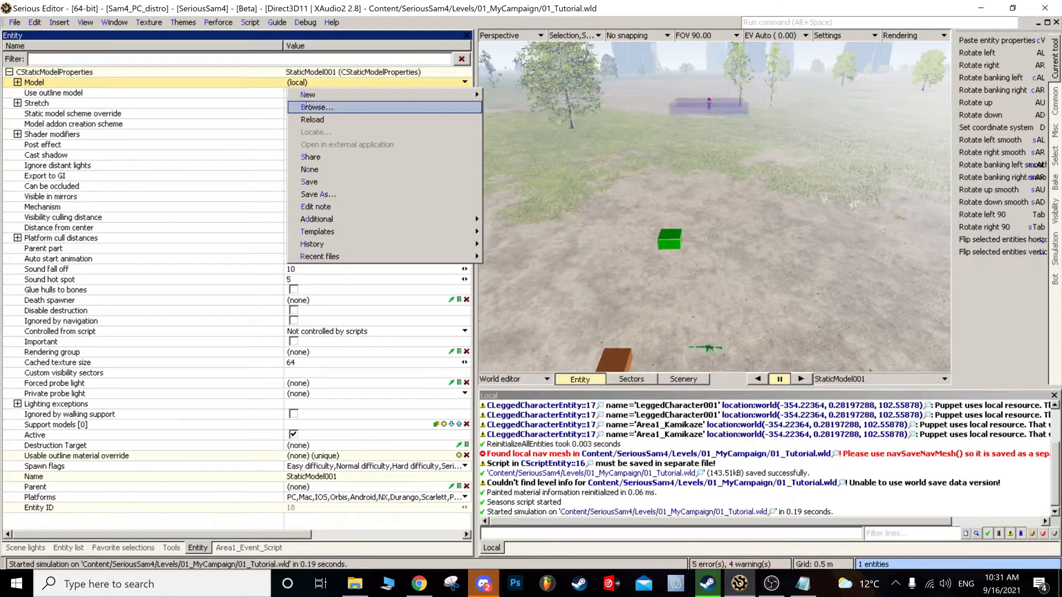
left_click(310, 105)
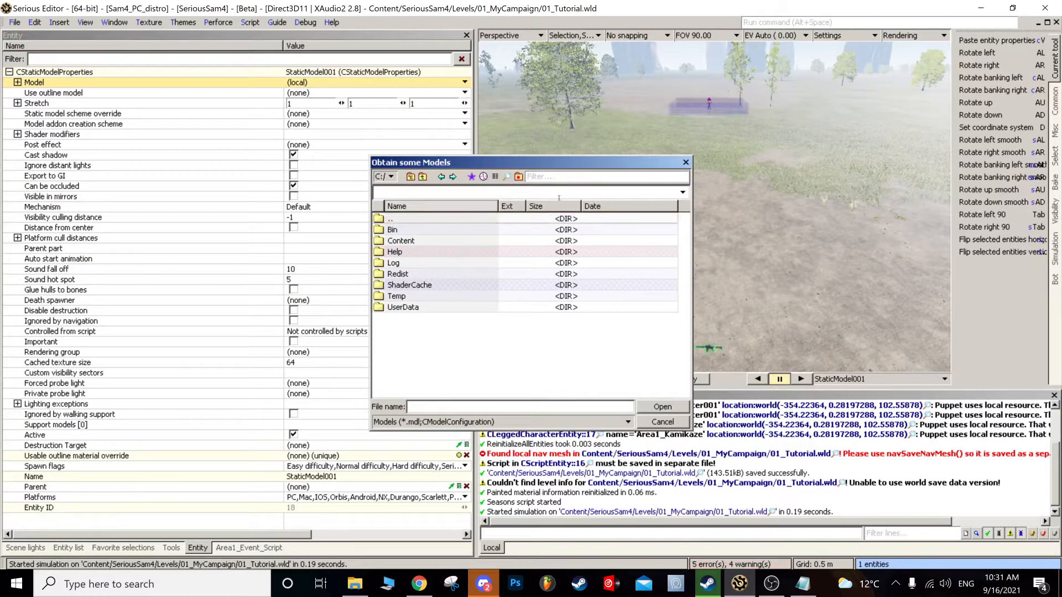
type("platform")
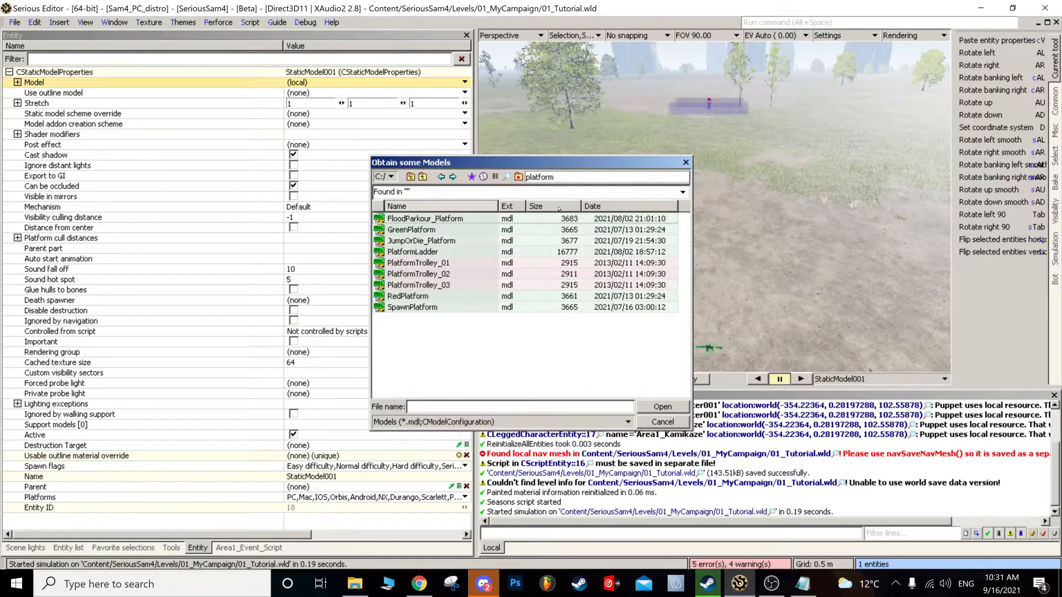
left_click(531, 274)
left_click_drag(556, 178, 526, 178)
type("castle")
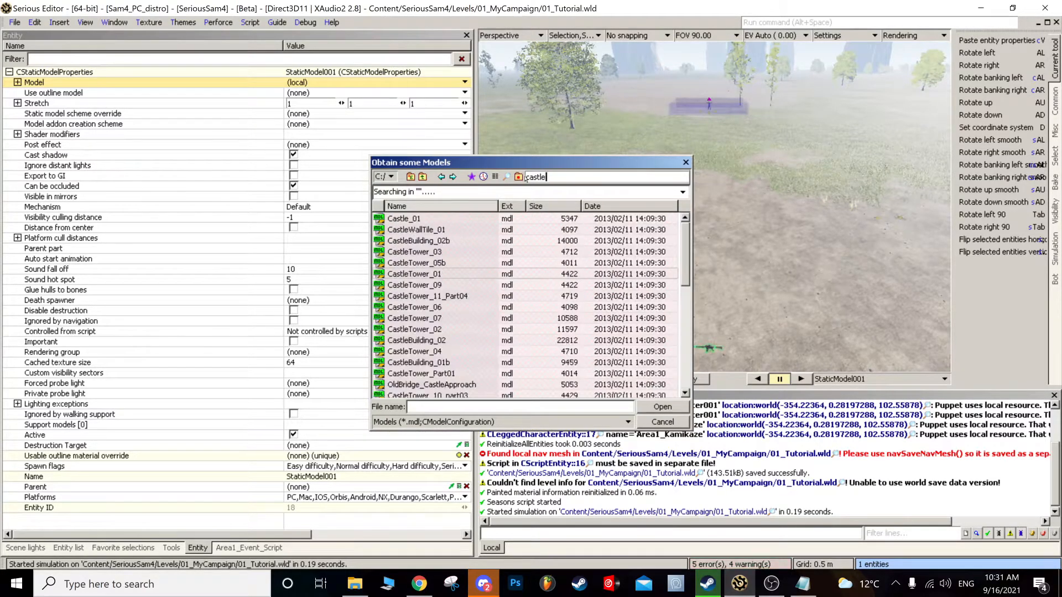
- Preview several castle models and assign CastleTower_Roof_02.mdl to the static model
scroll(493, 277, "down", 3)
scroll(494, 277, "up", 1)
left_click(438, 280)
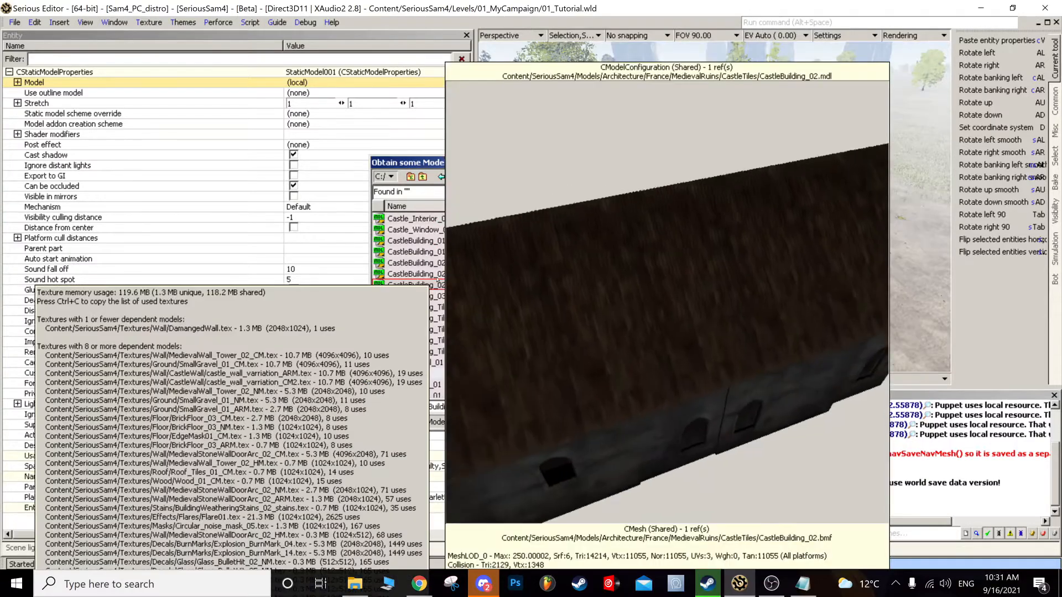
scroll(437, 285, "down", 2)
left_click(430, 302)
scroll(430, 302, "down", 5)
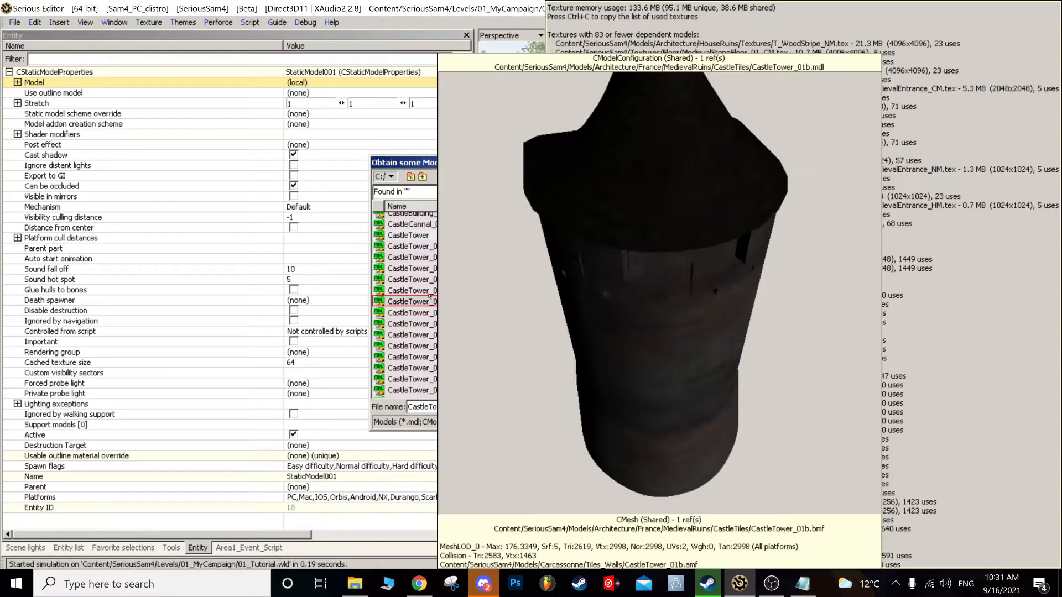
scroll(431, 297, "down", 5)
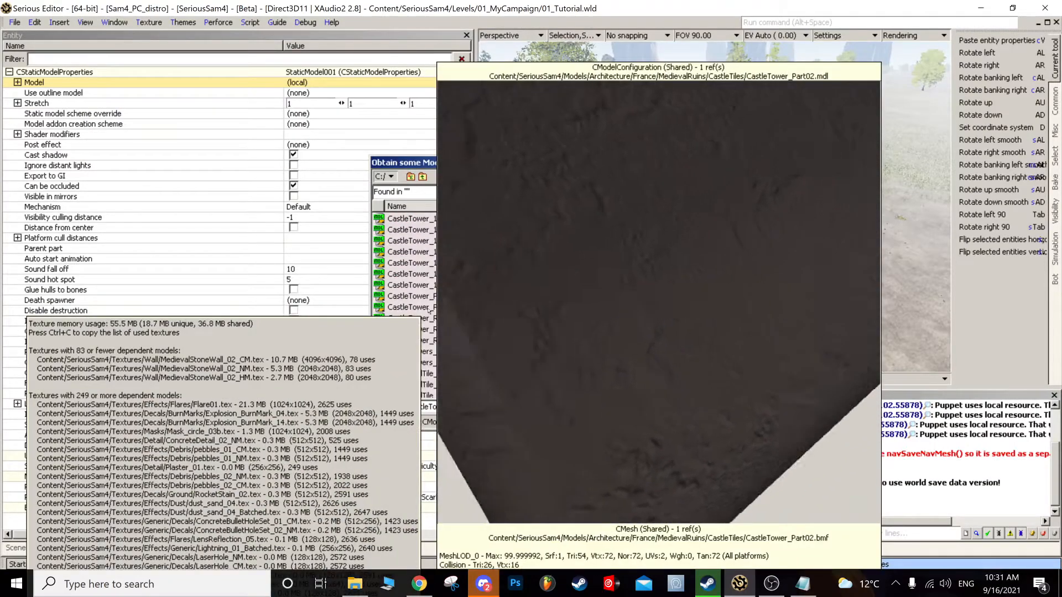
mouse_move(432, 329)
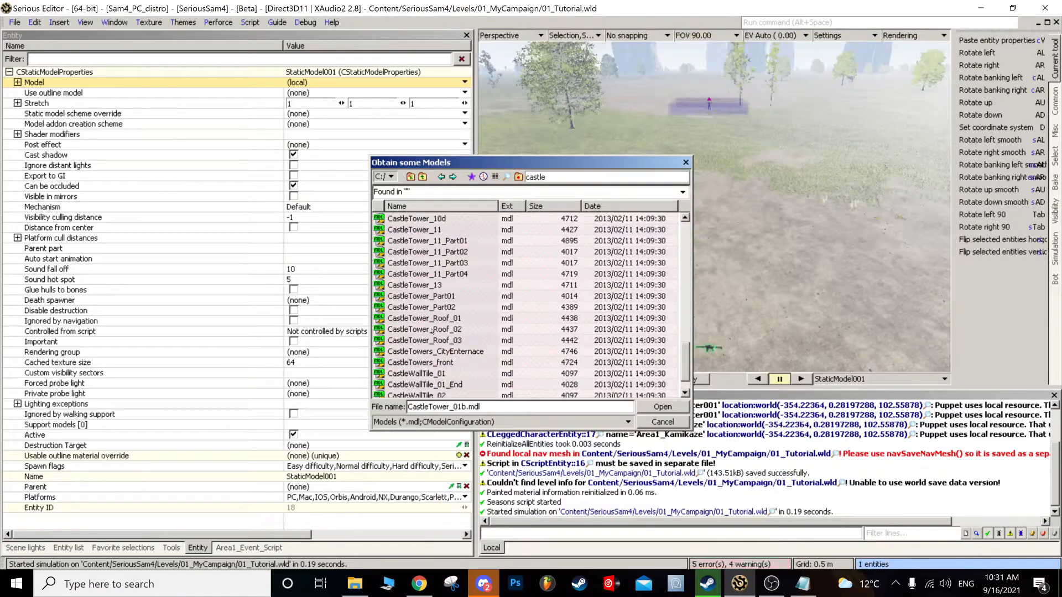
double_click(431, 330)
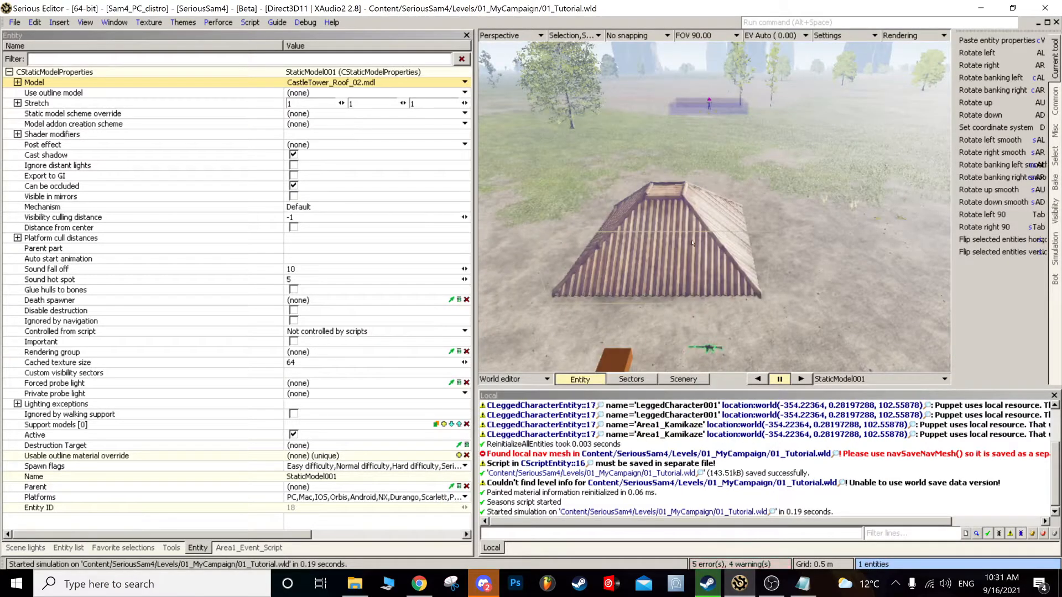
- Flatten the roof model to a vertical stretch of about 0.24 and reposition it on the dirt beyond the weapon pickup
left_click(692, 244)
left_click_drag(677, 258, 669, 217)
key("Escape")
right_click_drag(669, 217, 713, 231)
key("ctrl+z")
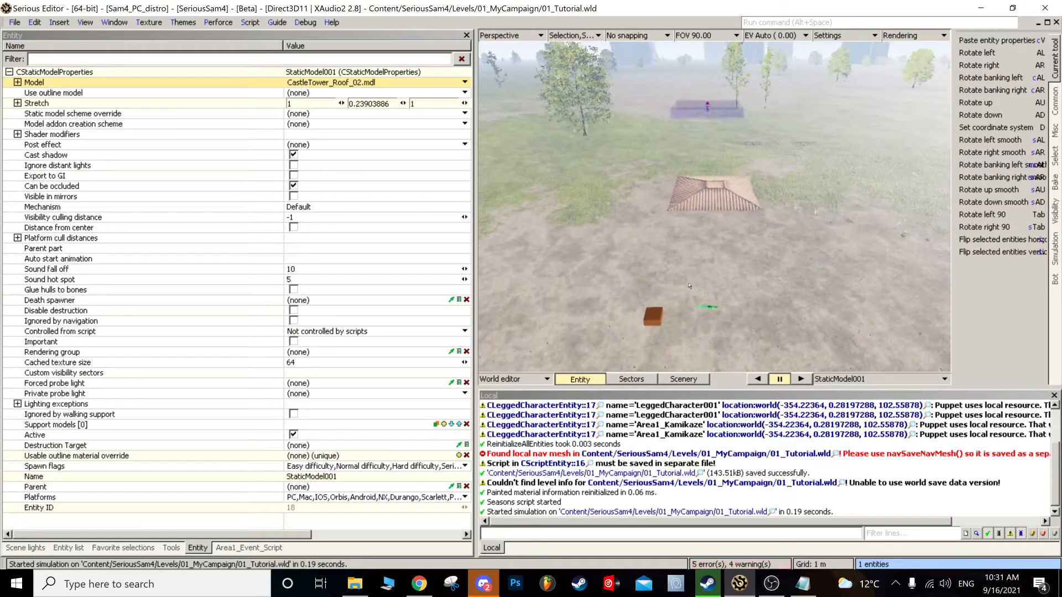
- Open Area1_Event_Script and start line 3 below the SpawnMaintainGroup() call with "Wait(All(Events("
double_click(540, 191)
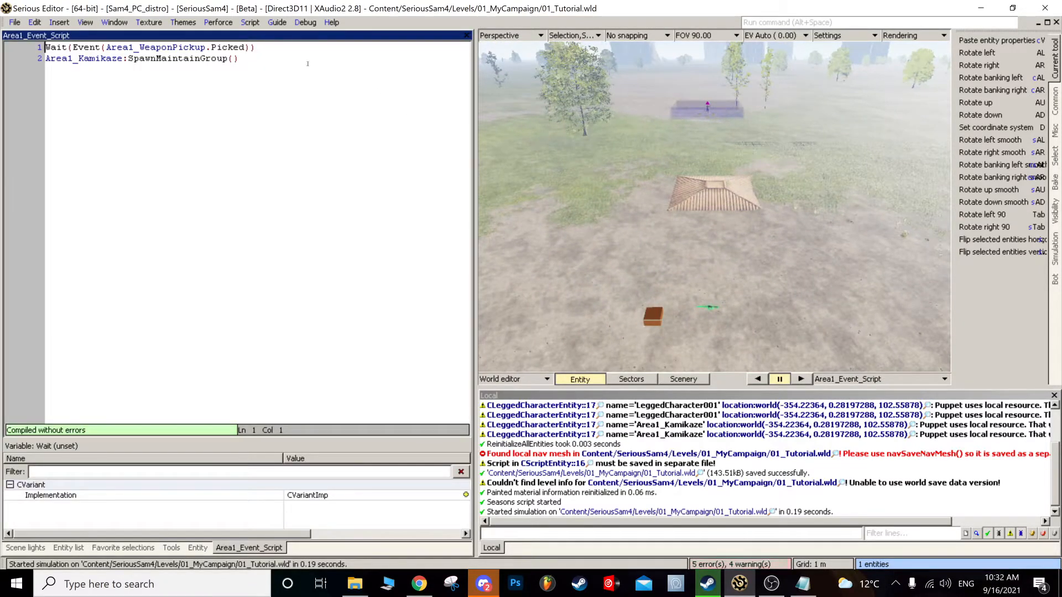
left_click(289, 63)
key("Return")
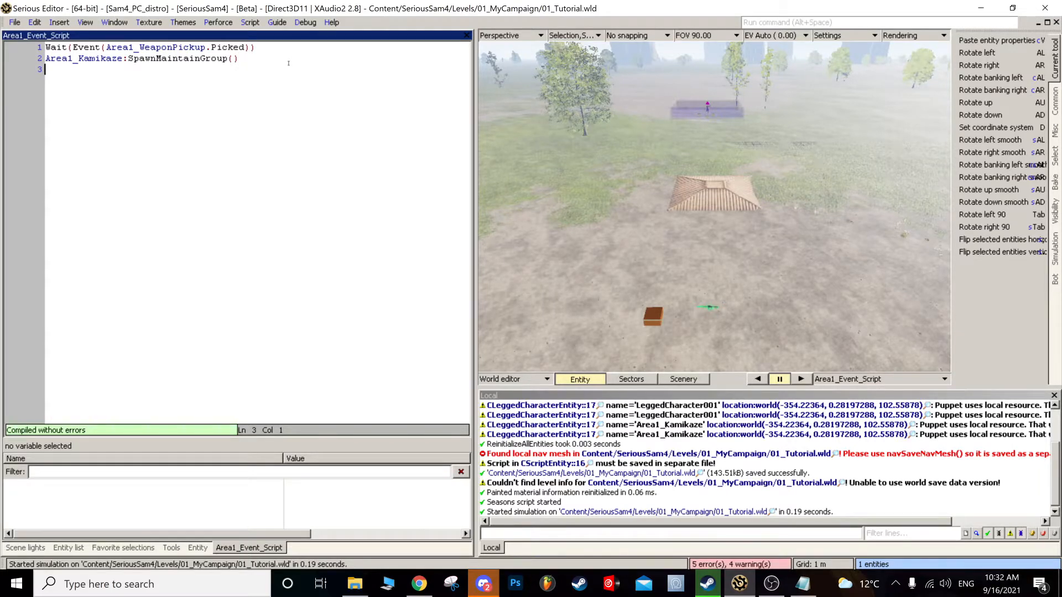
type("Wait(All(Events(")
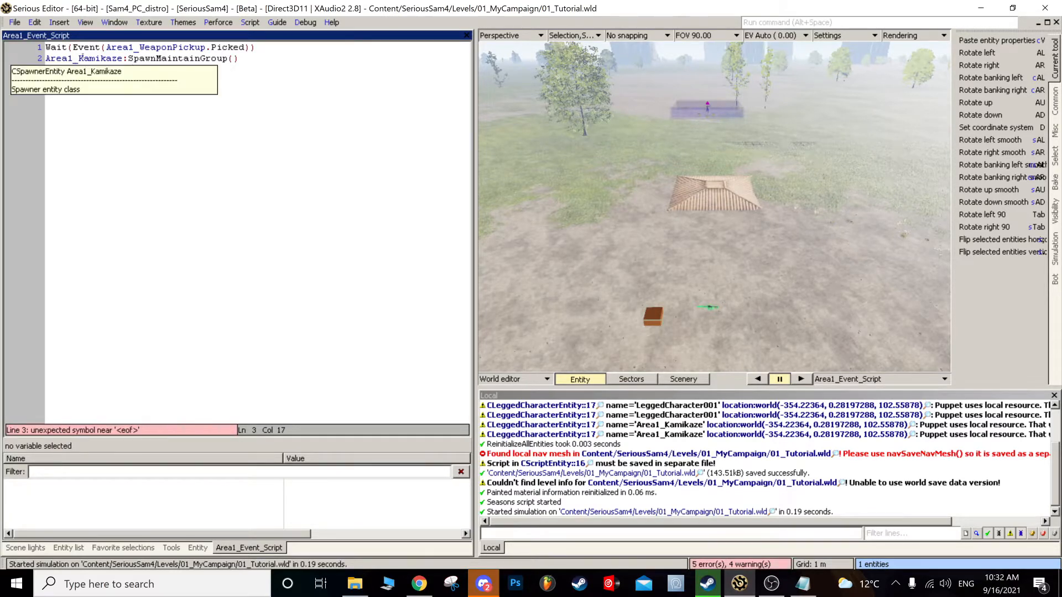
double_click(83, 58)
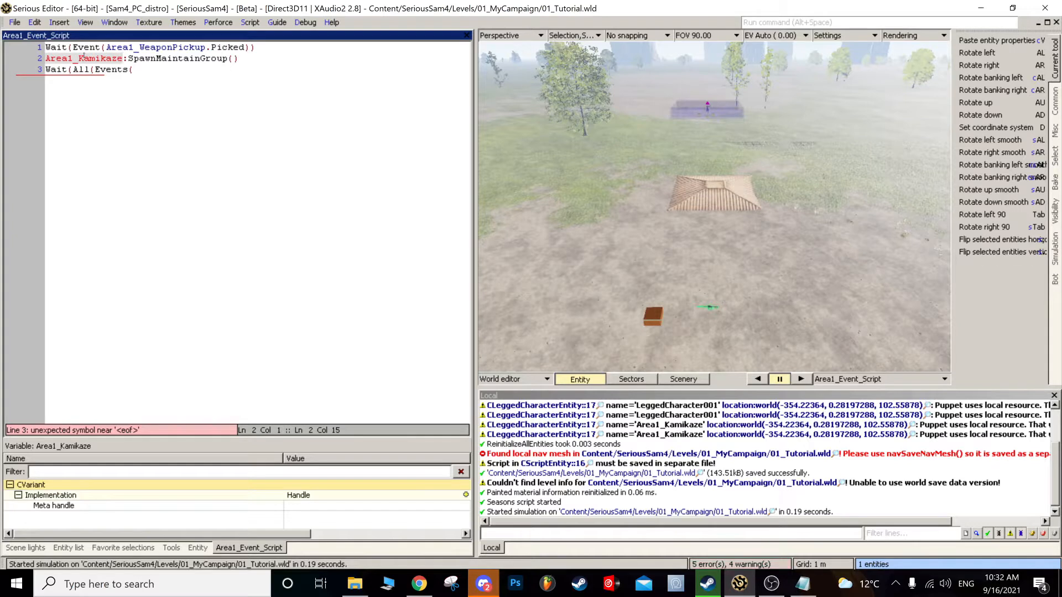
left_click(140, 70)
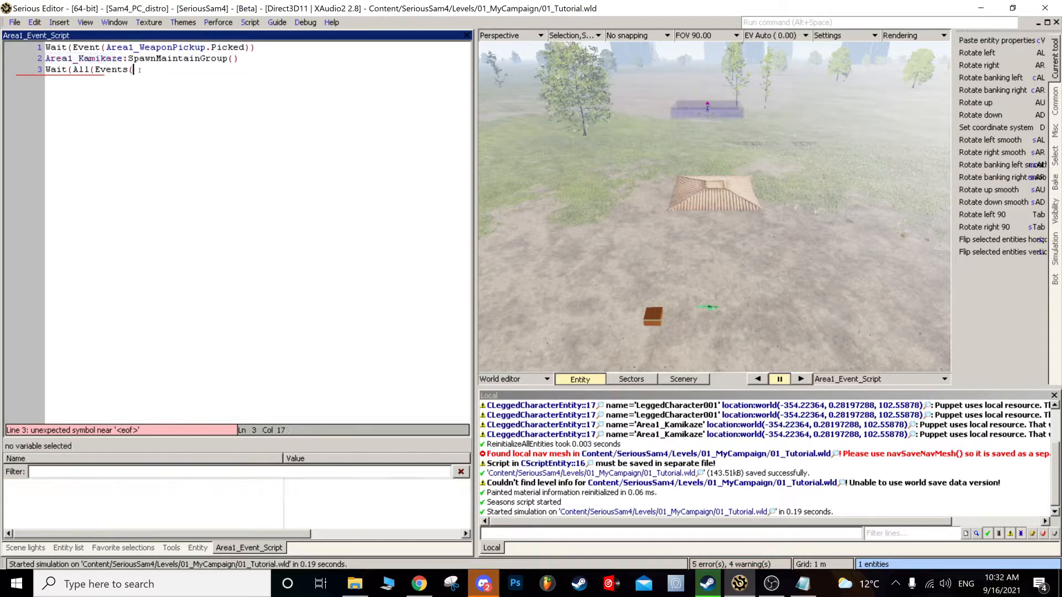
- Replace "All(Events(" on line 3 with "Event("
left_click_drag(134, 69, 72, 70)
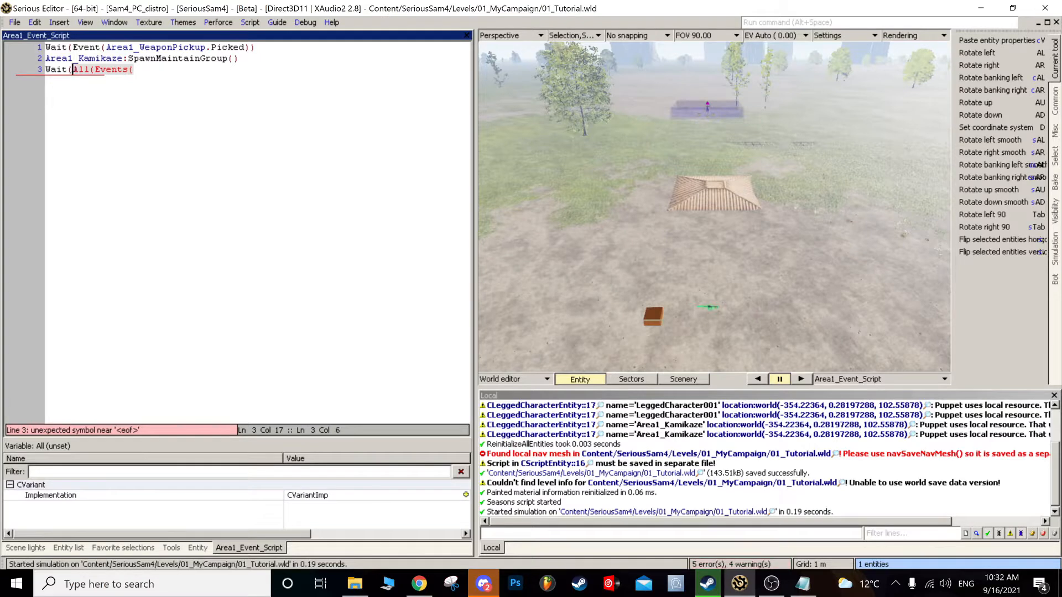
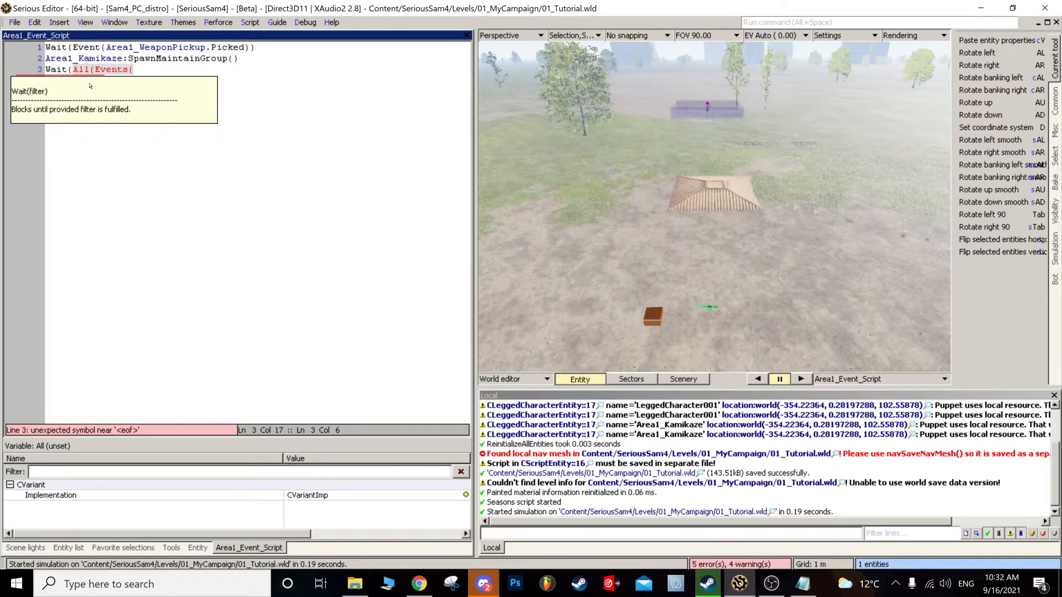
key("BackSpace")
type("Event")
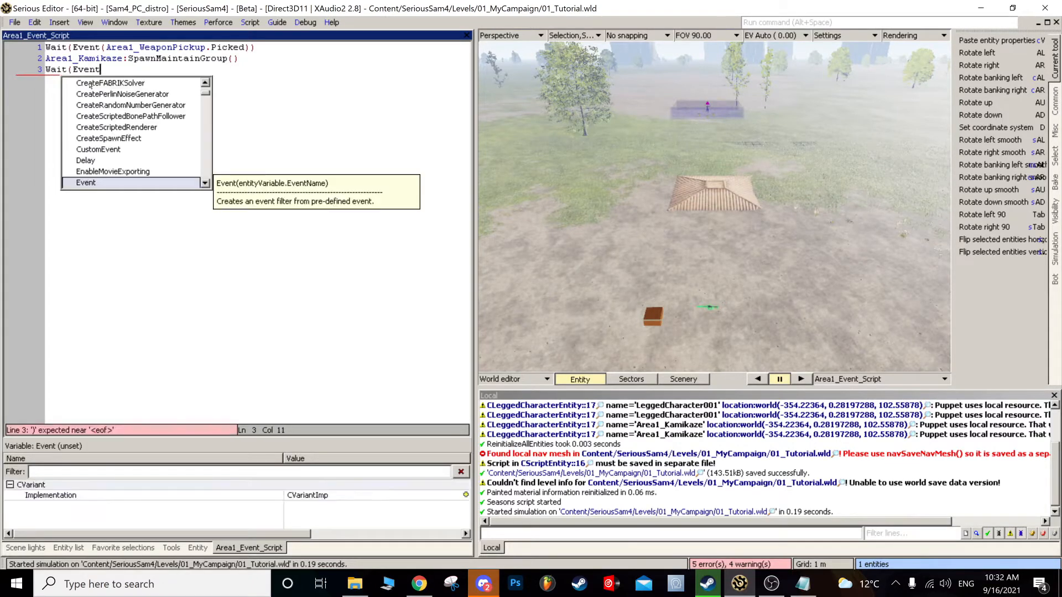
type("(")
- Complete line 3 with the Area1_Kamikaze.AllKilled event and two closing parentheses
double_click(91, 57)
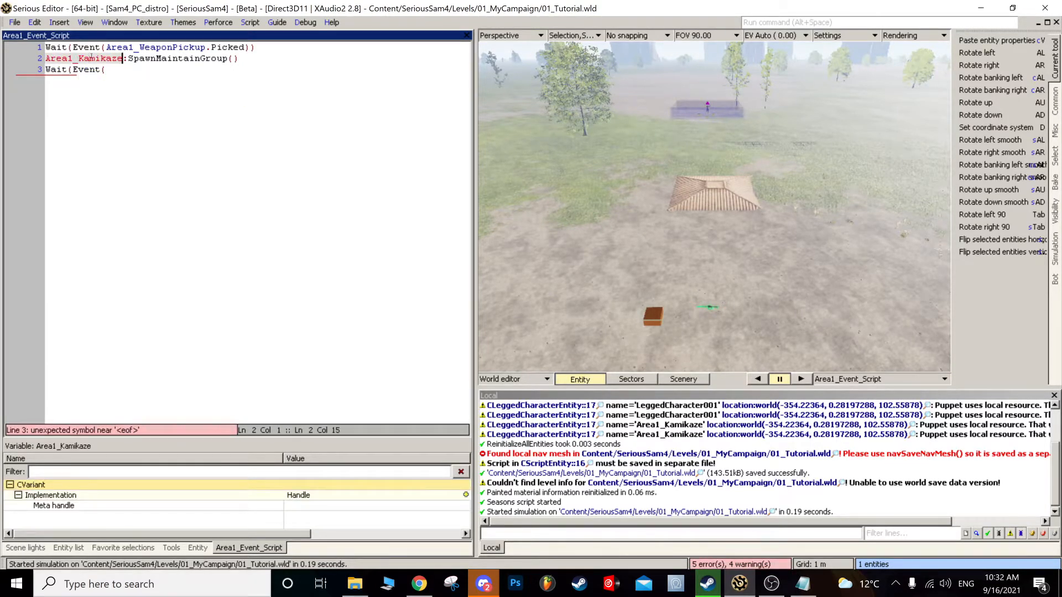
key("ctrl+c")
left_click(105, 69)
key("ctrl+v")
type(".")
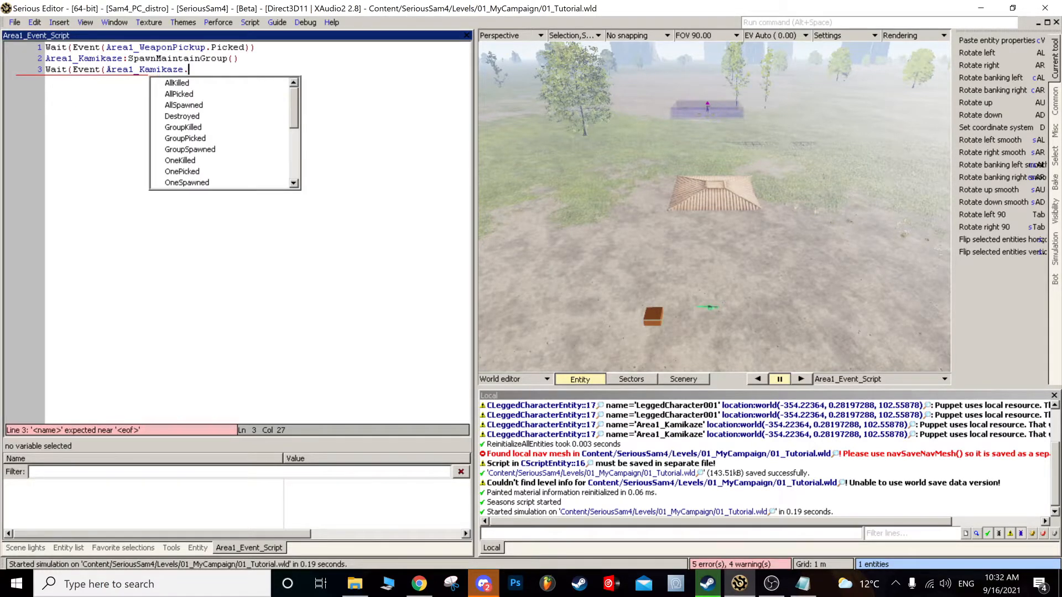
key("Return")
type("))")
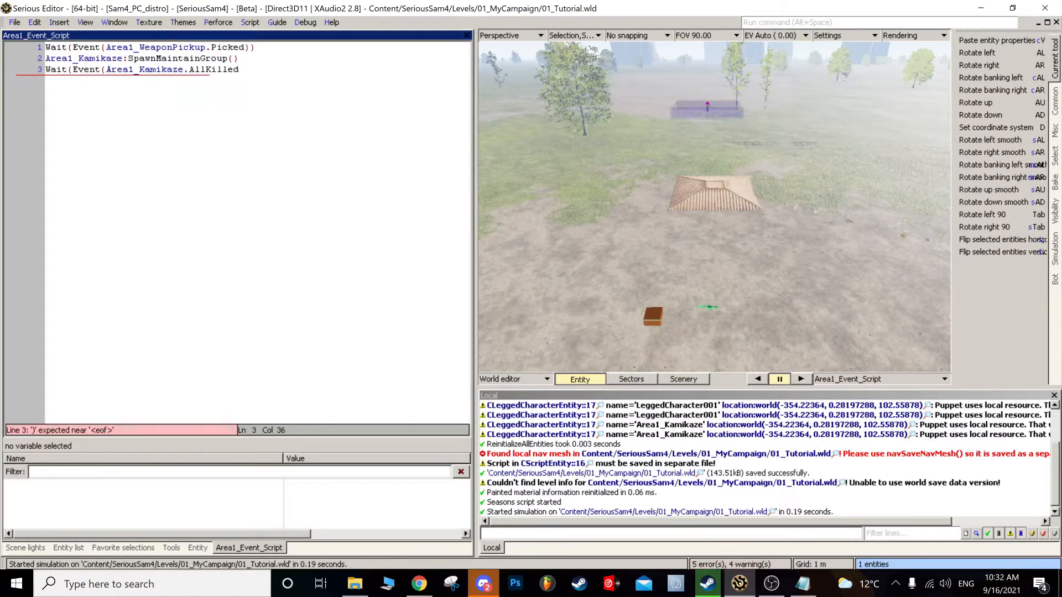
type(")")
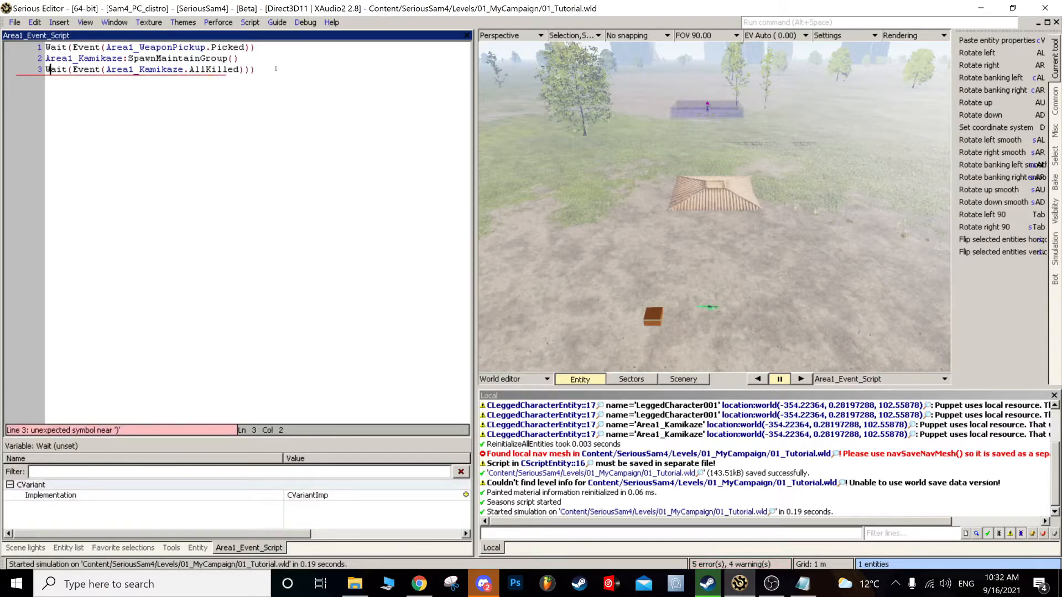
key("BackSpace")
- Review the Area1_Kamikaze lines and add an empty line 4 at the end of the script
left_click(49, 70)
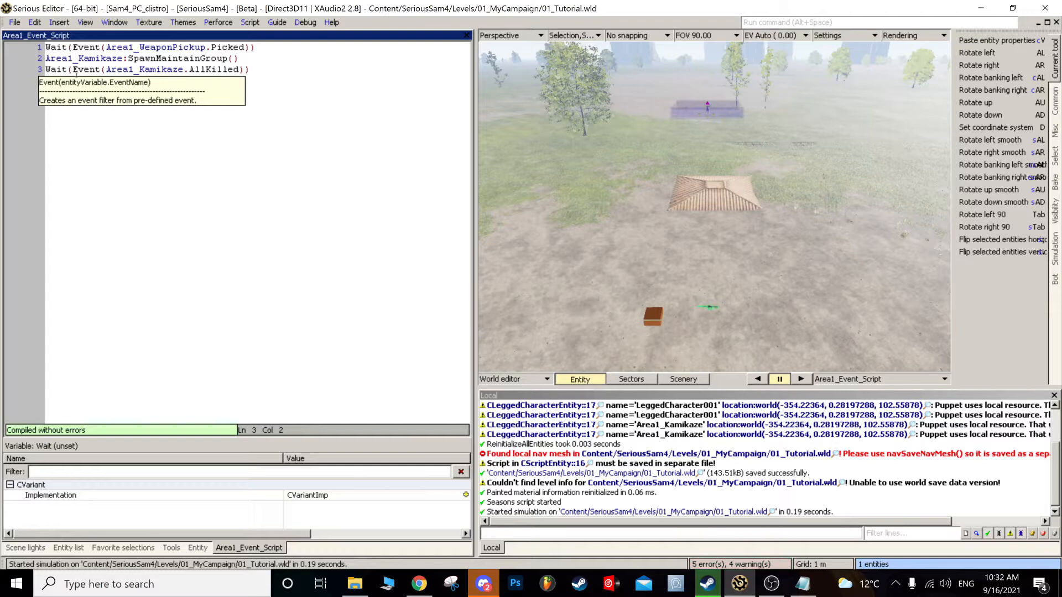
left_click_drag(45, 59, 117, 58)
left_click(117, 58)
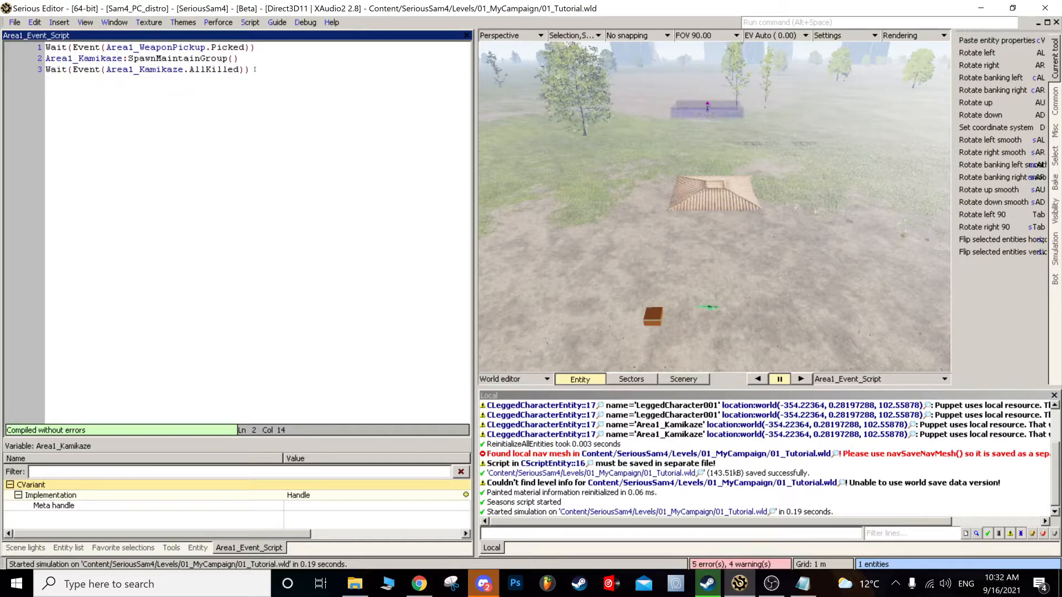
left_click(254, 69)
key("Return")
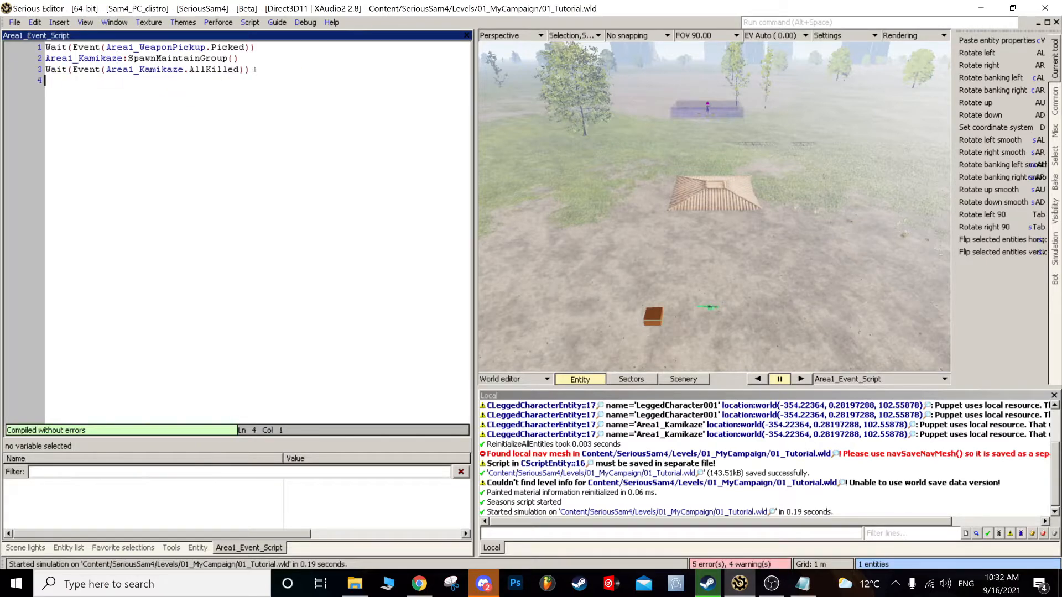
- Set the roof model's Controlled from script property to Game scripting
right_click_drag(704, 195, 708, 209)
left_click(703, 187)
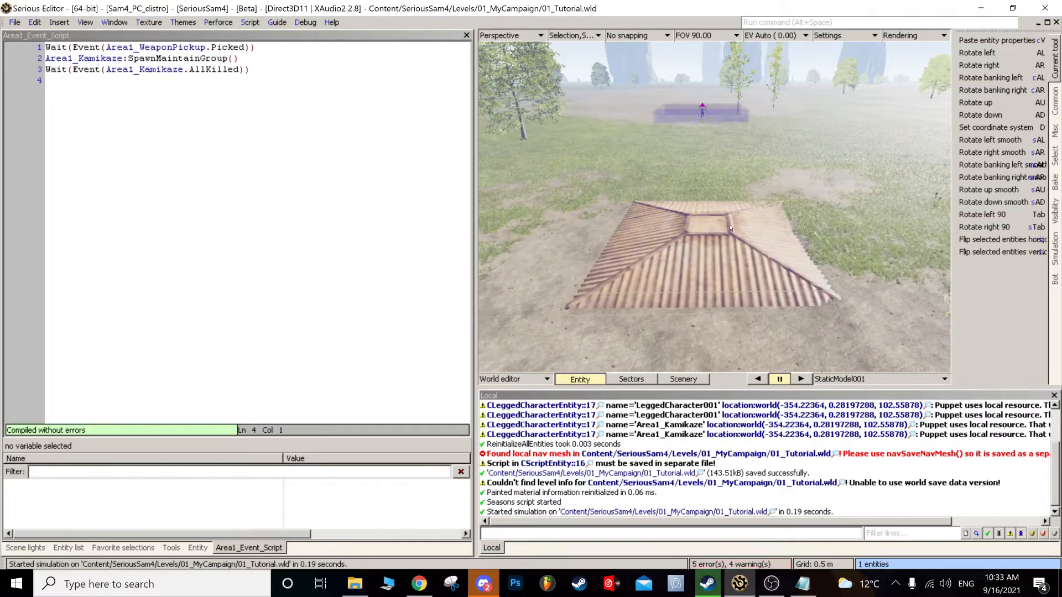
left_click(333, 392)
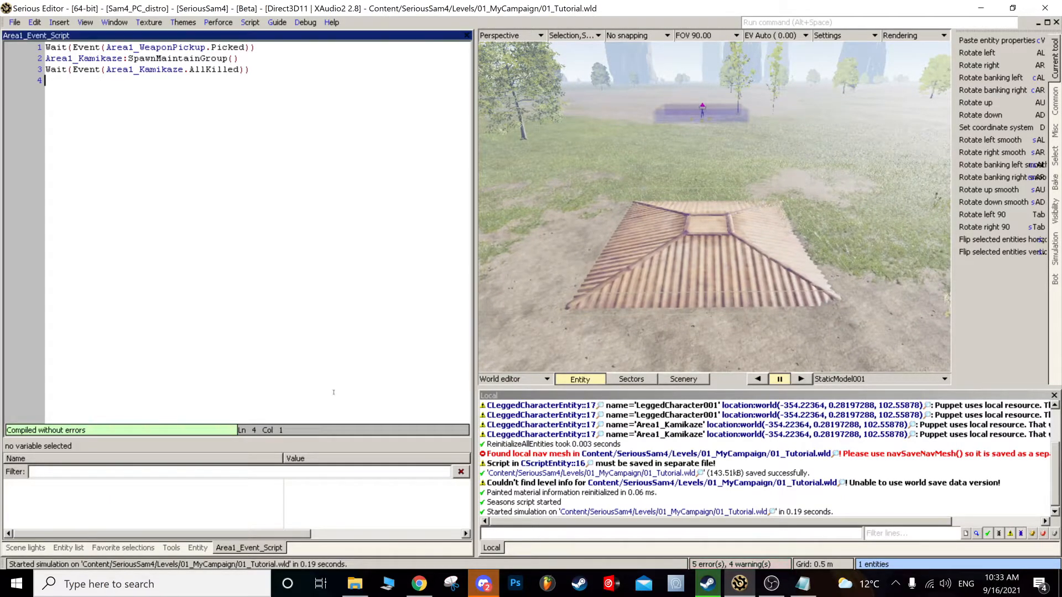
left_click(198, 547)
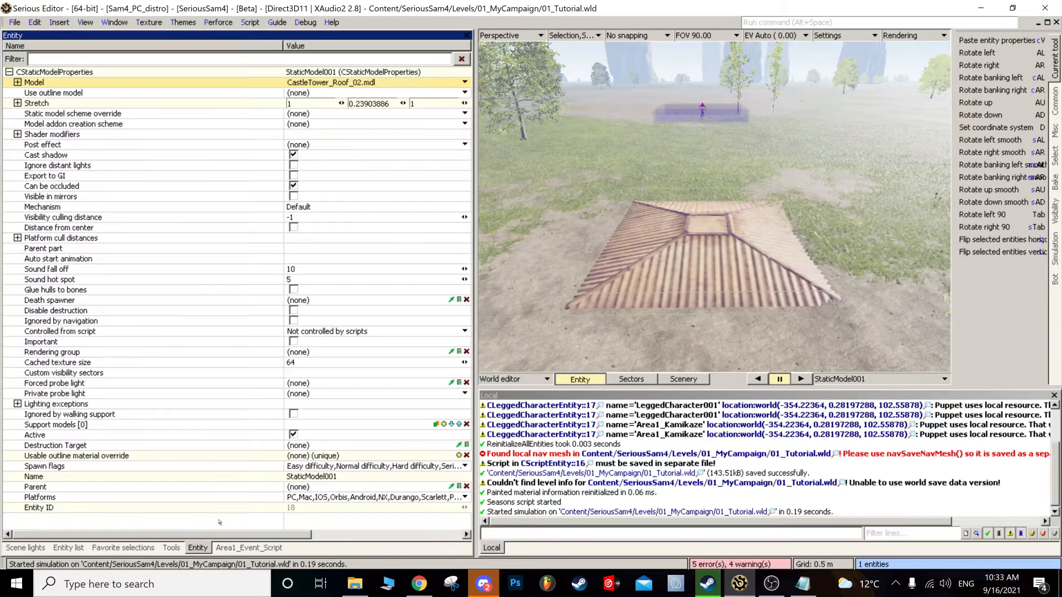
left_click(63, 332)
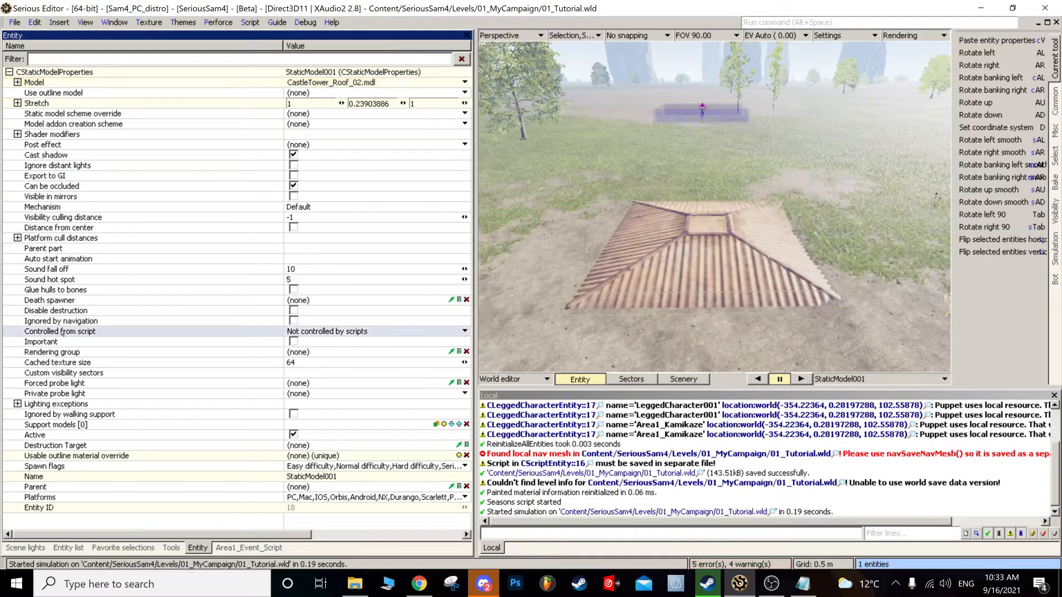
left_click(309, 333)
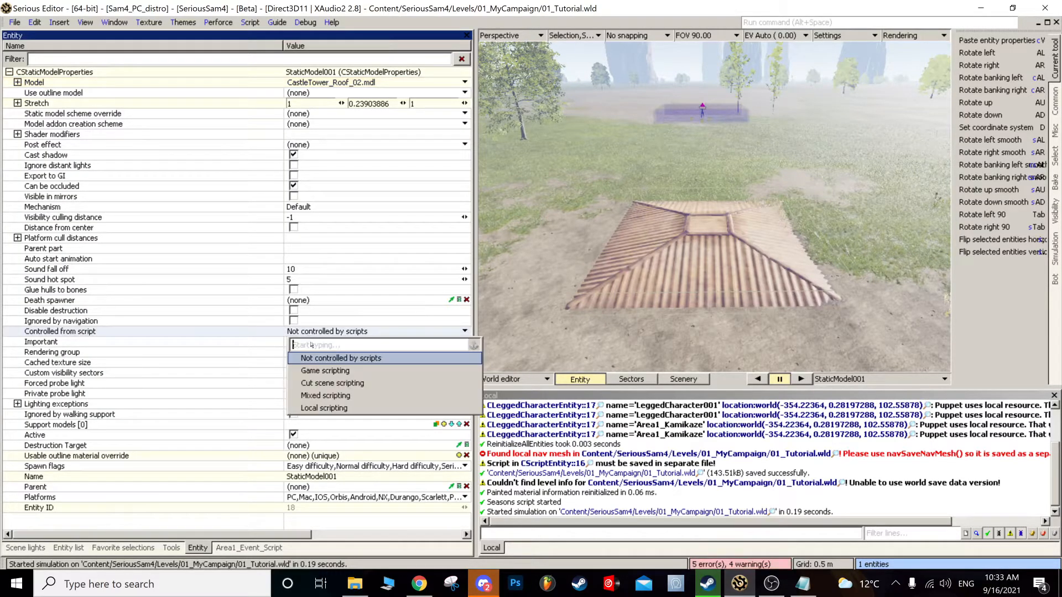
left_click(316, 371)
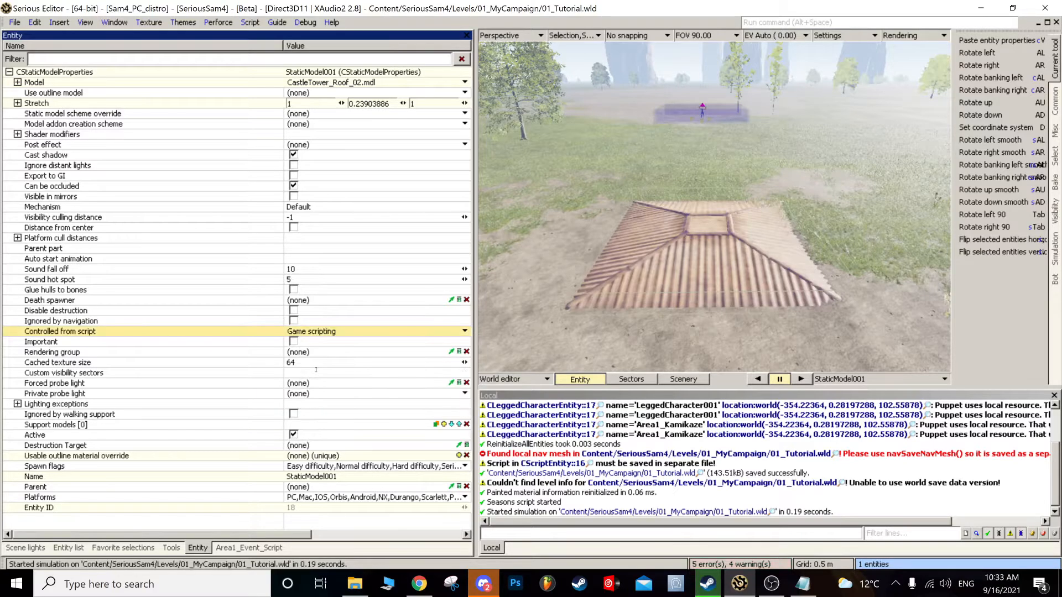
- Rename the roof static model as Area1_End_Model
left_click(349, 478)
left_click(332, 477)
type("Area1")
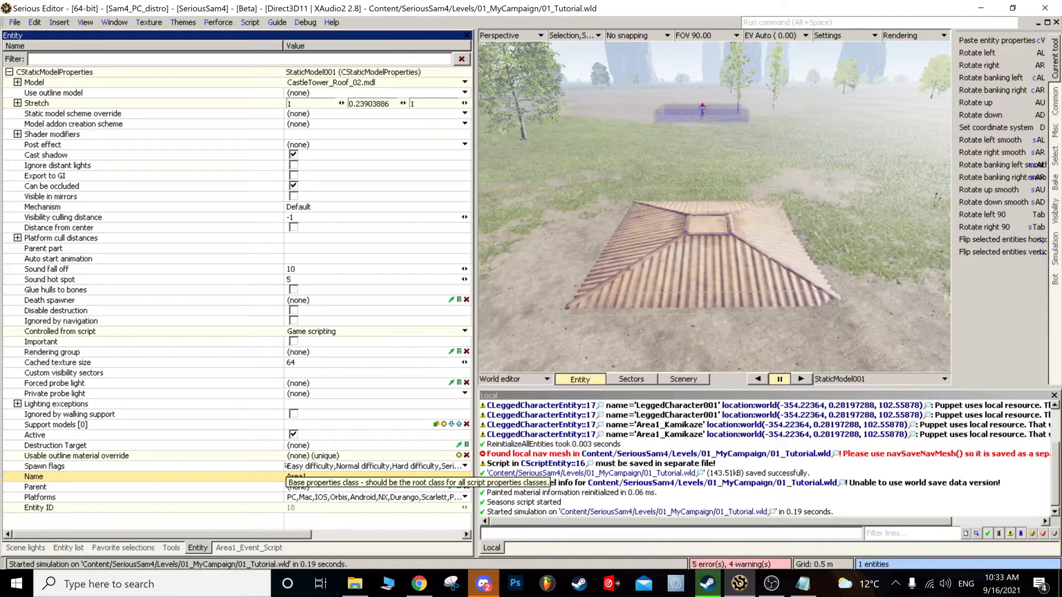
type("_End_Model")
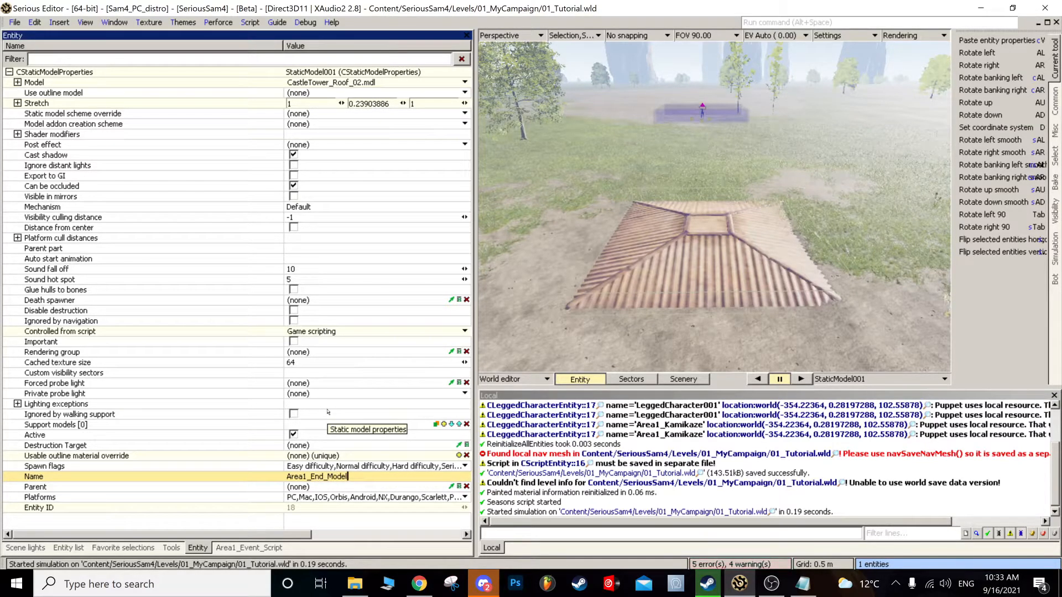
left_click(736, 235)
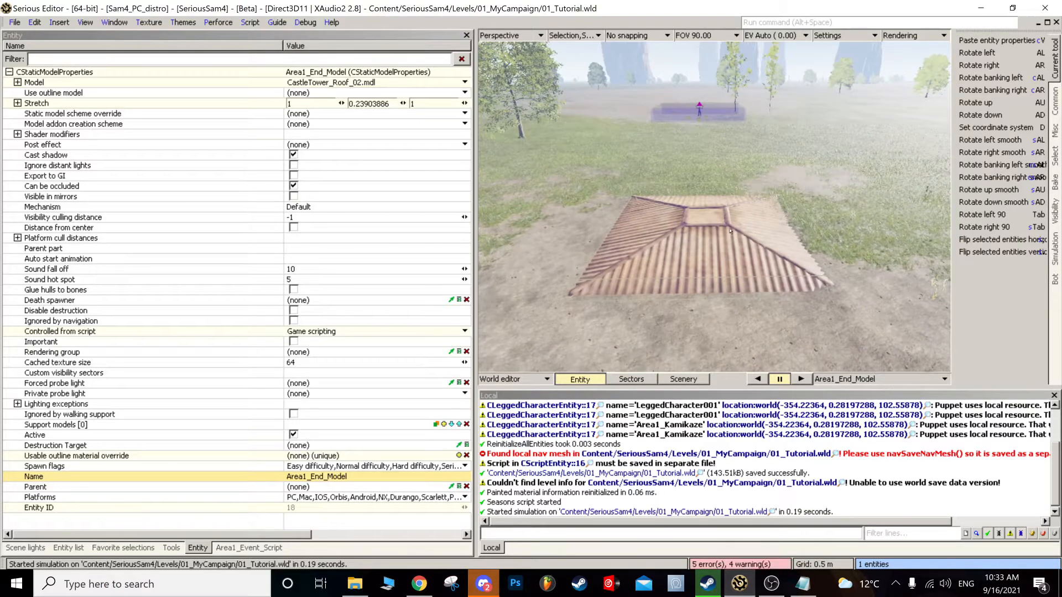
- Insert an empty first line in Area1_Event_Script and add a reference to the roof model, Area1_End_Model, on it
left_click(273, 548)
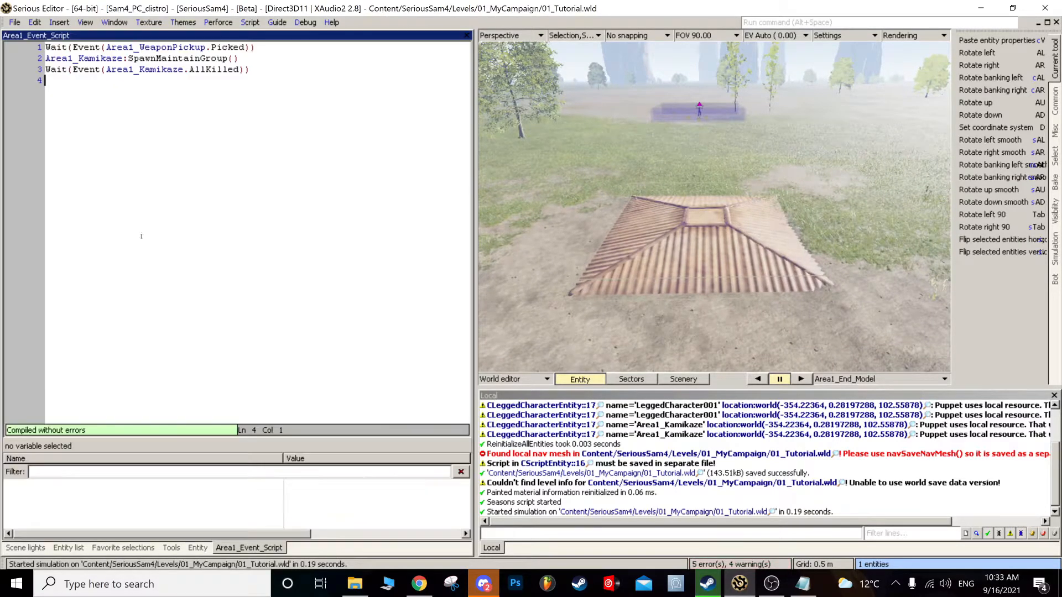
key("Return")
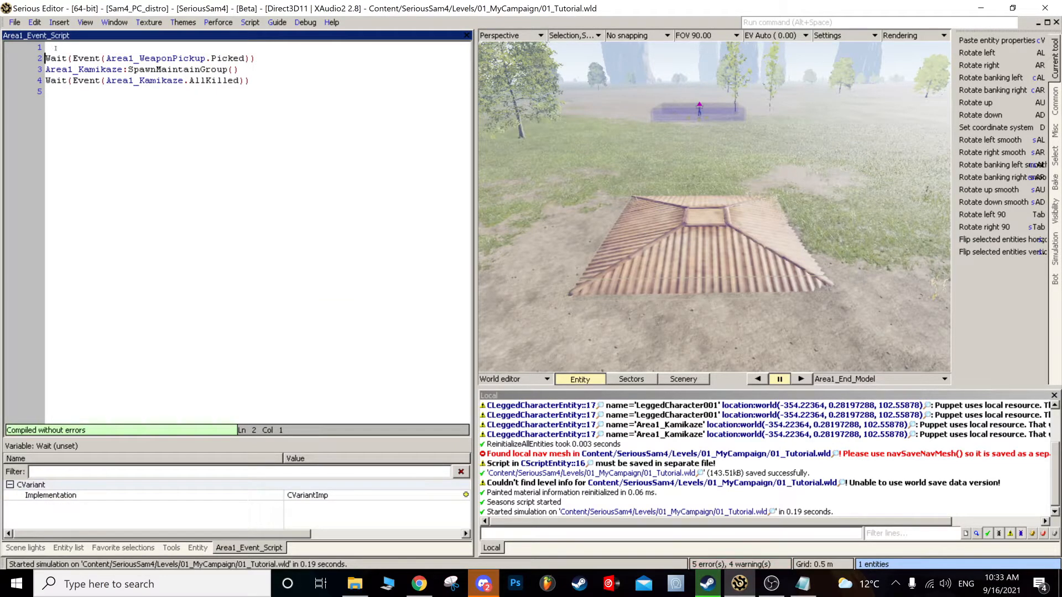
left_click(55, 48)
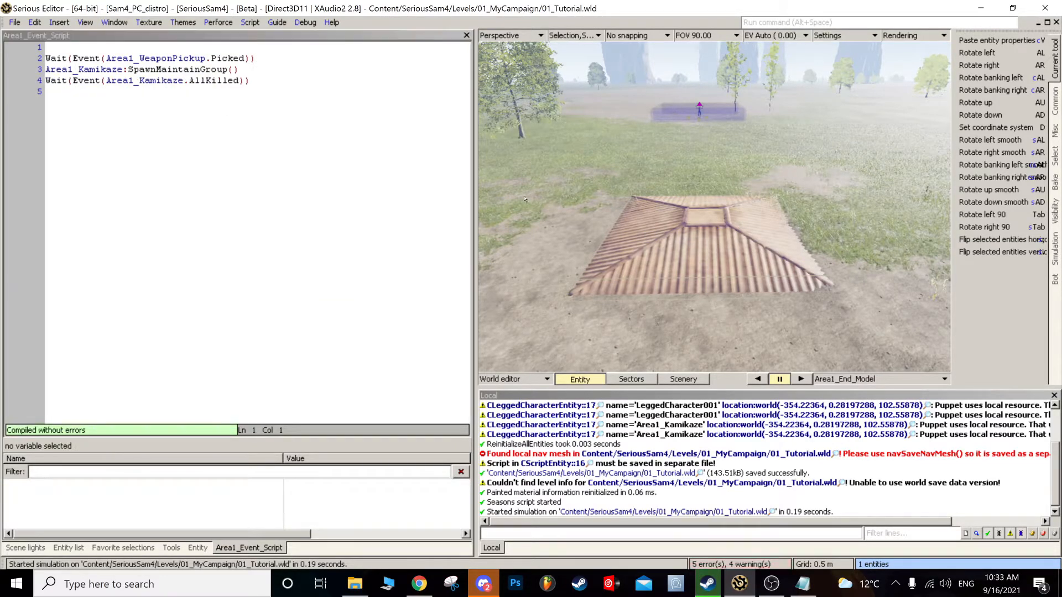
left_click(653, 253)
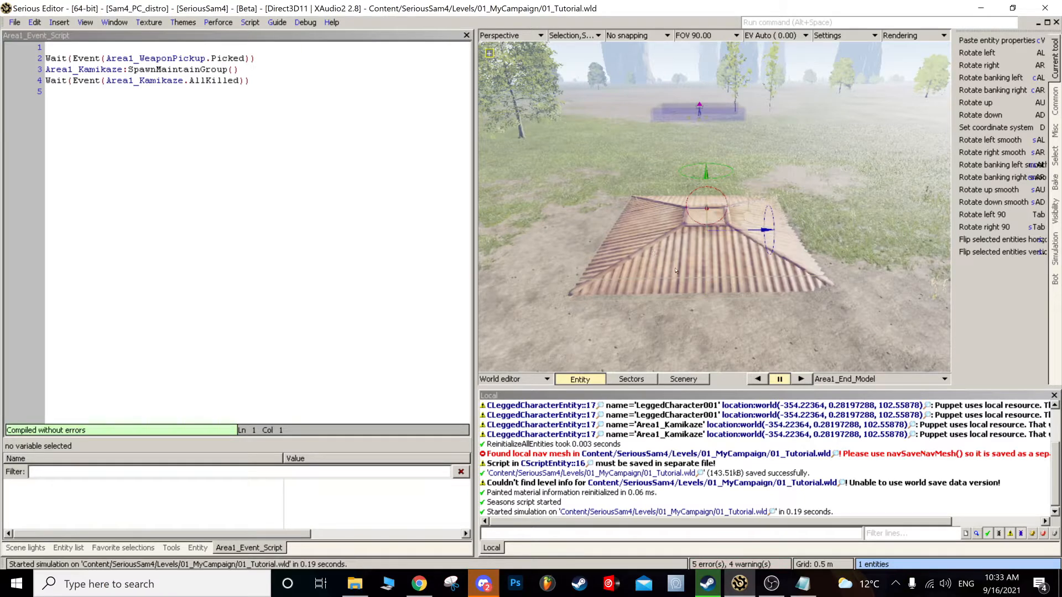
left_click_drag(669, 272, 95, 50)
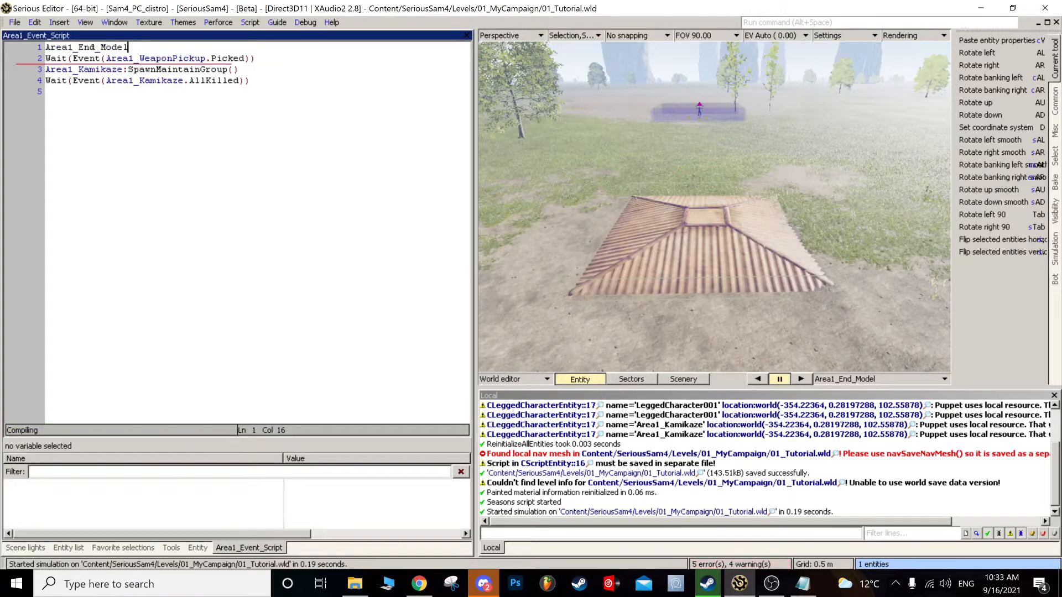
- Complete line 1 of the script as Area1_End_Model:Disappear(), picking the function from the model's available functions
type(":")
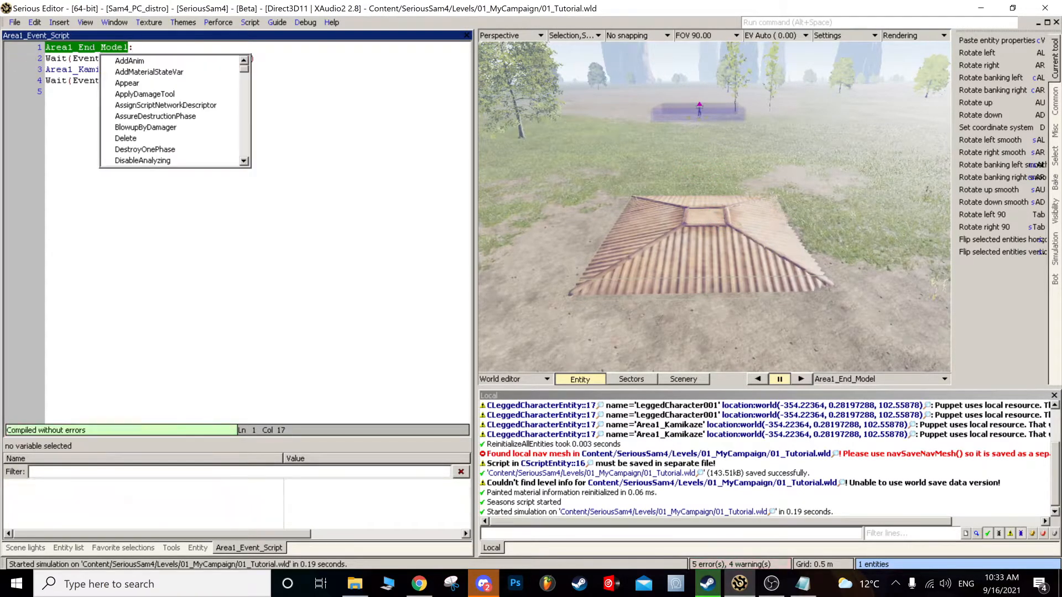
key("Down")
key("Down")
key("Down")
key("Down")
key("Down")
key("Down")
key("Down")
key("Down")
key("Down")
key("Down")
key("Down")
key("Down")
key("Down")
key("Down")
key("Down")
key("Down")
key("Down")
key("Down")
key("Down")
key("Down")
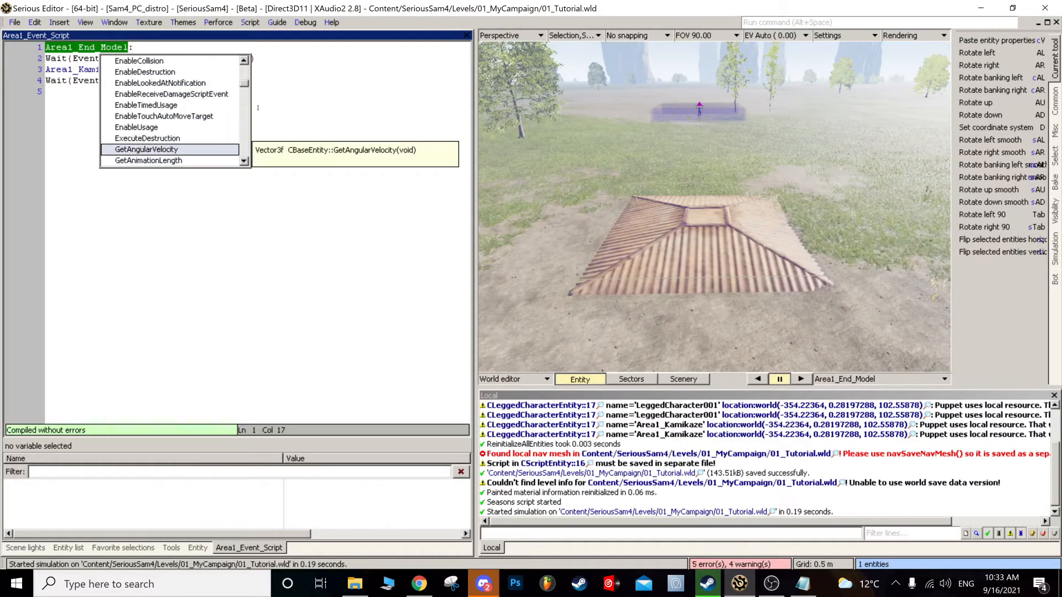
key("Up")
key("Up")
key("Up")
key("Up")
key("Up")
key("Up")
key("Up")
key("Up")
key("Up")
key("Up")
key("Up")
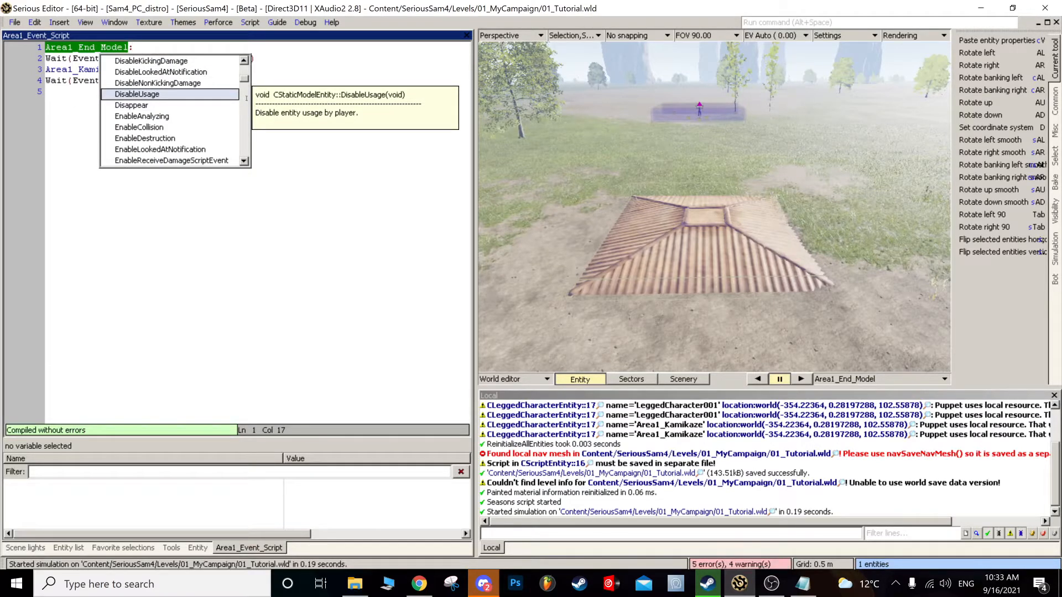
key("Down")
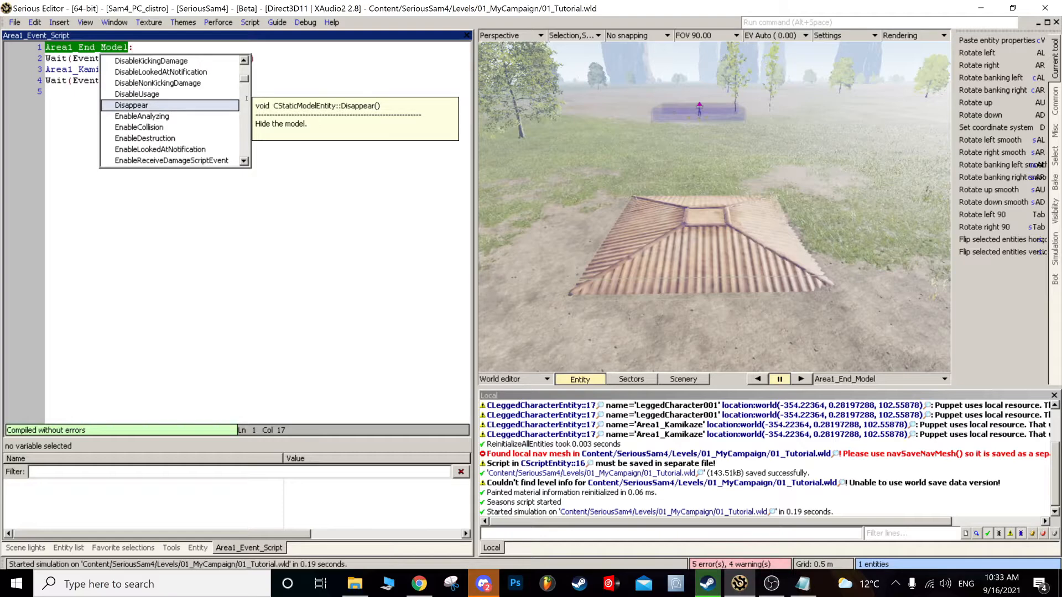
key("Return")
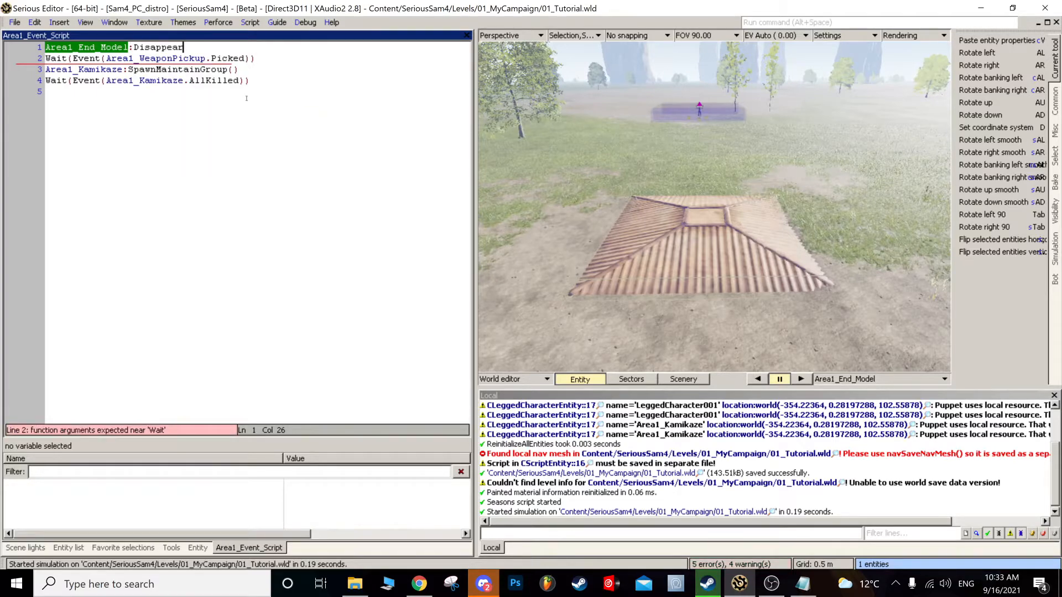
type("()")
- Add Area1_End_Model:Appear() as line 5, after the wait for all Kamikazes being killed
left_click(257, 81)
double_click(115, 48)
key("ctrl+c")
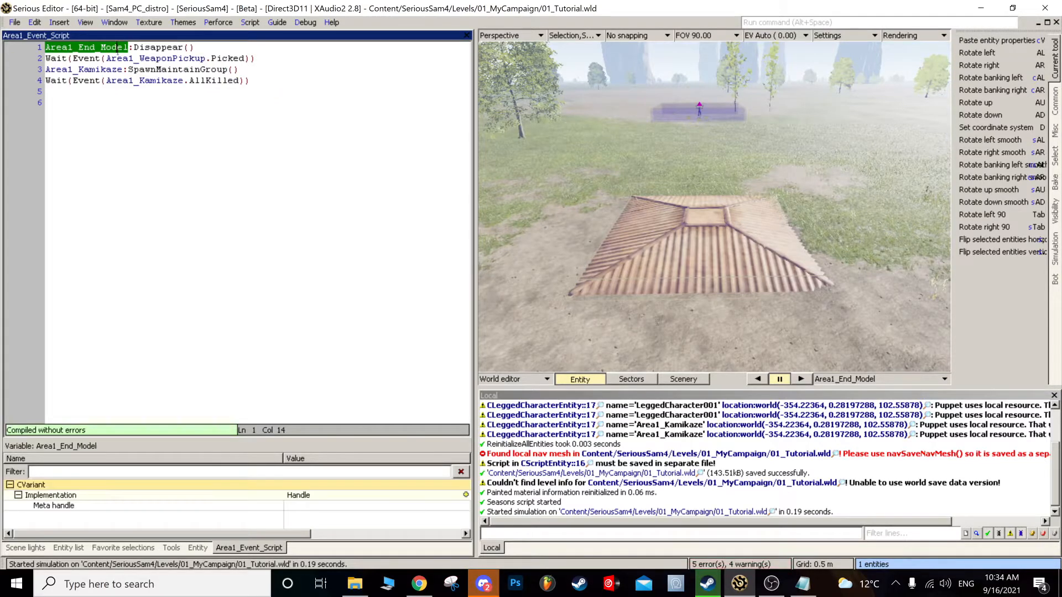
left_click(103, 93)
key("ctrl+v")
type(":Appear")
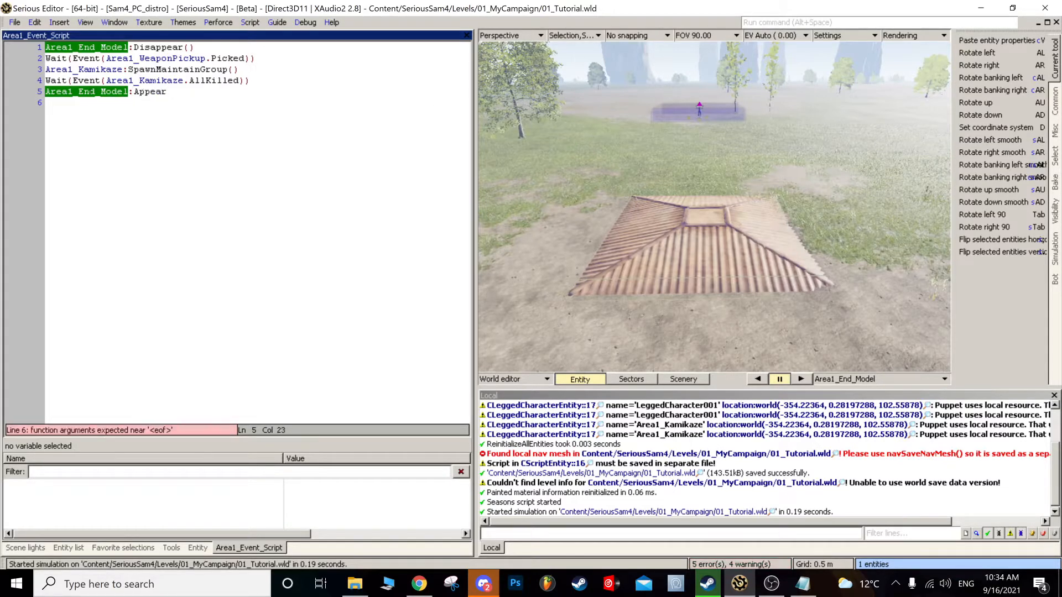
type("()")
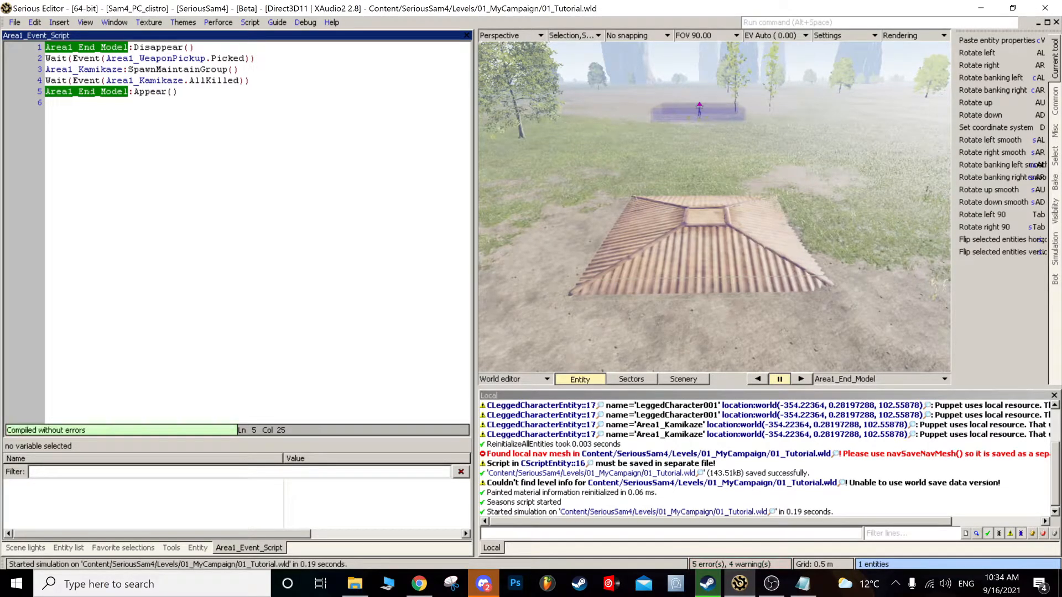
- Save the world and start a playtest, collecting the assault rifle to trigger the Kamikaze spawns
left_click(490, 203)
key("ctrl+s")
key("s")
right_click_drag(656, 230, 658, 243)
key("s")
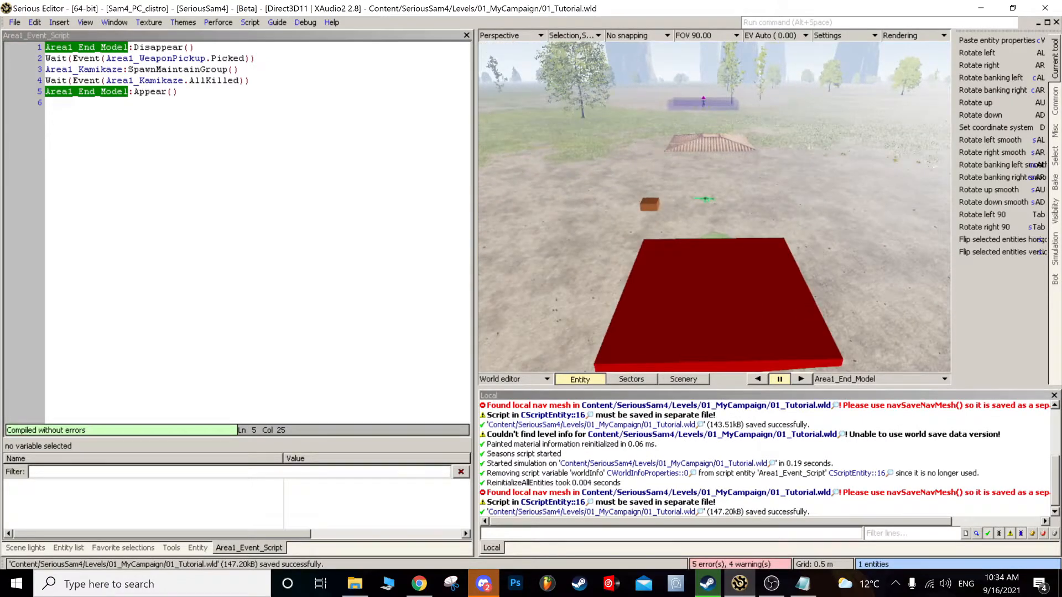
key("ctrl+g")
key("w")
key("w")
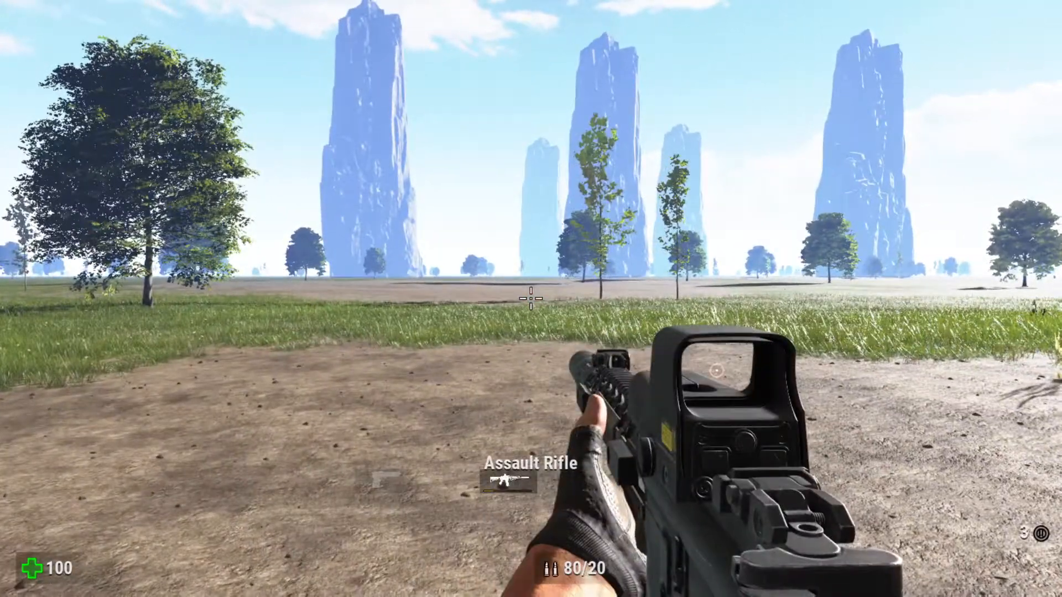
left_click(531, 299)
key("w")
key("w")
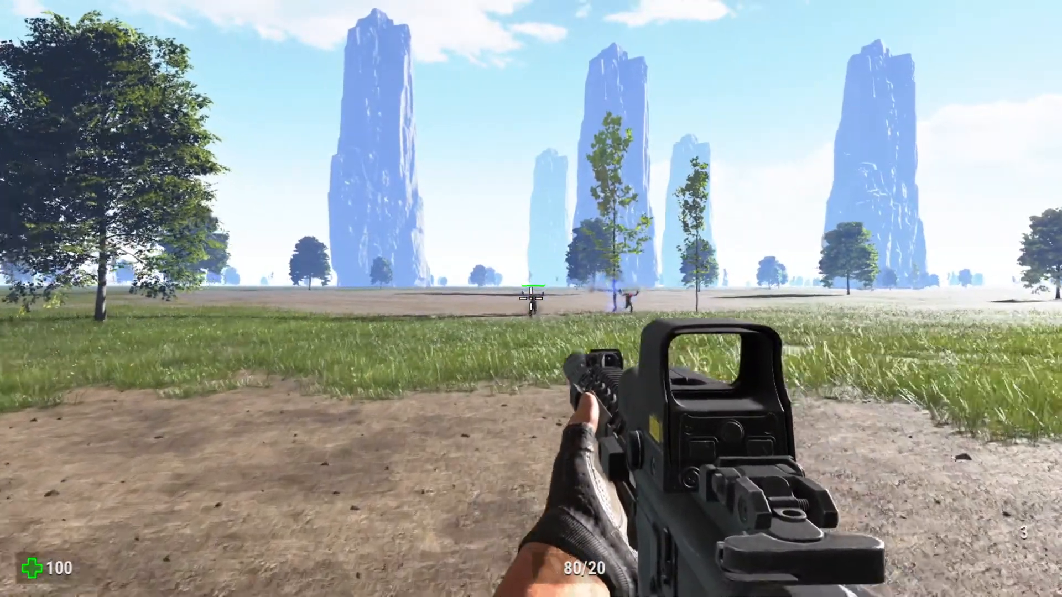
- Shoot all the spawned Kamikazes to check the roof model's reaction, and exit the game simulation
left_click(531, 299)
left_click(531, 299)
left_click(531, 299)
left_click(531, 298)
left_click(531, 299)
left_click(531, 299)
left_click(531, 298)
left_click(531, 299)
left_click(531, 299)
left_click(531, 299)
left_click(531, 298)
left_click(531, 299)
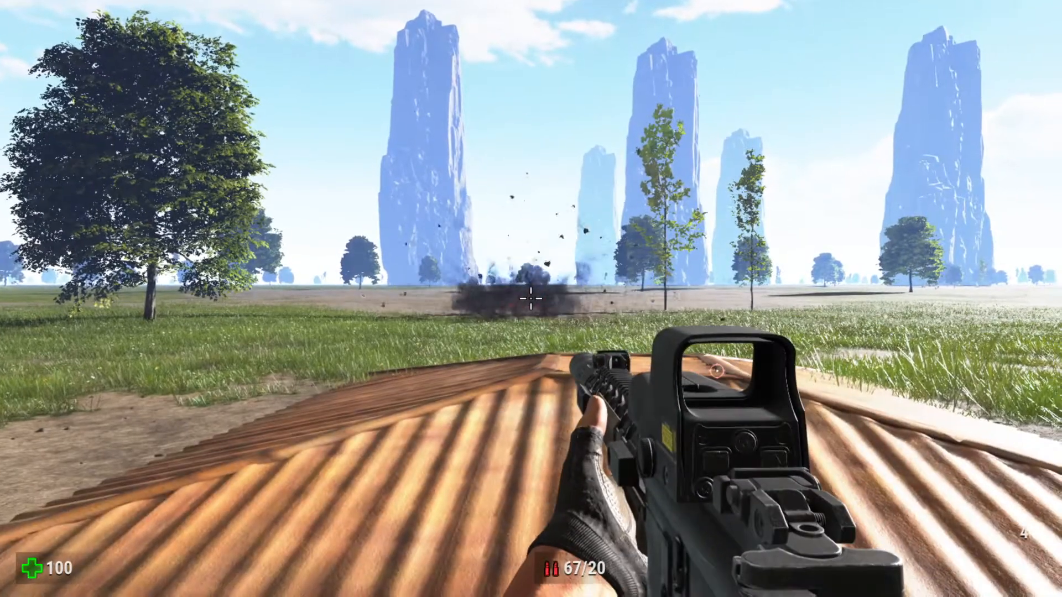
key("s")
key("Escape")
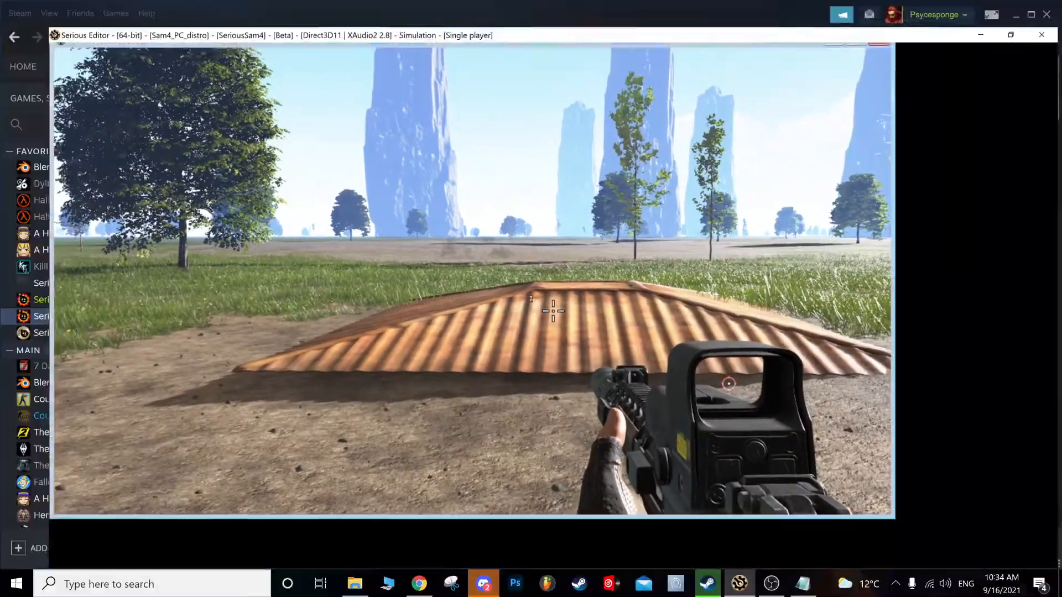
key("ctrl+g")
key("Escape")
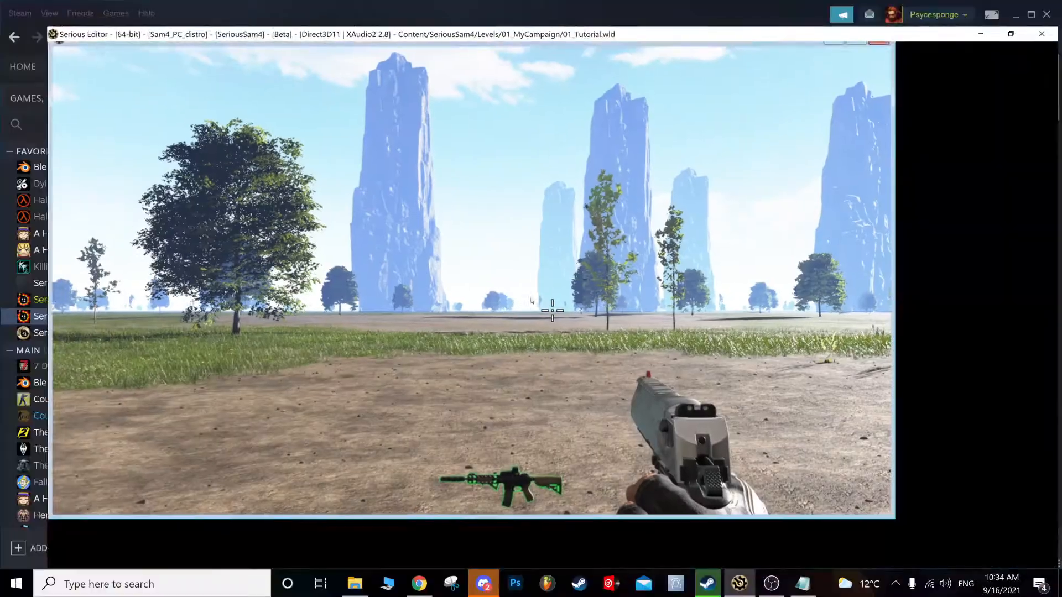
- Place a copy of the assault rifle pickup on the flat top of the roof model
right_click_drag(585, 289, 600, 244)
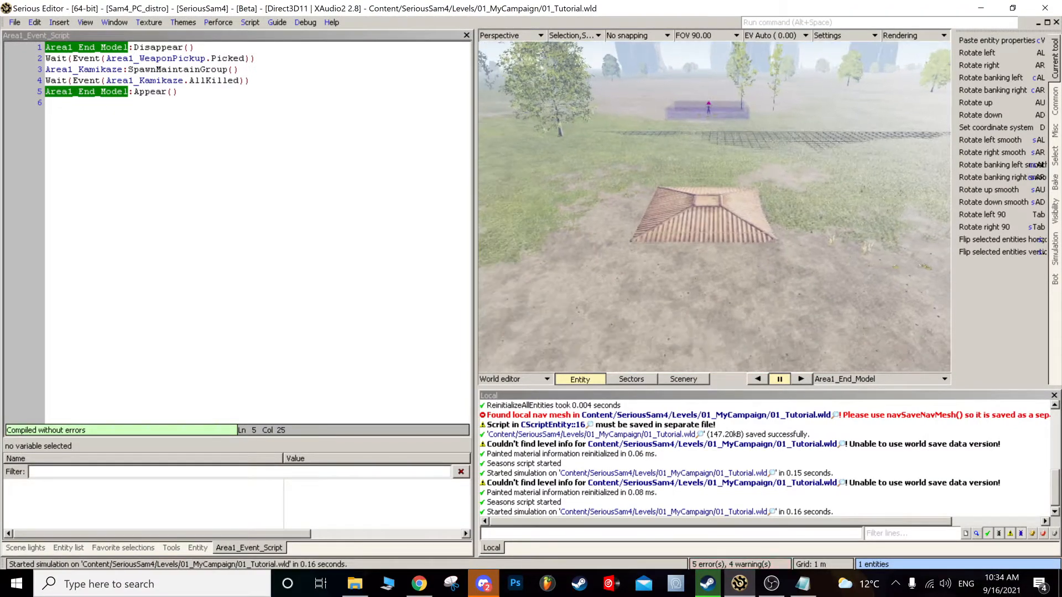
mouse_move(601, 244)
right_mouse_down()
mouse_move(601, 362)
mouse_move(601, 243)
right_mouse_up()
left_click(730, 199)
scroll(729, 199, "down", 5)
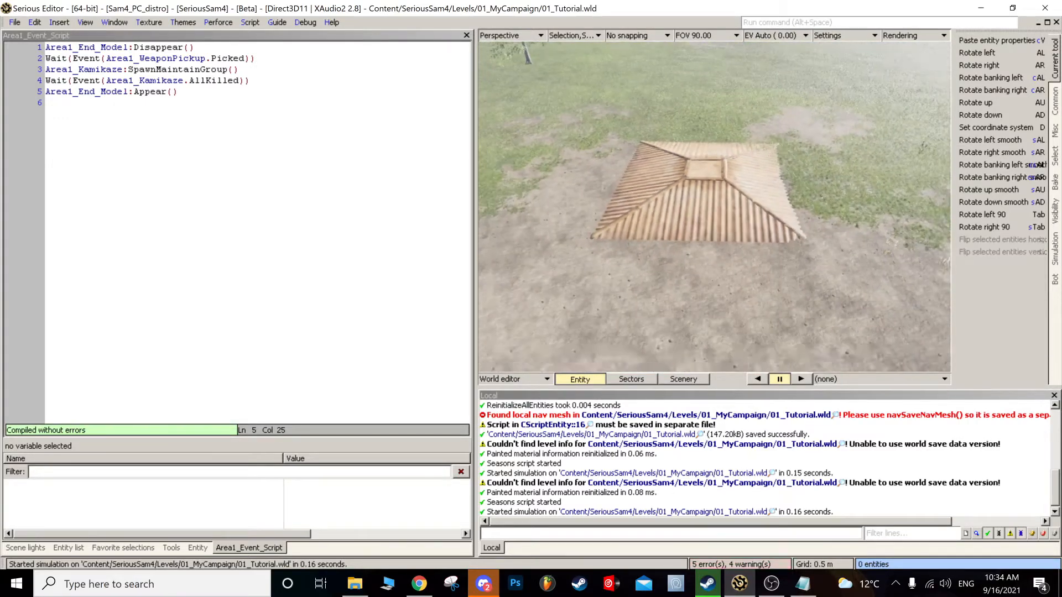
right_click_drag(729, 199, 679, 281)
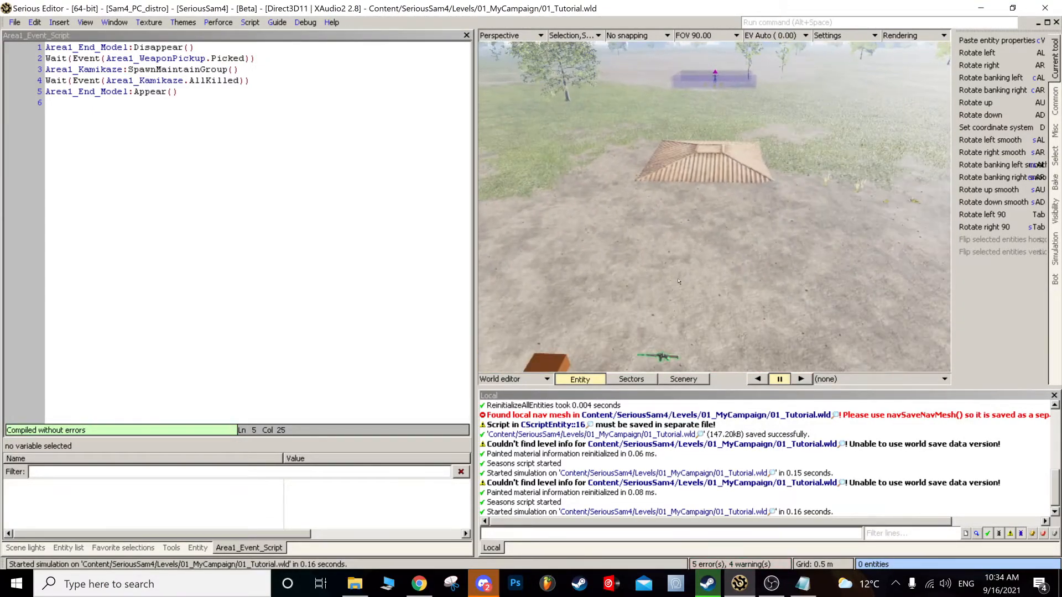
left_click(660, 355)
right_click_drag(660, 356, 660, 316)
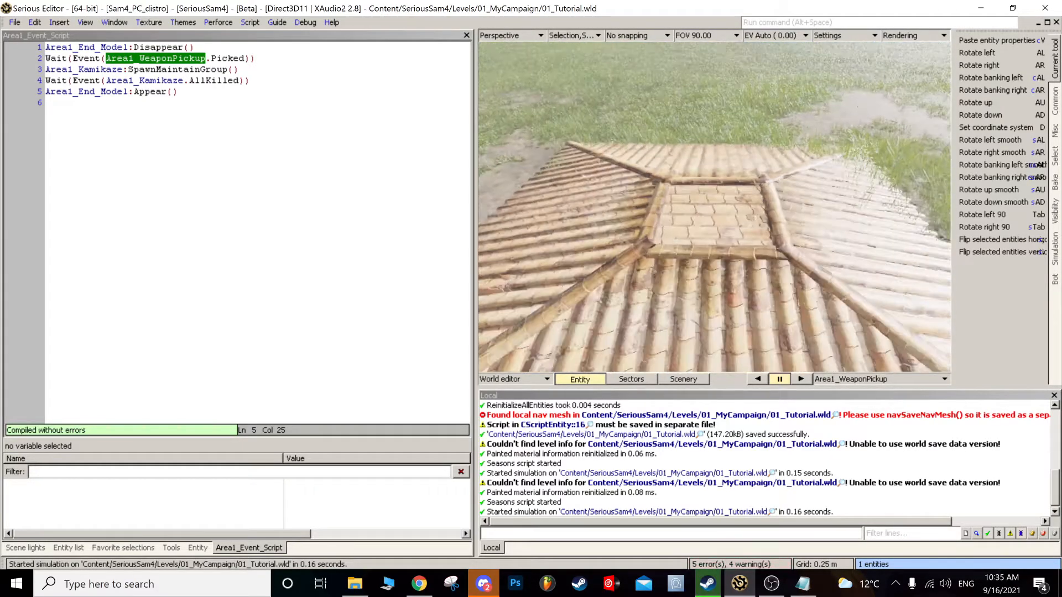
left_click(713, 220)
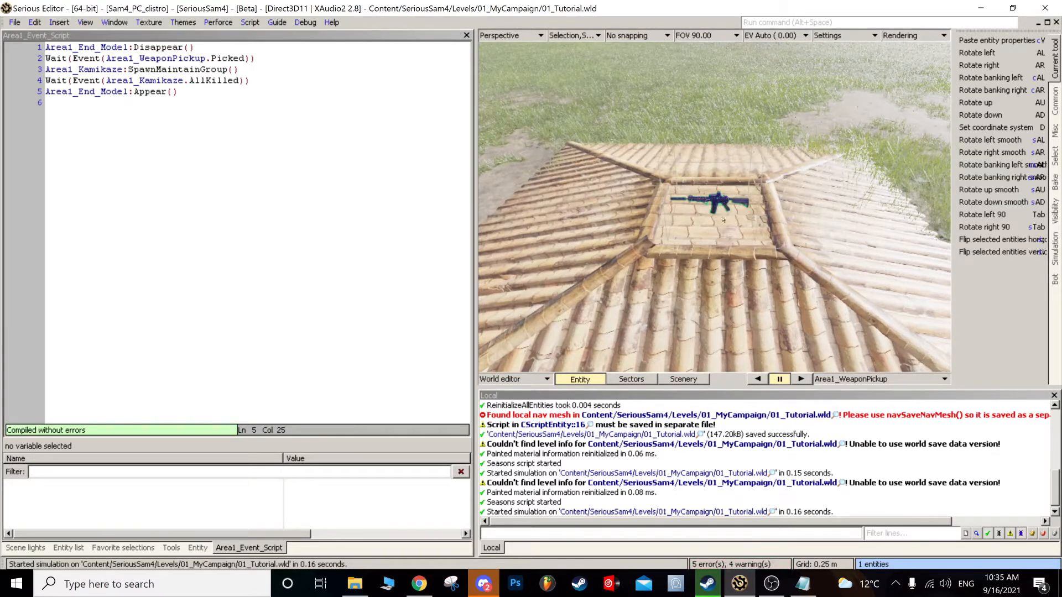
- Set the copied pickup's Item params to Health_100.ep from the Items/Health folder
left_click(253, 510)
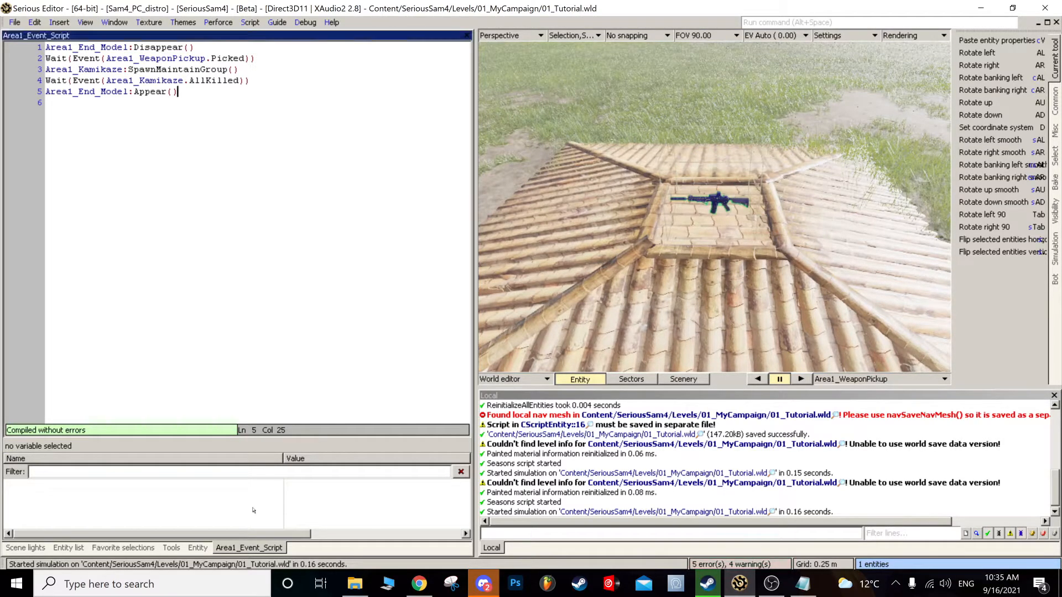
left_click(197, 547)
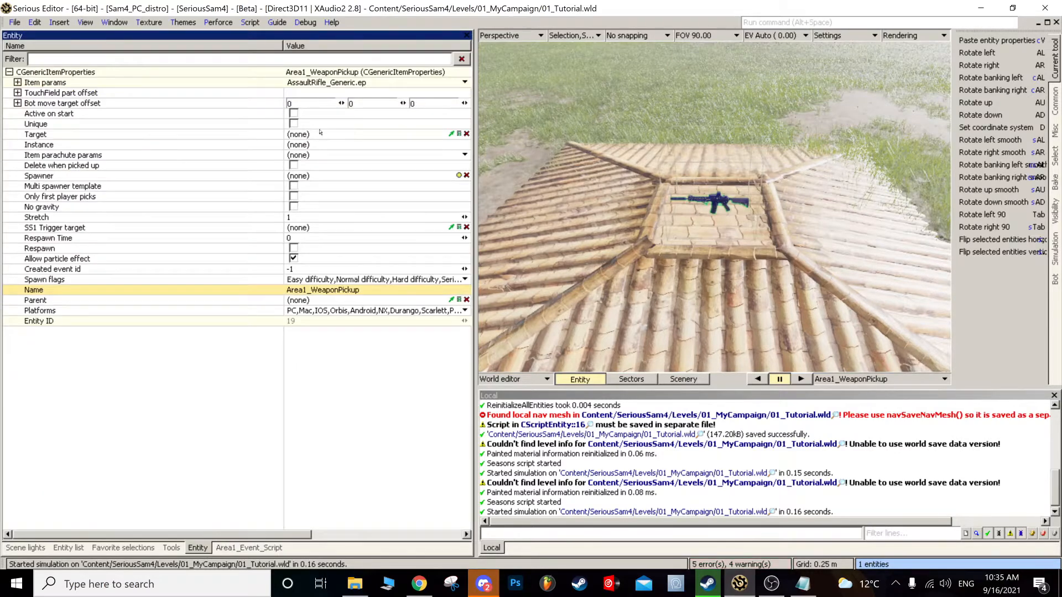
right_click(315, 89)
left_click(321, 106)
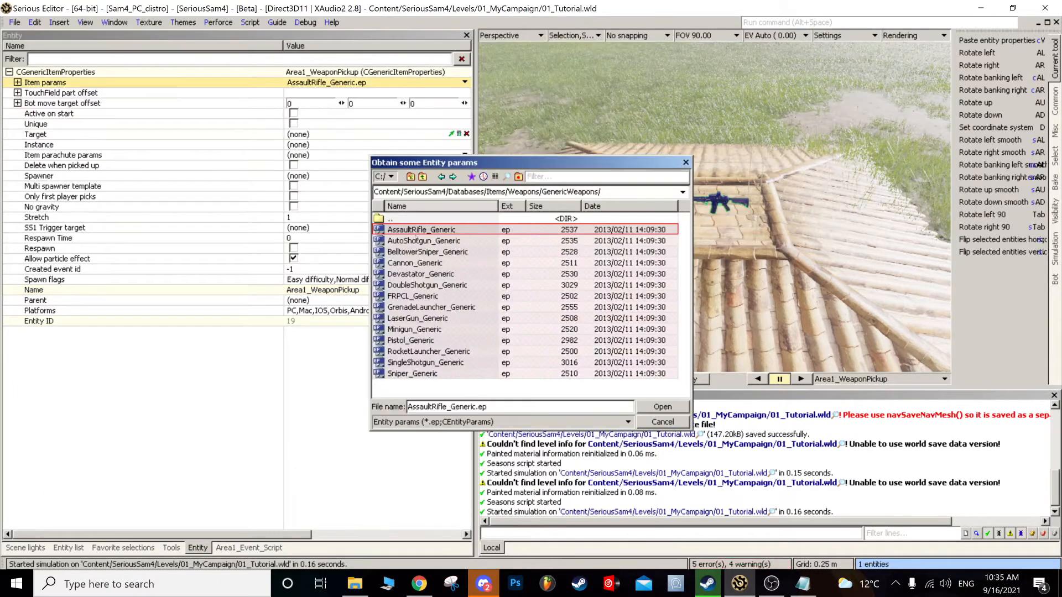
key("BackSpace")
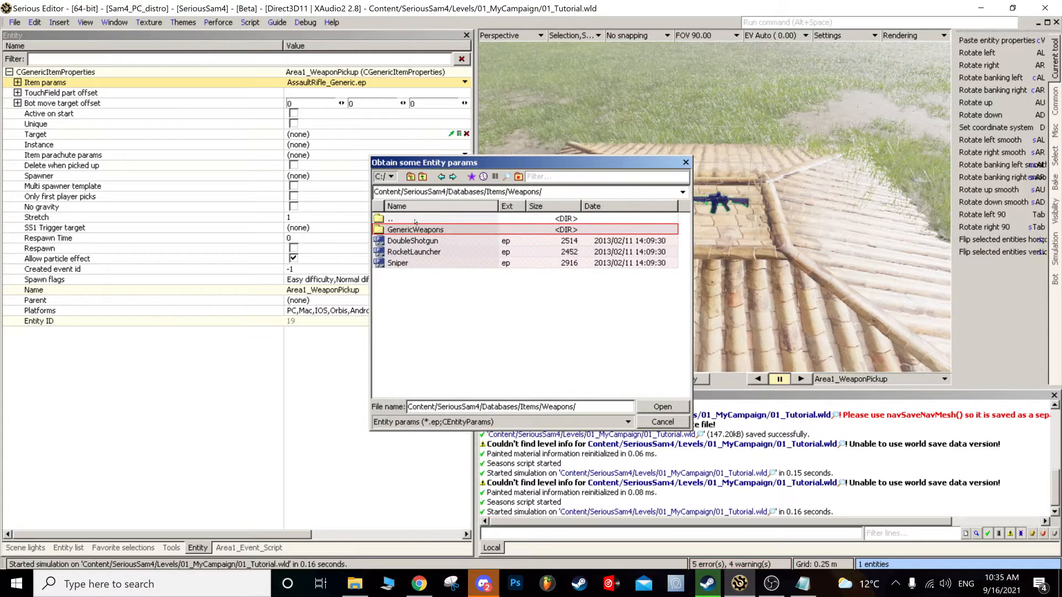
key("BackSpace")
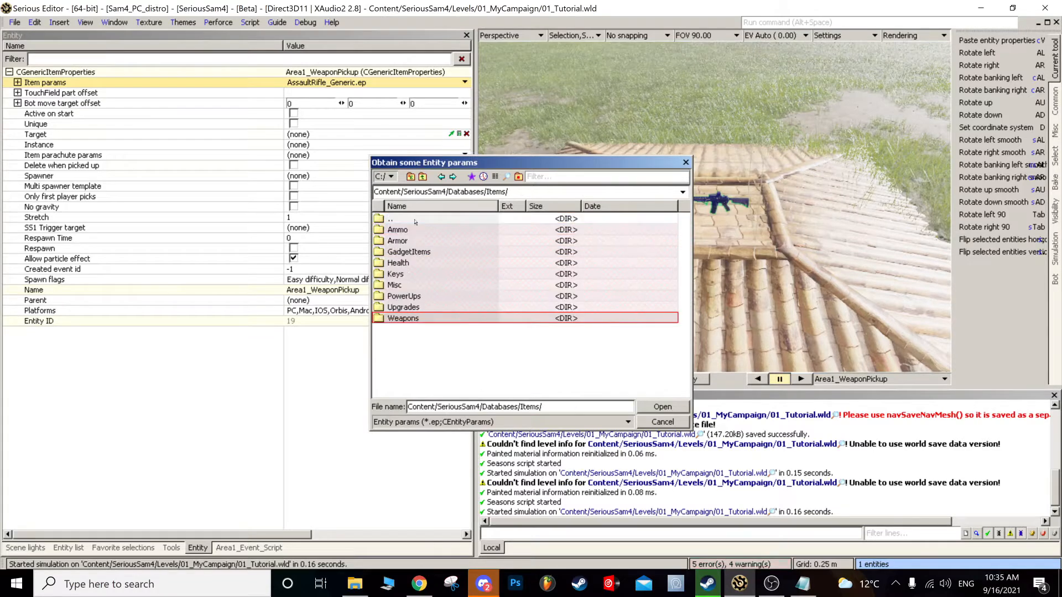
double_click(405, 263)
double_click(408, 273)
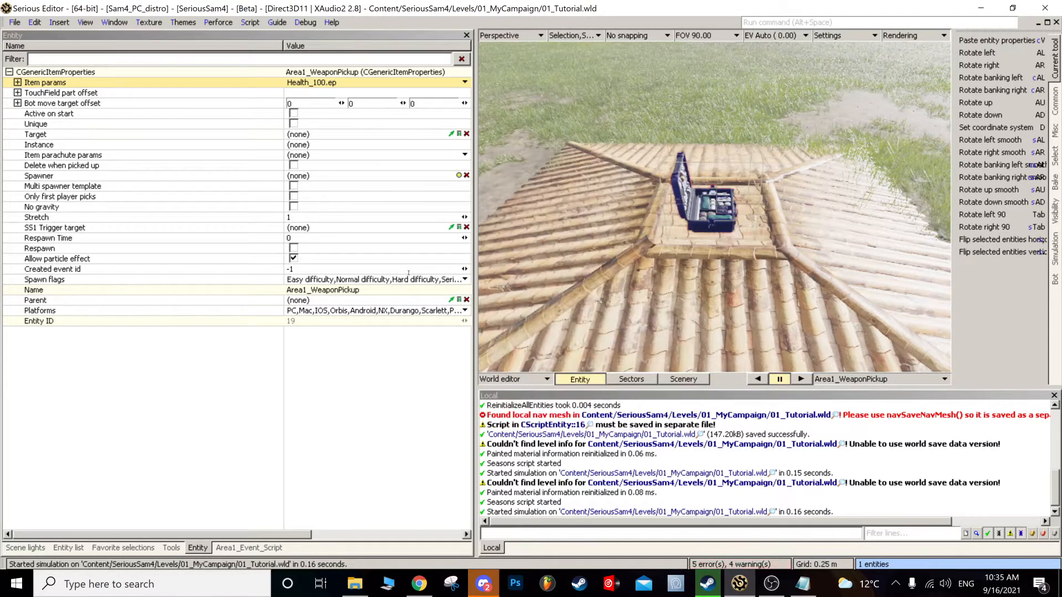
- Rename the health item on the roof as Area1_Health_Pickup
left_click(361, 291)
mouse_move(360, 291)
left_mouse_down()
mouse_move(320, 292)
mouse_move(312, 307)
left_mouse_up()
type("Hea")
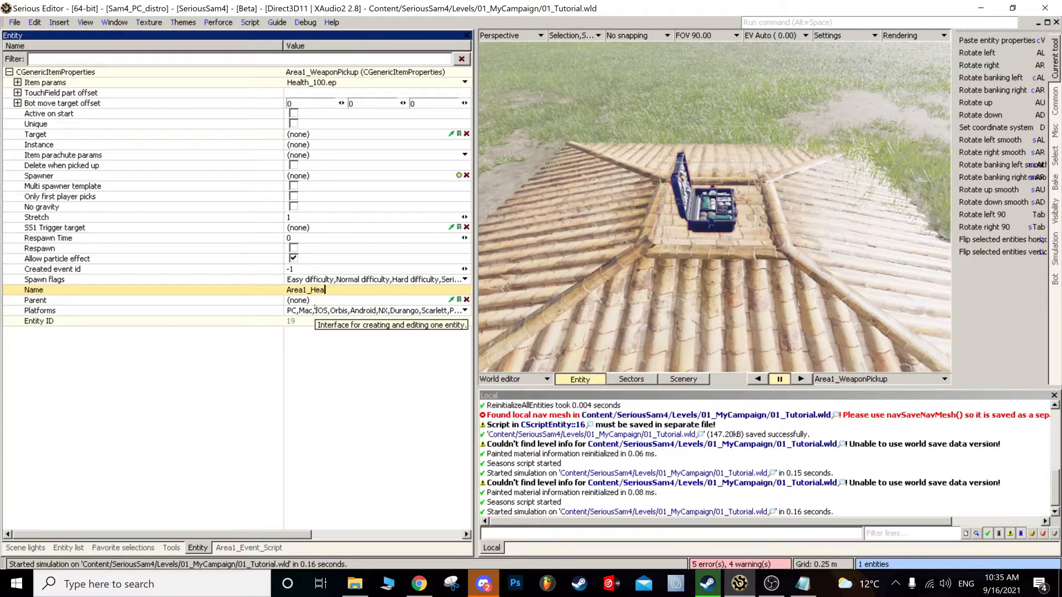
type("lth_Pickup")
key("Return")
- Add a spawner to the Area1_Health_Pickup item through its Spawner property
scroll(719, 209, "down", 5)
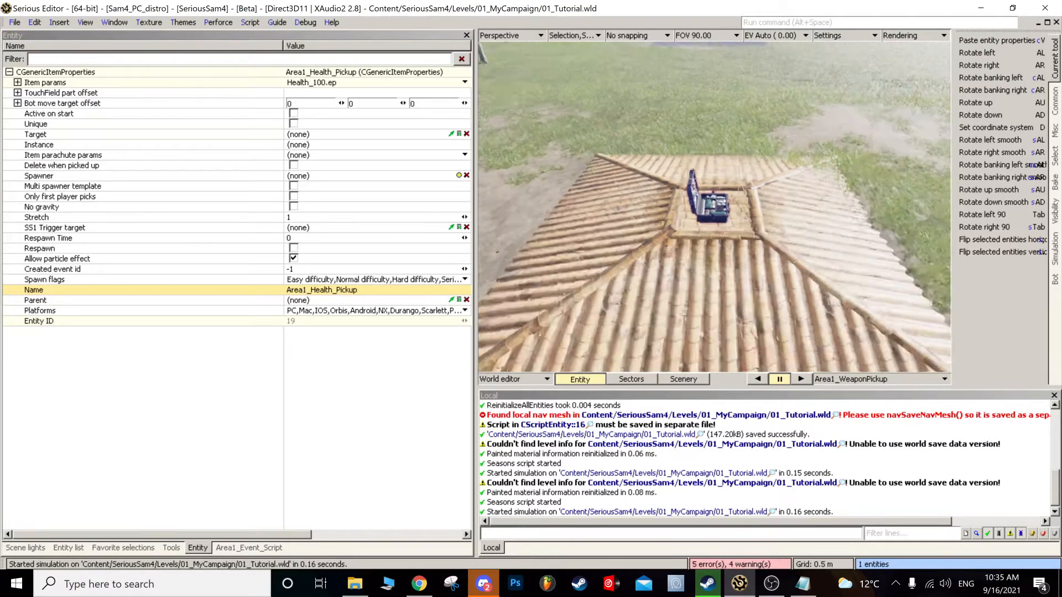
scroll(640, 209, "up", 1)
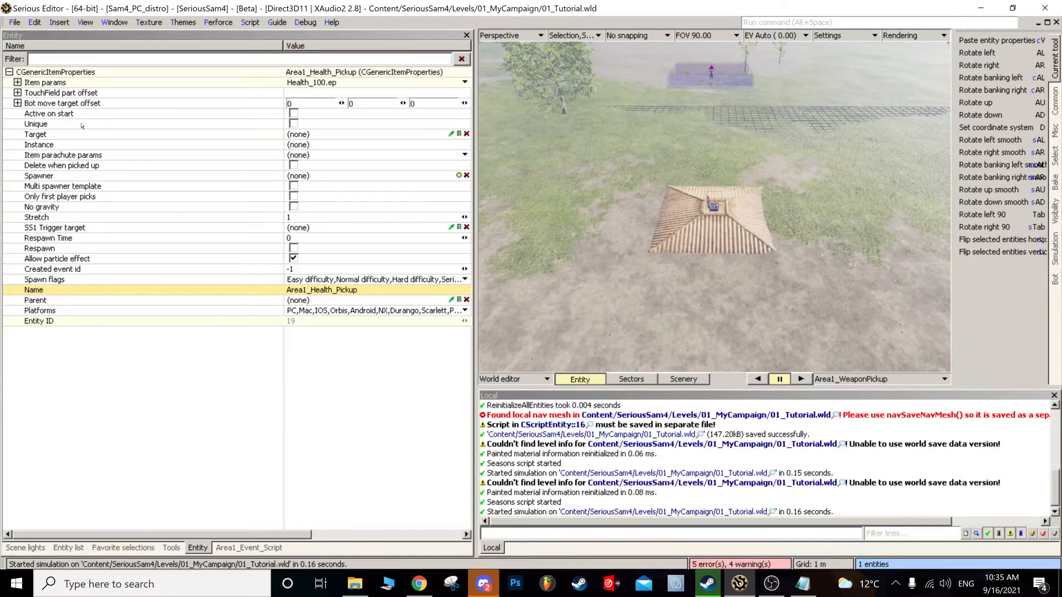
left_click(54, 176)
left_click(458, 175)
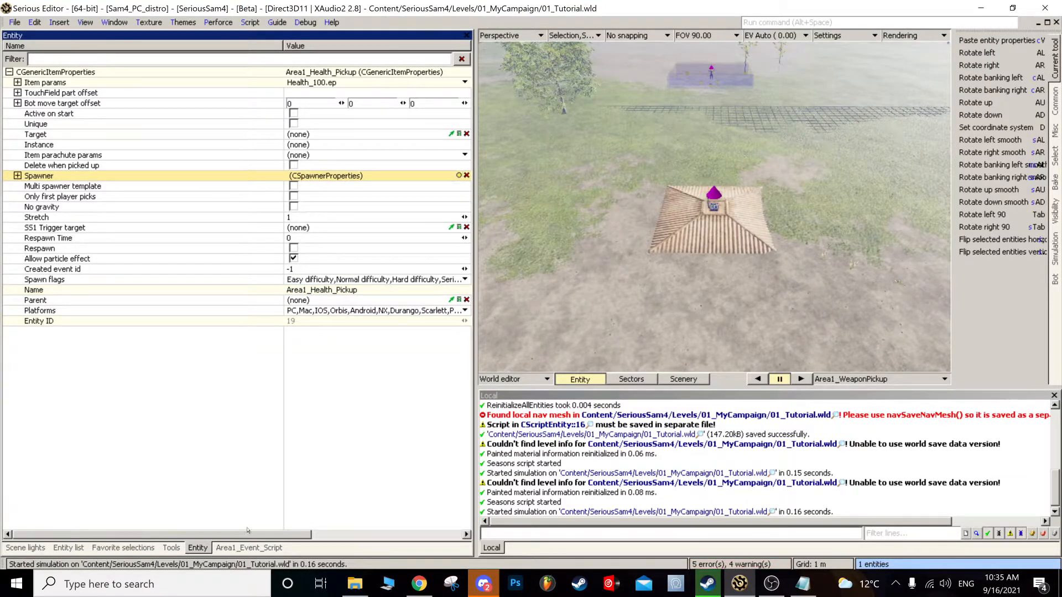
- Begin a new last line in Area1_Event_Script with a reference to Area1_Health_Pickup
left_click(250, 547)
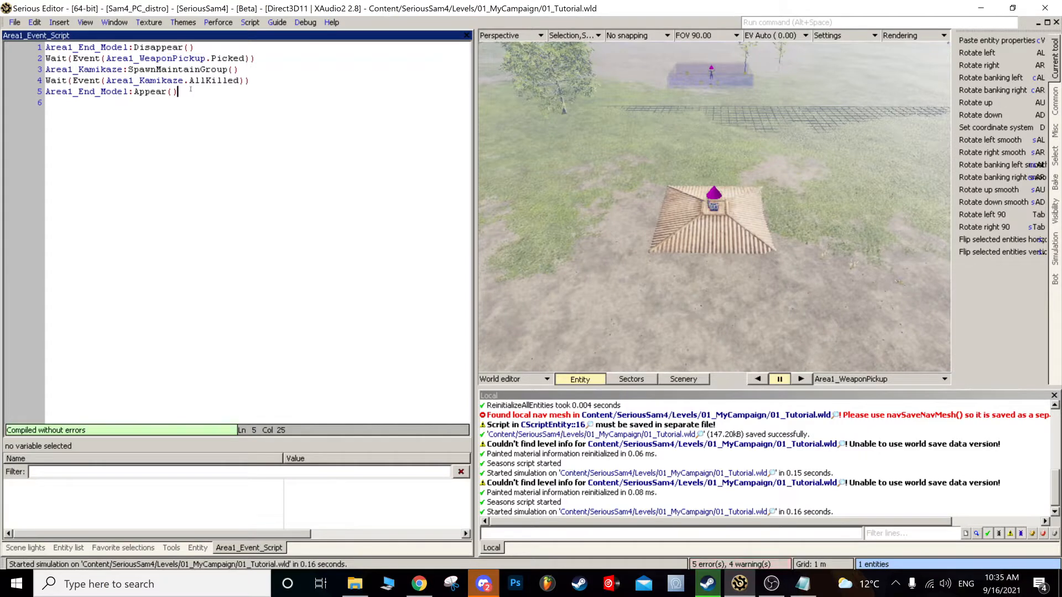
key("Return")
left_click(616, 263)
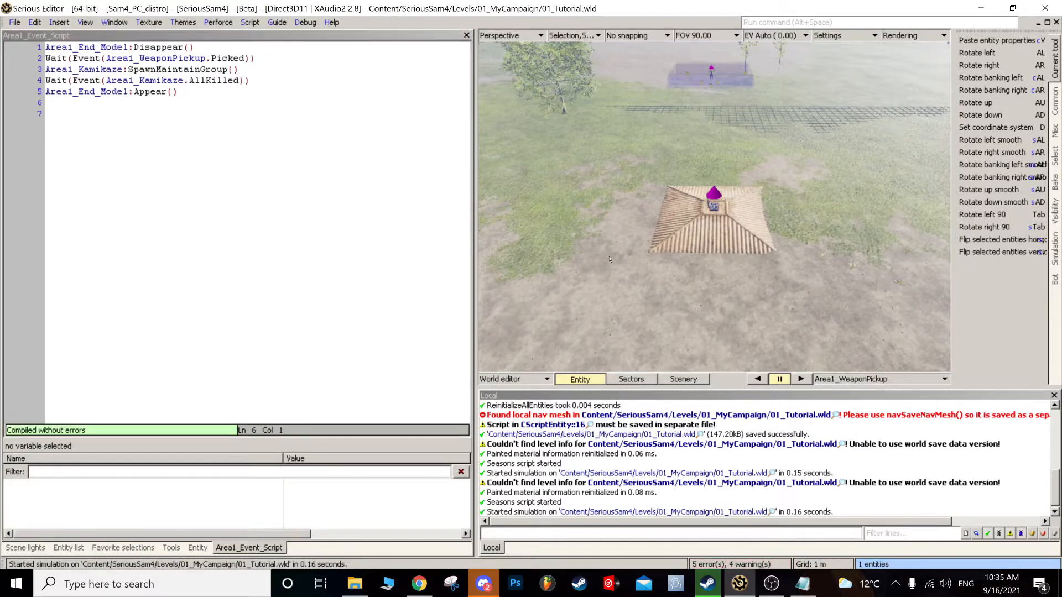
left_click(199, 150)
left_click(89, 105)
type("Area1_Health_Pickup")
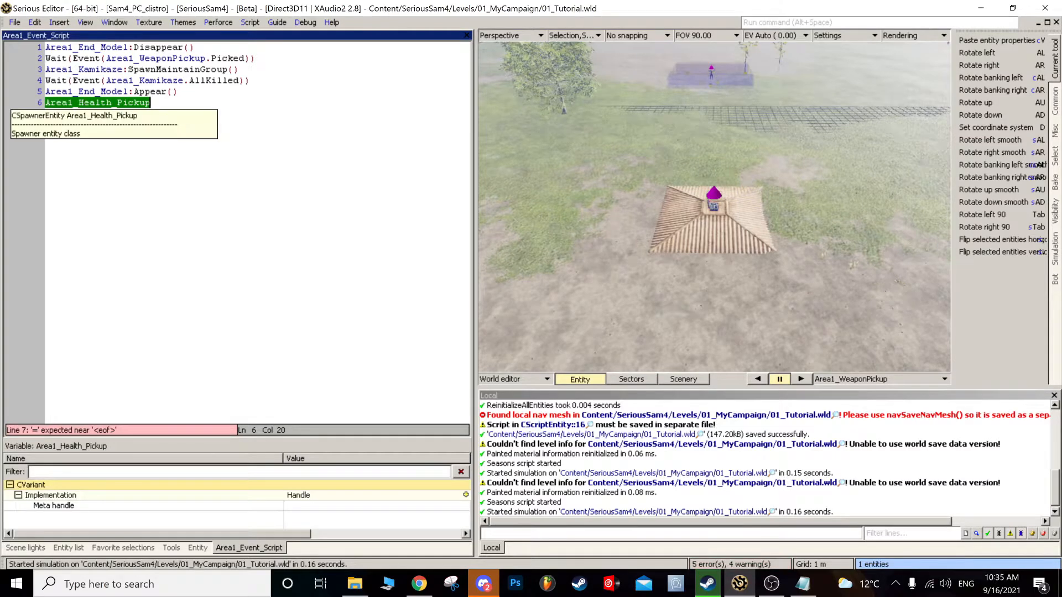
type(":SpawnOne")
key("BackSpace")
key("BackSpace")
key("BackSpace")
key("BackSpace")
key("BackSpace")
key("BackSpace")
key("BackSpace")
key("BackSpace")
key("BackSpace")
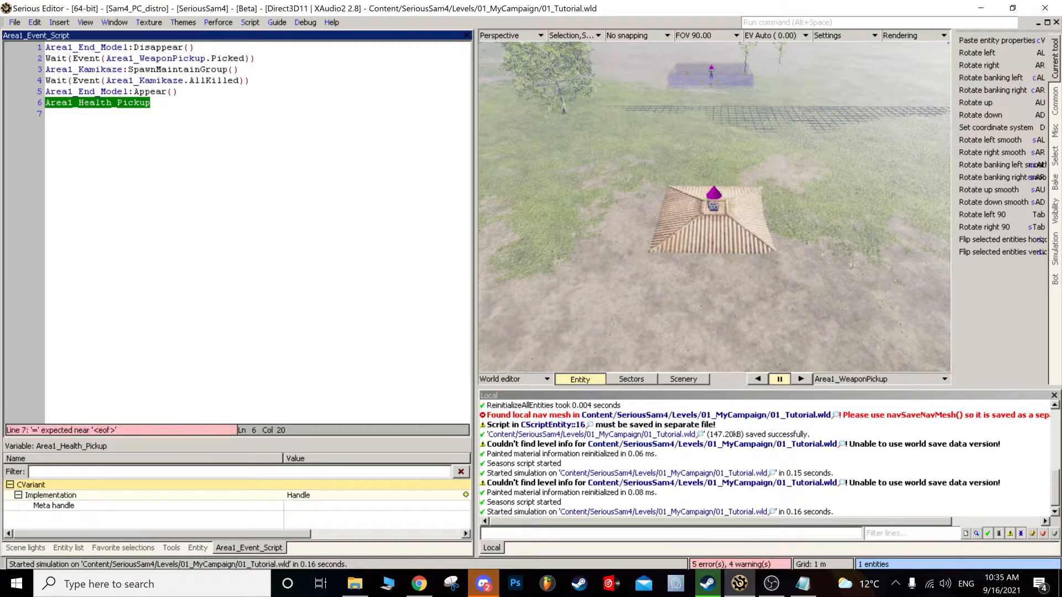
- Complete line 6 of the script with the function call :SpawnOne() on Area1_Health_Pickup
type(":")
key("Down")
key("Down")
key("Down")
key("Down")
key("Down")
key("Down")
key("Down")
key("Down")
key("Down")
key("Down")
key("Down")
key("Down")
key("Down")
key("Down")
key("Down")
key("Down")
key("Down")
key("Down")
key("Down")
key("Down")
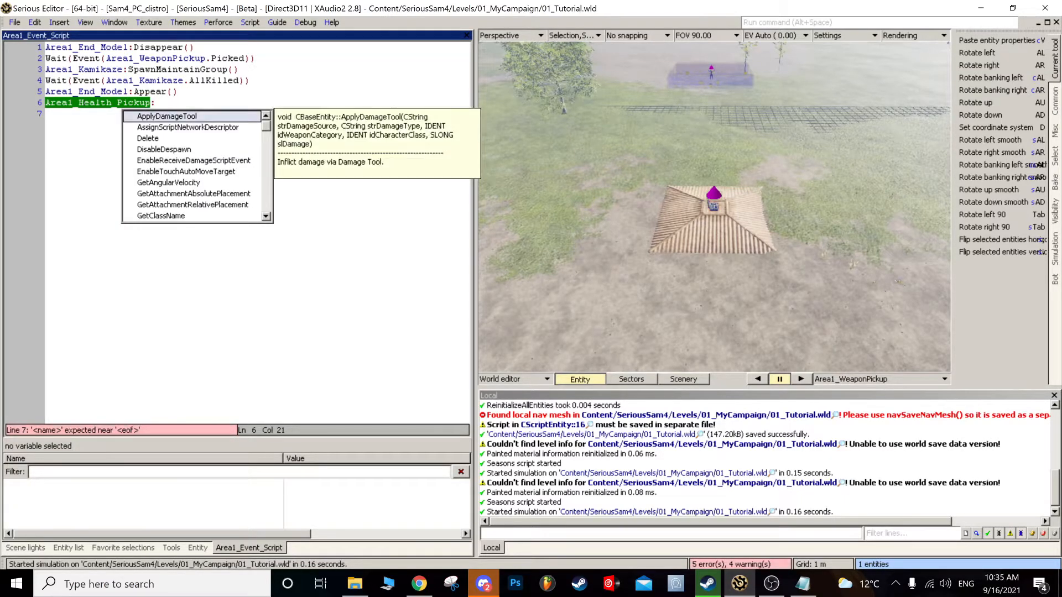
key("Down")
key("Down")
key("Down")
key("Down")
key("Down")
key("Down")
key("Down")
key("Down")
key("Down")
key("Down")
key("Down")
key("Down")
key("Down")
key("Down")
key("Down")
key("Down")
key("Down")
key("Down")
key("Down")
key("Down")
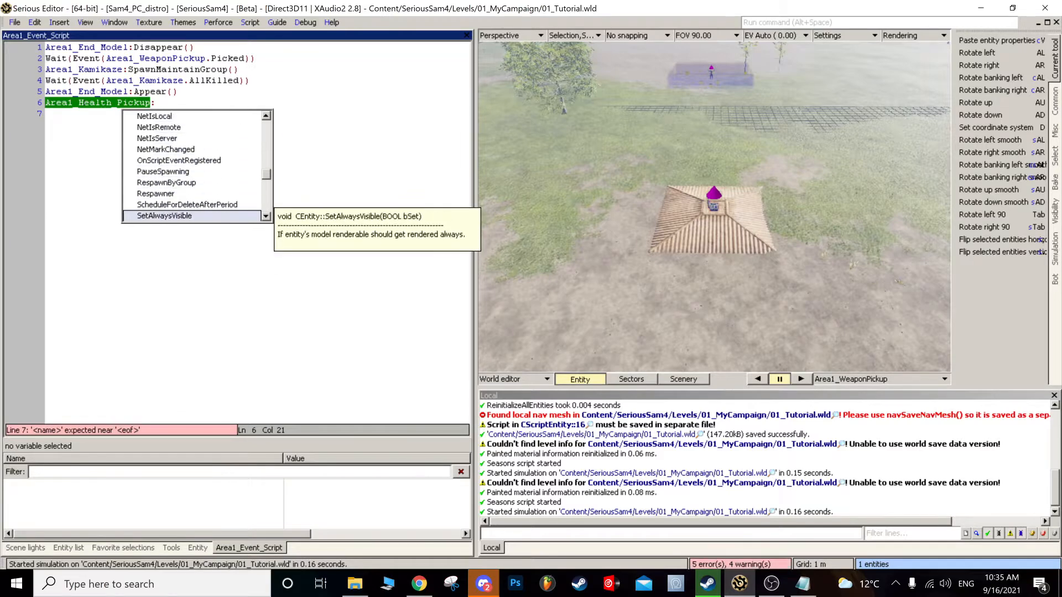
key("Down")
key("Down")
key("Down")
key("Down")
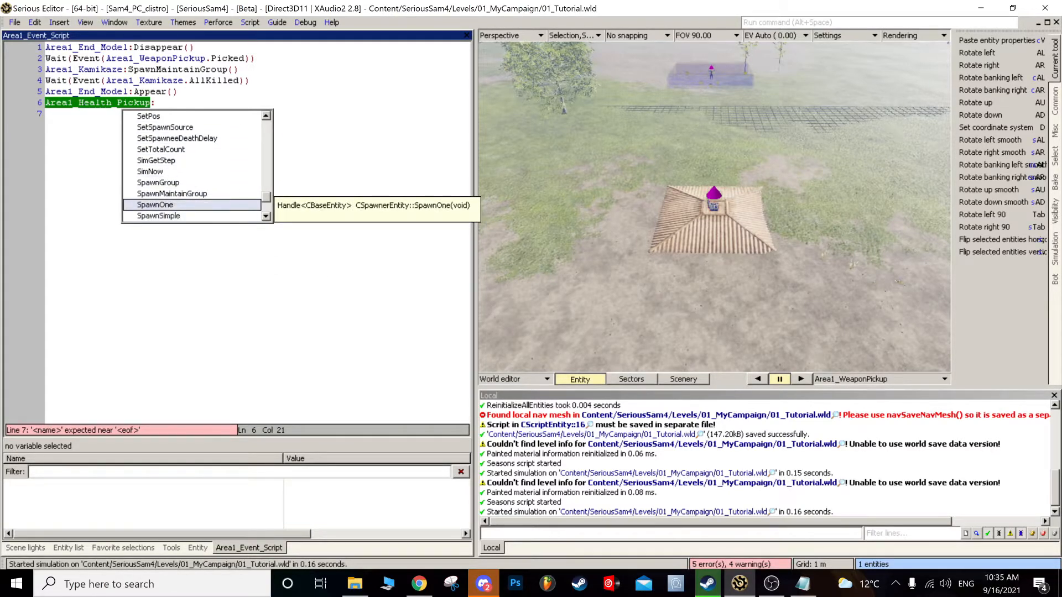
key("Return")
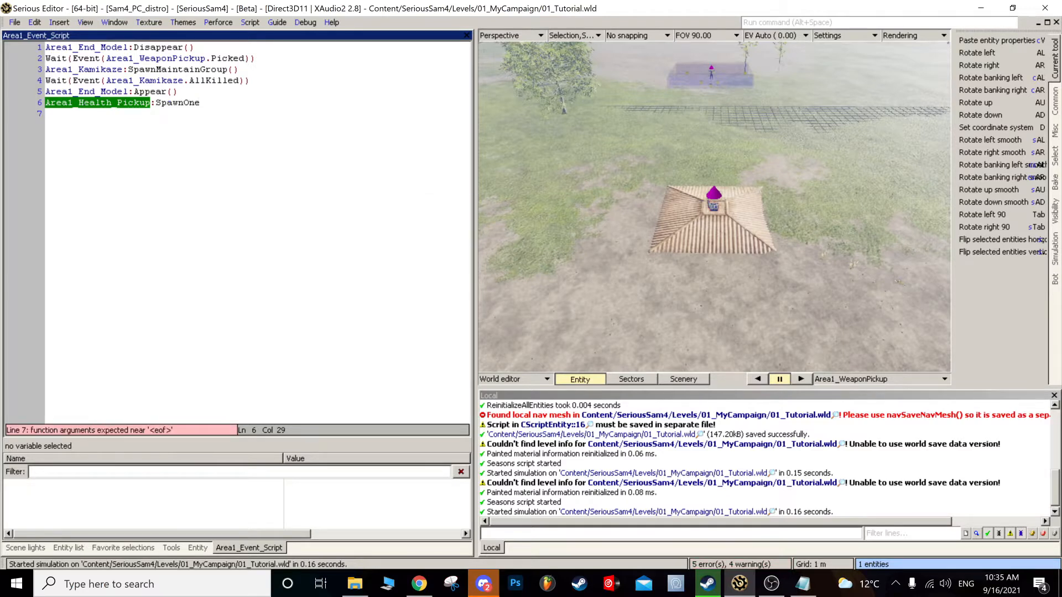
type("()")
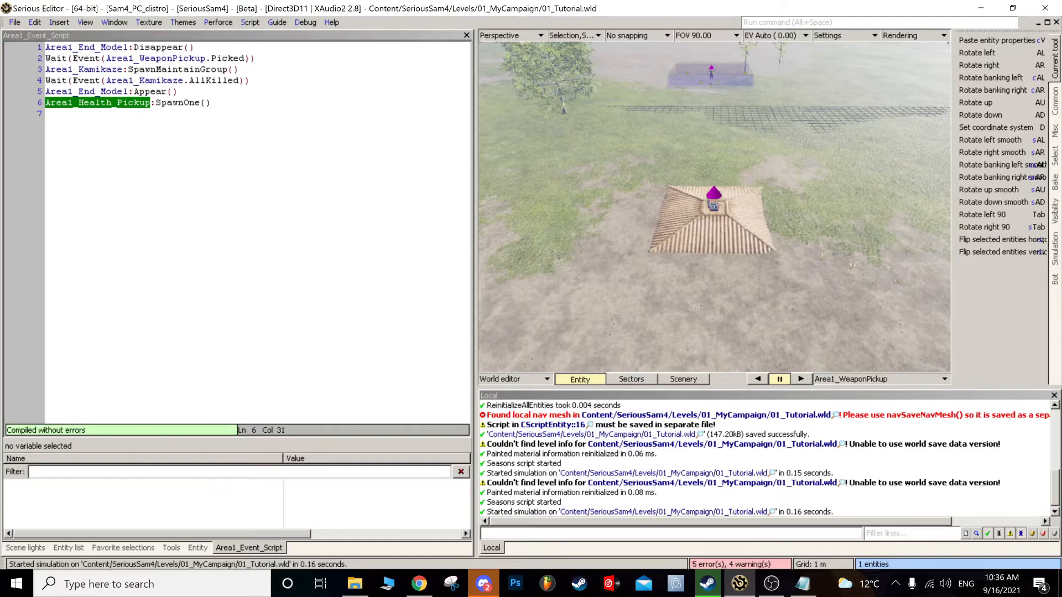
scroll(715, 207, "up", 6)
scroll(714, 207, "down", 6)
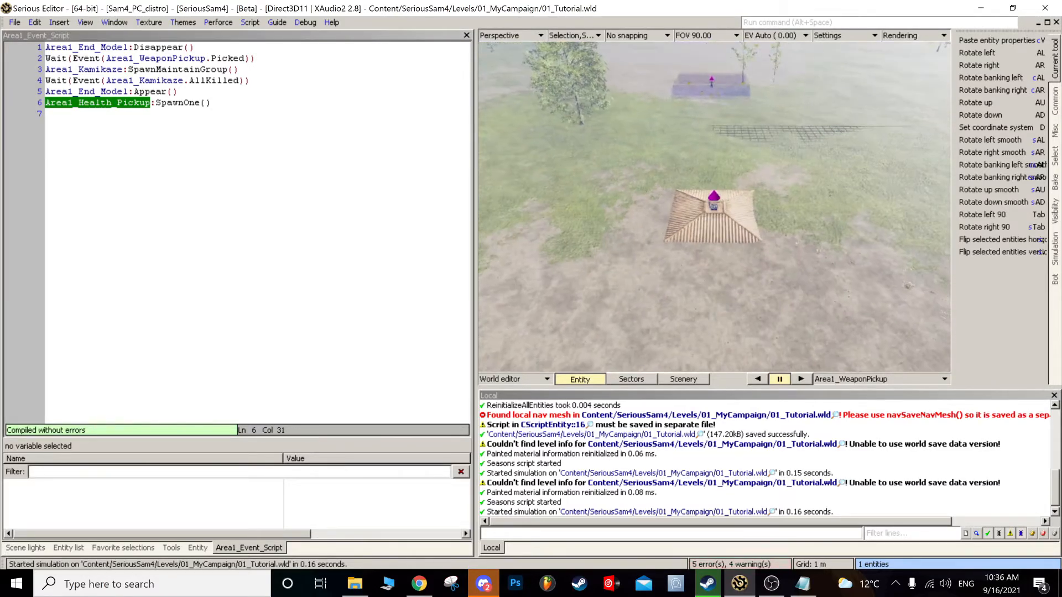
right_click_drag(714, 207, 711, 183)
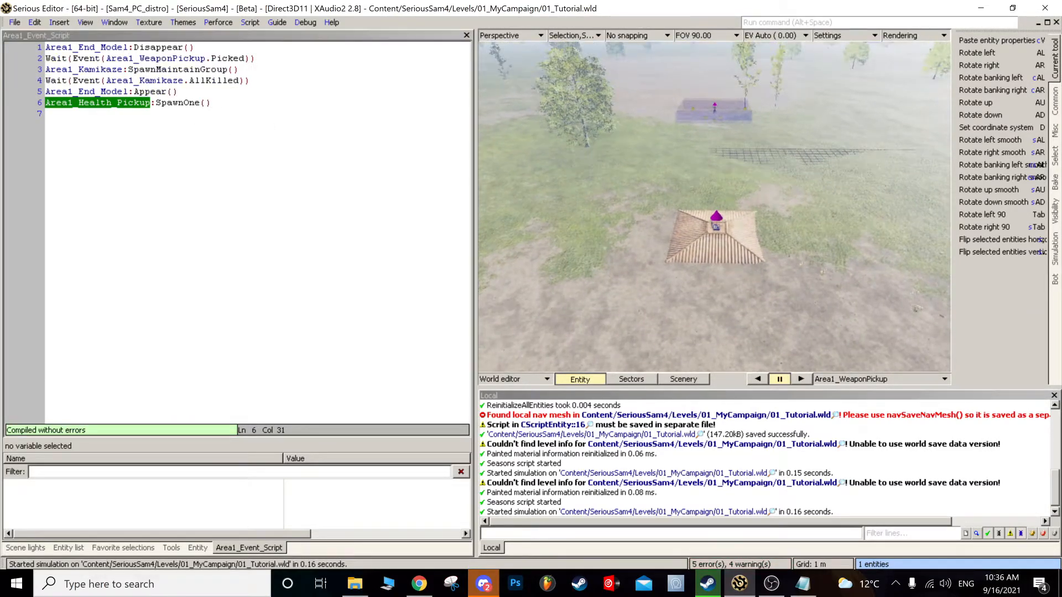
scroll(715, 207, "up", 2)
left_click(738, 251)
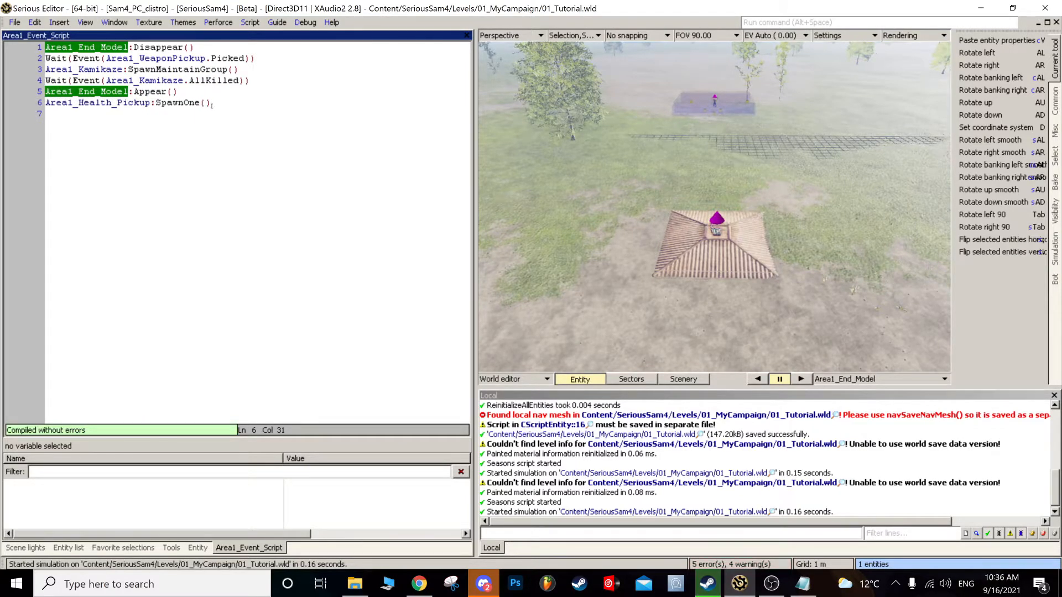
key("Return")
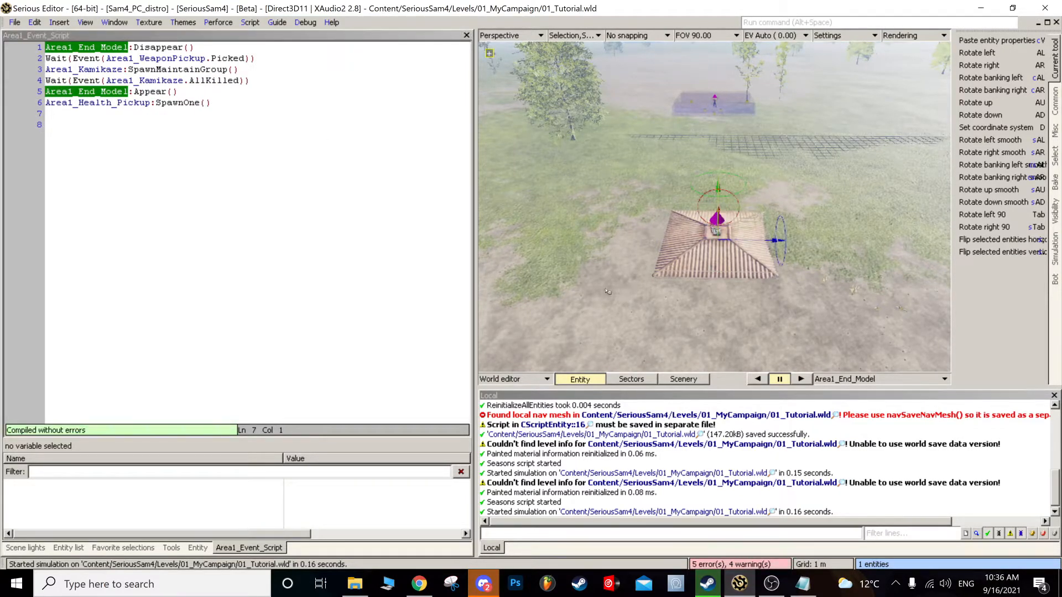
type("Area1_End_Model")
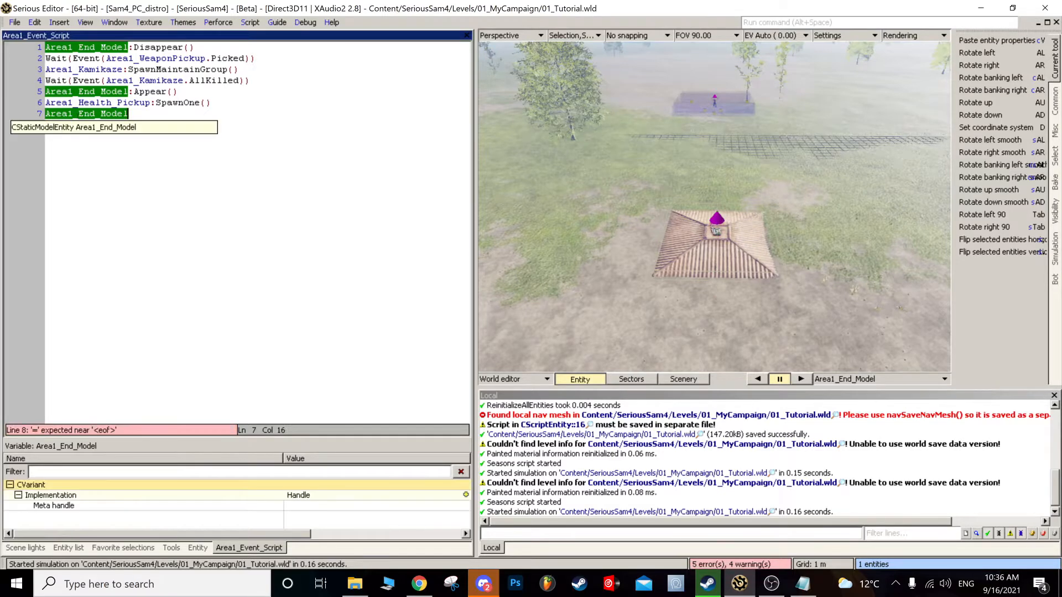
type(":")
key("Down")
key("Down")
key("Down")
key("Down")
key("Down")
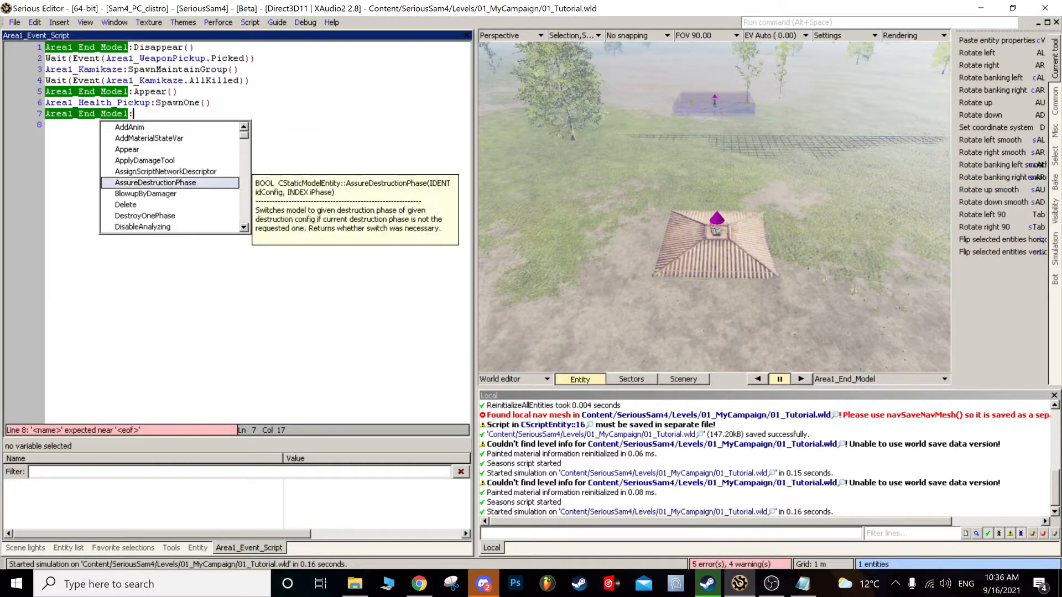
key("Down")
key("Down")
key("Down")
key("Down")
key("Down")
key("Down")
key("Down")
key("Down")
key("Down")
key("Down")
key("Down")
key("Down")
key("Down")
key("Down")
key("Down")
key("Down")
key("Down")
key("Down")
key("Down")
key("Down")
key("Down")
key("Down")
key("Down")
key("Down")
key("Down")
key("Down")
key("Down")
key("Down")
key("Down")
key("Down")
key("Down")
key("Down")
key("Down")
key("Down")
key("Down")
key("Down")
key("Down")
key("Down")
key("Down")
key("Down")
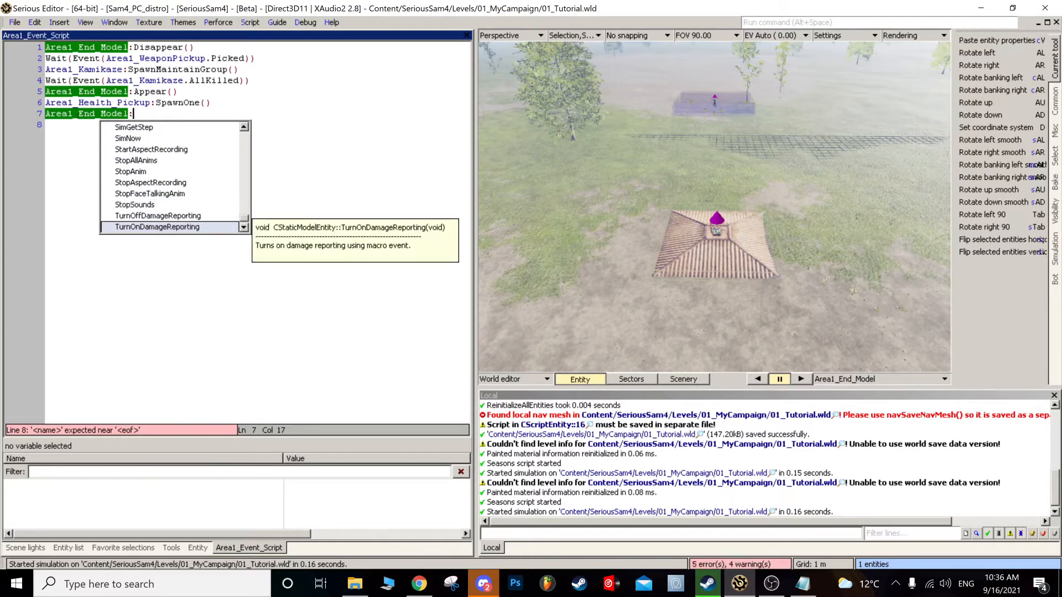
key("Up")
key("Up")
key("Up")
key("Up")
key("Up")
key("Up")
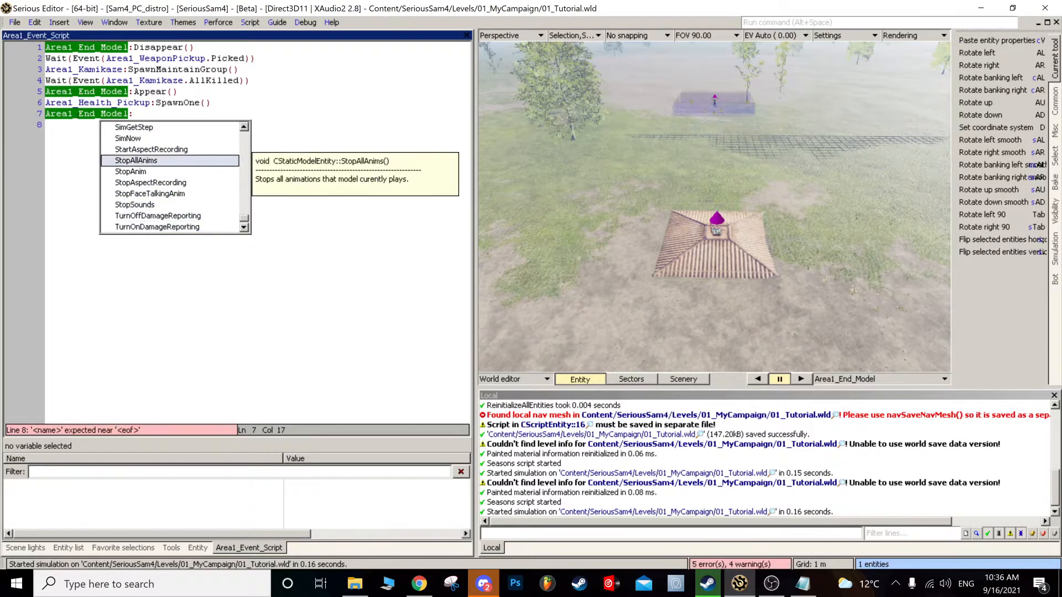
left_click(140, 103)
left_click_drag(137, 114, 46, 114)
key("BackSpace")
key("BackSpace")
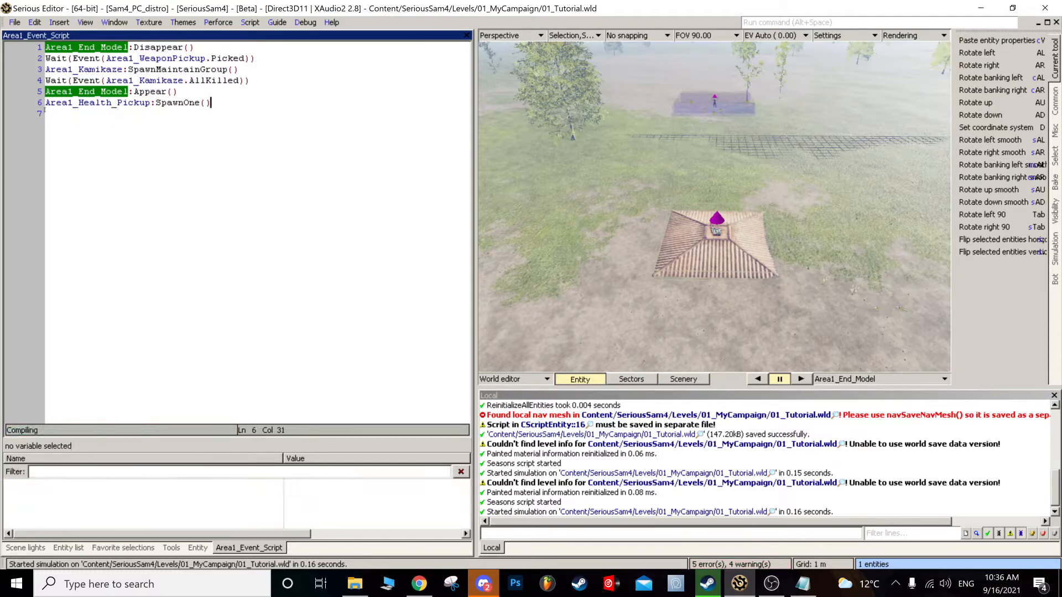
scroll(714, 207, "up", 3)
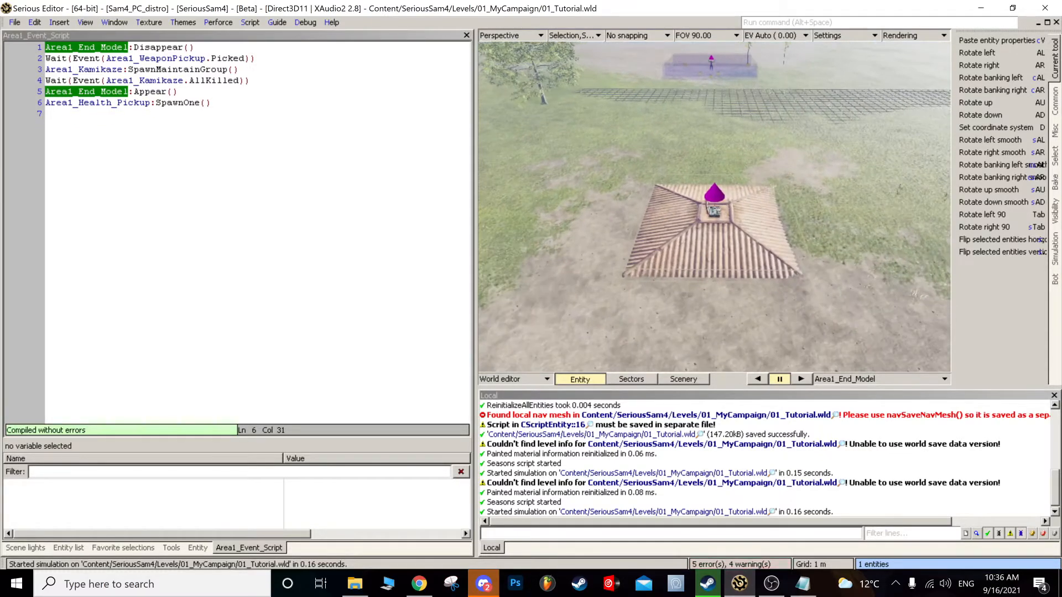
scroll(714, 207, "up", 2)
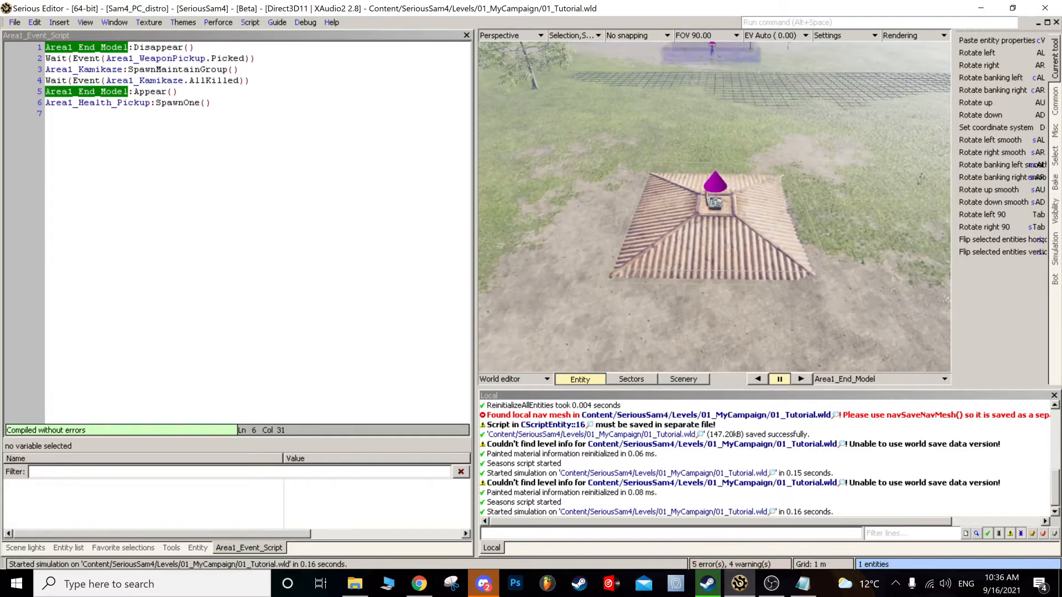
scroll(715, 207, "up", 4)
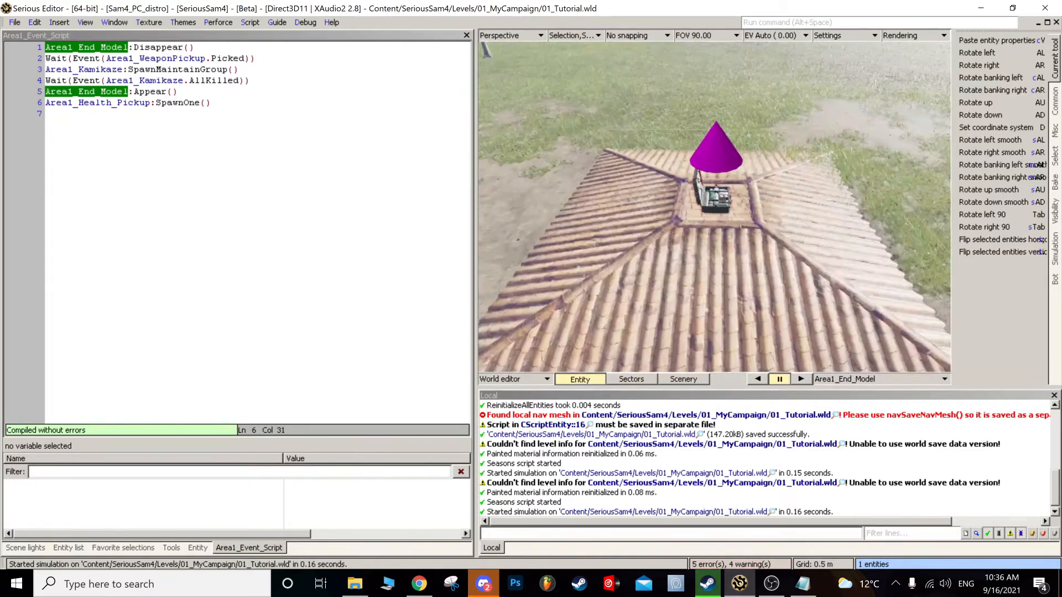
scroll(762, 242, "down", 3)
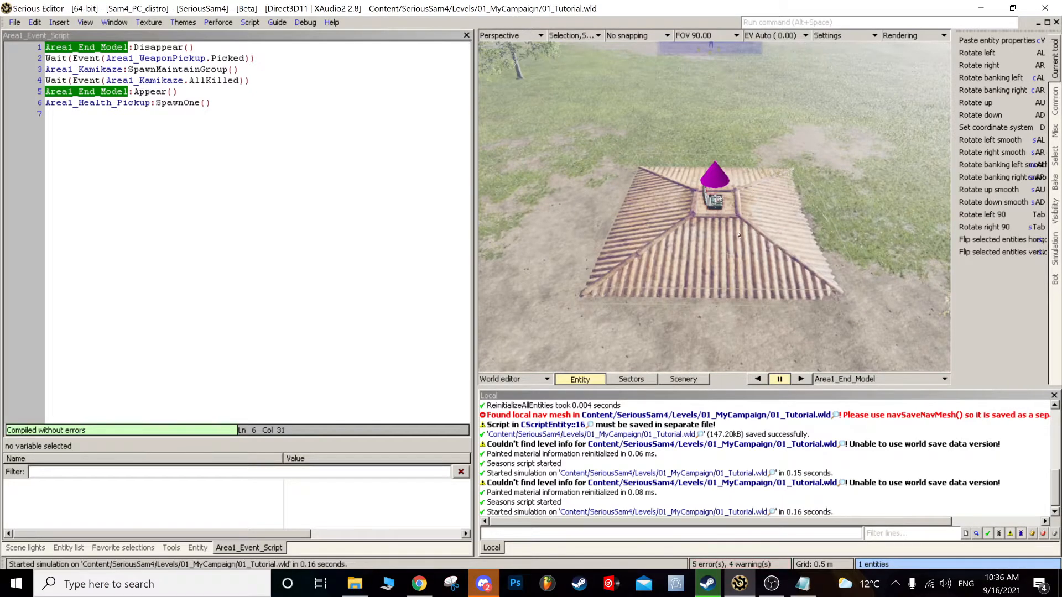
scroll(715, 206, "up", 5)
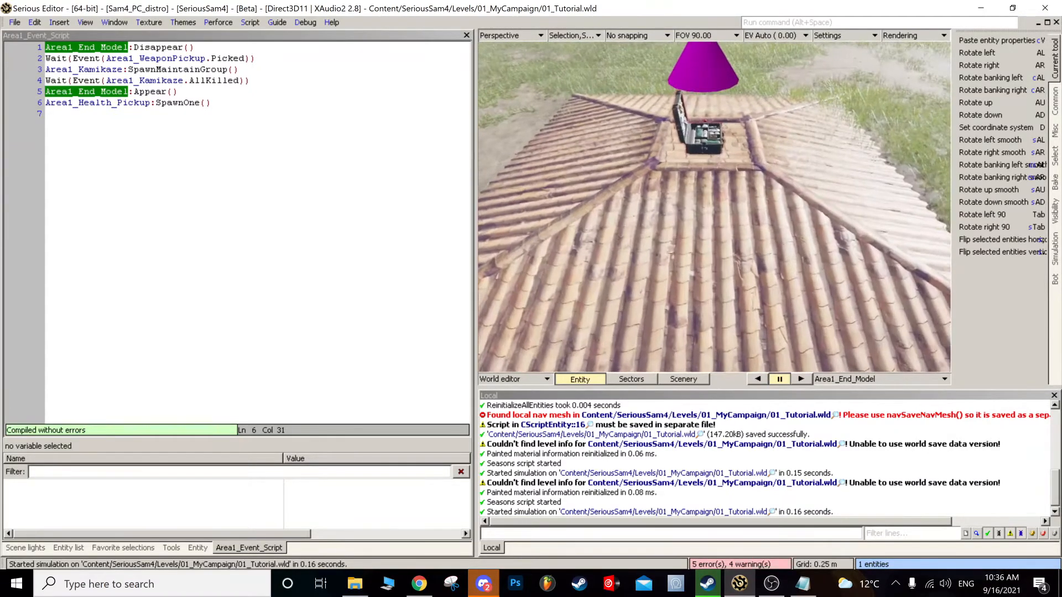
scroll(715, 206, "down", 5)
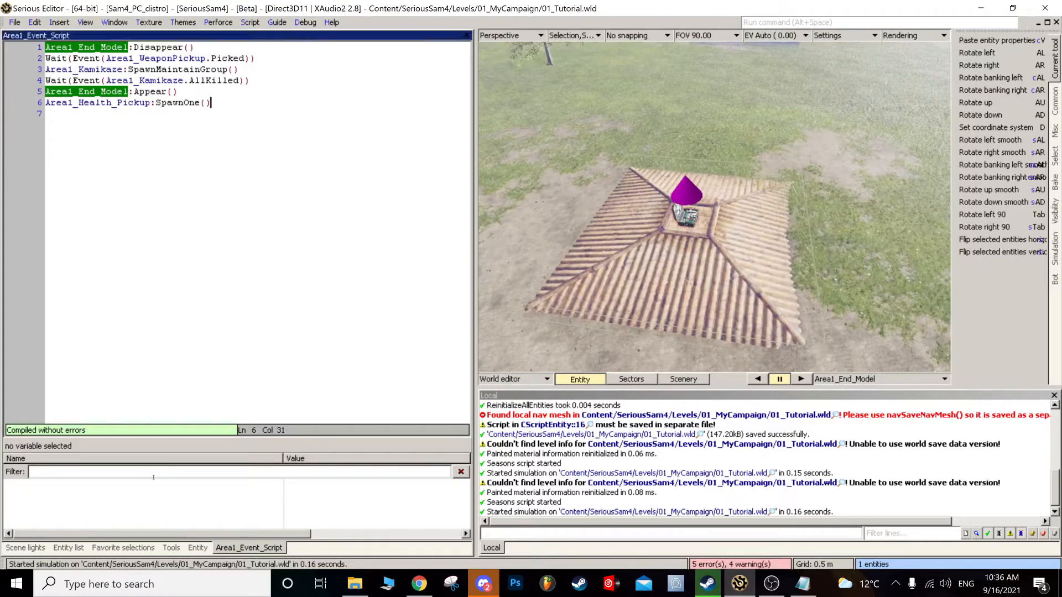
- Place an Animated mover entity from the Tools category in the open space beside the roof model
left_click(78, 548)
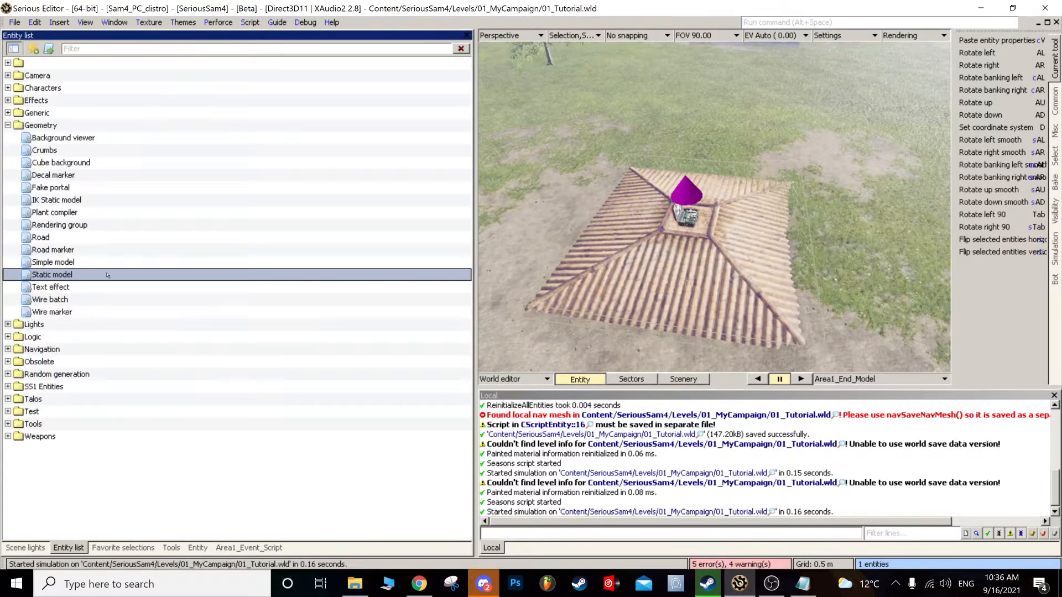
left_click(8, 63)
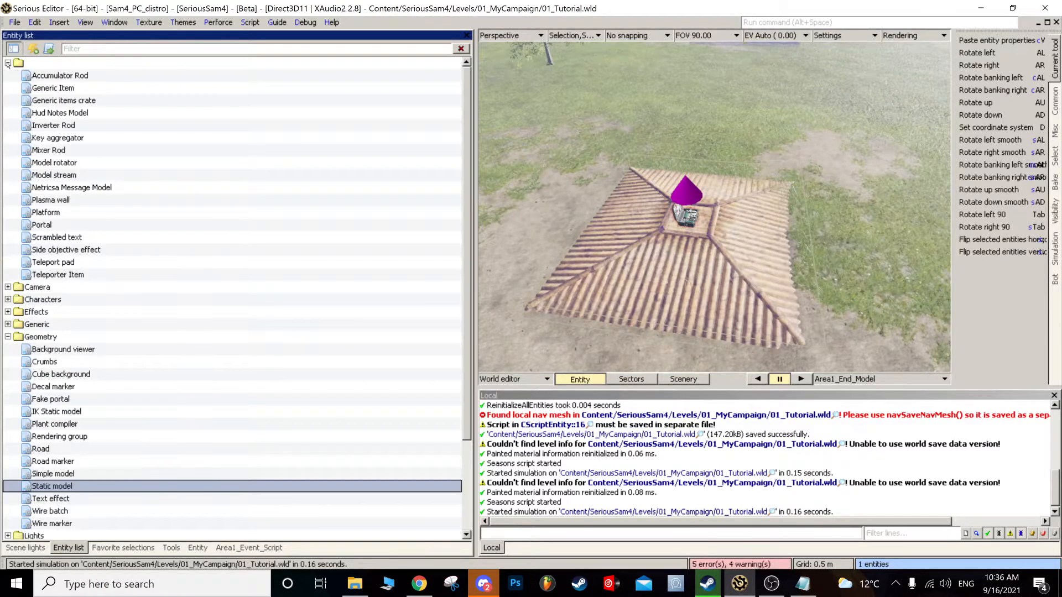
left_click(8, 63)
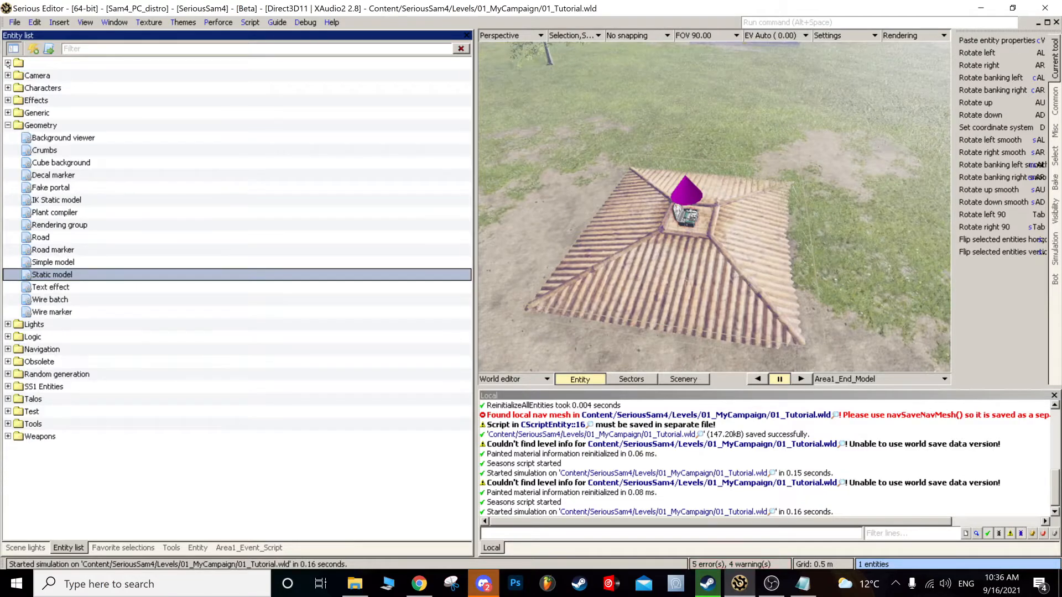
left_click(7, 125)
left_click(8, 236)
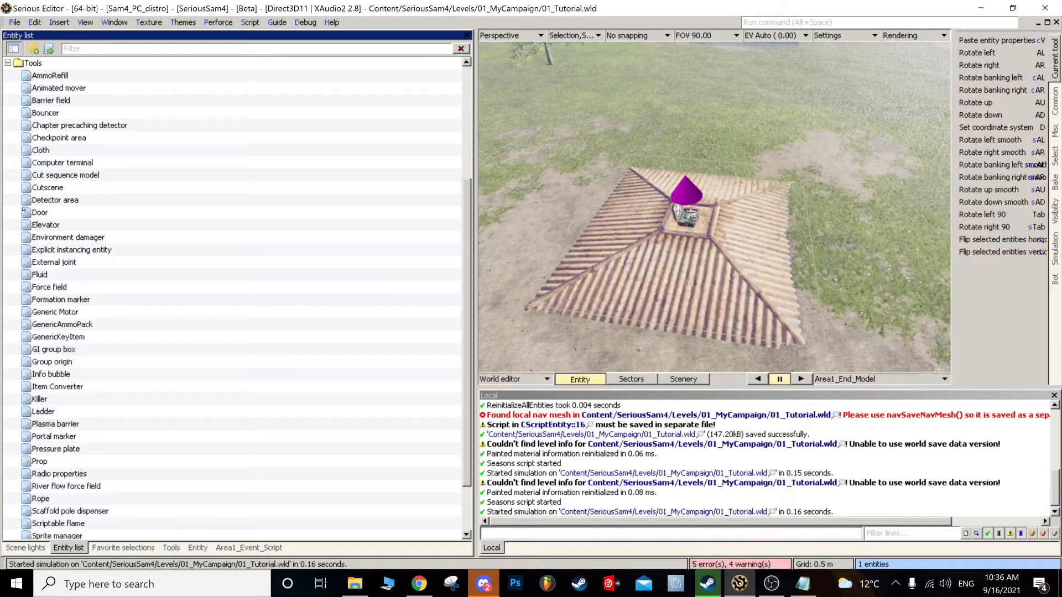
left_click(57, 90)
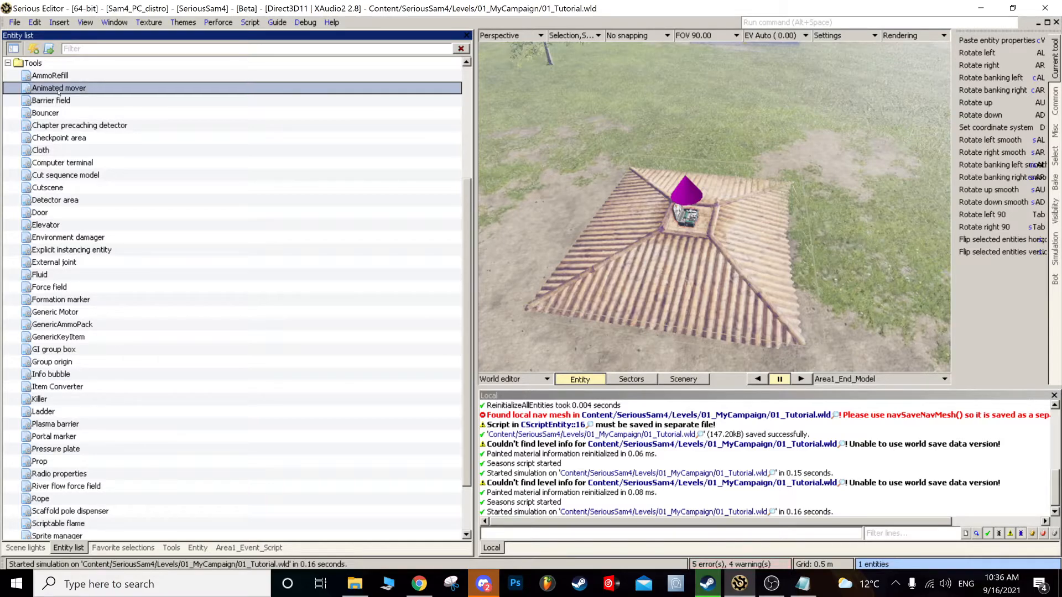
left_click(709, 227)
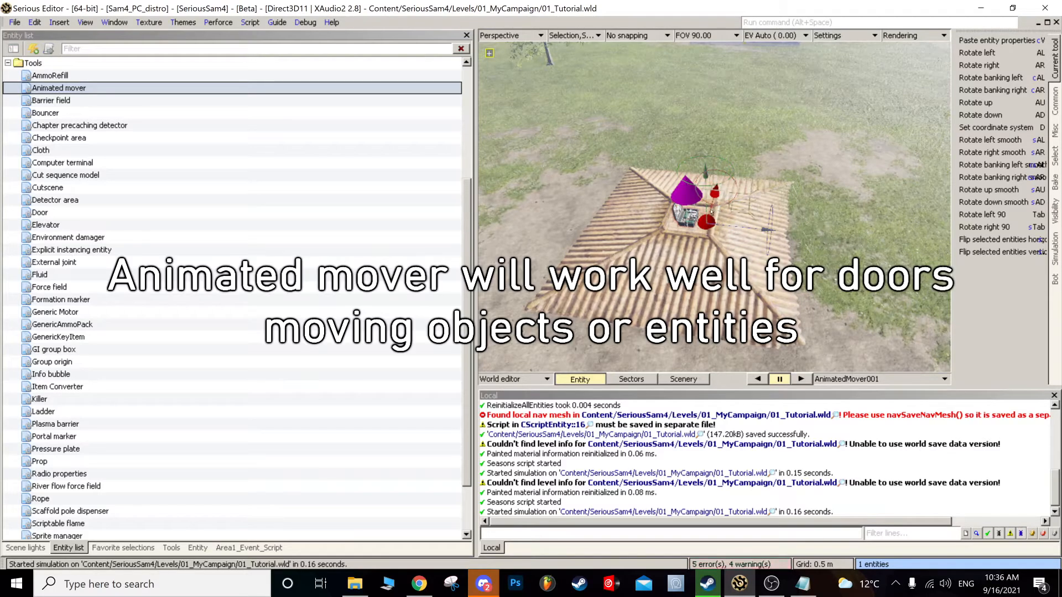
left_click_drag(710, 215, 737, 275)
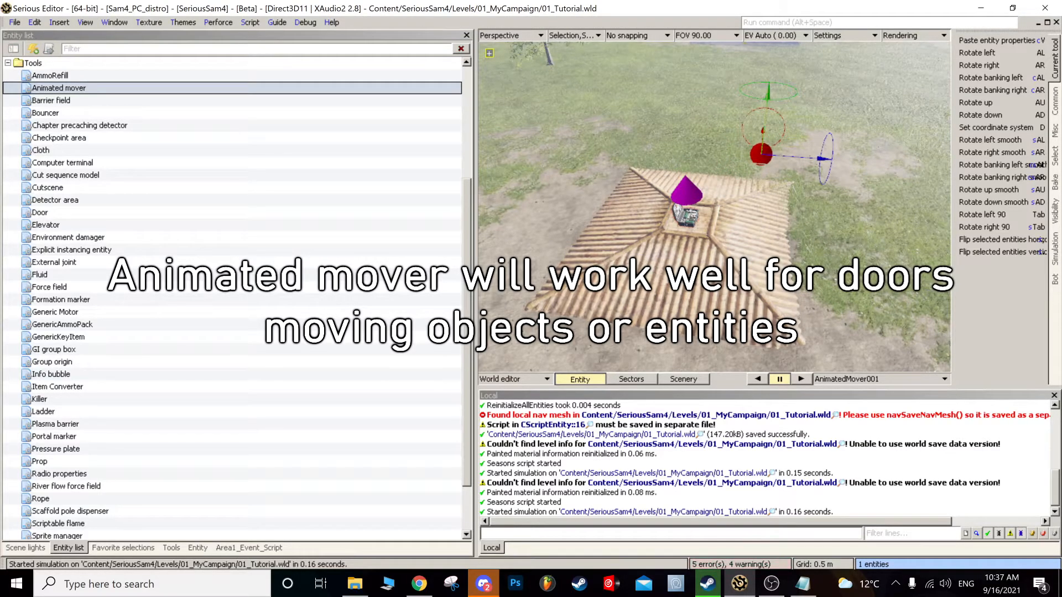
- Rename the animated mover as Area1_EndModel_Mover
left_click(198, 547)
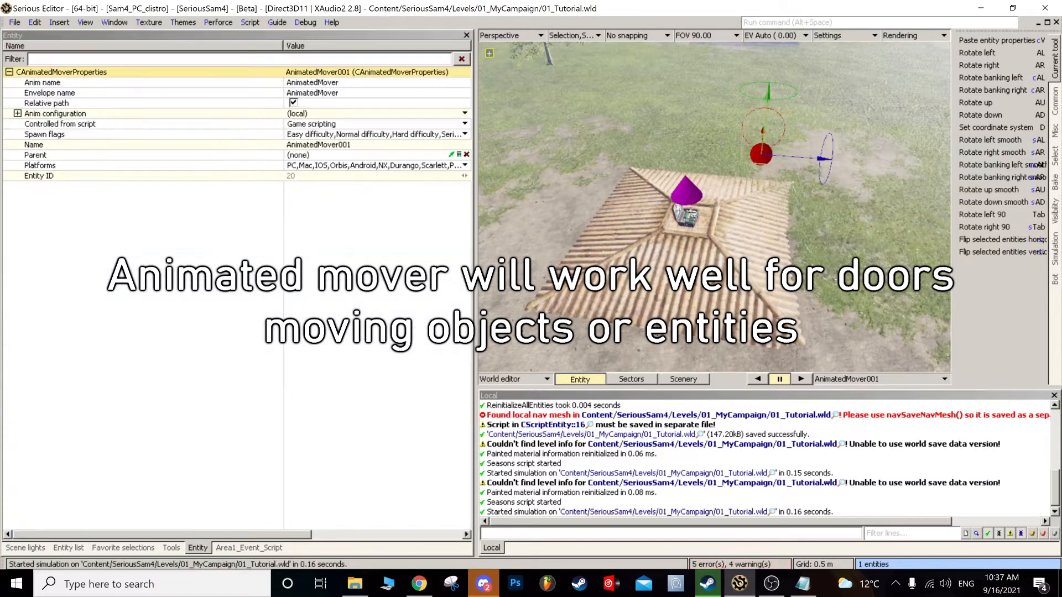
left_click(667, 322)
left_click(753, 157)
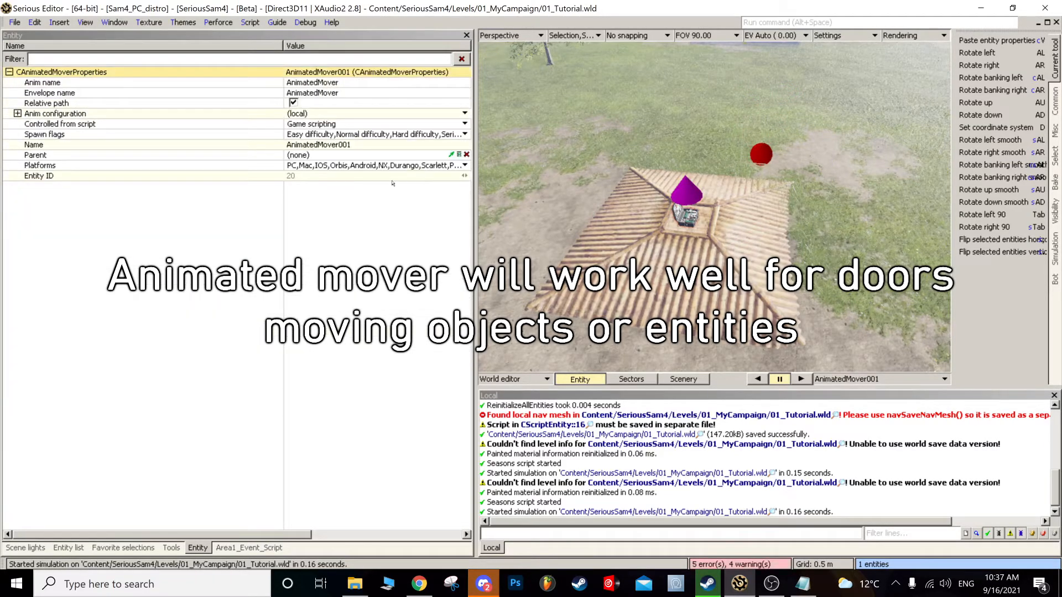
left_click(156, 142)
type("Area12_EndModel_Mover")
key("Return")
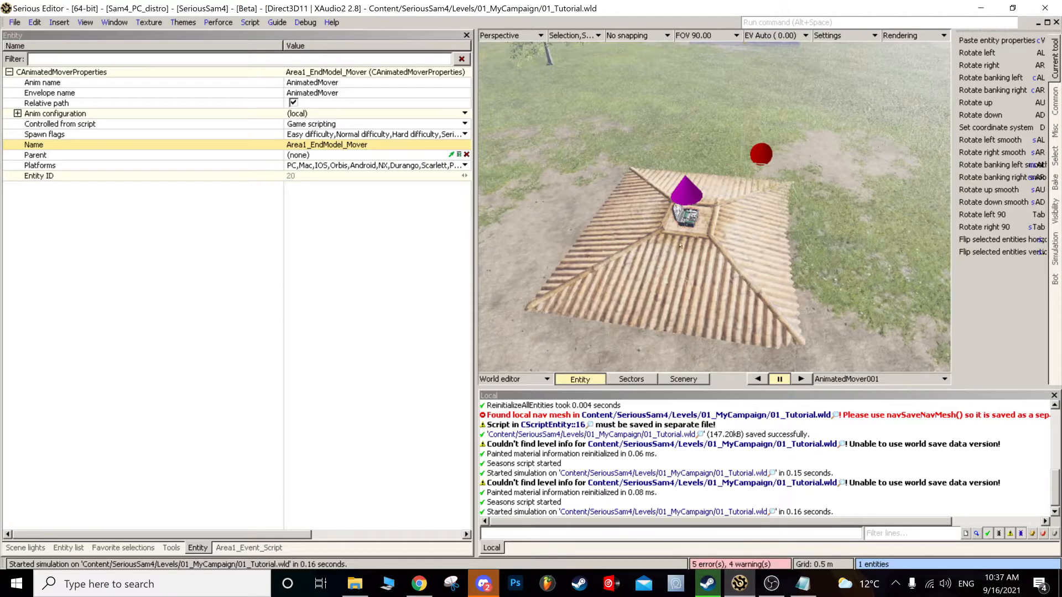
- Set Area1_EndModel_Mover as the parent of the Area1_End_Model roof by picking it in the world
left_click(693, 261)
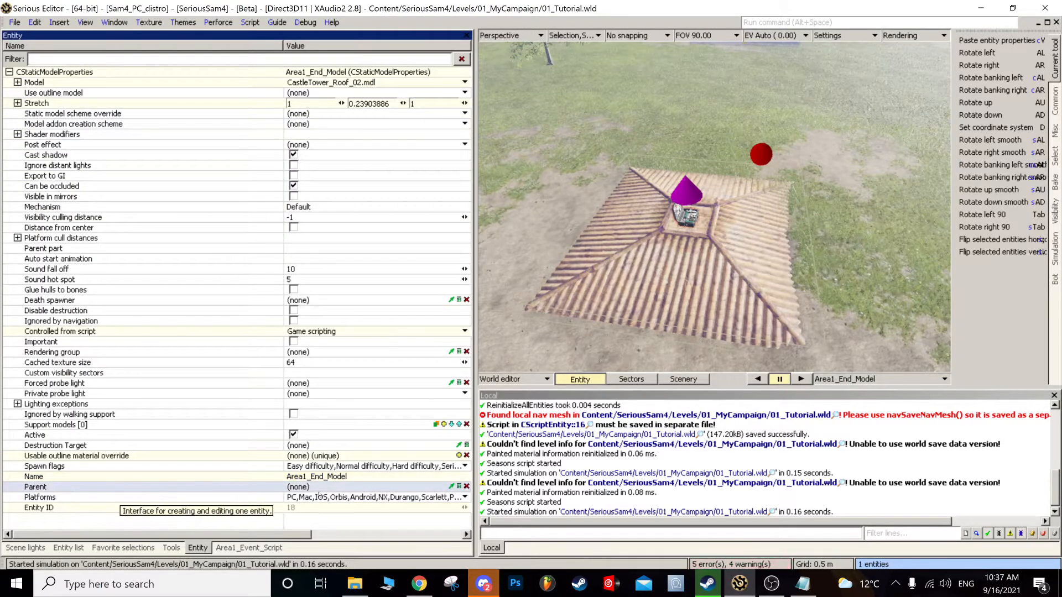
left_click(452, 486)
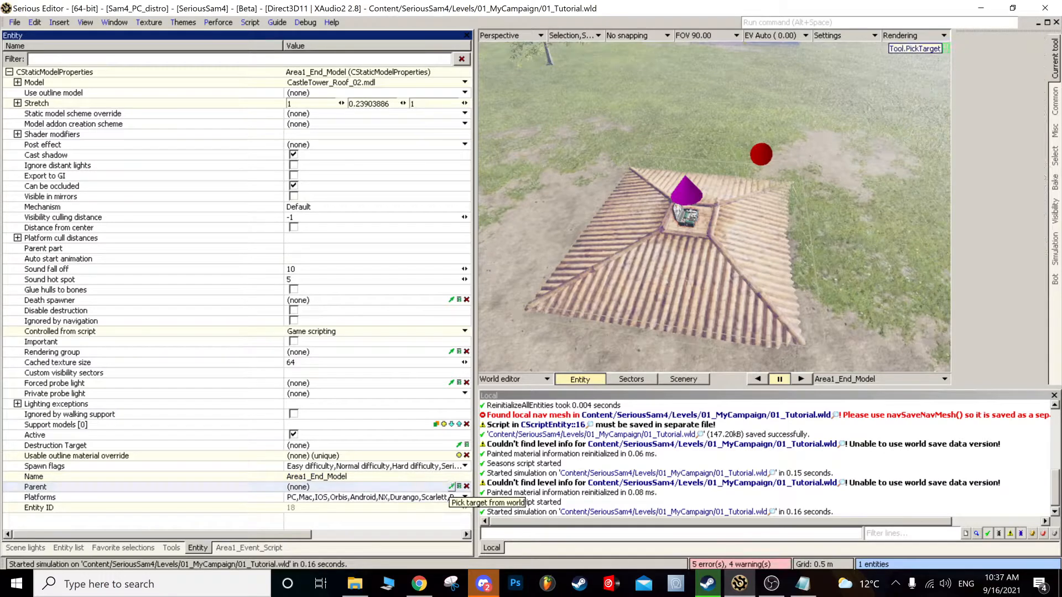
left_click(762, 160)
- Open Area1_EndModel_Mover in the animation editor and create an animset named Animations
left_click(758, 160)
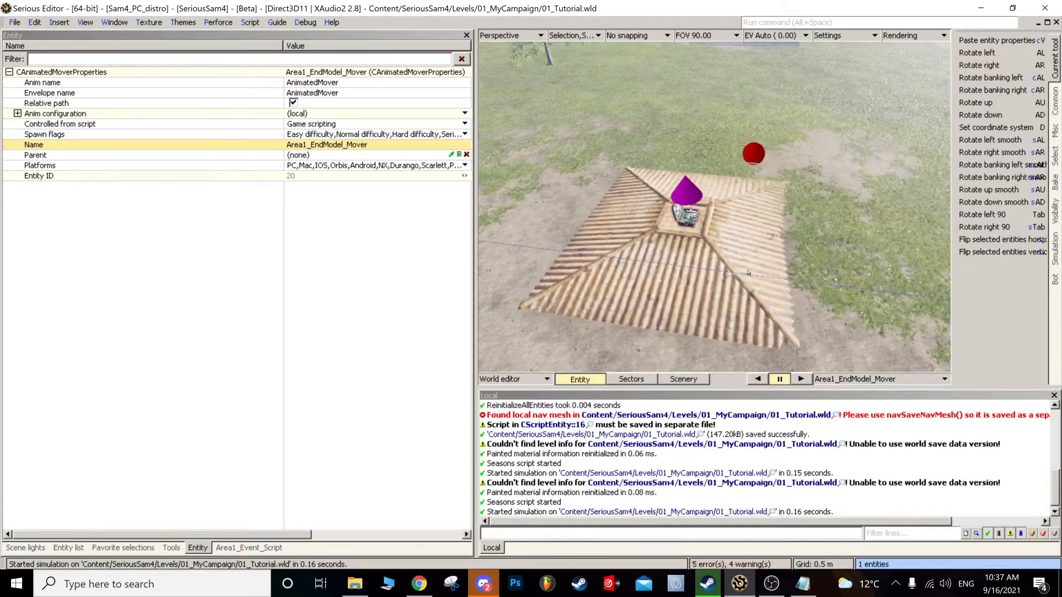
left_click_drag(747, 271, 749, 271)
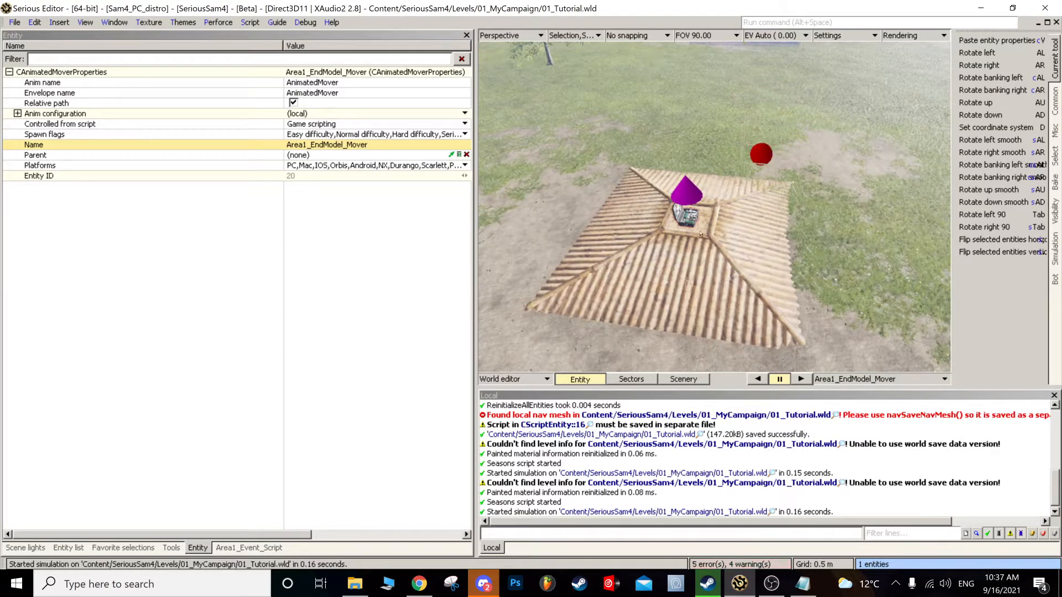
left_click_drag(749, 271, 744, 285, "alt")
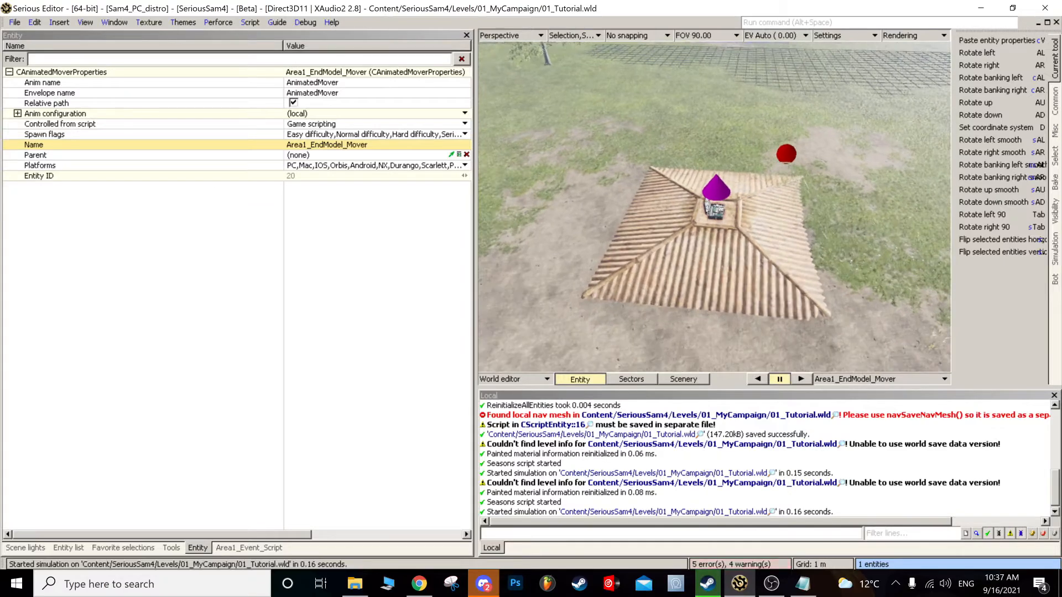
double_click(786, 156)
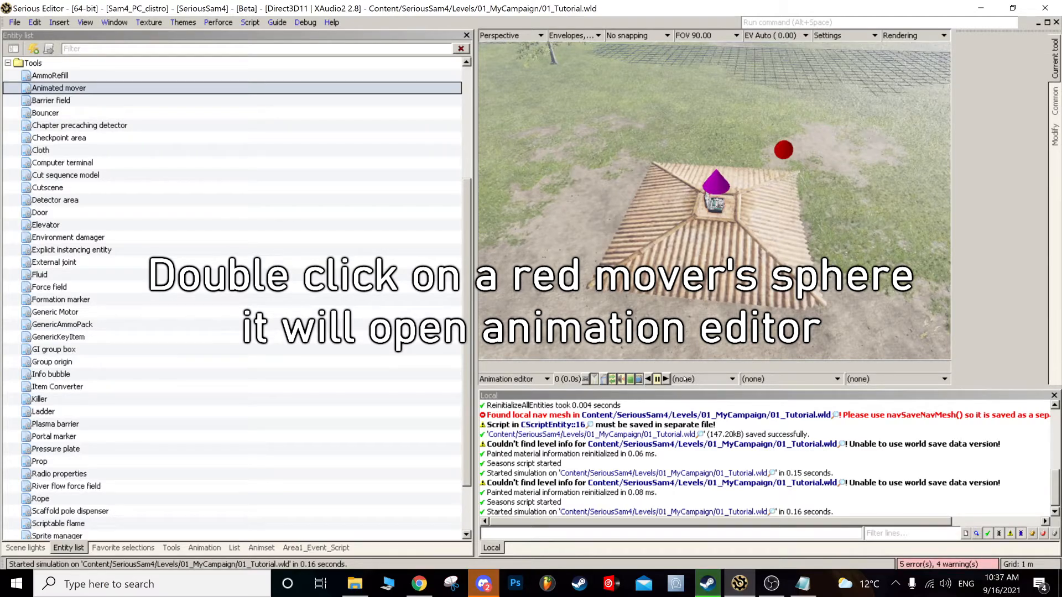
left_click(688, 380)
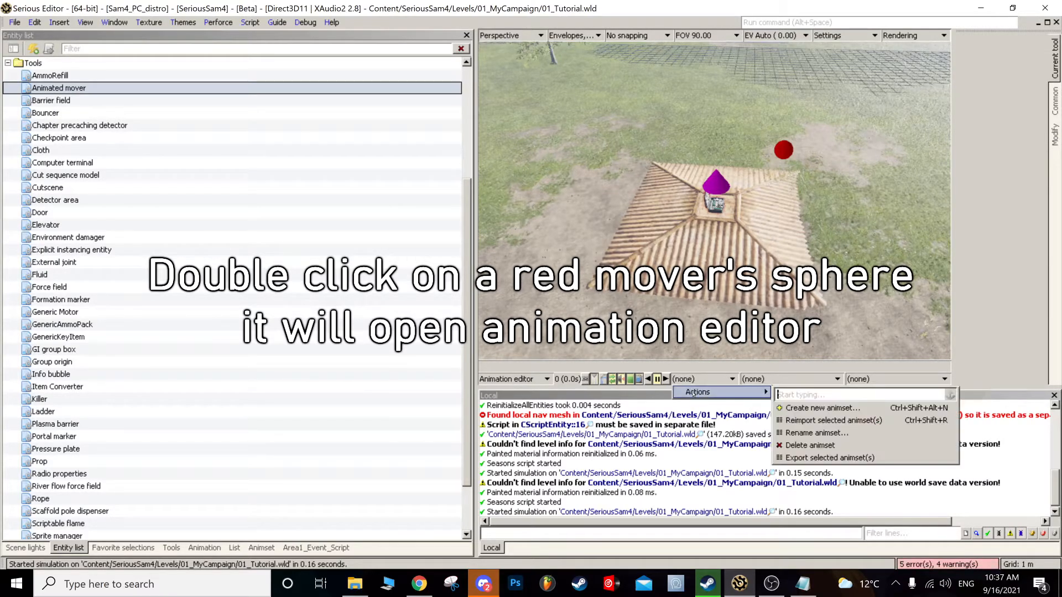
left_click(797, 408)
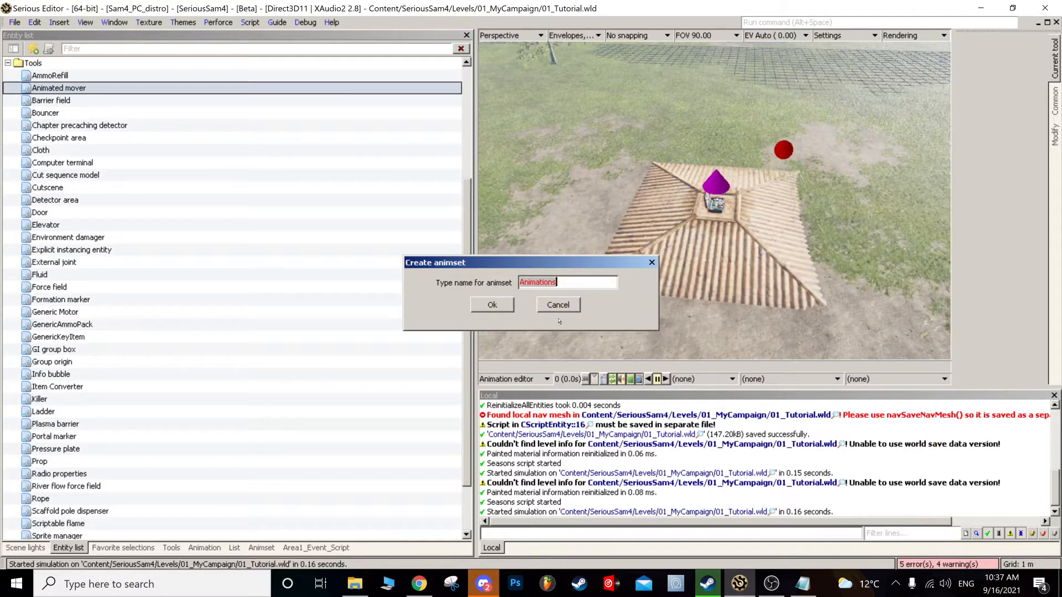
left_click(506, 306)
- Create an animation named Move in the Animations animset
left_click(777, 380)
mouse_move(777, 392)
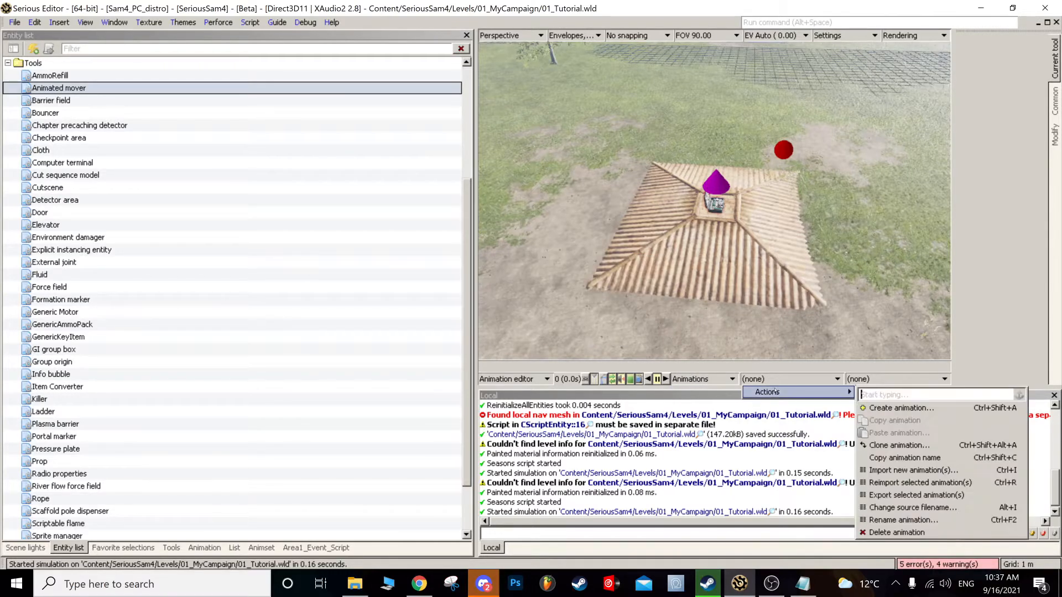
left_click(900, 408)
type("Move")
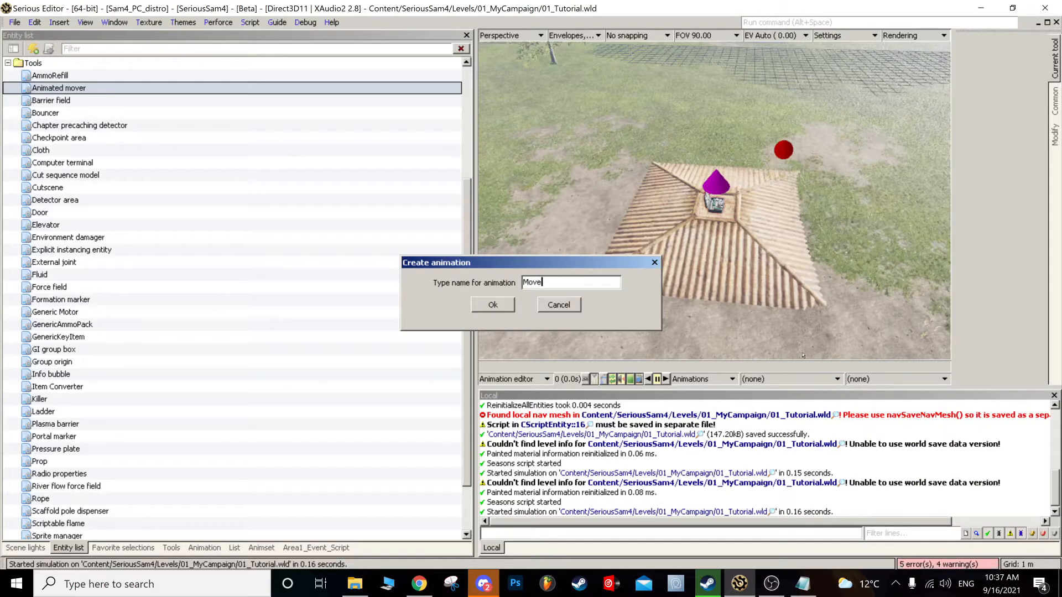
key("Return")
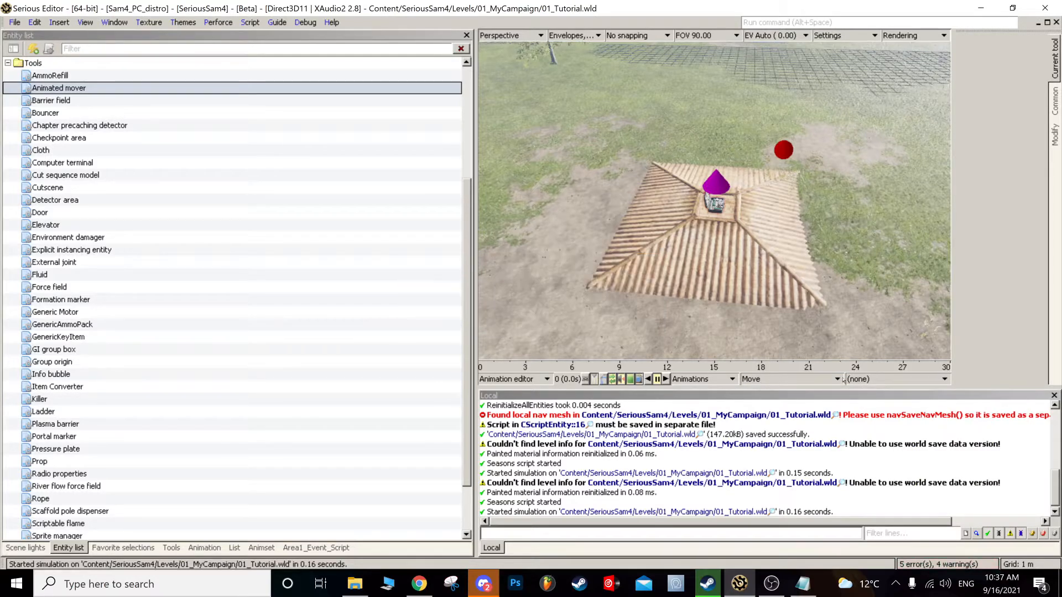
- Add the AnimatedMover envelope to the Move animation
left_click(851, 379)
left_click(811, 404)
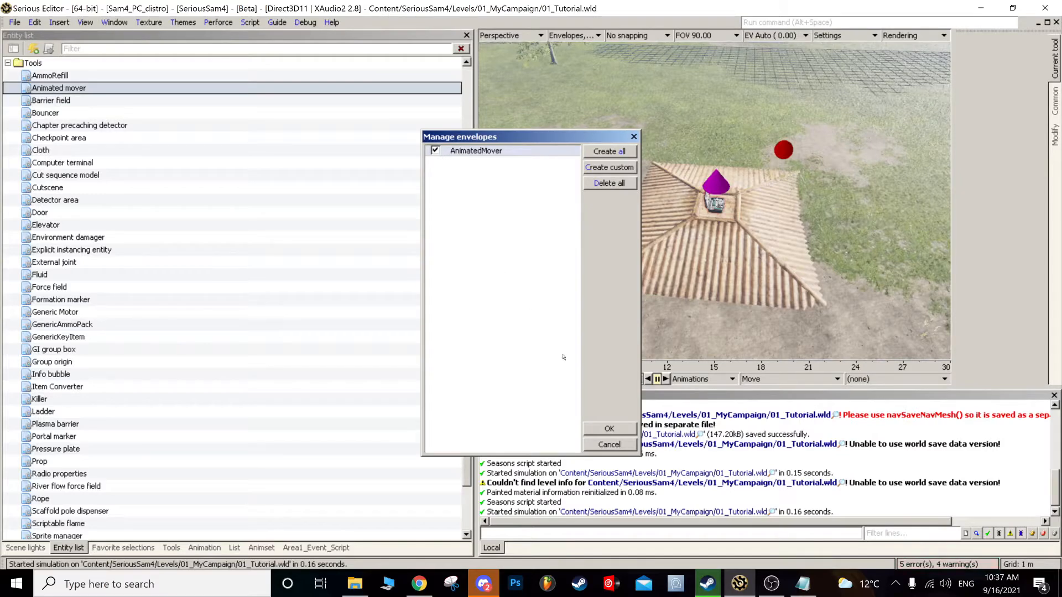
left_click(614, 428)
left_click_drag(765, 247, 797, 248)
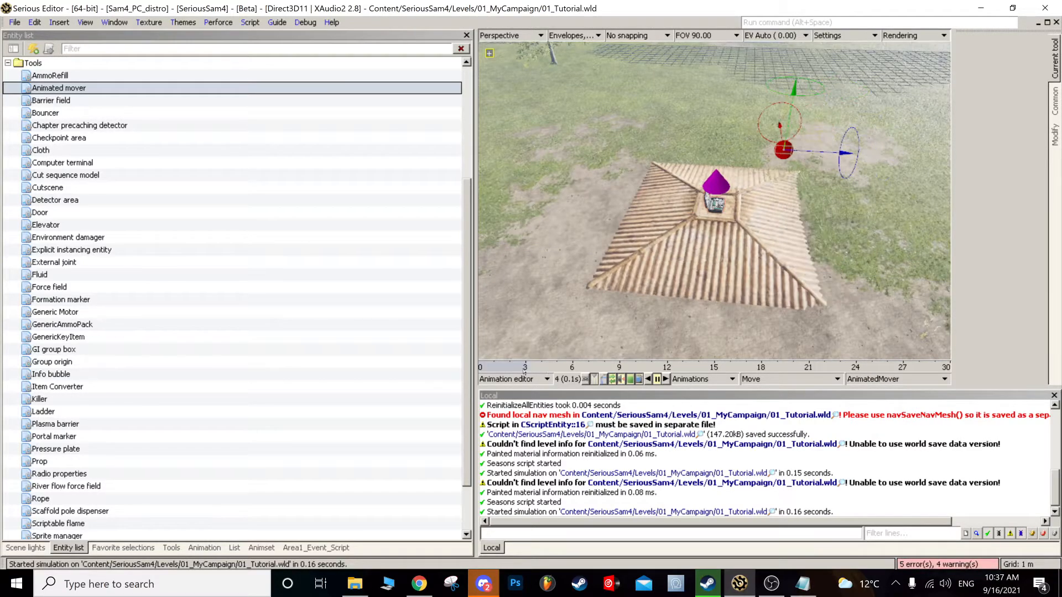
middle_click_drag(747, 188, 659, 161)
middle_click_drag(734, 184, 688, 196)
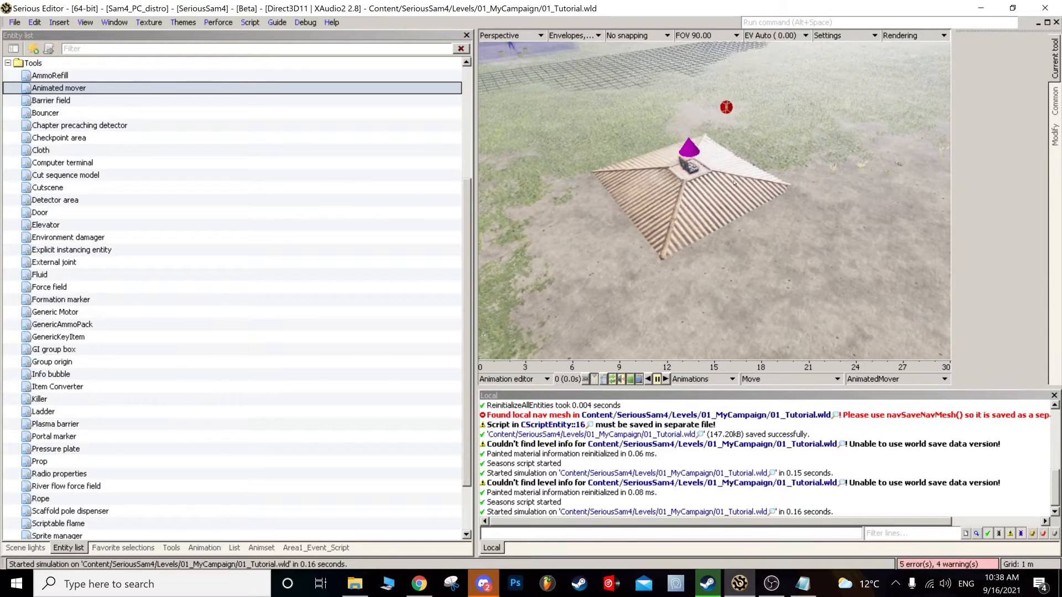
- Record keyframes of all AnimatedMover position and rotation channels at frame 0 and, with the mover raised, at frame 15
key("r")
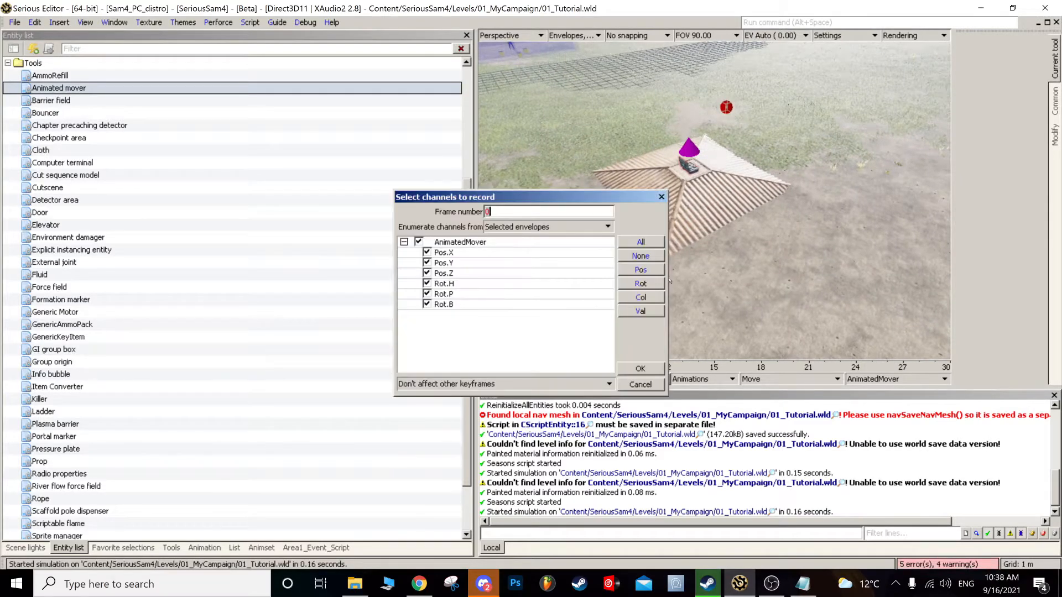
left_click(630, 368)
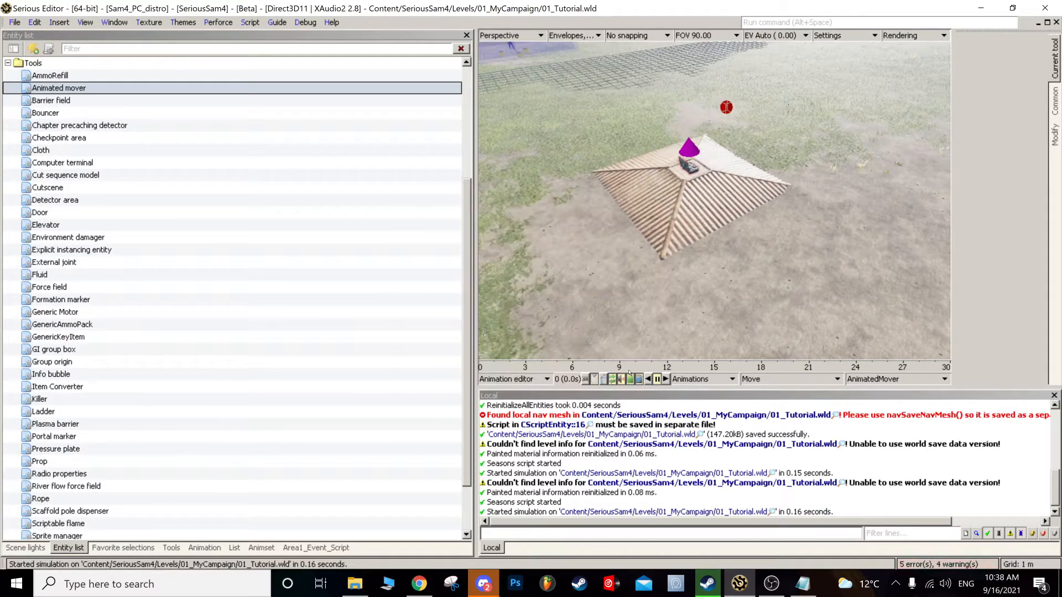
left_click(712, 369)
left_click_drag(719, 273, 748, 136)
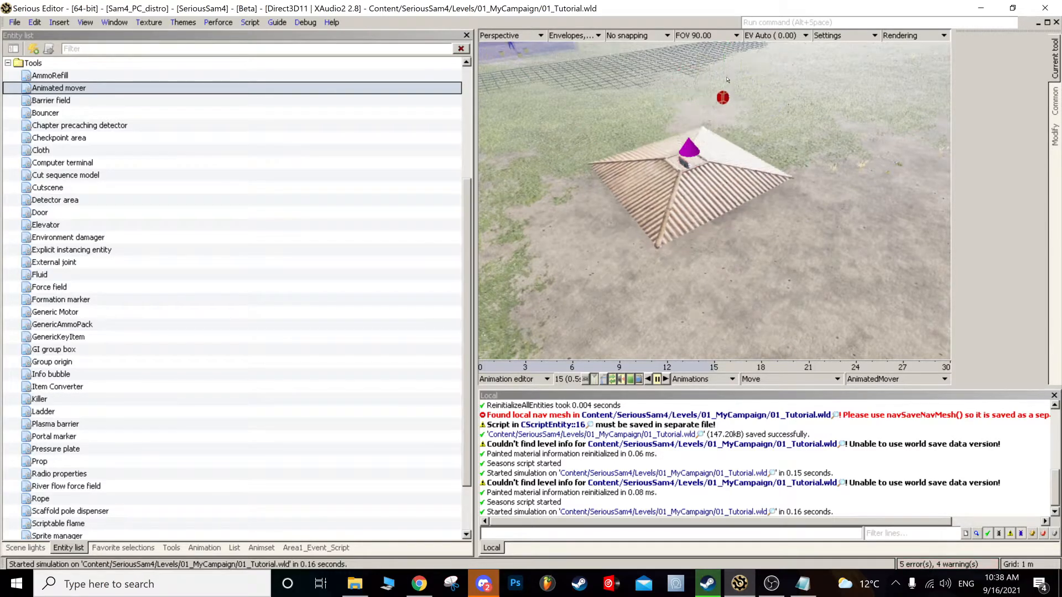
key("k")
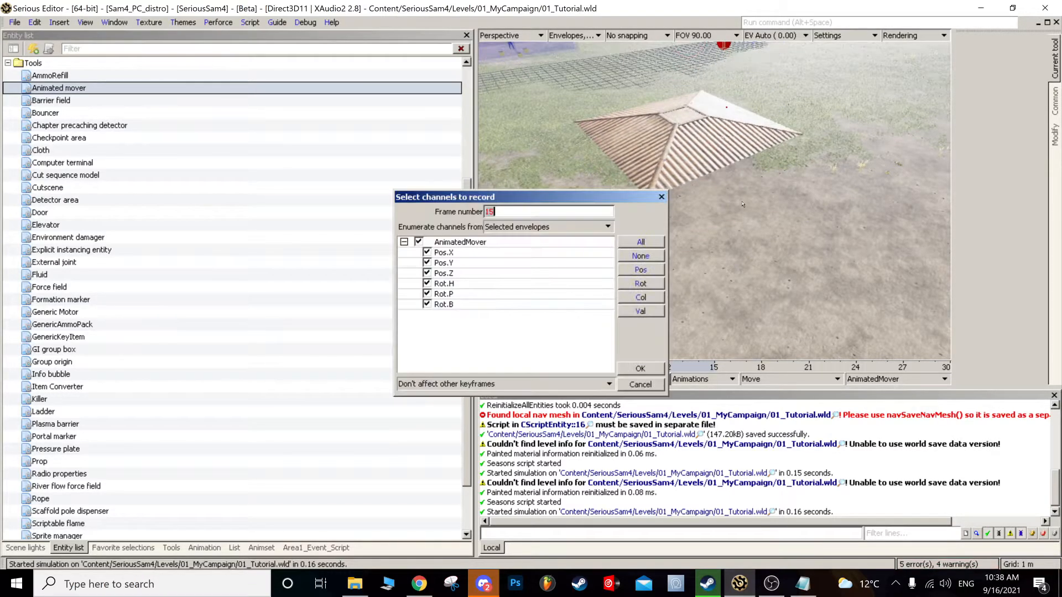
left_click(640, 368)
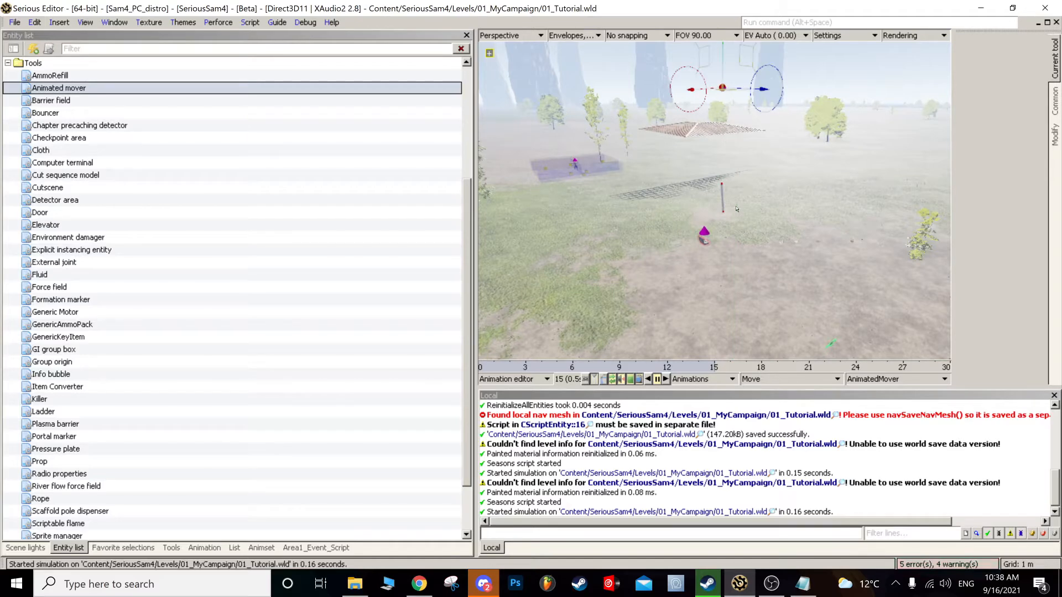
- Re-record all channels of the frame 15 keyframe with the mover and its roof raised high above the ground
key("k")
type("5")
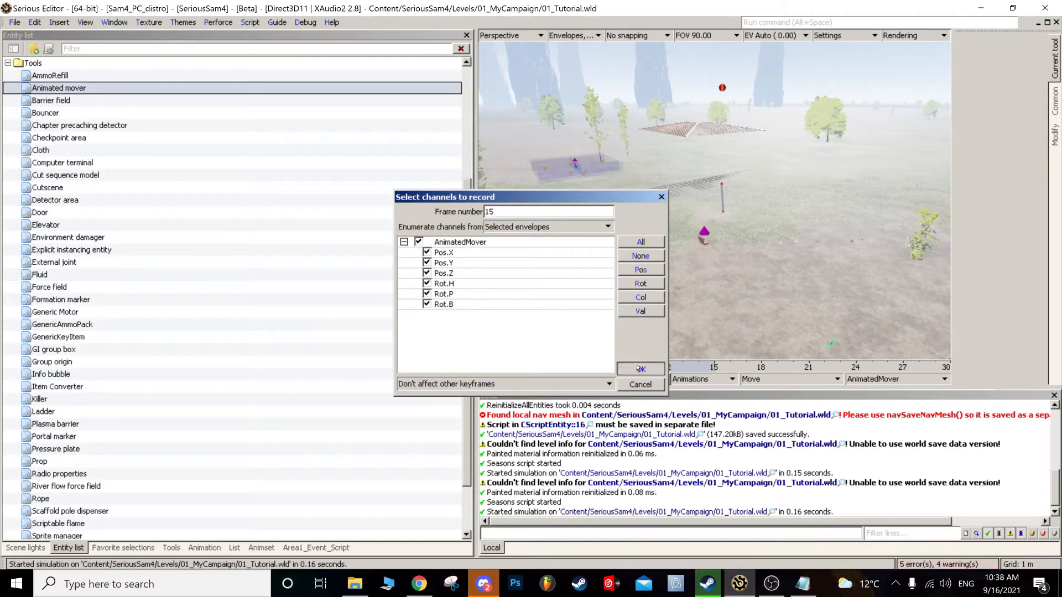
left_click(640, 368)
- At frame 30, lower the mover back to the ground and record a keyframe for all its position and rotation channels
left_click_drag(560, 372, 952, 369)
left_click_drag(803, 237, 801, 340)
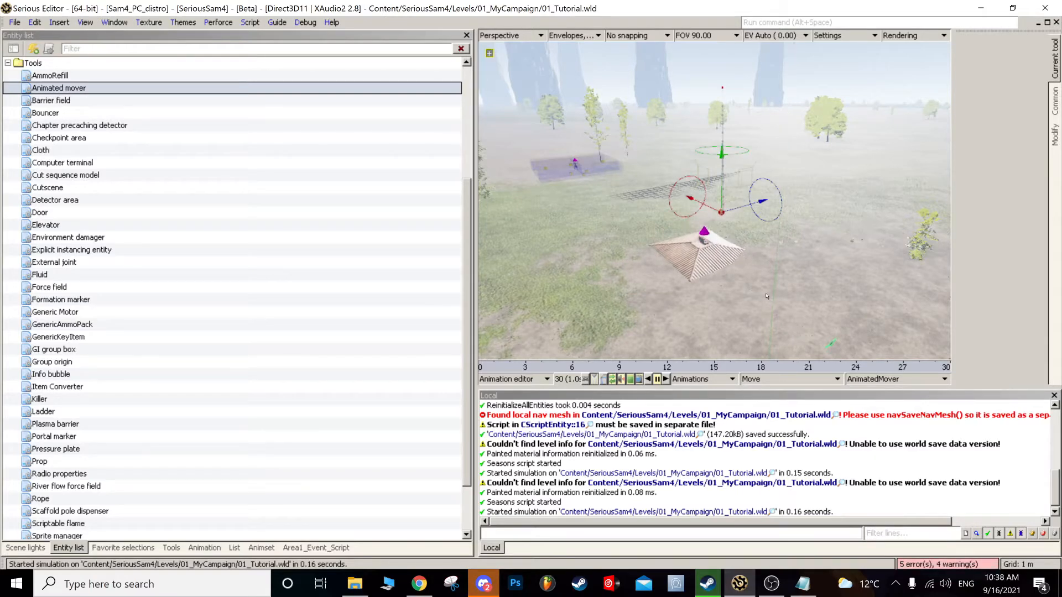
key("k")
left_click(643, 373)
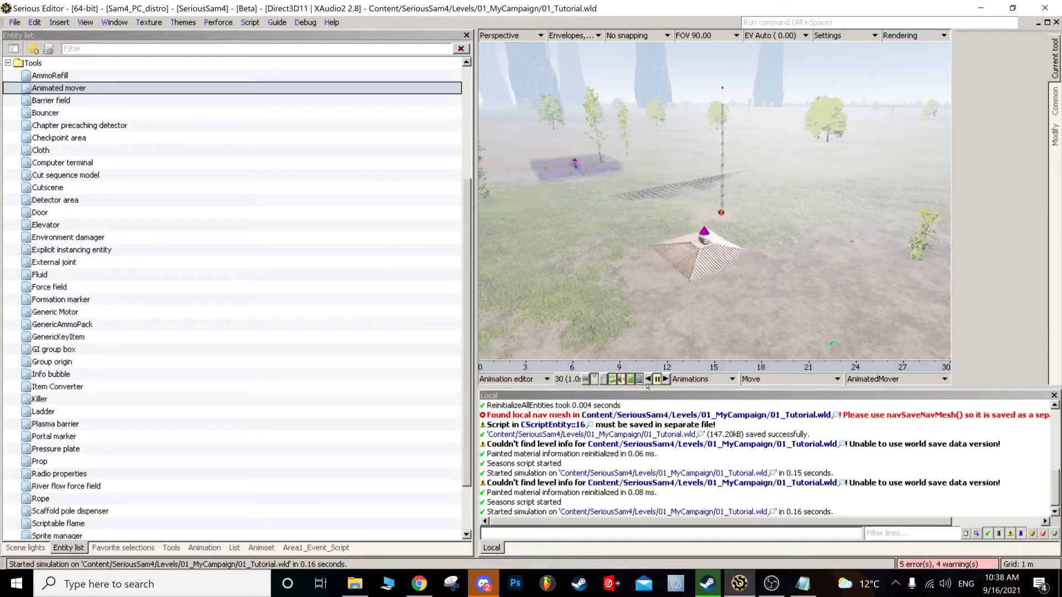
- Play the Move animation and set its SecPerFrame to 0.2
left_click(666, 379)
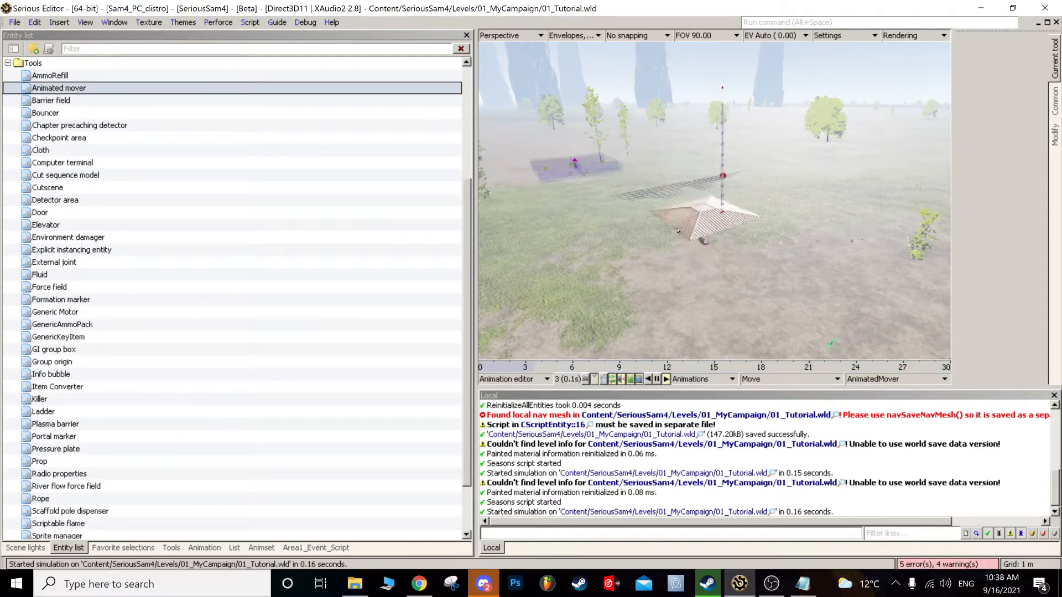
left_click(203, 549)
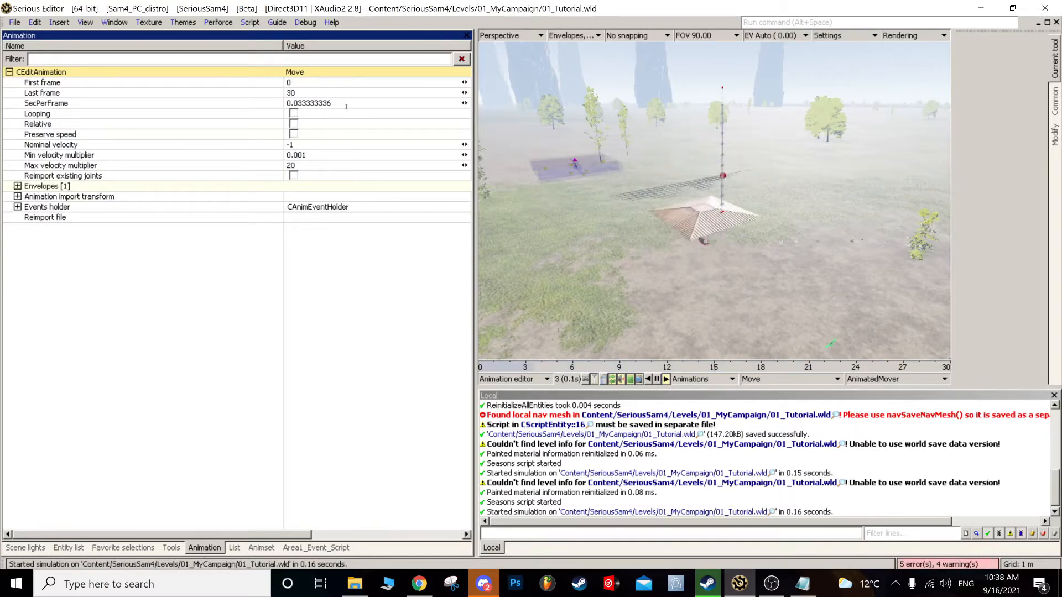
left_click(327, 103)
left_click_drag(325, 117, 287, 105)
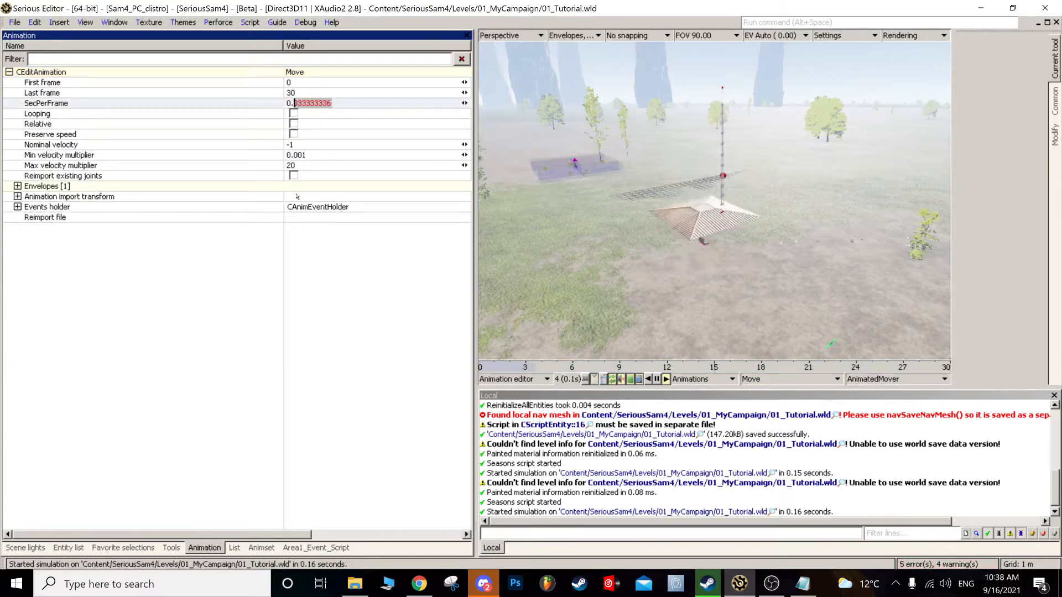
type("0.2")
key("Return")
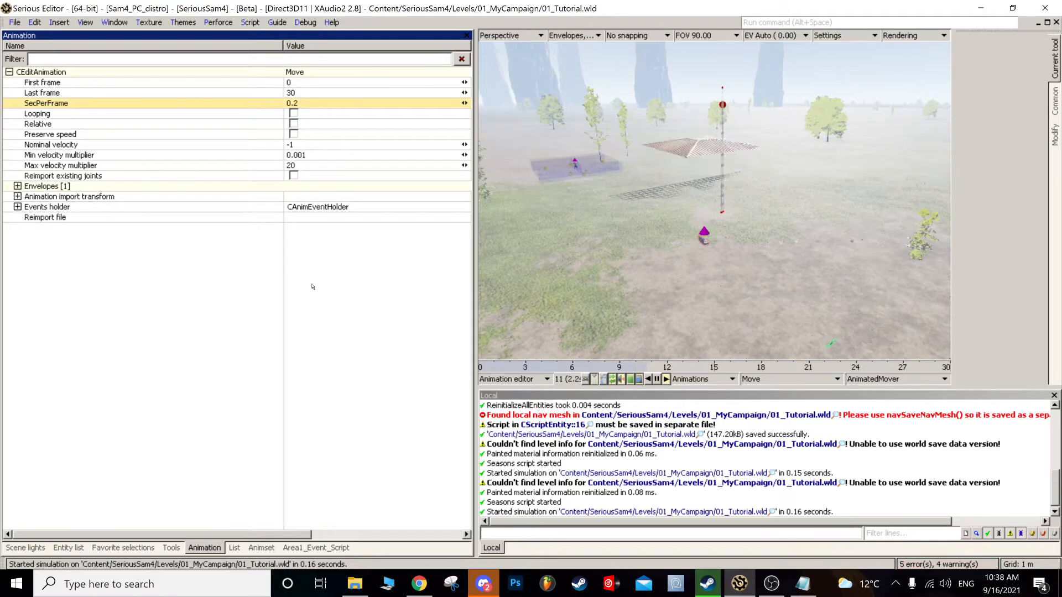
- Widen the viewport and set the Move animation's SecPerFrame to 0.1
left_click_drag(475, 285, 246, 280)
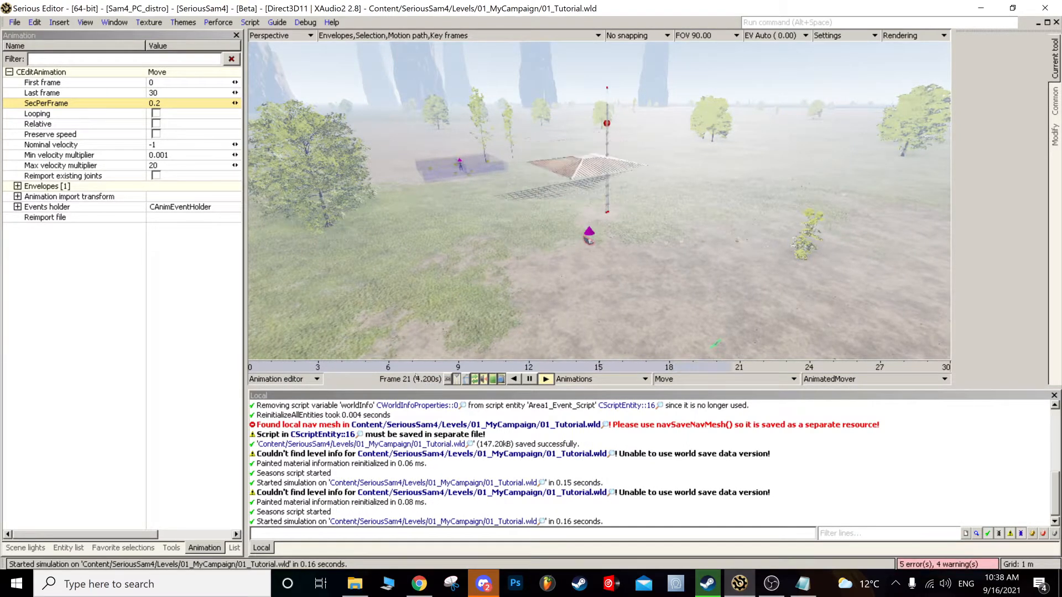
left_click(161, 104)
key("BackSpace")
type("1")
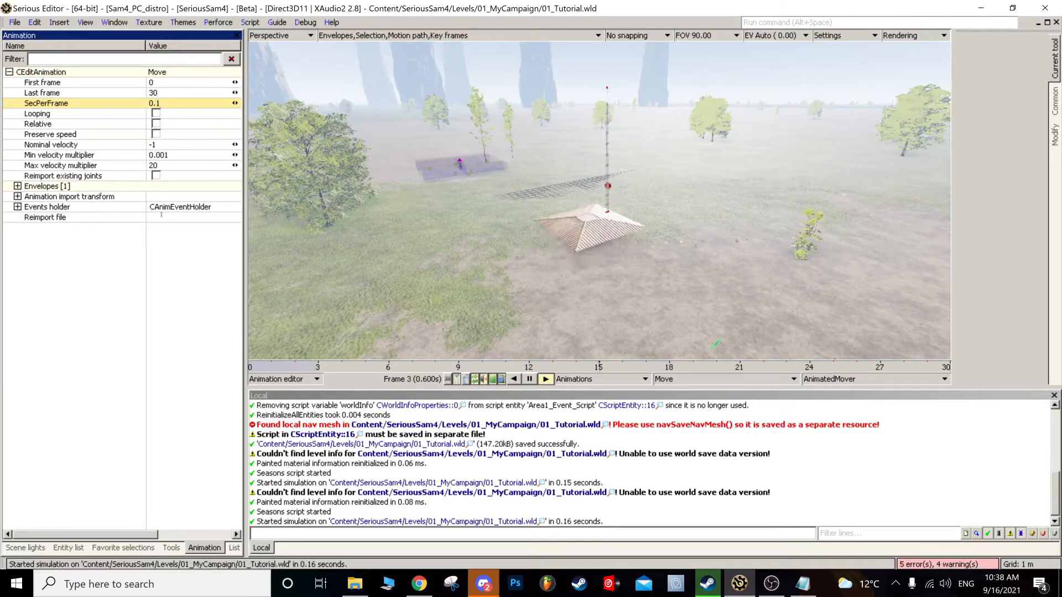
- Switch to the World editor and open Area1_Event_Script from its script entity in the level
left_click(299, 381)
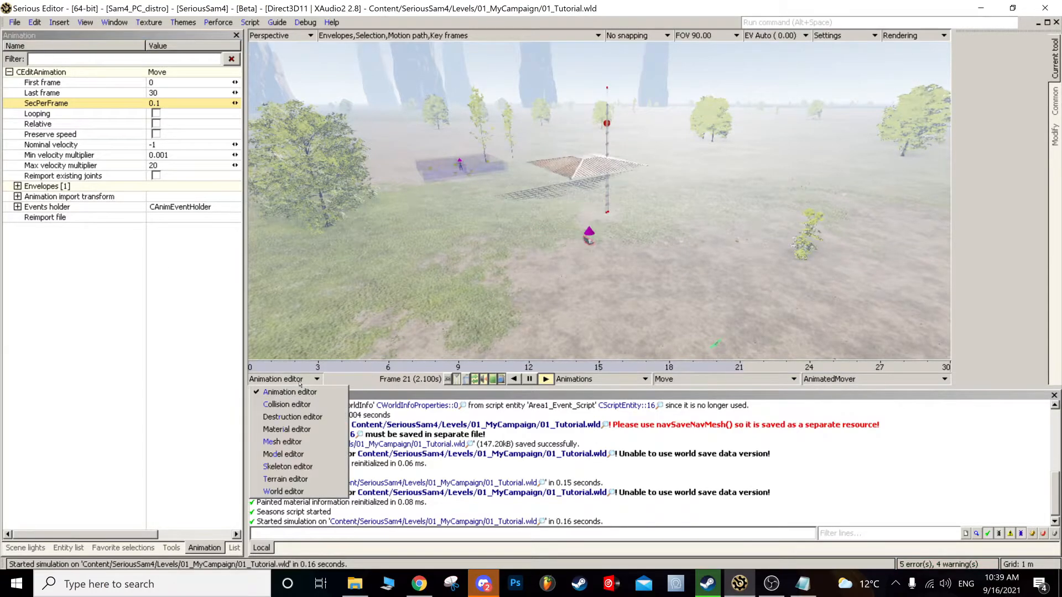
left_click(303, 492)
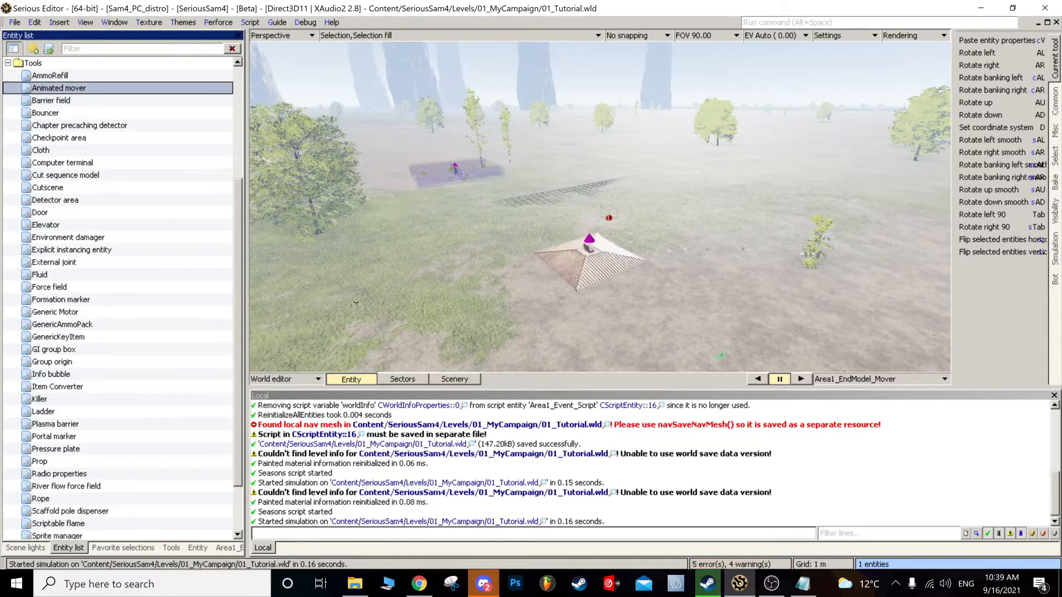
left_click_drag(247, 293, 378, 293)
middle_click_drag(666, 206, 628, 177)
double_click(639, 268)
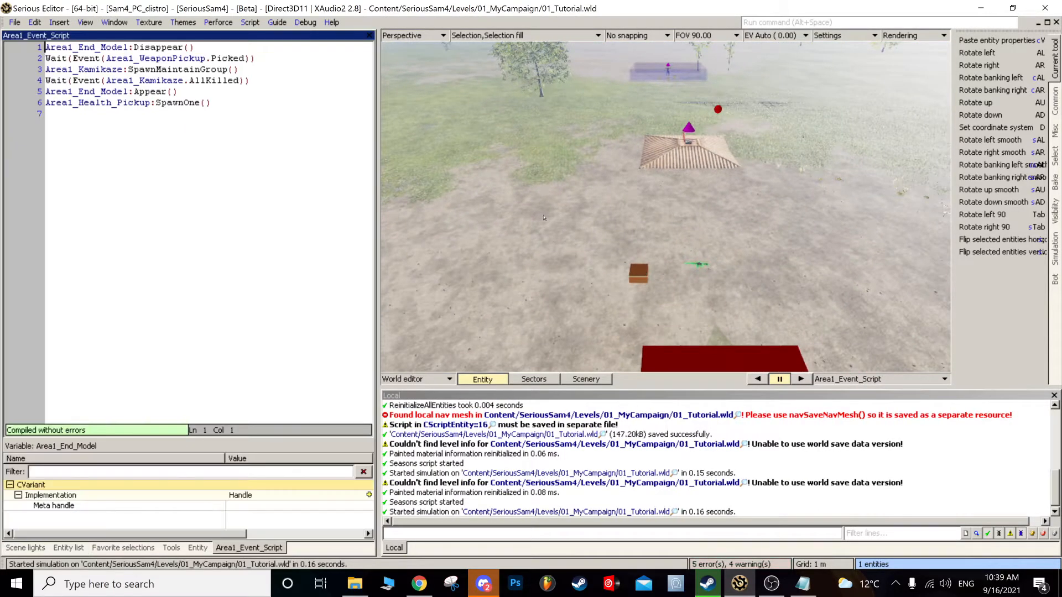
- Add a line after the SpawnOne call reading Wait(Event( followed by a reference to the Area1_Health_Pickup entity on the roof
middle_click_drag(666, 207, 663, 166)
scroll(666, 207, "up", 5)
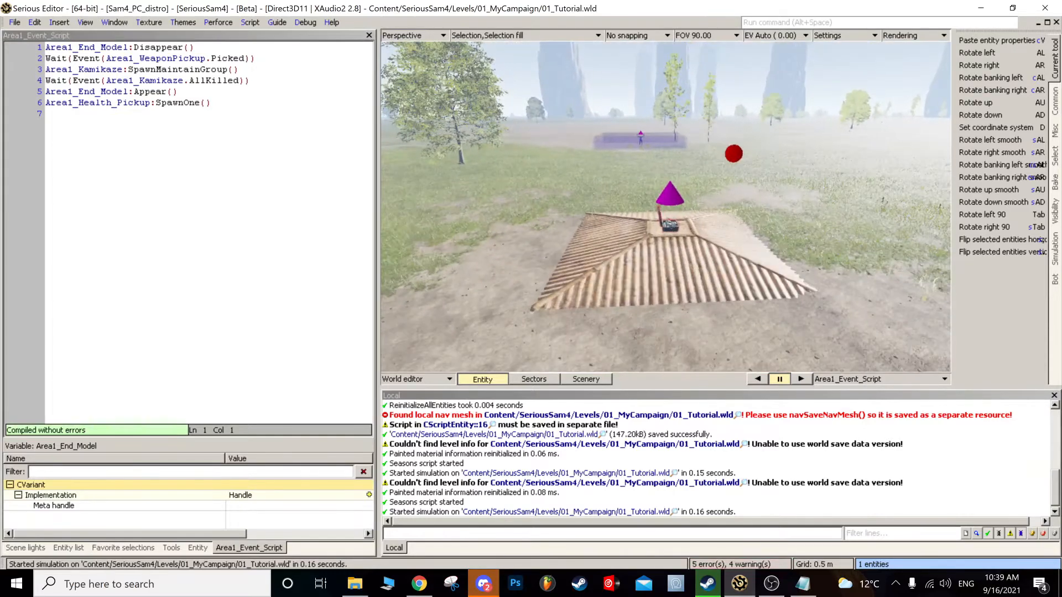
scroll(527, 209, "up", 1)
middle_click_drag(520, 195, 530, 235)
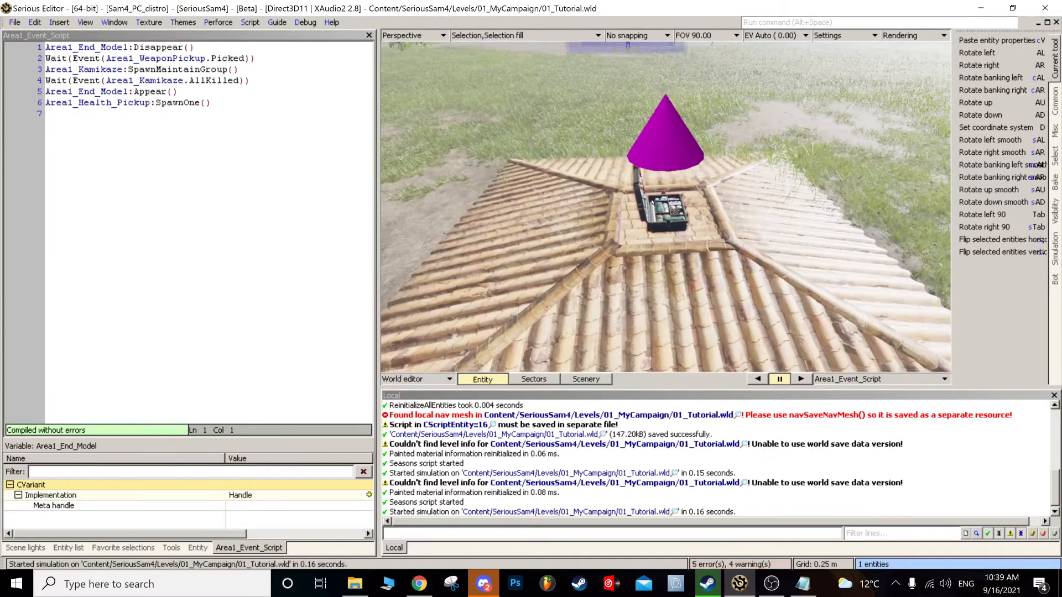
left_click(667, 215)
left_click(212, 103)
key("Return")
type("We")
key("Return")
type("(Event(")
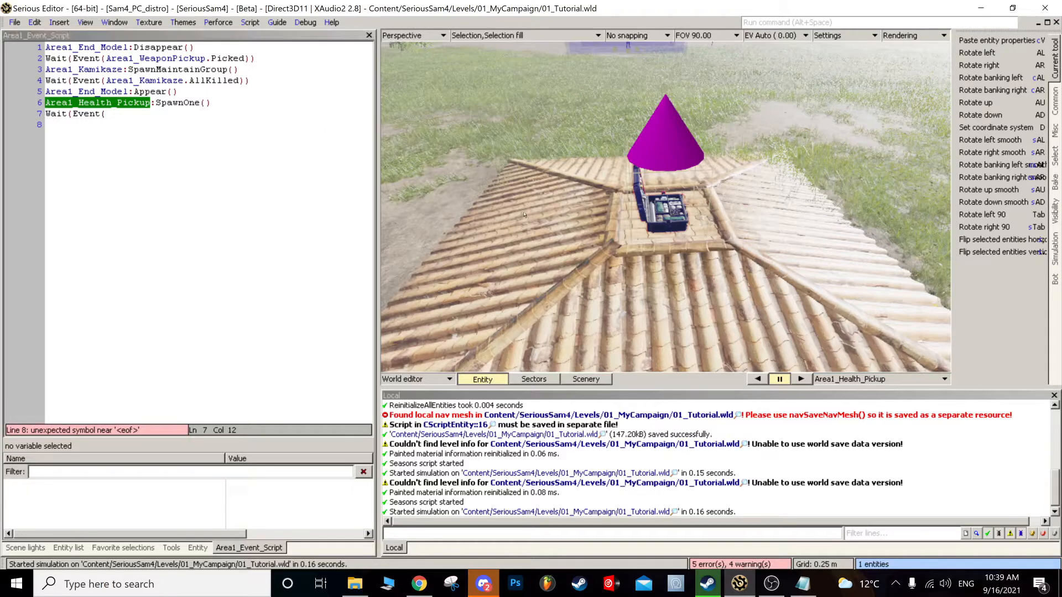
left_click(168, 115)
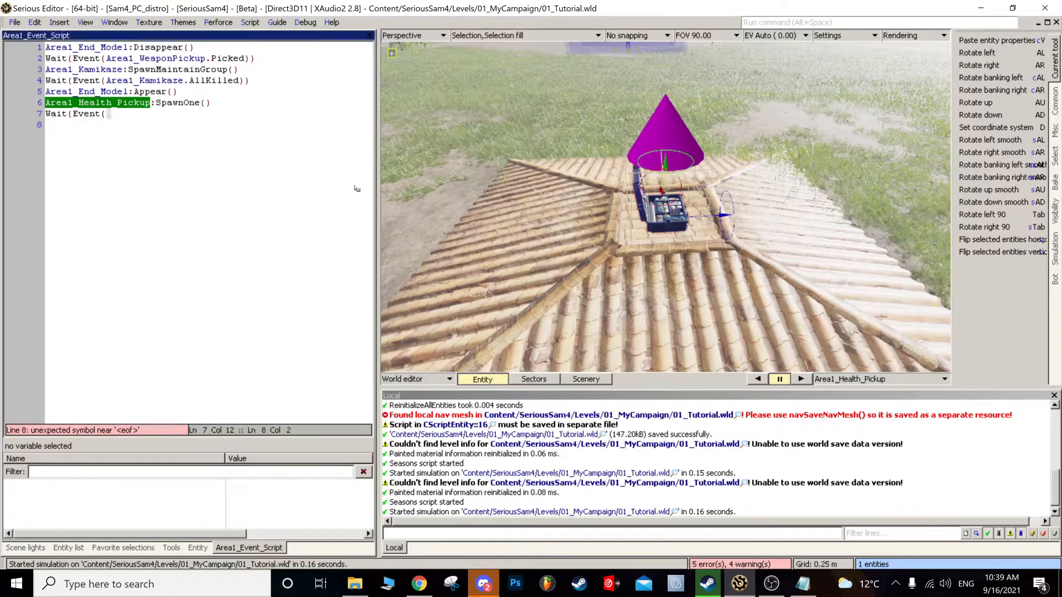
type("Area1_Health_Pickup")
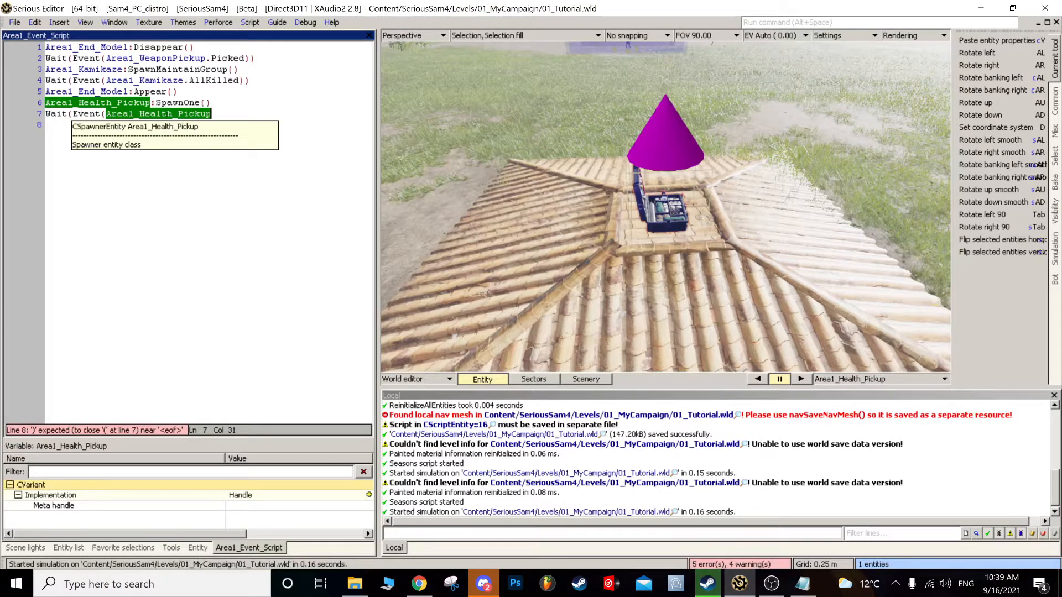
- Complete the health pickup wait with the OnePicked event and closing brackets, and start a new script line
type(".")
key("Down")
key("Down")
key("Down")
key("Down")
key("Down")
key("Down")
key("Down")
key("Down")
key("Down")
key("Return")
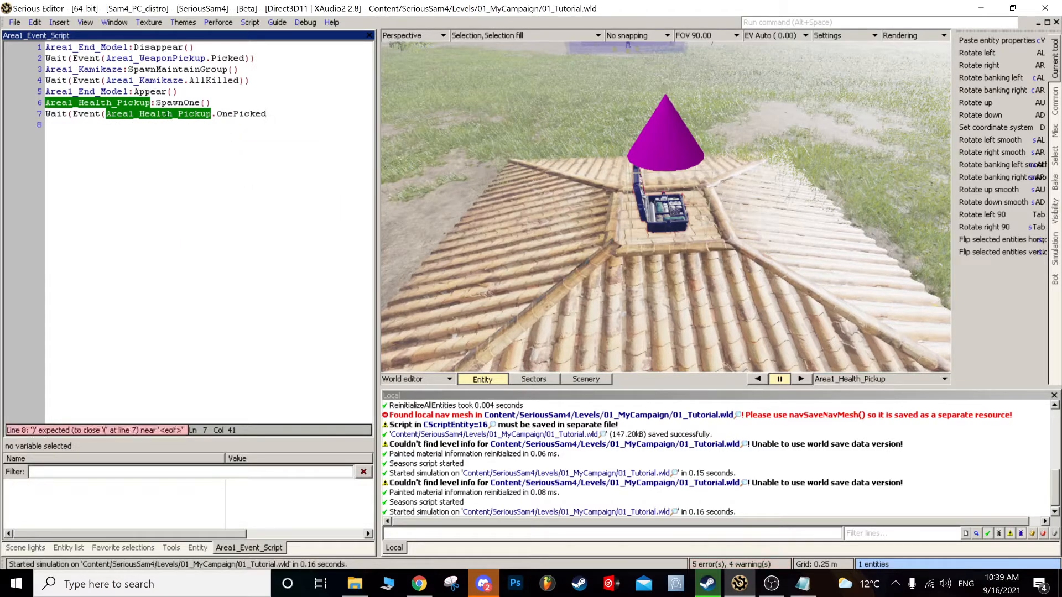
type("))")
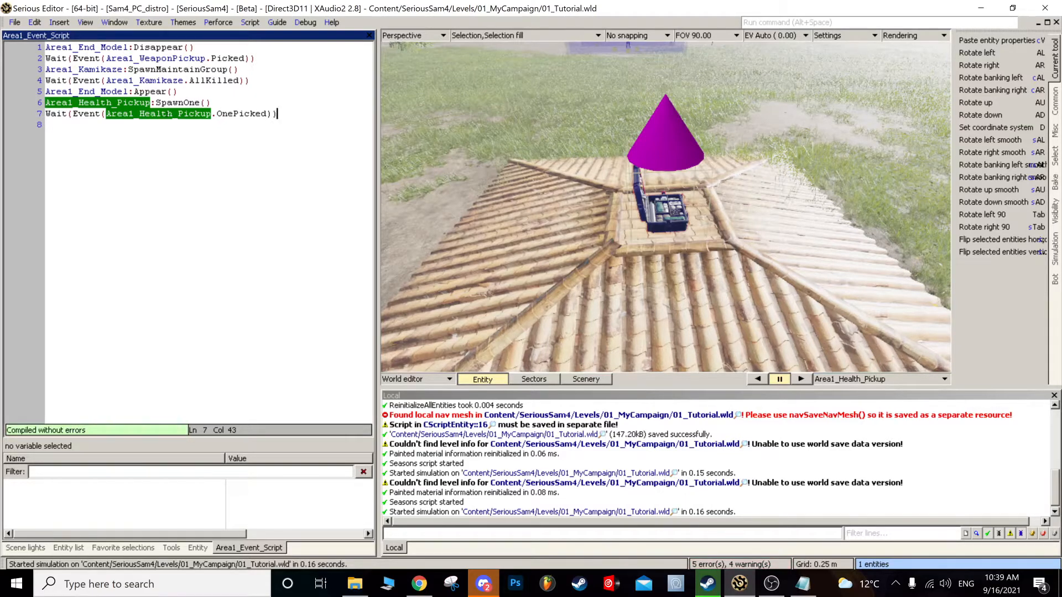
key("Return")
- Select the red mover entity above the roof and insert its Area1_EndModel_Mover reference on script line 8
scroll(666, 206, "down", 3)
scroll(567, 193, "down", 3)
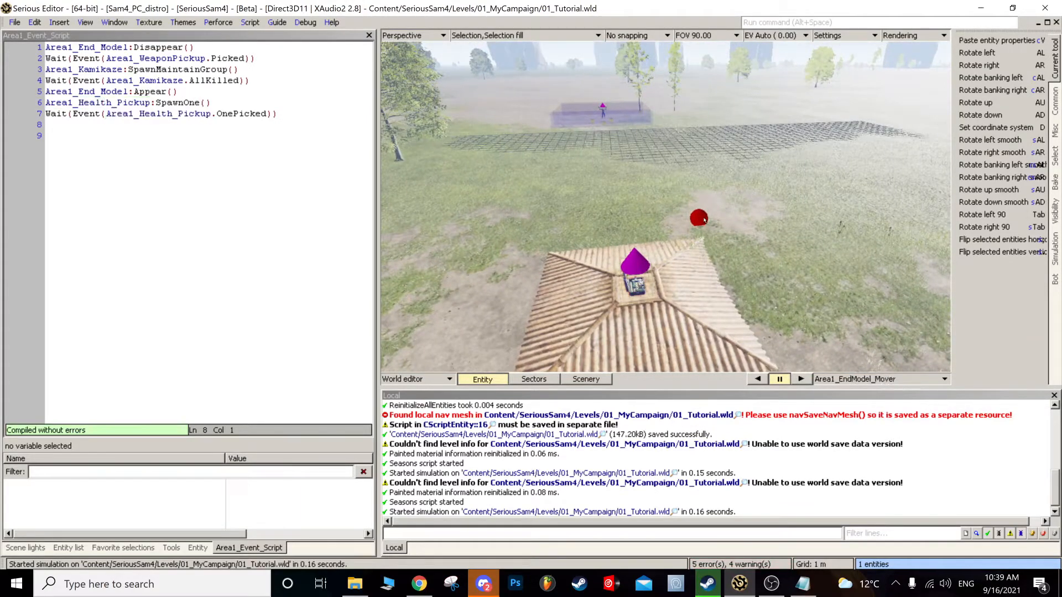
key("space")
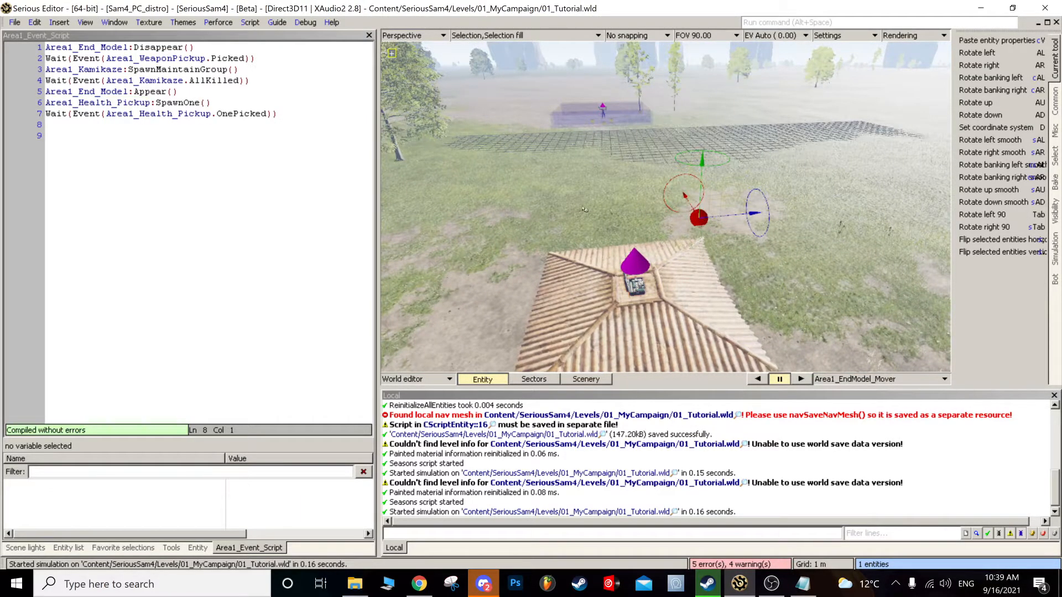
left_click(297, 182)
key("BackSpace")
type("Area1_EndModel_Mover")
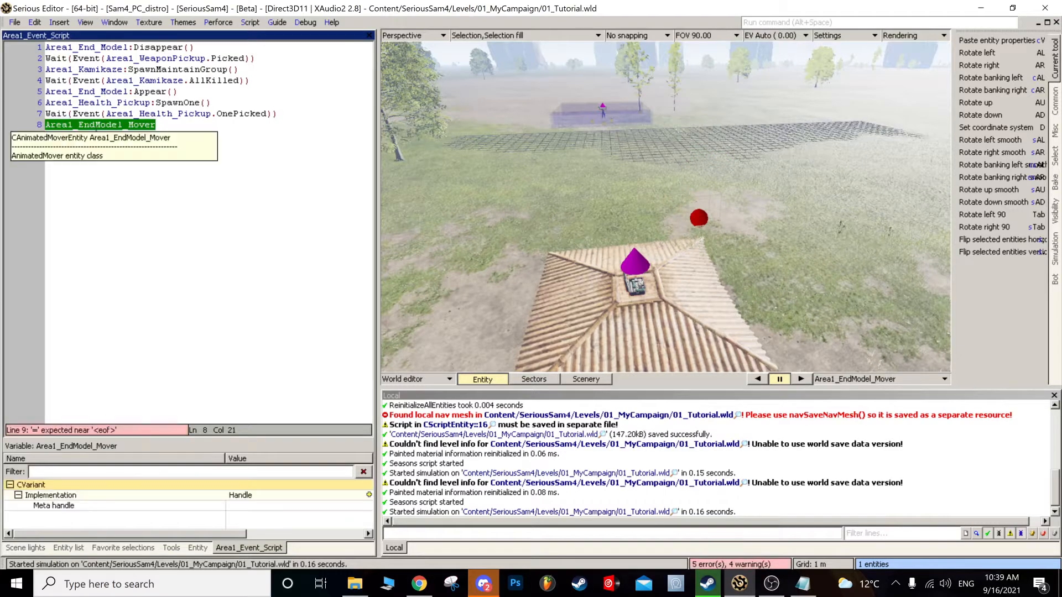
- Browse the mover's available functions and append PlayAnim to Area1_EndModel_Mover on line 8
type(":")
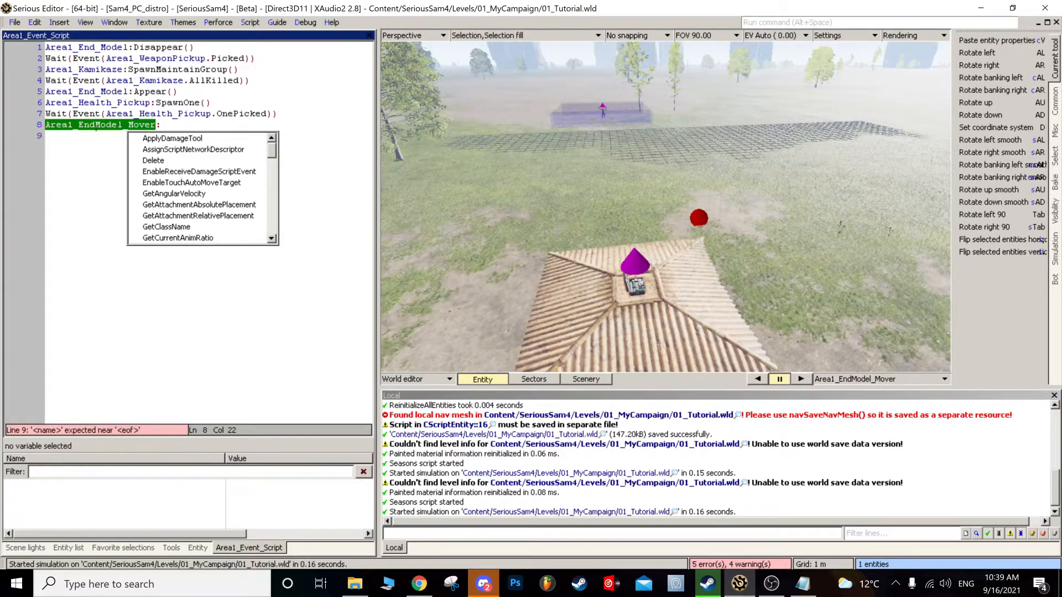
key("Down")
key("Down")
key("Down")
key("Down")
key("Down")
key("Down")
key("Down")
key("Down")
key("Down")
key("Down")
key("Down")
key("Down")
key("Down")
key("Down")
key("Down")
key("Down")
key("Down")
key("Down")
key("Down")
key("Down")
key("Down")
key("Down")
key("Down")
key("Down")
key("Down")
key("Down")
key("Down")
key("Down")
key("Down")
key("Down")
key("Down")
key("Down")
key("Down")
key("Down")
key("Down")
key("Down")
key("Down")
key("Down")
key("Down")
key("Down")
key("Up")
key("Up")
key("Up")
key("Up")
key("Up")
key("Up")
key("Up")
key("Up")
key("Up")
key("Up")
key("Up")
key("Up")
key("Up")
key("Up")
key("Up")
key("Up")
key("Up")
key("Up")
key("Up")
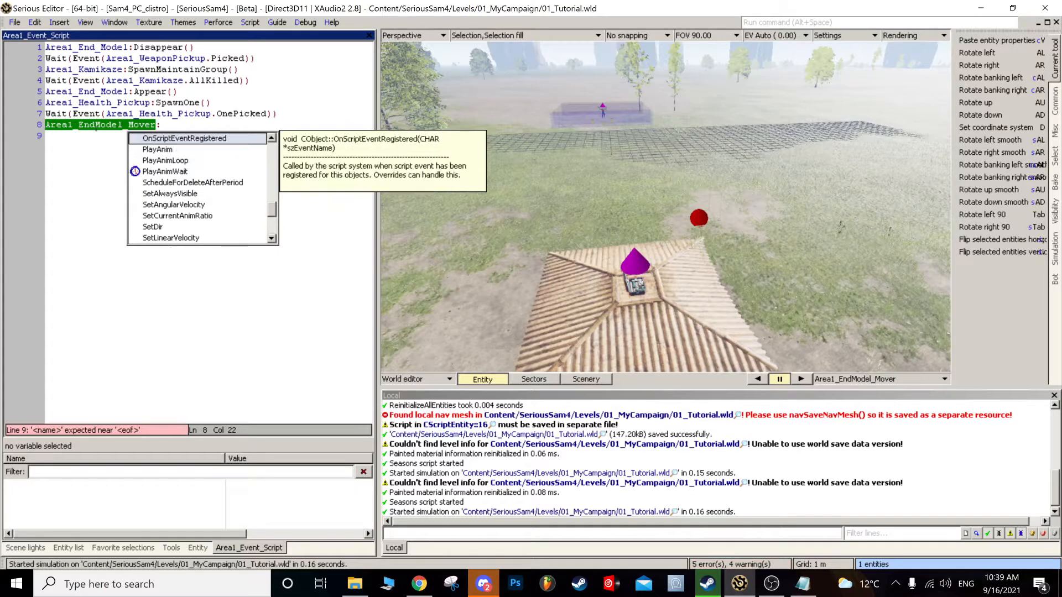
key("Down")
key("Return")
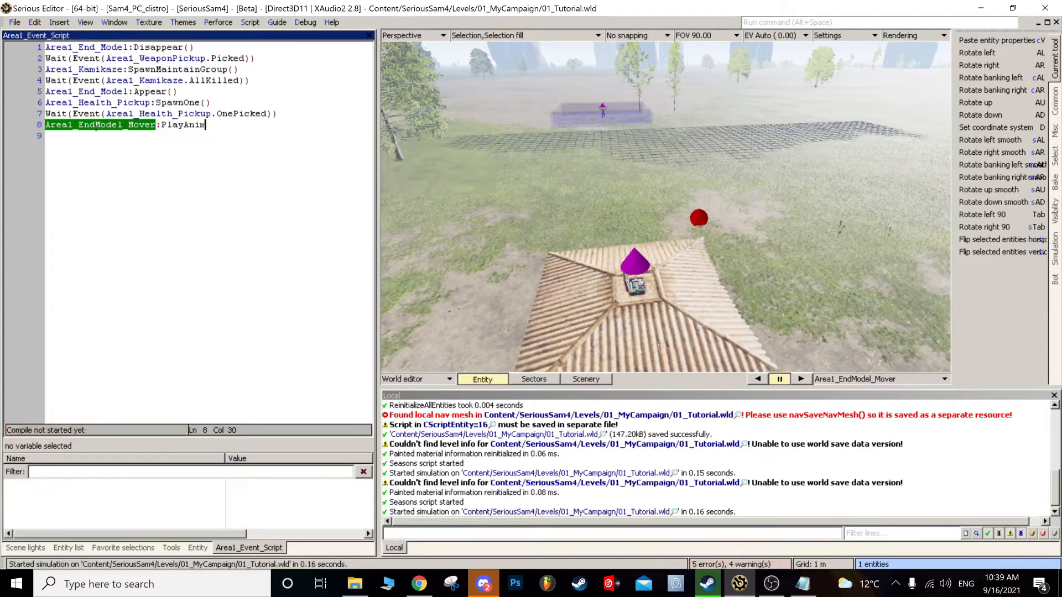
type("(\"")
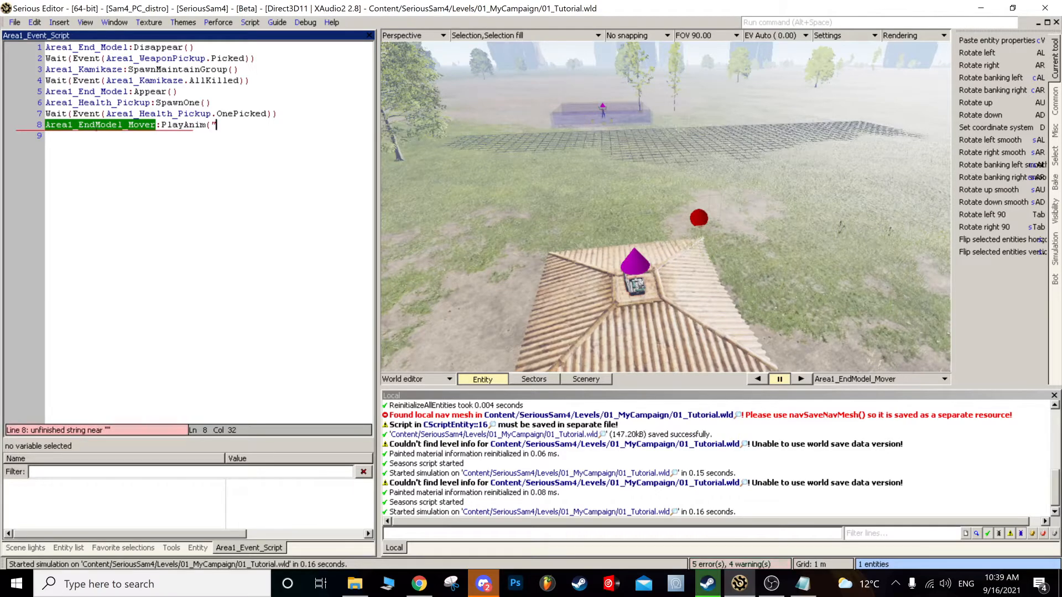
key("BackSpace")
key("BackSpace")
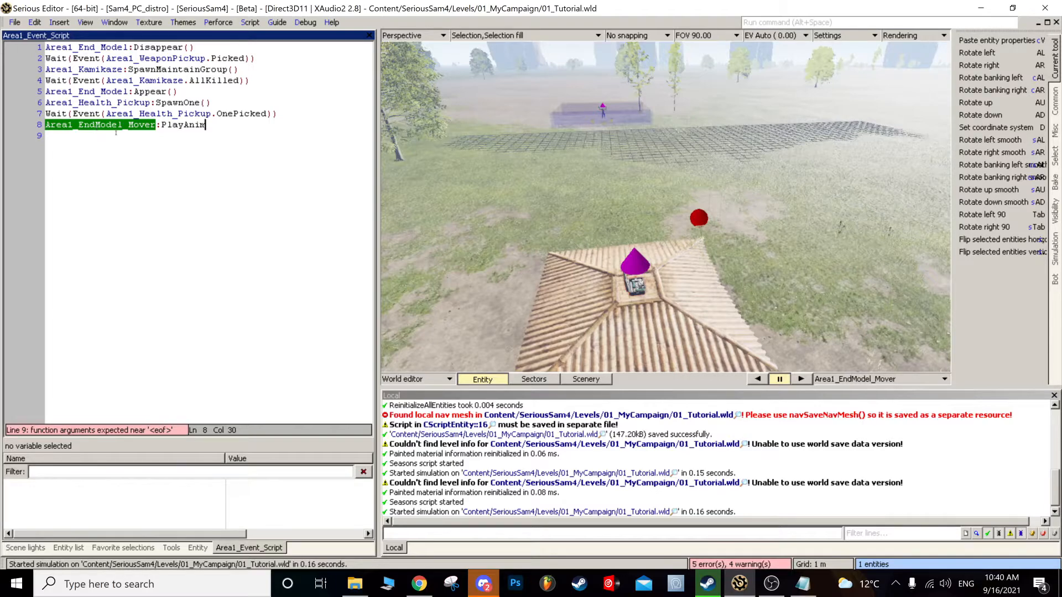
- Check the mover's animation name in the animation editor, complete line 8 as Area1_EndModel_Mover:PlayAnim("Move"), and save the level
mouse_move(171, 124)
type("(")
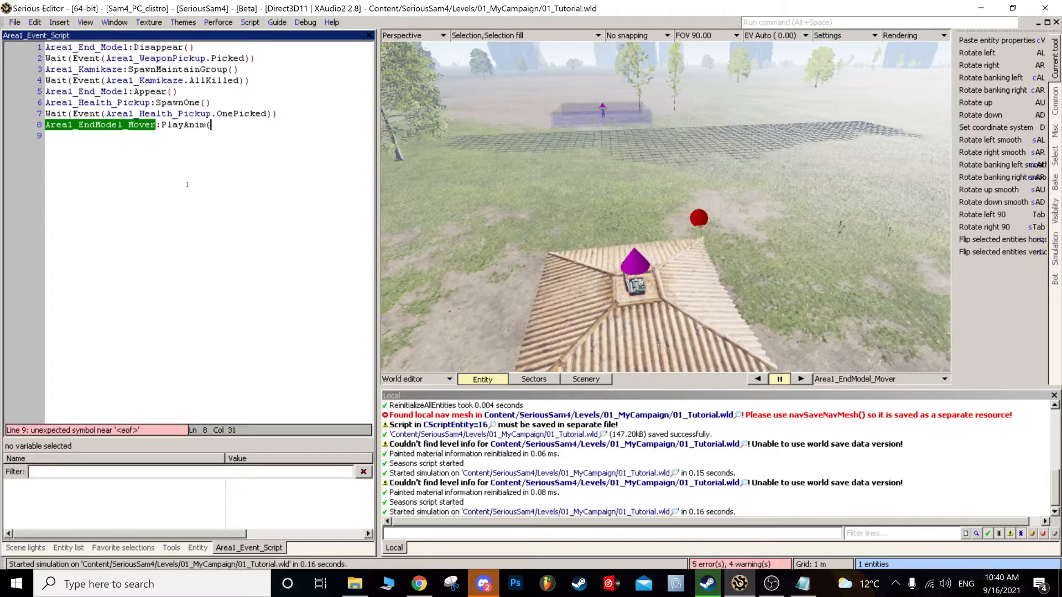
type("\"")
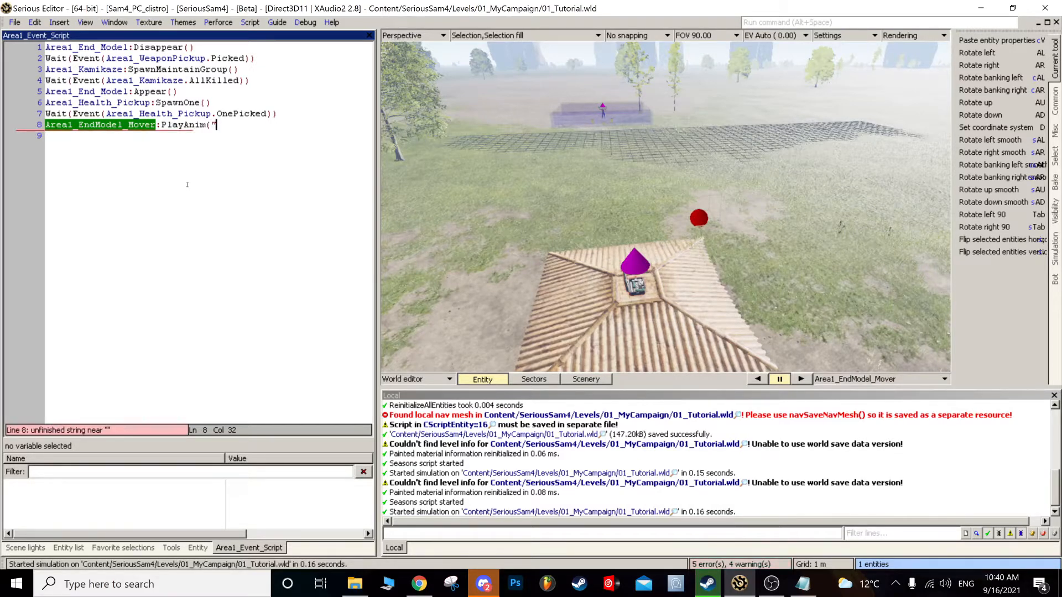
left_click(553, 202)
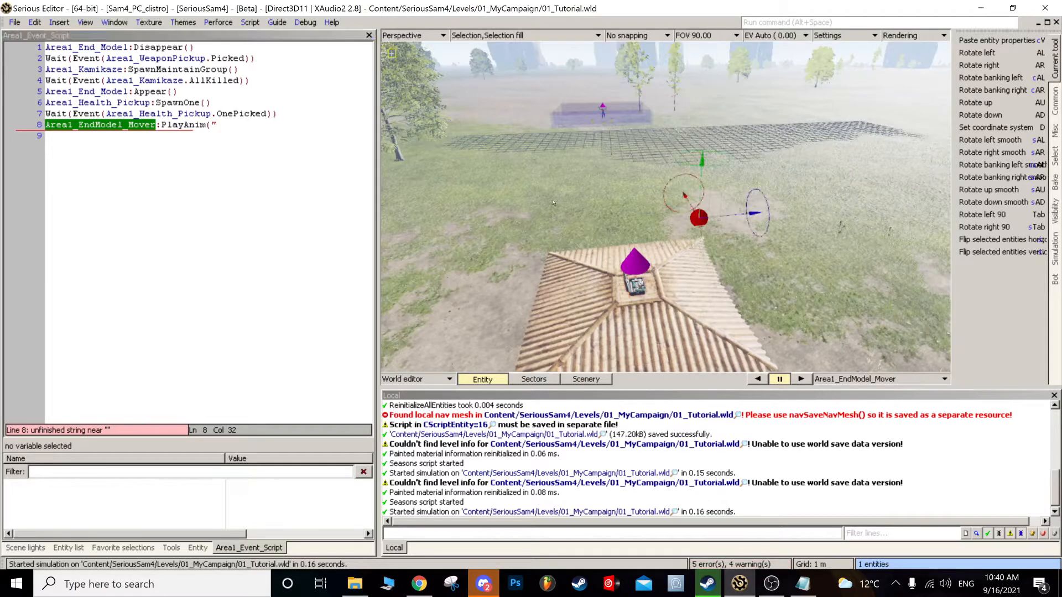
left_click(703, 218)
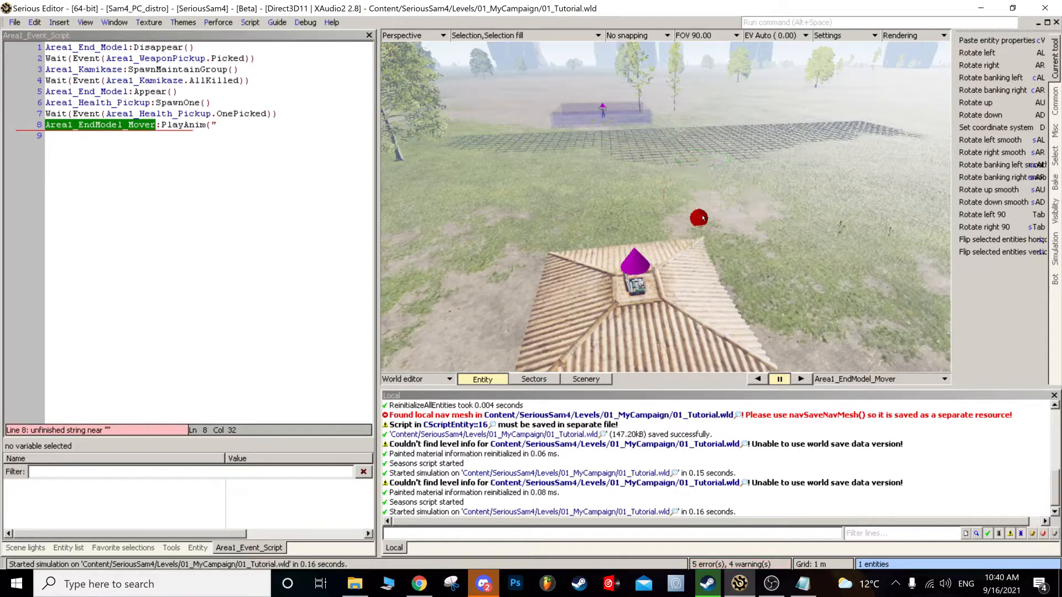
double_click(702, 217)
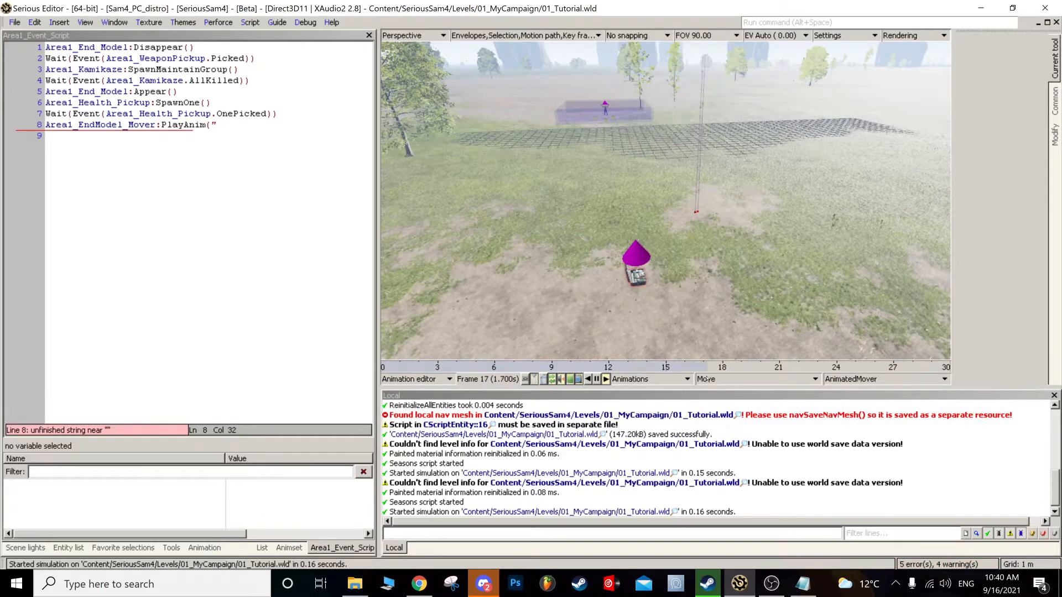
left_click(437, 379)
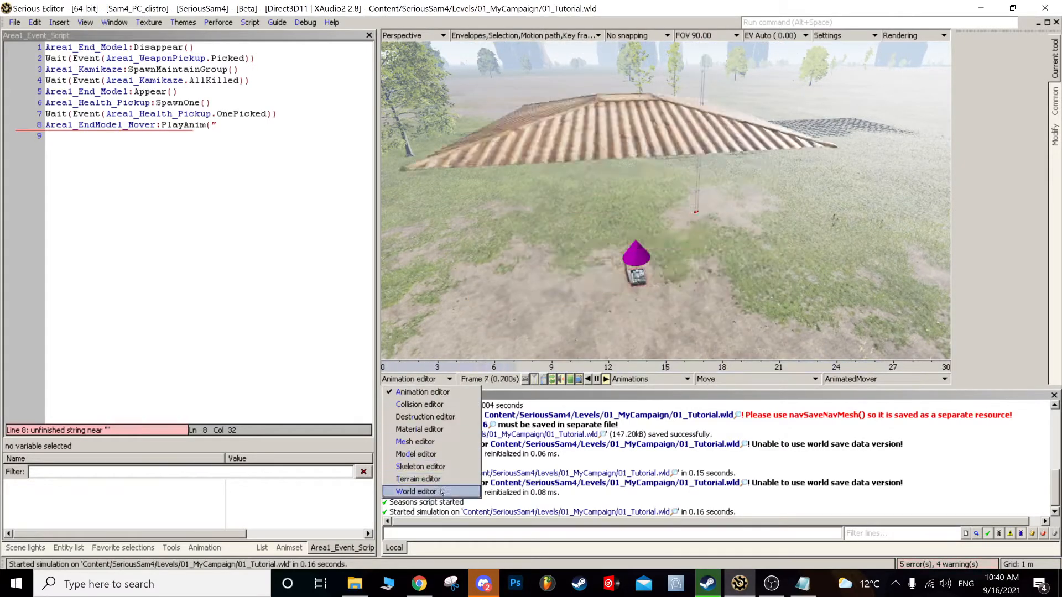
left_click(416, 492)
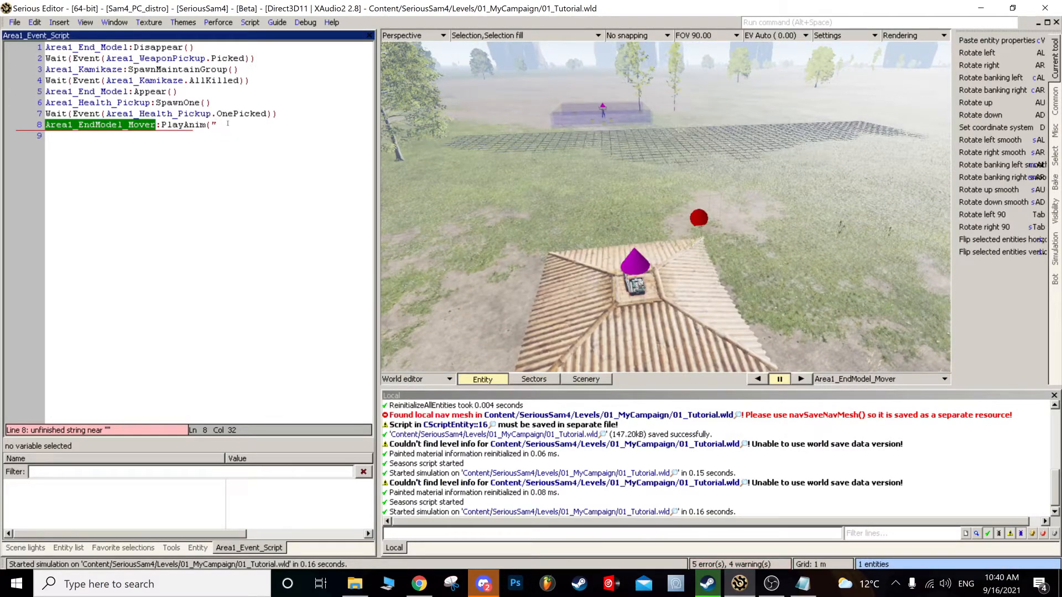
type("Move\")")
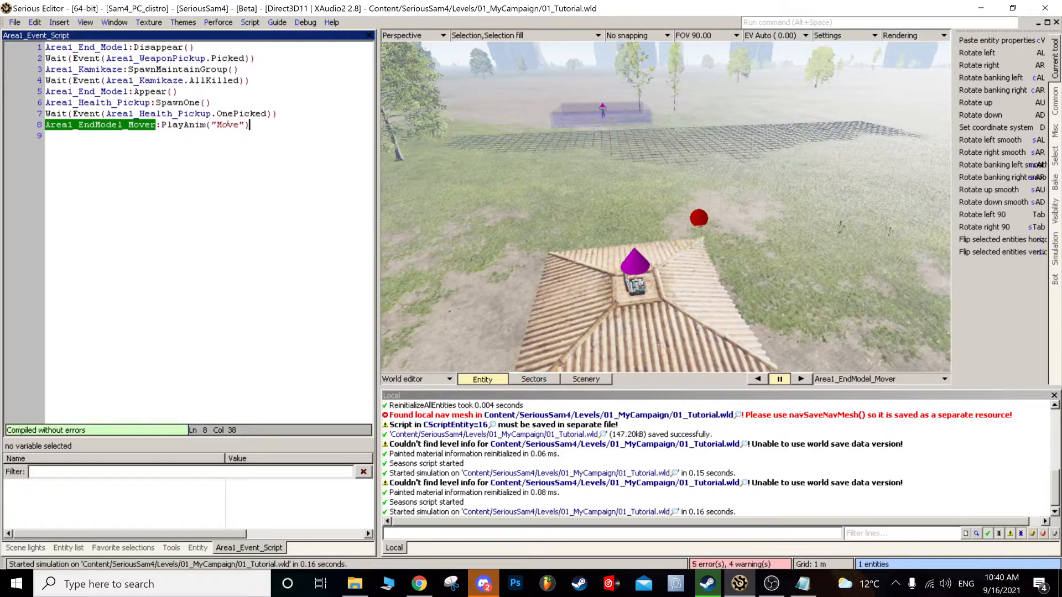
key("ctrl+s")
- Playtest the level and shoot the attacking kamikazes with the assault rifle
middle_click_drag(612, 232, 610, 251)
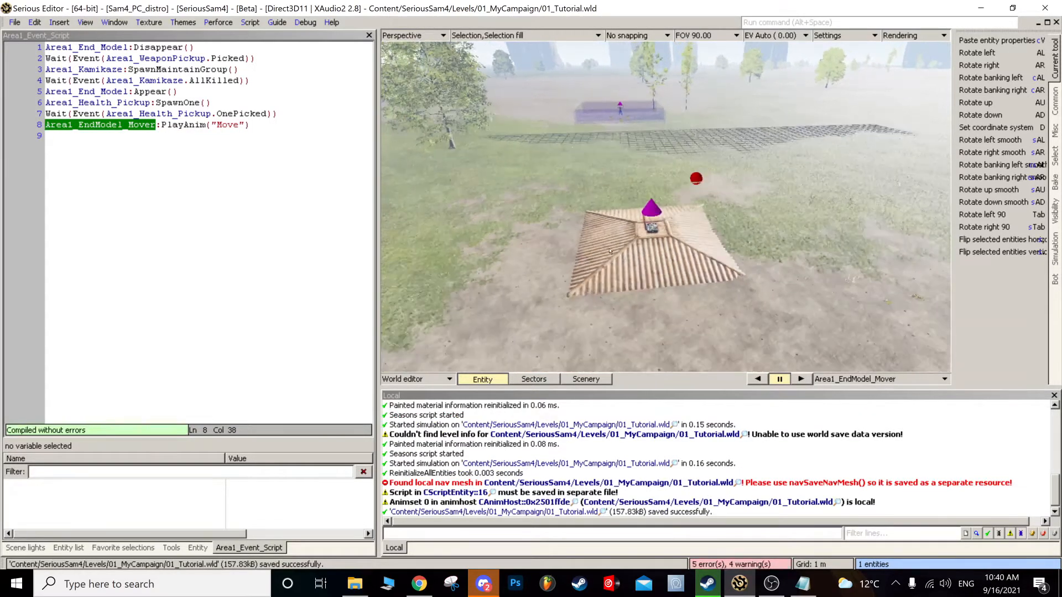
key("ctrl+t")
key("w")
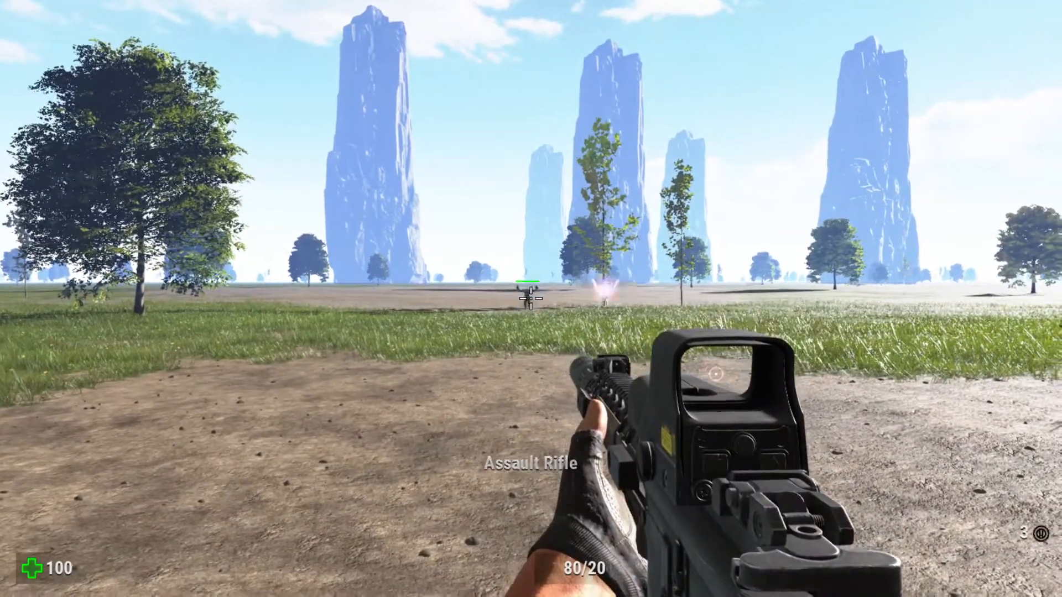
right_click(531, 299)
left_click(531, 299)
left_click(531, 299)
left_click(531, 299)
left_click(531, 298)
left_click(531, 299)
left_click(531, 299)
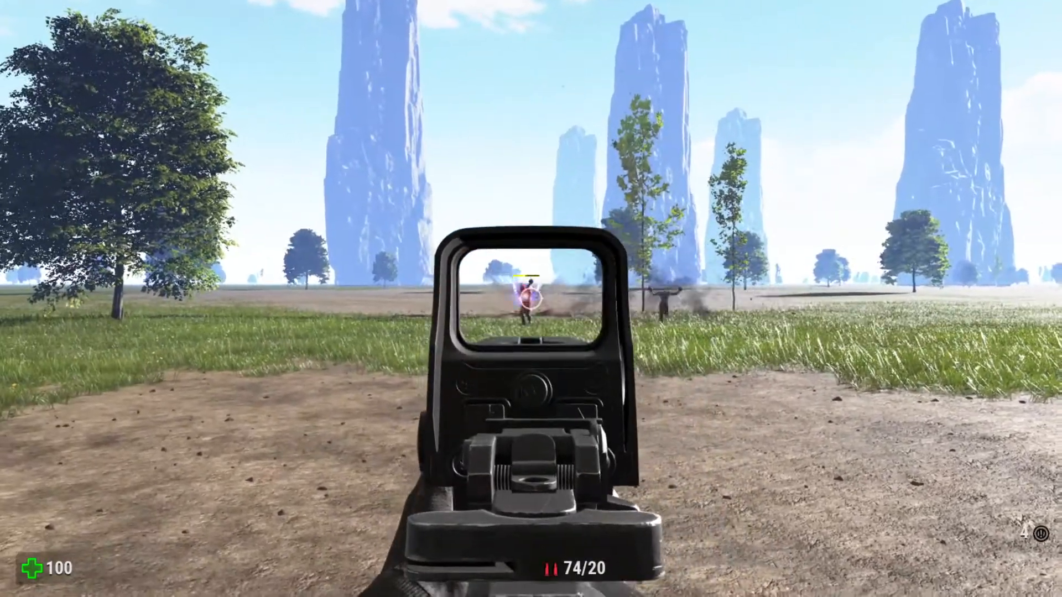
left_click(531, 299)
left_click(531, 299)
left_click(531, 299)
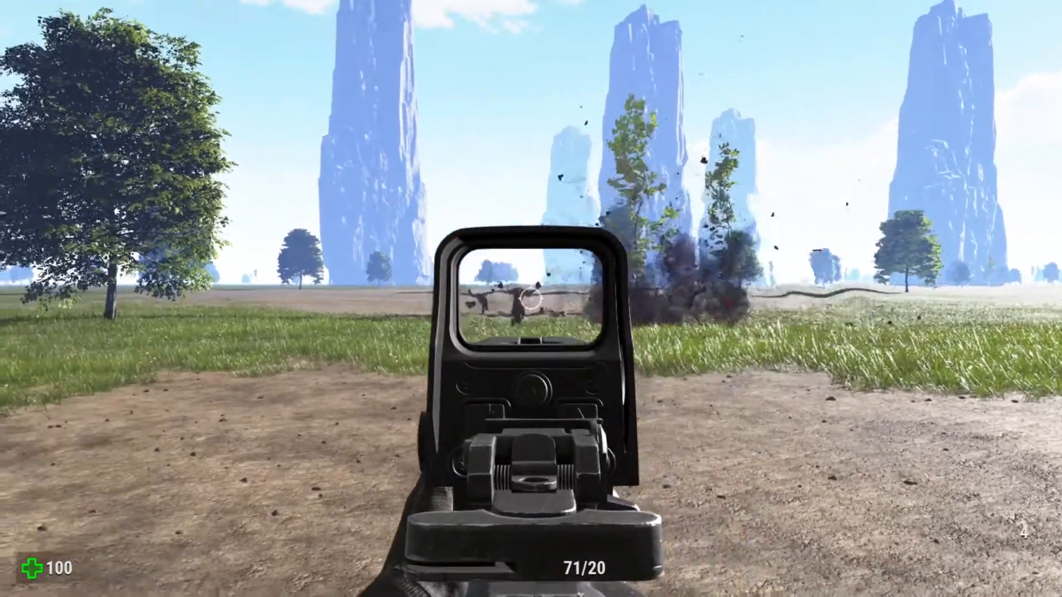
left_click(531, 299)
left_click(531, 298)
left_click(531, 299)
left_click(531, 298)
right_click(531, 299)
- Walk onto the roof model, collect the health pickup to test the mover animation, and end the playtest
key("w")
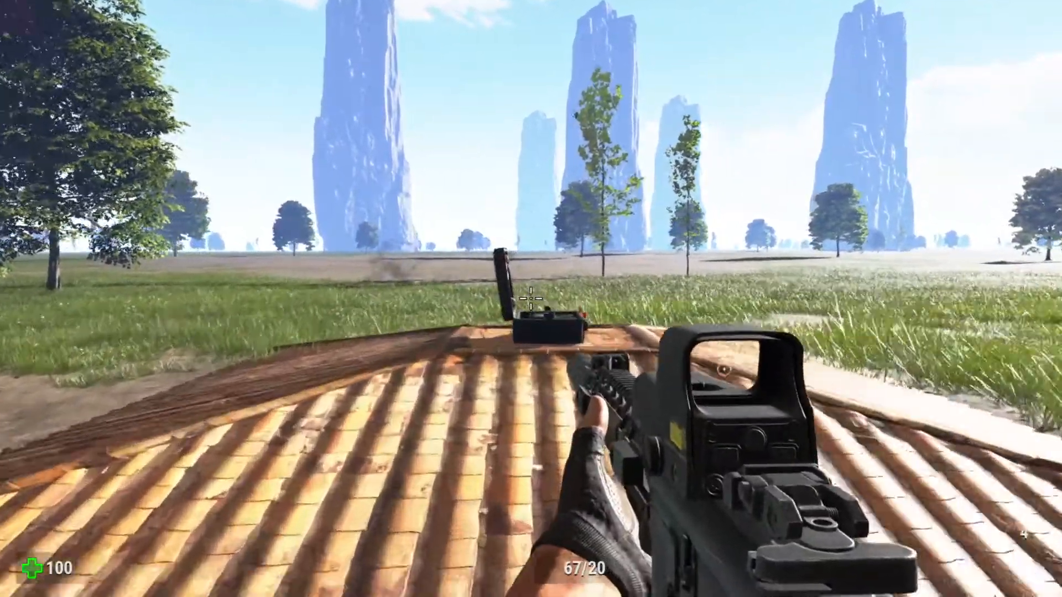
key("w")
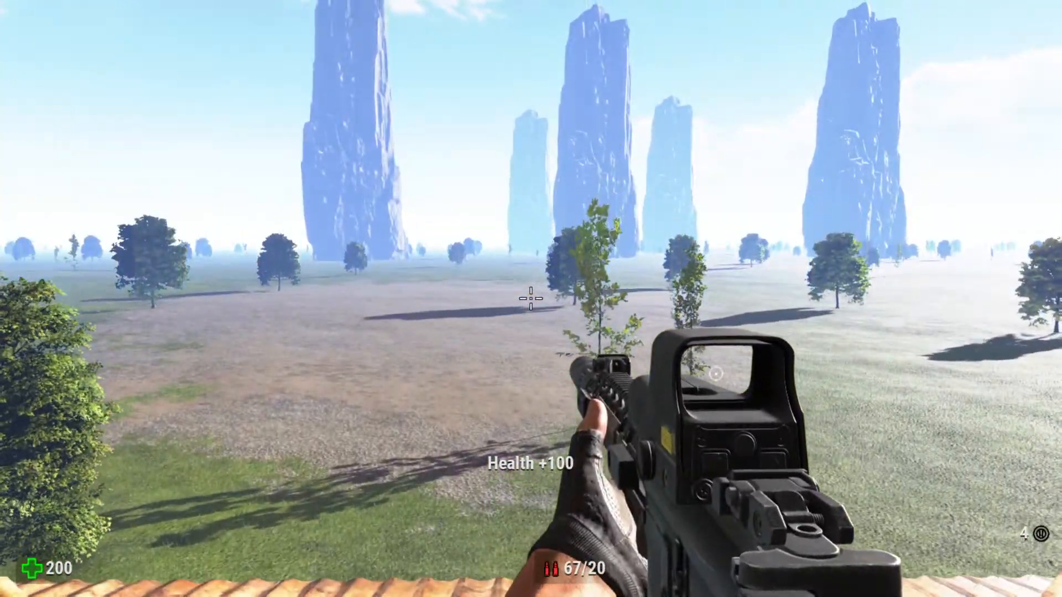
key("w")
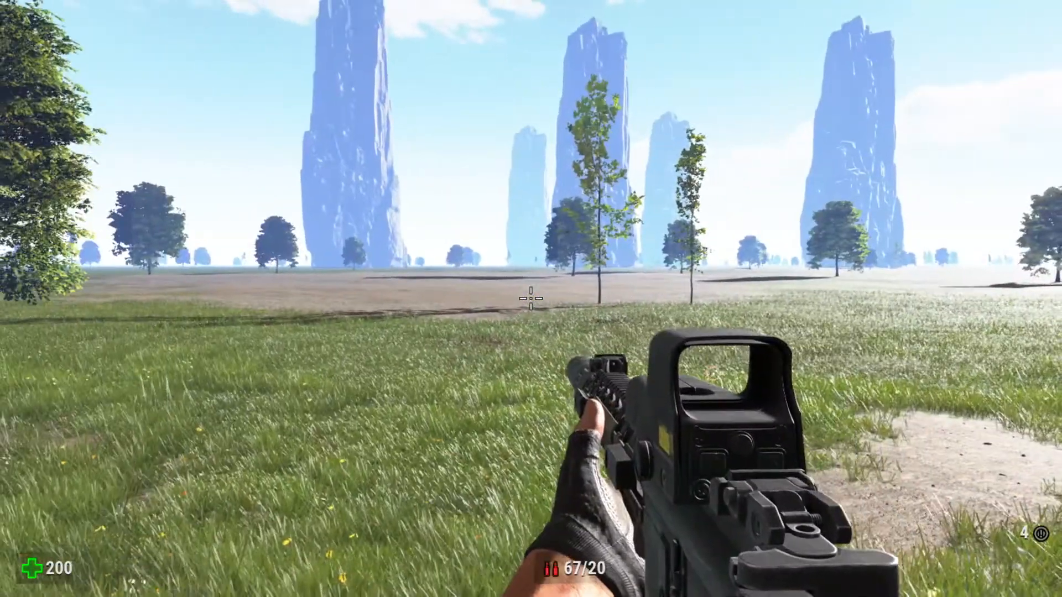
key("Escape")
- Duplicate the red Start marker and place the copy on the ground just in front of the roof model
scroll(575, 281, "down", 5)
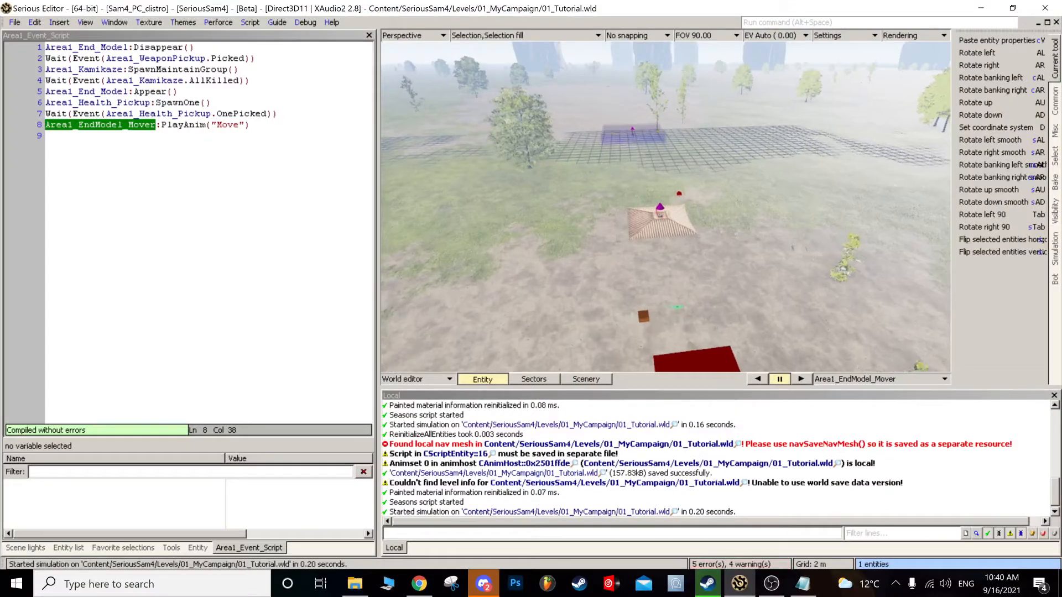
middle_click_drag(574, 281, 598, 183)
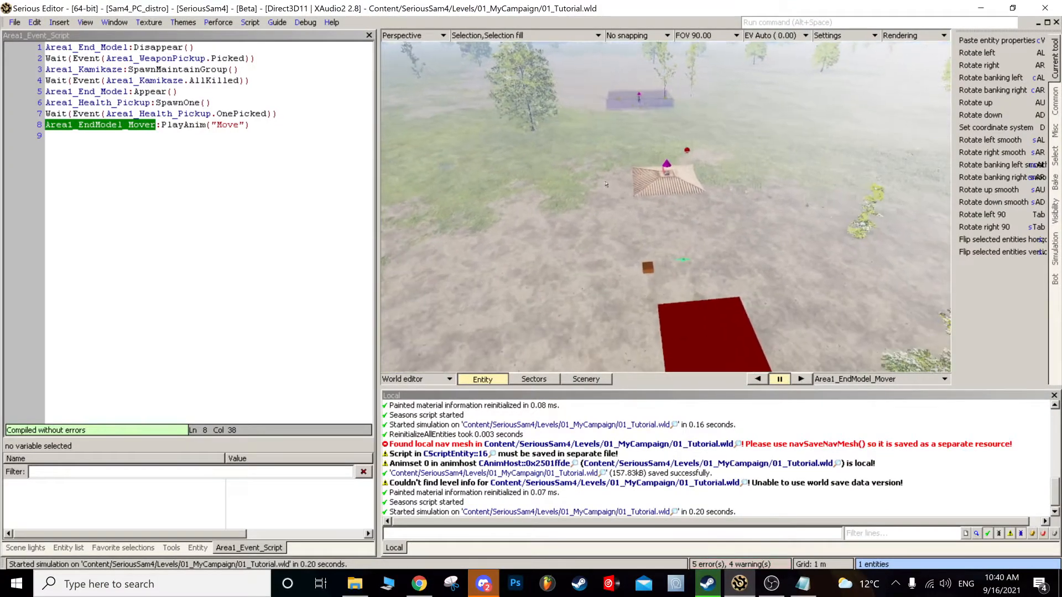
scroll(666, 206, "down", 4)
scroll(666, 207, "up", 2)
mouse_move(666, 207)
middle_mouse_down()
mouse_move(679, 240)
mouse_move(625, 211)
mouse_move(673, 208)
middle_mouse_up()
scroll(666, 207, "down", 2)
scroll(666, 207, "up", 4)
scroll(666, 207, "down", 1)
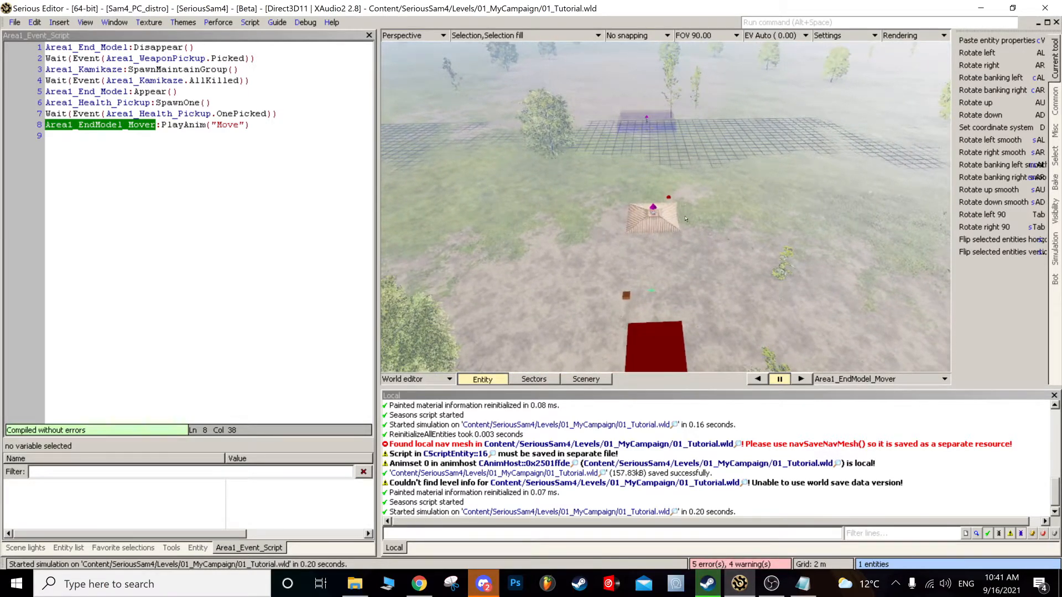
scroll(684, 215, "up", 2)
scroll(652, 319, "up", 5)
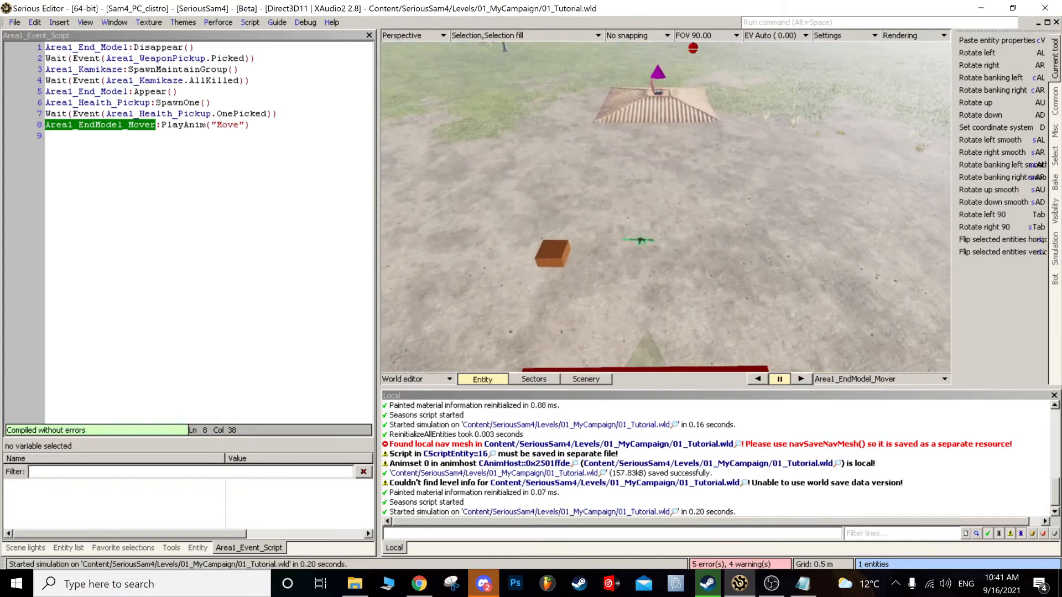
scroll(647, 323, "down", 5)
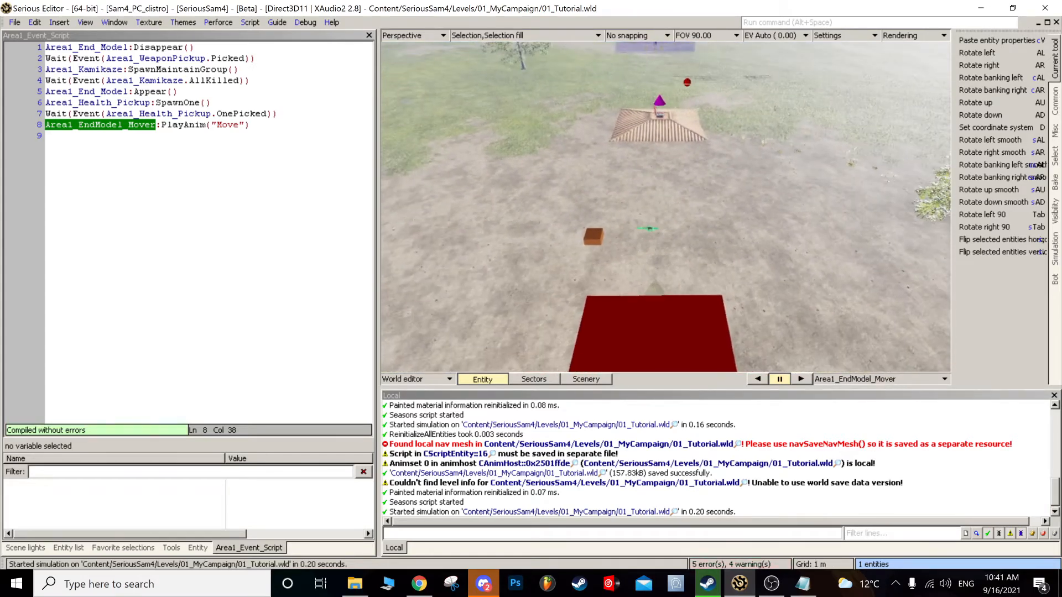
left_click(646, 323)
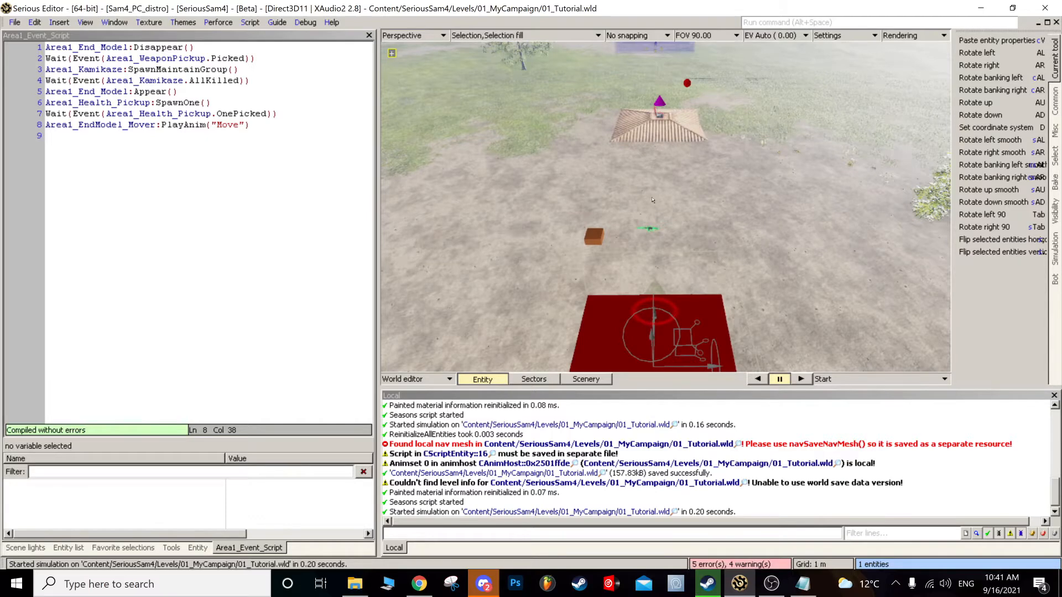
key("ctrl+v")
scroll(671, 167, "up", 3)
- Add a second entry to the copied marker's added weapons and load AssaultRifleWeapon.ep into it
left_click(291, 449)
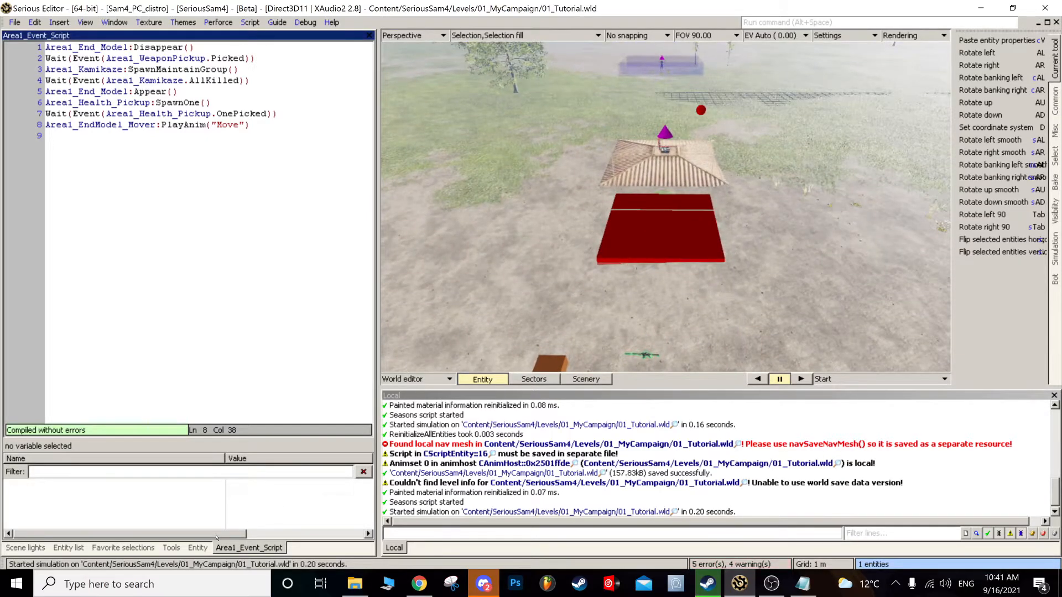
left_click(198, 548)
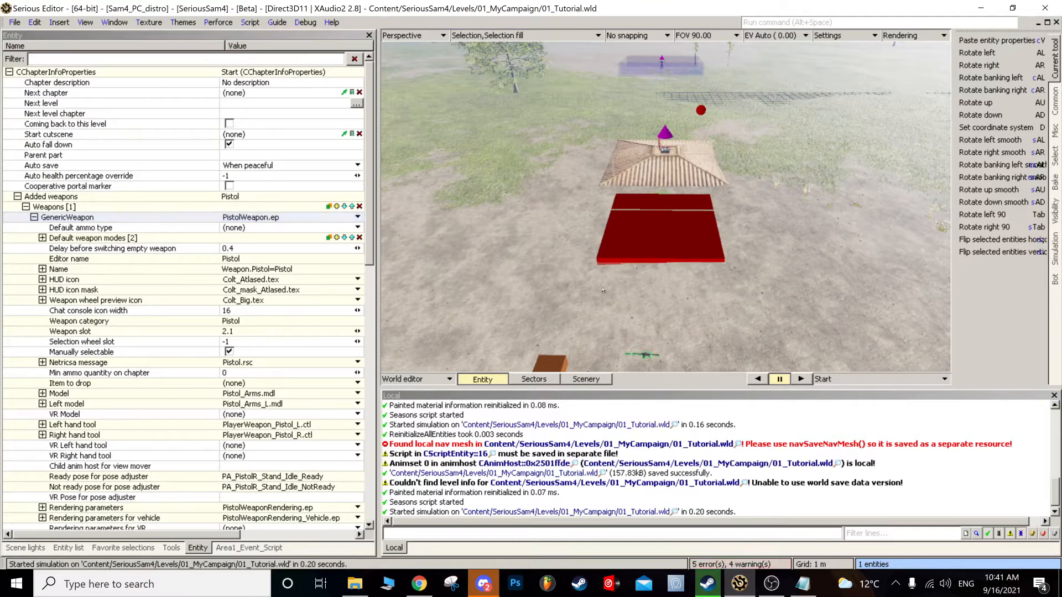
middle_click_drag(666, 265, 666, 225)
scroll(666, 225, "down", 3)
middle_click_drag(666, 277, 670, 249)
scroll(666, 207, "up", 3)
scroll(666, 207, "up", 4)
middle_click_drag(666, 166, 641, 286)
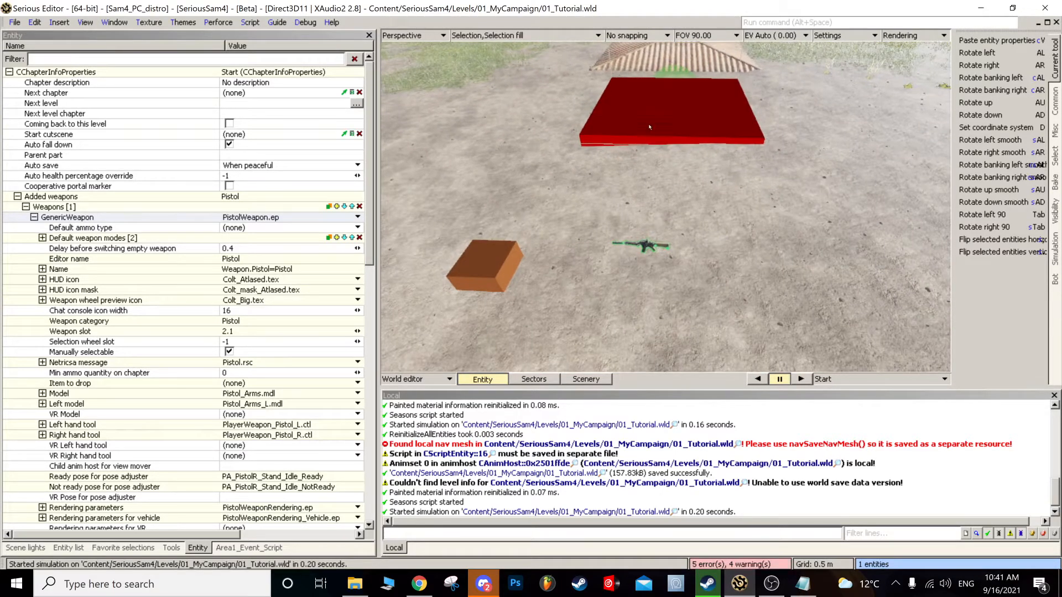
double_click(117, 216)
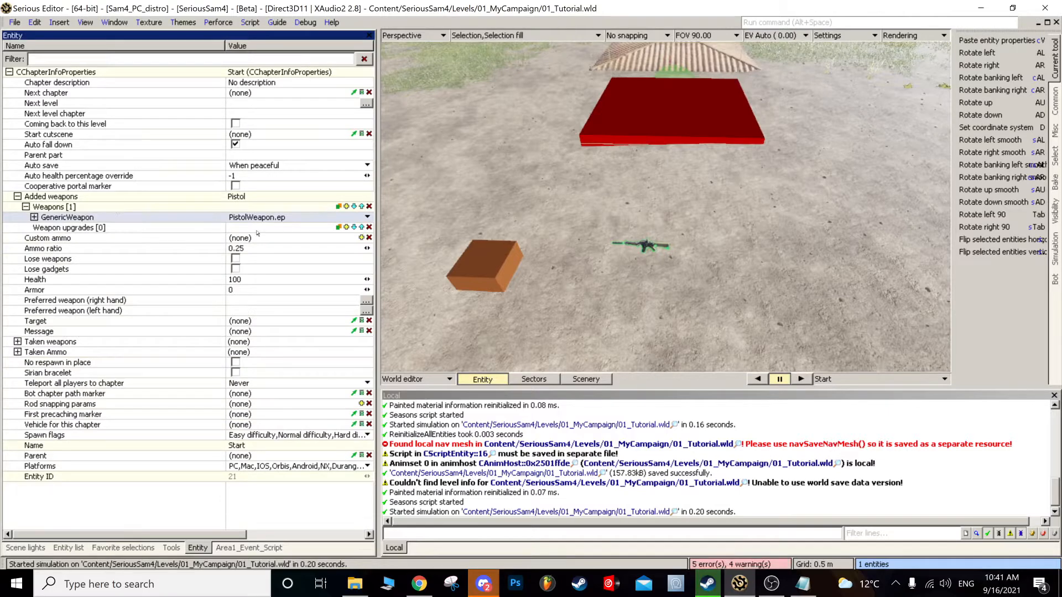
left_click(339, 206)
left_click(255, 228)
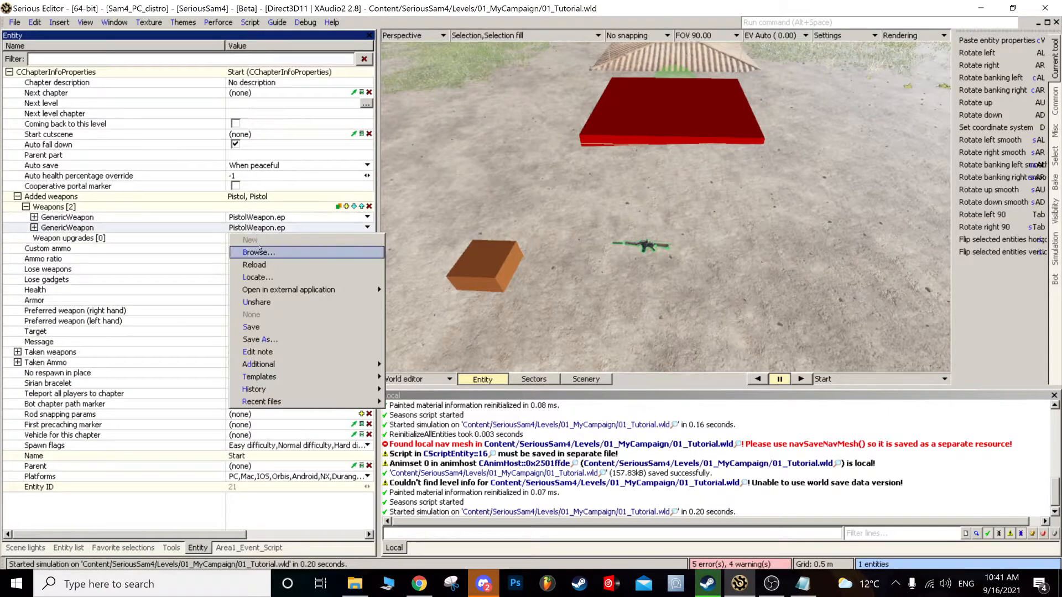
left_click(258, 252)
scroll(417, 271, "up", 15)
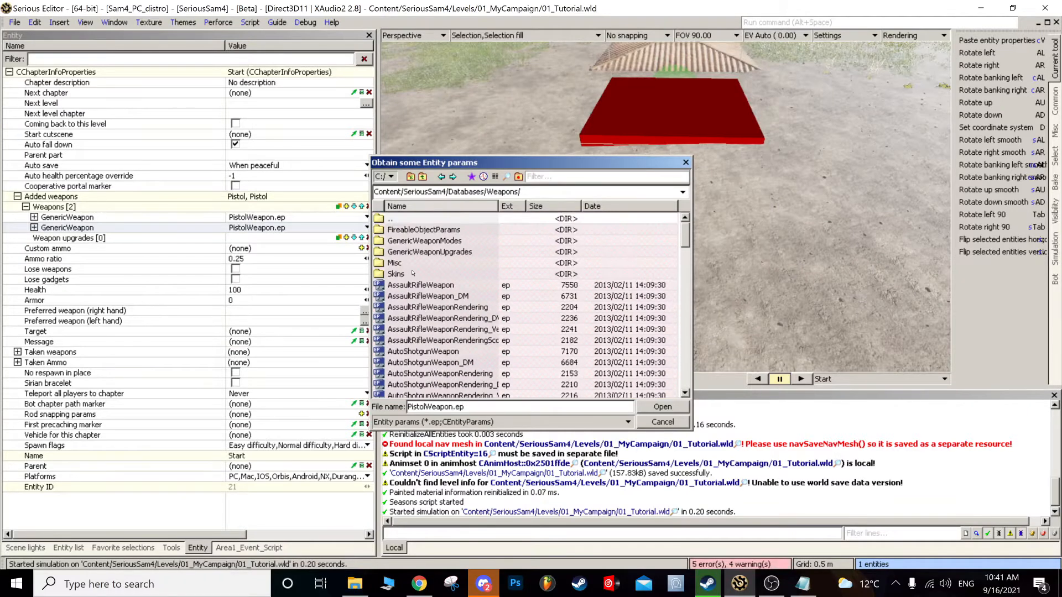
double_click(421, 285)
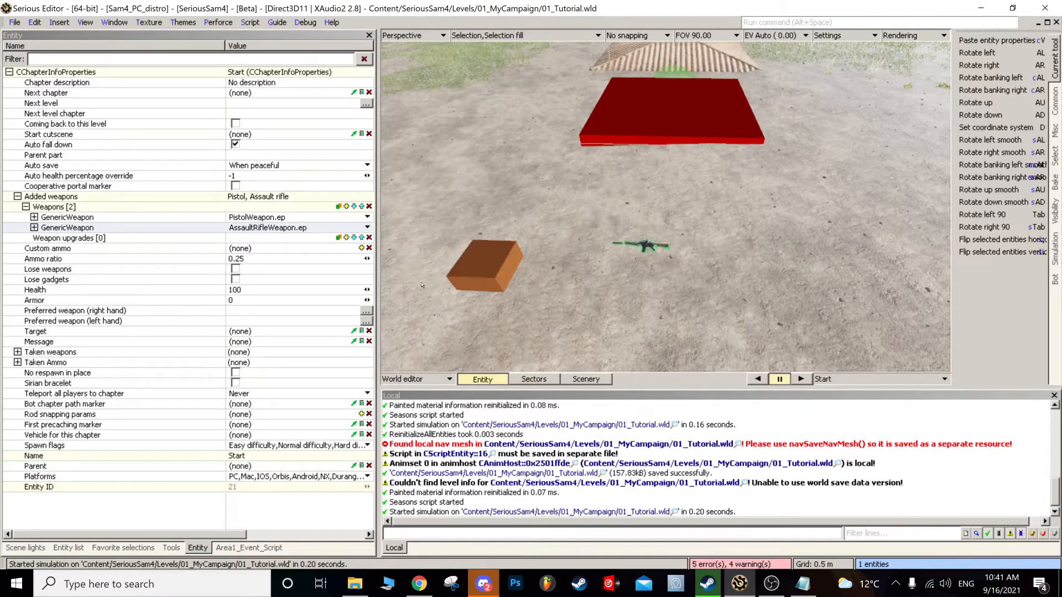
- Rename the copied start marker as Checkpoint1
left_click(271, 452)
type("Checkpoint1")
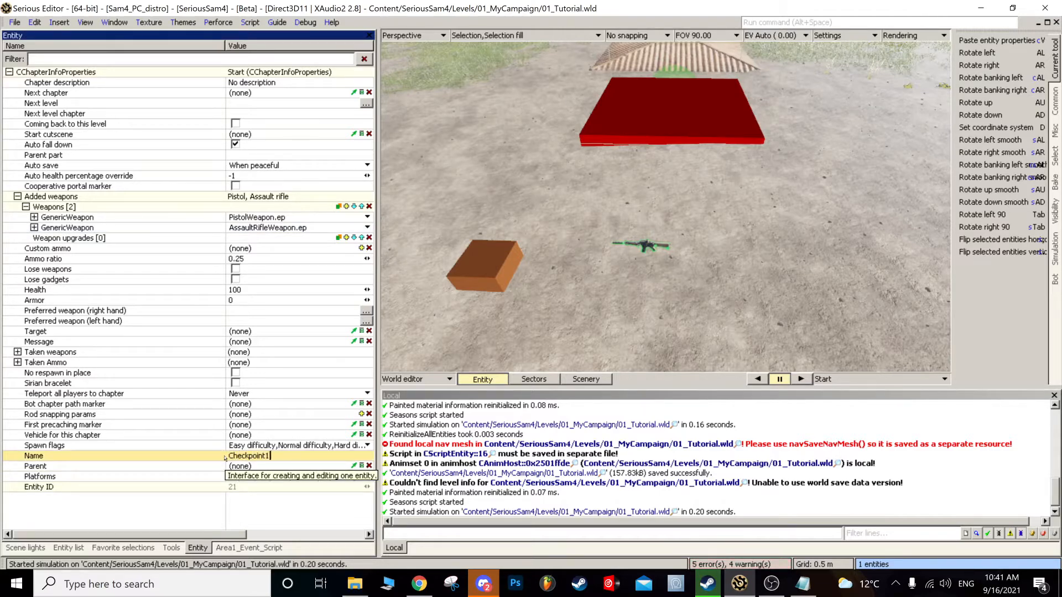
key("Return")
- Insert a new script line after the Area1_Kamikaze.AllKilled wait and add a reference to the Checkpoint1 marker on it
scroll(665, 208, "down", 5)
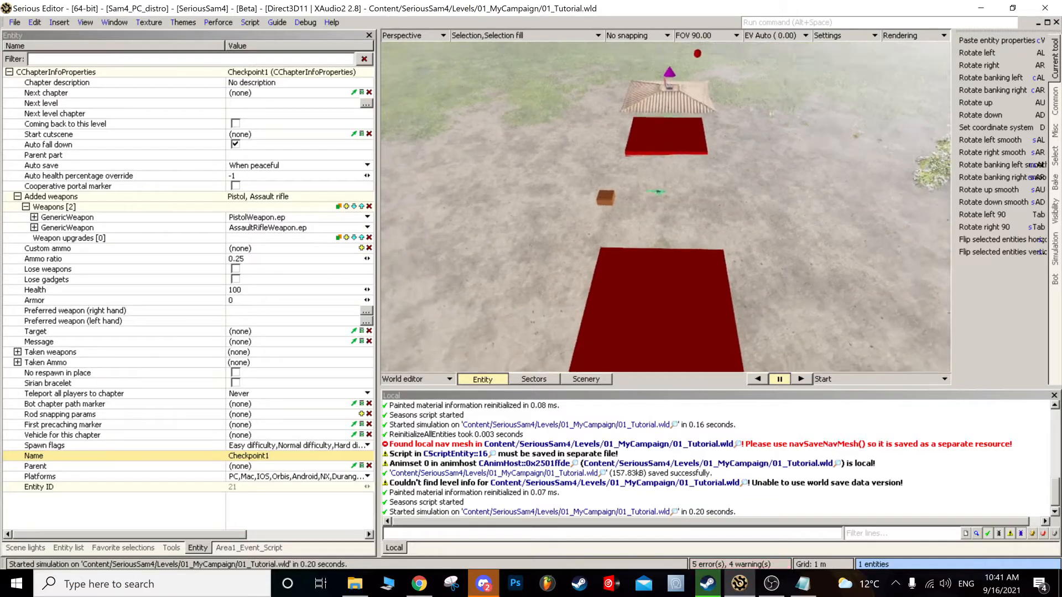
scroll(631, 265, "up", 4)
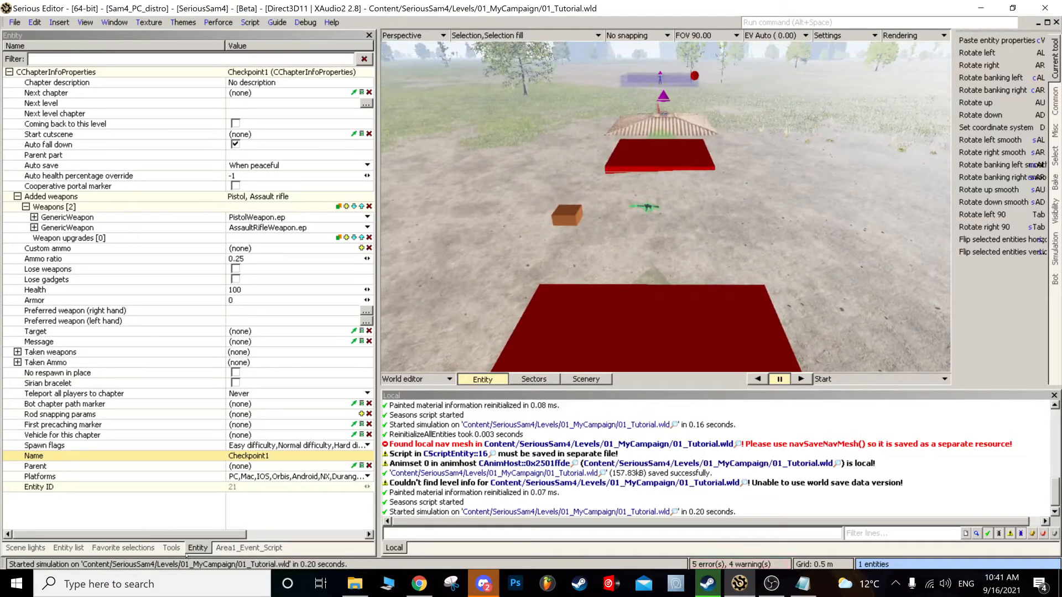
left_click(249, 547)
scroll(565, 235, "down", 3)
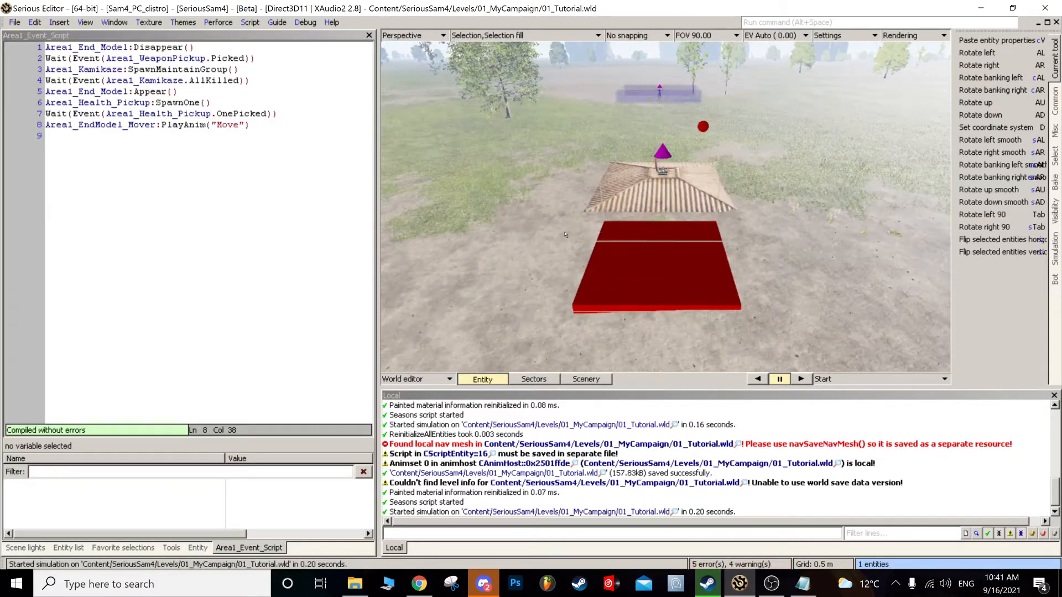
left_click(266, 126)
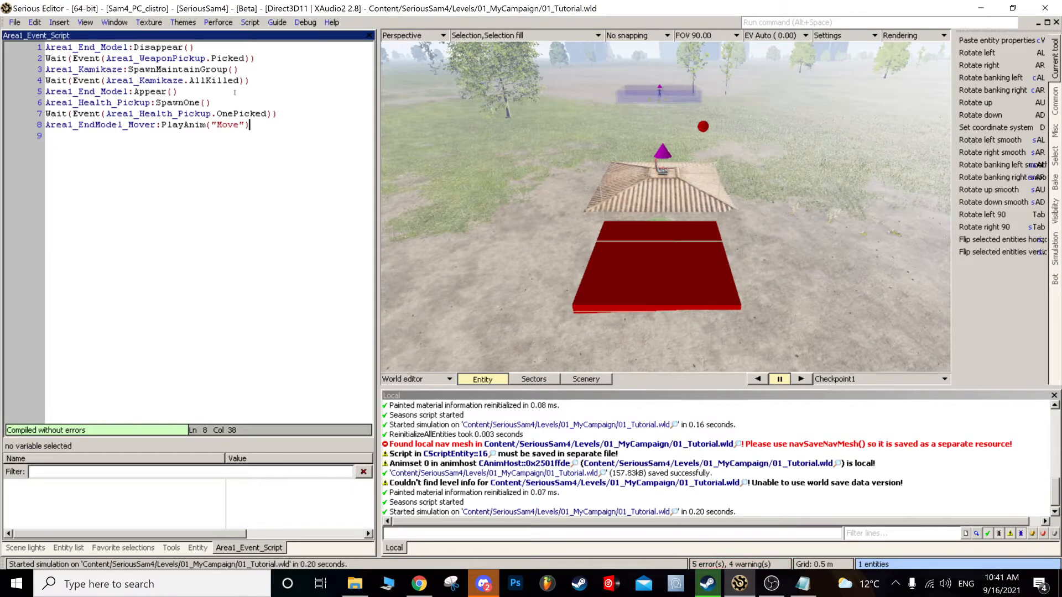
left_click(260, 76)
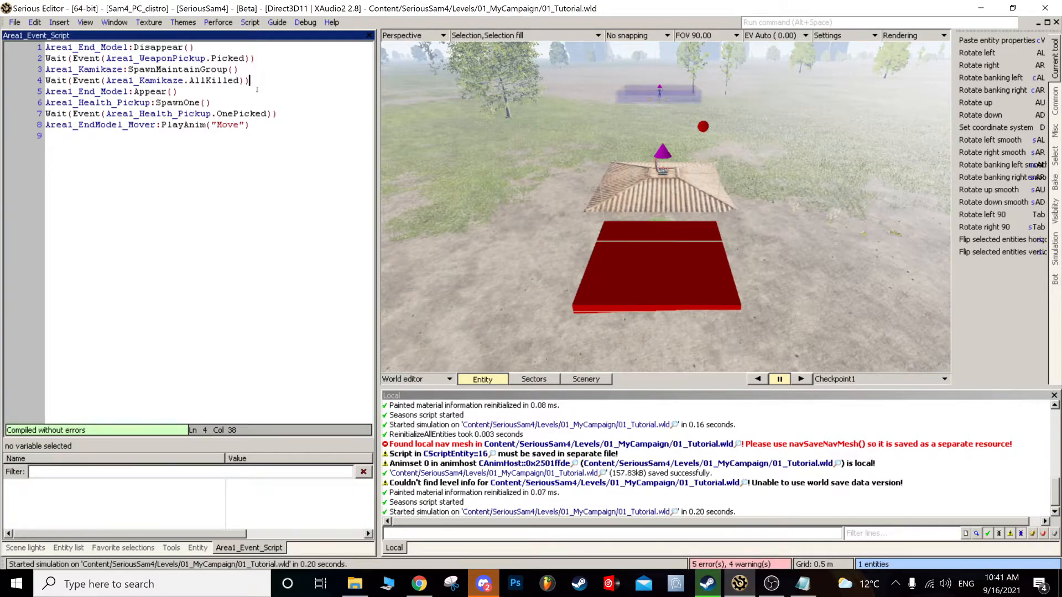
key("Return")
left_click_drag(671, 297, 106, 94)
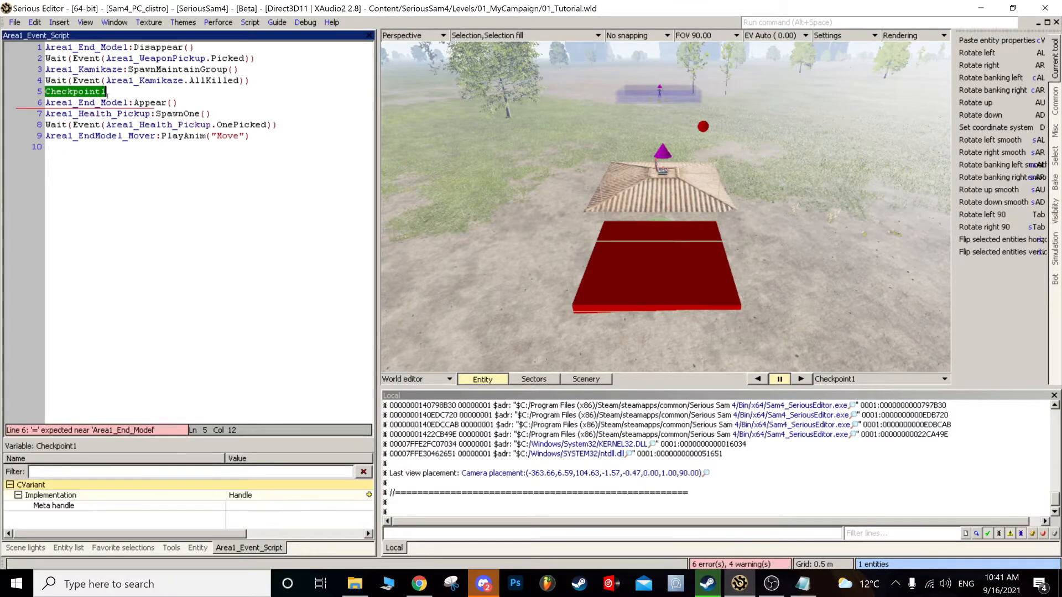
- Complete the new script line as Checkpoint1:Start() so the checkpoint starts once the kamikazes are all killed
type(":St")
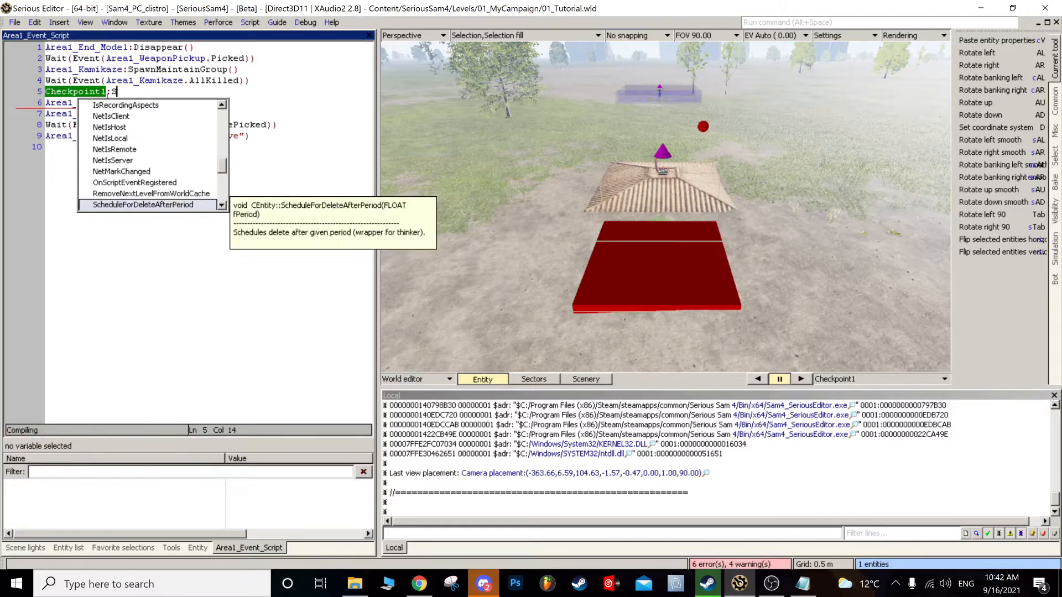
key("BackSpace")
key("BackSpace")
key("BackSpace")
key("BackSpace")
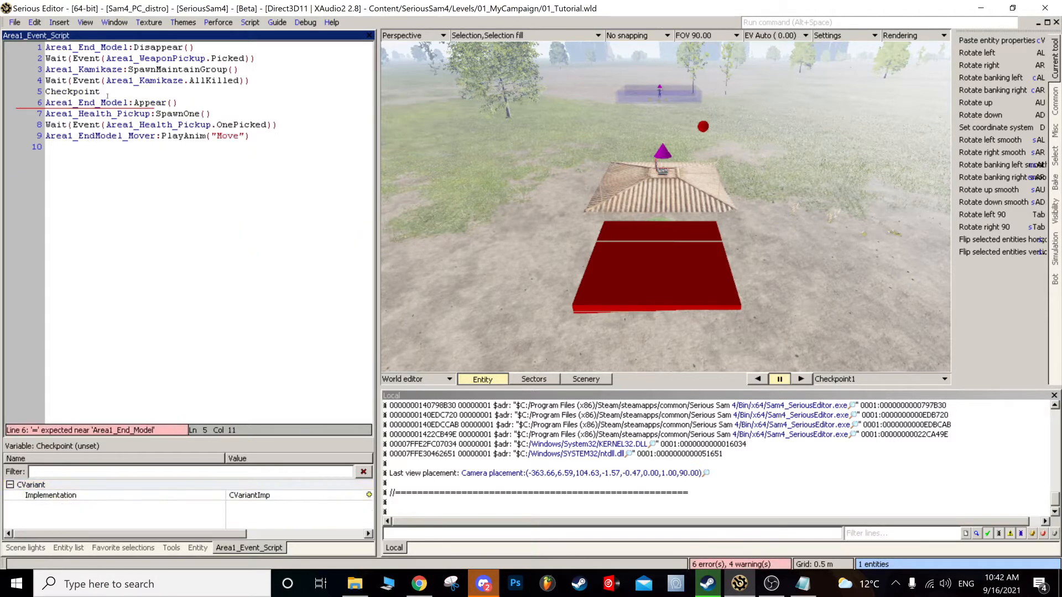
type(":")
key("BackSpace")
type("1")
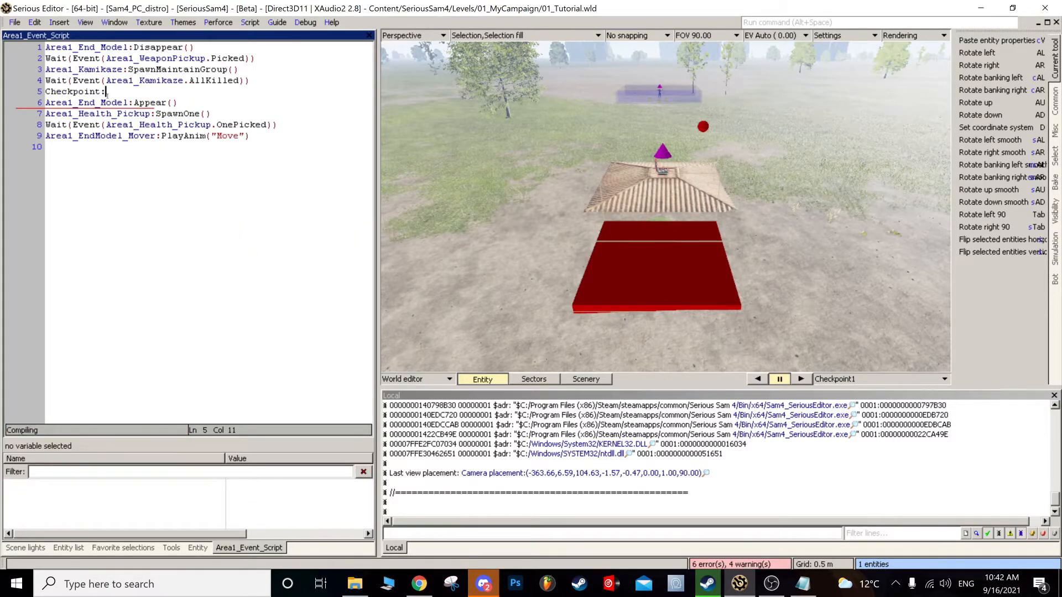
type(":")
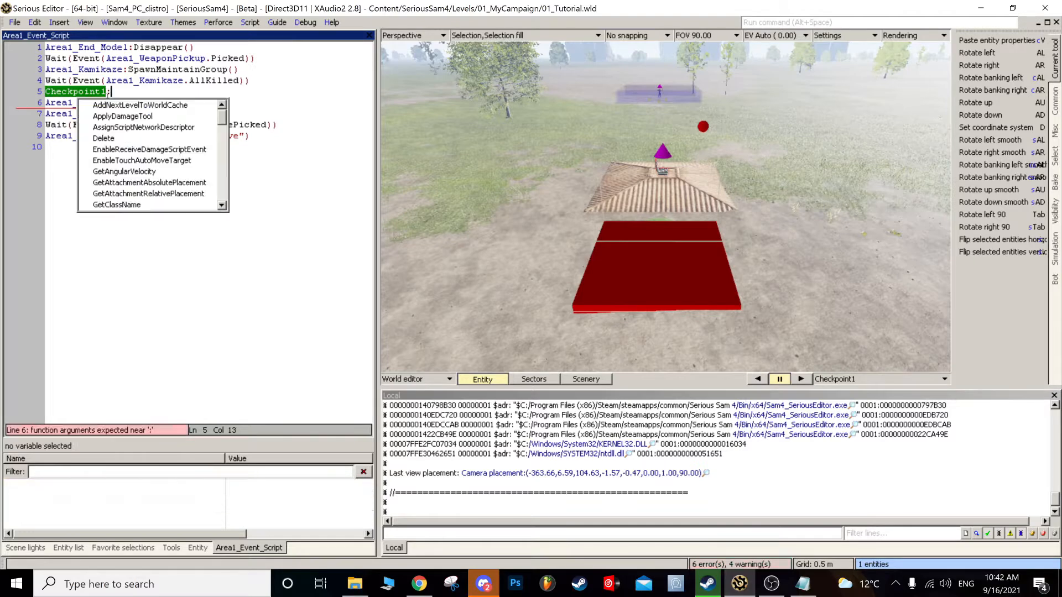
key("Down")
key("Down")
key("Down")
key("Down")
key("Down")
key("Down")
key("Down")
key("Down")
key("Down")
key("Down")
key("Down")
key("Down")
key("Down")
key("Down")
key("Down")
key("Down")
key("Down")
key("Down")
key("Down")
key("Down")
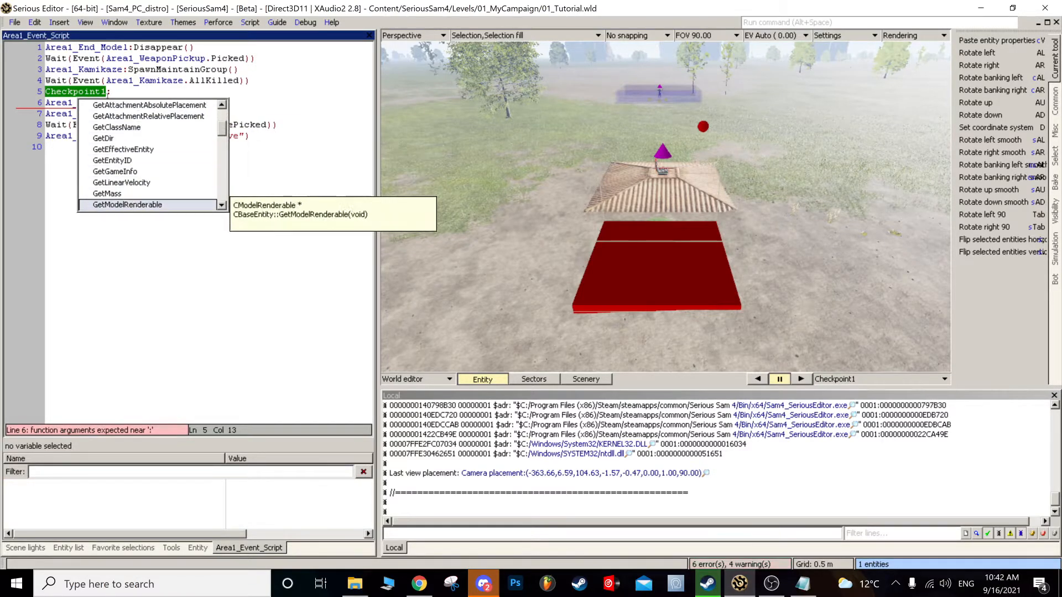
key("Up")
key("Up")
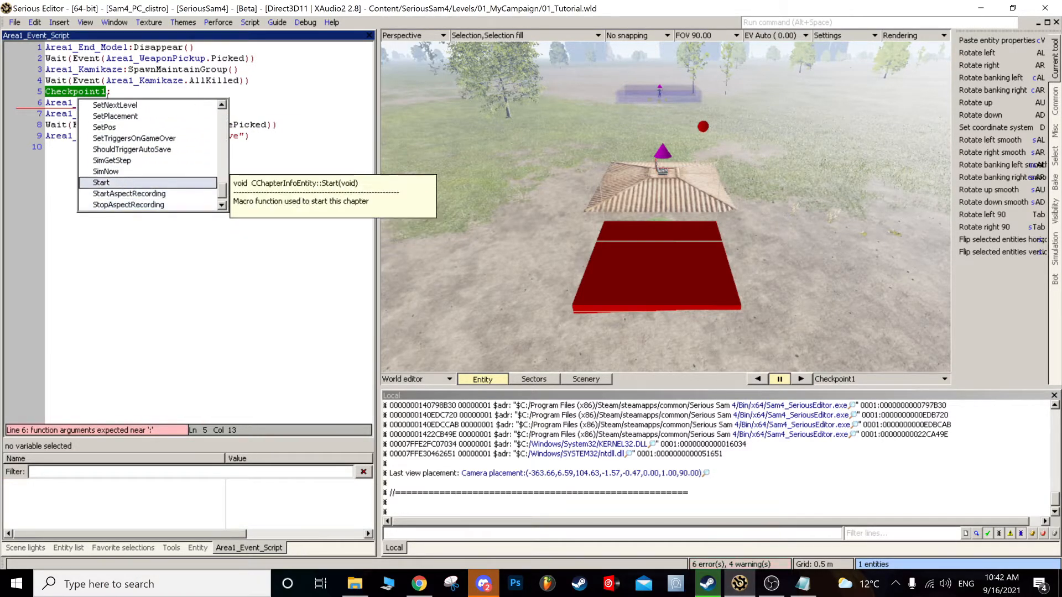
key("Return")
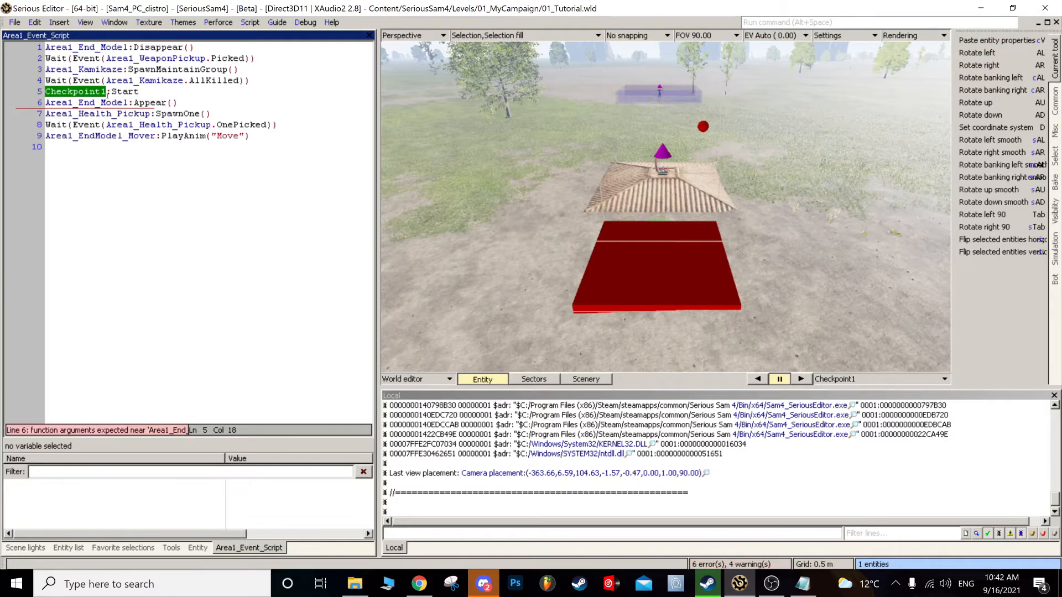
type("()")
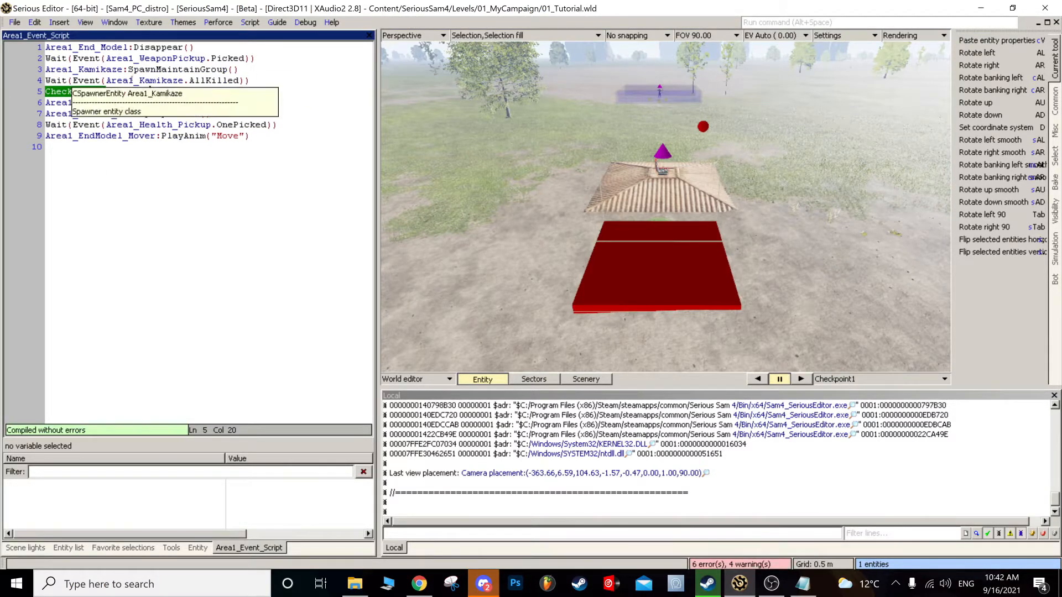
left_click(255, 136)
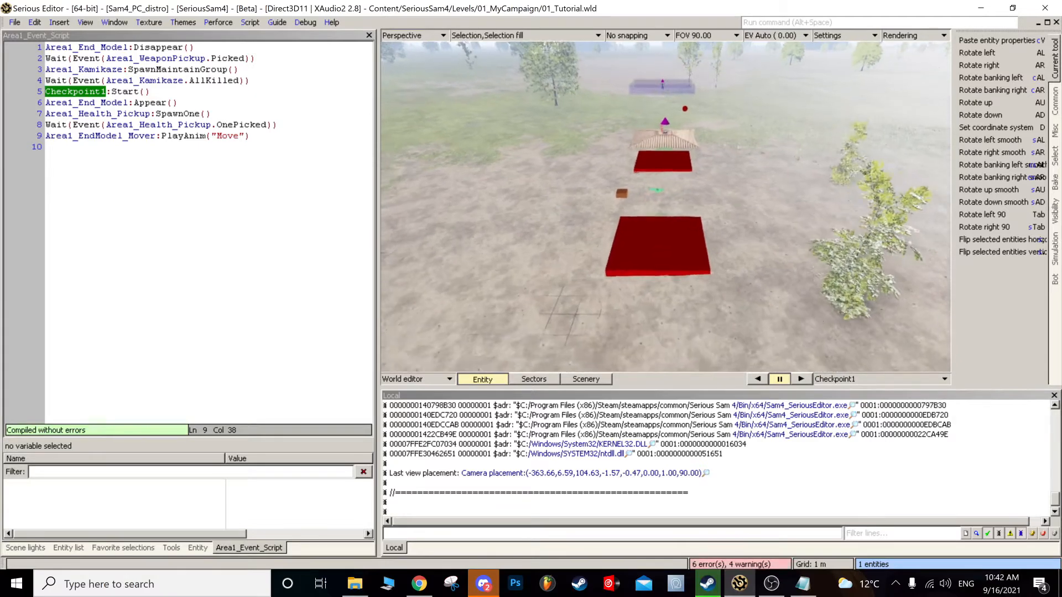
- Switch the selection from the checkpoint marker to the World info entity and show its properties
scroll(666, 207, "up", 5)
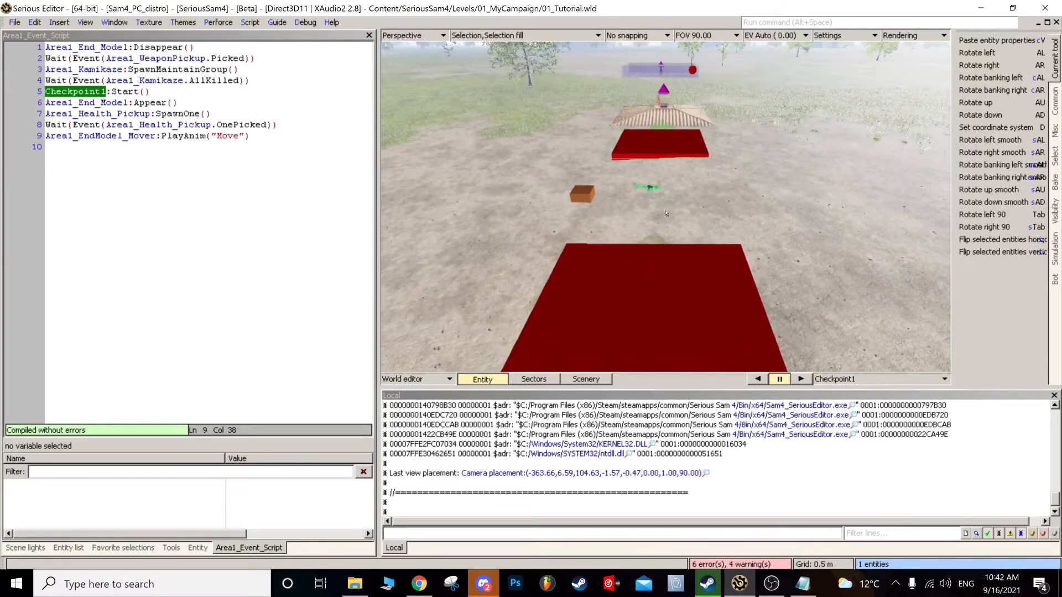
middle_click_drag(666, 212, 665, 224)
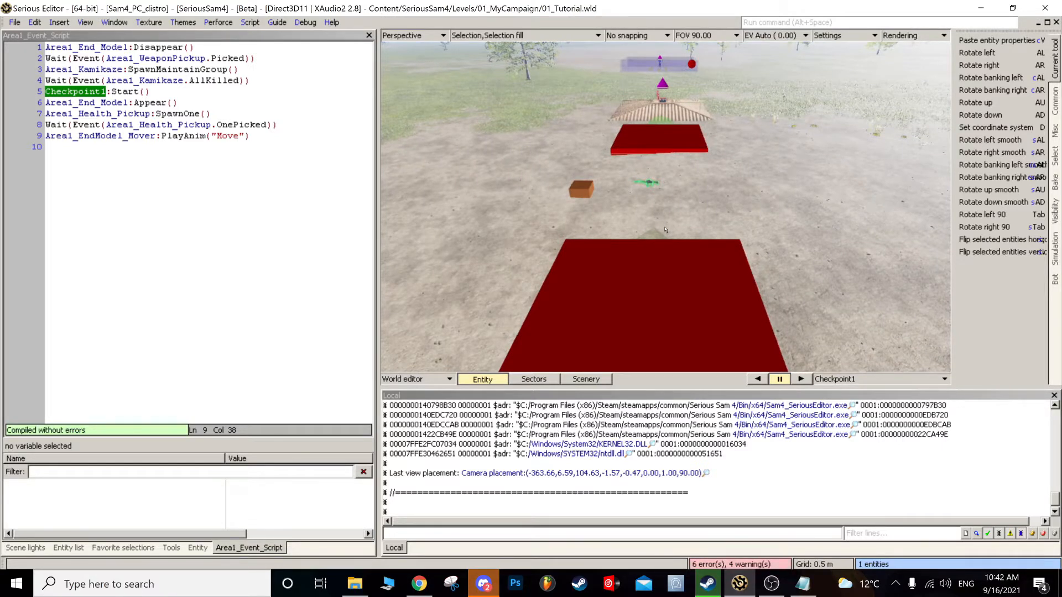
scroll(665, 206, "up", 3)
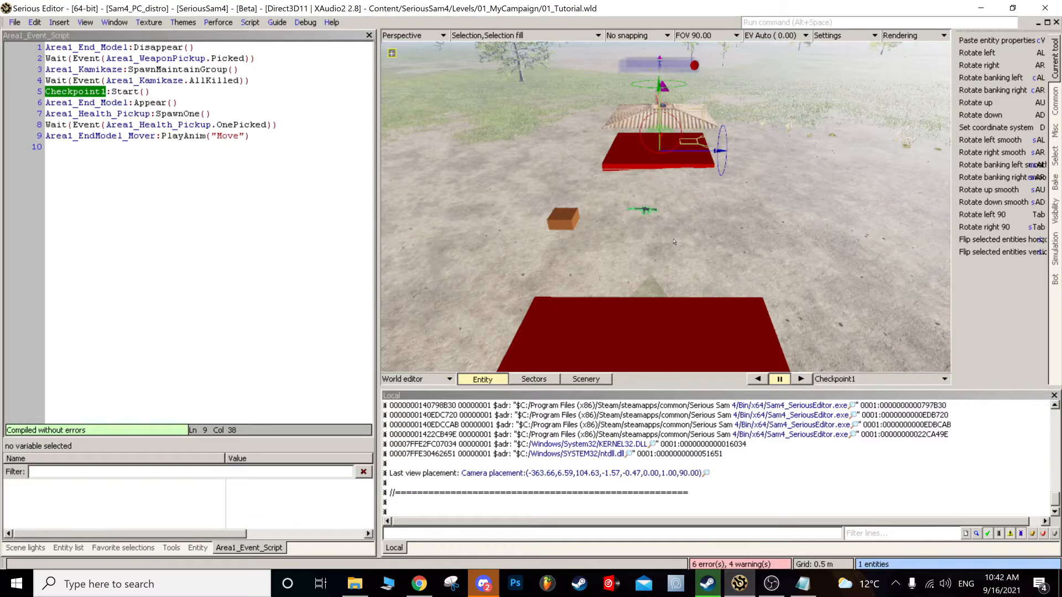
key("ctrl+f")
key("Return")
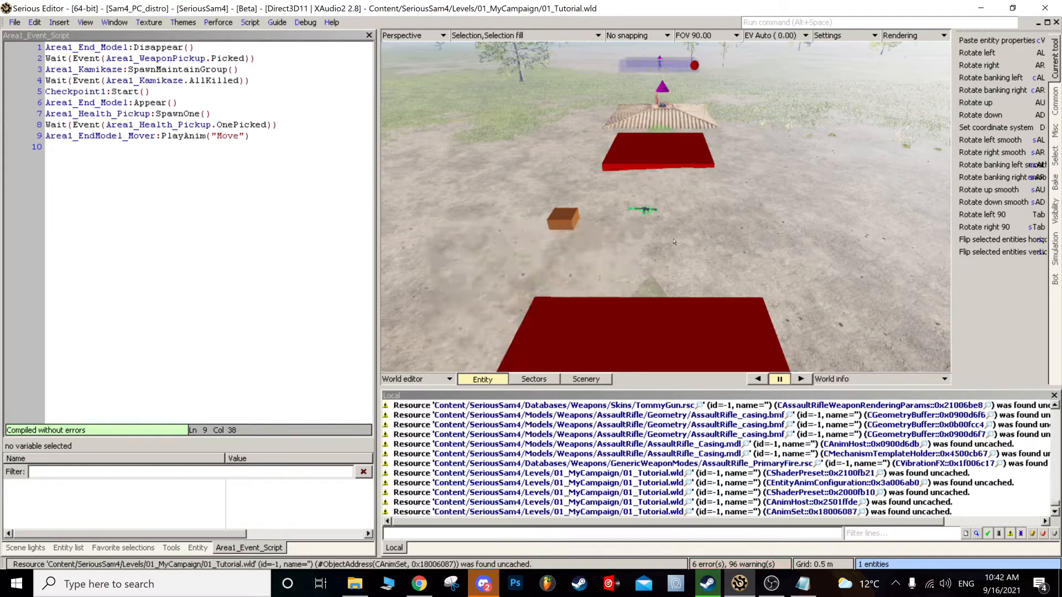
left_click(198, 548)
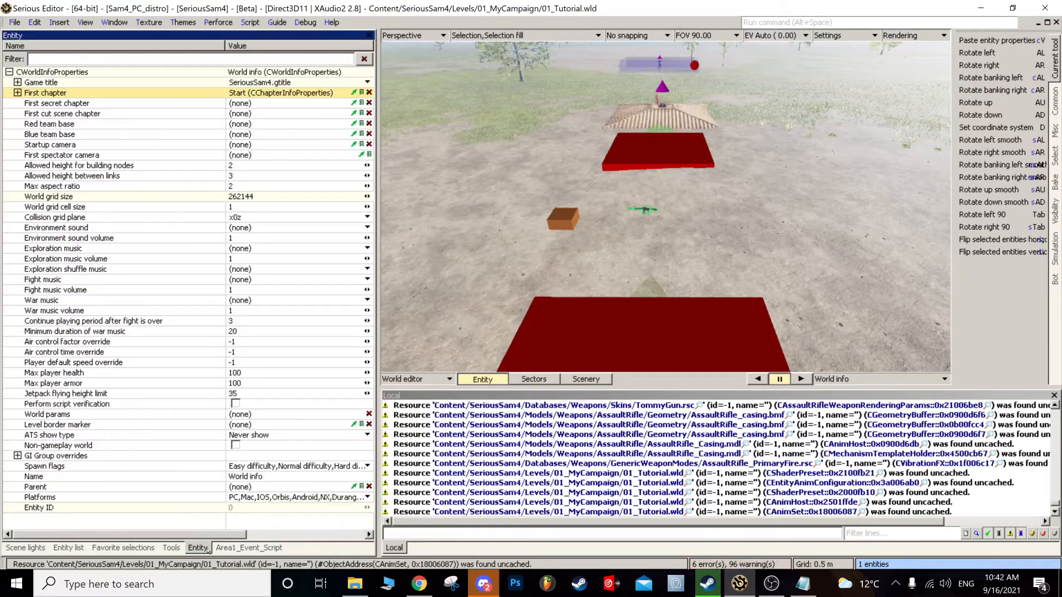
- Examine the World grid size and neighbouring world grid settings in the World info properties
left_click(65, 197)
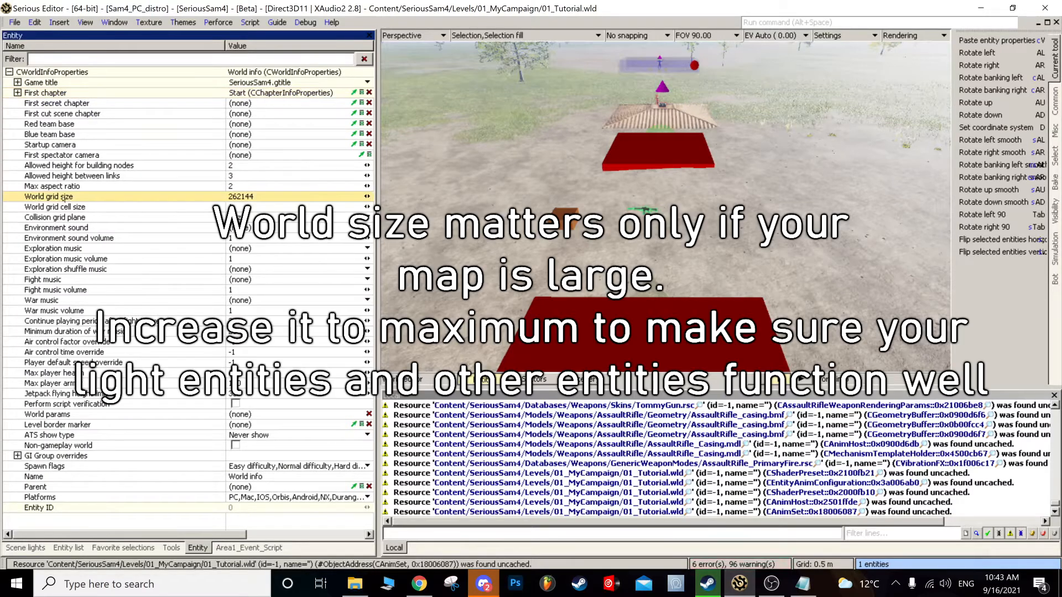
left_click_drag(261, 197, 227, 196)
key("shift+Right")
key("shift+Right")
left_click(235, 205)
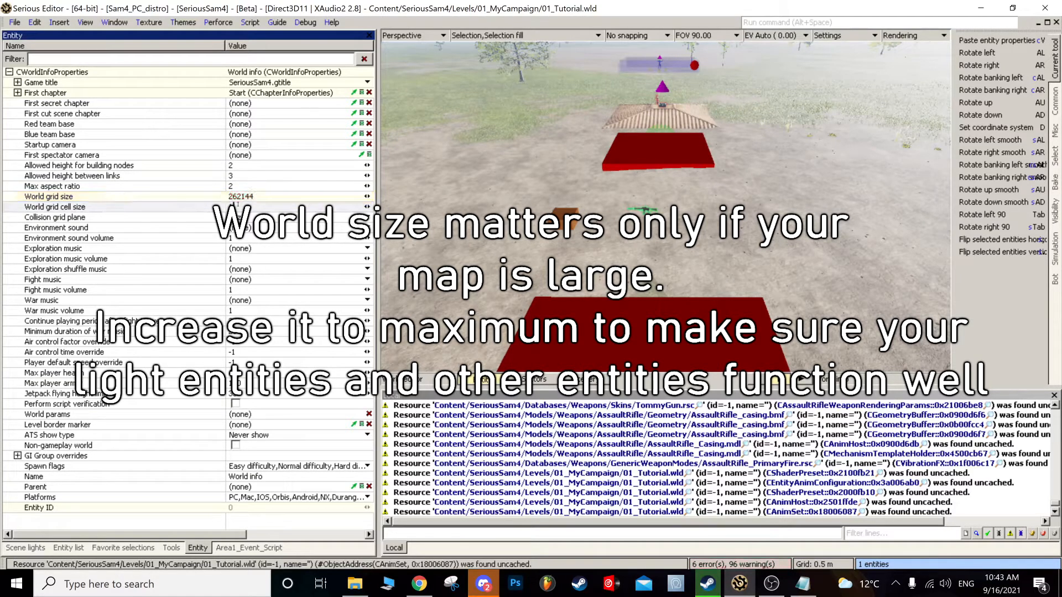
left_click(269, 195)
key("shift+Right")
left_click(257, 205)
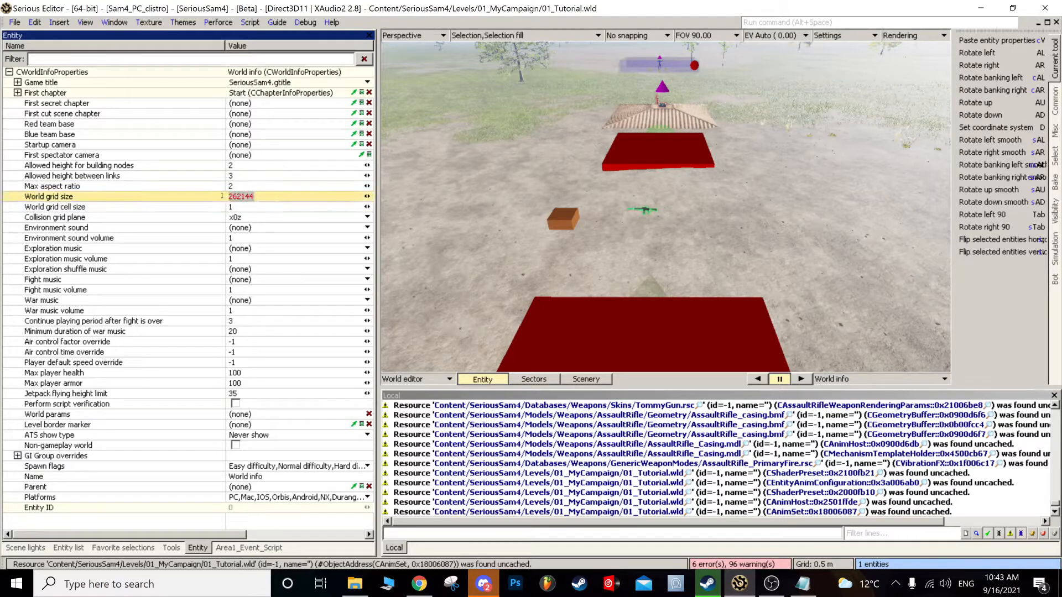
left_click(269, 194)
left_click(281, 197)
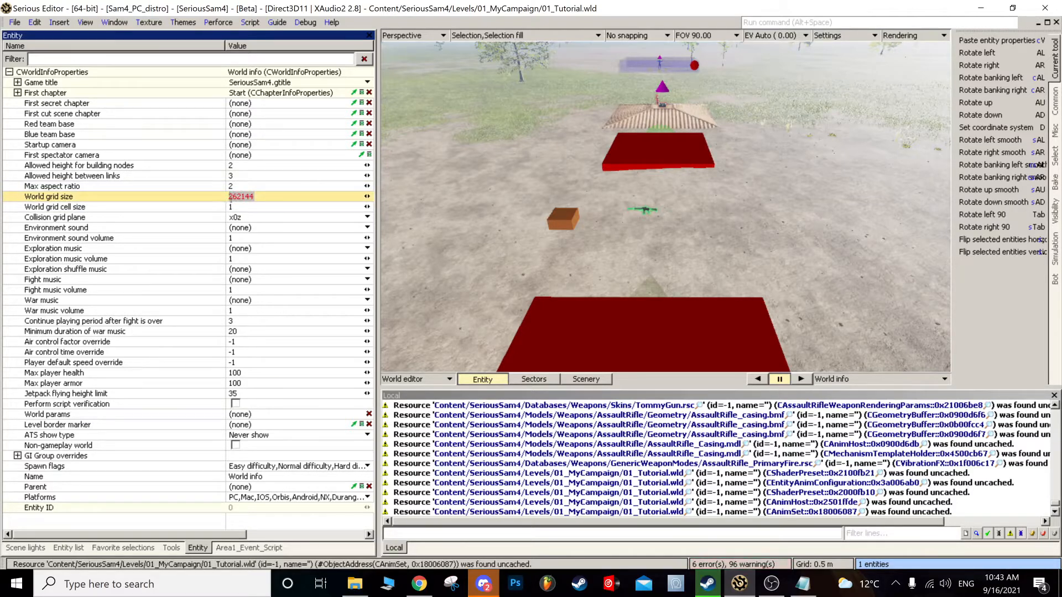
left_click(234, 206)
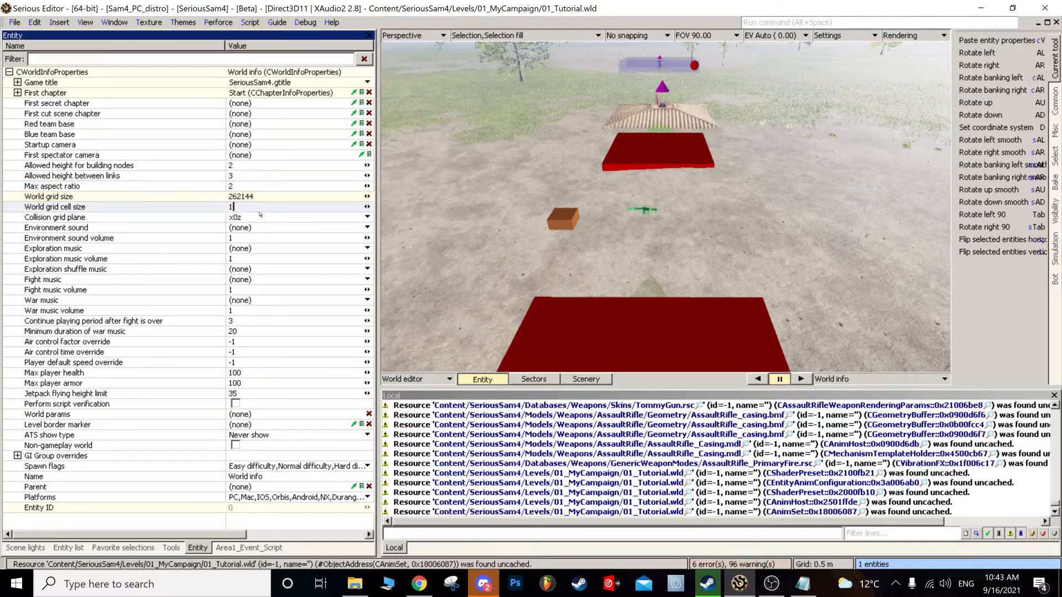
left_click_drag(259, 195, 233, 196)
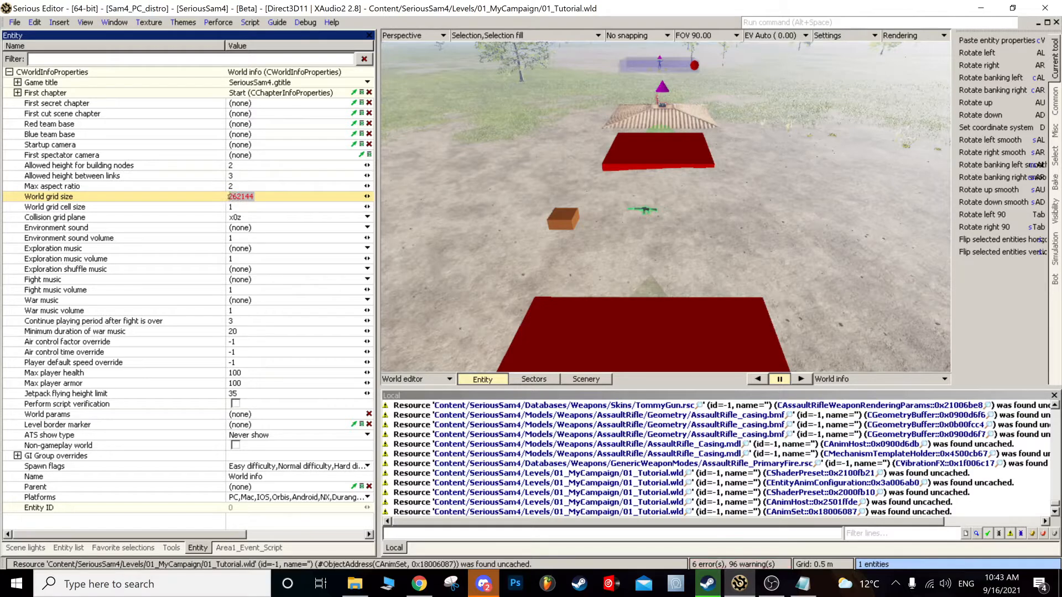
left_click(247, 207)
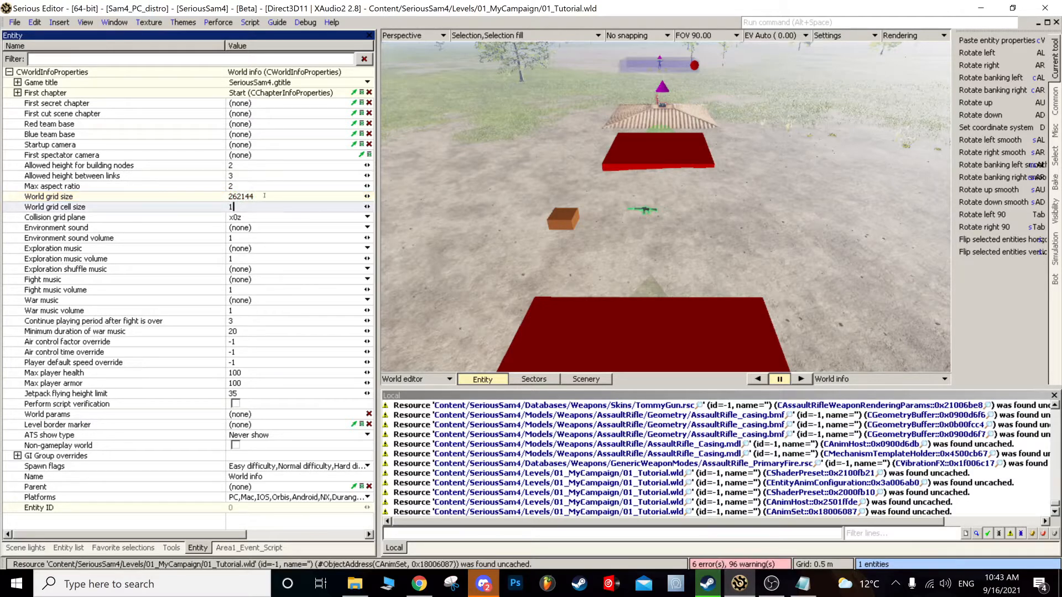
left_click(63, 176)
- Set the World info's fight music to 04_Colosseum_Fight.ogg from the Content/SeriousSam4/Music folder
left_click(114, 280)
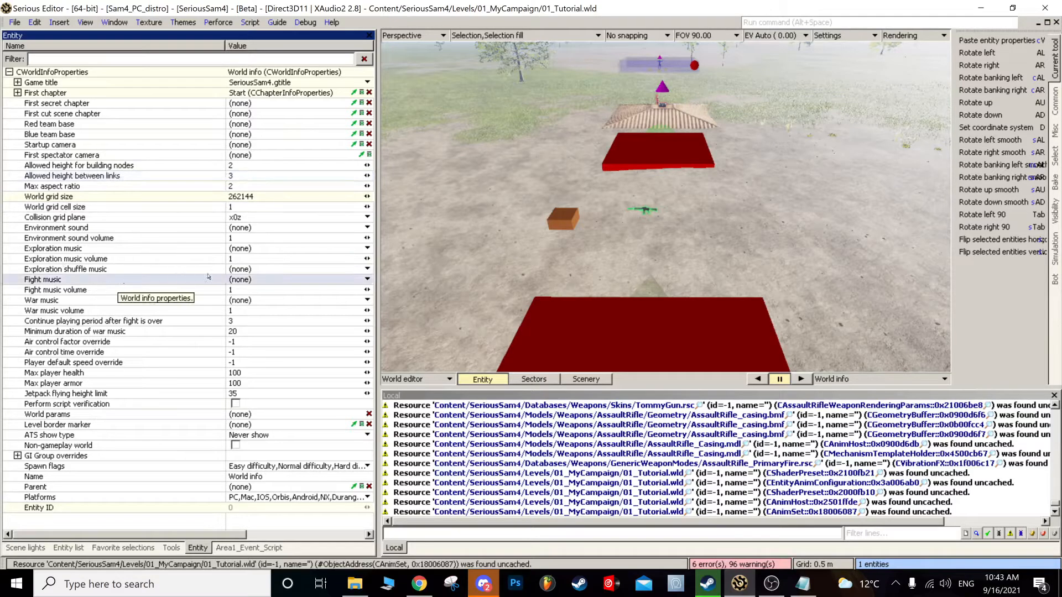
right_click(115, 280)
left_click(256, 304)
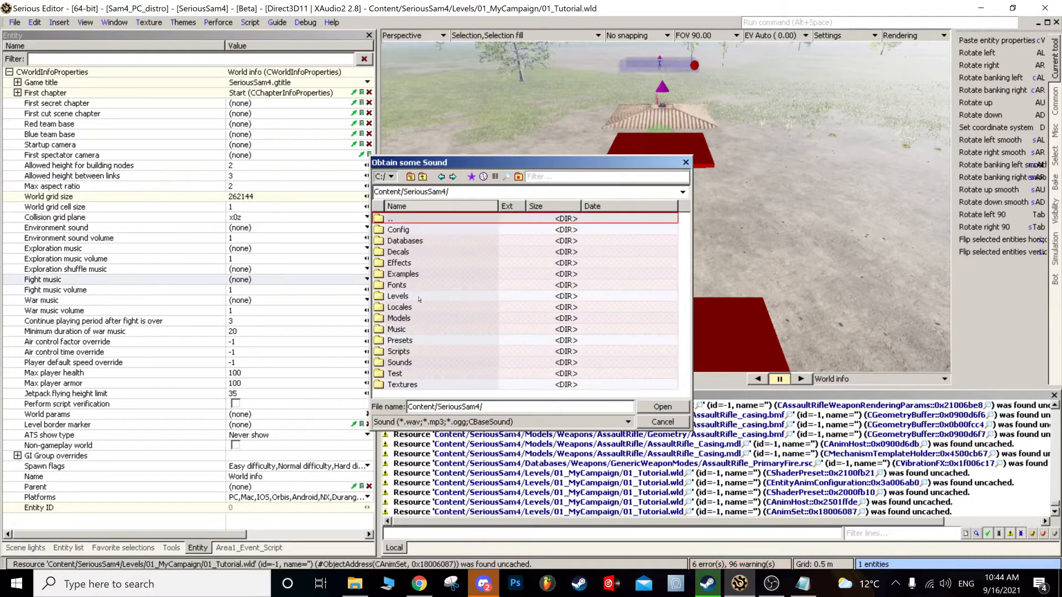
double_click(407, 330)
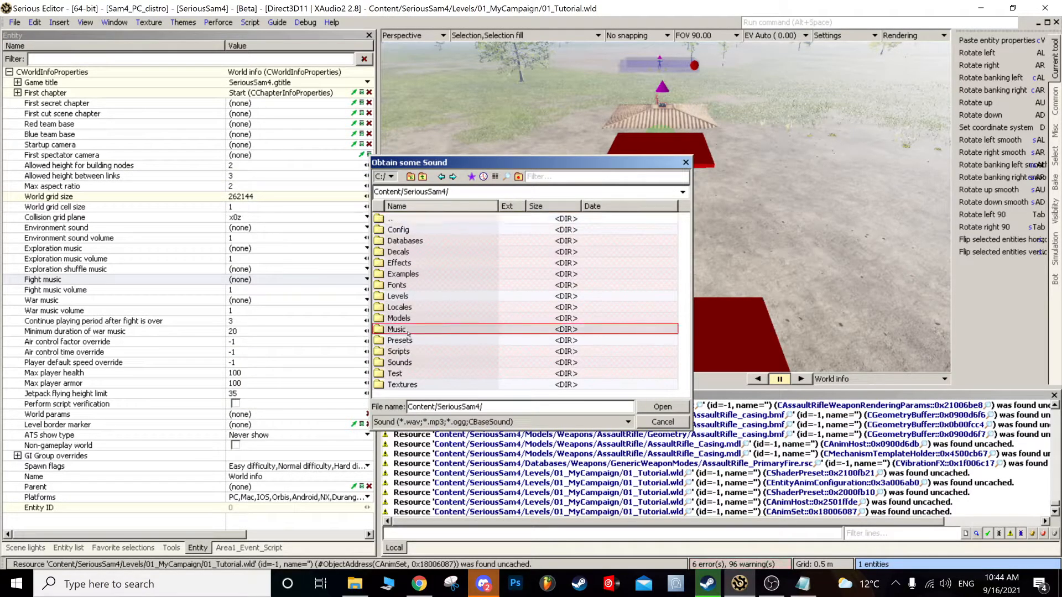
scroll(412, 299, "down", 4)
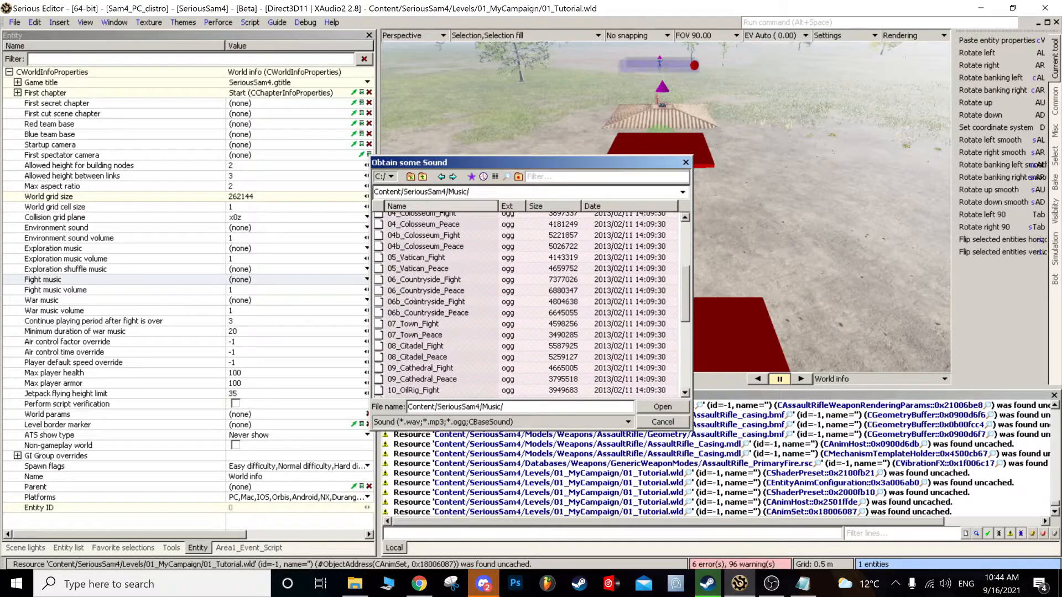
scroll(415, 304, "up", 3)
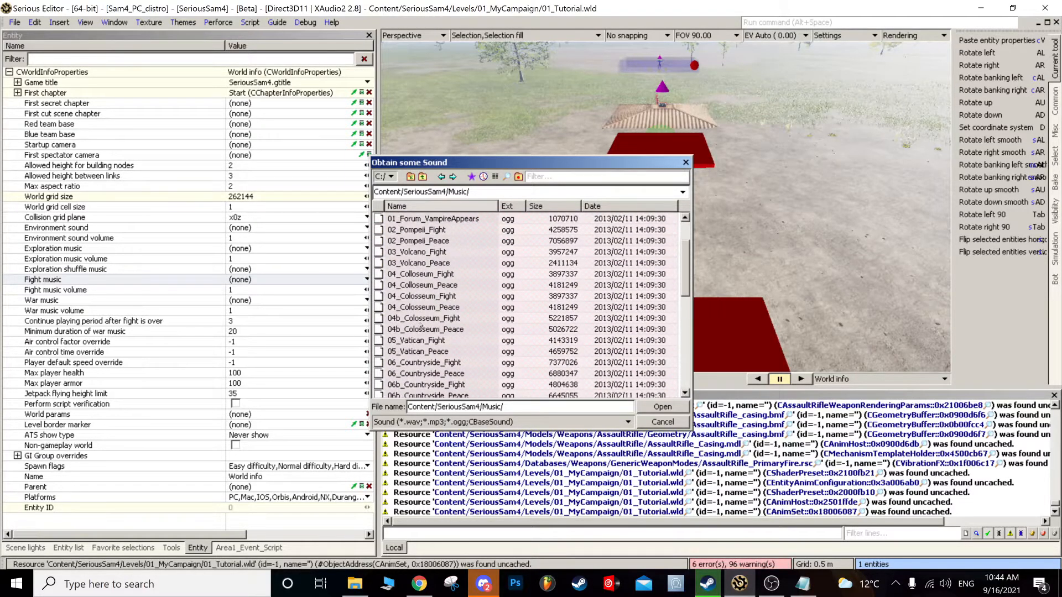
left_click(431, 299)
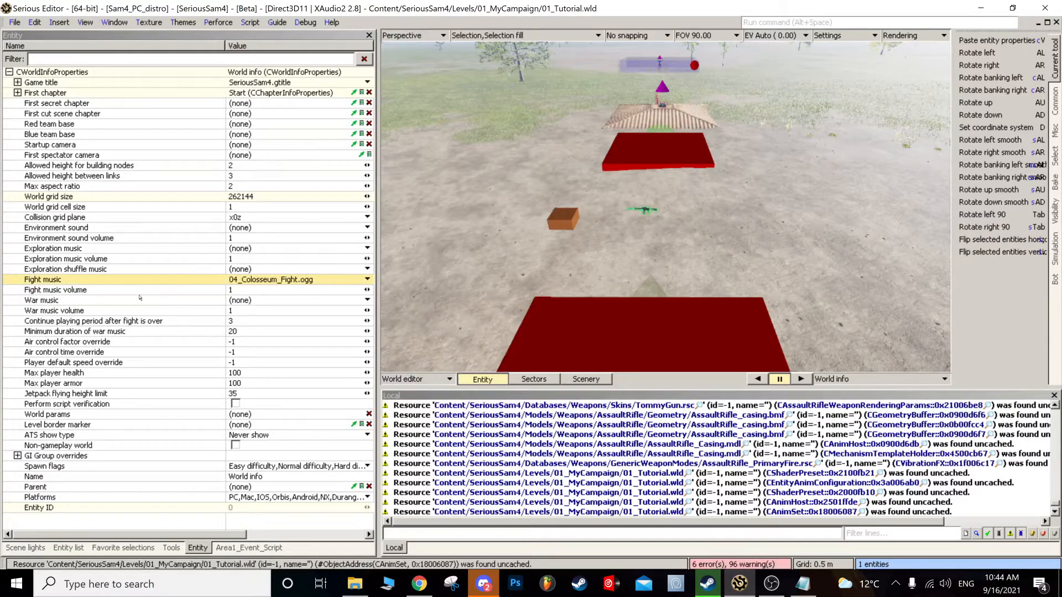
- Set the World info's exploration music to 04_Colosseum_Peace.ogg from the same Music folder
left_click(62, 248)
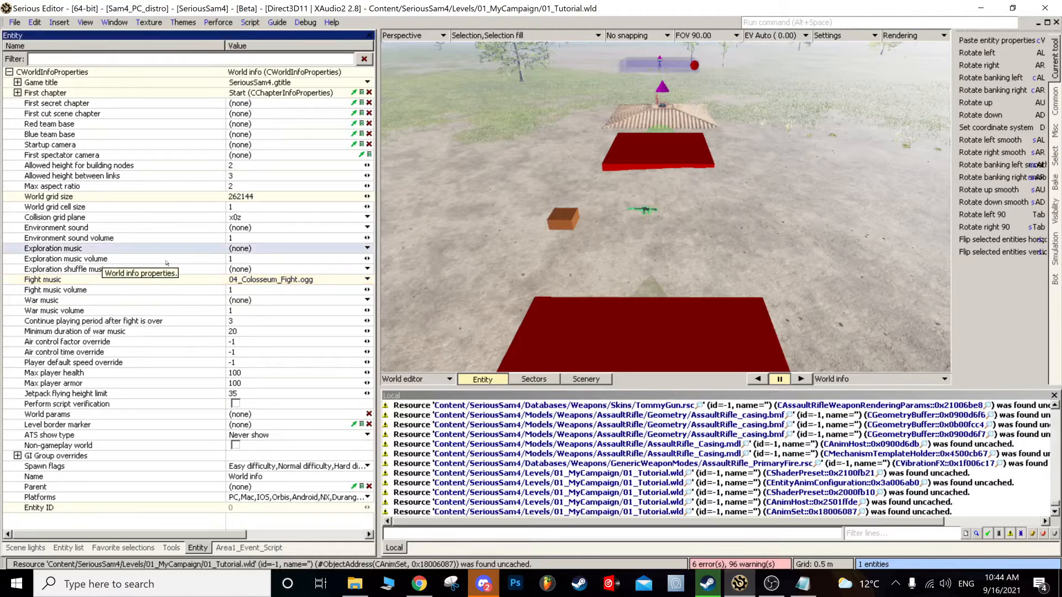
left_click(257, 250)
left_click(259, 273)
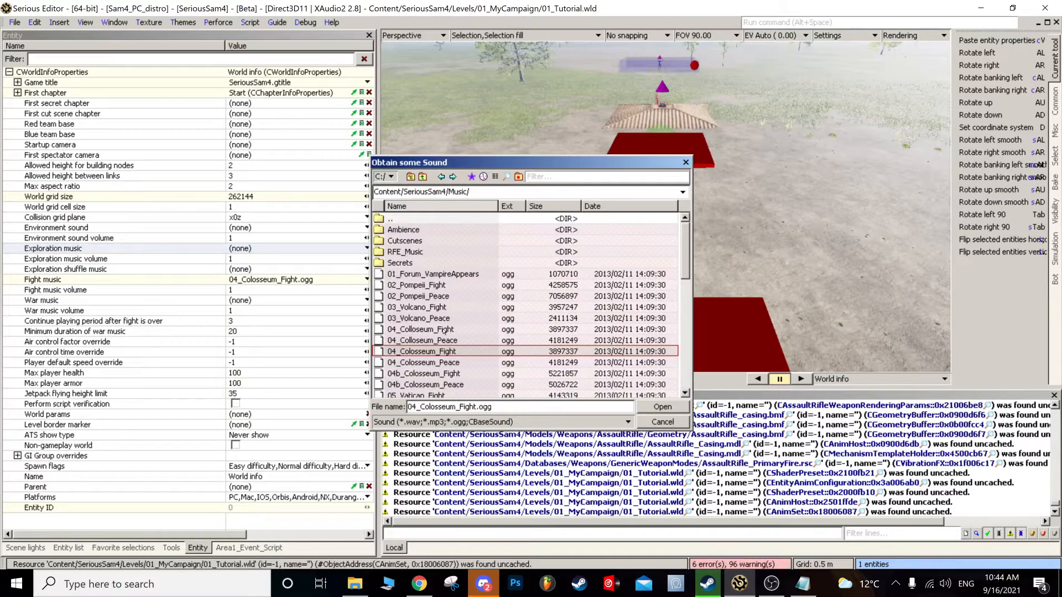
left_click(423, 362)
double_click(424, 363)
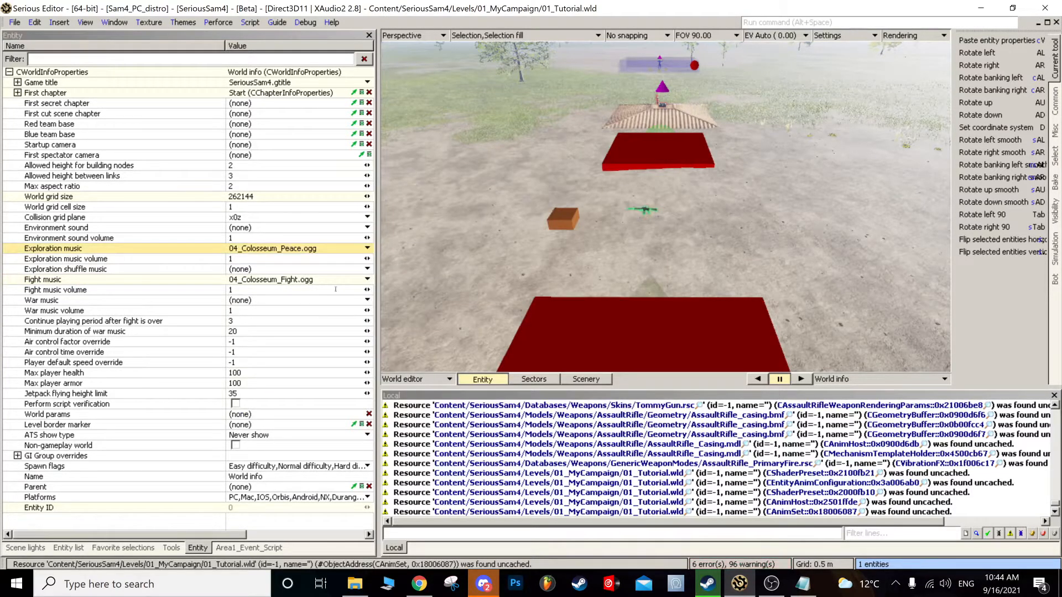
mouse_move(286, 254)
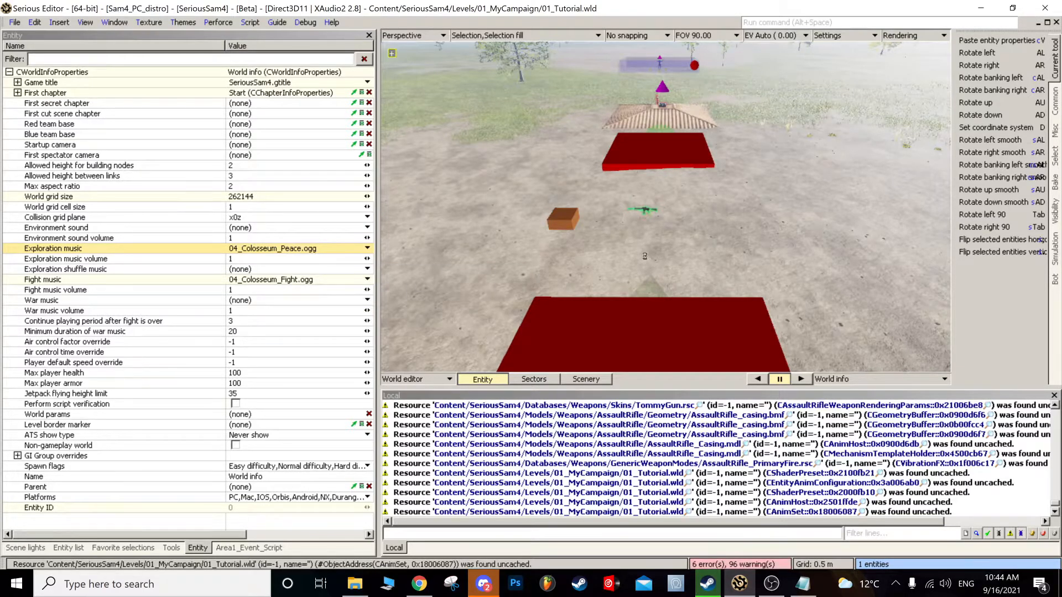
- Save the level and start a playtest, picking up the assault rifle to trigger the kamikaze spawn
key("ctrl+s")
key("ctrl+t")
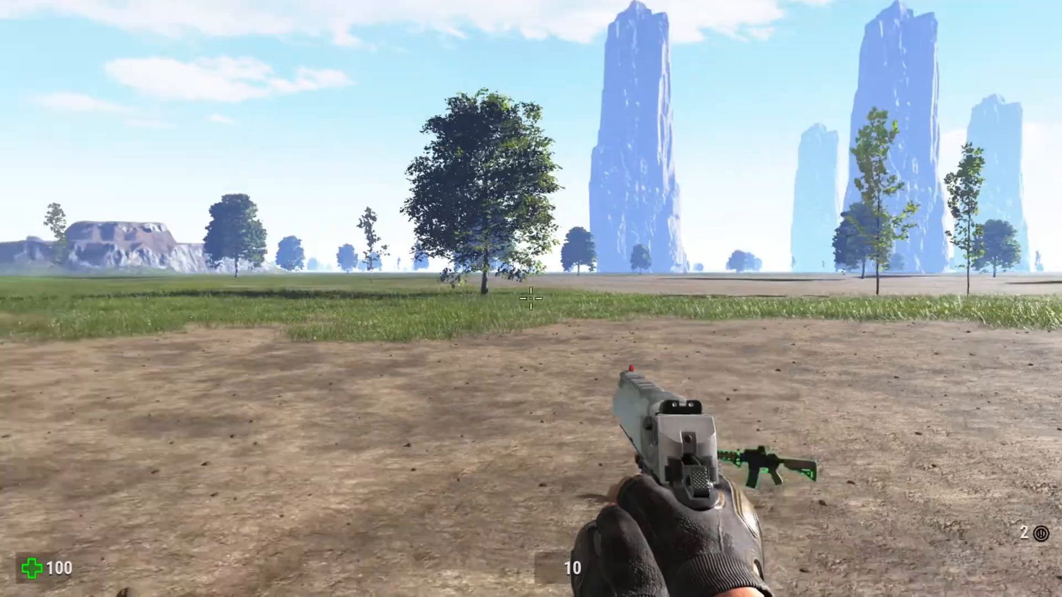
key("e")
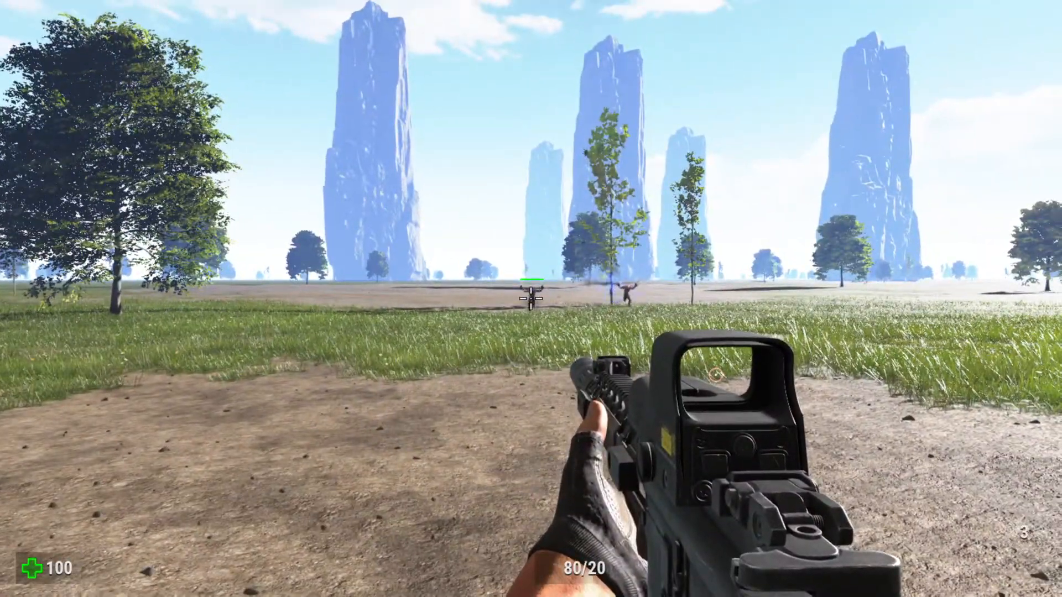
key("s")
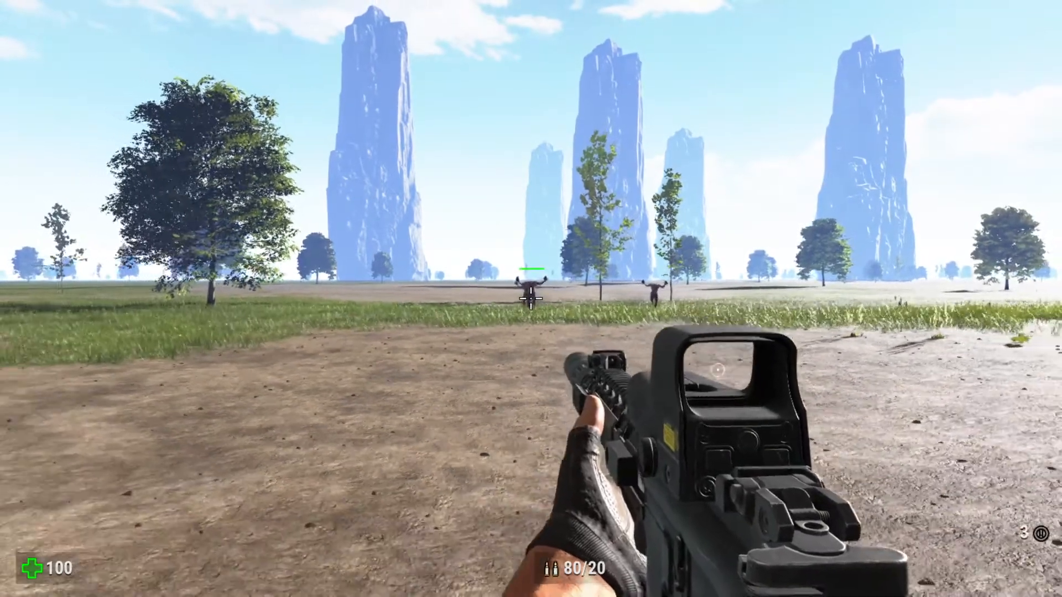
key("s")
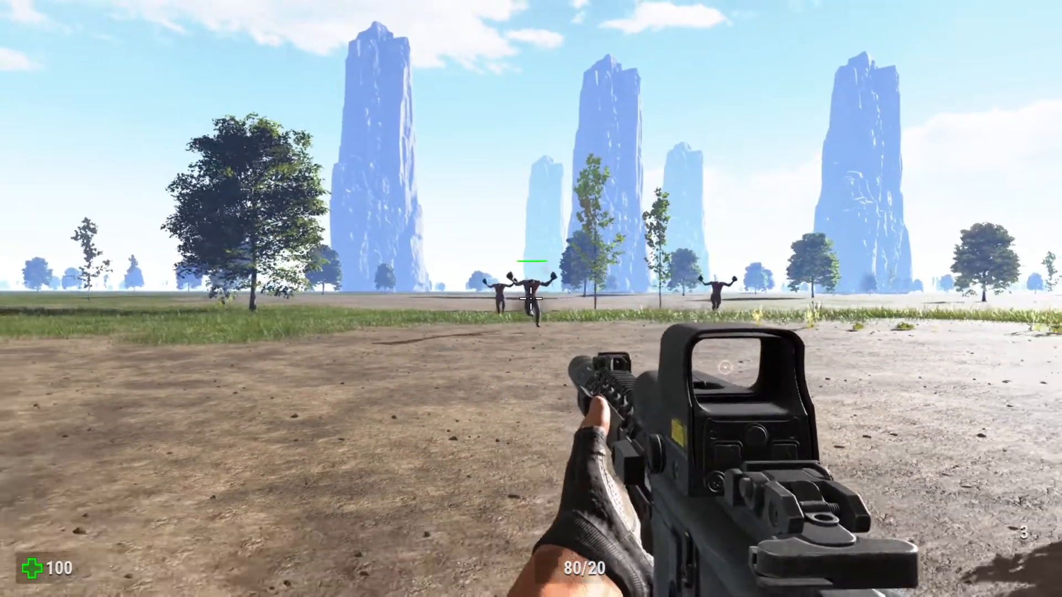
- Shoot the approaching kamikazes with the assault rifle to check the fight music, and end the playtest
left_click(531, 298)
left_click(531, 298)
left_click(531, 299)
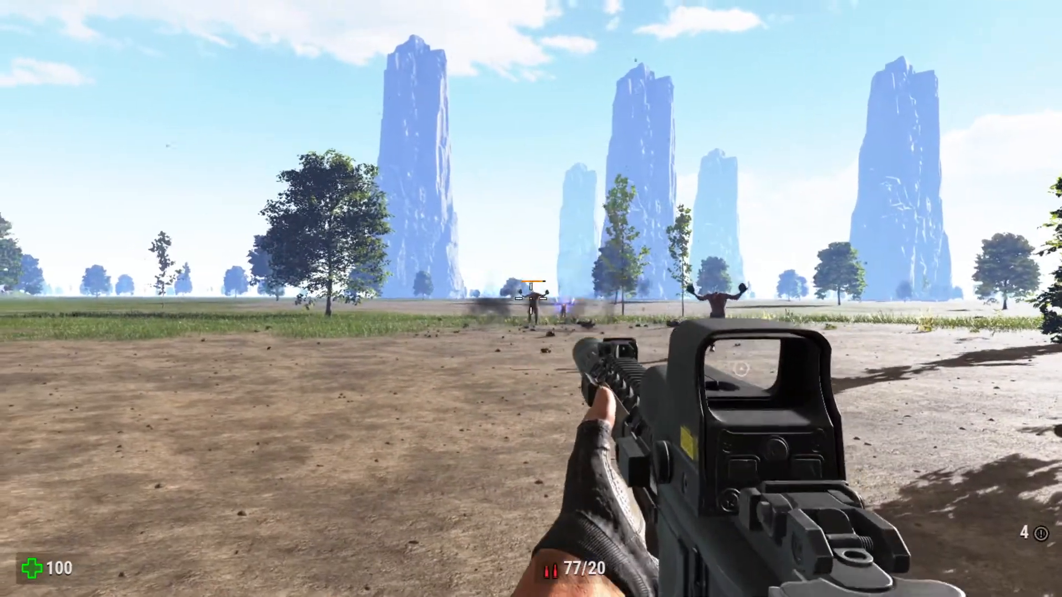
left_click(531, 298)
left_click(531, 299)
left_click(531, 299)
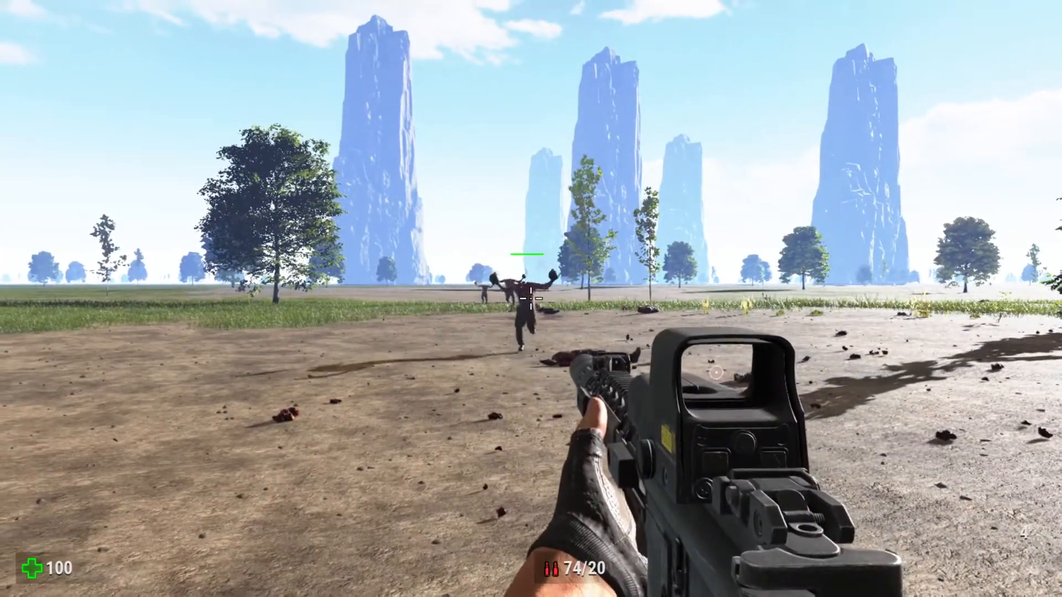
left_click(531, 298)
left_click(531, 298)
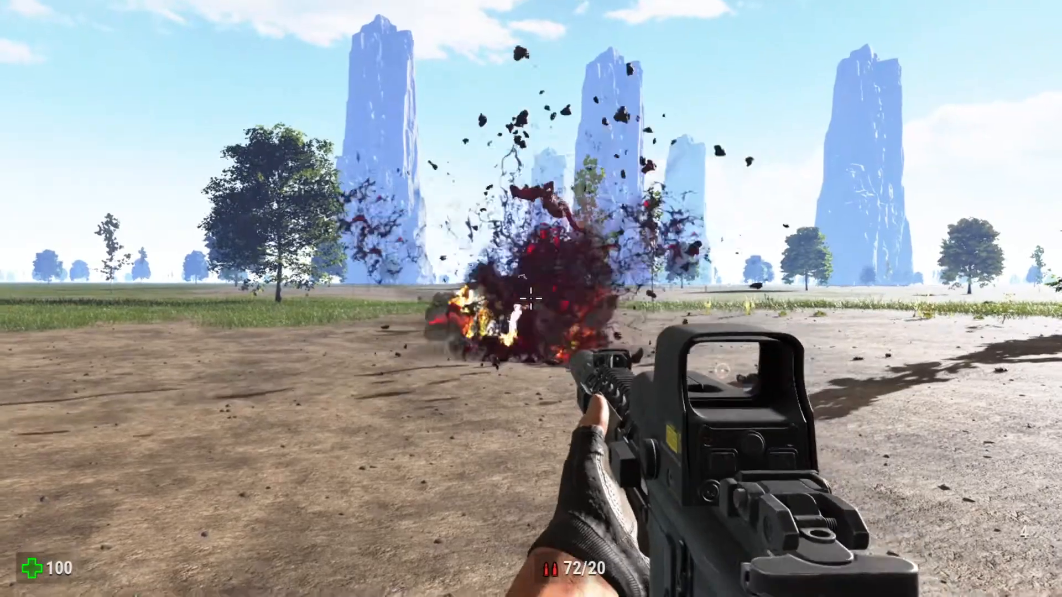
left_click(531, 298)
left_click(531, 299)
key("Escape")
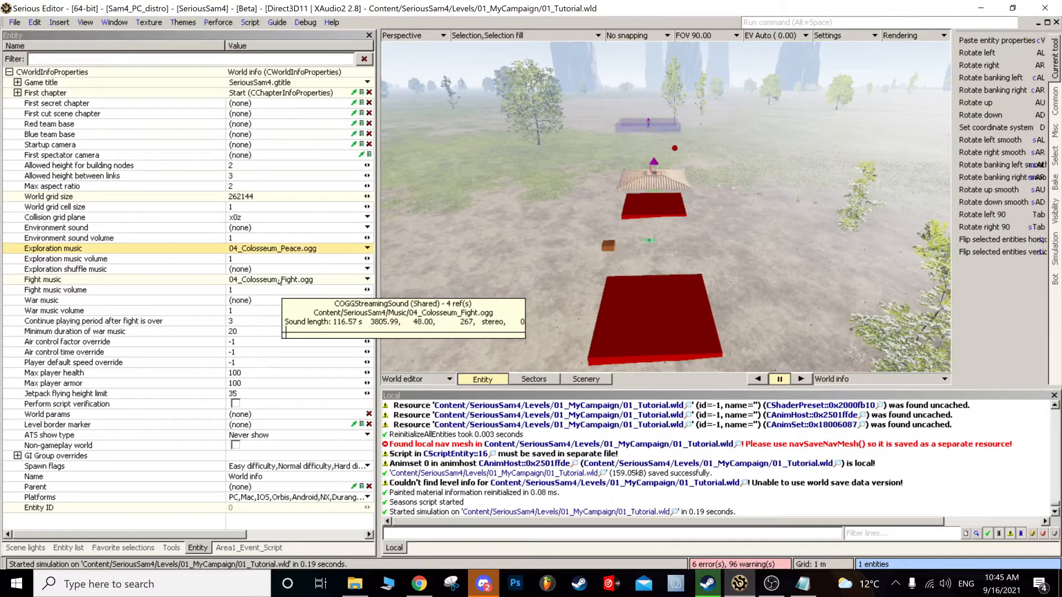
- Set the Area1_Kamikaze spawner's number in group to 16 and its total number to 32
key("w")
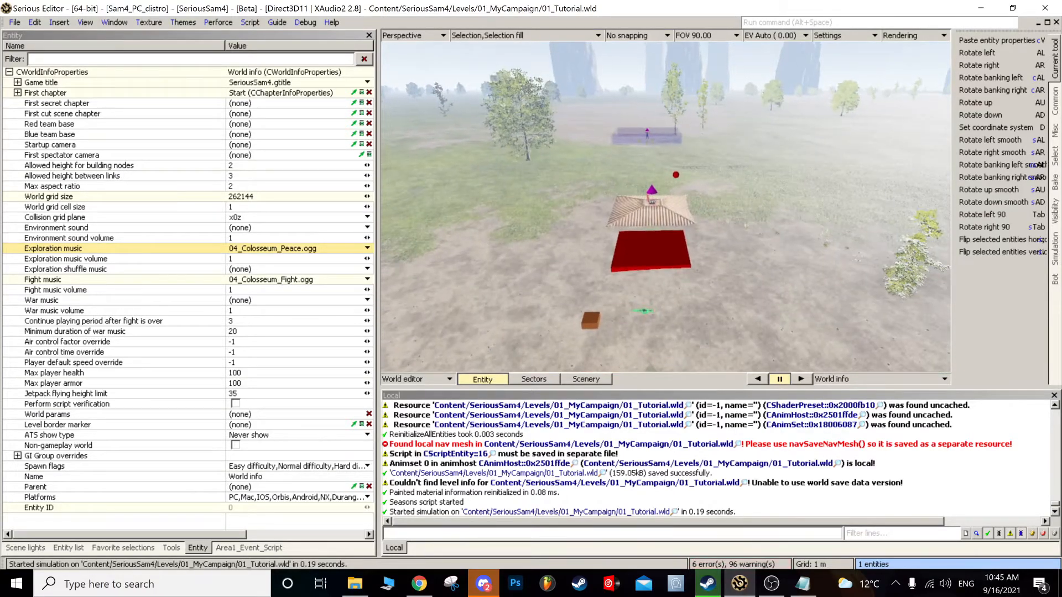
key("w")
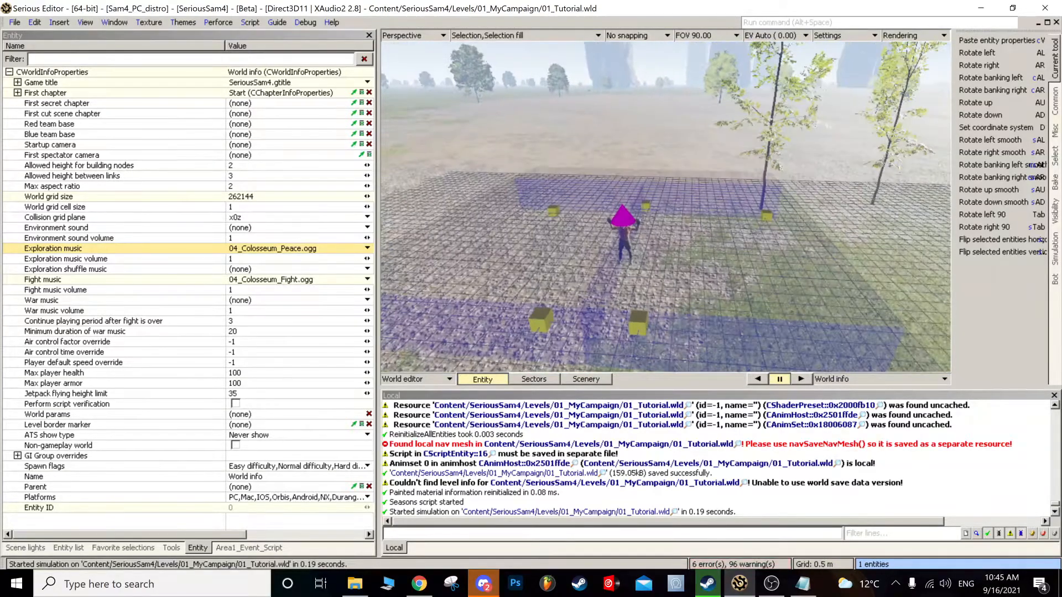
left_click(625, 239)
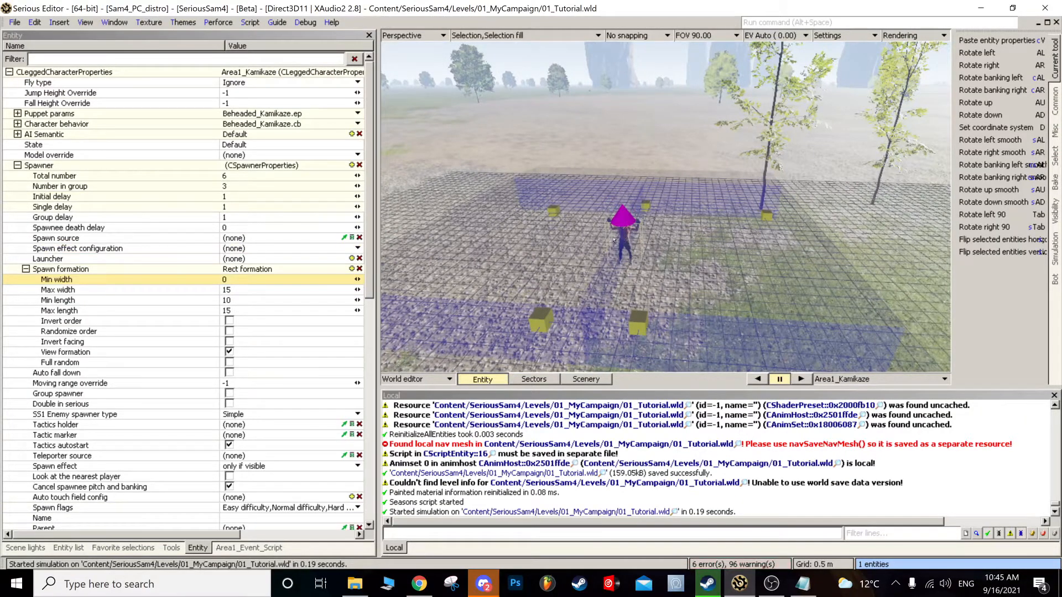
left_click(250, 187)
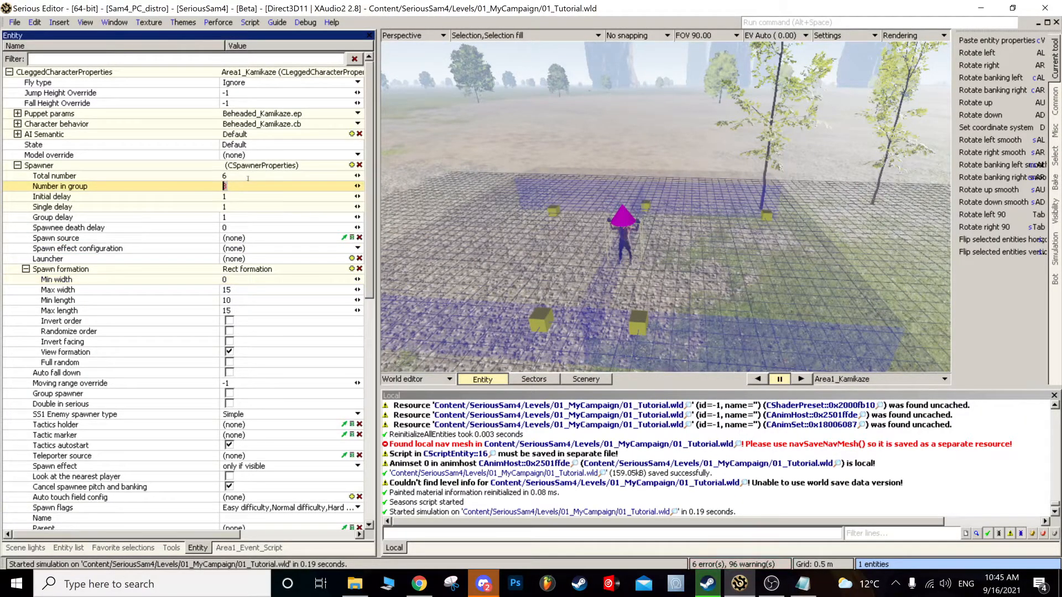
type("16")
left_click(248, 178)
type("32")
left_click(255, 193)
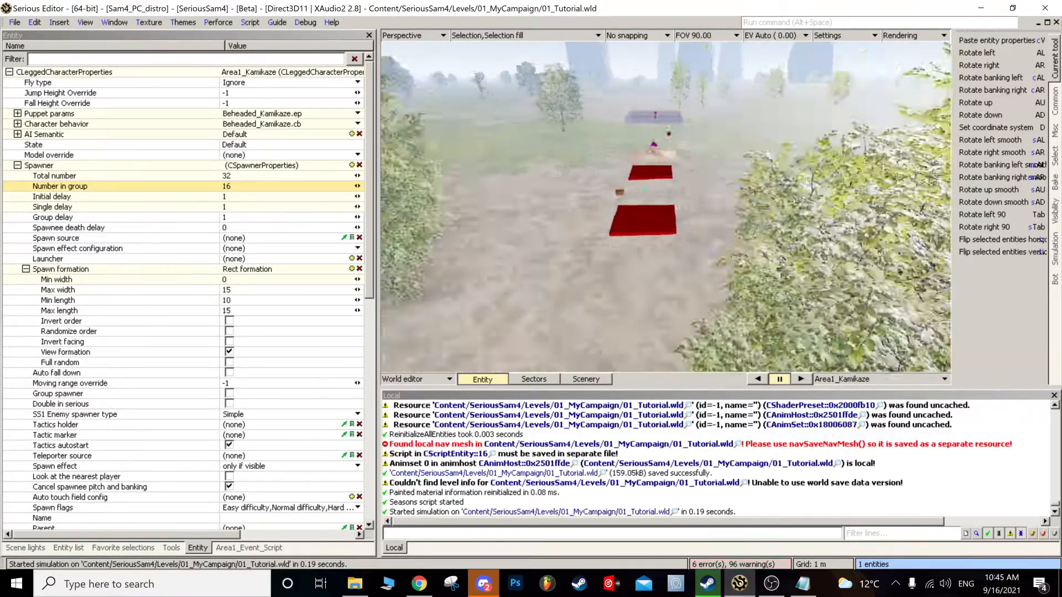
- Playtest the larger kamikaze wave by collecting the assault rifle and backing away from the enemies, and end the test
scroll(660, 271, "up", 5)
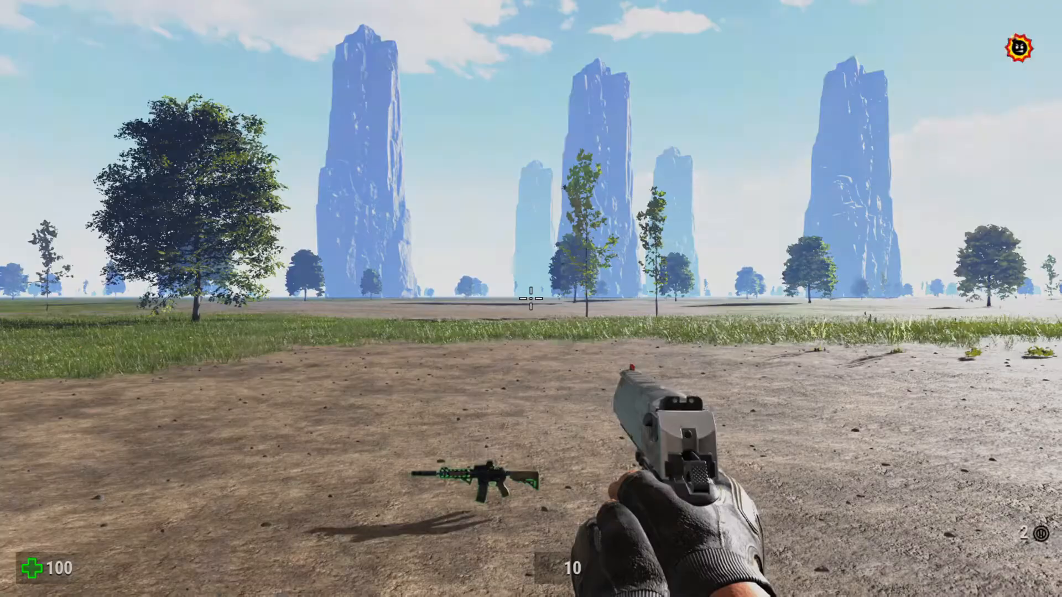
key("w")
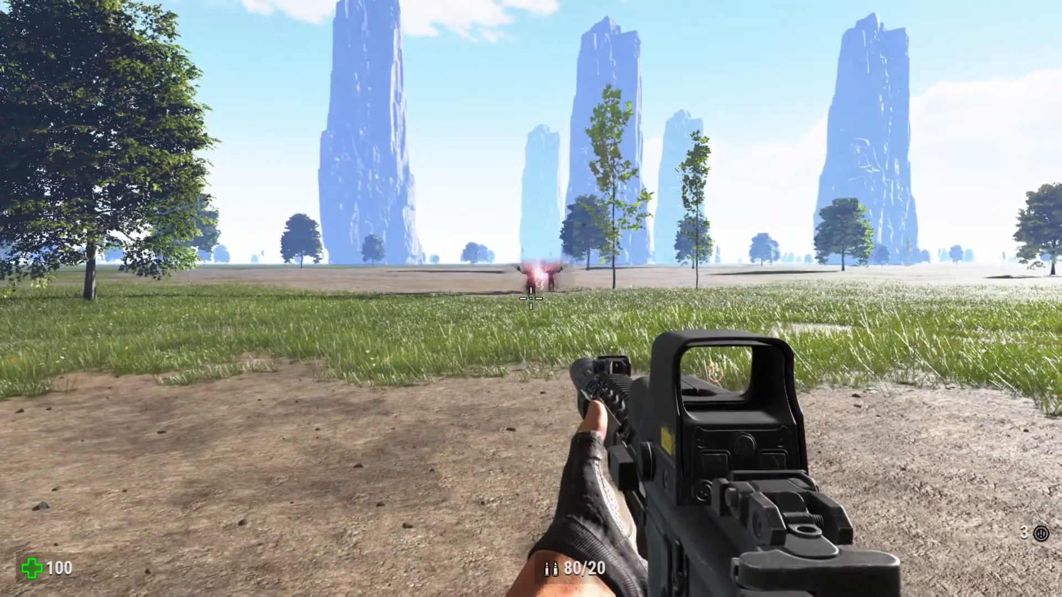
key("s")
key("s")
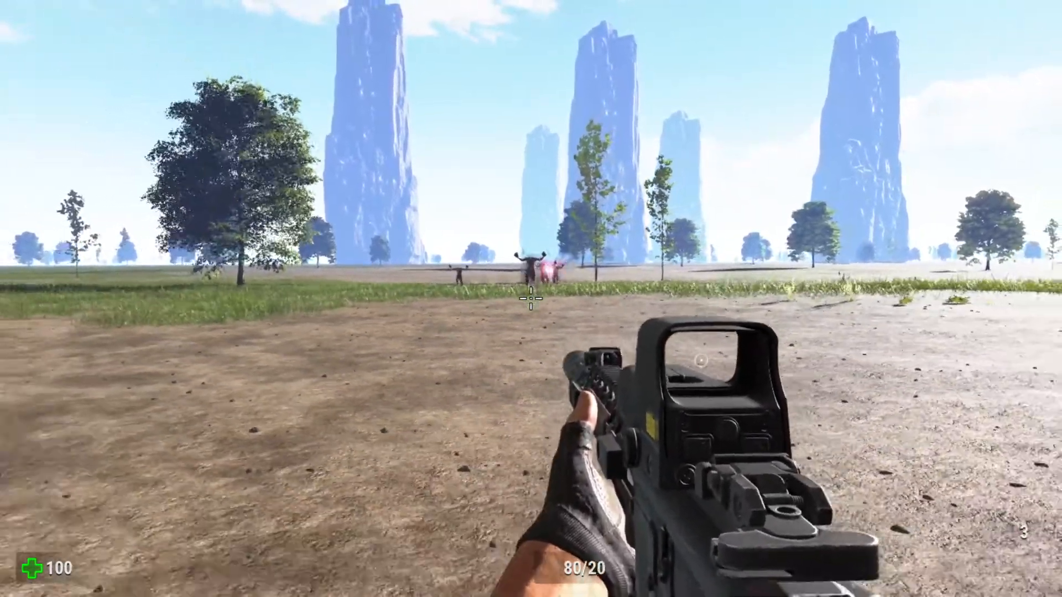
key("s")
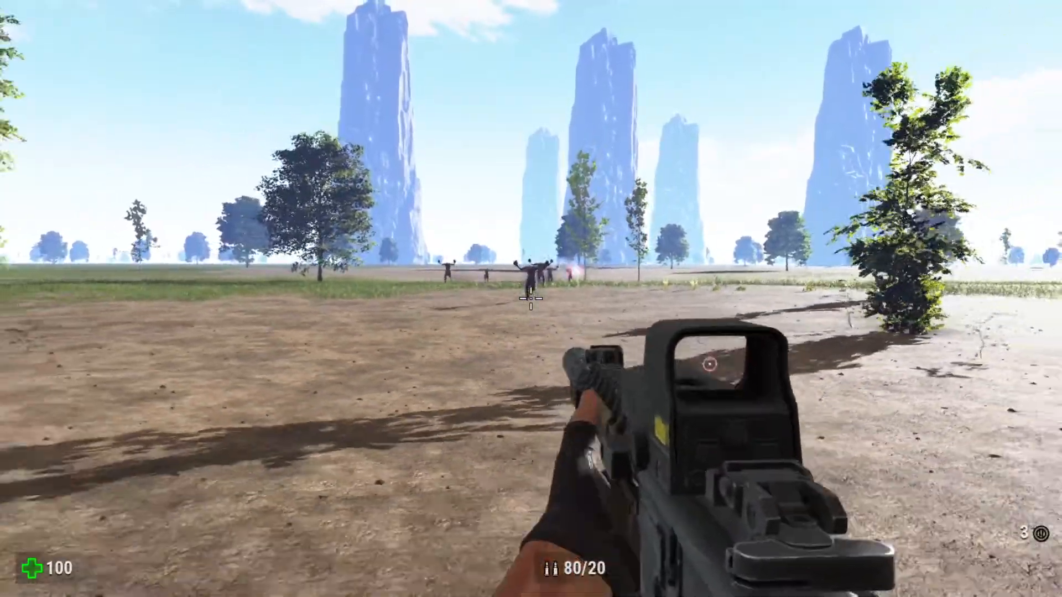
key("s")
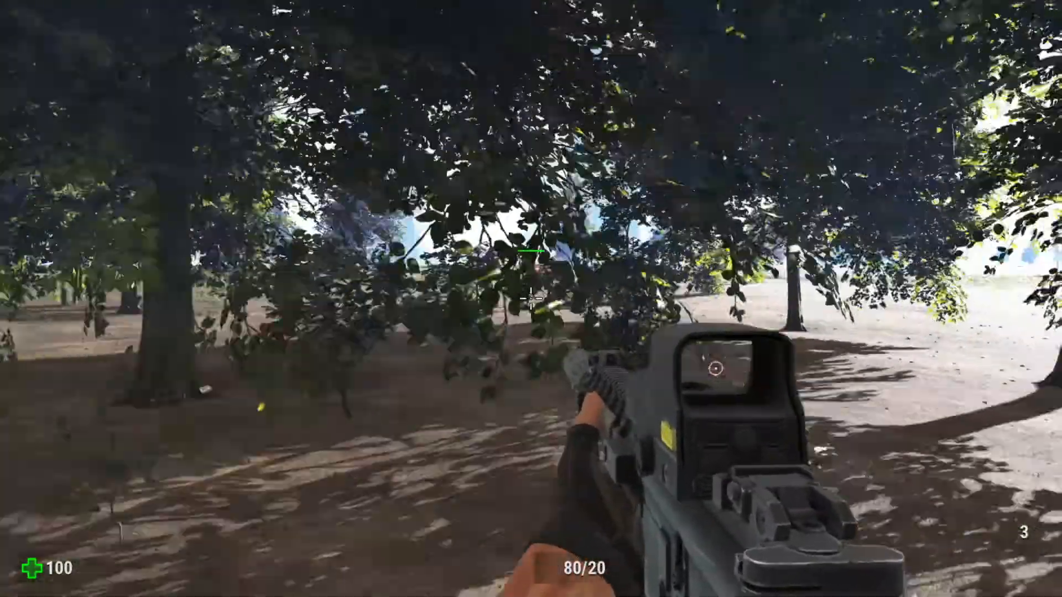
key("Escape")
scroll(545, 288, "down", 5)
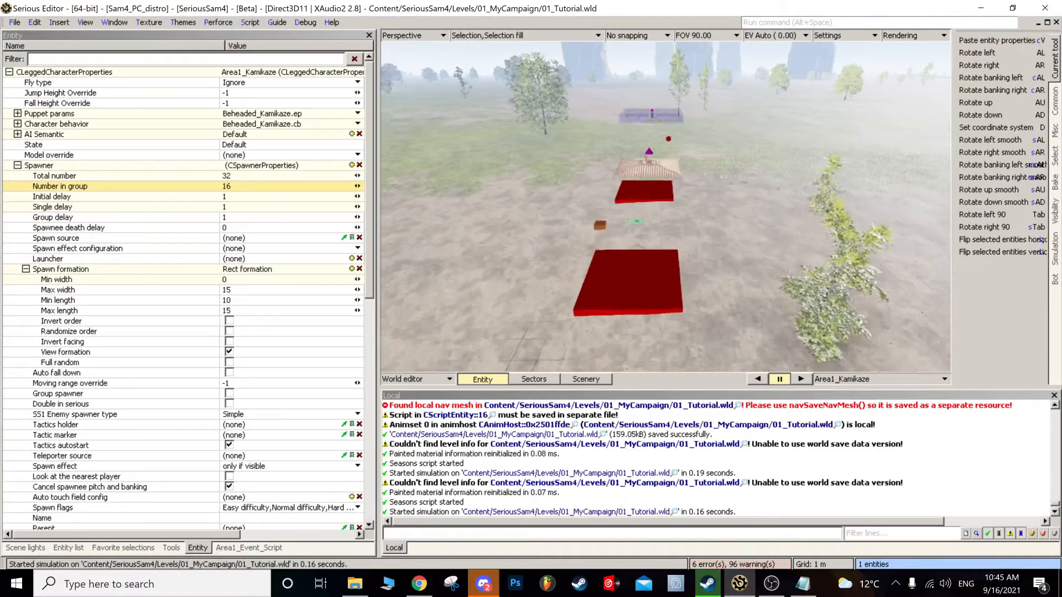
- Find the World info entity again and review its exploration and fight music properties
left_click(226, 548)
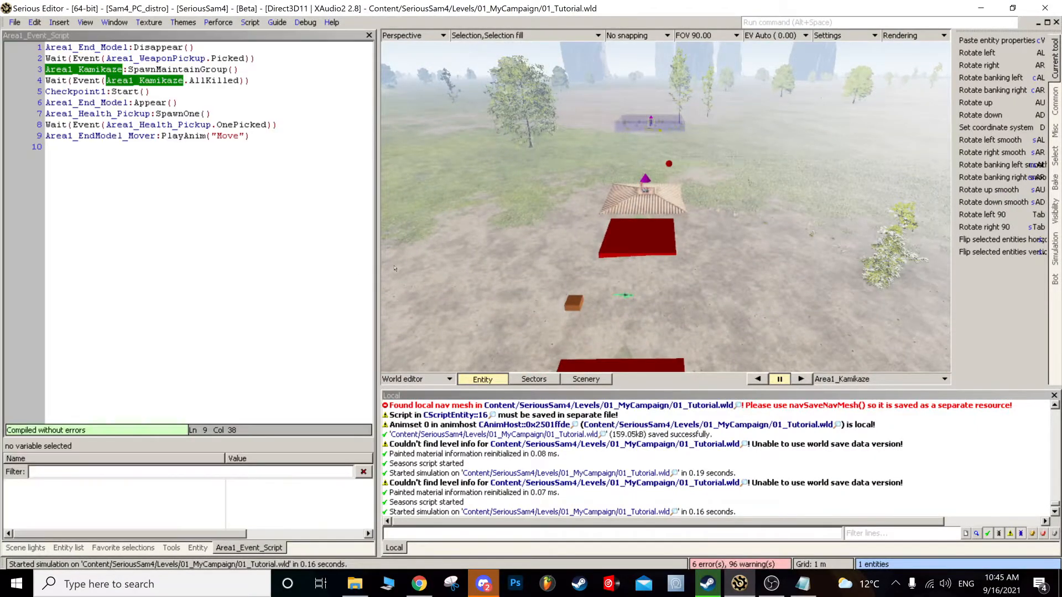
key("ctrl+f")
left_click(565, 350)
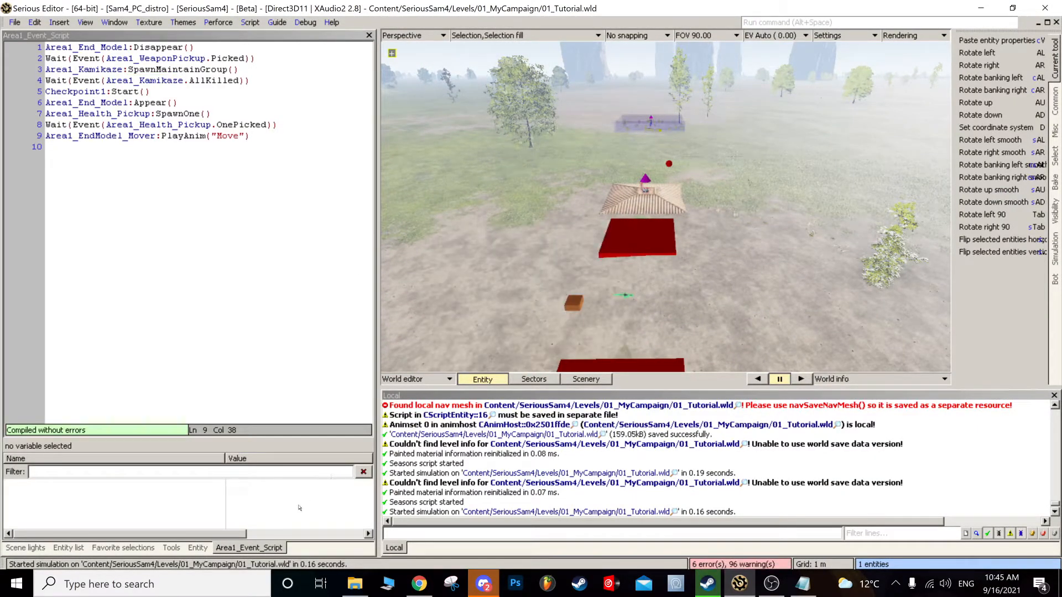
left_click(198, 548)
key("ctrl+f")
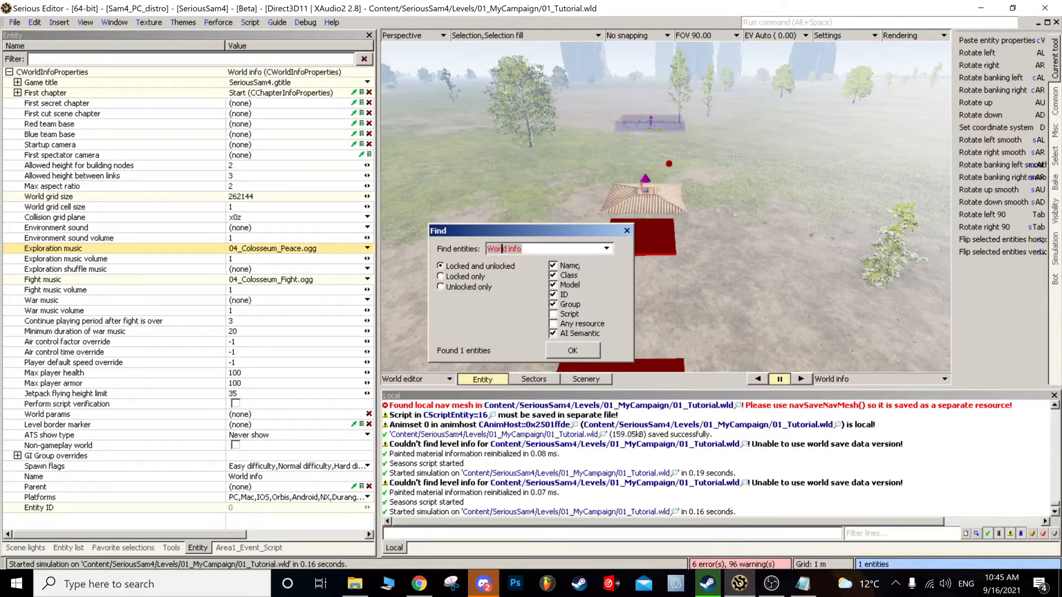
left_click(570, 348)
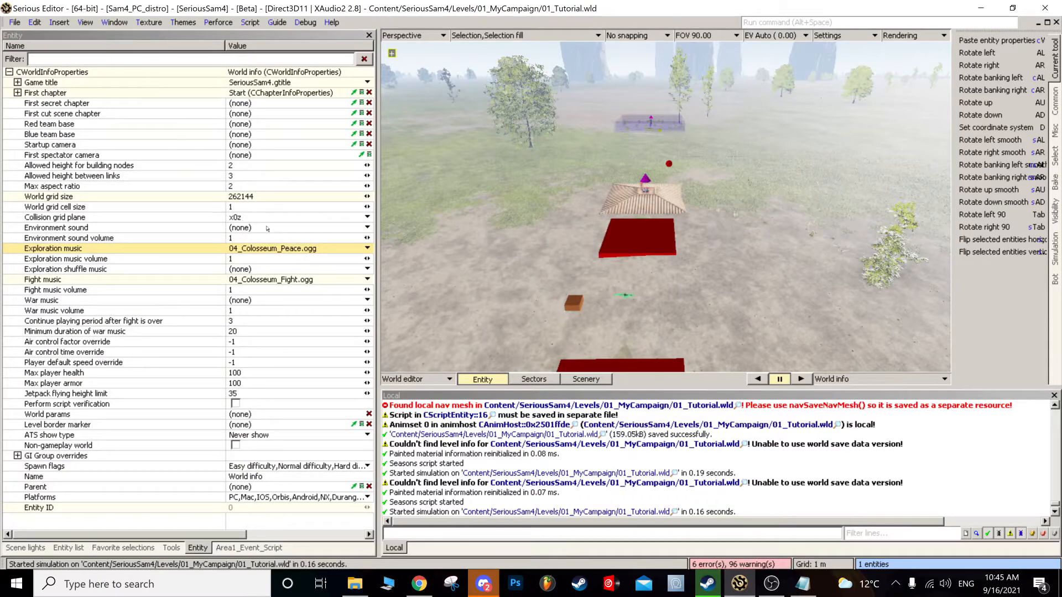
left_click(79, 270)
left_click(79, 280)
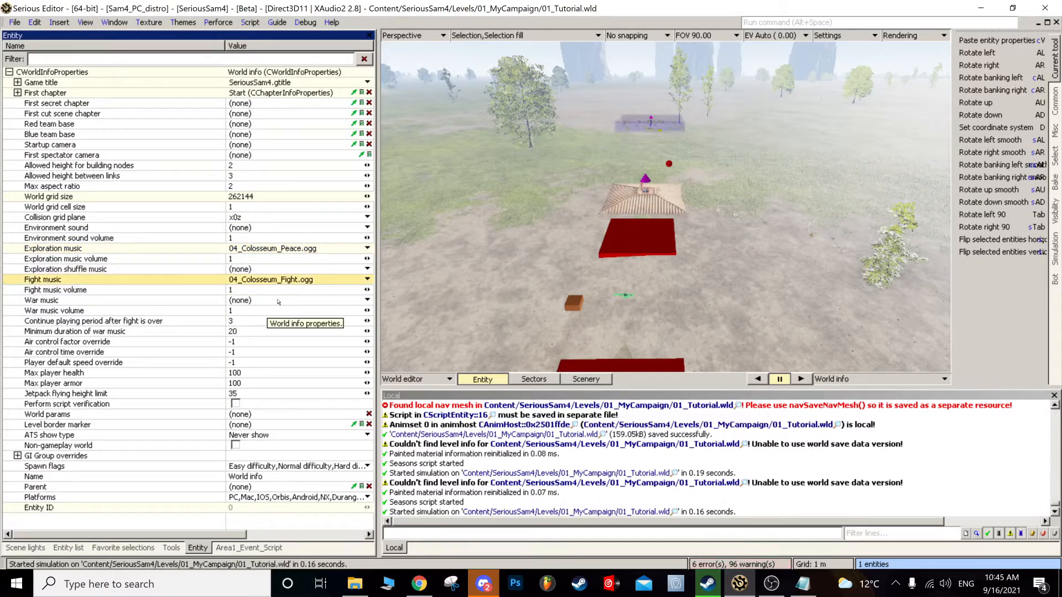
scroll(667, 241, "up", 10)
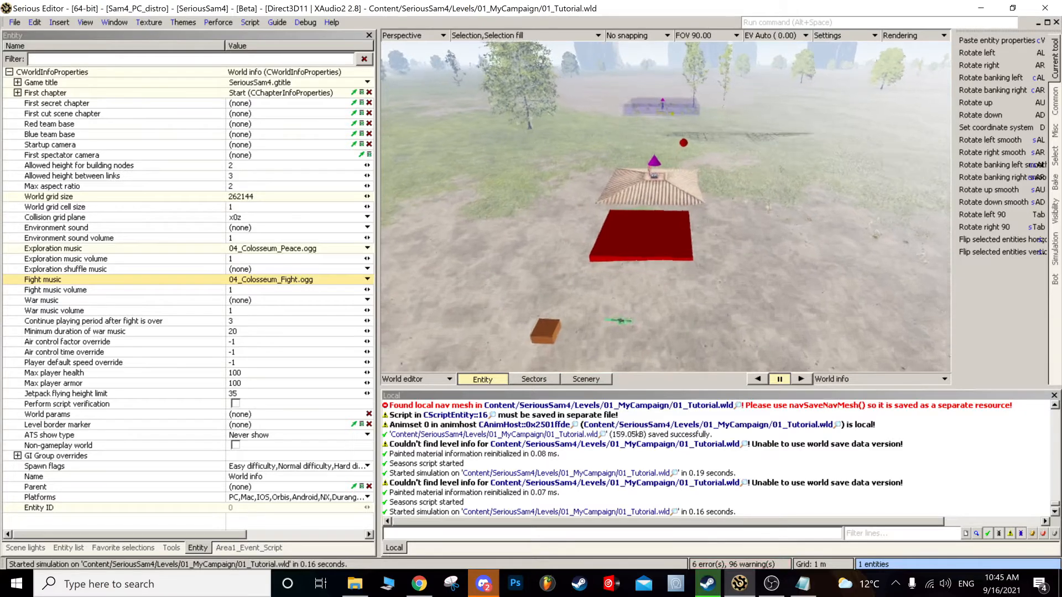
scroll(666, 241, "down", 5)
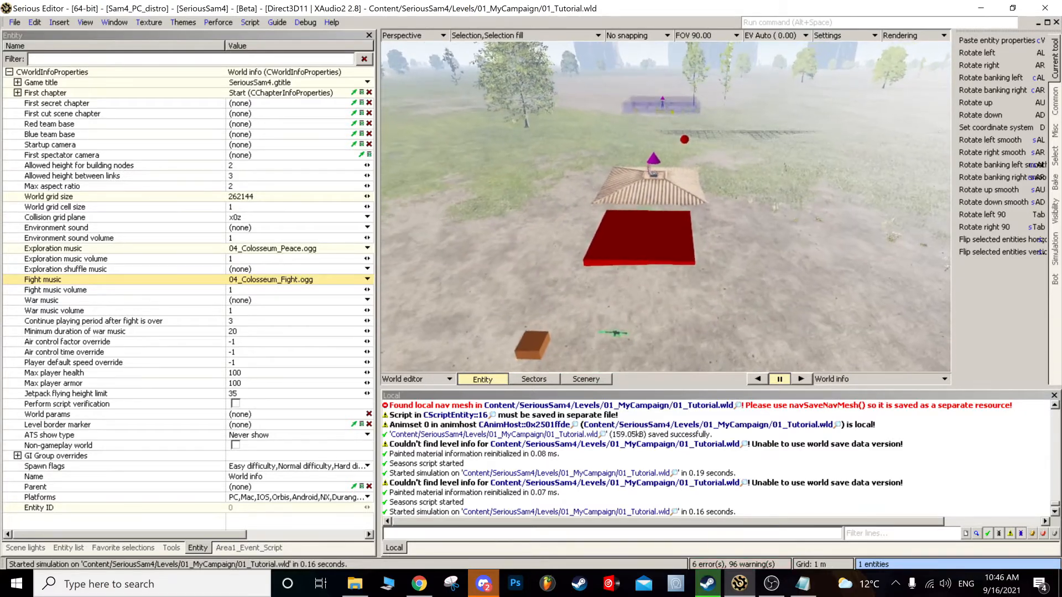
scroll(666, 241, "up", 4)
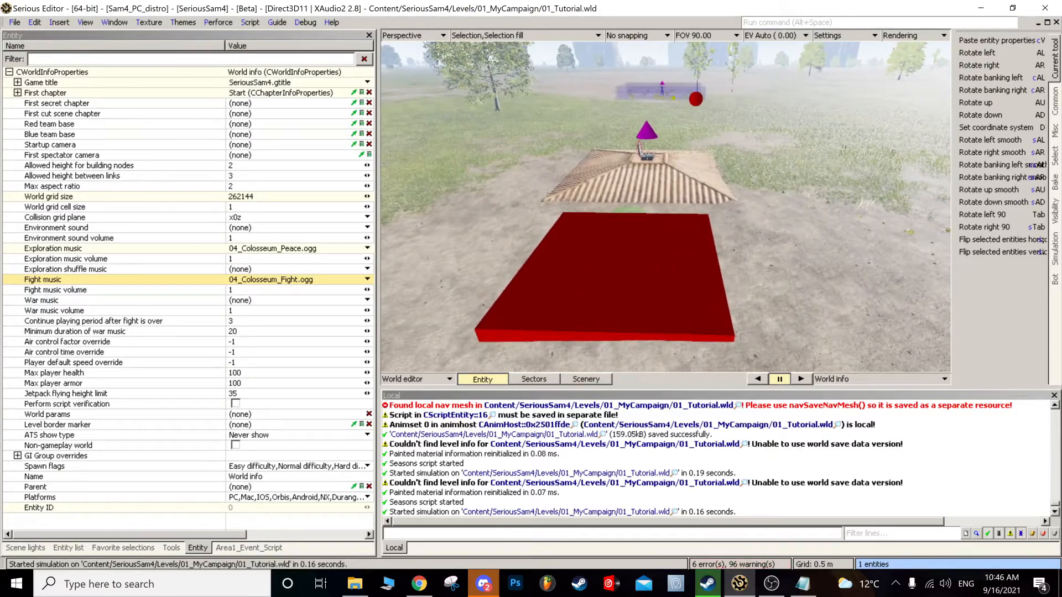
scroll(667, 241, "down", 5)
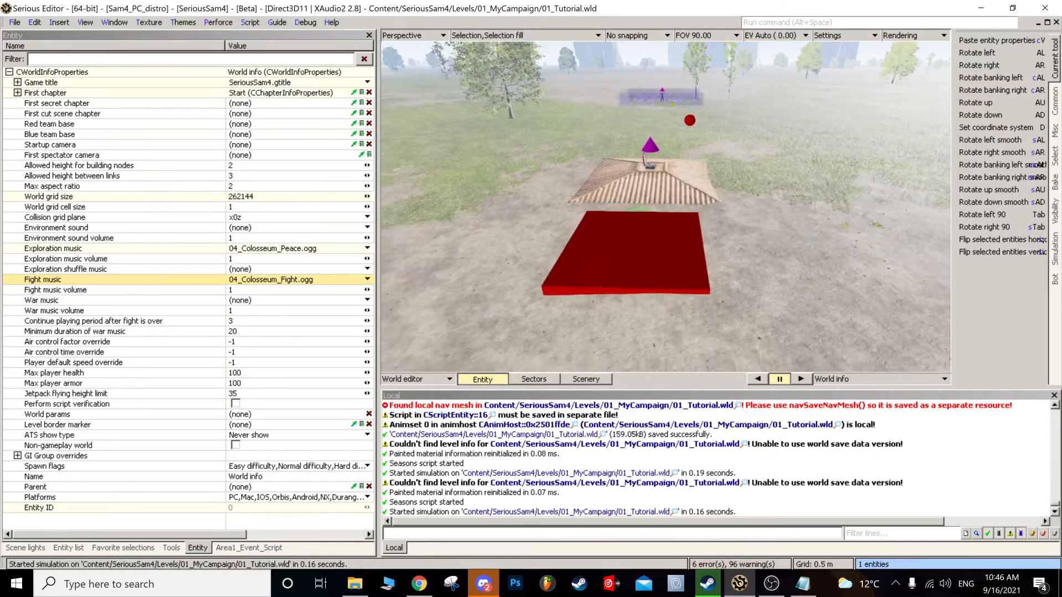
scroll(666, 241, "up", 1)
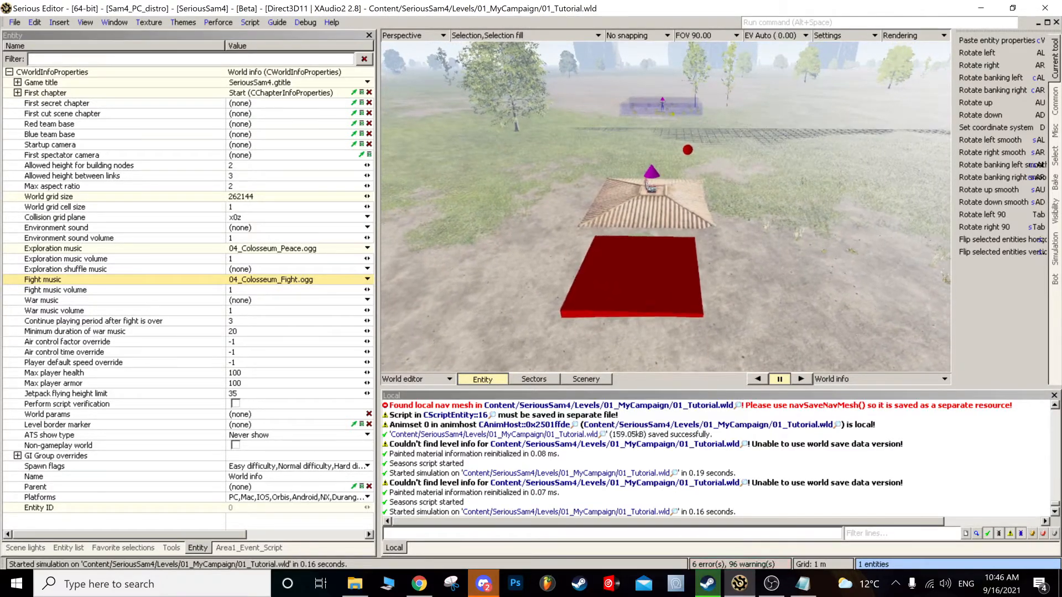
scroll(666, 241, "down", 1)
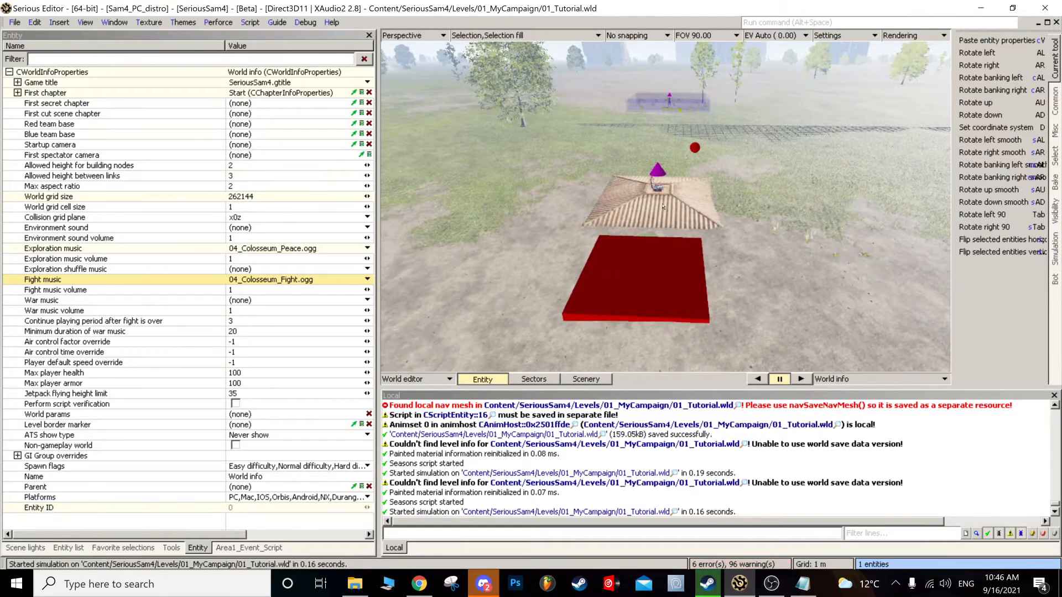
scroll(675, 194, "up", 3)
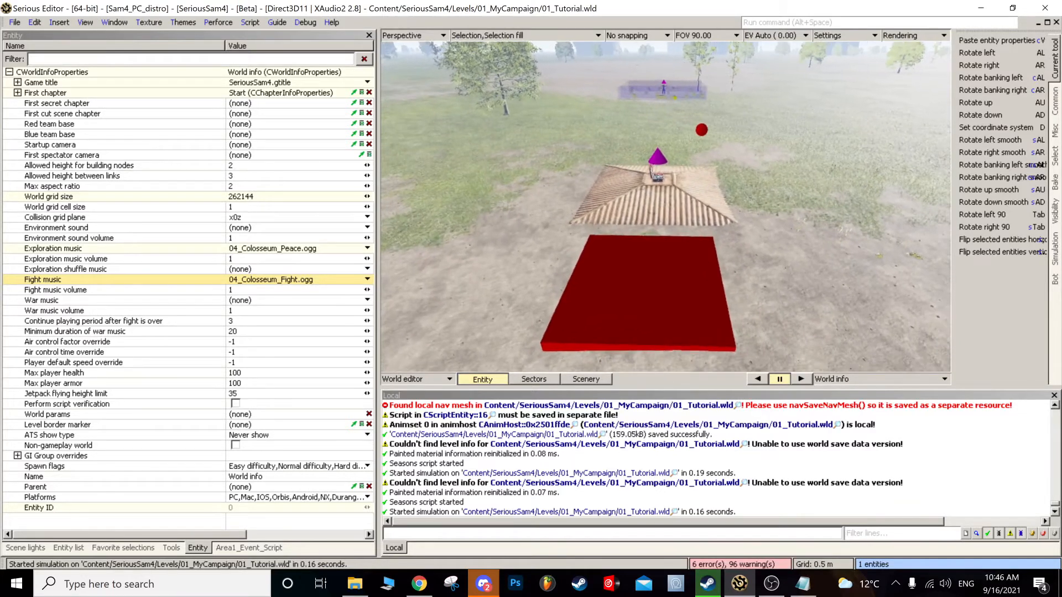
scroll(652, 245, "up", 1)
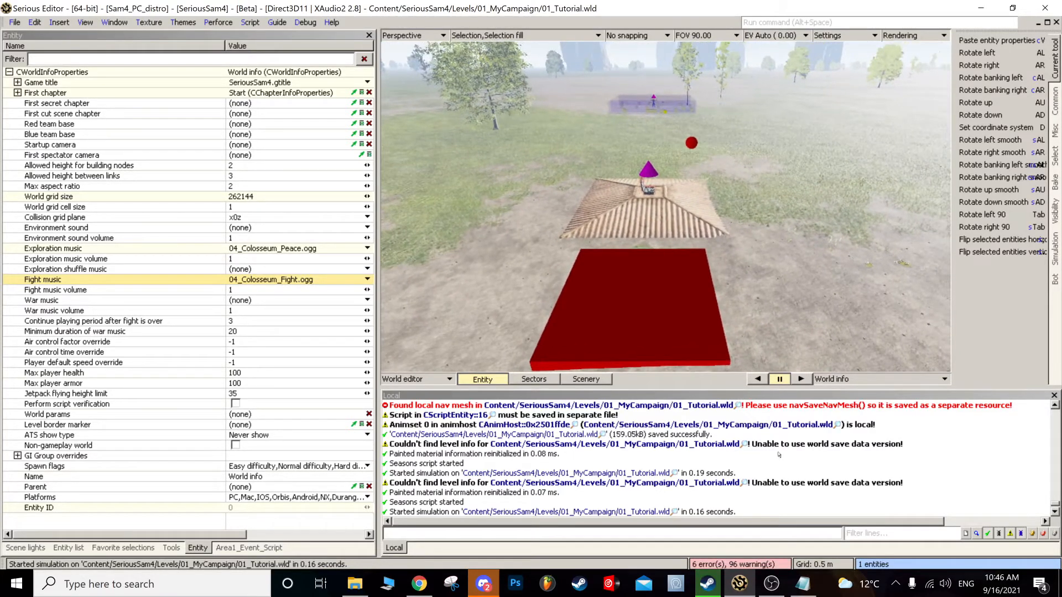
- Switch to the "Changing music script" note in Notepad and select the worldInfo:SetMusic("Fight",FightMusic line
left_click(802, 583)
left_click_drag(647, 210, 676, 215)
left_click_drag(734, 149, 585, 150)
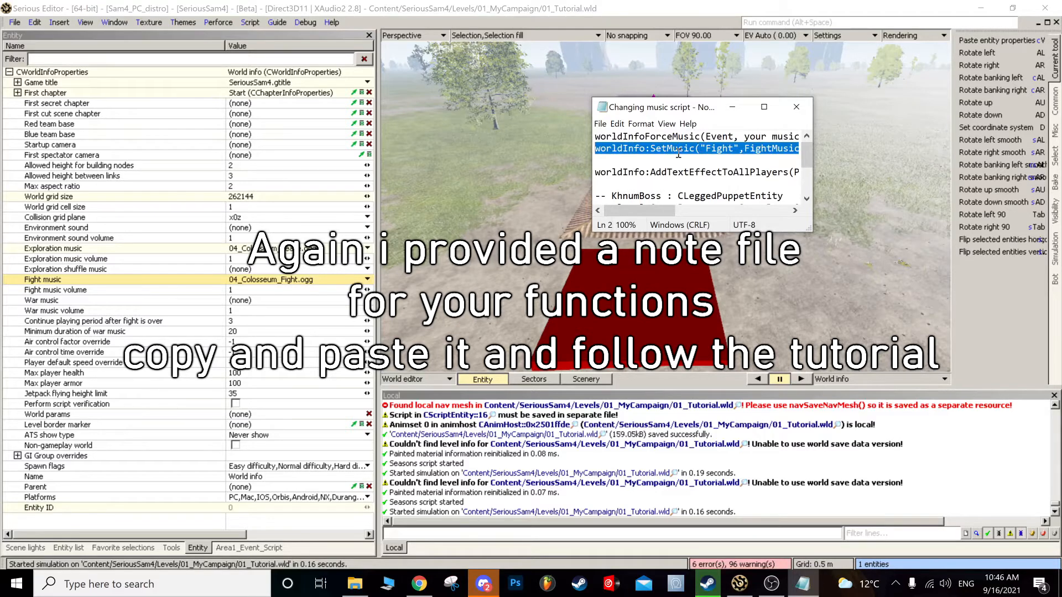
- Return to Serious Editor and open the Area1_Event_Script entity's script
left_click(652, 290)
middle_click_drag(652, 290, 646, 284)
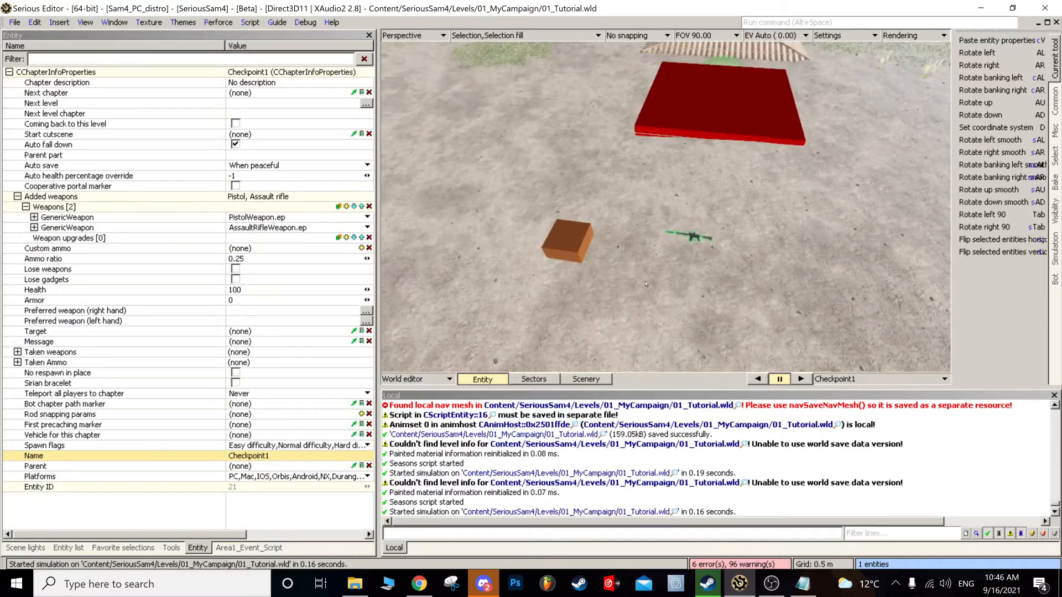
double_click(565, 240)
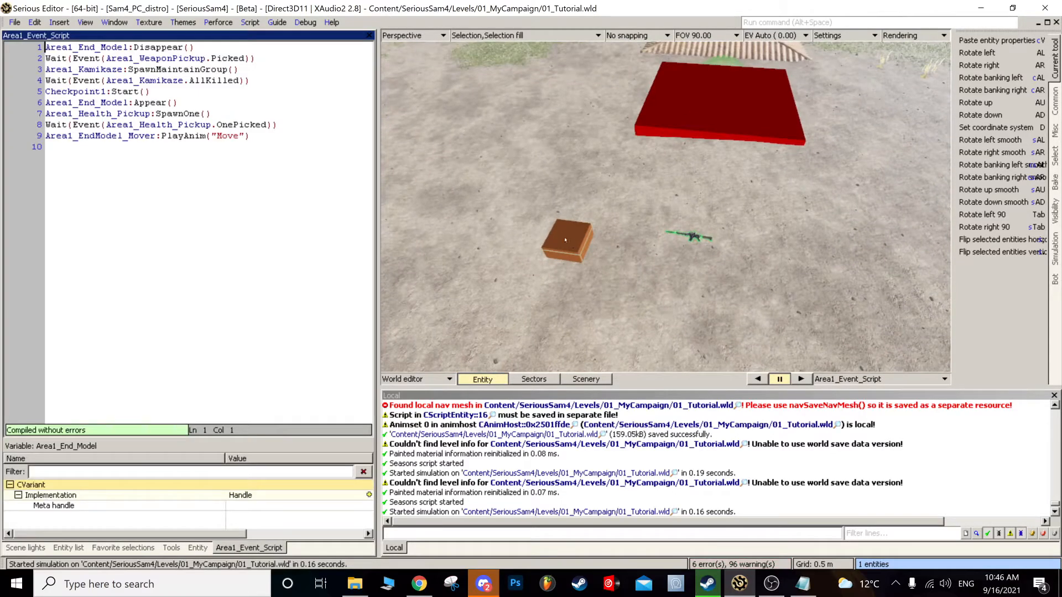
- Add the line worldInfo:SetMusic("Fight",FightMusic01) after the Area1_EndModel_Mover animation line of the event script
left_click(300, 138)
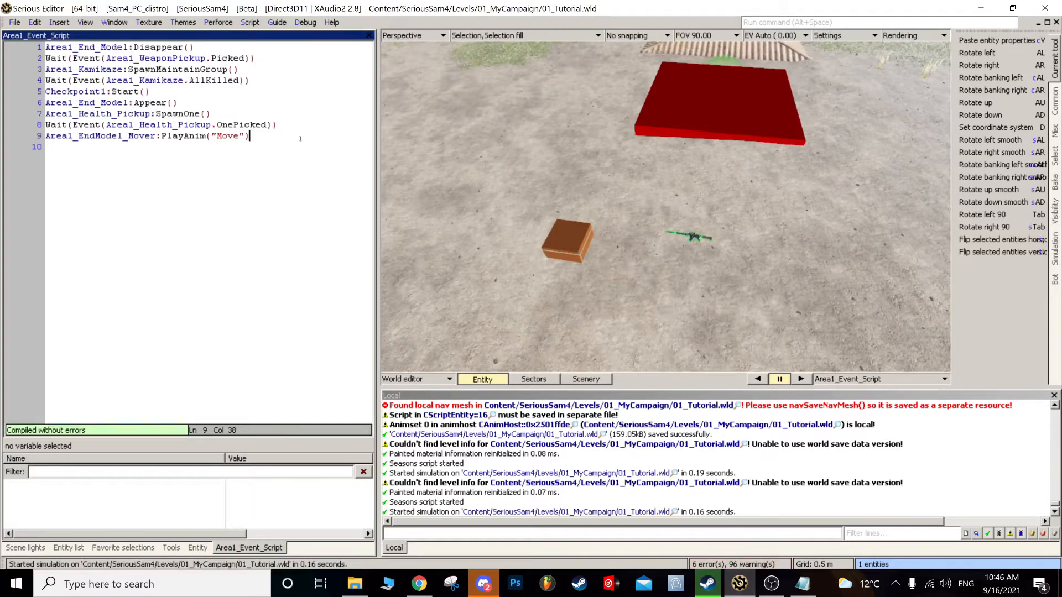
key("Return")
type("worldInfo:SetMusic(\"Fight\",FightMusic01)")
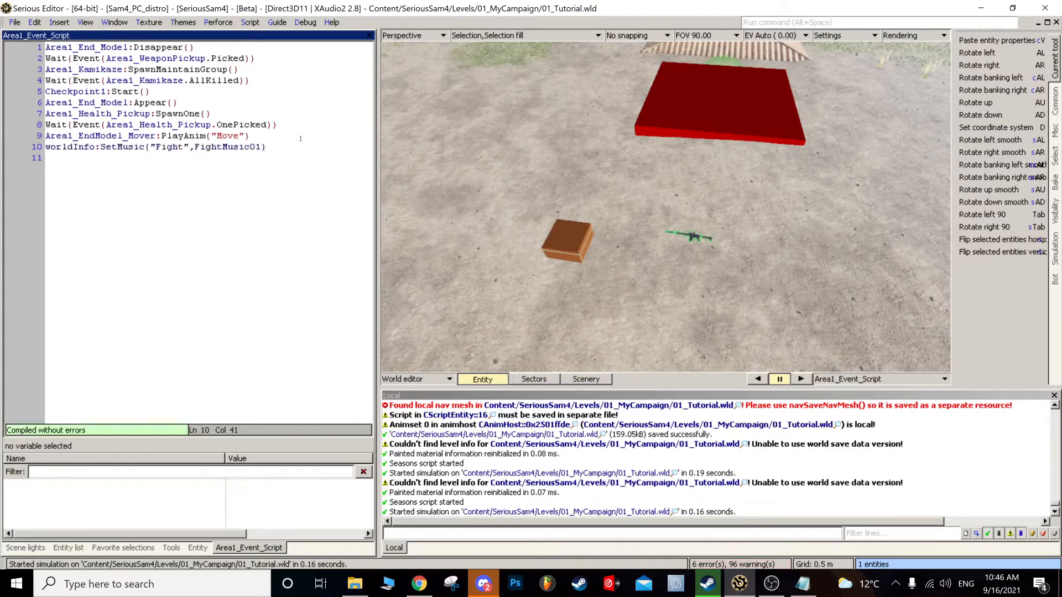
- Rename the FightMusic01 variable in the SetMusic line to TutorialFightMusic
left_click(211, 147)
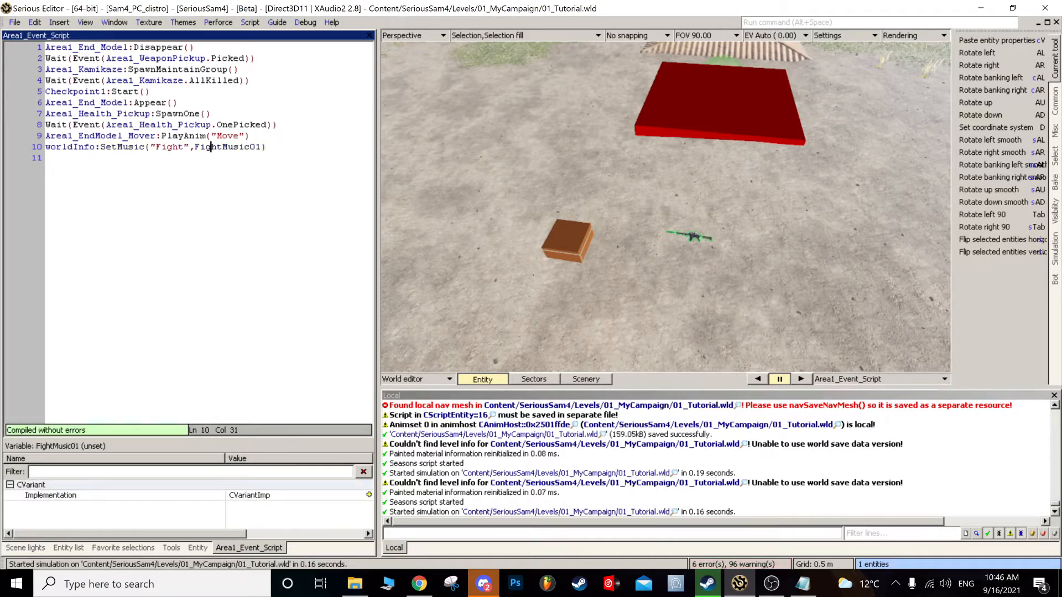
double_click(241, 147)
type("Tut")
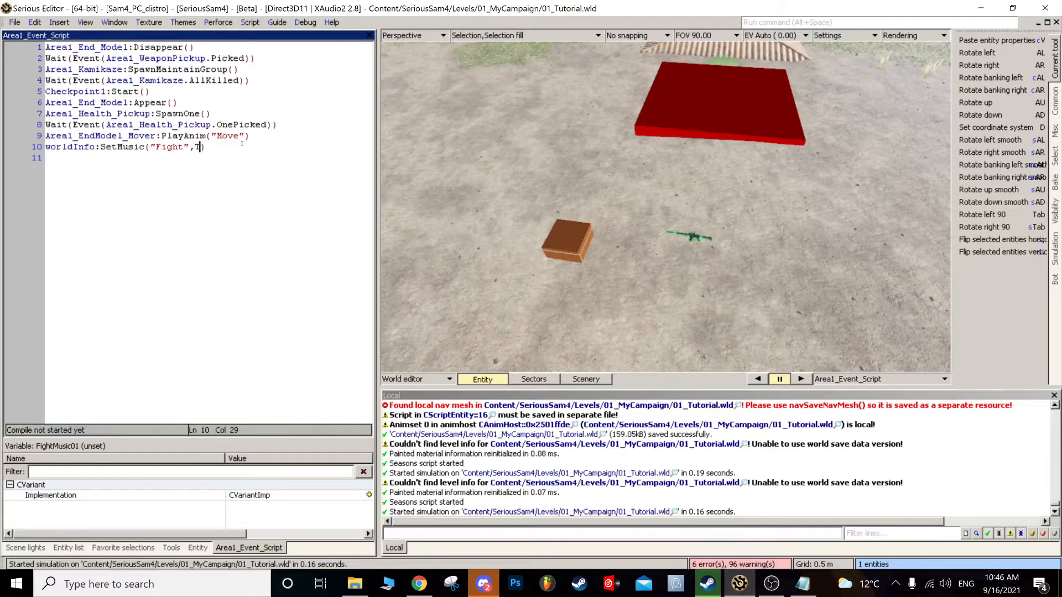
type("orialFightMusic")
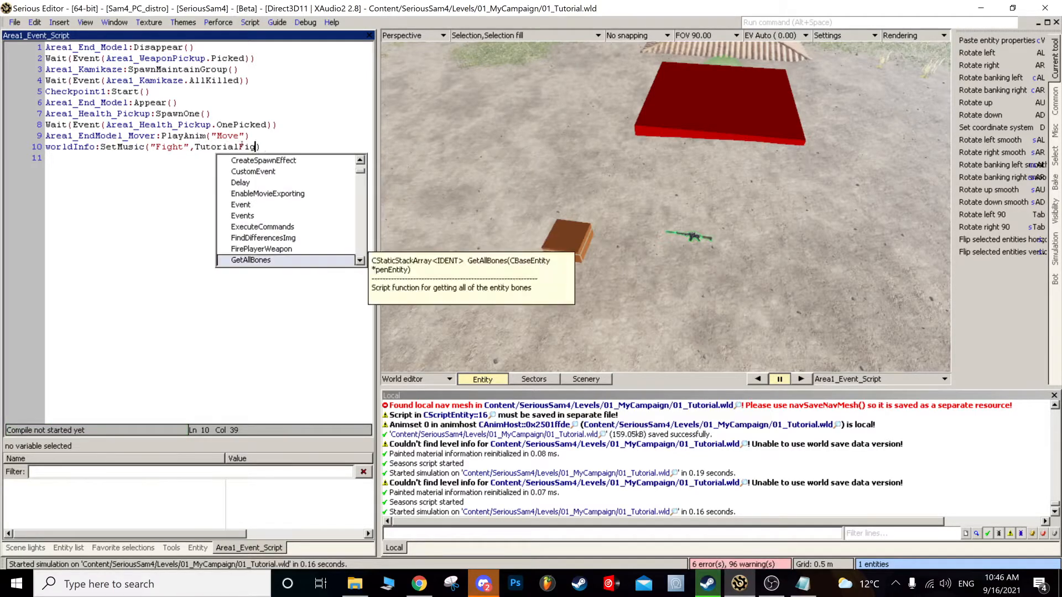
key("Escape")
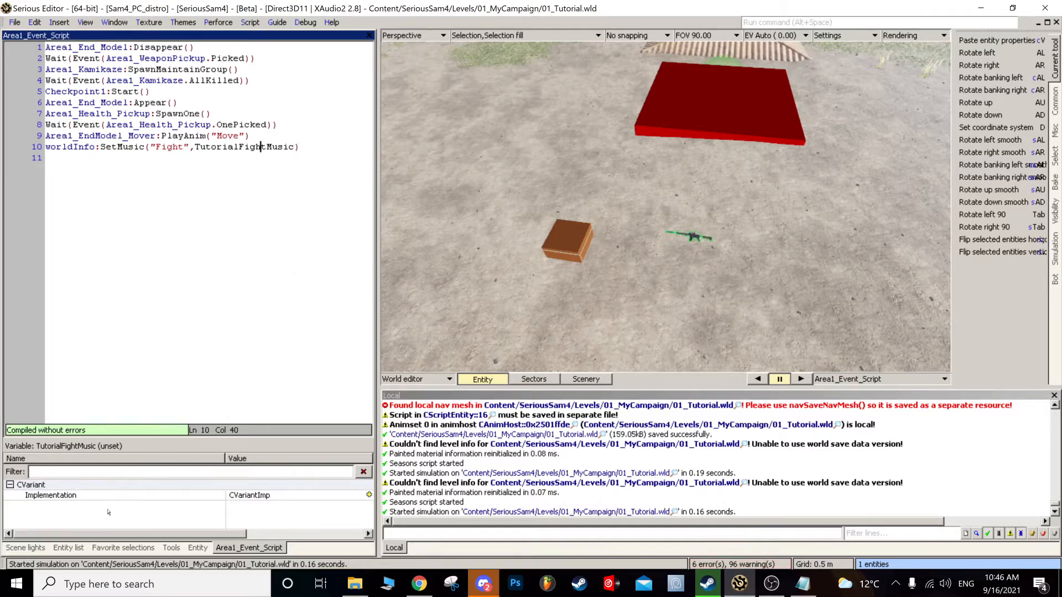
- Make the TutorialFightMusic variable a Resource, assign War_01_DominateTheBattlefield.ogg from Content/SeriousSam4/Music, and save the level
left_click(368, 497)
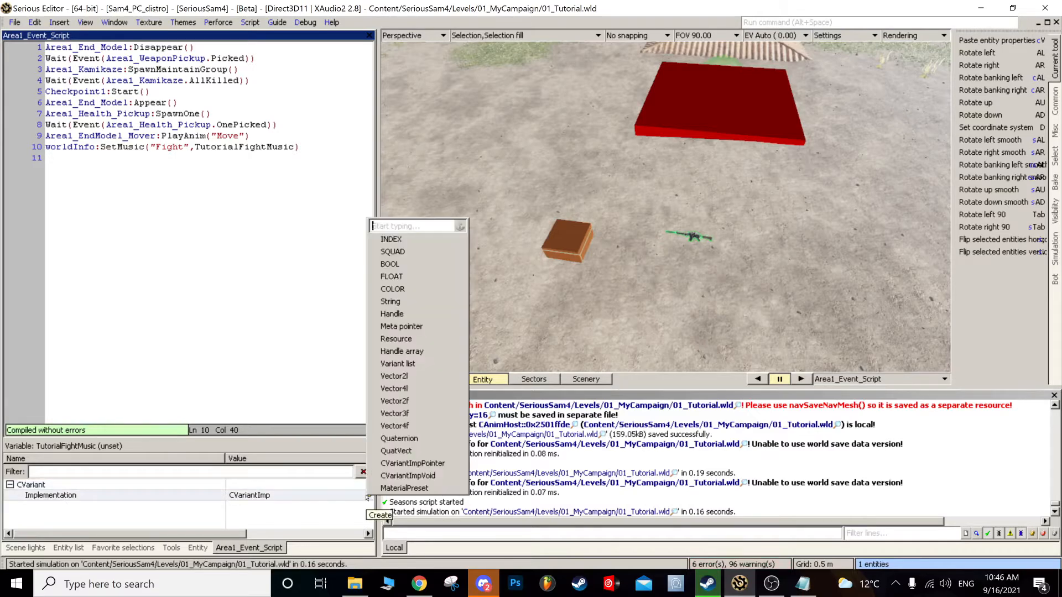
left_click(403, 339)
right_click(239, 510)
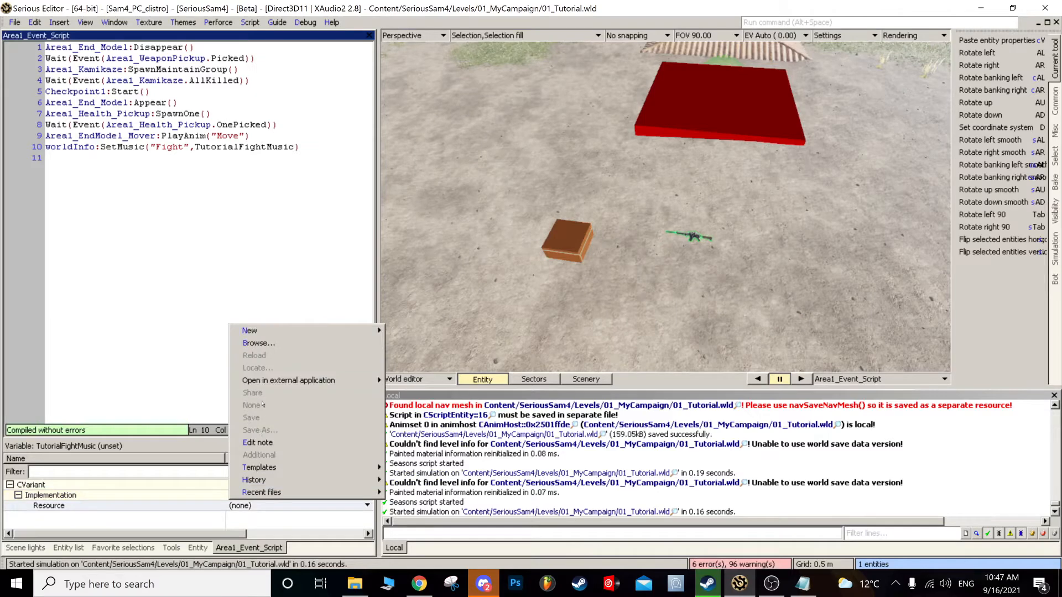
left_click(264, 347)
double_click(418, 244)
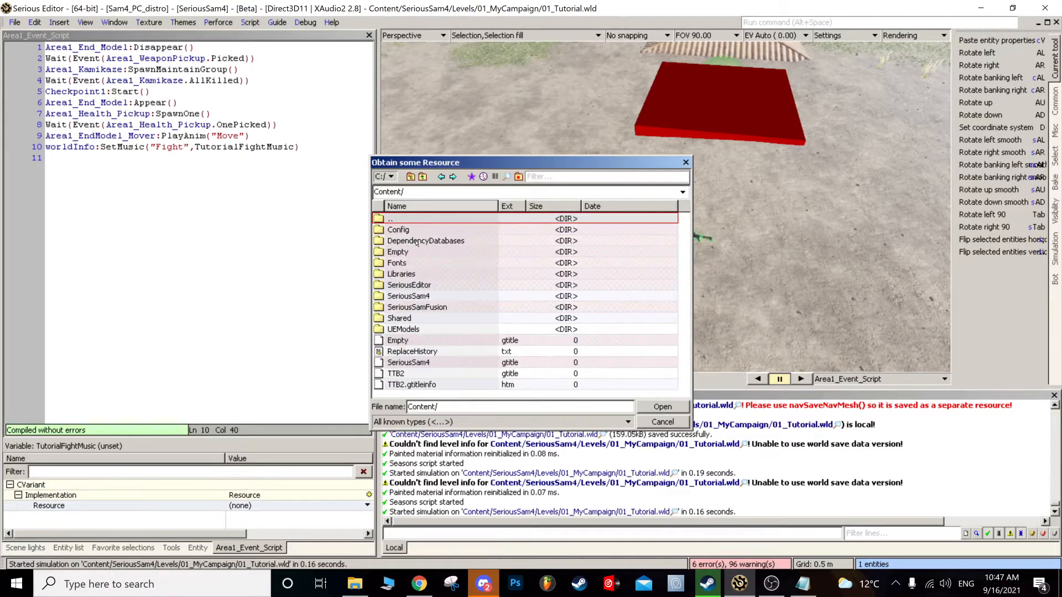
double_click(414, 308)
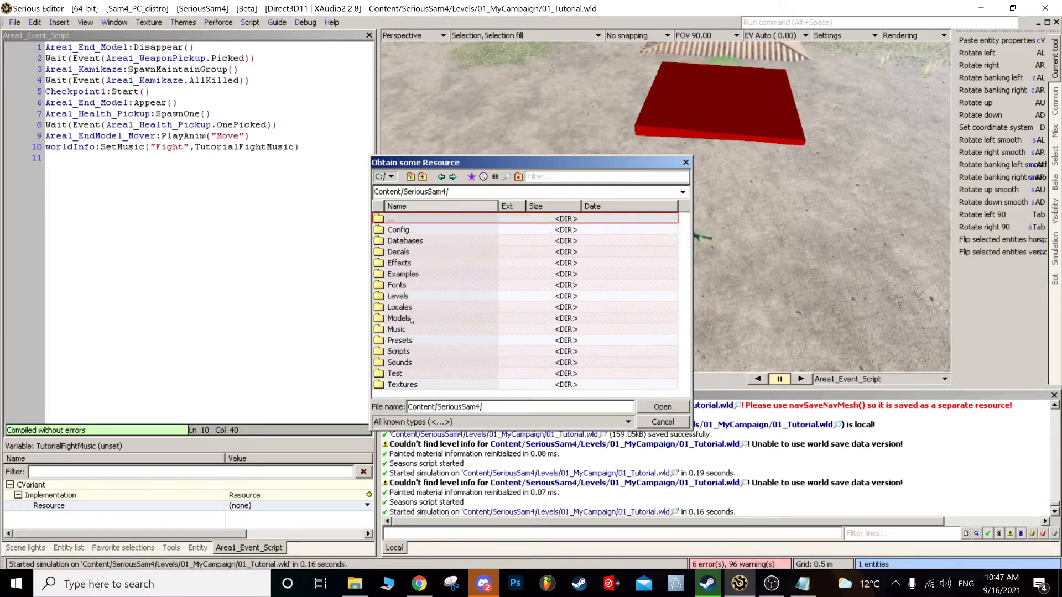
double_click(398, 330)
scroll(411, 335, "down", 5)
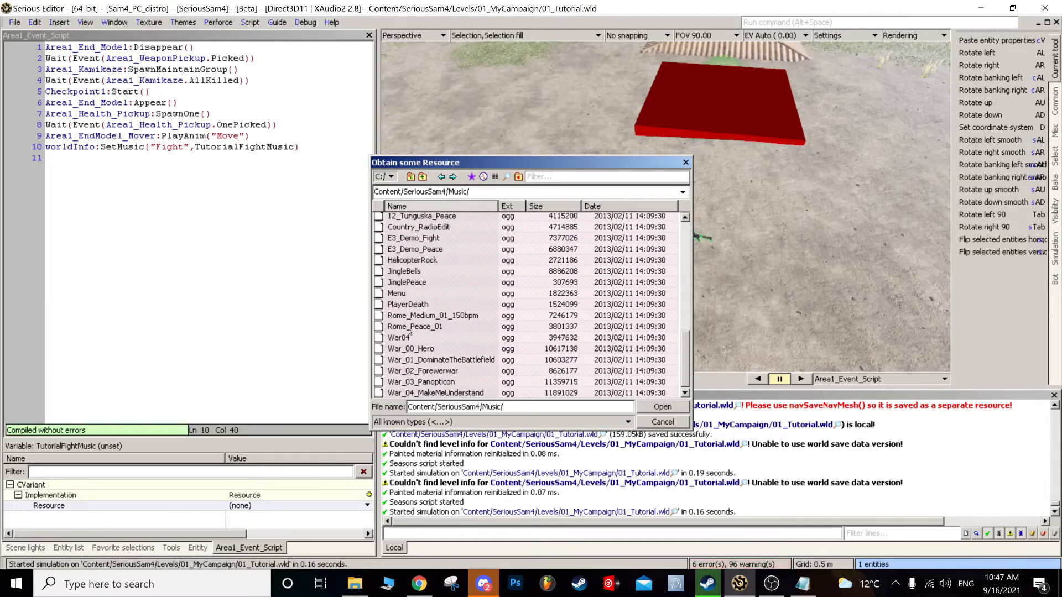
left_click(451, 352)
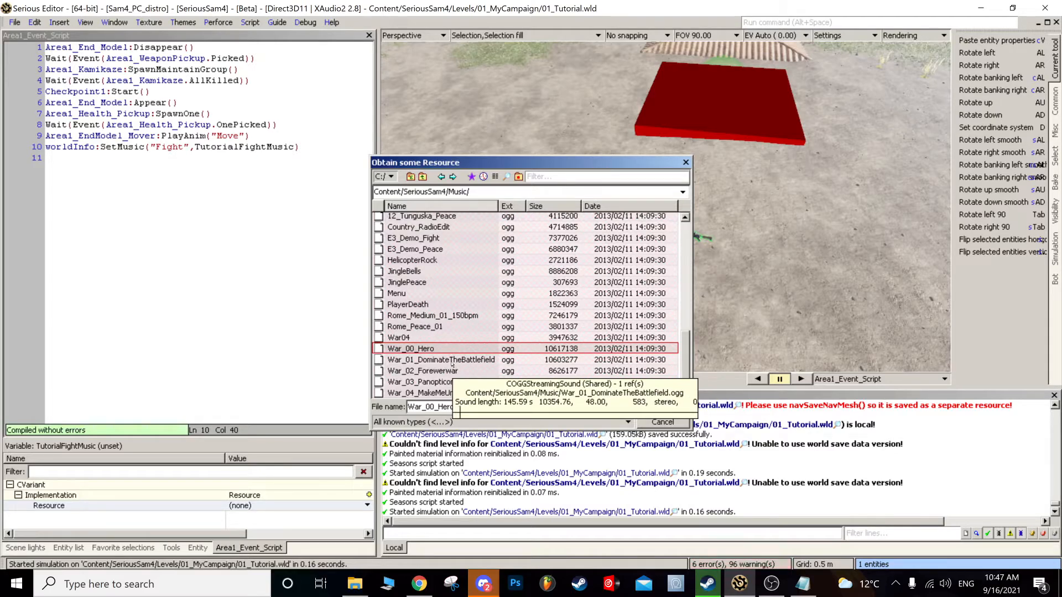
double_click(452, 364)
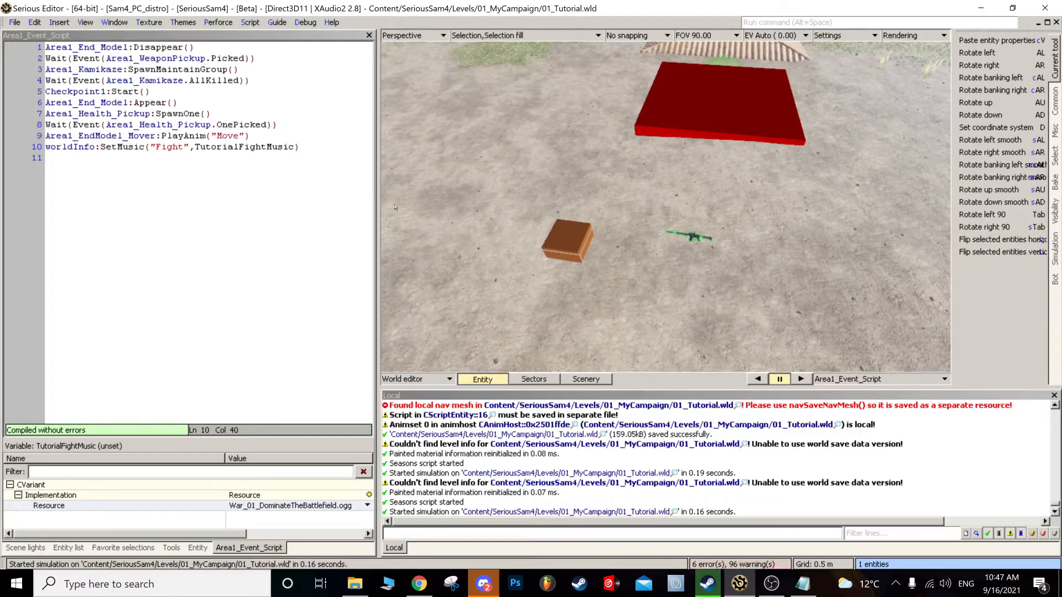
key("ctrl+s")
- Copy the Area1_Kamikaze spawner and paste the duplicate on the open grass on the other side of the nearby tree
scroll(579, 213, "down", 5)
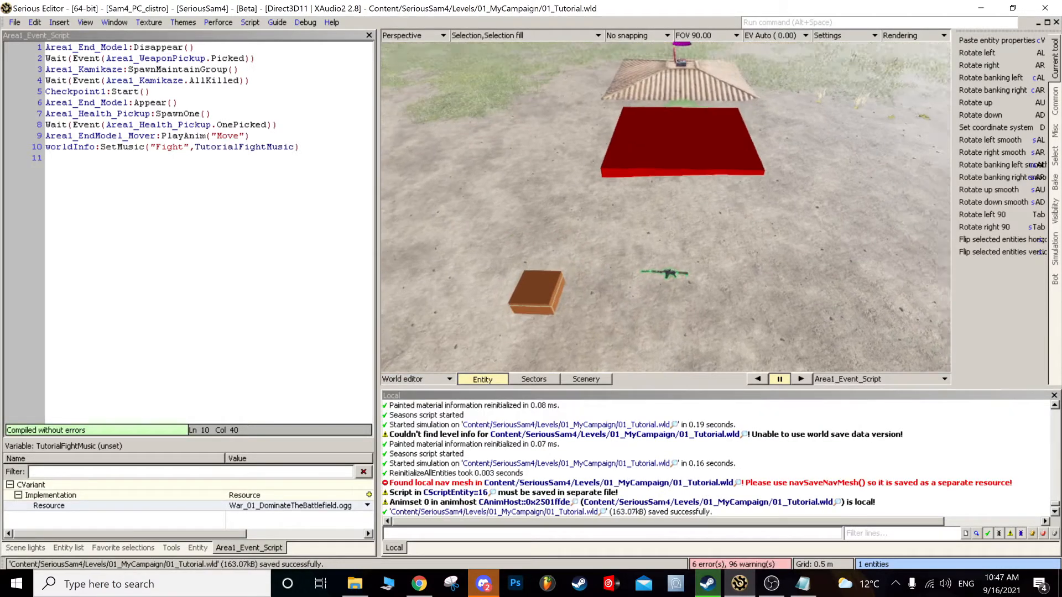
left_click(261, 148)
middle_click_drag(642, 183, 632, 244)
scroll(636, 221, "up", 4)
scroll(633, 244, "up", 5)
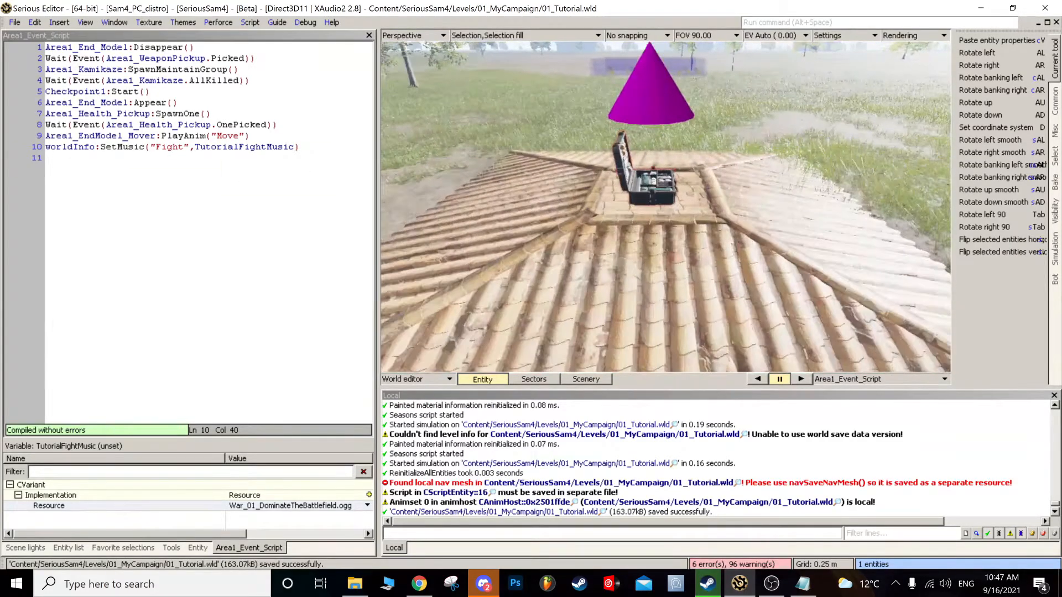
scroll(632, 244, "down", 4)
scroll(633, 244, "down", 5)
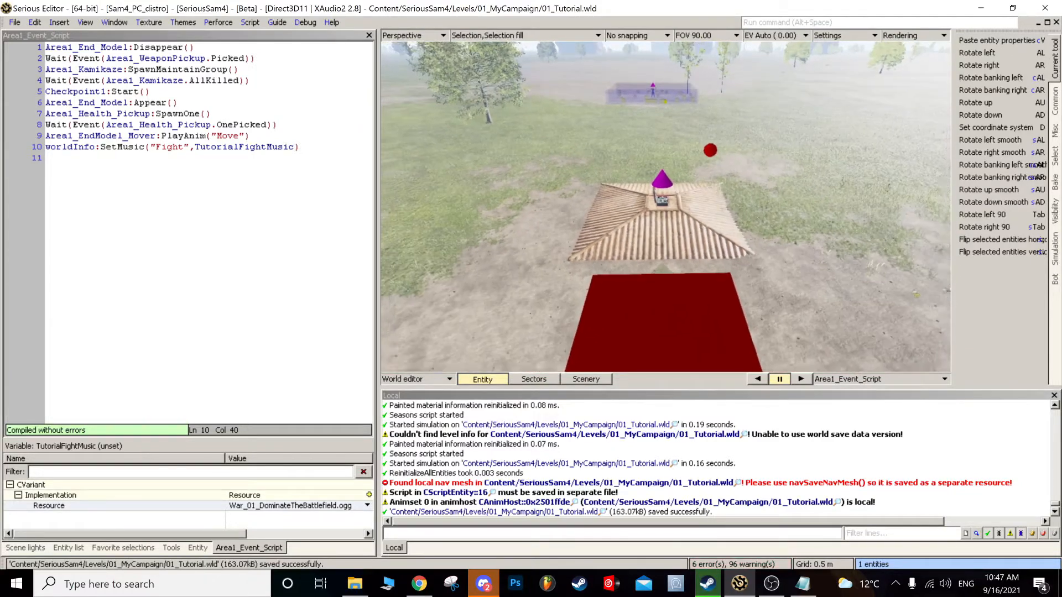
scroll(666, 207, "down", 1)
scroll(666, 207, "up", 4)
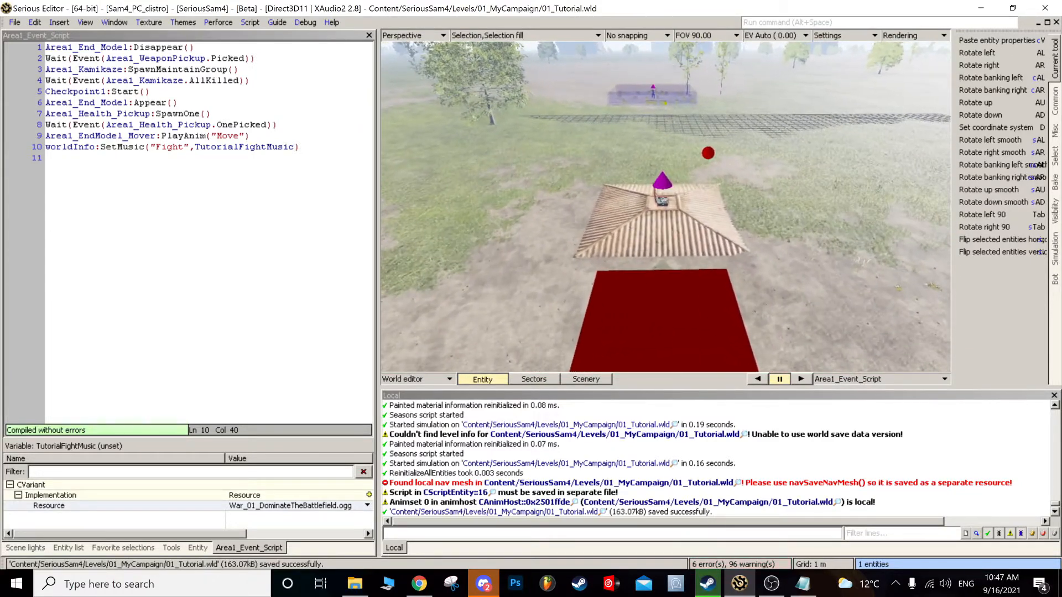
scroll(666, 207, "up", 5)
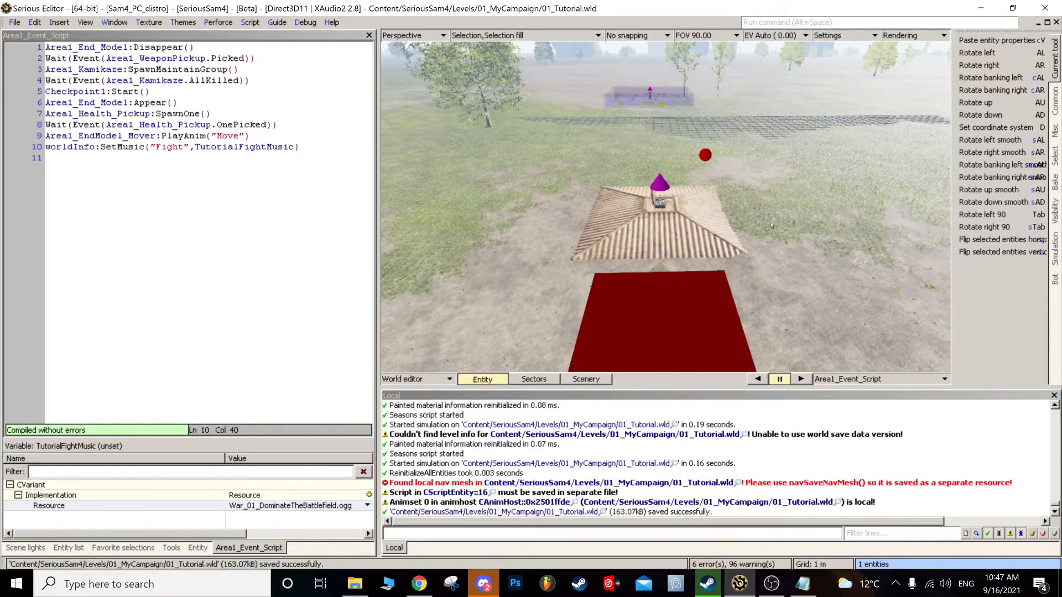
scroll(748, 164, "down", 3)
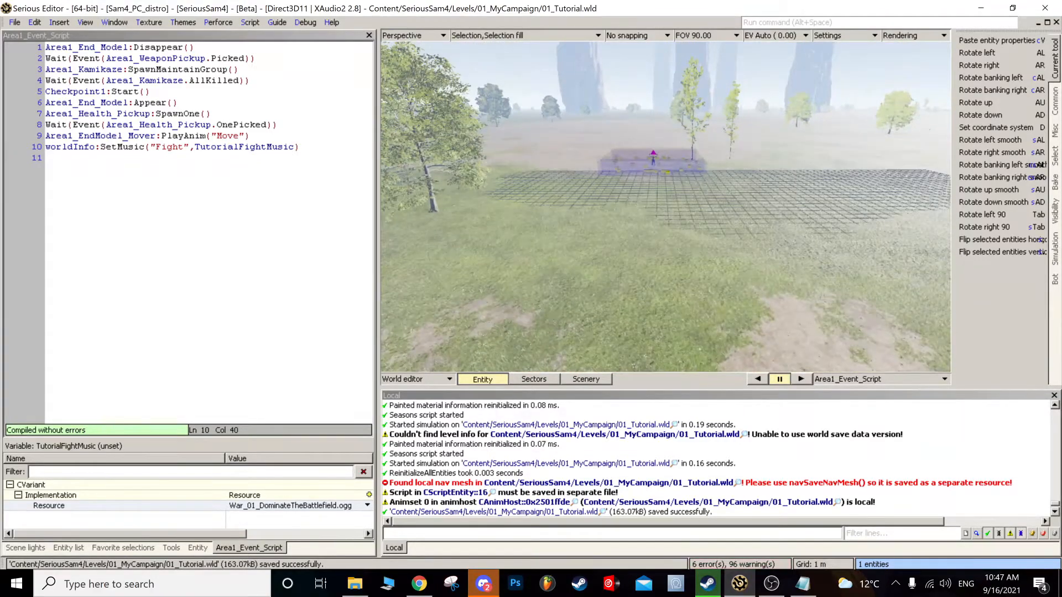
scroll(472, 308, "up", 6)
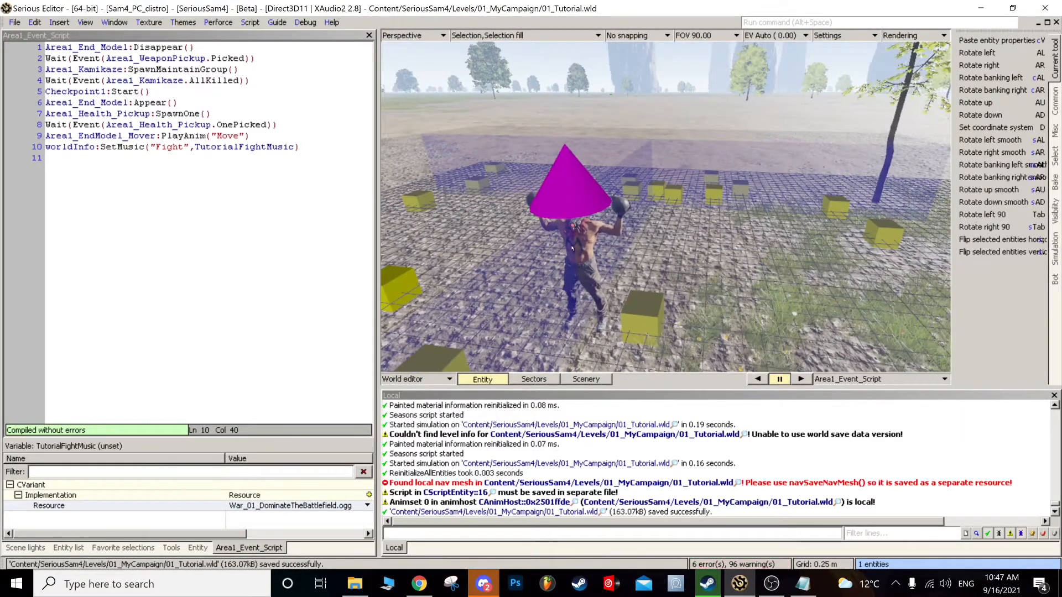
left_click(573, 248)
scroll(565, 260, "down", 8)
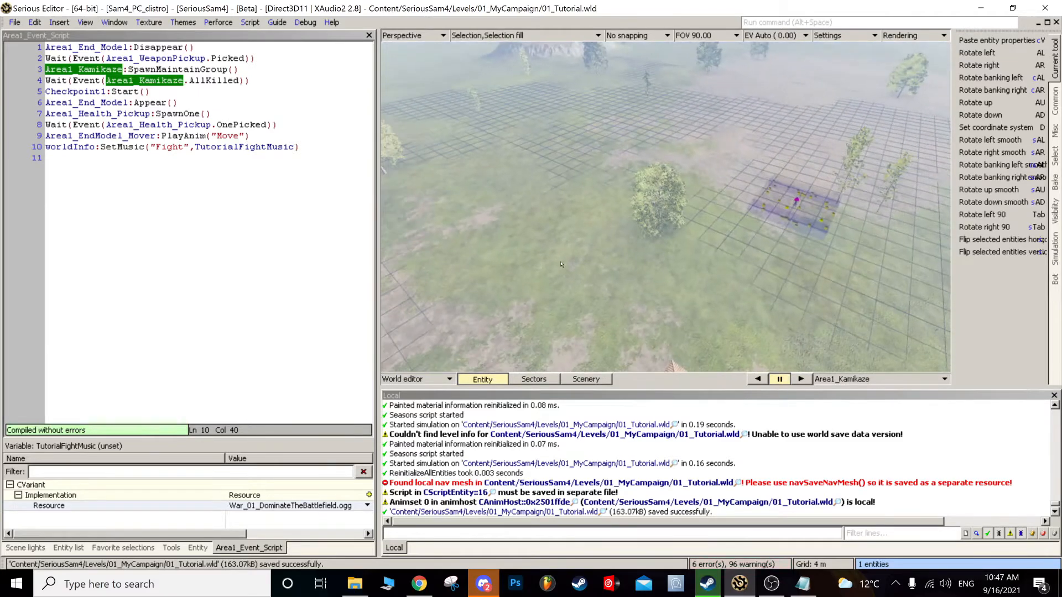
key("ctrl+v")
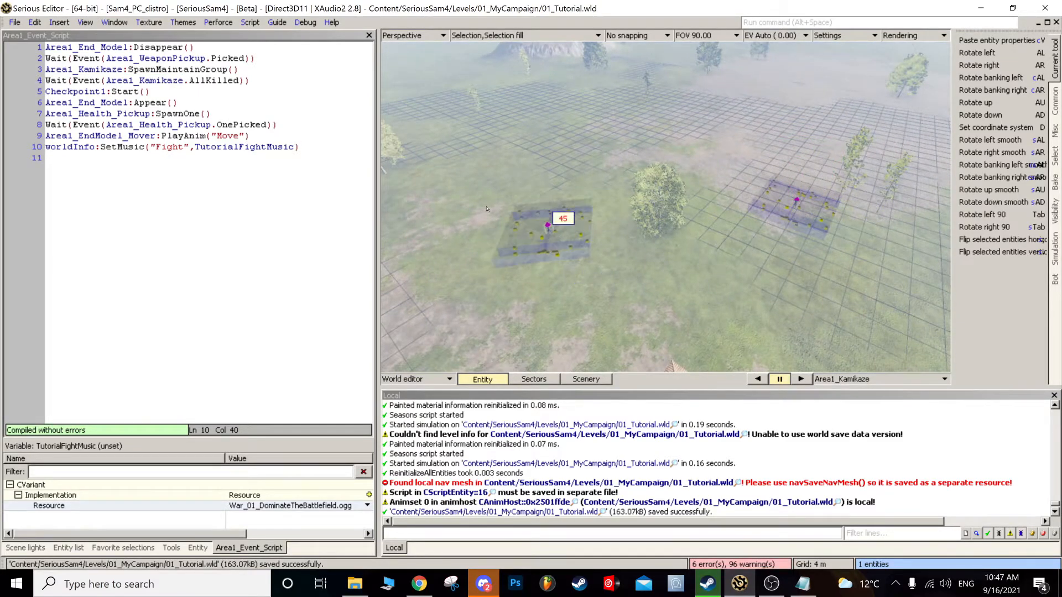
- Rename the duplicated kamikaze spawner Area1_End_Kamikaze and select the word Kamikaze in its name
left_click(260, 147)
left_click(197, 548)
scroll(265, 487, "down", 15)
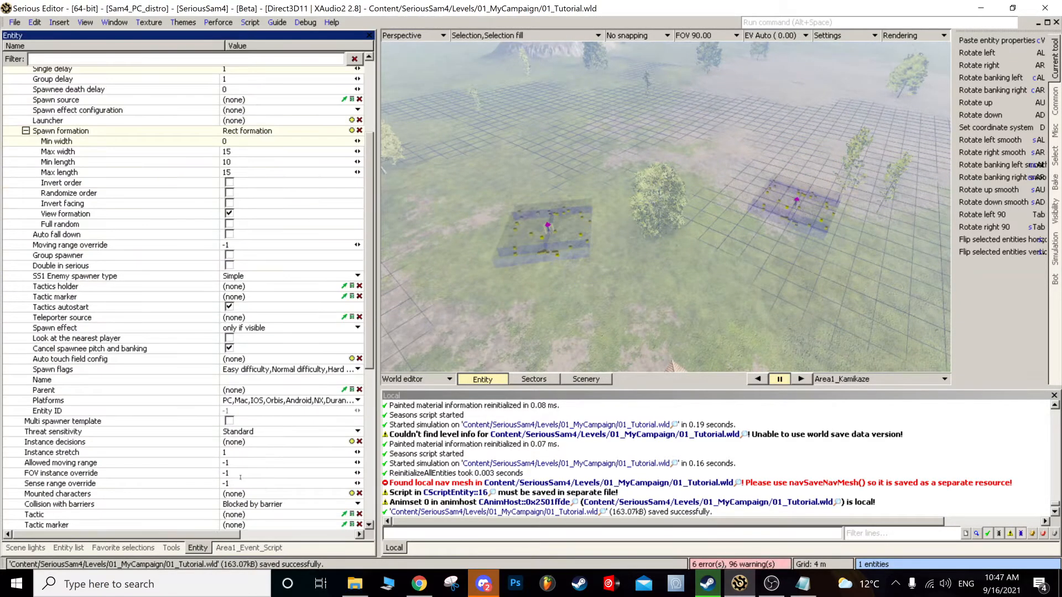
left_click(245, 494)
type("End")
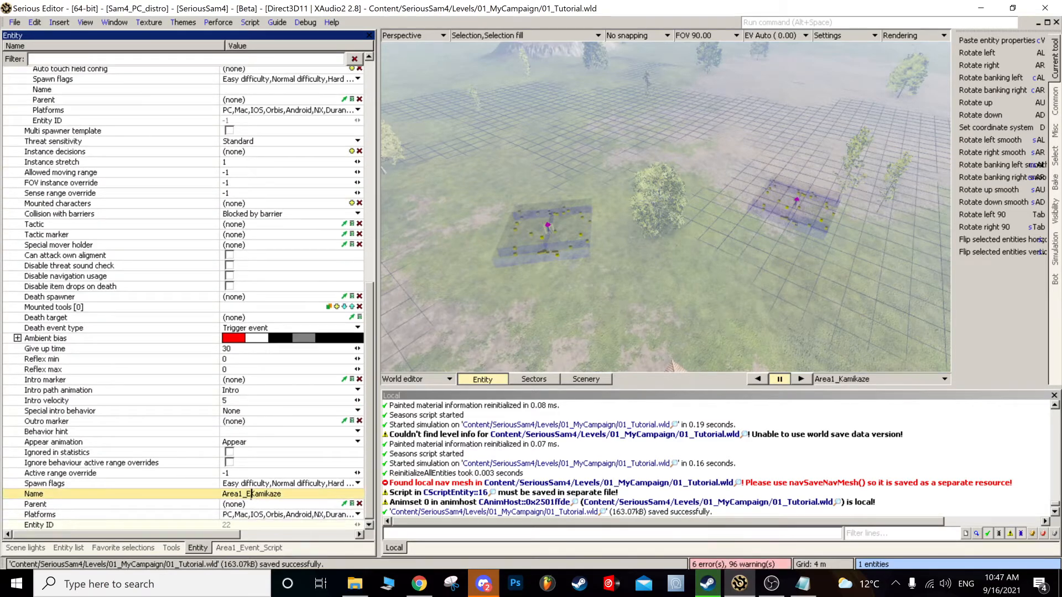
type("_")
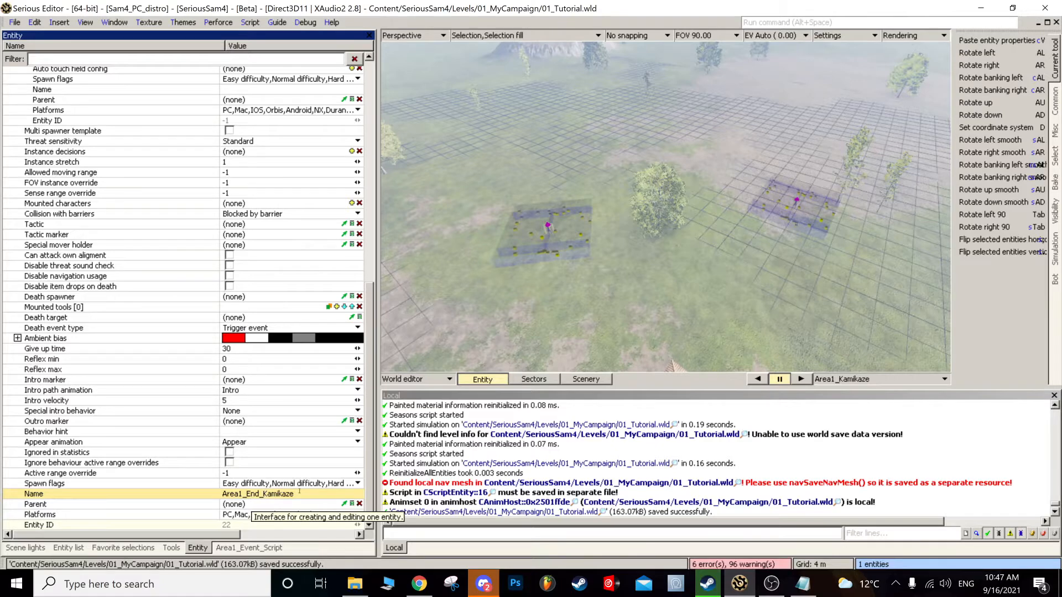
key("shift+Left")
key("shift+Left")
key("shift+Left")
key("shift+Left")
key("shift+Left")
key("shift+Left")
key("shift+Left")
key("shift+Left")
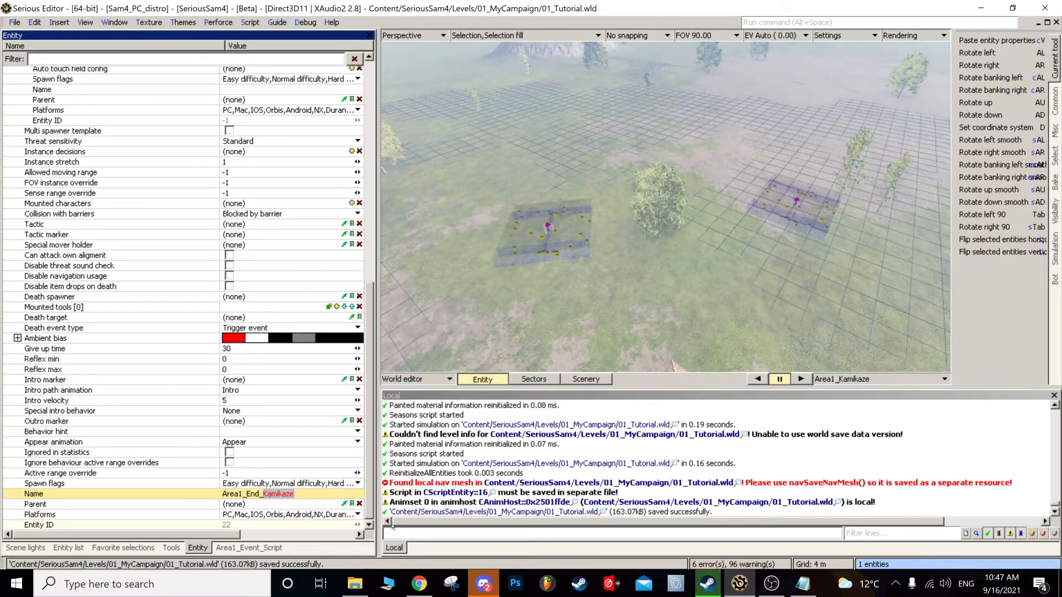
- Browse the Enemies puppet folder and choose Processed_Common as the duplicated spawner's puppet params
scroll(553, 239, "up", 10)
middle_click_drag(664, 207, 721, 178)
scroll(151, 189, "up", 14)
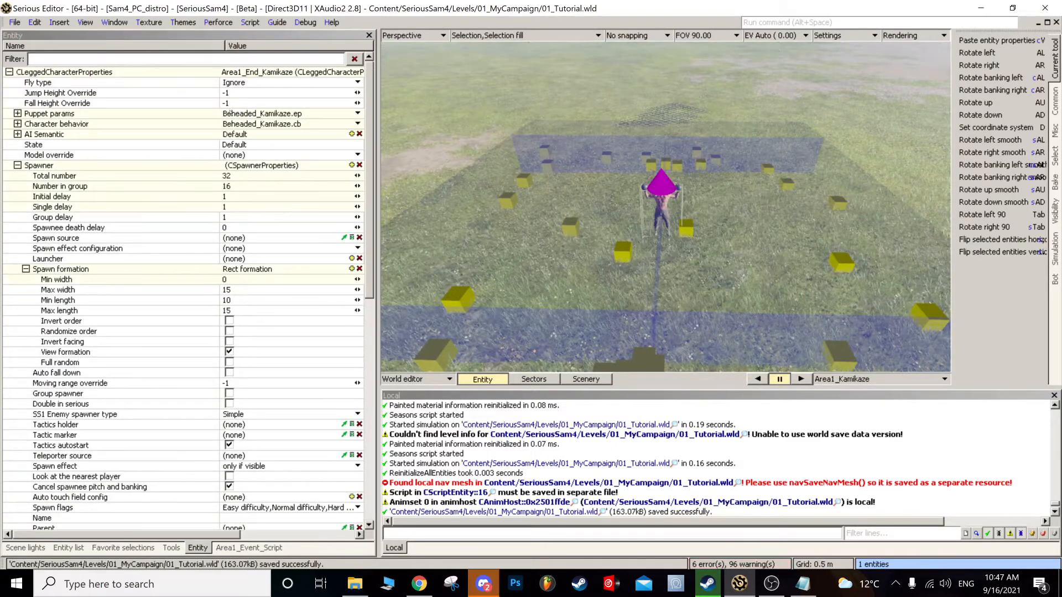
right_click(229, 113)
left_click(239, 134)
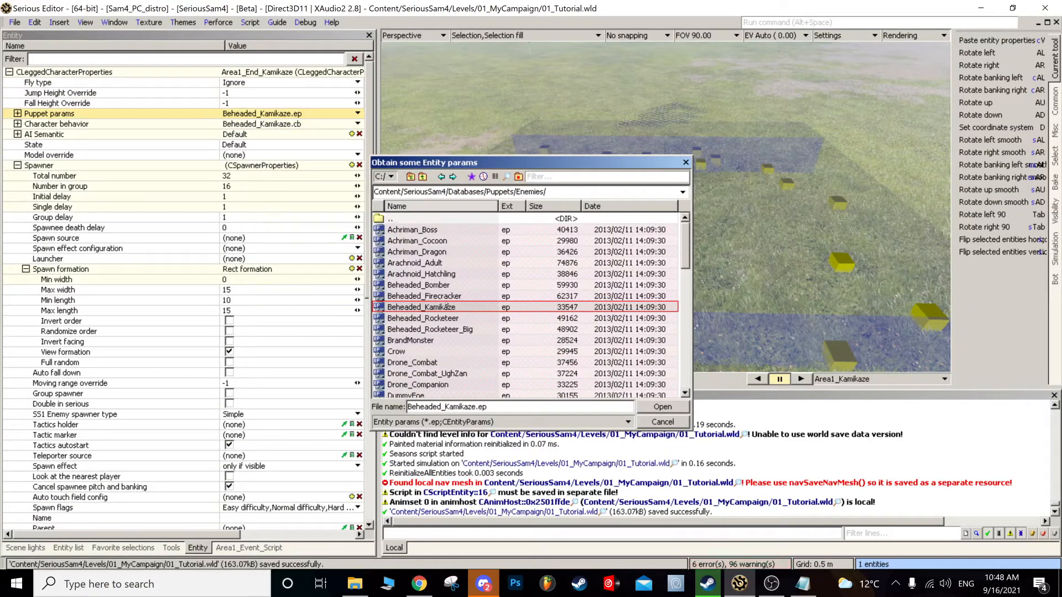
scroll(445, 299, "down", 9)
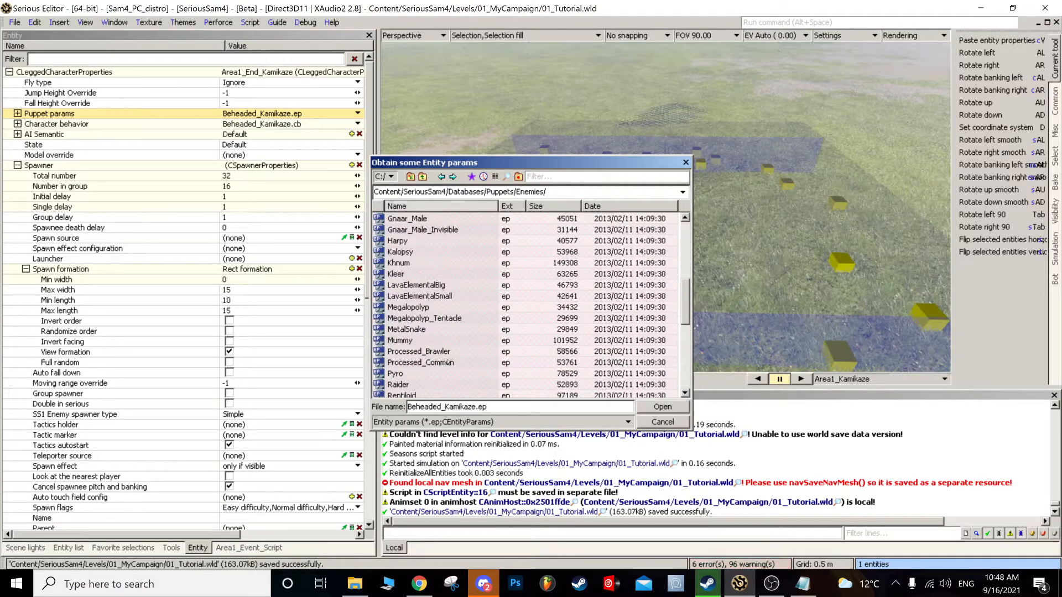
scroll(448, 363, "down", 5)
scroll(440, 347, "down", 5)
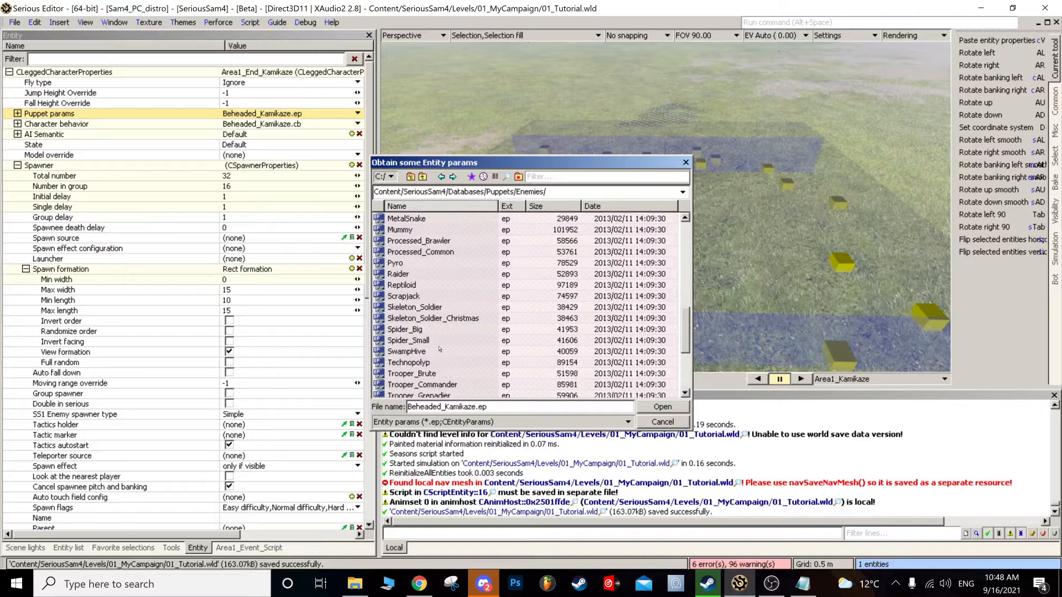
scroll(440, 343, "down", 4)
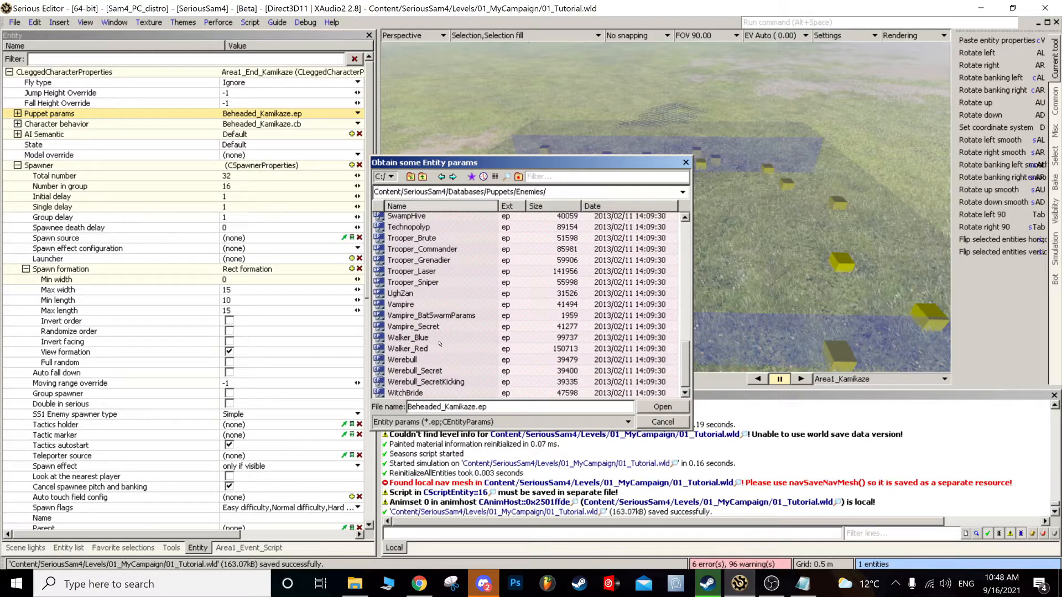
scroll(440, 343, "up", 15)
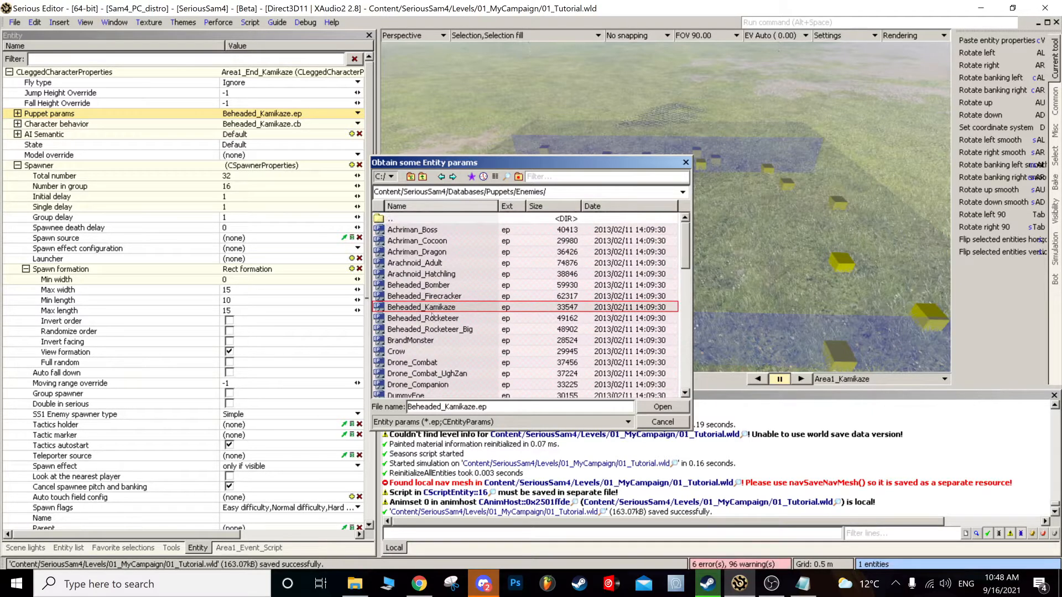
scroll(440, 330, "down", 4)
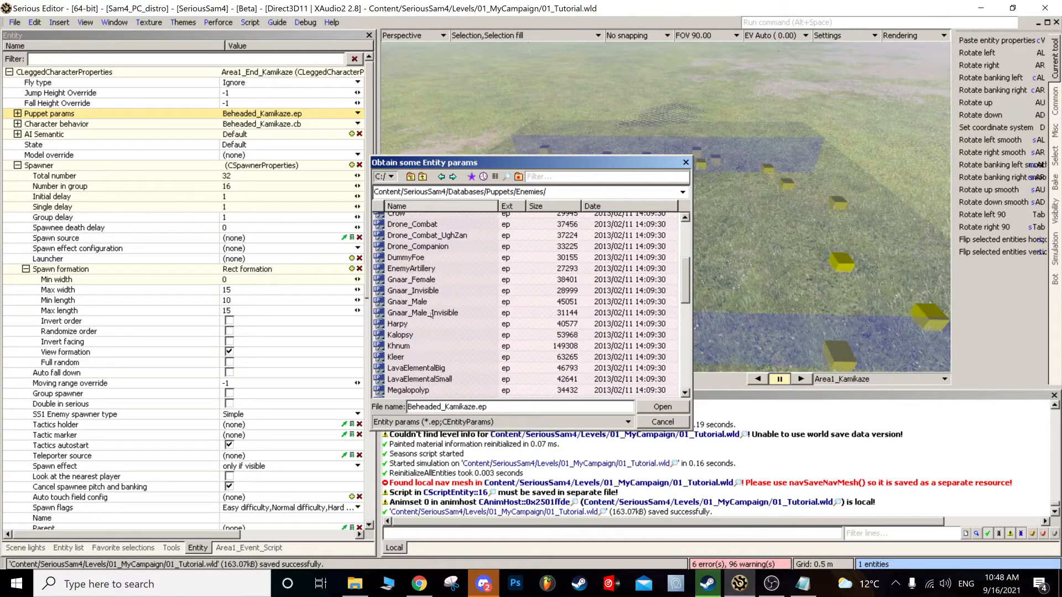
scroll(437, 265, "down", 3)
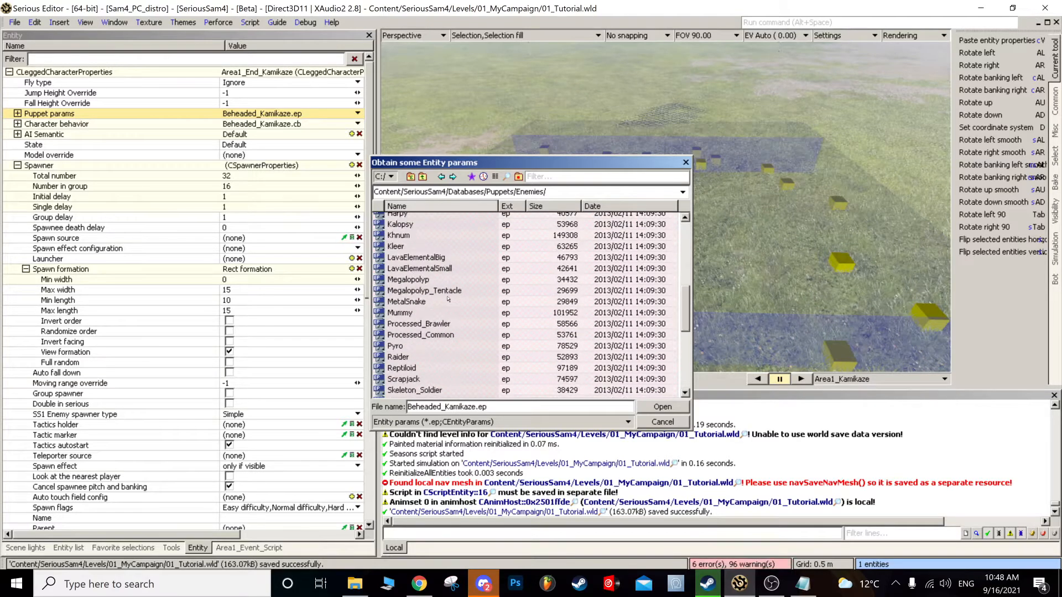
double_click(429, 335)
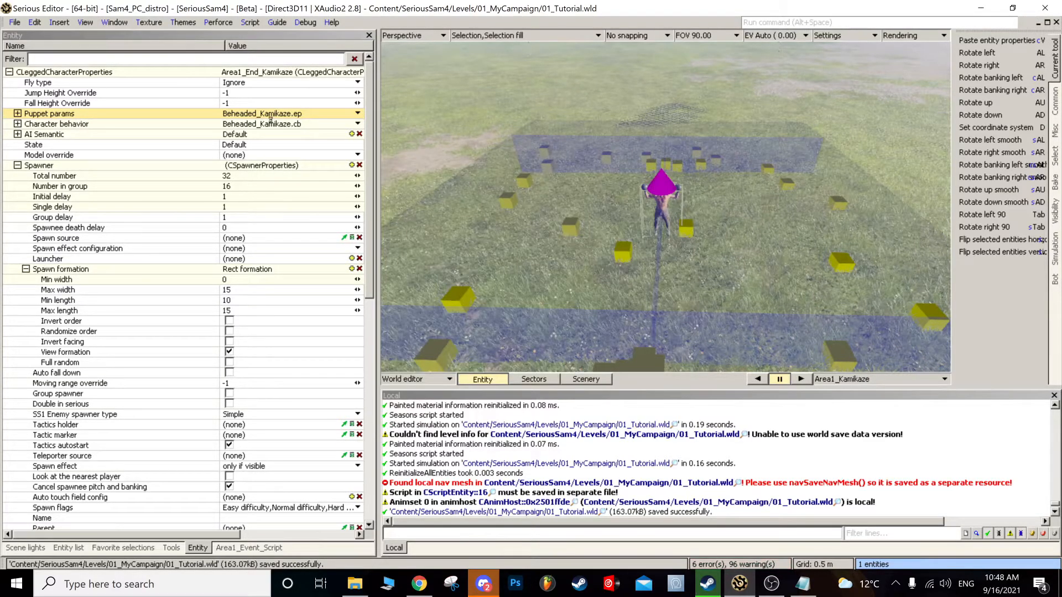
- Browse the Enemies behaviors folder, assign Processed_Common.cb as the duplicated spawner's character behavior, and save the level
left_click(272, 126)
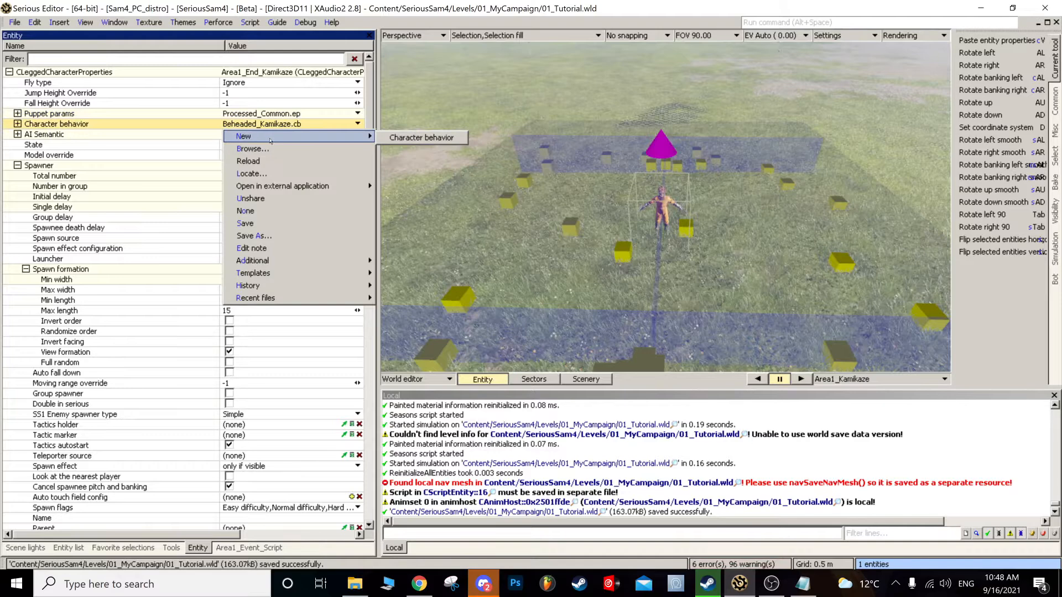
left_click(253, 149)
scroll(471, 302, "down", 5)
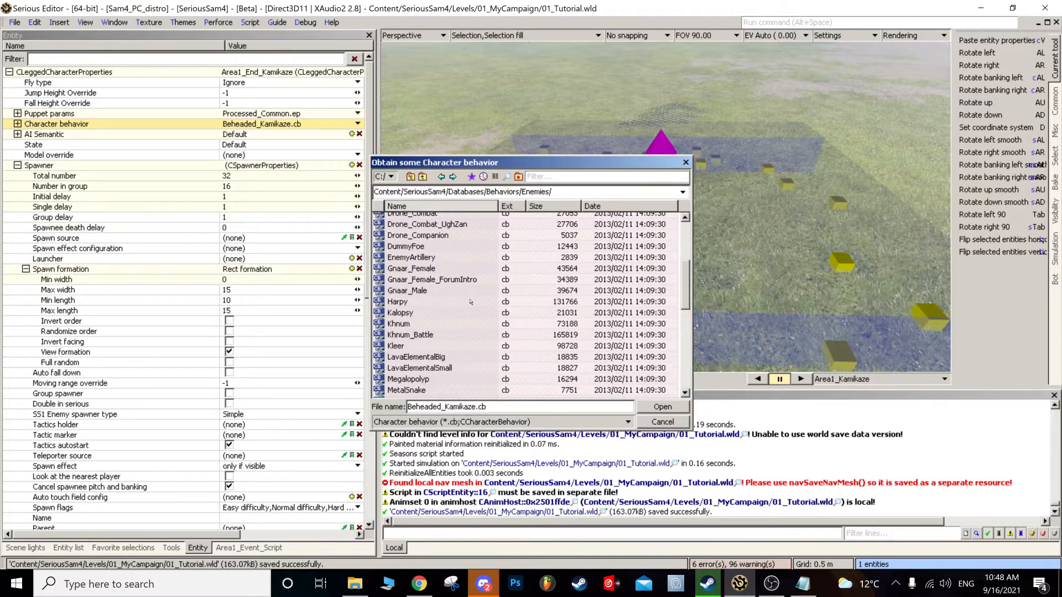
scroll(470, 301, "down", 3)
double_click(440, 313)
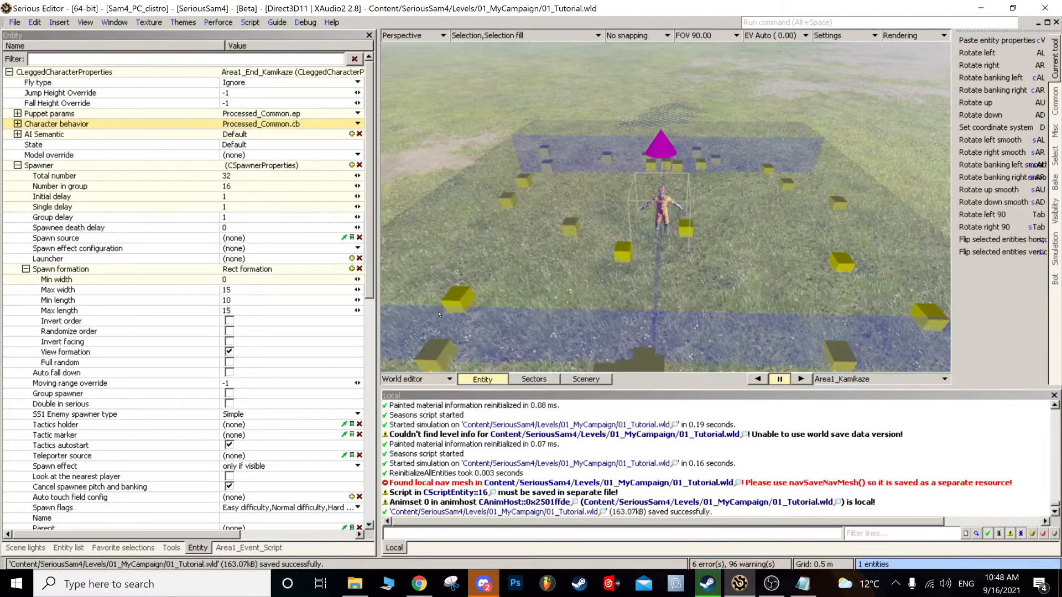
key("ctrl+s")
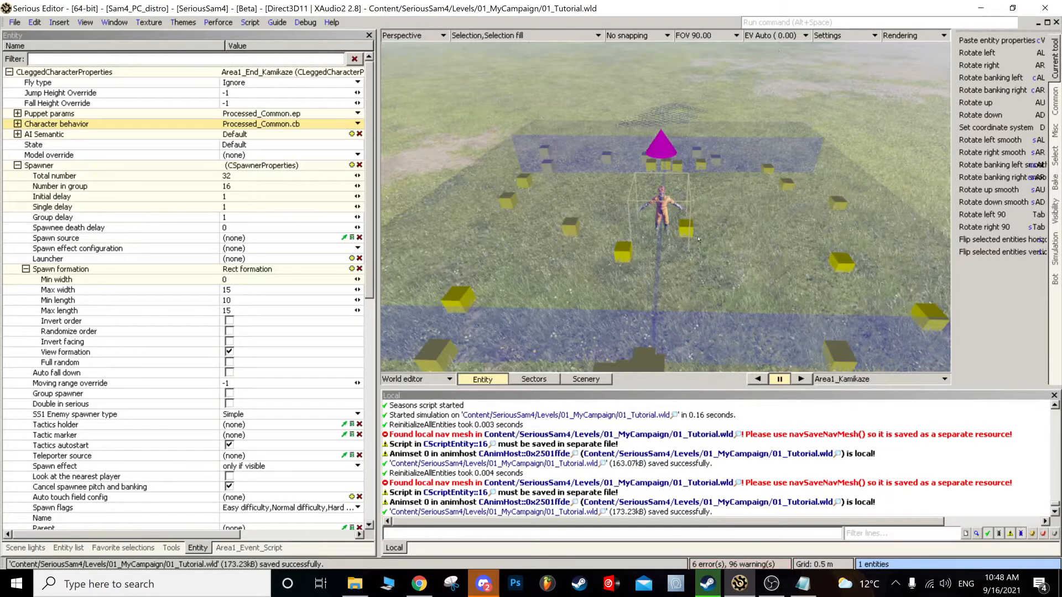
- Rename the duplicated spawner Area1_End_ProcessedCommon
scroll(699, 238, "down", 5)
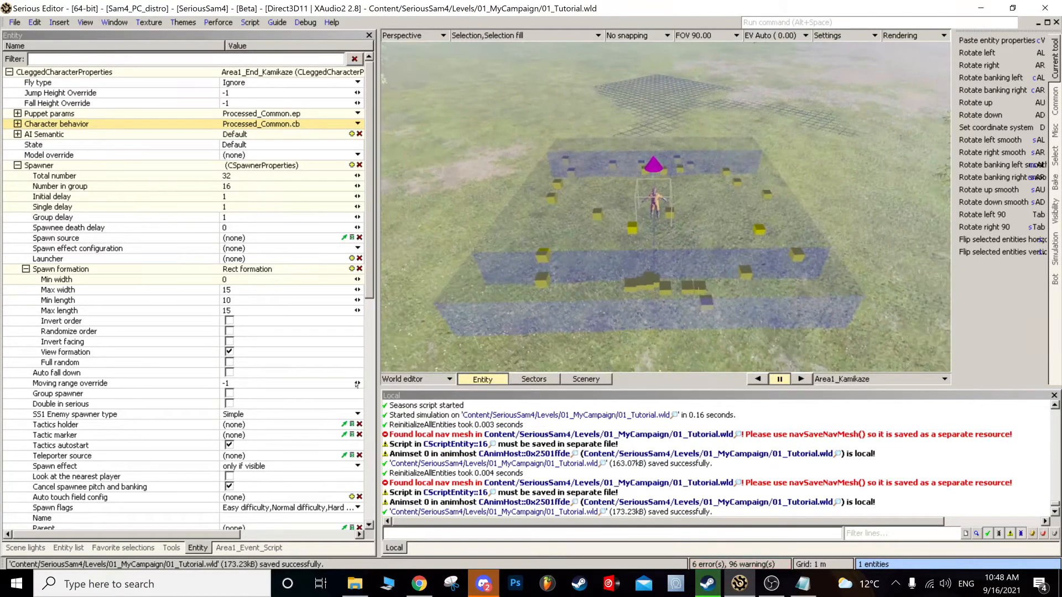
scroll(261, 439, "down", 14)
left_click_drag(302, 497, 264, 504)
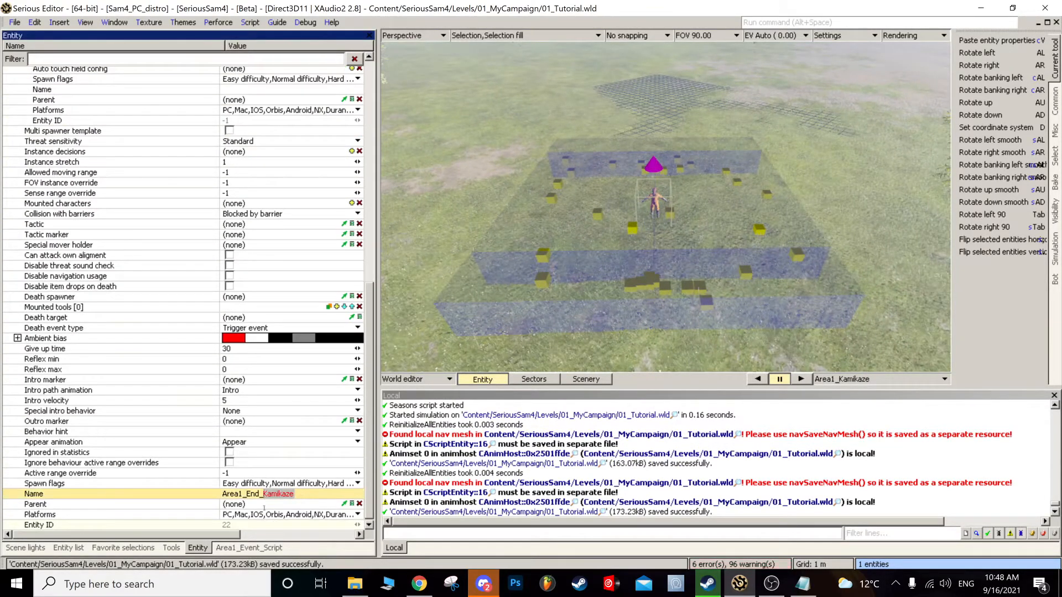
type("Proce")
type("sedCommo")
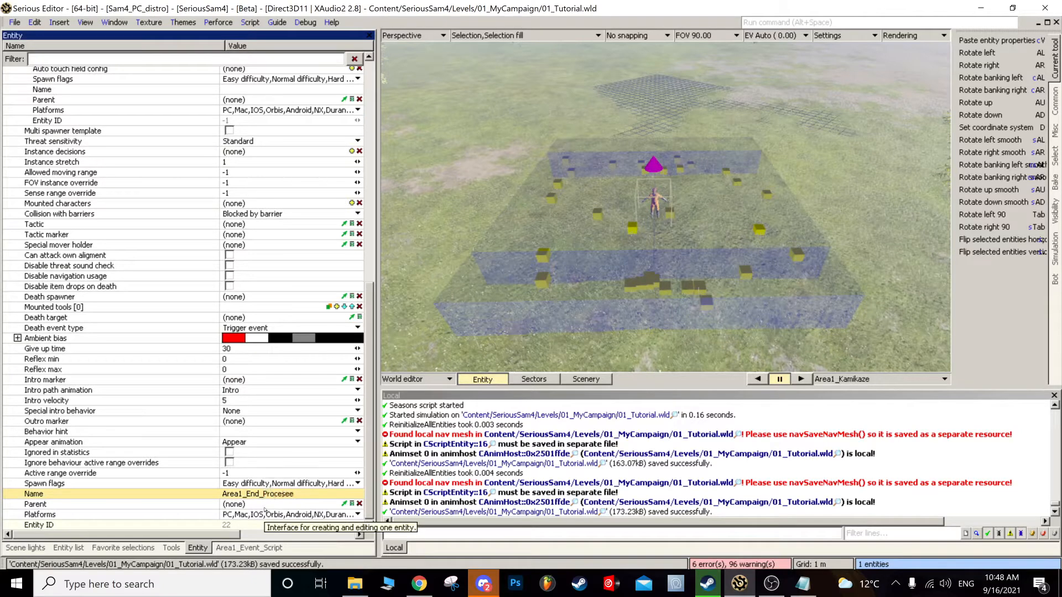
type("n")
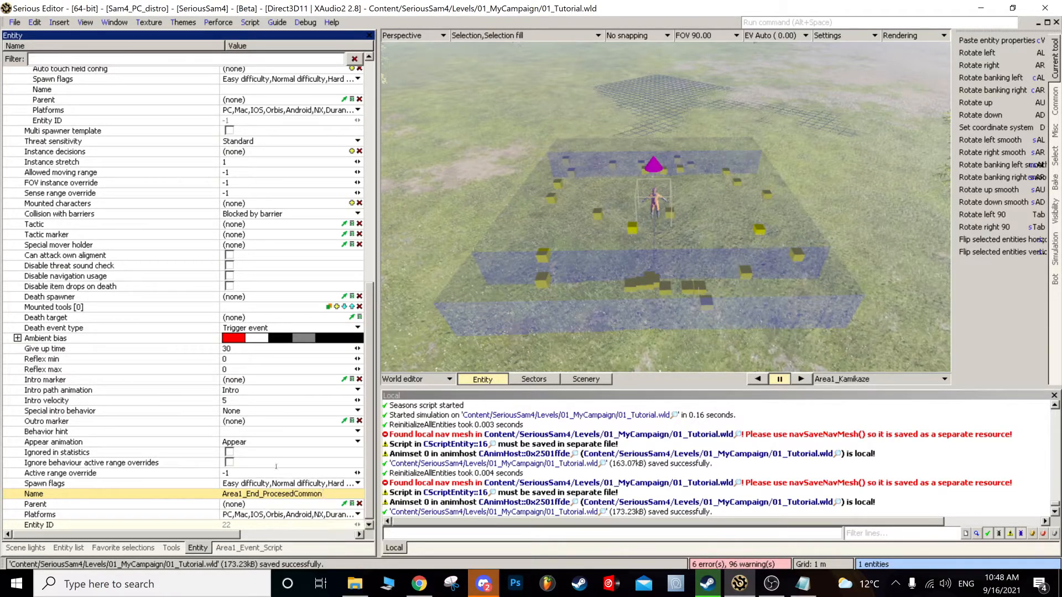
scroll(276, 466, "up", 13)
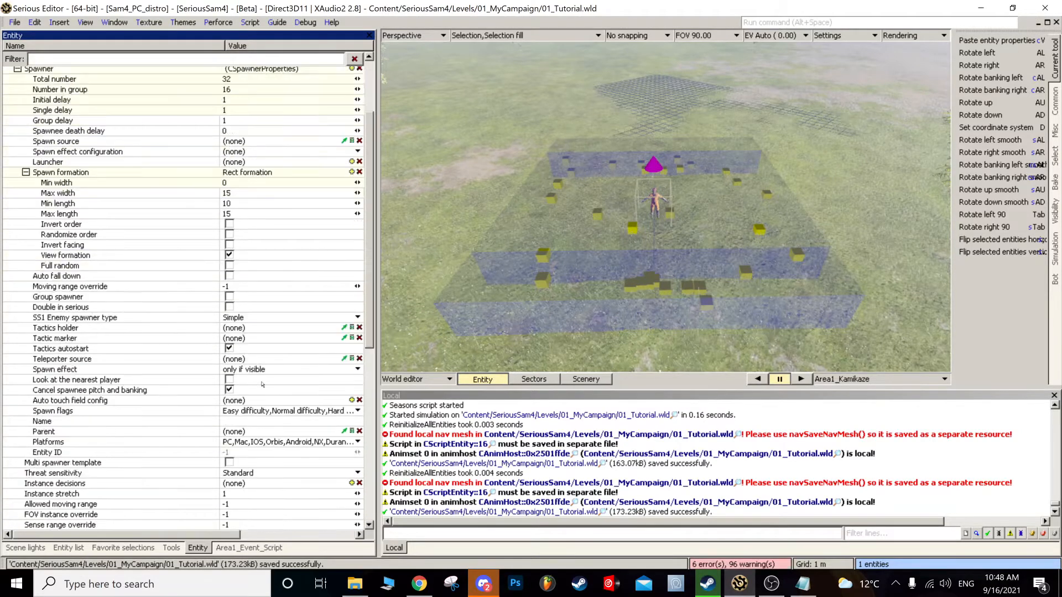
scroll(283, 447, "down", 12)
left_click(289, 522)
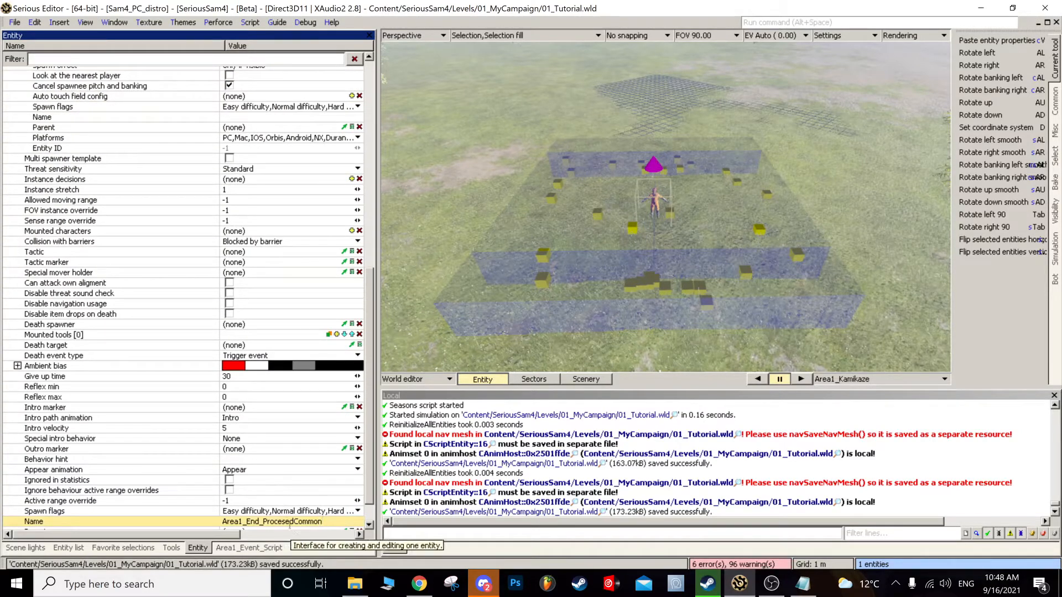
type("s")
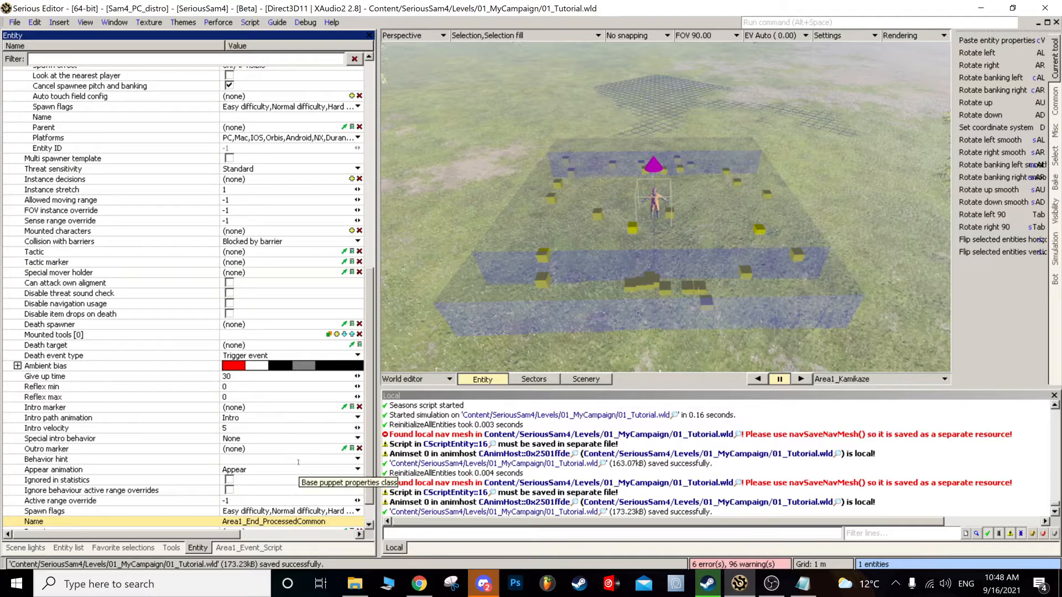
scroll(288, 427, "down", 1)
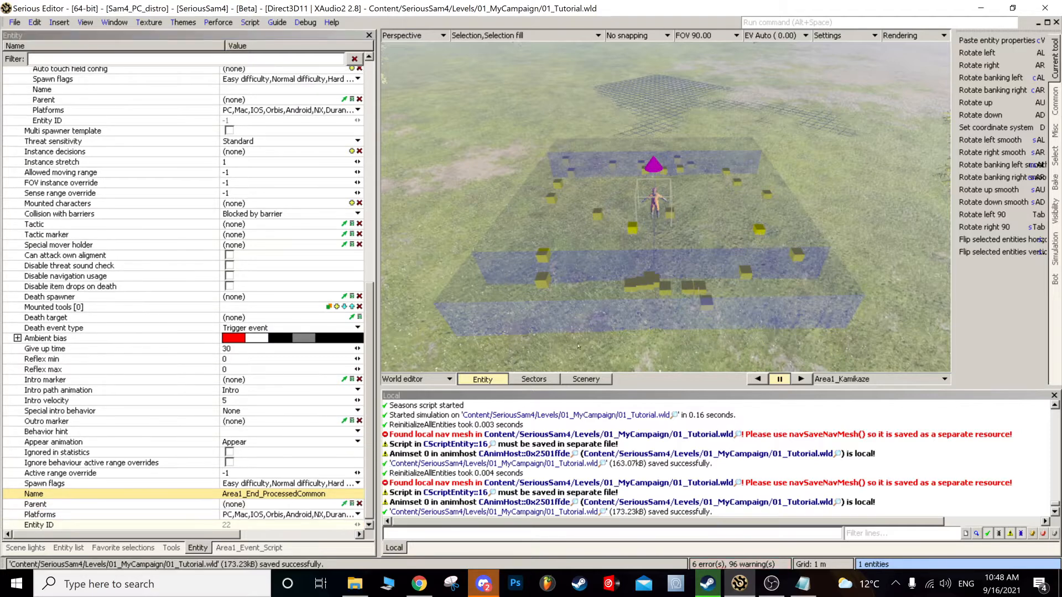
- Paste two more copies of the Area1_End_ProcessedCommon spawner, one on the open grass beyond the red pads and one beside the large tree
scroll(653, 292, "down", 8)
middle_click_drag(654, 292, 617, 252)
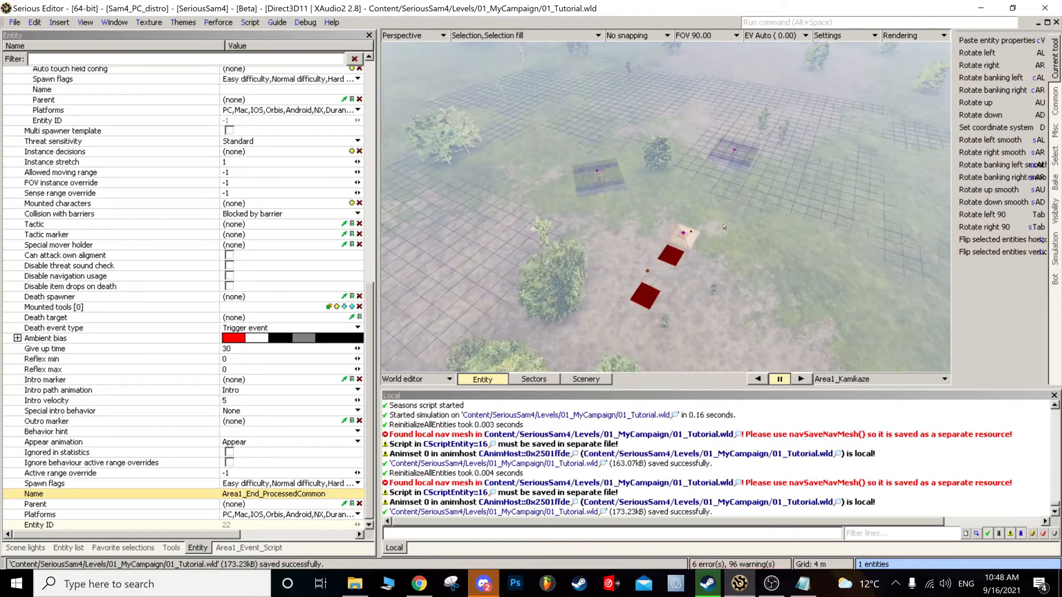
key("ctrl+v")
left_click_drag(823, 203, 898, 235)
key("ctrl+v")
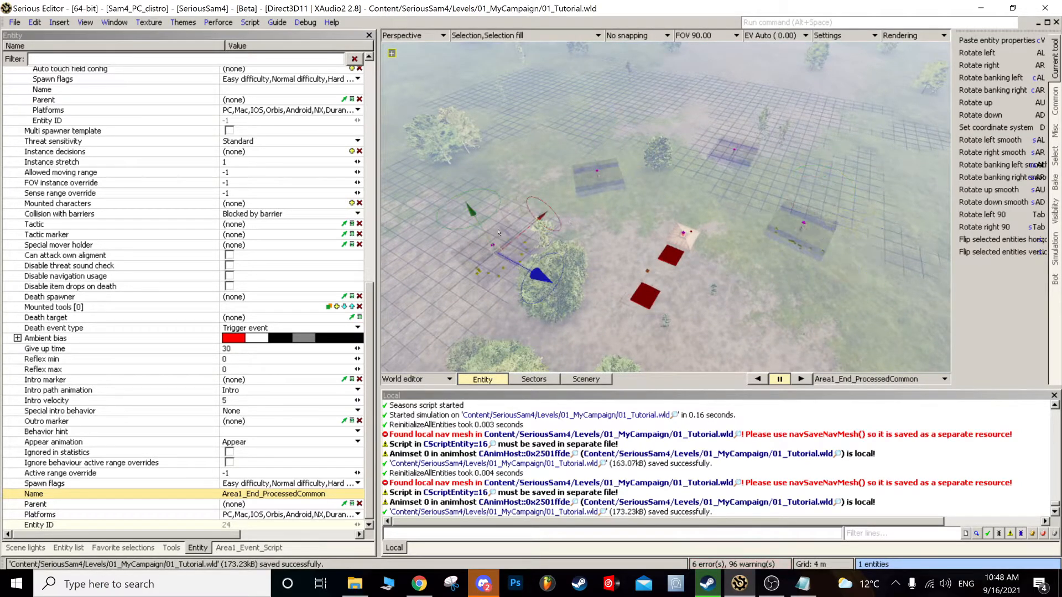
- Select all three Area1_End_ProcessedCommon spawners using the clones by name selection
left_click(1055, 156)
right_click_drag(664, 221, 664, 166)
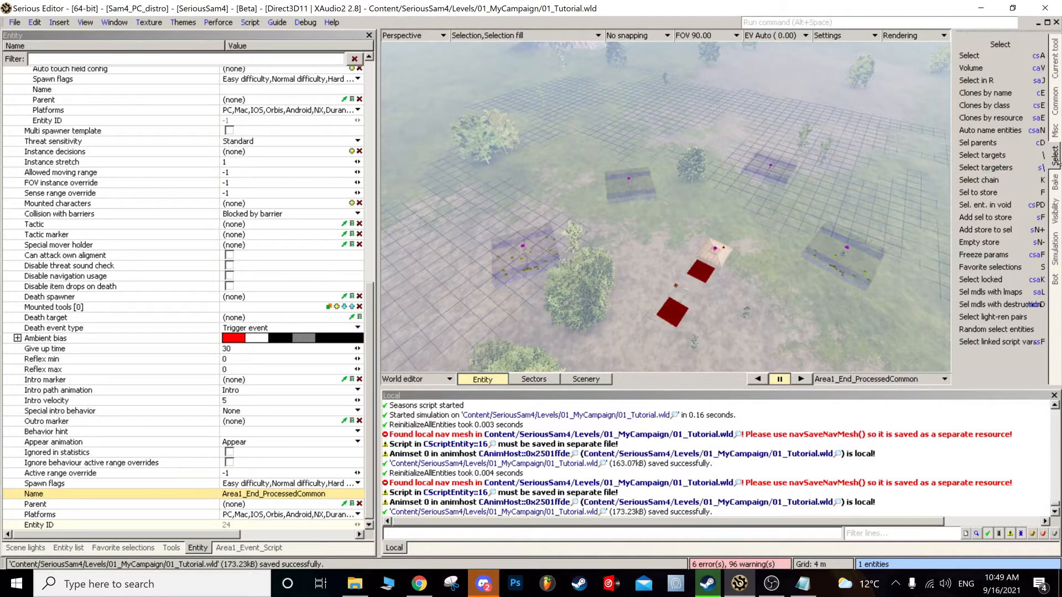
left_click(990, 95)
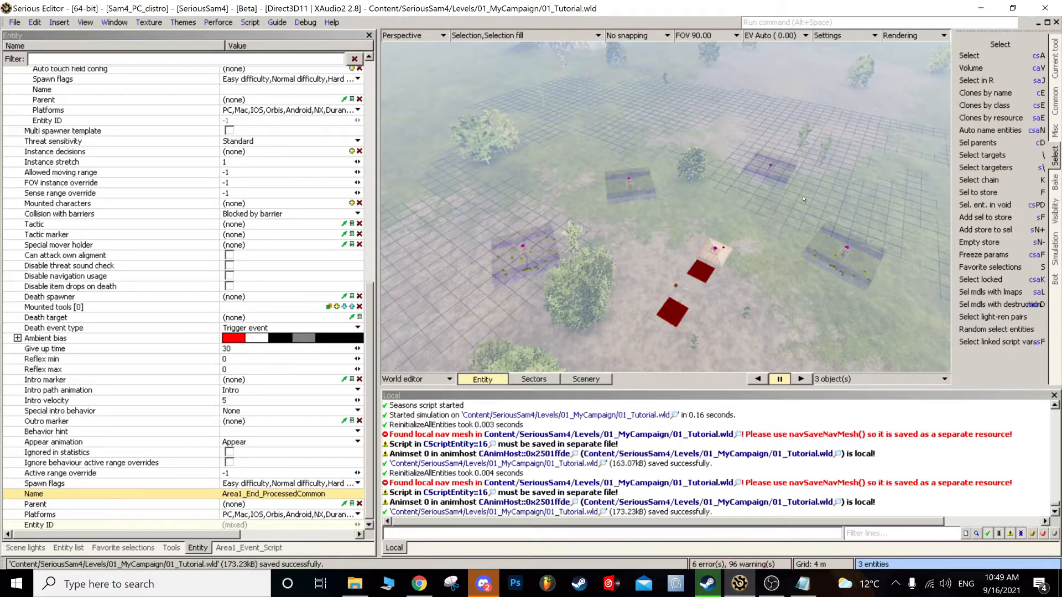
- In Area1_Event_Script, insert Wait(Delay(5)) between the mover's PlayAnim line and the SetMusic line
left_click(260, 547)
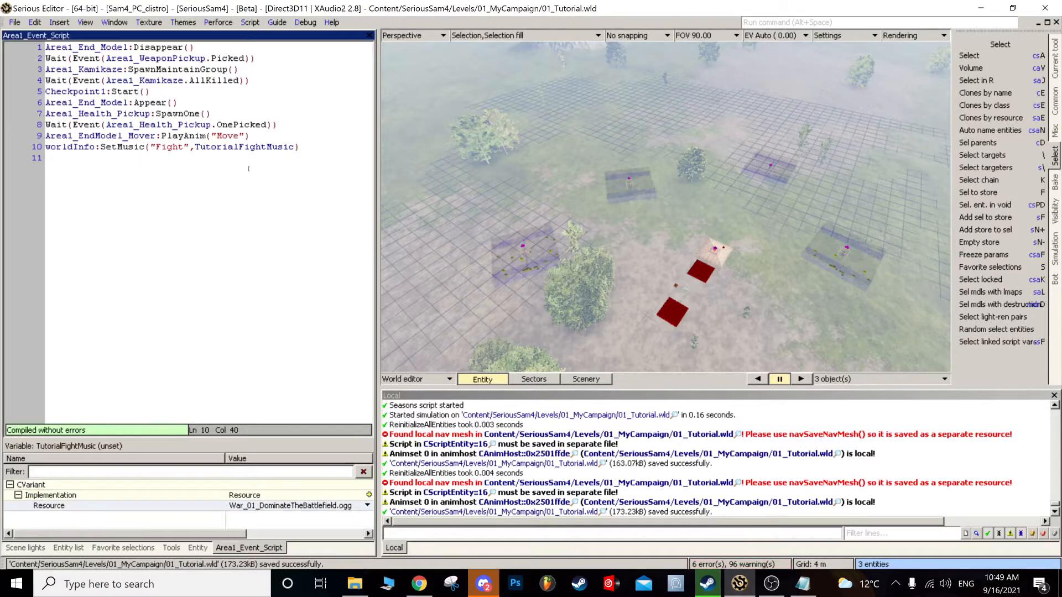
left_click(250, 137)
key("Return")
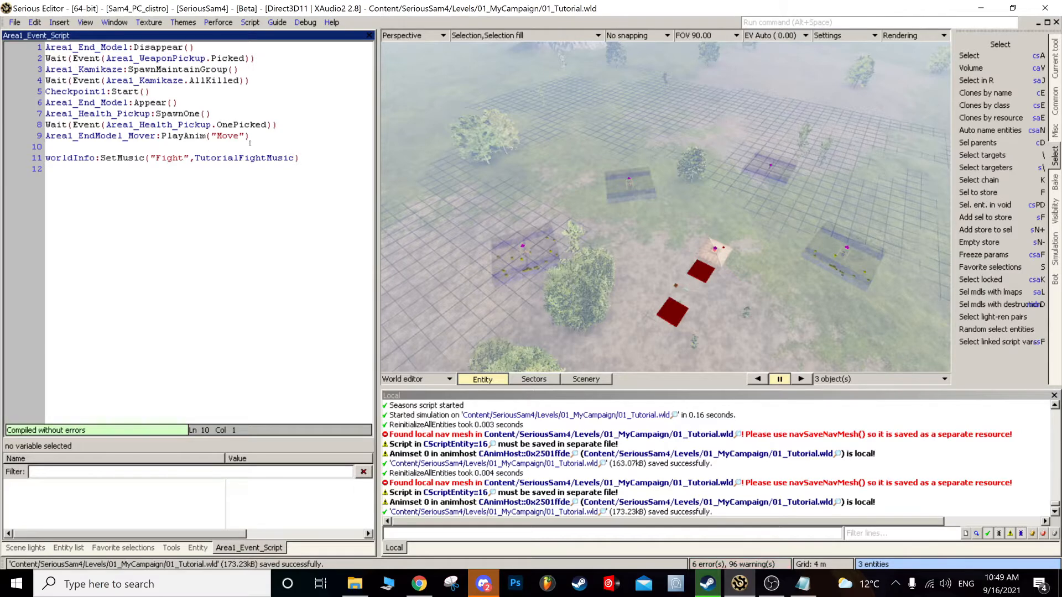
type("Wait(De")
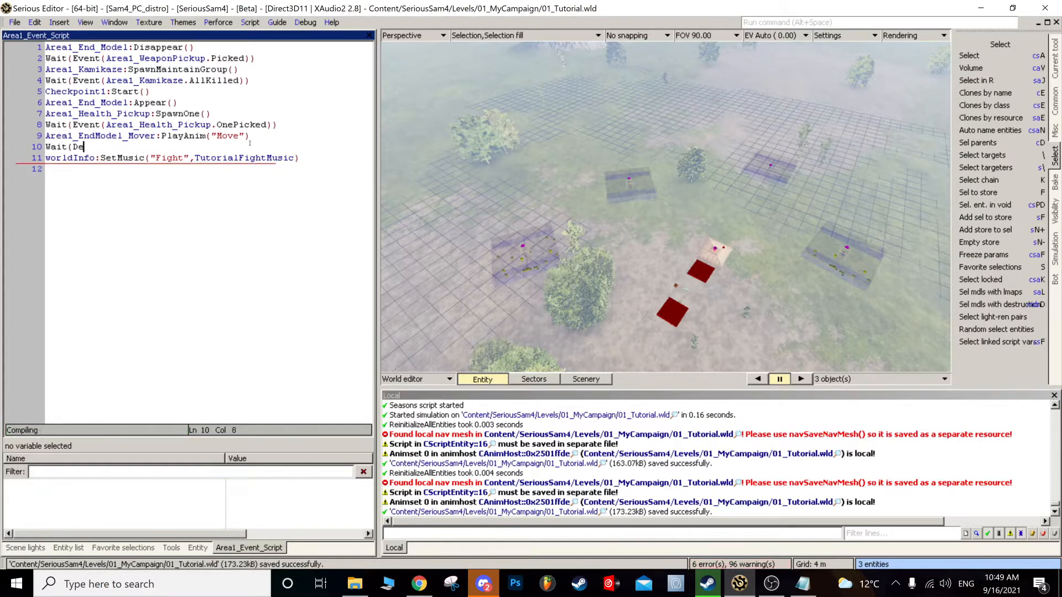
type("lay(5))")
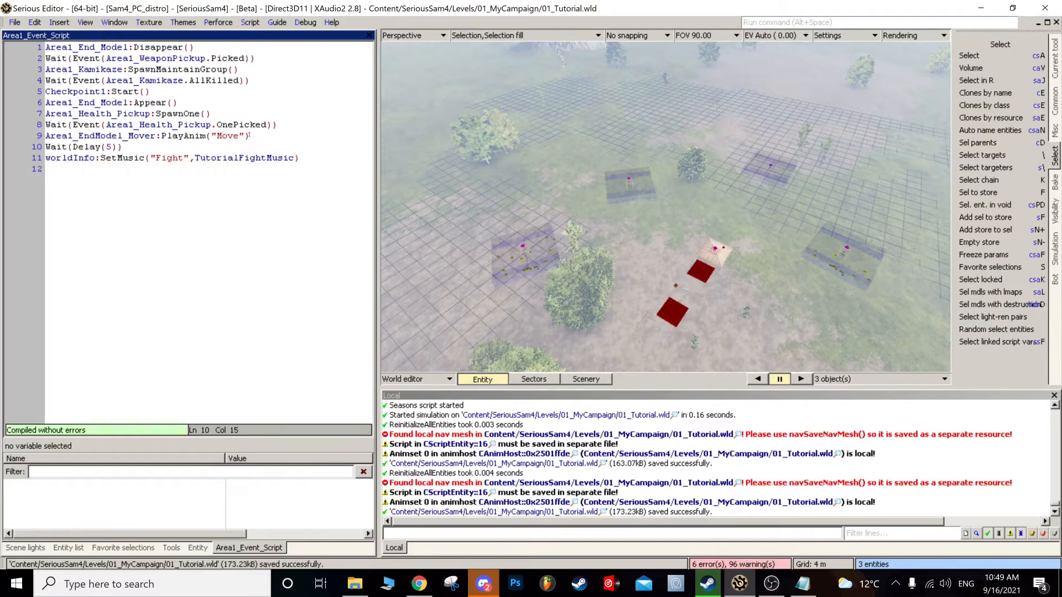
- Below the SetMusic line, add the variable Area1_End_ProcessedCommons referencing the three selected spawners
left_click(299, 158)
key("Return")
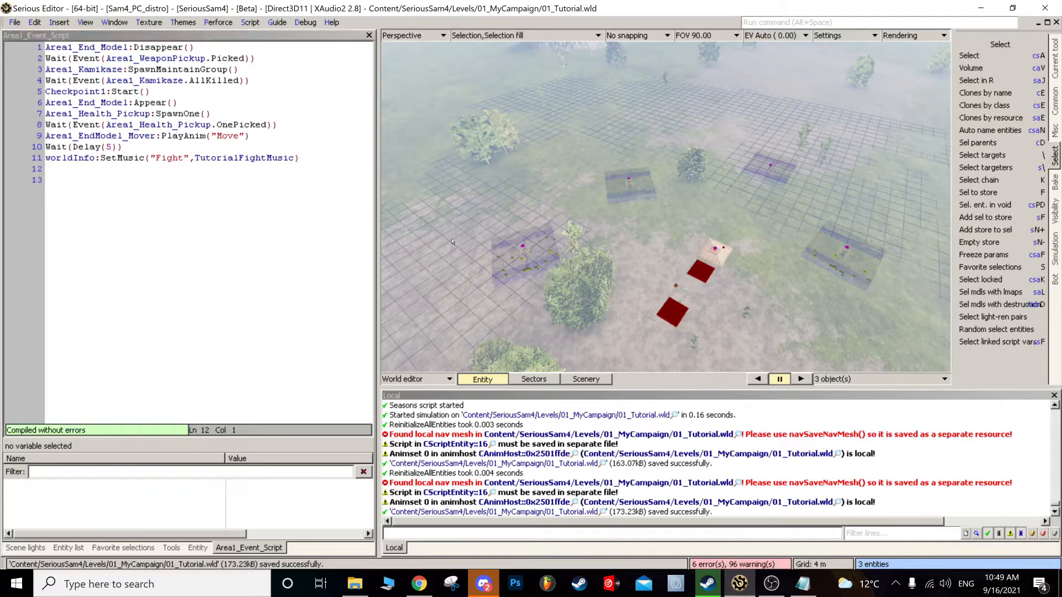
key("space")
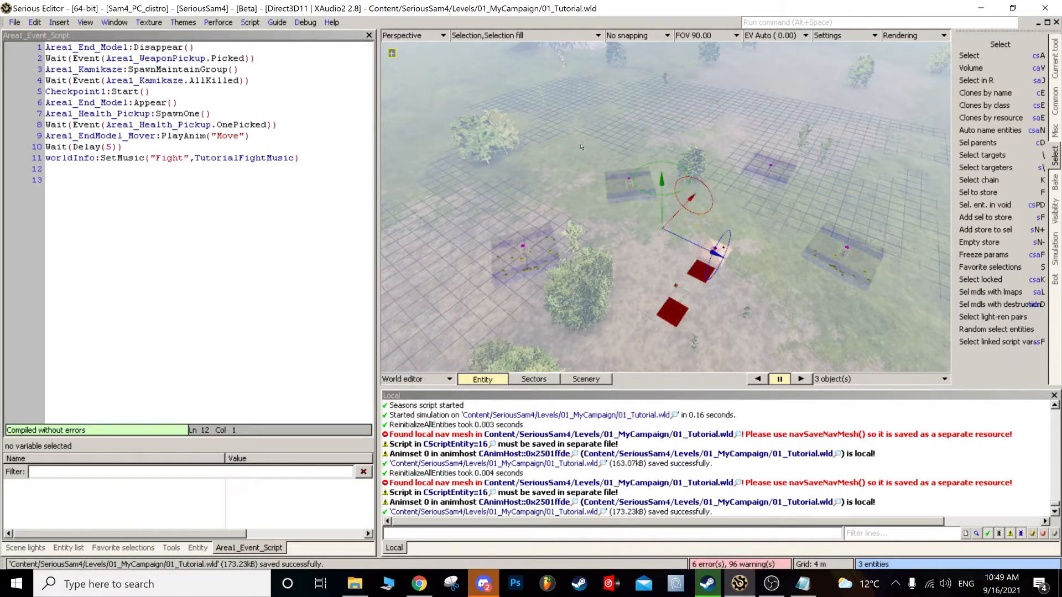
left_click(95, 169)
type("Area1_End_ProcessedCommons")
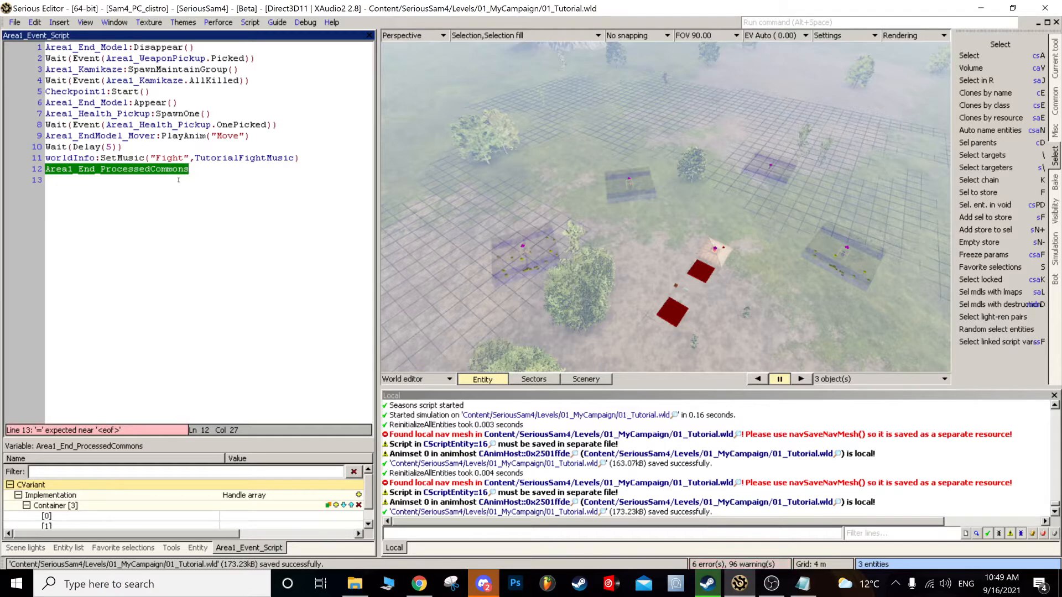
- Call SpawnMaintainGroup() on Area1_End_ProcessedCommons and start a new script line below it
type(":")
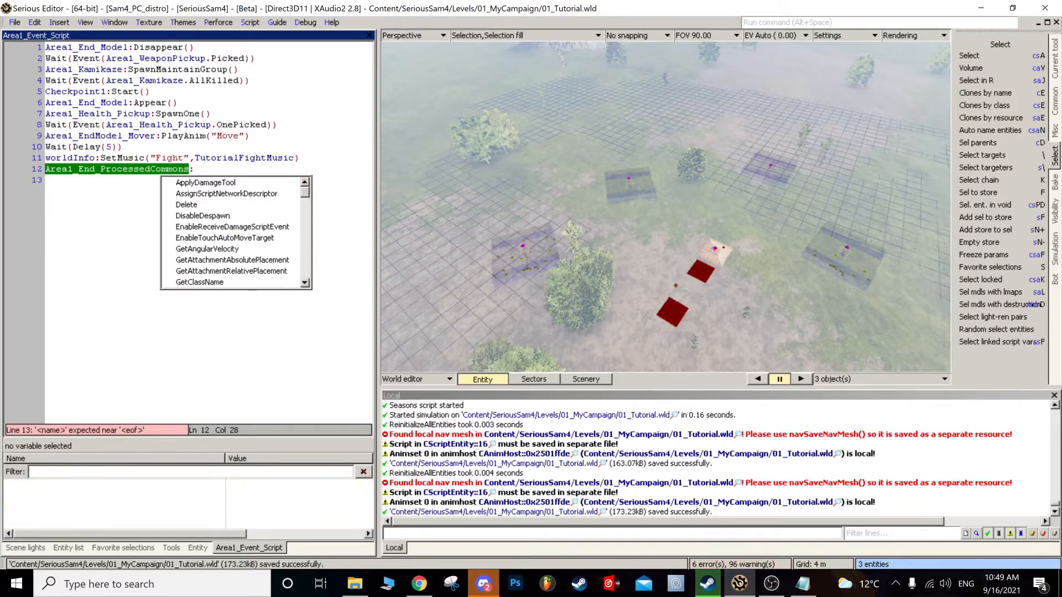
key("Down")
key("Down")
key("Down")
key("Down")
key("Down")
key("Down")
key("Down")
key("Down")
key("Down")
key("Down")
key("Down")
key("Down")
key("Down")
key("Down")
key("Down")
key("Down")
key("Down")
key("Down")
key("Down")
key("Down")
key("Down")
key("Down")
key("Down")
key("Down")
key("Down")
key("Down")
key("Down")
key("Down")
key("Down")
key("Down")
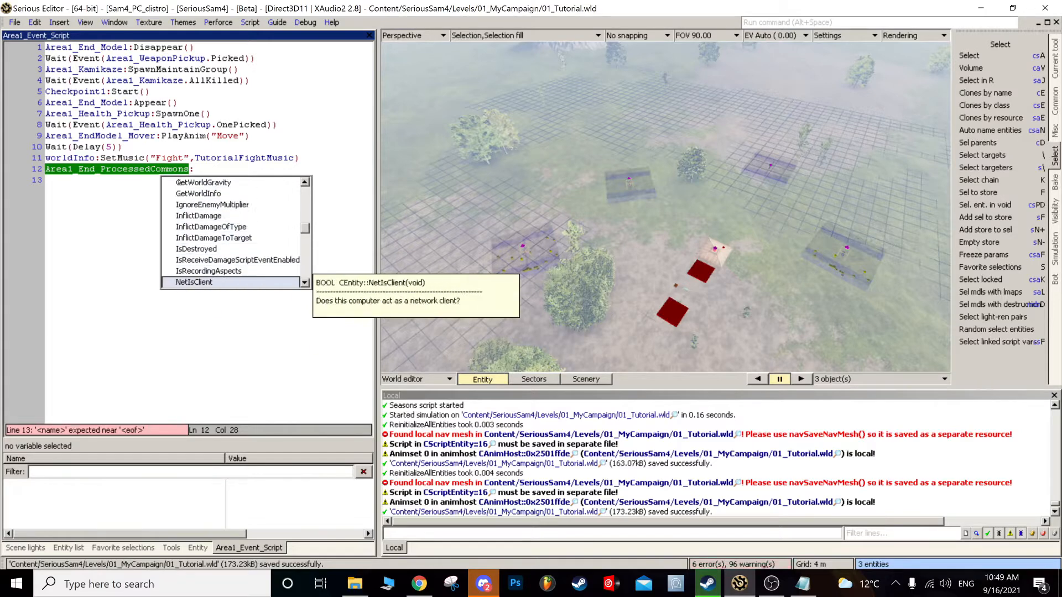
key("Down")
key("Down")
key("Down")
key("Down")
key("Down")
key("Down")
key("Down")
key("Down")
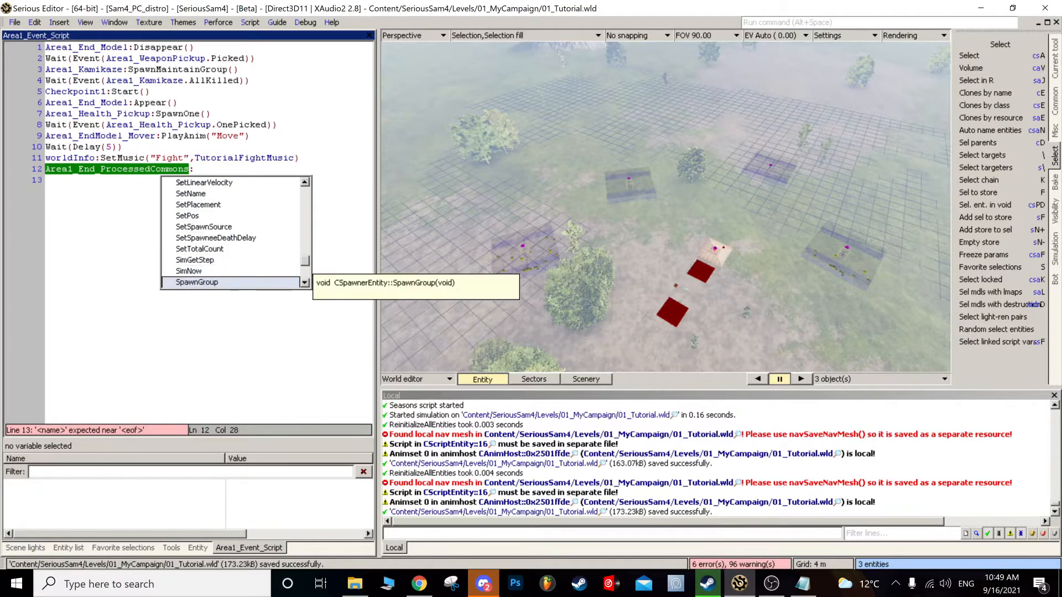
key("Return")
type("()")
key("Return")
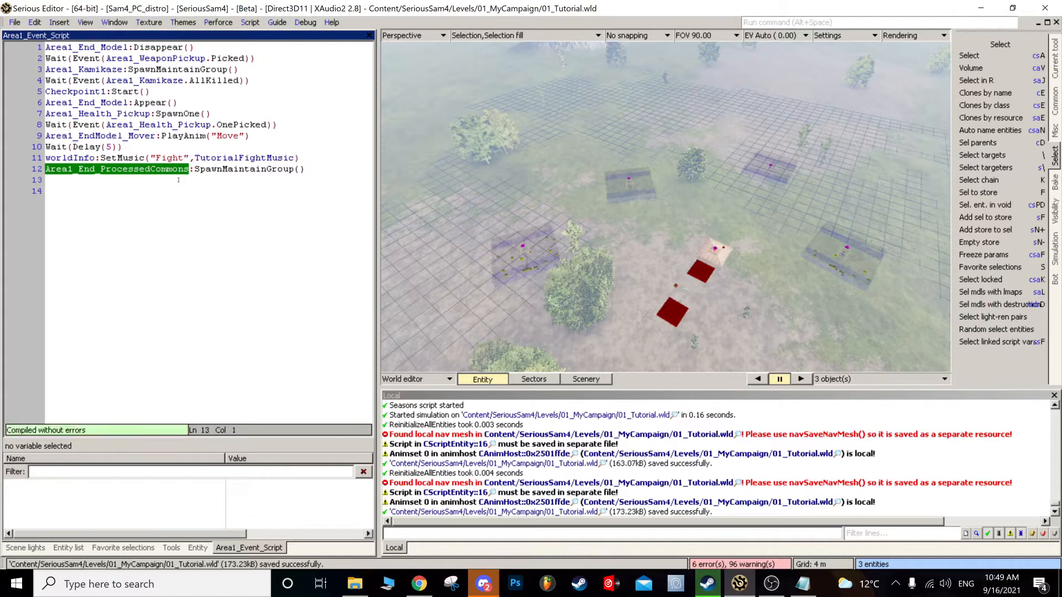
- Add the line Wait(All(Events(Area1_End_ProcessedCommons.AllKilled))) after the spawn call
type("Wait(Al")
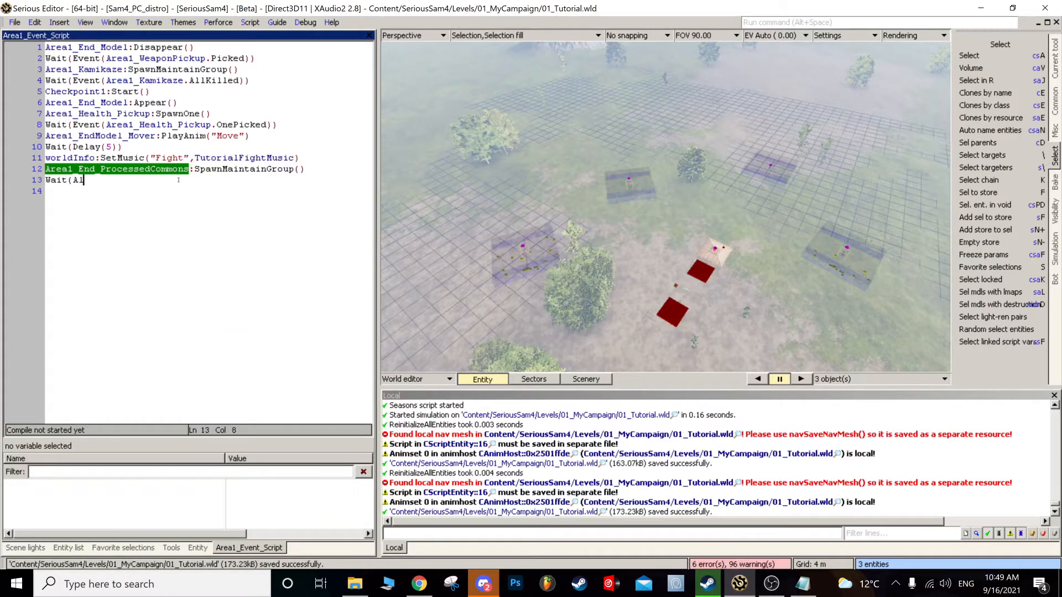
type("l(Events")
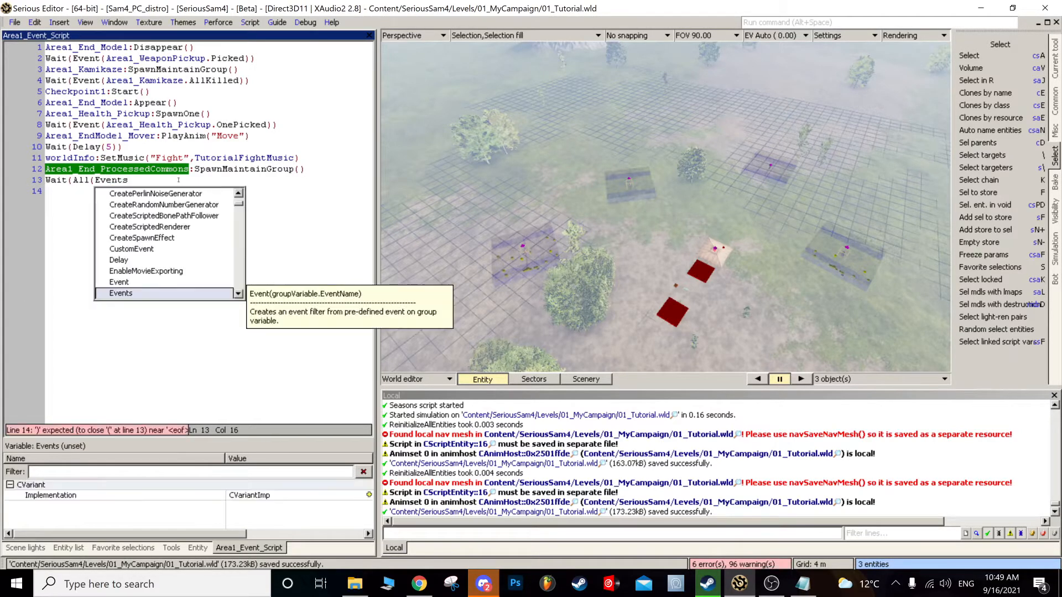
double_click(171, 170)
key("ctrl+c")
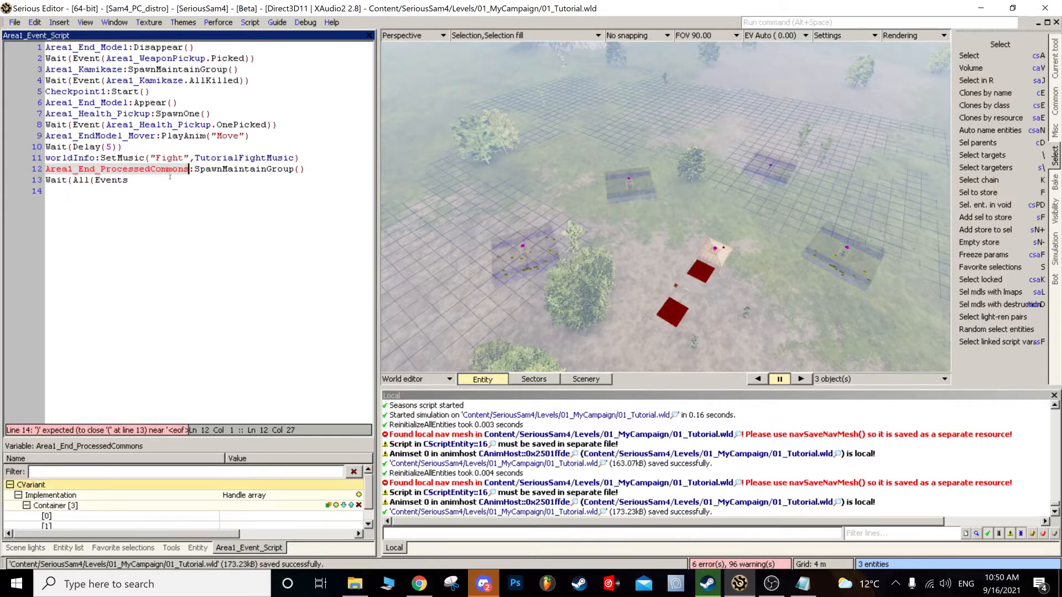
left_click(170, 179)
type("(")
key("ctrl+v")
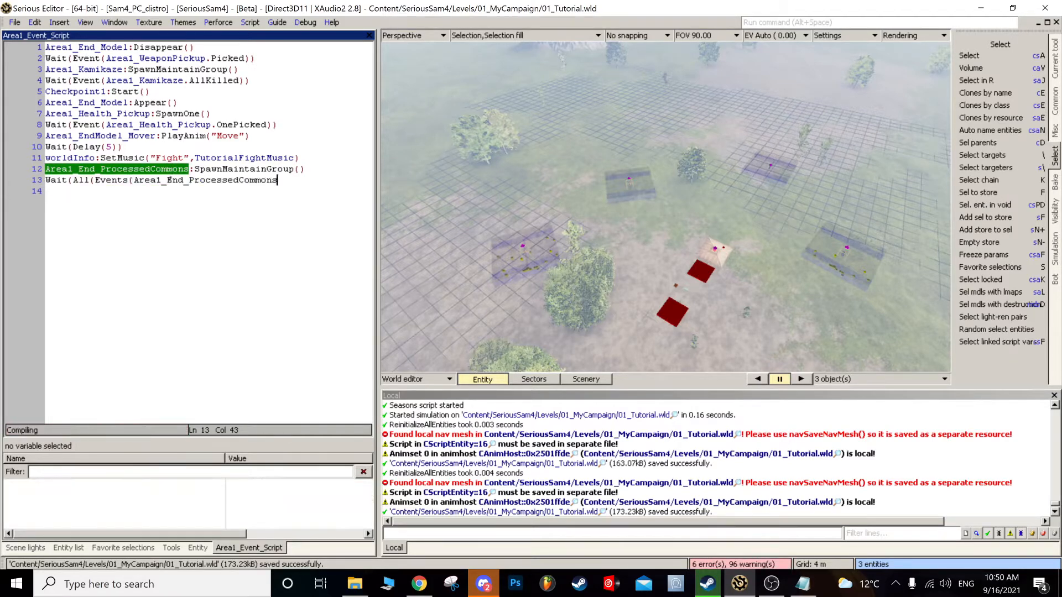
type(".")
type("A")
key("Return")
type(")))")
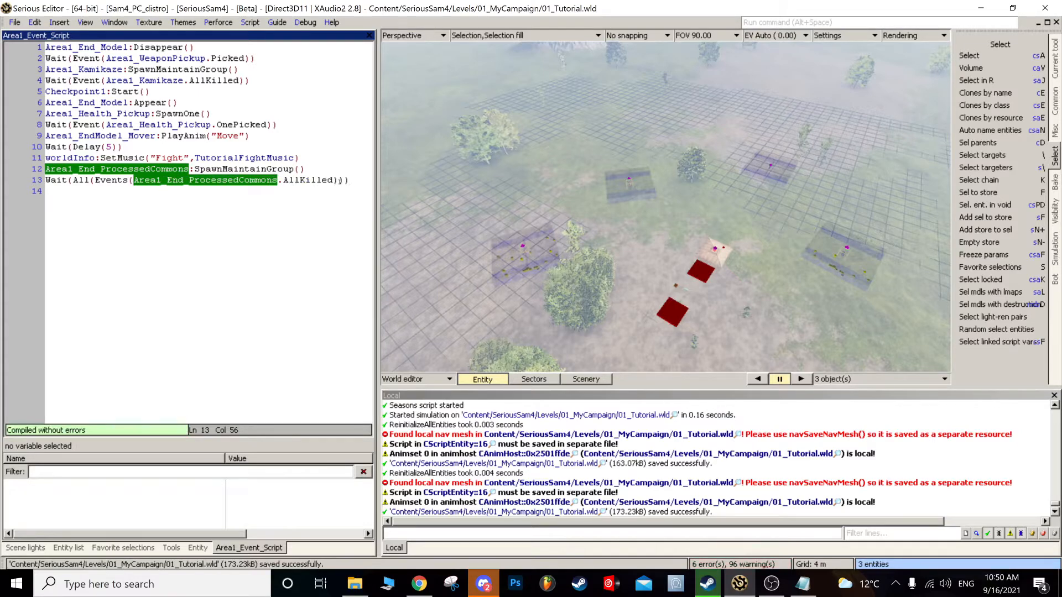
- Remove the last closing parenthesis of the AllKilled wait line to check the compile status, and restore it
key("BackSpace")
left_click(339, 266)
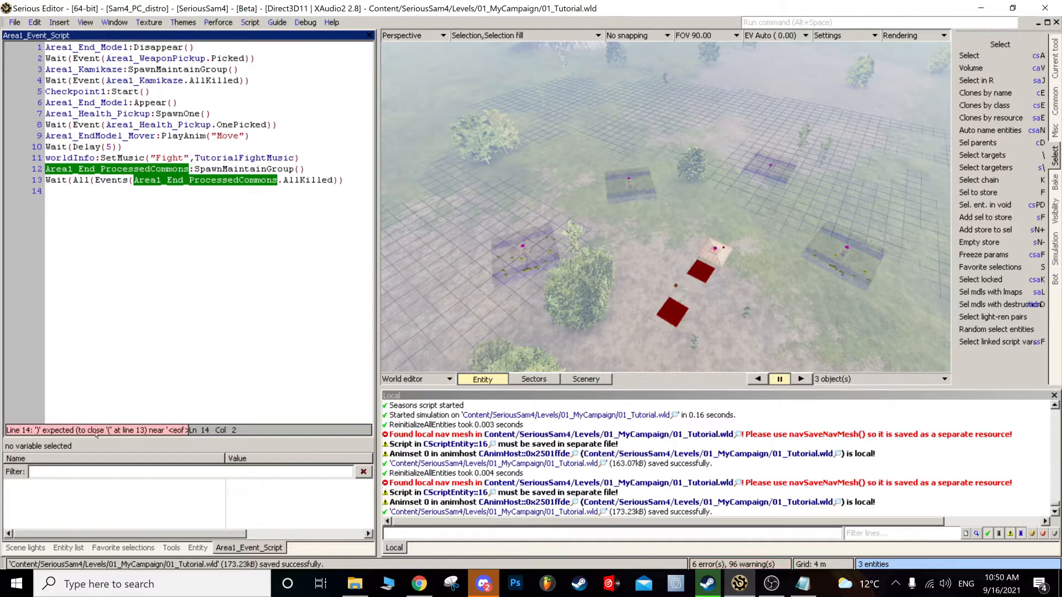
left_click(359, 175)
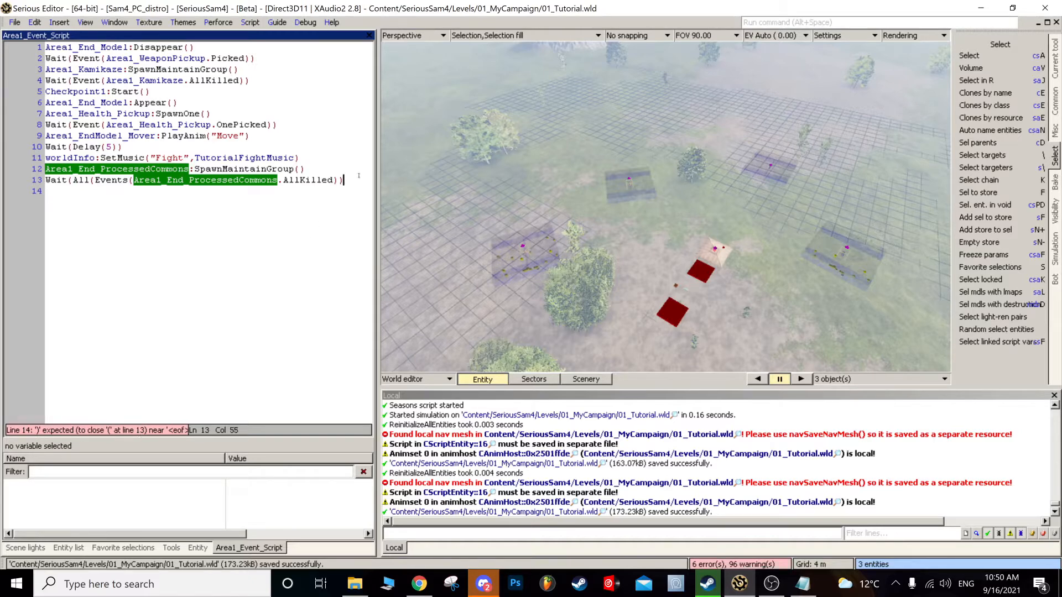
type(")")
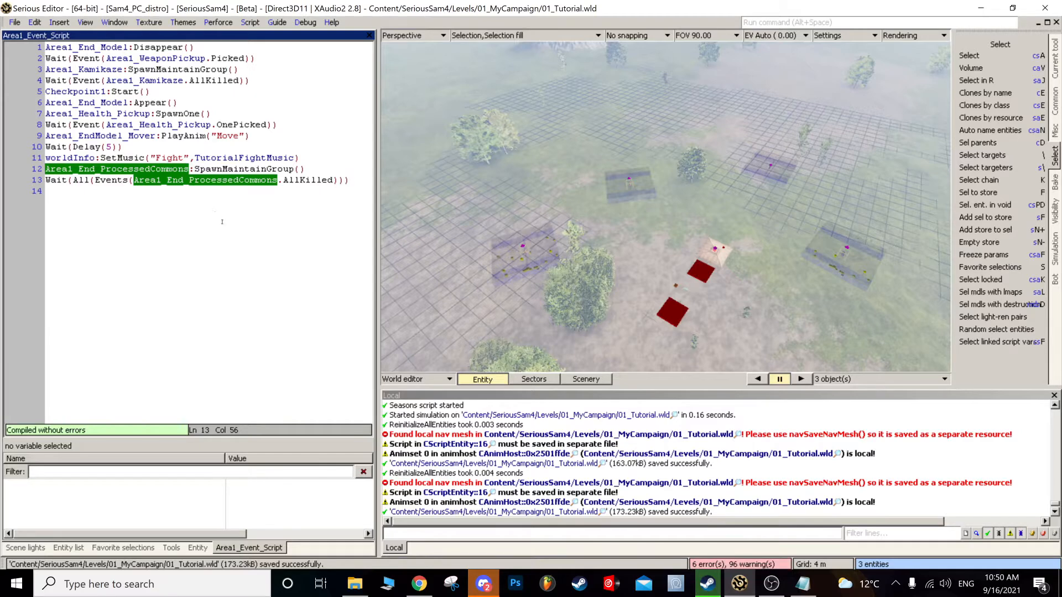
- Inspect the Area1_End_ProcessedCommons variable and closing parentheses of the AllKilled wait line, and start a new script line below it
mouse_move(239, 186)
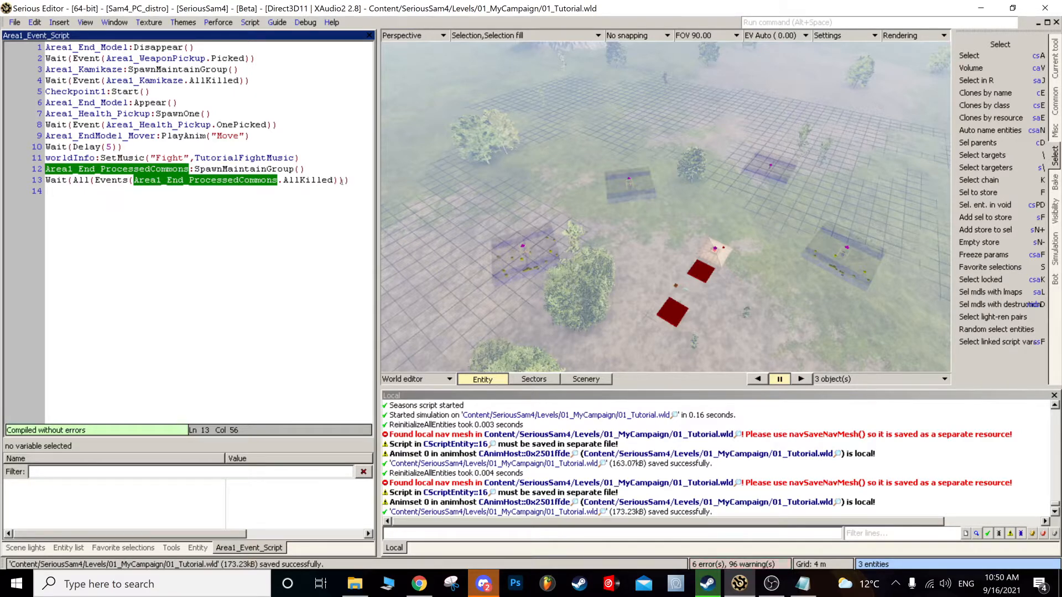
left_click_drag(333, 180, 350, 181)
left_click(350, 180)
mouse_move(80, 180)
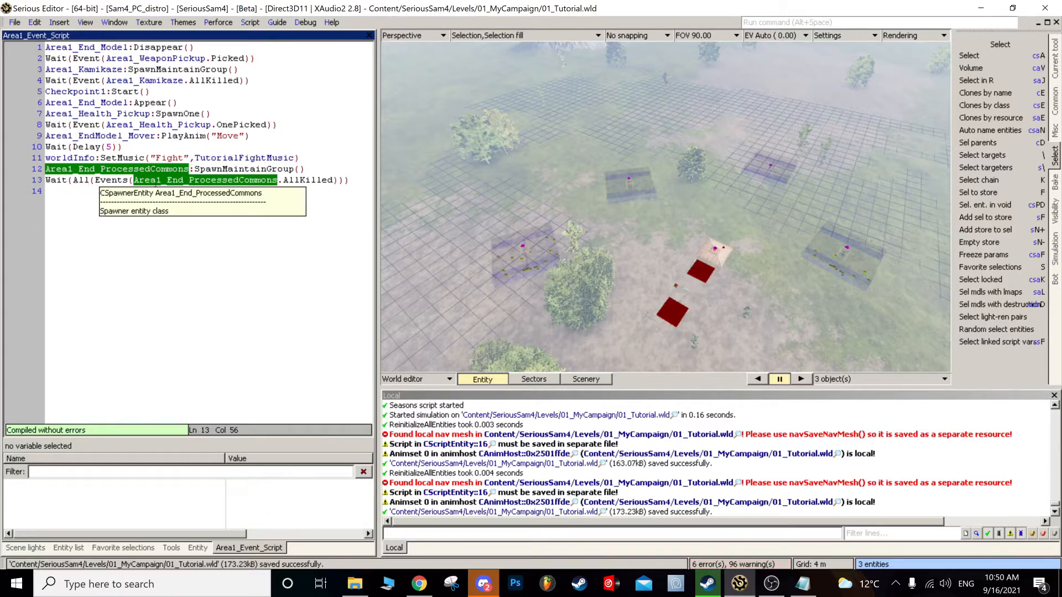
left_click(155, 183)
mouse_move(156, 181)
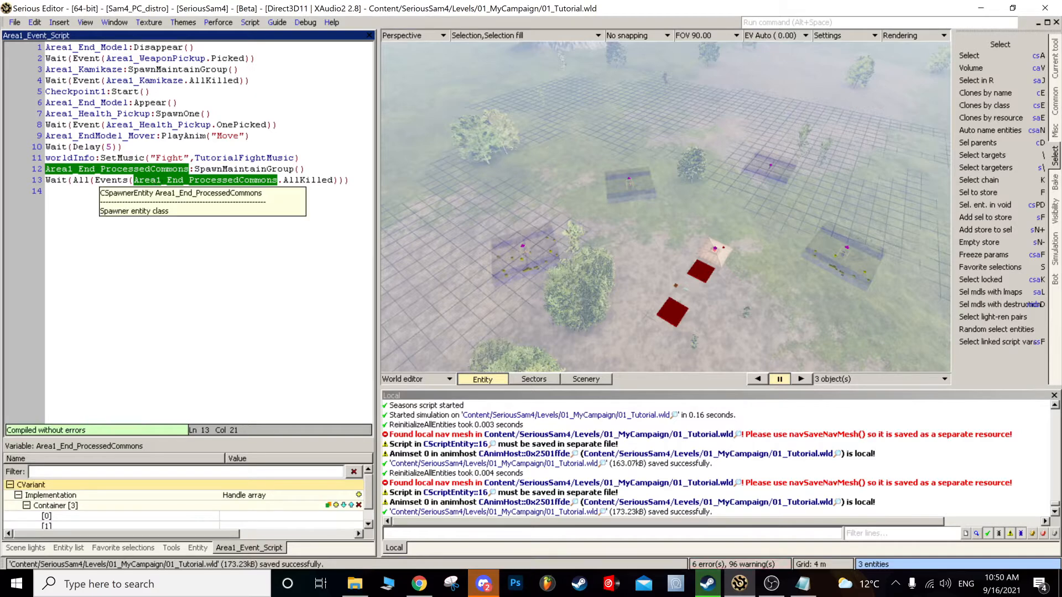
scroll(61, 512, "down", 1)
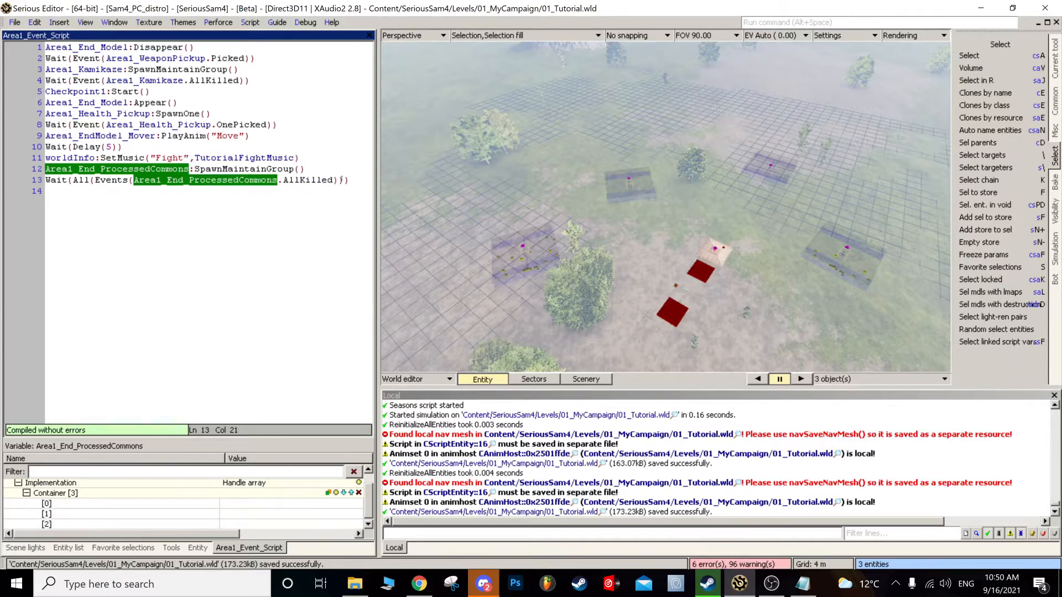
left_click(347, 180)
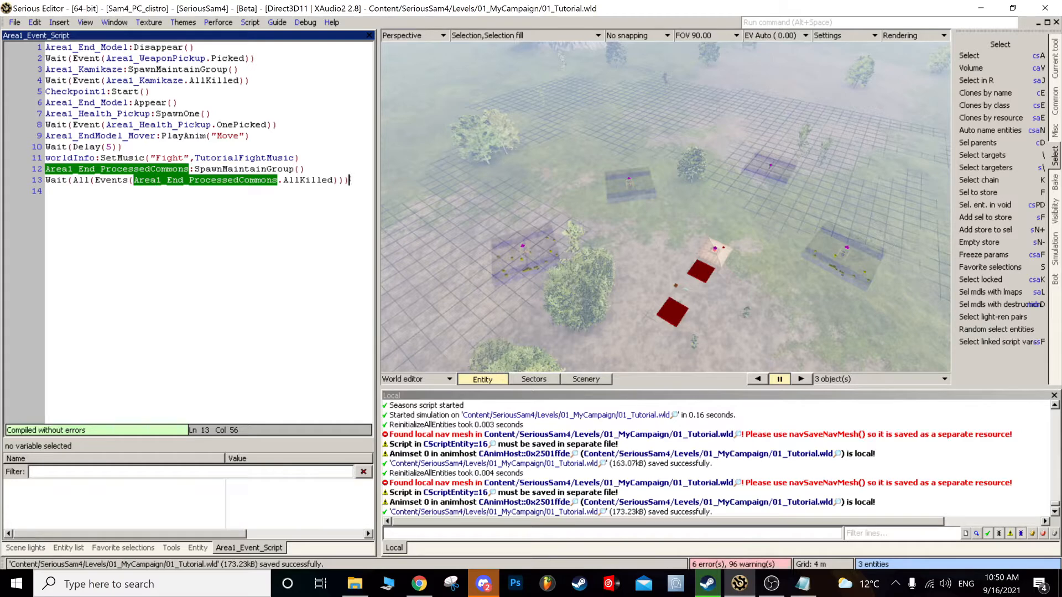
key("Return")
- Place a Particle effect entity from the Effects category on the ground between the two red slabs, near the brown box
scroll(686, 265, "down", 5)
middle_click_drag(686, 266, 598, 213)
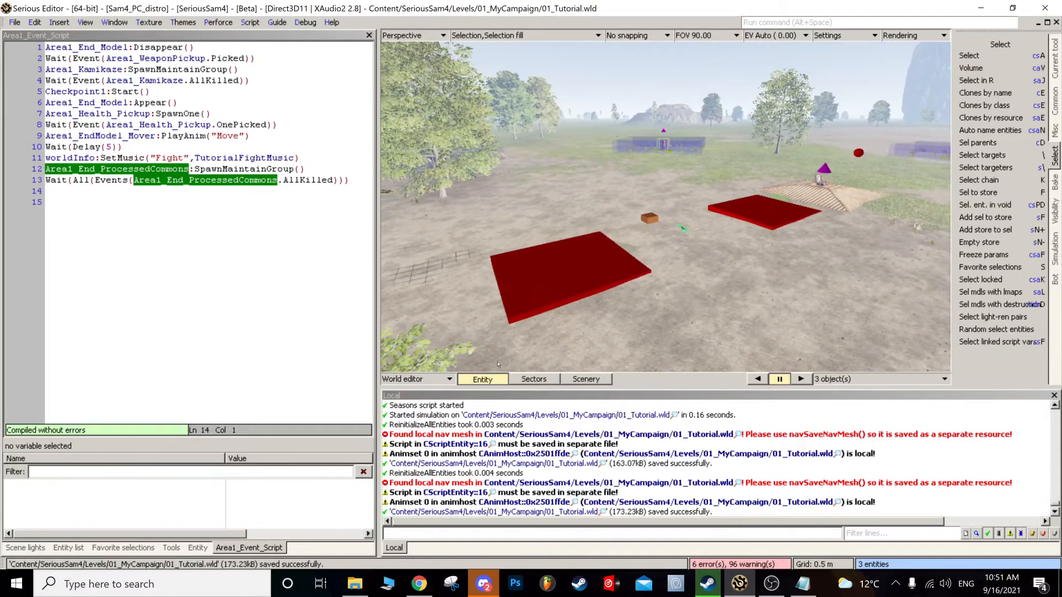
left_click(79, 547)
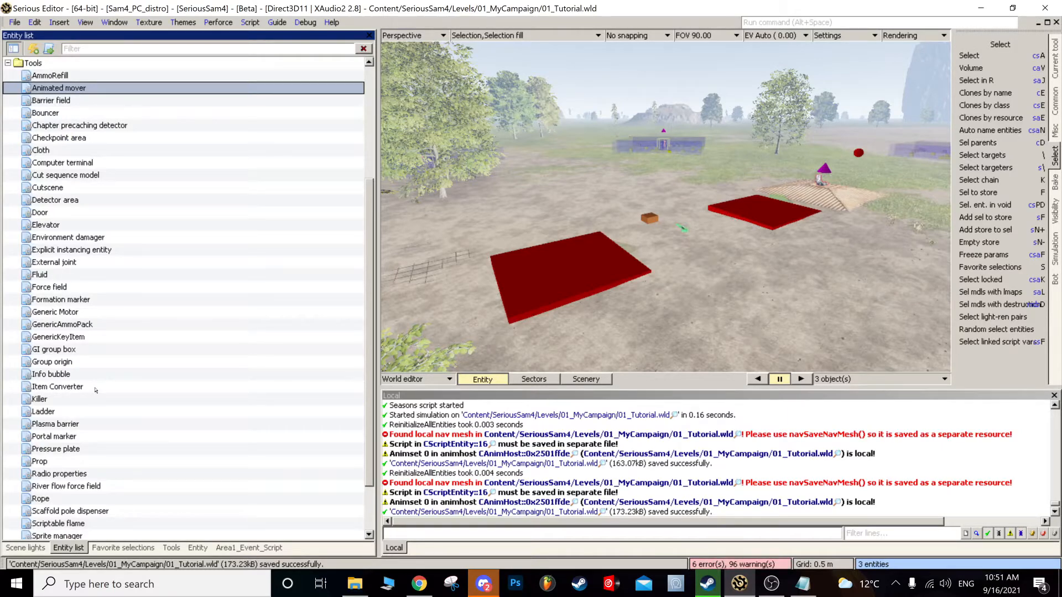
scroll(88, 359, "down", 2)
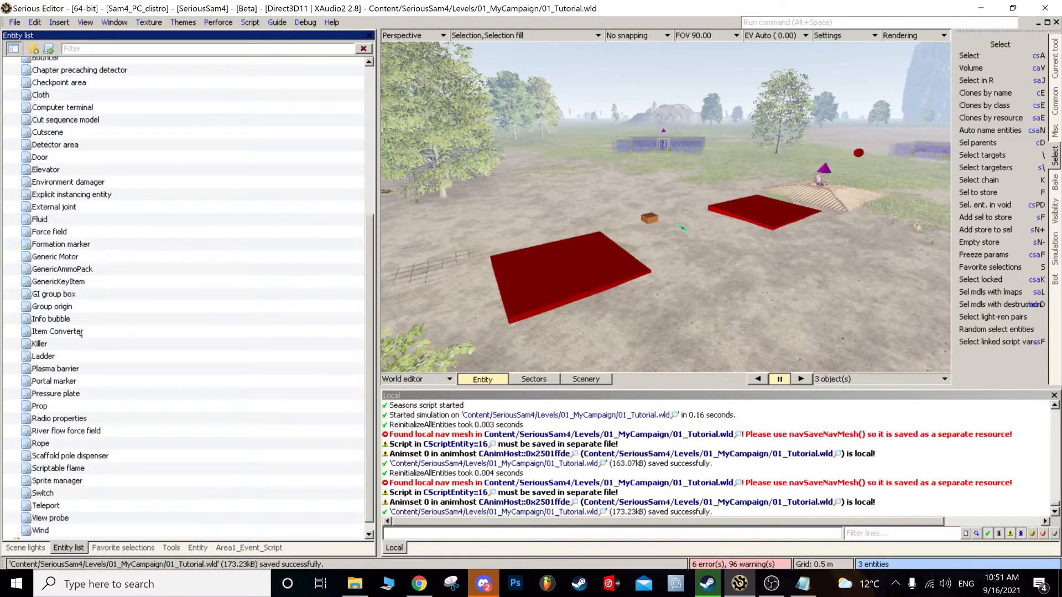
scroll(78, 334, "down", 1)
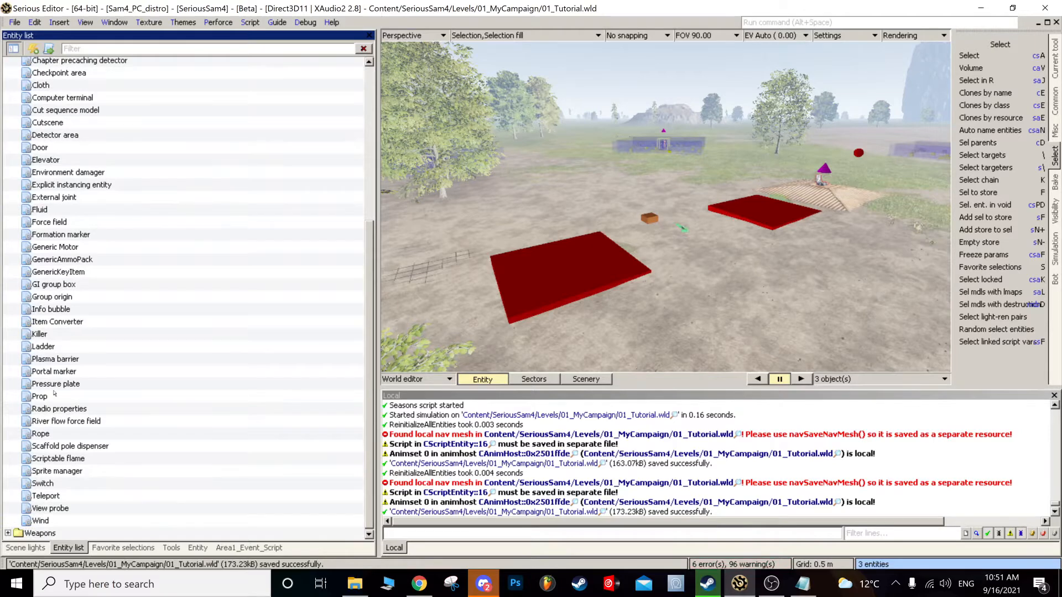
scroll(54, 393, "up", 7)
scroll(37, 162, "up", 2)
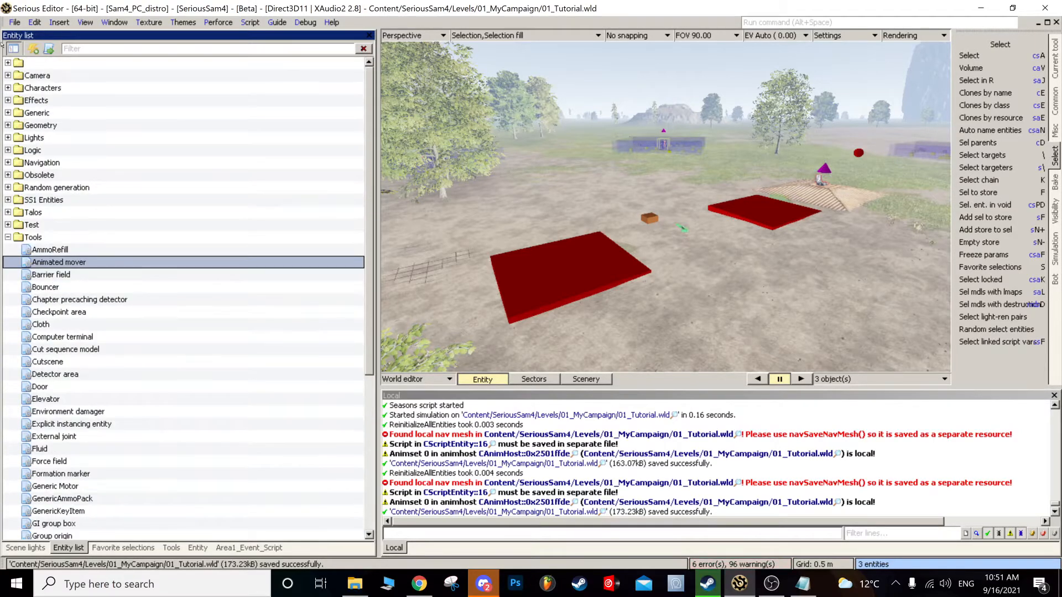
left_click(8, 101)
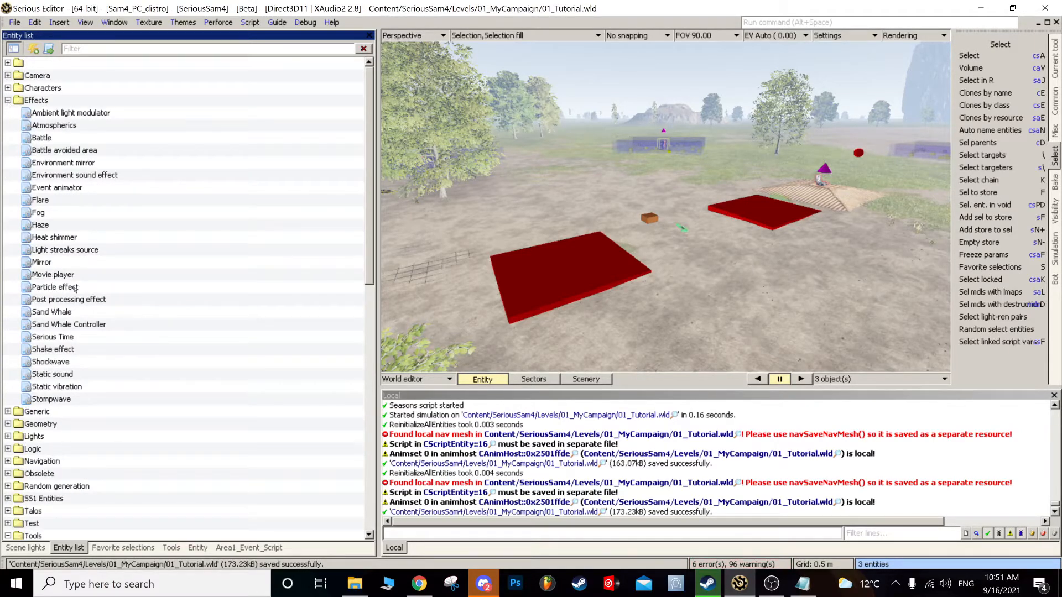
left_click(56, 287)
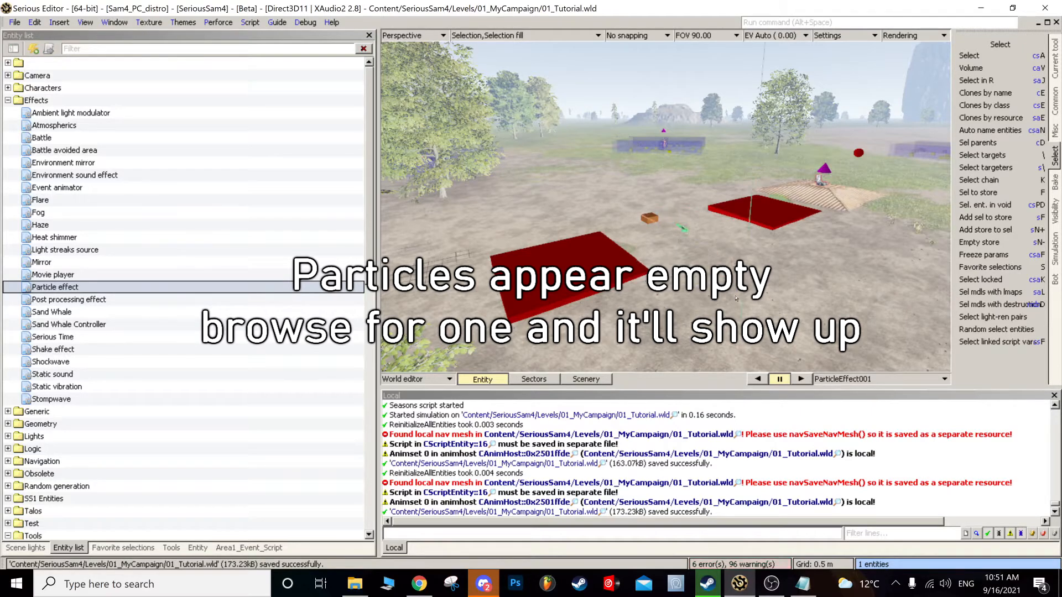
left_click(679, 227)
mouse_move(667, 242)
right_mouse_down()
mouse_move(670, 299)
mouse_move(676, 271)
mouse_move(688, 282)
mouse_move(670, 247)
right_mouse_up()
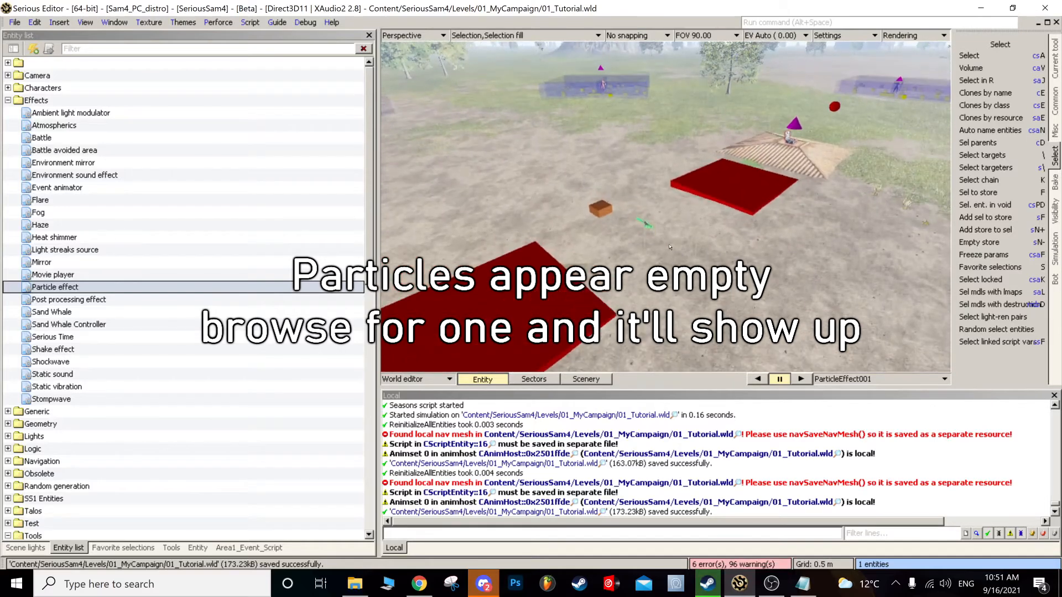
- Search the effect files for "portal" and assign CoopPortal.pfx as the particle entity's effect
left_click(198, 547)
left_click(368, 82)
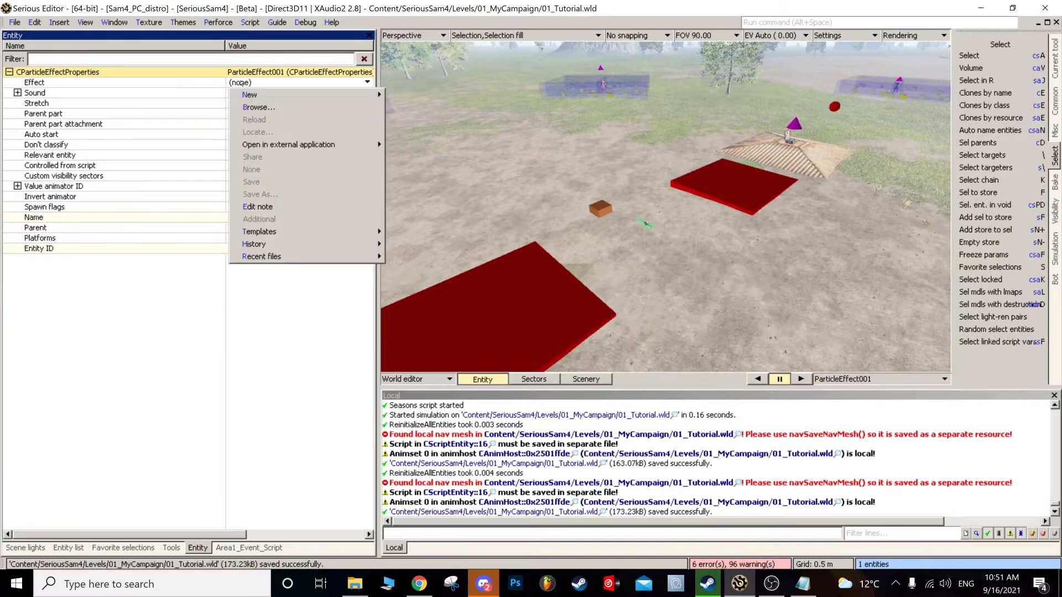
left_click(254, 105)
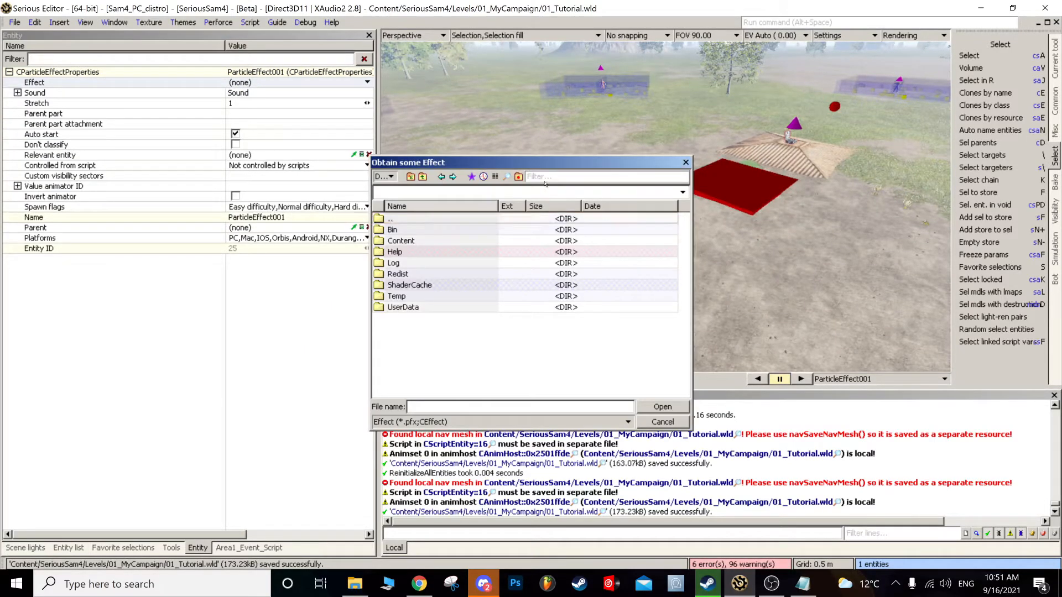
type("portal")
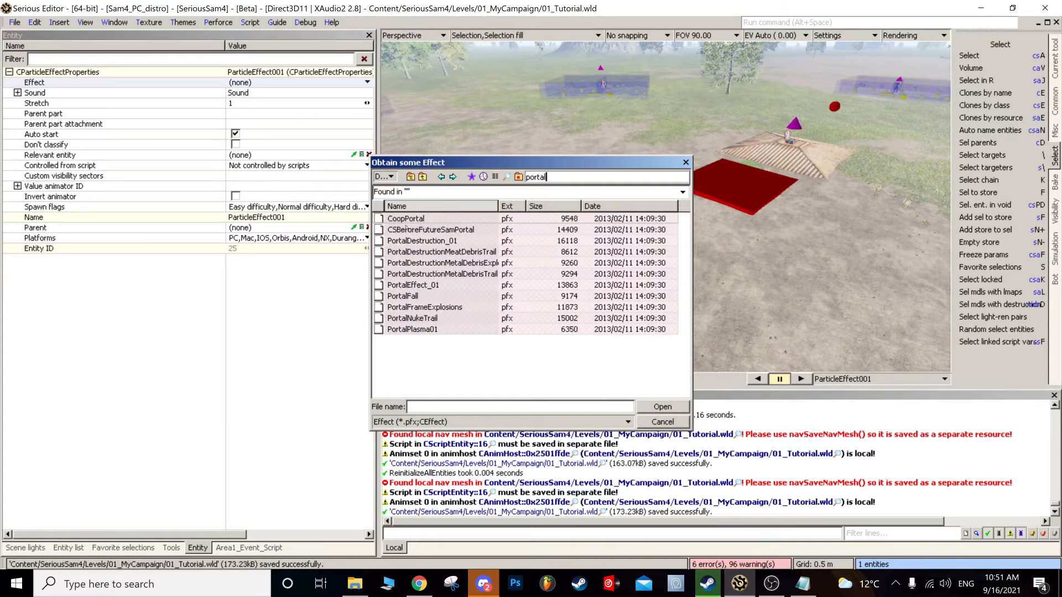
double_click(406, 221)
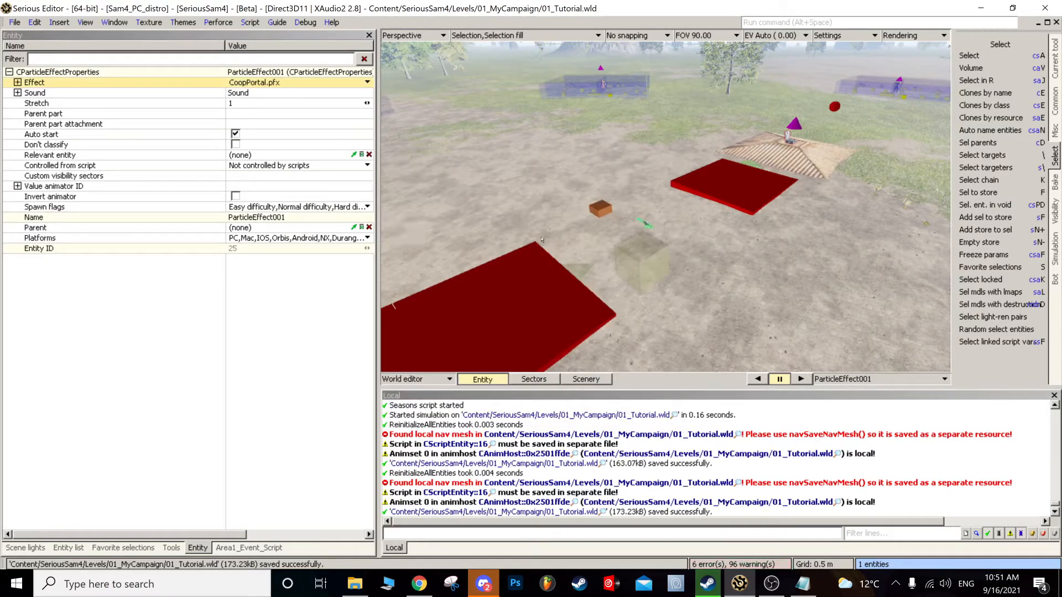
- Run the editor simulation to preview the particle effect between the red slabs
scroll(541, 238, "down", 5)
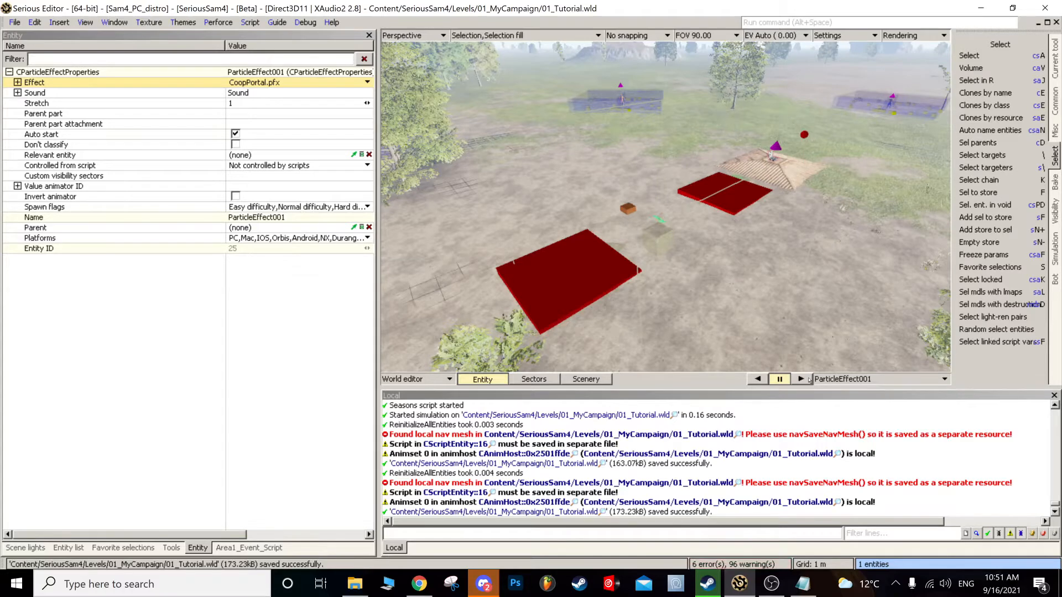
middle_click_drag(666, 238, 678, 190)
scroll(666, 222, "up", 5)
scroll(689, 222, "down", 2)
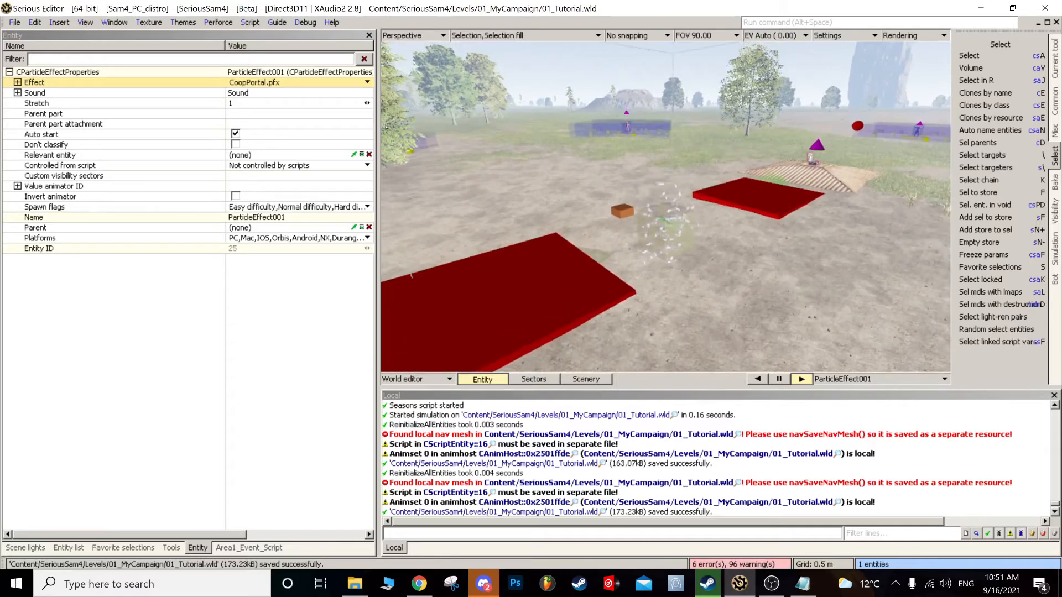
- Set the particle effect to be controlled by Game scripting and name it Area1_End_Portal_Effect
left_click(325, 165)
left_click(265, 197)
left_click_drag(285, 217, 239, 217)
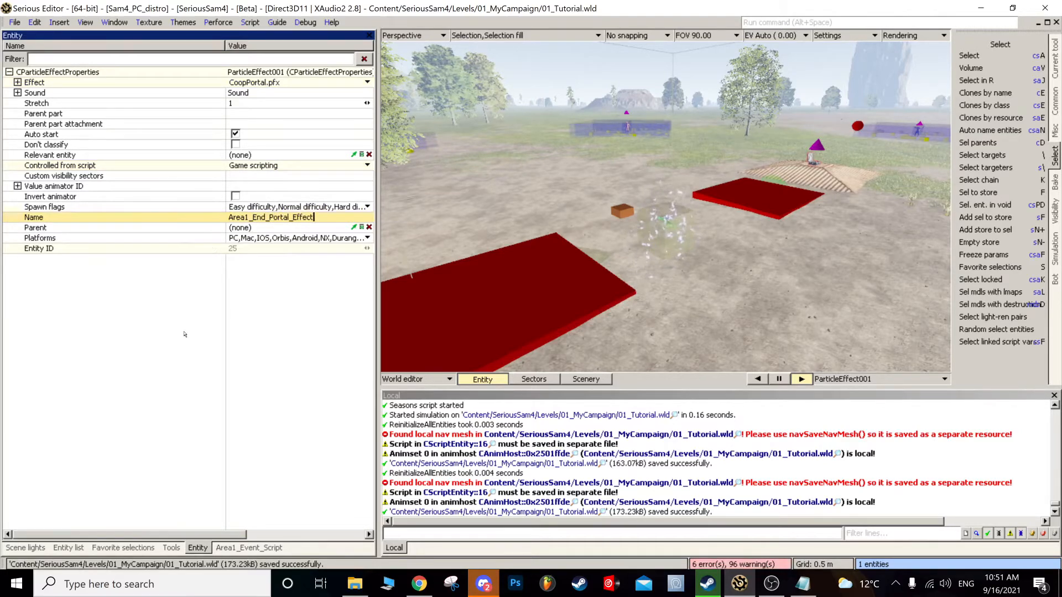
- Set the Stretch of Area1_End_Portal_Effect to 12
left_click(240, 104)
type("2")
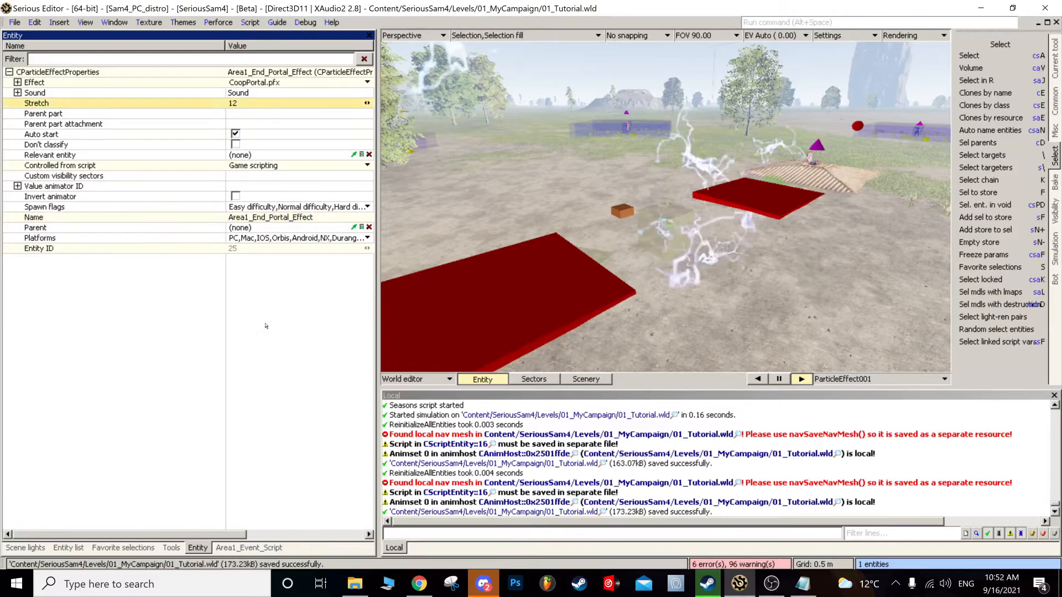
- Move the portal effect onto the open grass beyond the tiled roof, between the enemy spawners
scroll(666, 207, "down", 6)
middle_click_drag(666, 207, 689, 235)
left_click(691, 235)
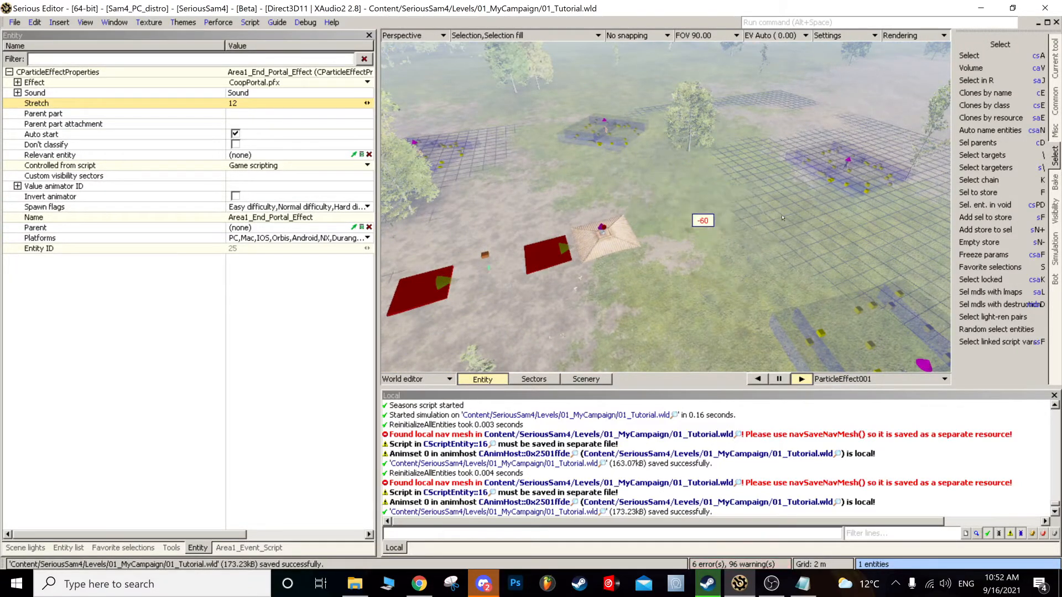
mouse_move(812, 233)
middle_mouse_down()
mouse_move(786, 177)
mouse_move(796, 221)
middle_mouse_up()
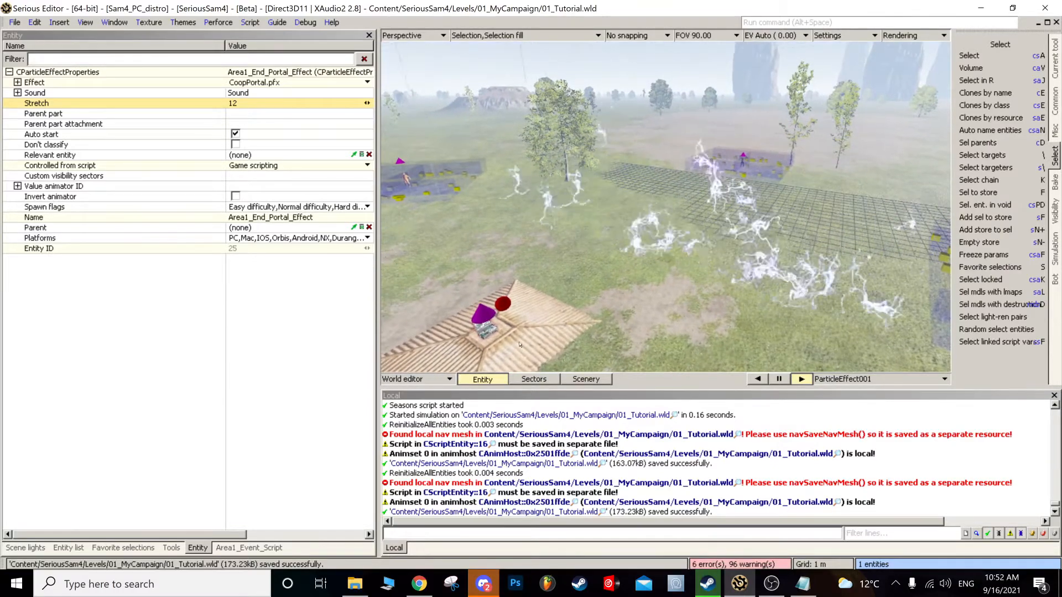
left_click(238, 548)
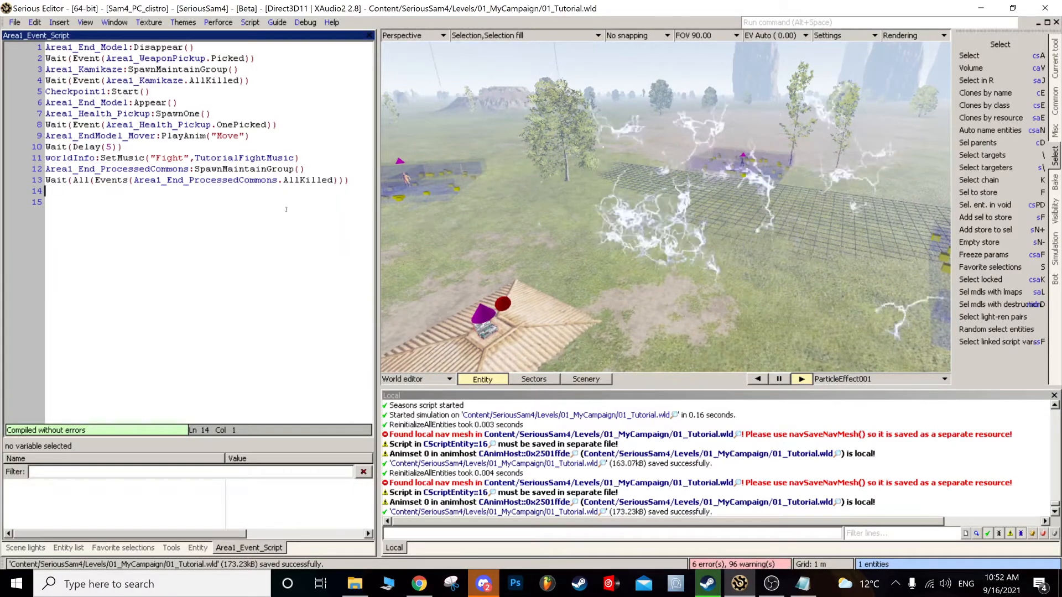
mouse_move(183, 181)
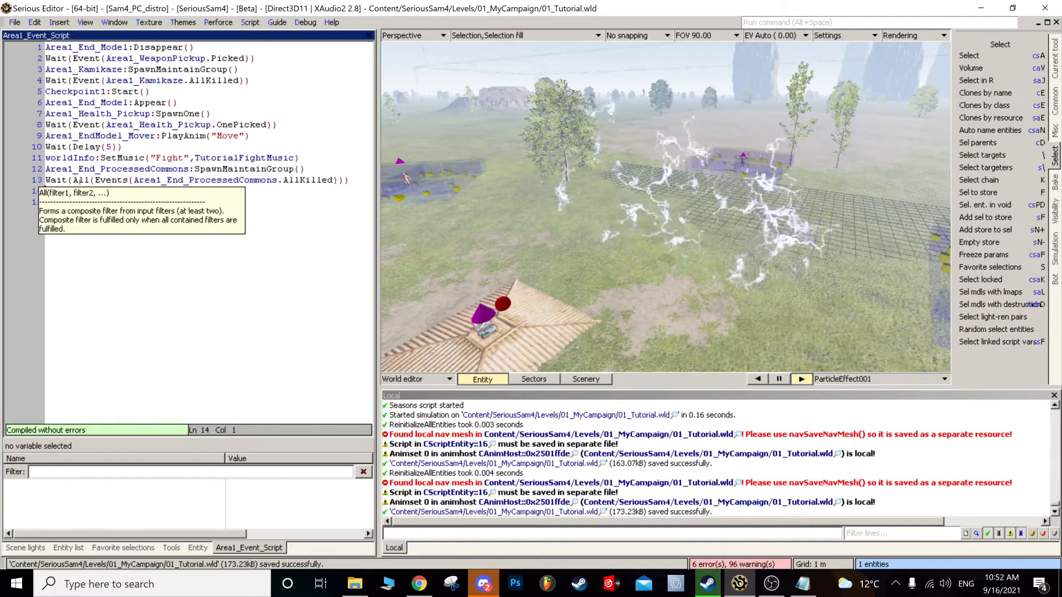
scroll(550, 245, "down", 2)
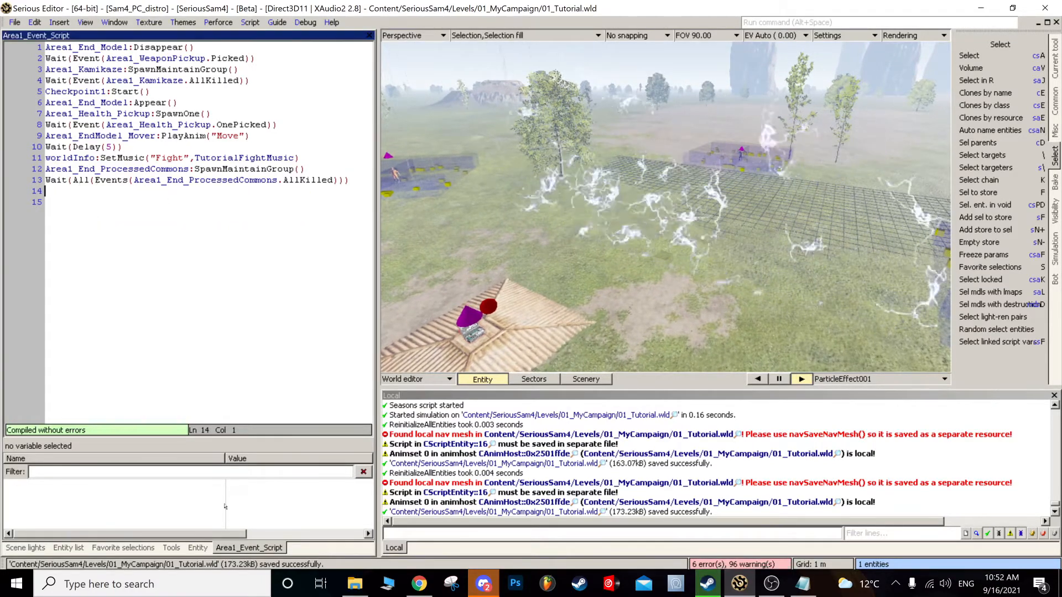
- Search the effect files for "portal" and replace the portal entity's effect with PortalPlasma01.pfx
left_click(198, 547)
left_click(254, 83)
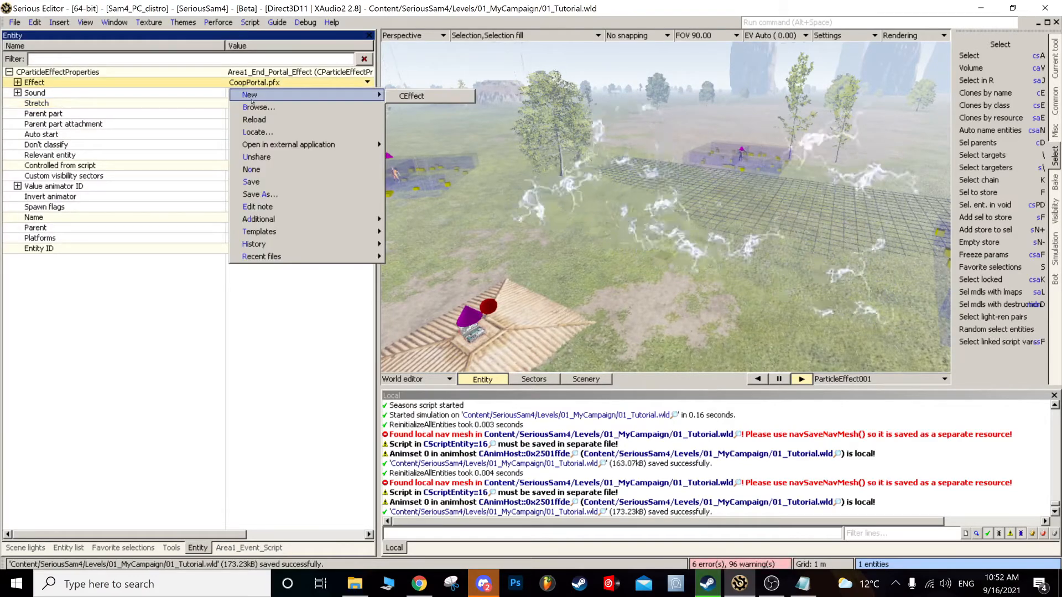
left_click(249, 109)
type("portal")
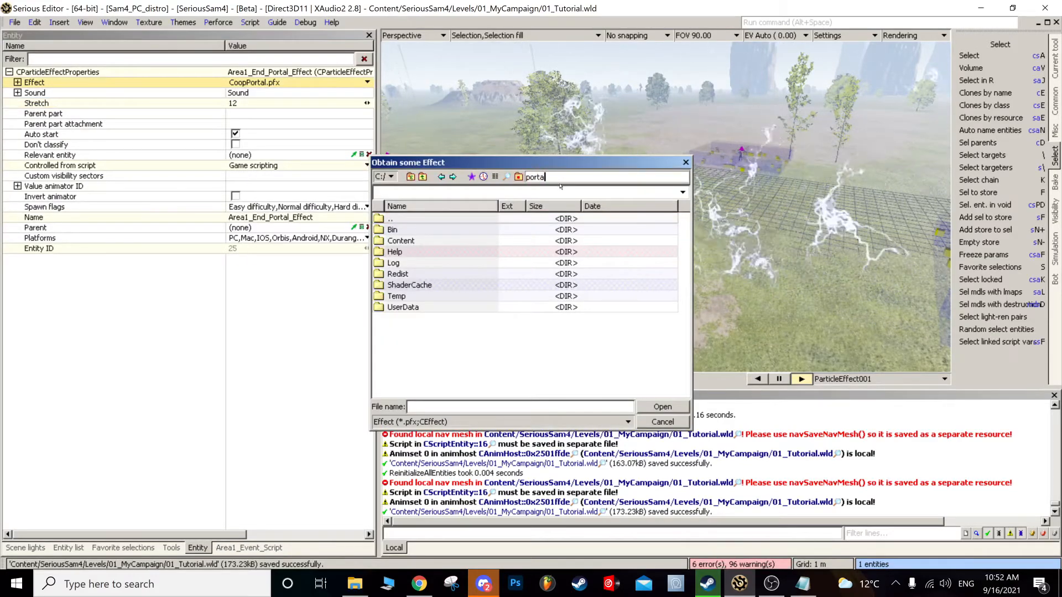
left_click(433, 241)
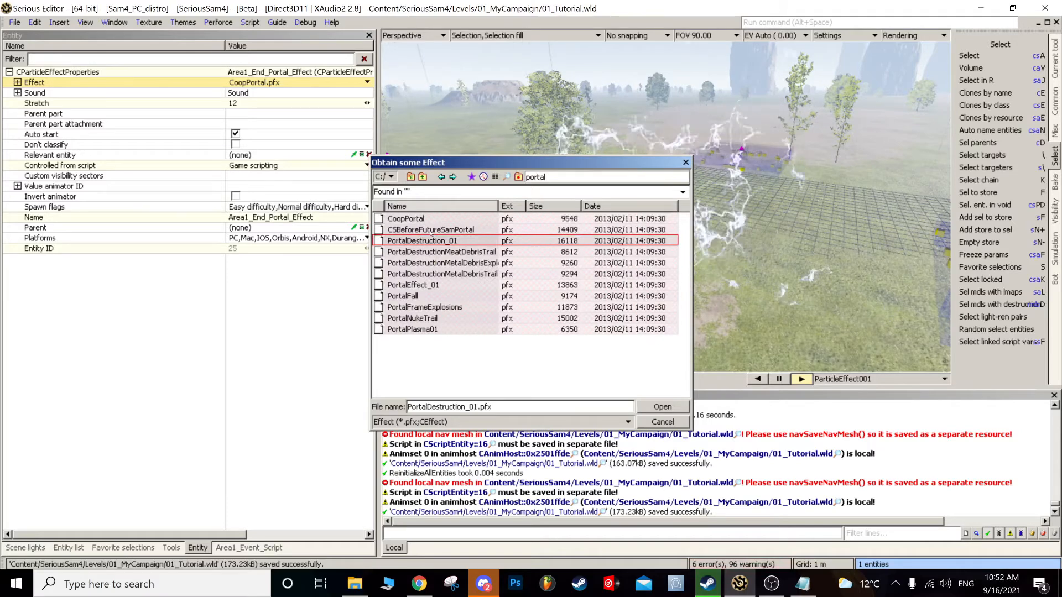
left_click(431, 233)
double_click(431, 329)
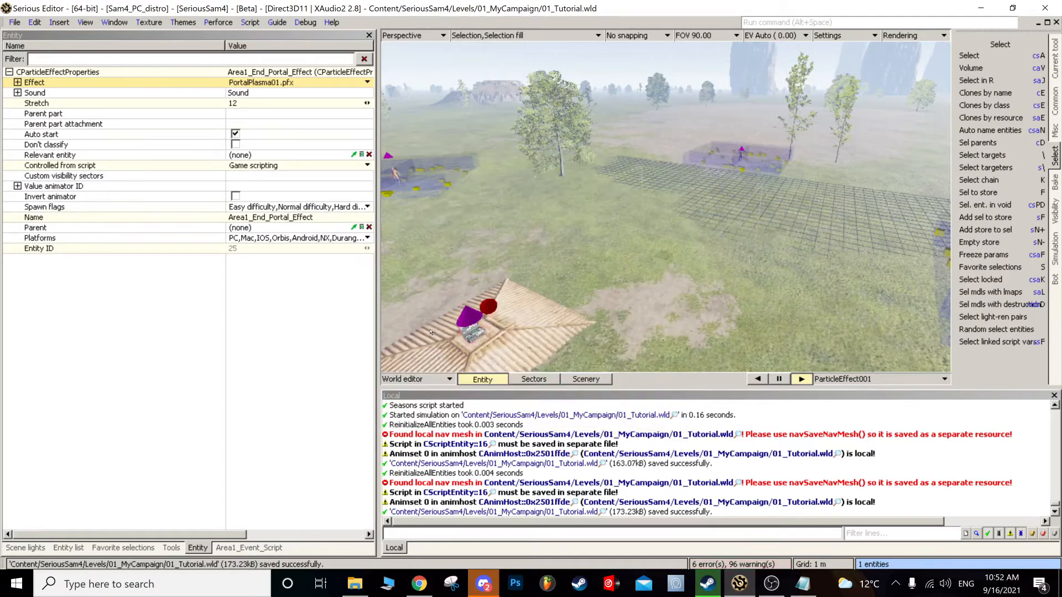
- Search the effect files for "portal" and assign PortalEffect_01.pfx to Area1_End_Portal_Effect
left_click(367, 82)
left_click(255, 107)
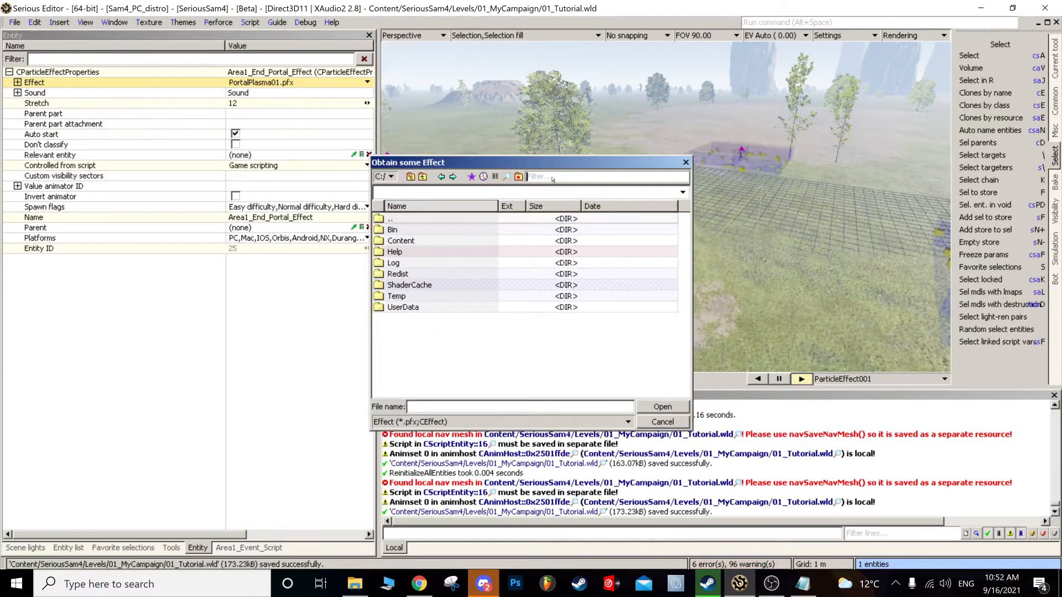
type("portal")
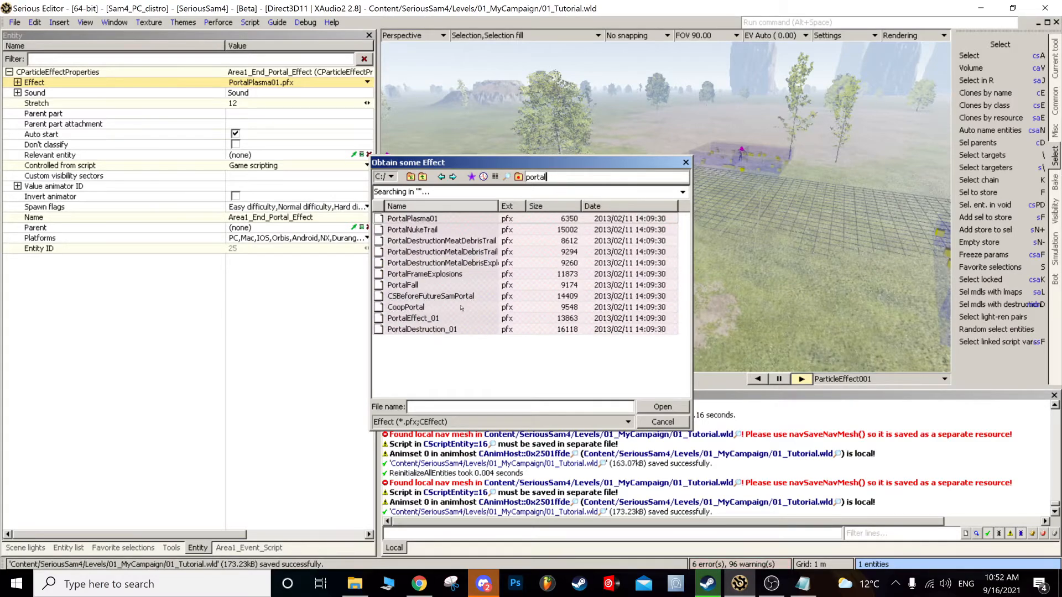
double_click(414, 284)
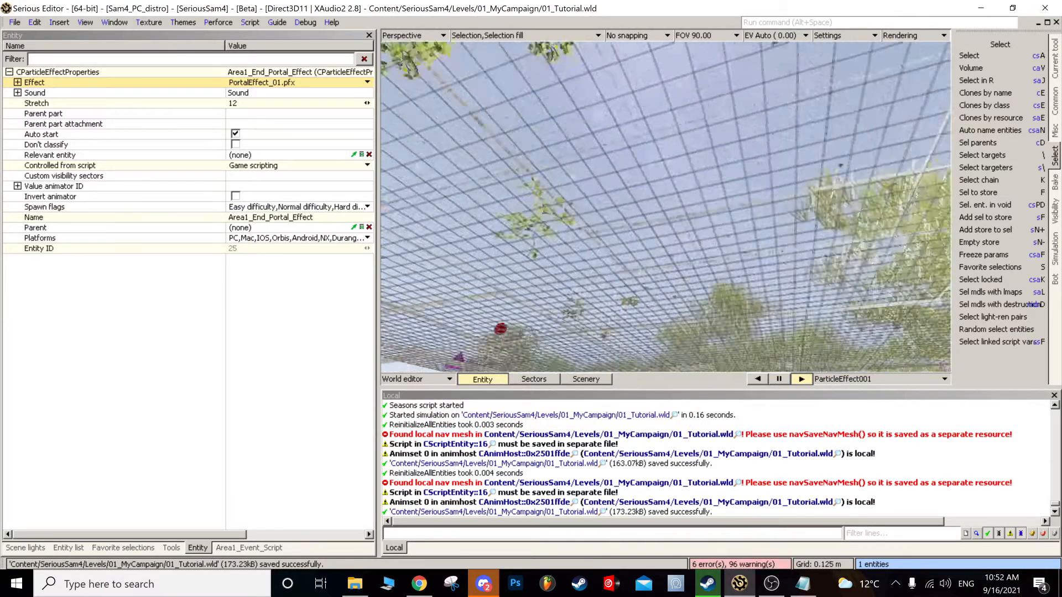
- Set the Stretch of Area1_End_Portal_Effect to 3
left_click(244, 103)
key("BackSpace")
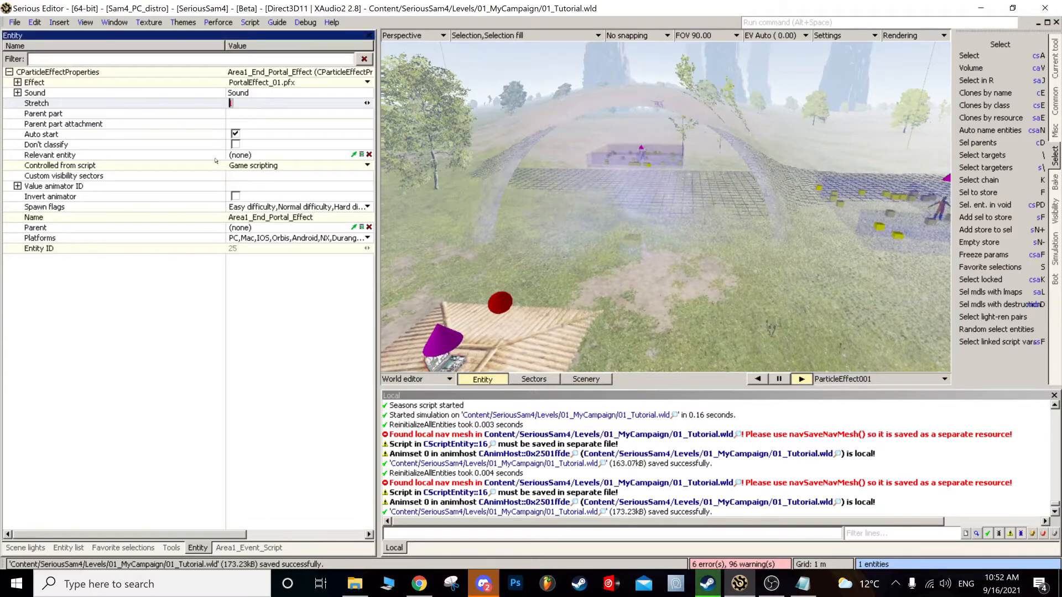
key("BackSpace")
type("3")
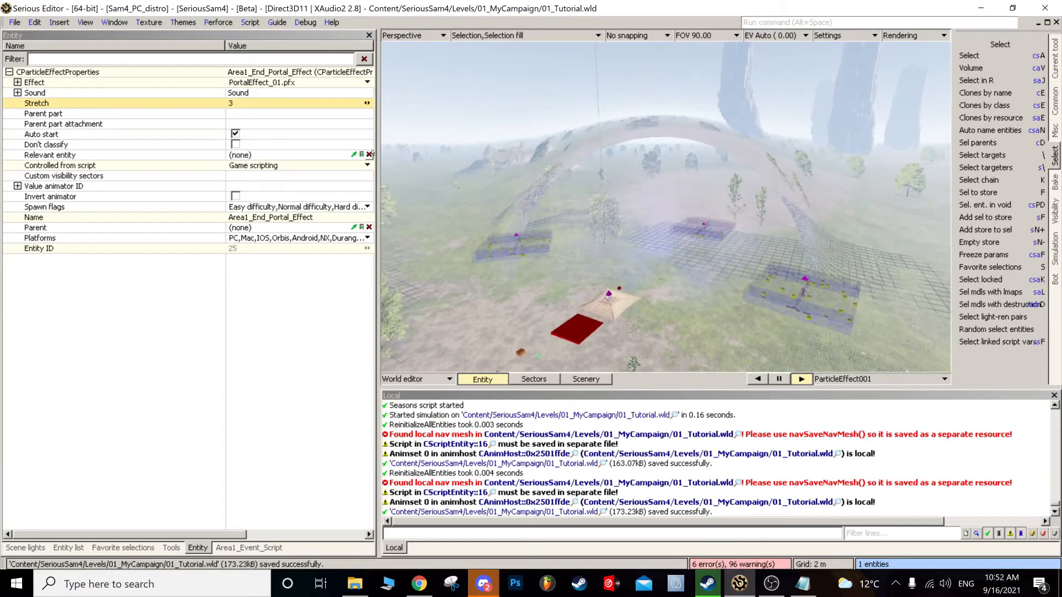
- Turn off Auto start for Area1_End_Portal_Effect and add Area1_End_Portal_Effect:Start() as line 14 of Area1_Event_Script
left_click(138, 135)
left_click(235, 134)
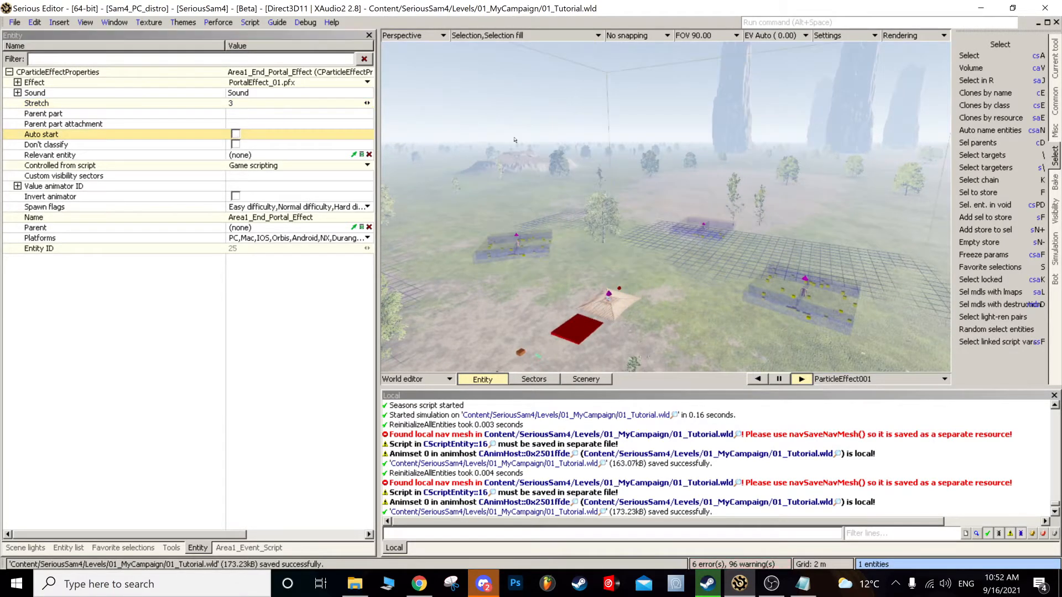
left_click(273, 549)
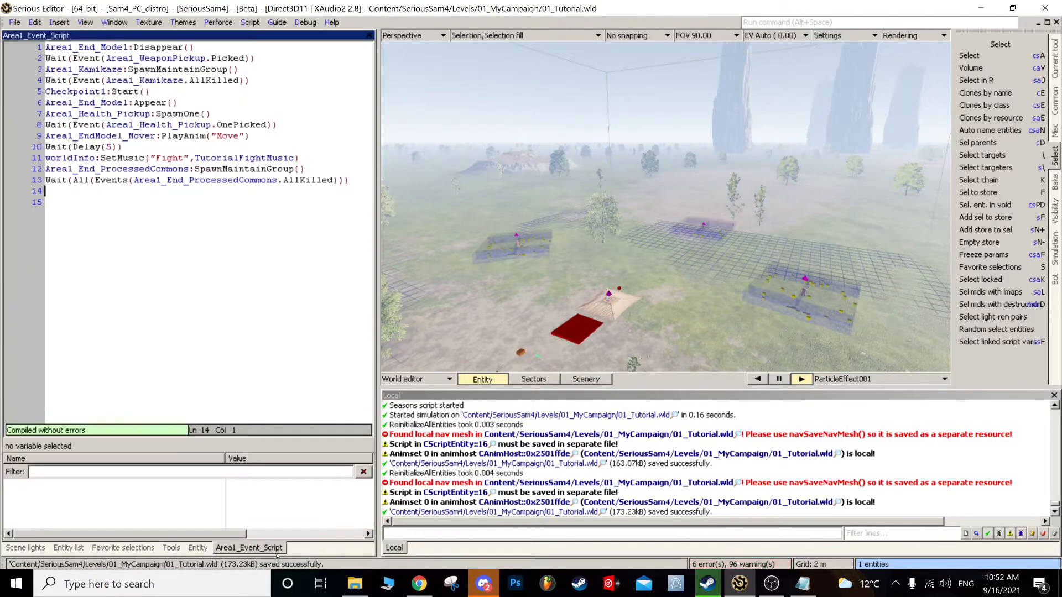
left_click(452, 217)
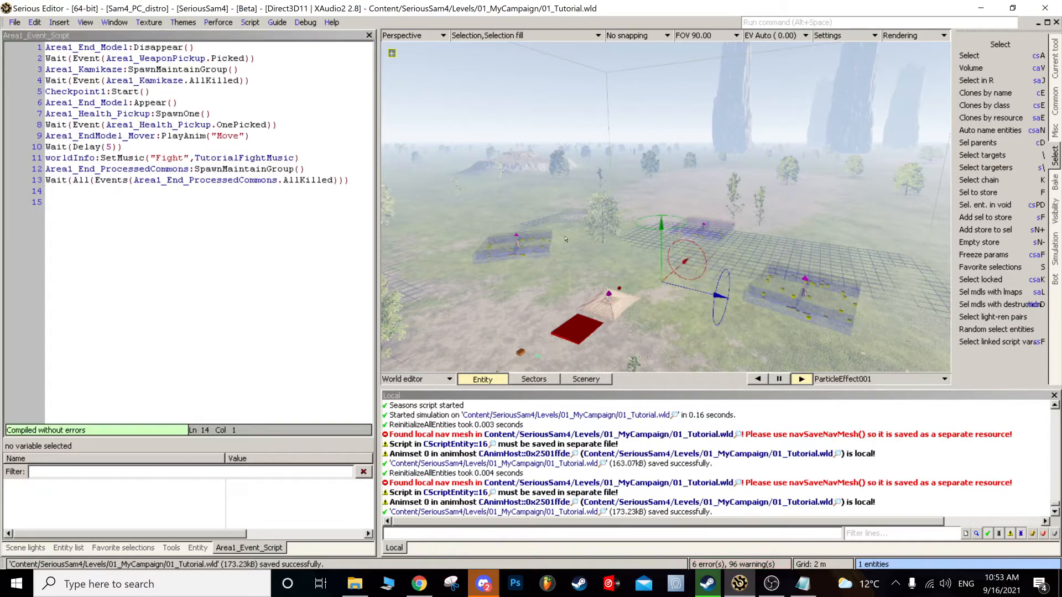
left_click(157, 233)
type("Area1_End_Portal_Effect")
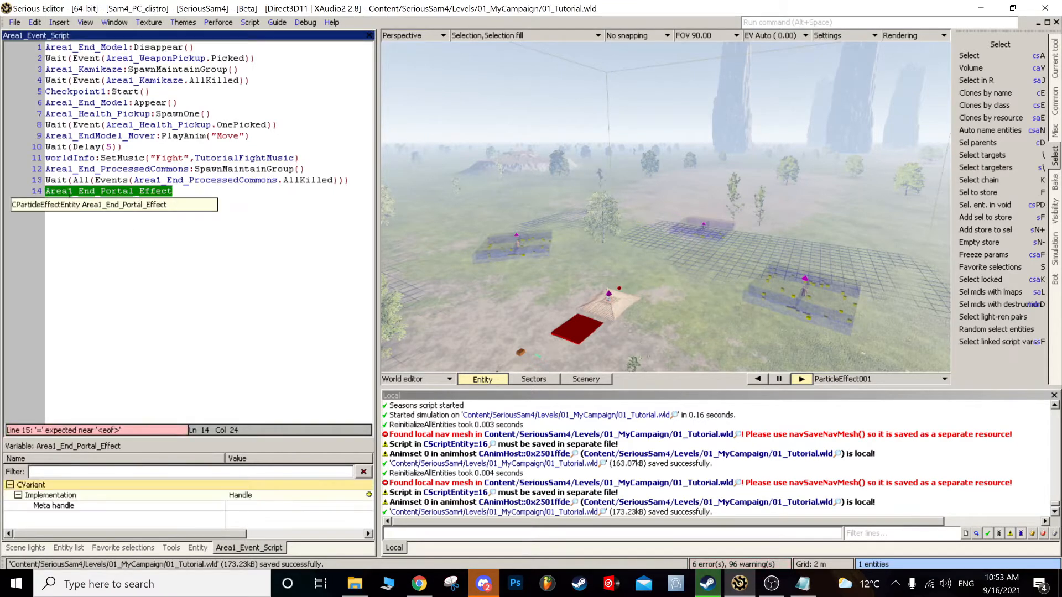
type(":St")
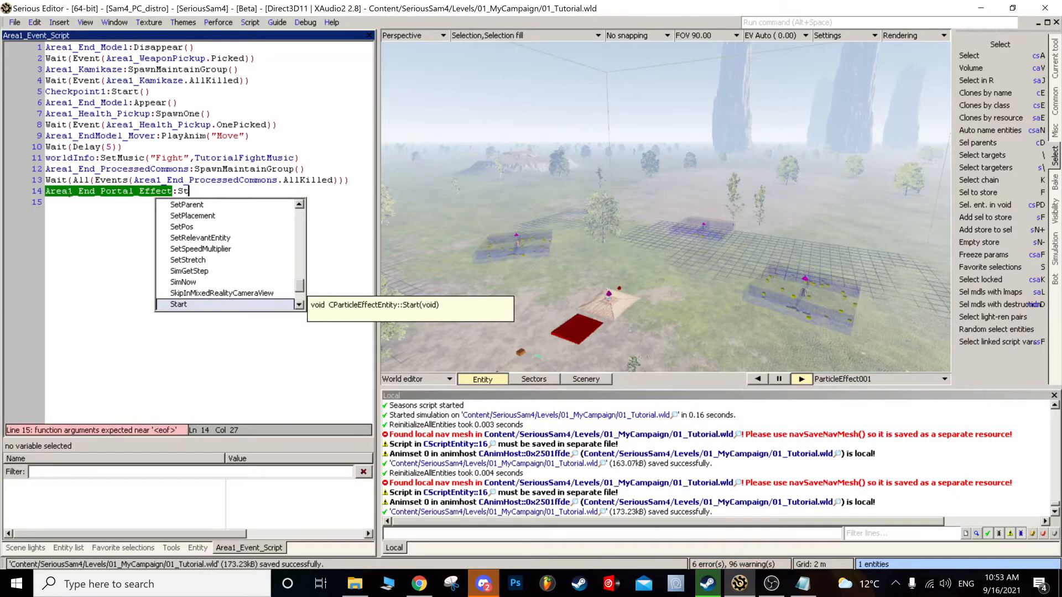
type("art()")
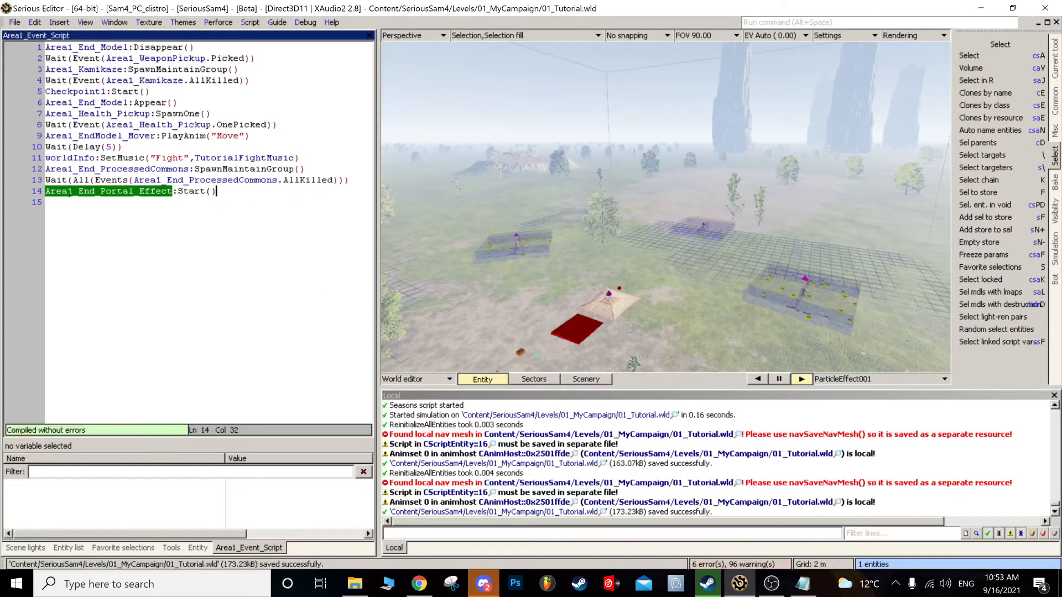
- Start a playtest of the tutorial level and walk forward to pick up the rifle
middle_click_drag(692, 277, 620, 262)
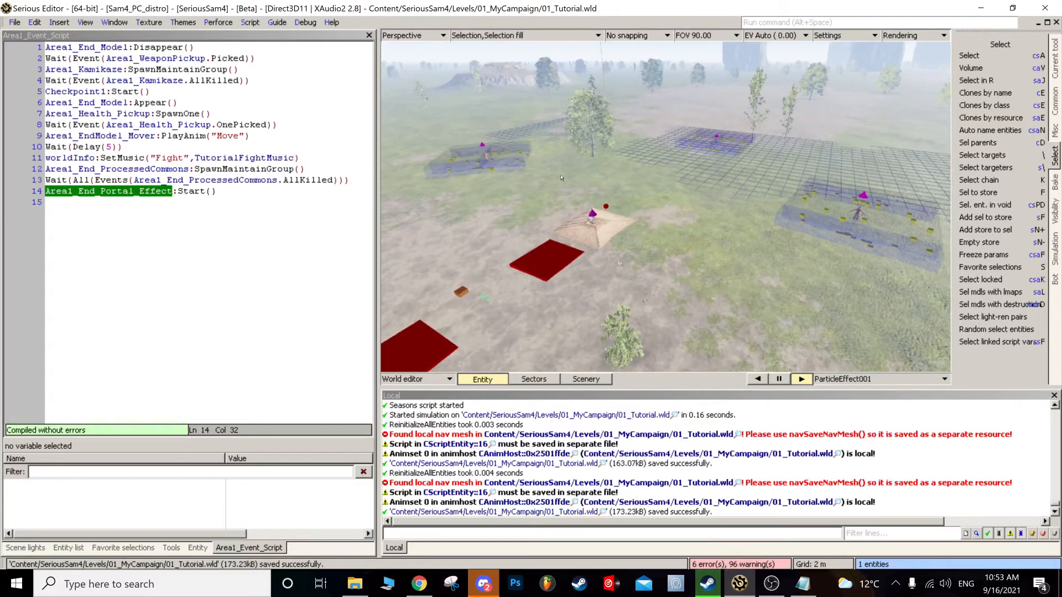
left_click(314, 175)
middle_click_drag(609, 221, 565, 246)
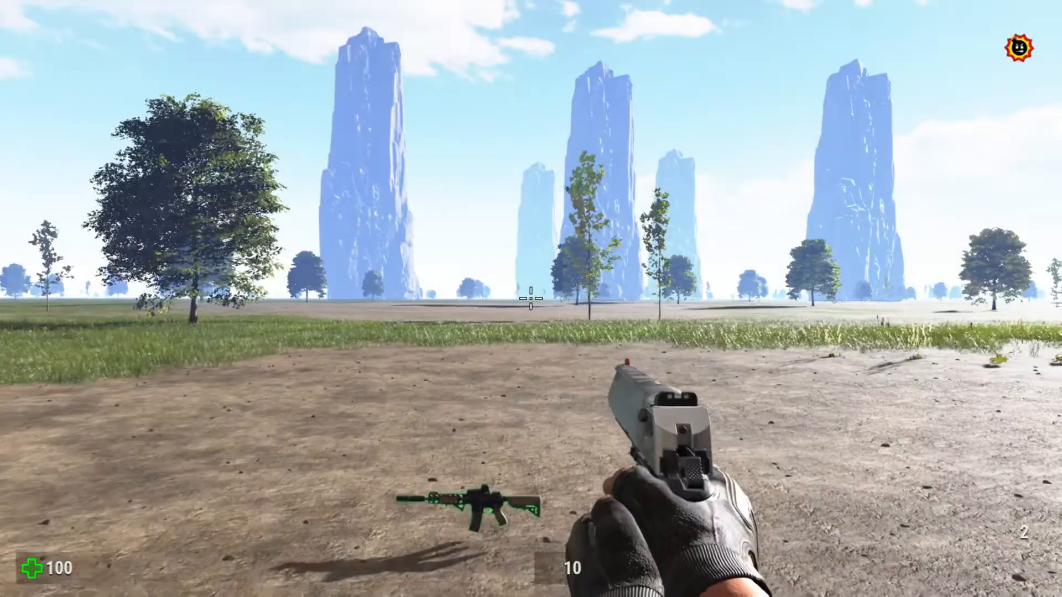
key("w")
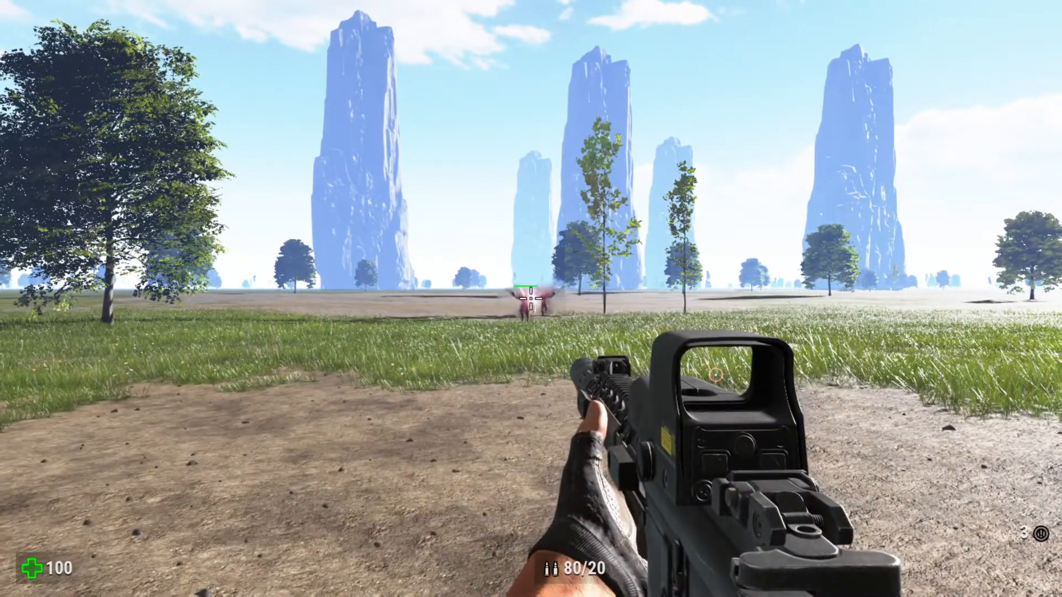
- Shoot all the charging Kamikaze enemies with the rifle to test the first wave
left_click(531, 299)
key("a")
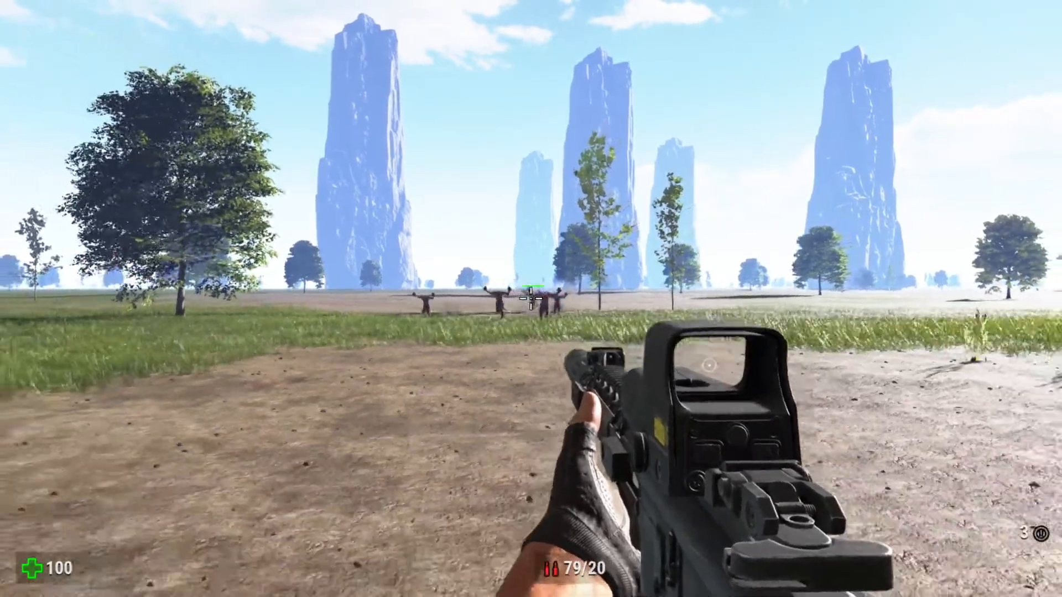
left_click(531, 298)
left_click_drag(531, 298, 531, 299)
left_click(531, 299)
left_click(531, 299)
left_click(531, 299)
left_click(531, 299)
left_click(531, 298)
left_click(531, 298)
left_click(531, 299)
left_click(531, 298)
left_click(531, 299)
left_click(531, 298)
left_click(531, 299)
left_click(530, 299)
left_click(531, 298)
left_click(531, 299)
left_click(531, 299)
left_click(531, 298)
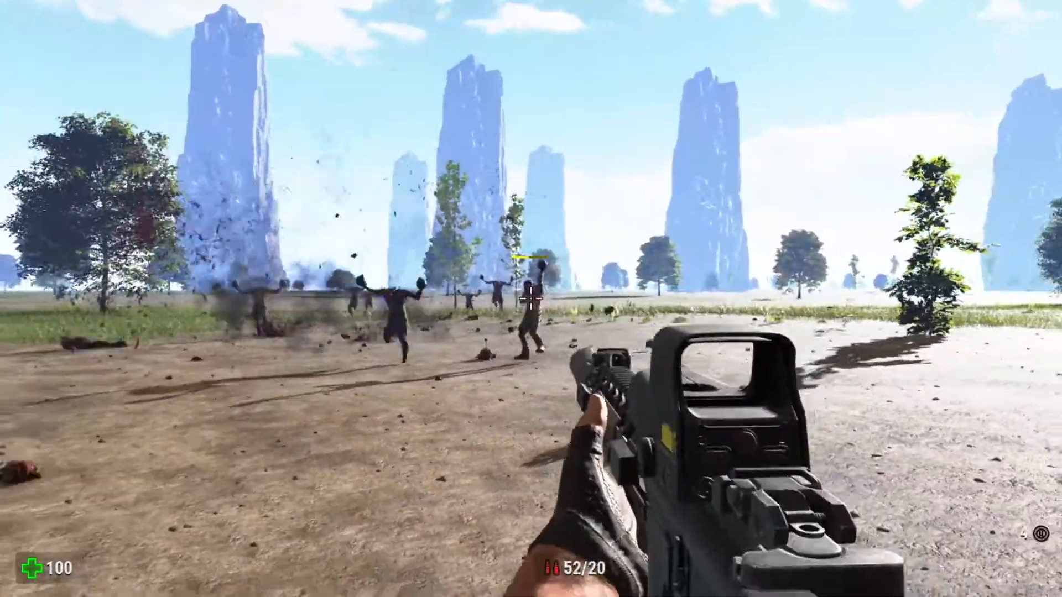
left_click(531, 299)
left_click(531, 298)
left_click(530, 298)
left_click(531, 299)
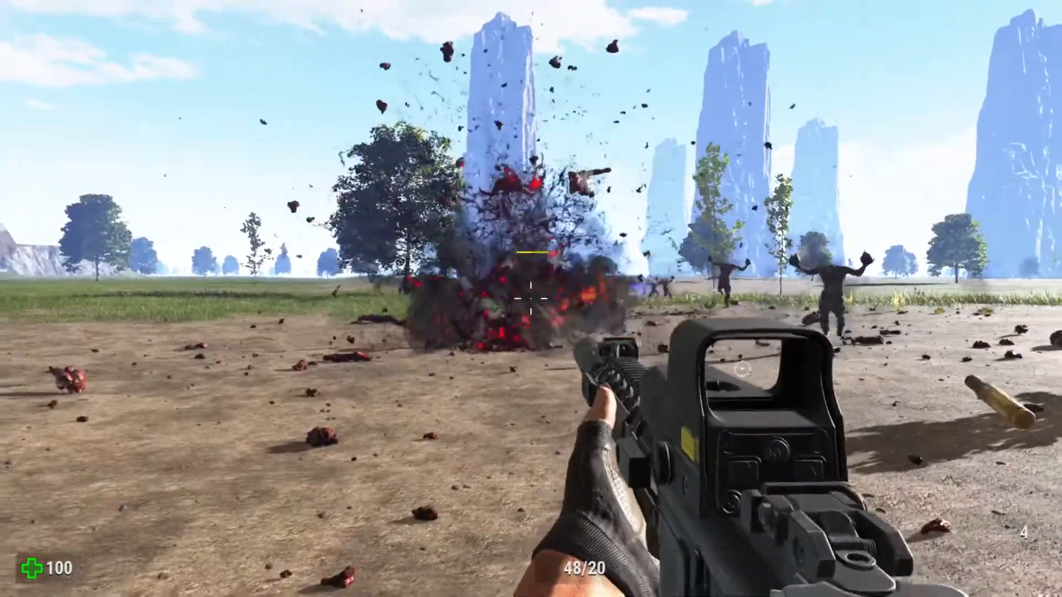
left_click(531, 299)
left_click(531, 299)
left_click(531, 299)
left_click(531, 298)
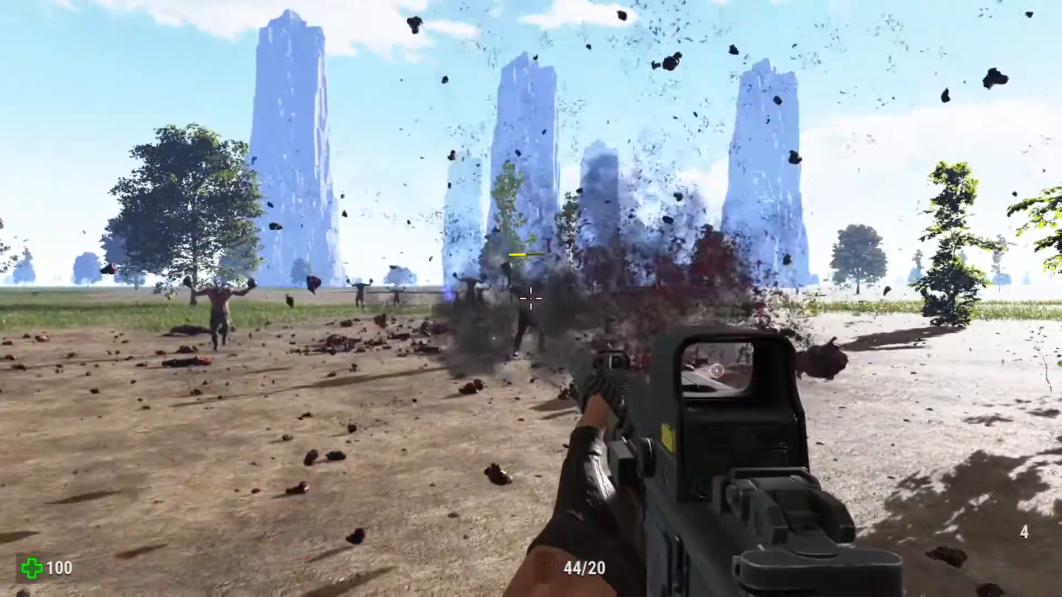
left_click(531, 298)
left_click(531, 299)
left_click(531, 299)
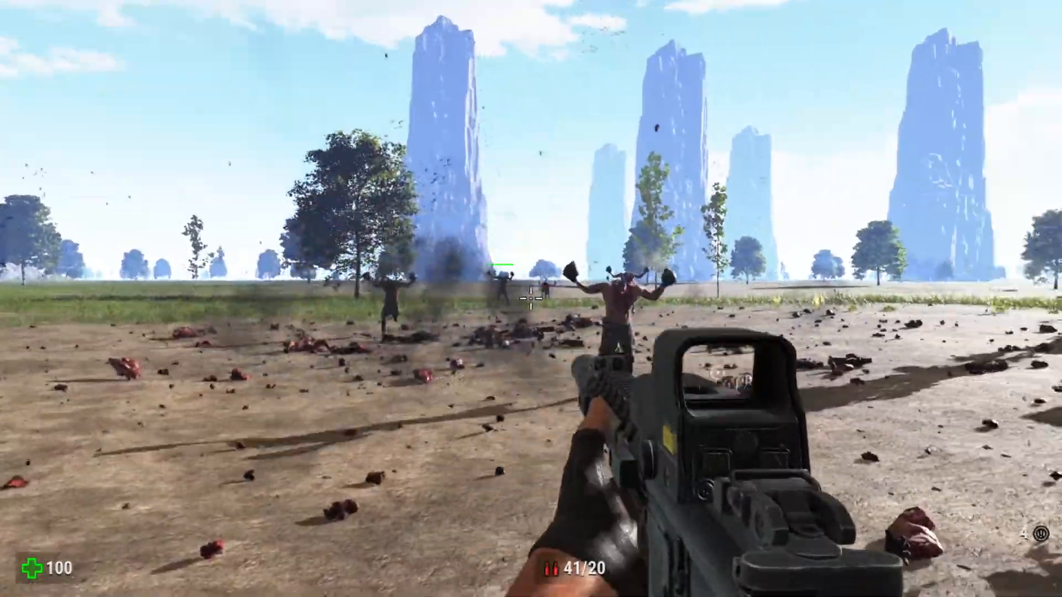
left_click(531, 299)
left_click(531, 299)
left_click(531, 298)
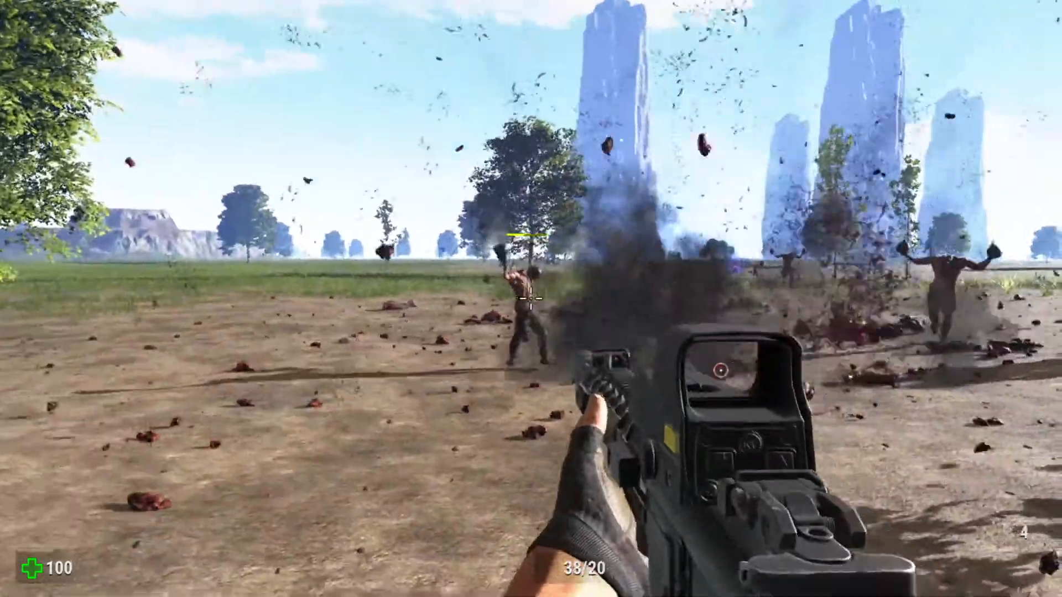
left_click(531, 299)
left_click(531, 298)
left_click(531, 299)
left_click(531, 299)
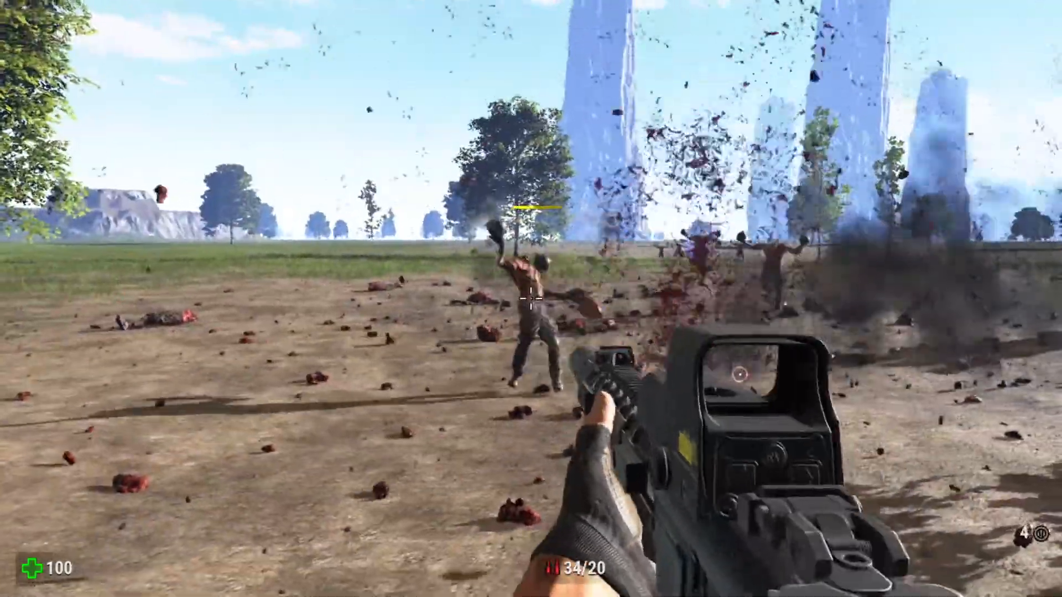
left_click(531, 299)
left_click(530, 299)
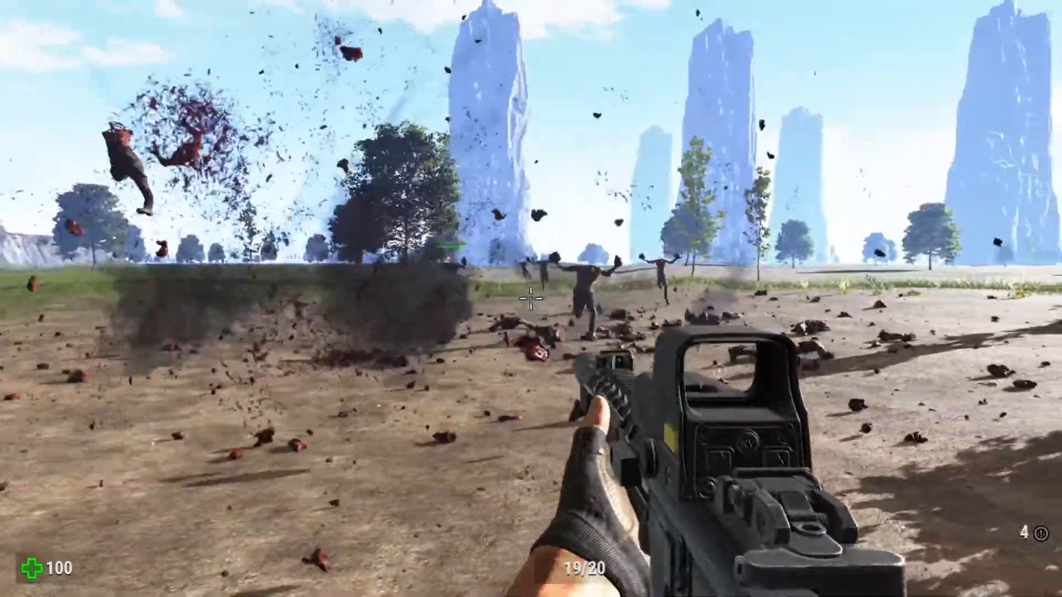
left_click(531, 298)
left_click(531, 298)
left_click(531, 299)
left_click(531, 299)
left_click(531, 299)
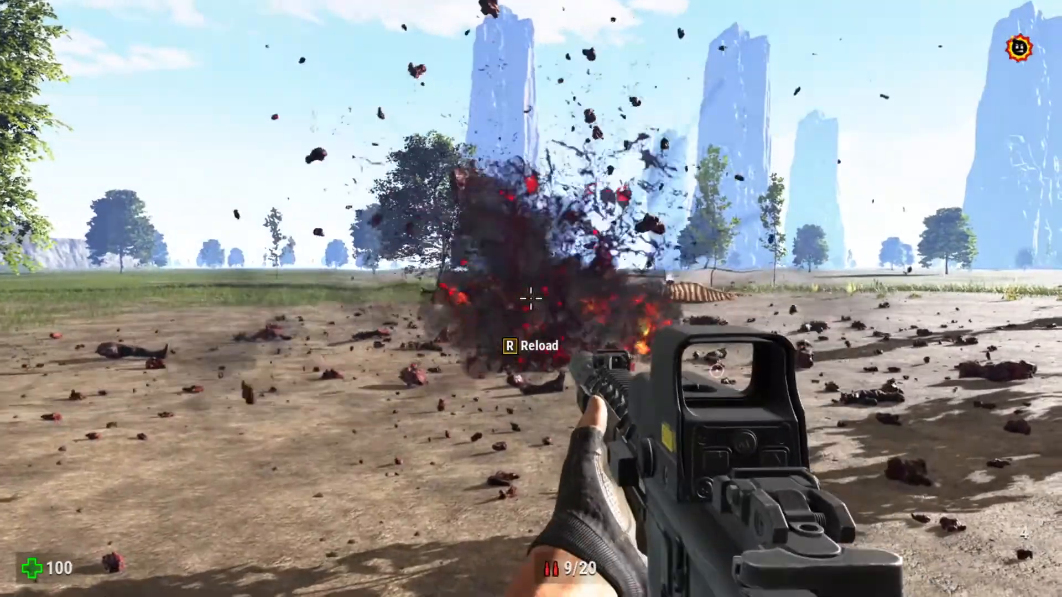
- Walk to the tiled roof and collect the health pickup to trigger the final Processed Common wave
key("w")
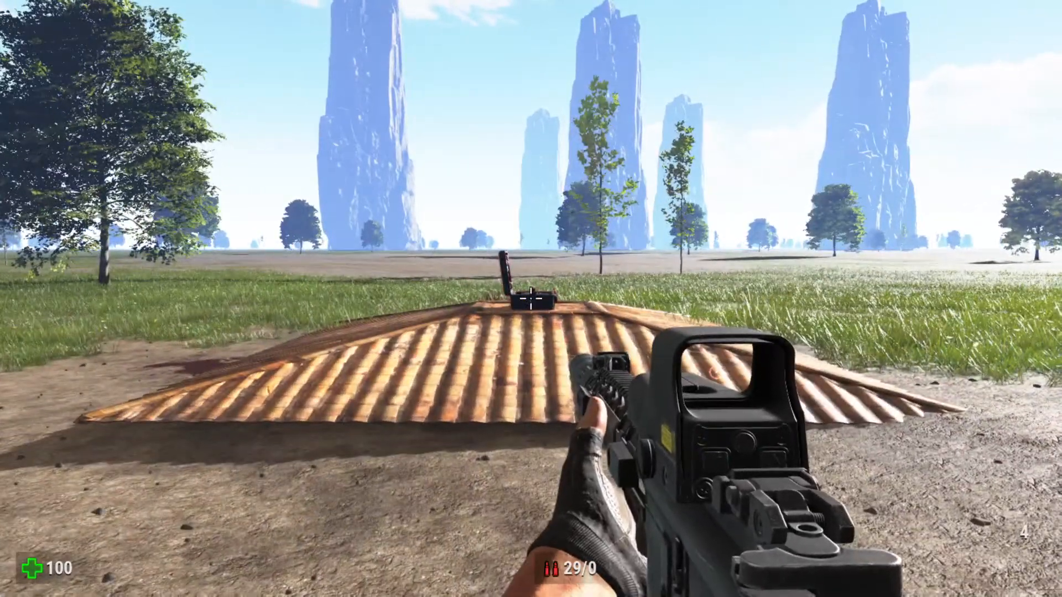
key("w")
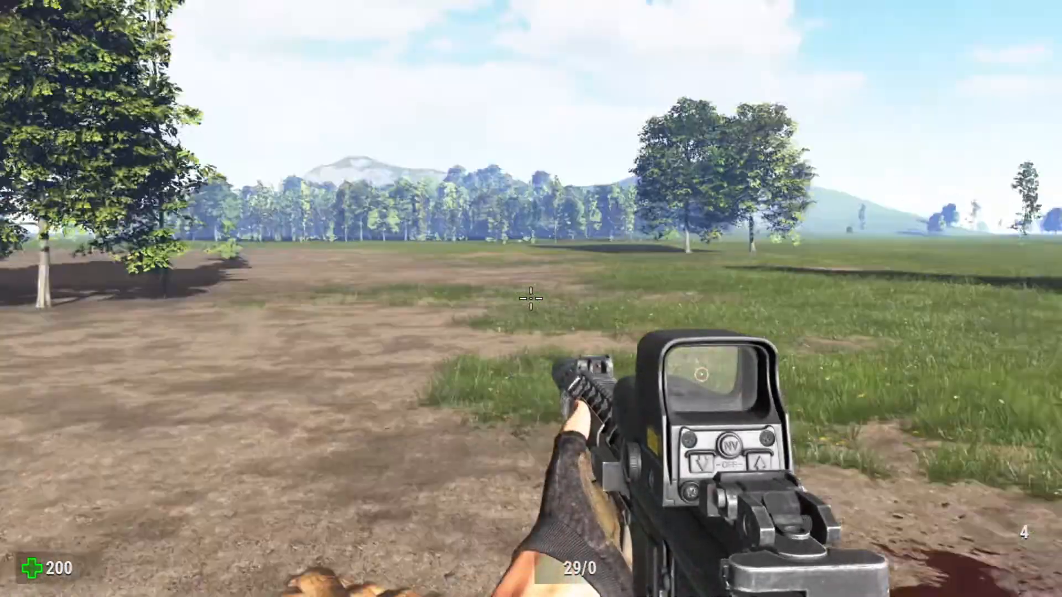
key("w")
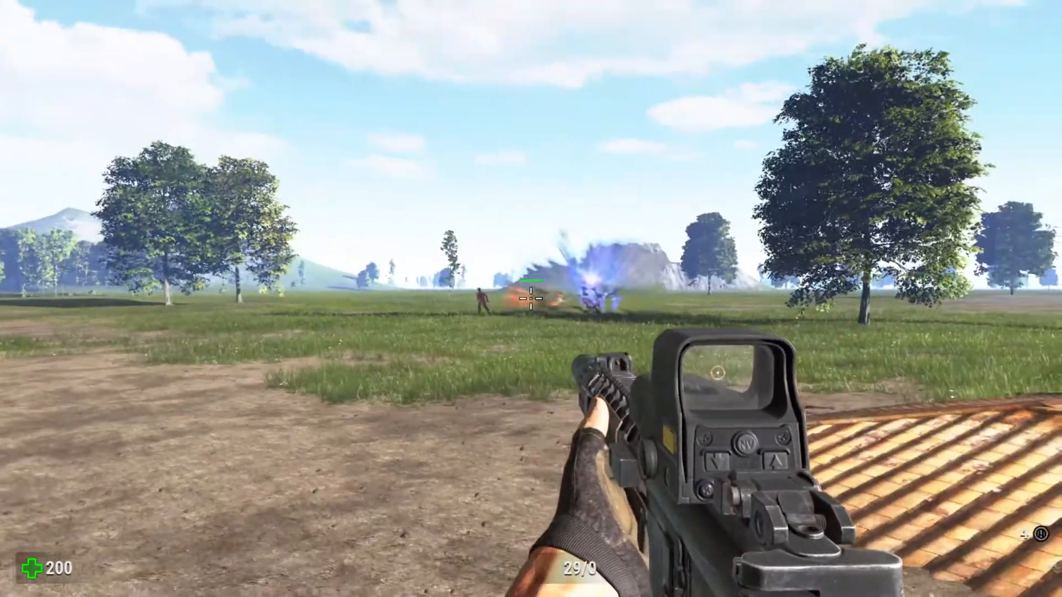
- Inspect the spawning Processed Commons, switch to the pistol and shoot at them while backing away across the grass
right_click(531, 299)
right_click(531, 299)
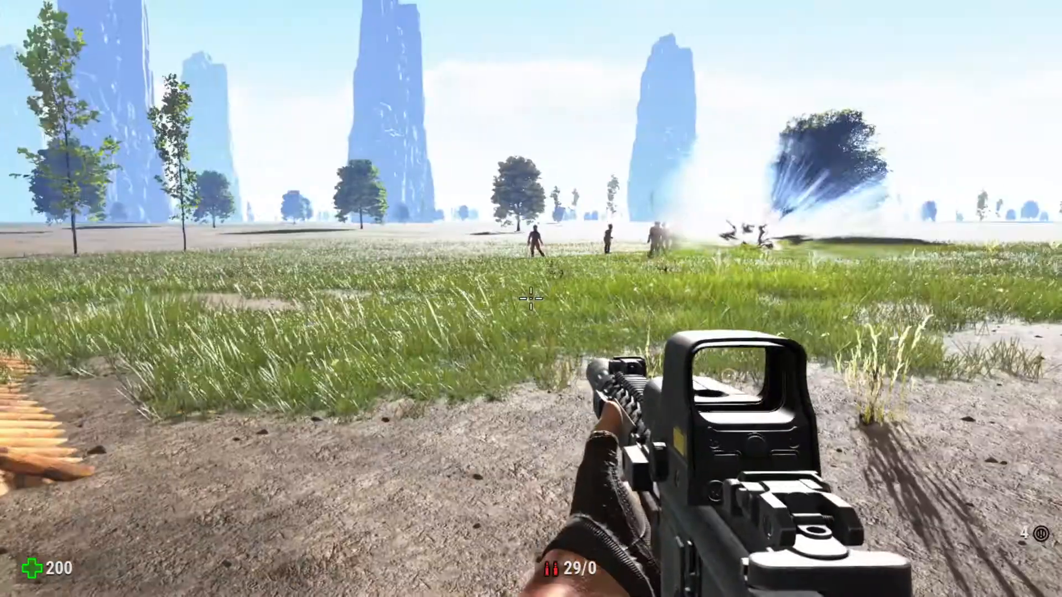
key("2")
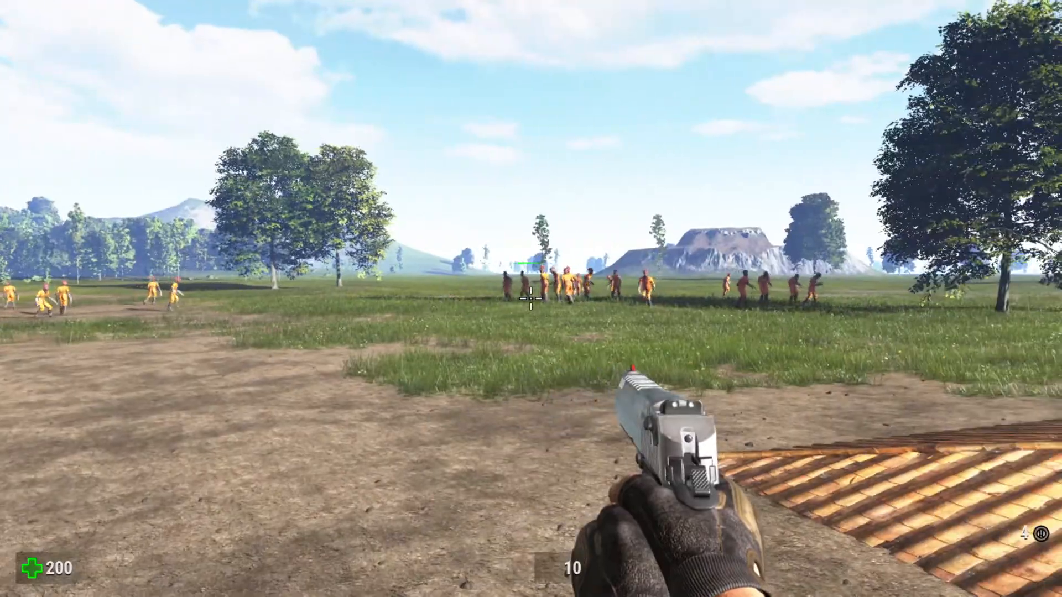
left_click(530, 299)
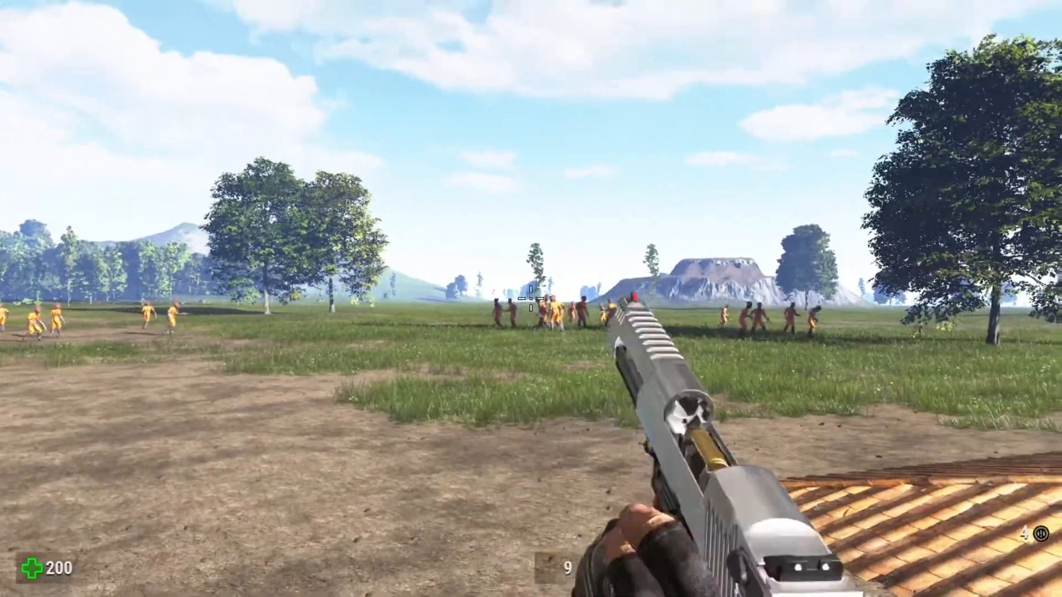
left_click(531, 299)
key("s")
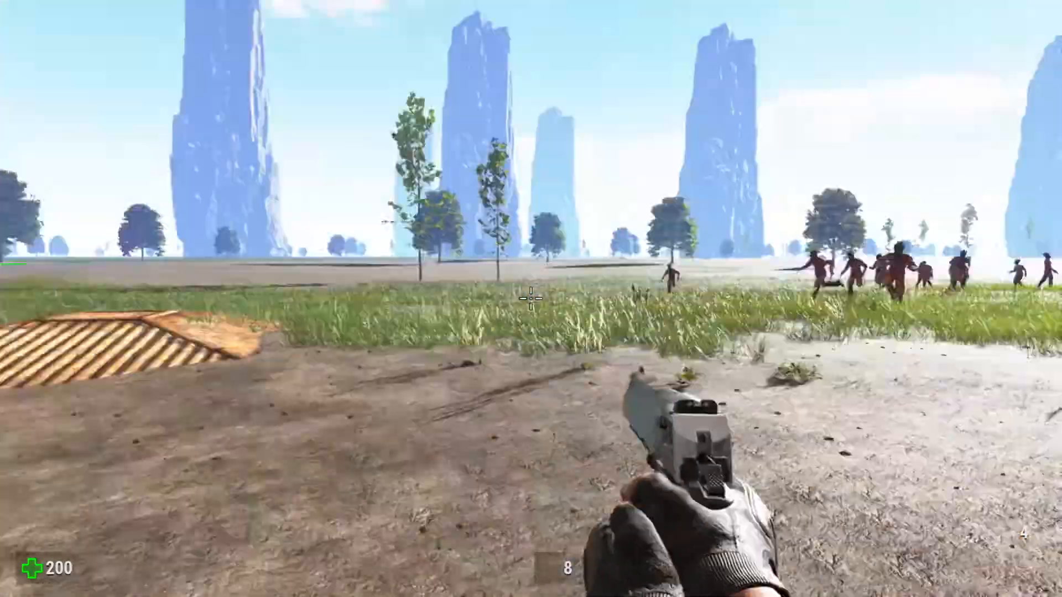
key("s")
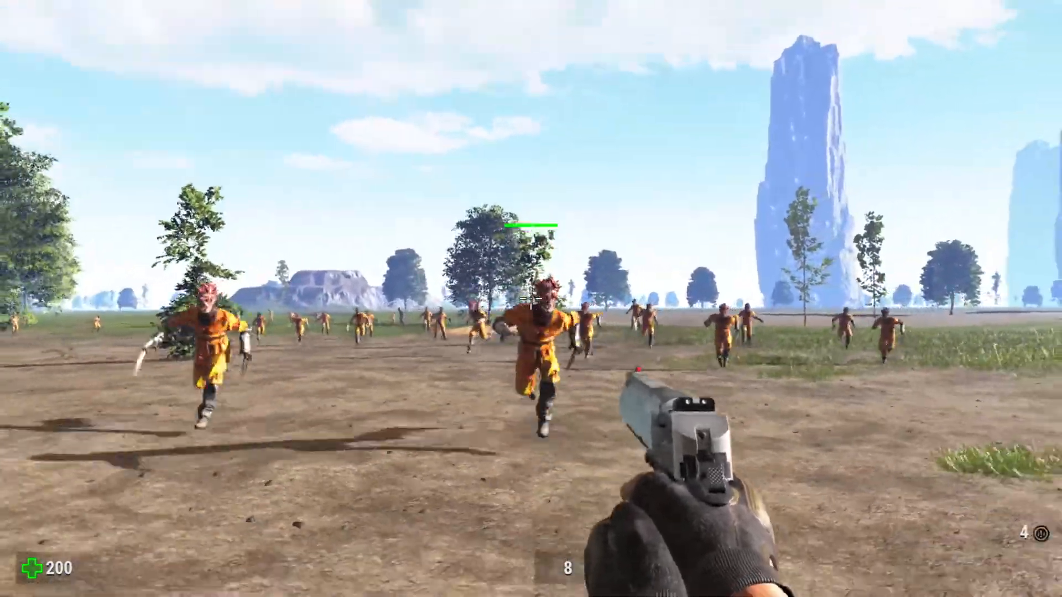
left_click(531, 299)
key("s")
left_click(531, 298)
left_click(531, 299)
left_click(531, 299)
key("s")
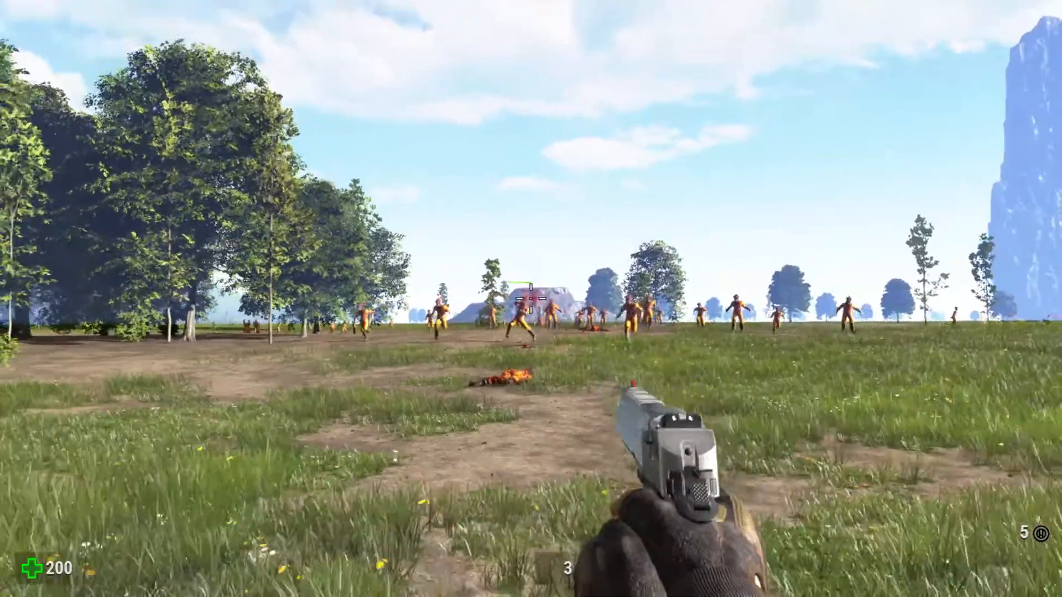
left_click(531, 299)
left_click(531, 299)
key("a")
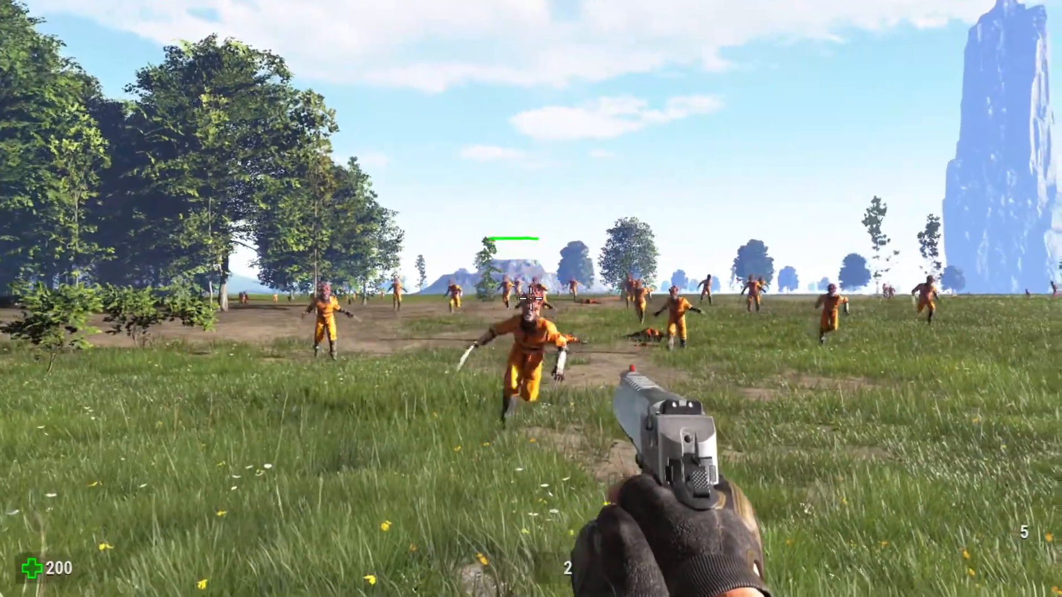
left_click(531, 299)
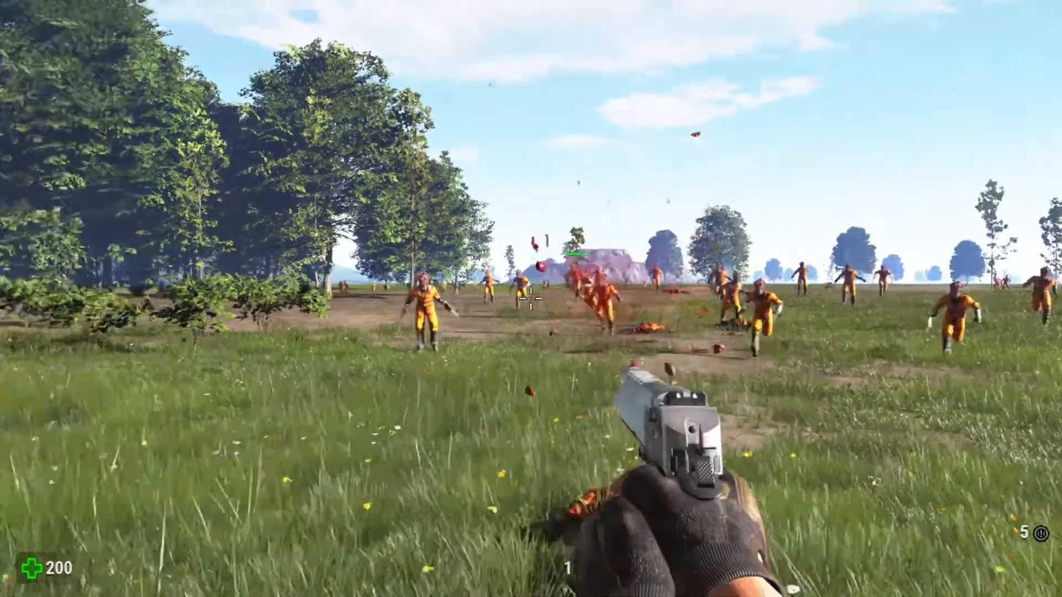
left_click(531, 299)
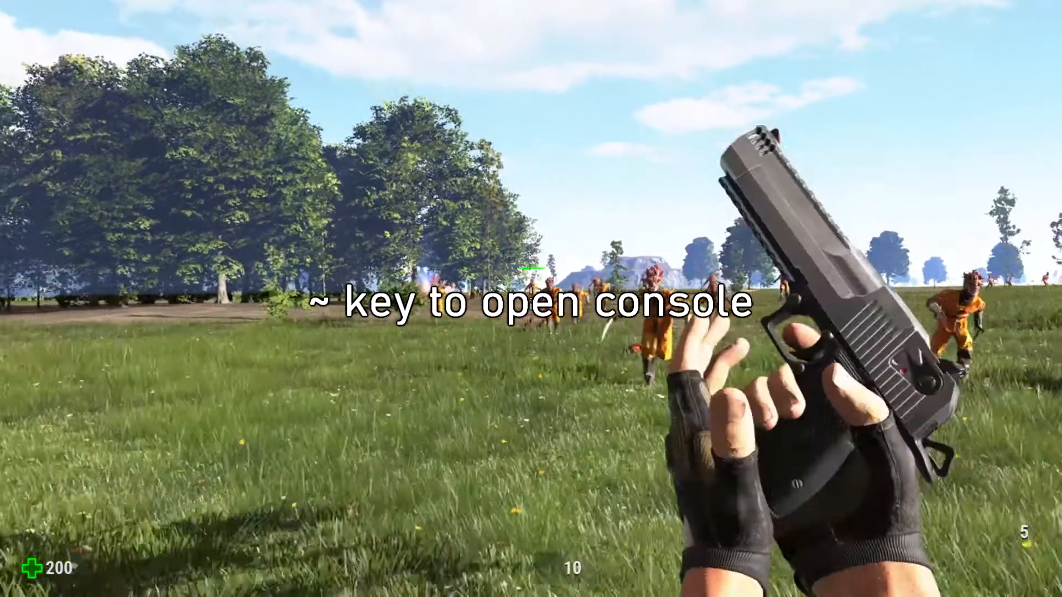
- Enable developer cheats from the game console with cht_bEnableCheats=2
key("grave")
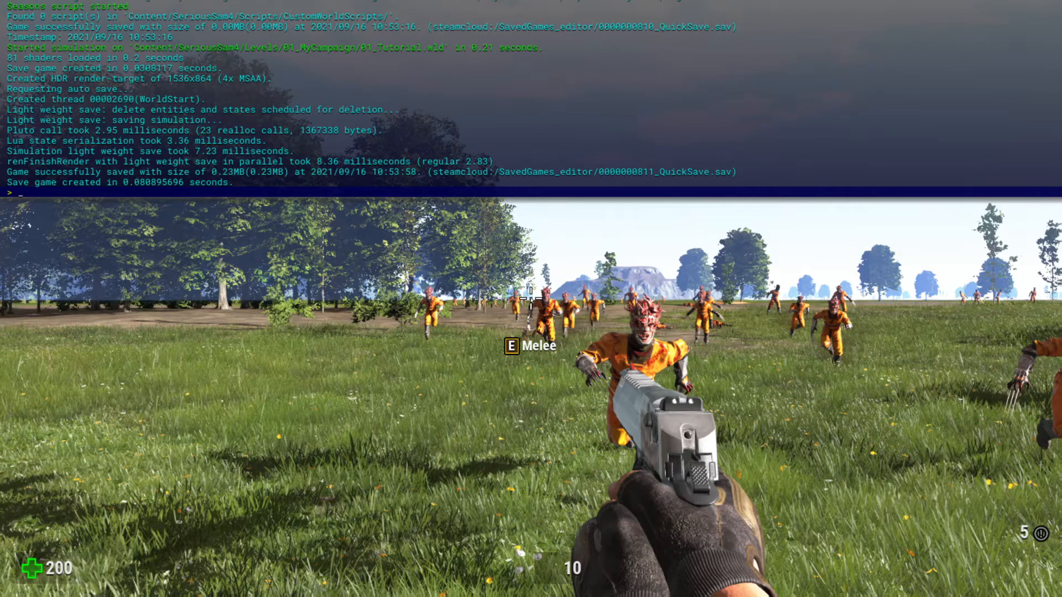
type("ht_bEnableCheats=2")
key("Return")
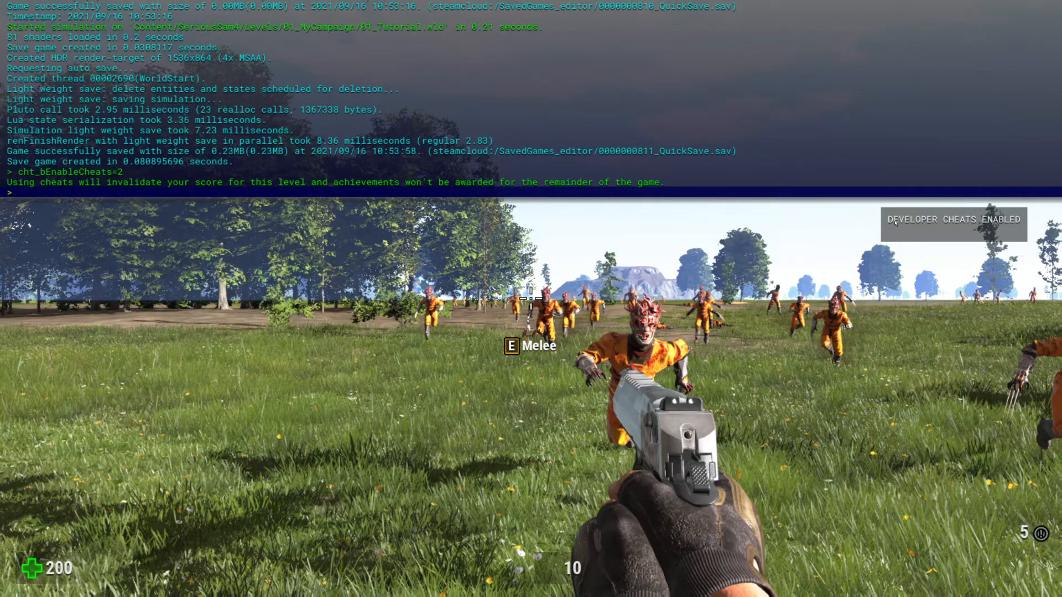
key("grave")
- Pause the playtest and enable God mode in the game's cheat options
key("Escape")
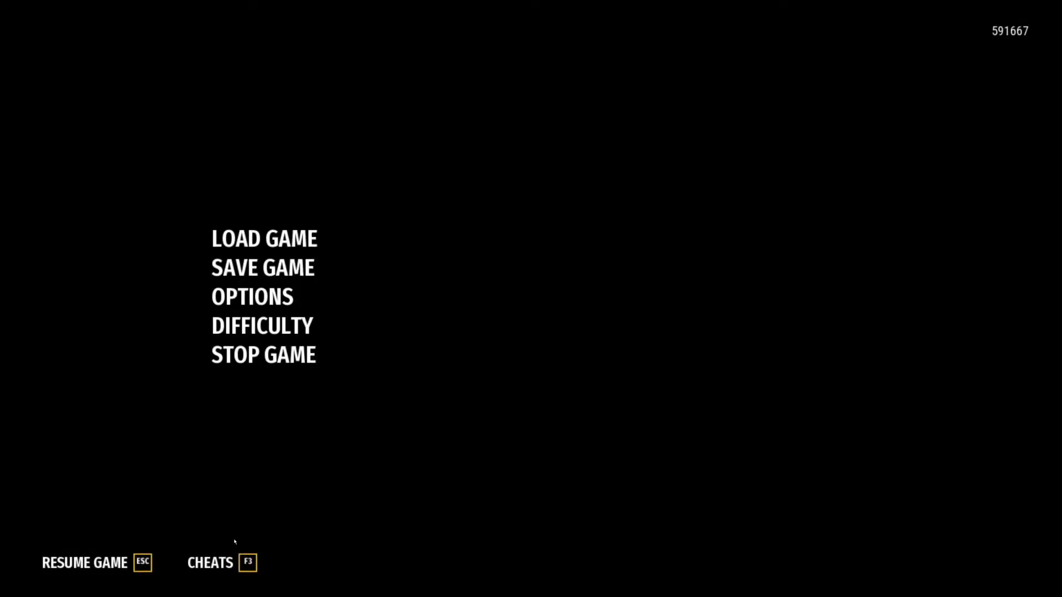
left_click(213, 562)
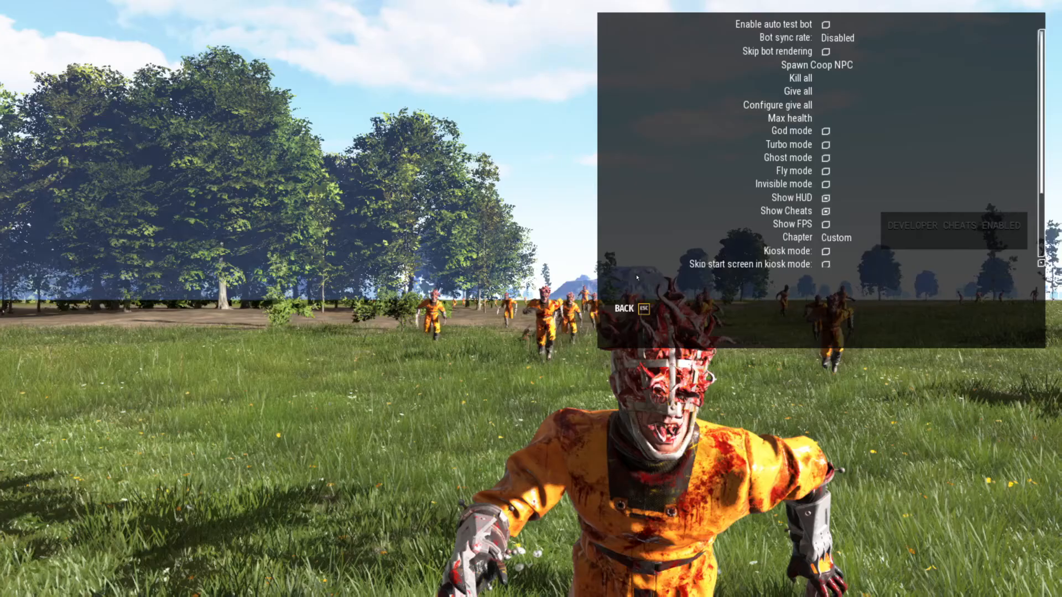
left_click(811, 130)
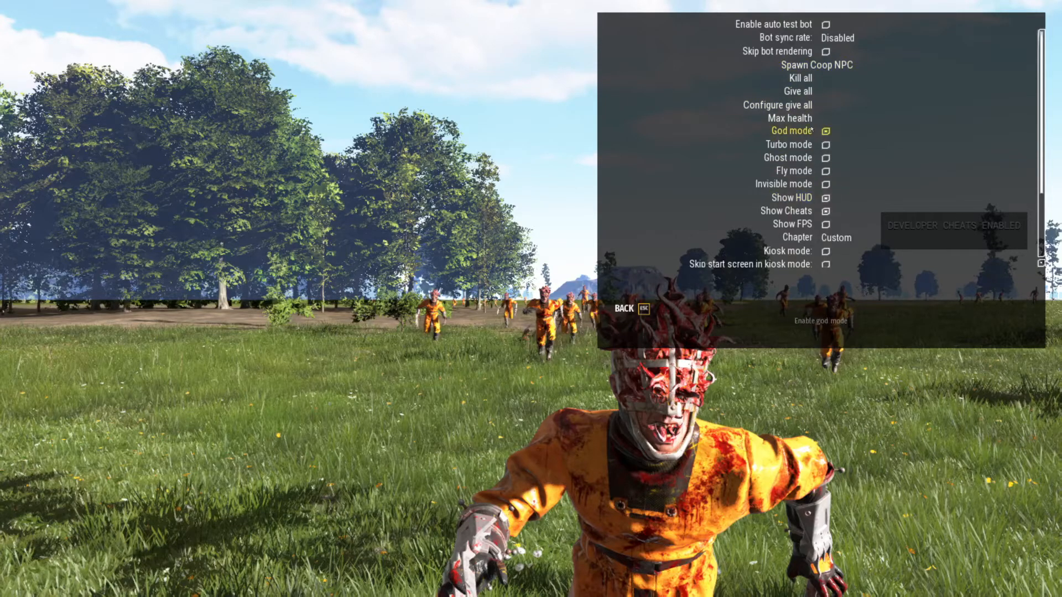
- Give the player all weapons through the cheats, switch to the minigun and shoot the approaching Processed Commons
left_click(798, 91)
key("Escape")
key("Escape")
scroll(531, 298, "down", 3)
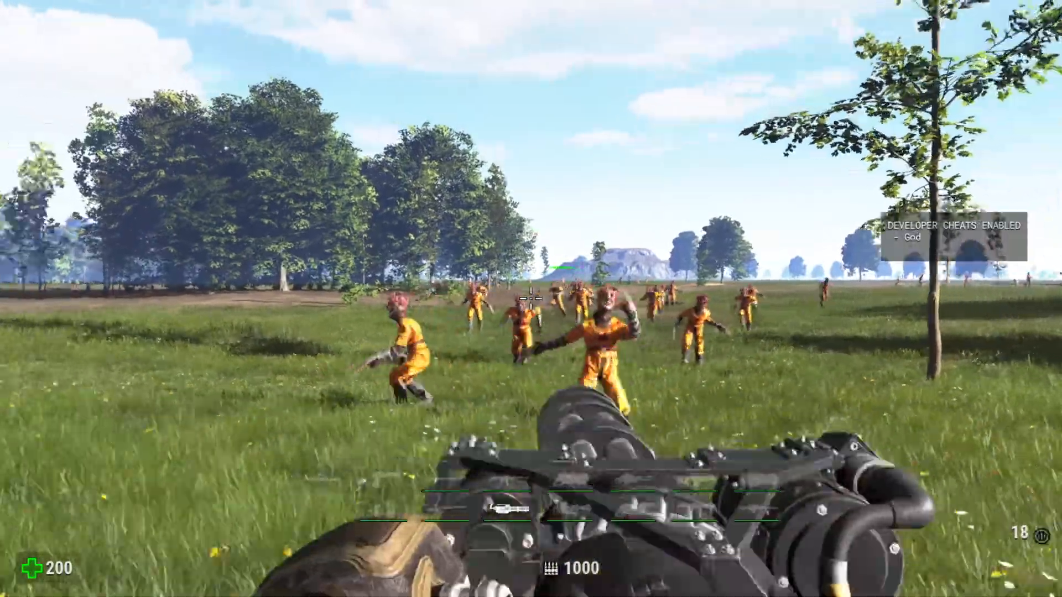
left_click_drag(531, 299, 531, 299)
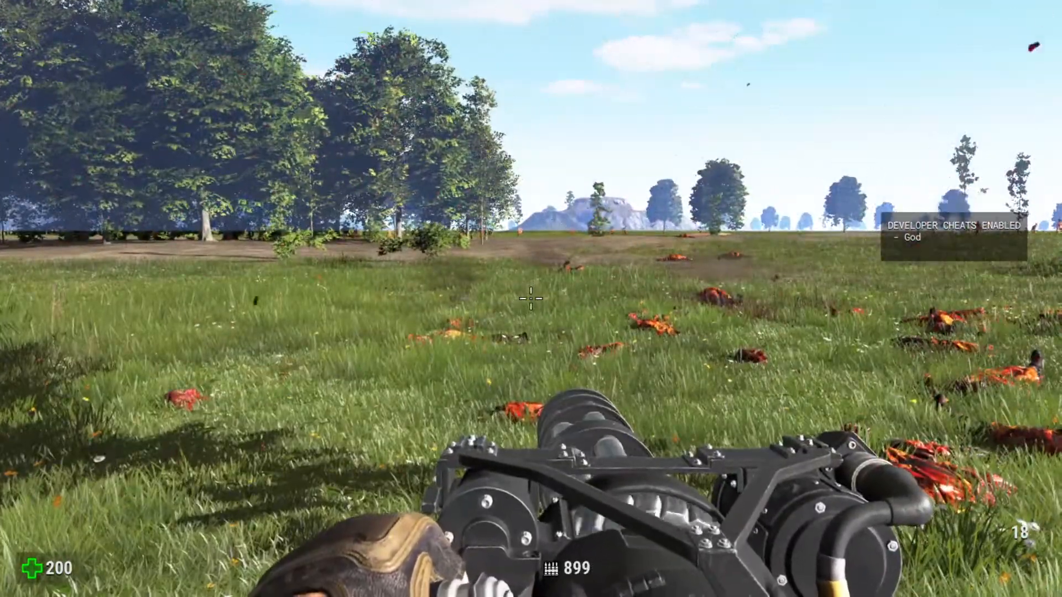
- Visit the game options, resume to shoot the remaining Processed Commons with the minigun, and end the playtest
key("Escape")
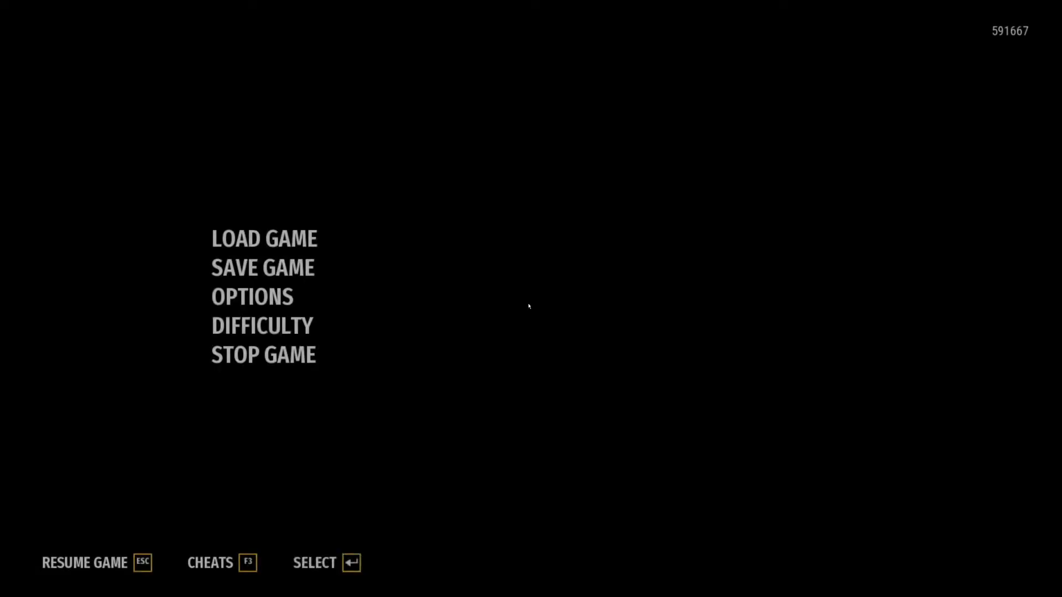
left_click(277, 295)
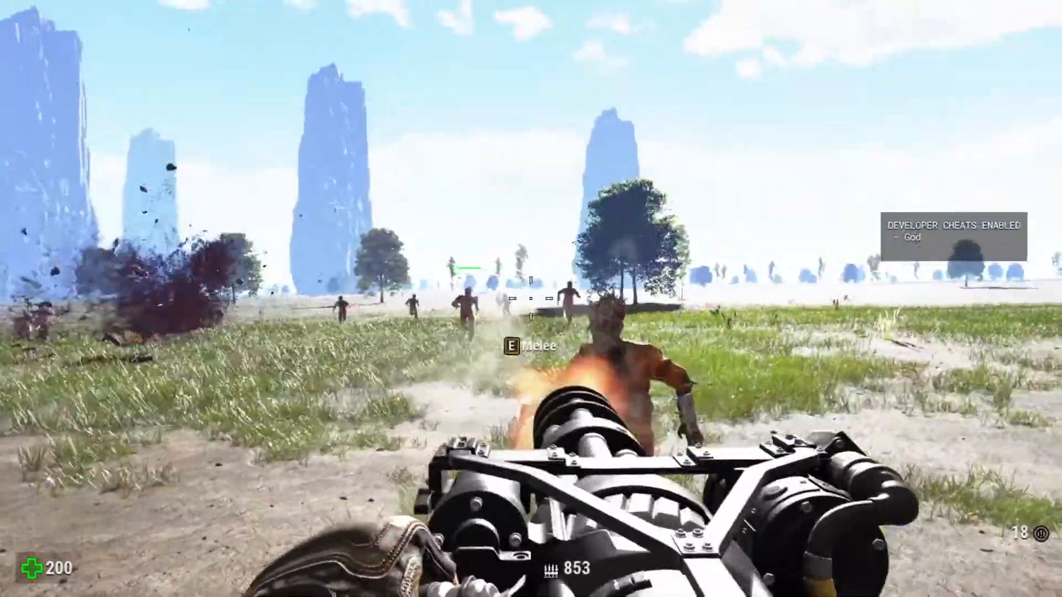
left_click_drag(531, 299, 371, 298)
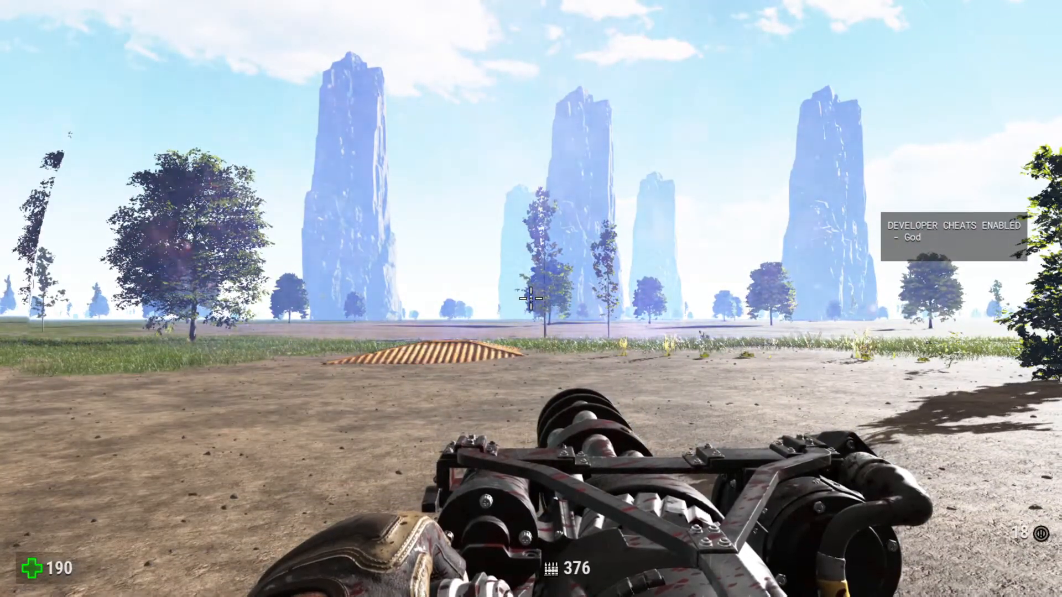
key("Escape")
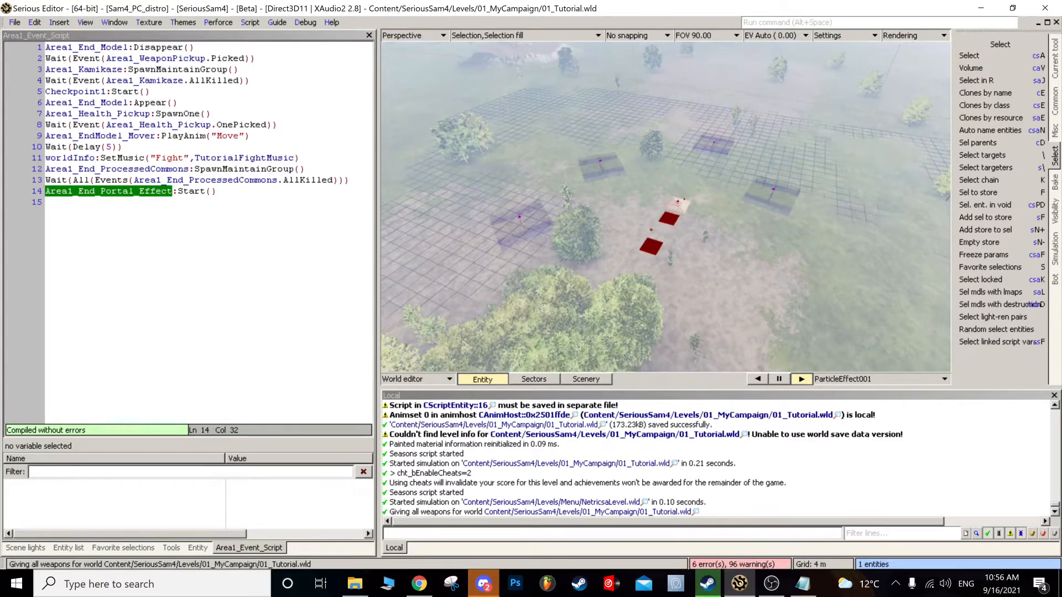
- Save the level and clear the unfinished Wait text from line 15 of the event script
key("ctrl+s")
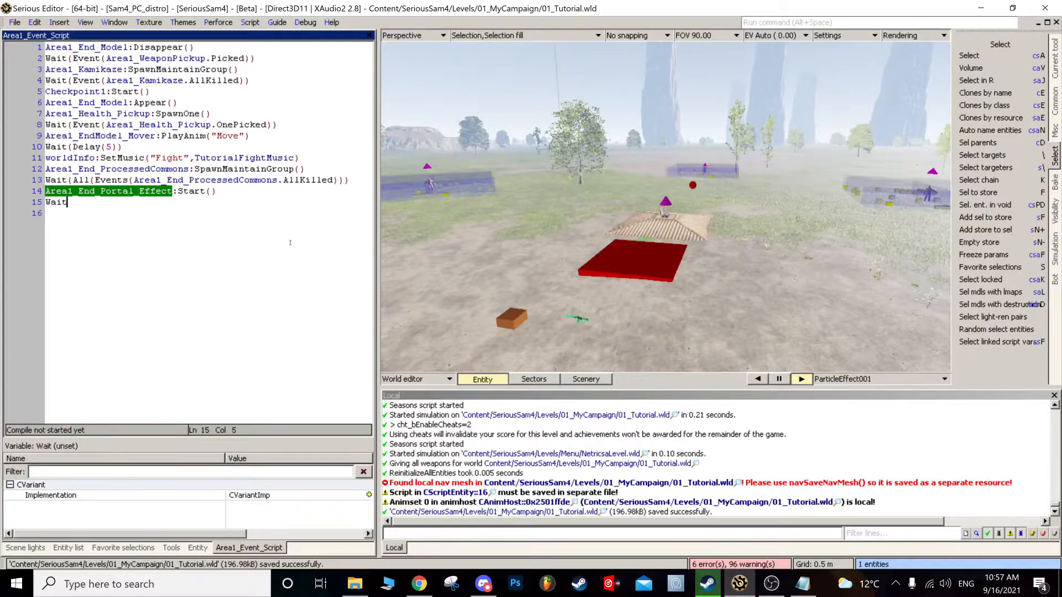
key("BackSpace")
key("BackSpace")
key("BackSpace")
key("BackSpace")
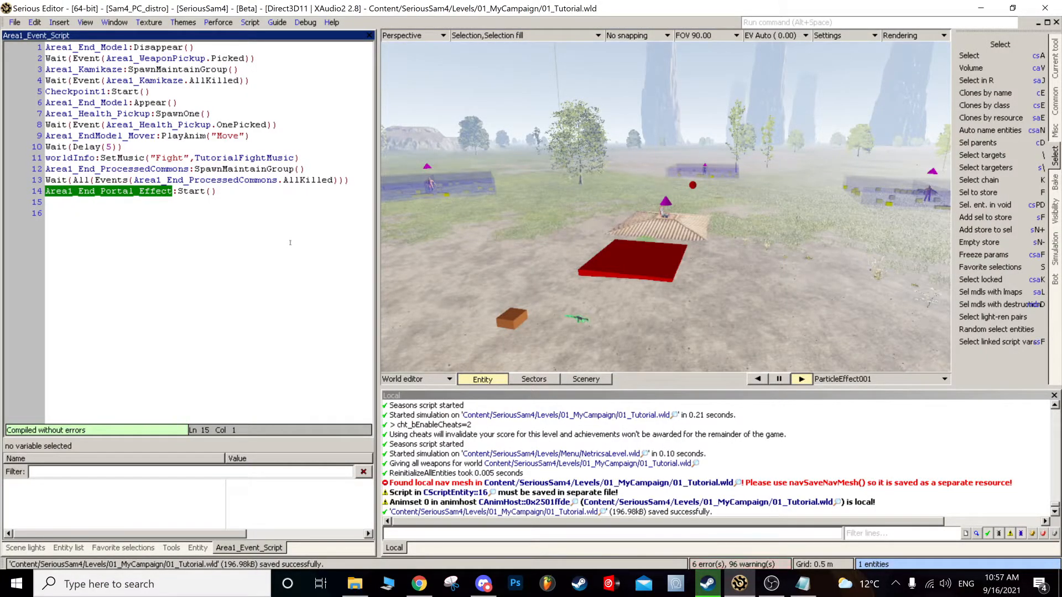
- Place a Detector area entity on the grass just beyond the tiled roof
right_click_drag(542, 238, 685, 245)
key("w")
left_click(69, 475)
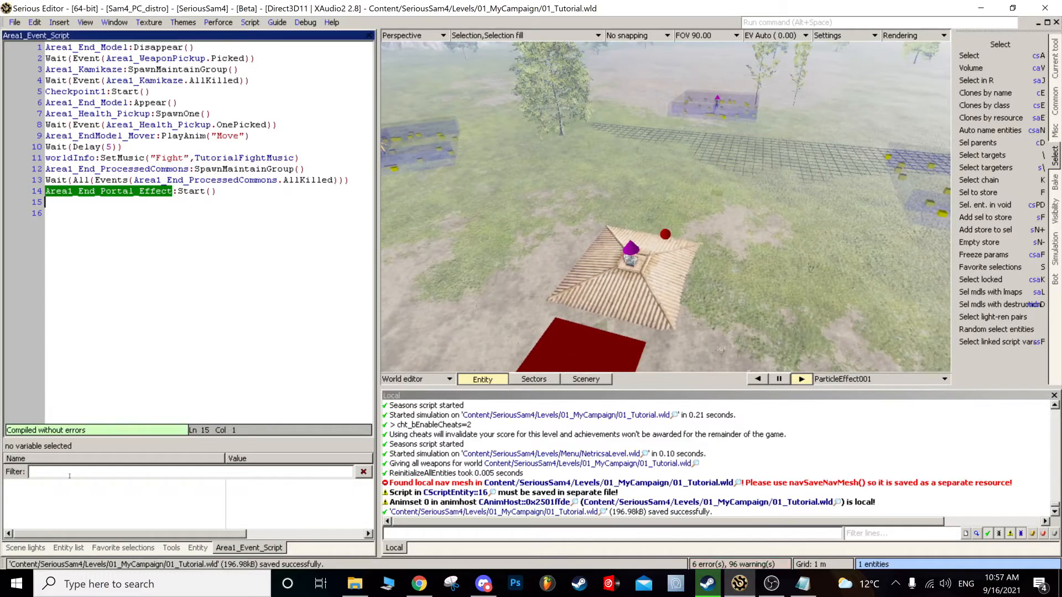
left_click(70, 547)
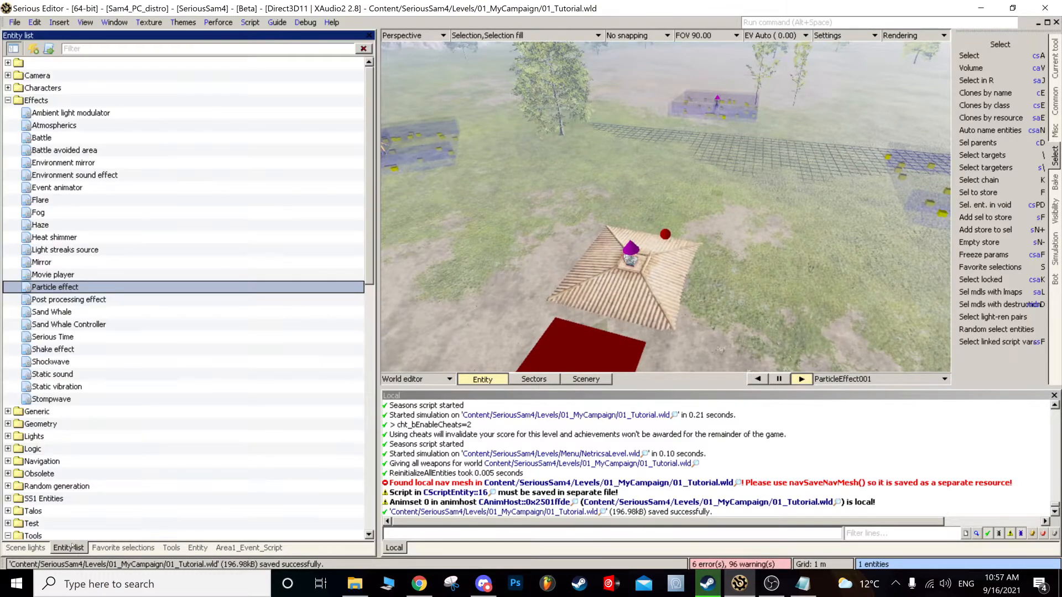
left_click(8, 100)
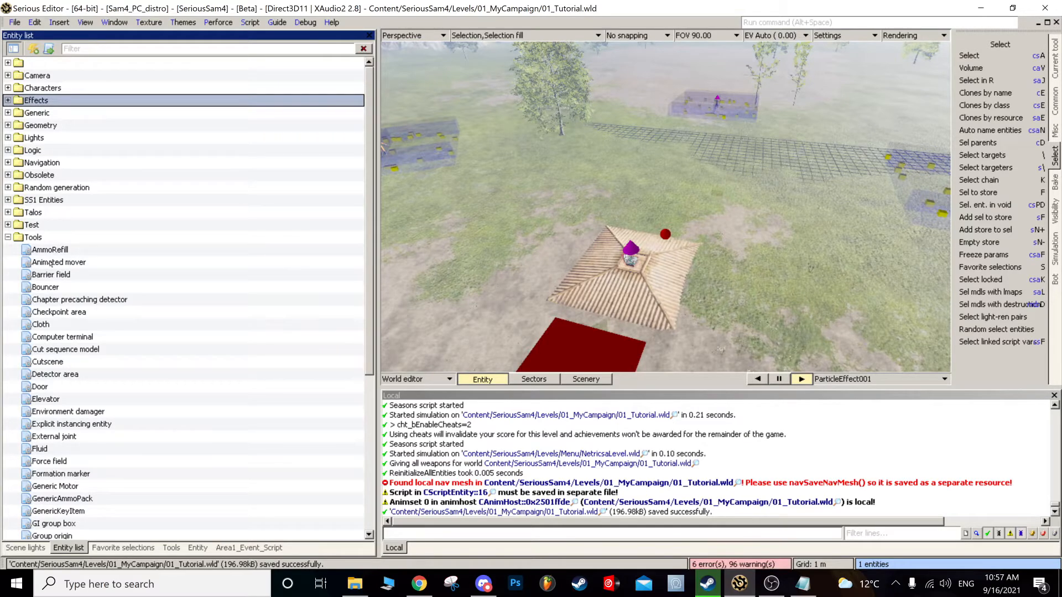
left_click_drag(60, 375, 520, 310)
left_click_drag(647, 219, 647, 216)
scroll(647, 217, "up", 8)
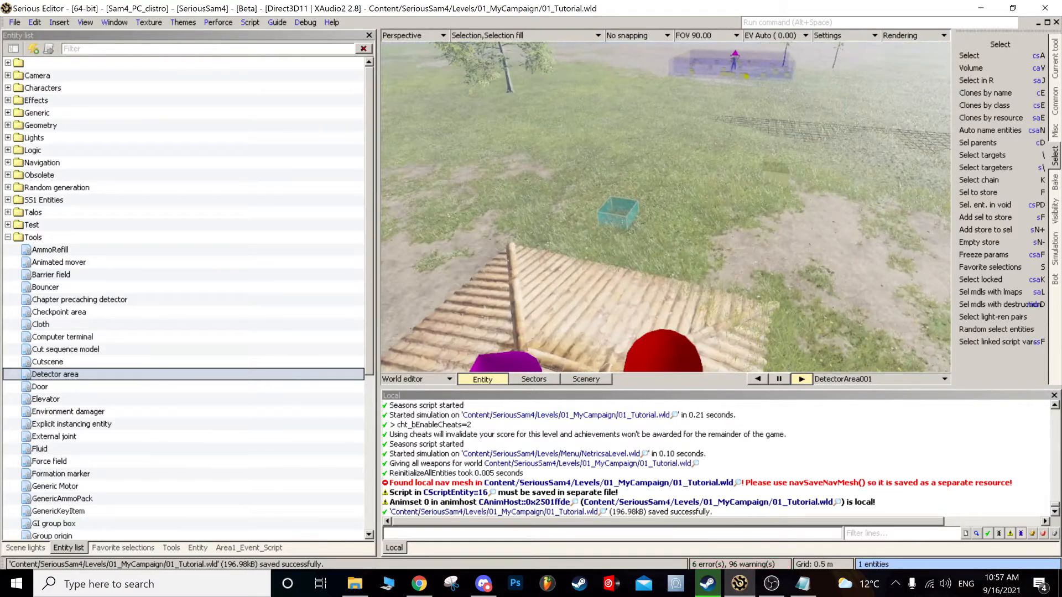
- Stretch the detector area into a wide, tall wall and move it farther out beyond the tiled roof
scroll(646, 235, "down", 8)
left_click_drag(641, 233, 530, 213)
left_click_drag(672, 239, 843, 273)
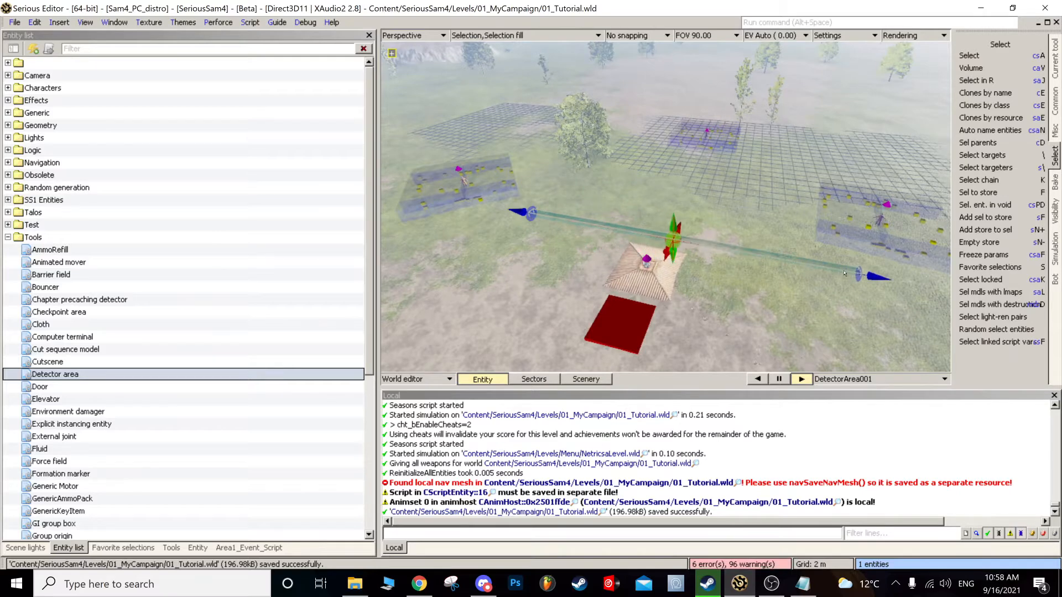
left_click_drag(675, 225, 676, 114)
middle_click_drag(666, 248, 625, 292)
scroll(625, 292, "down", 2)
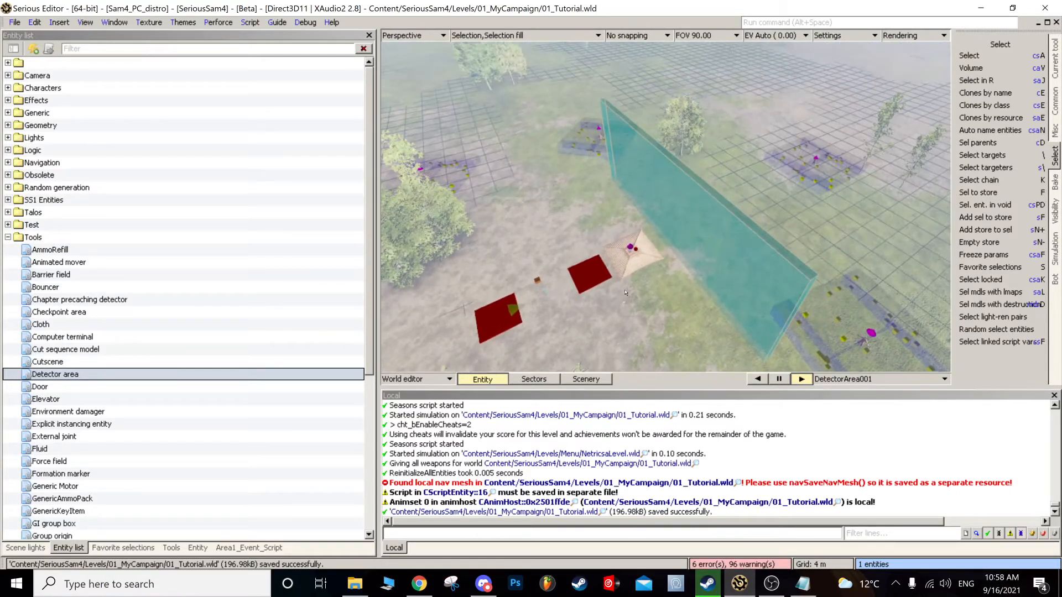
middle_click_drag(636, 249, 542, 240)
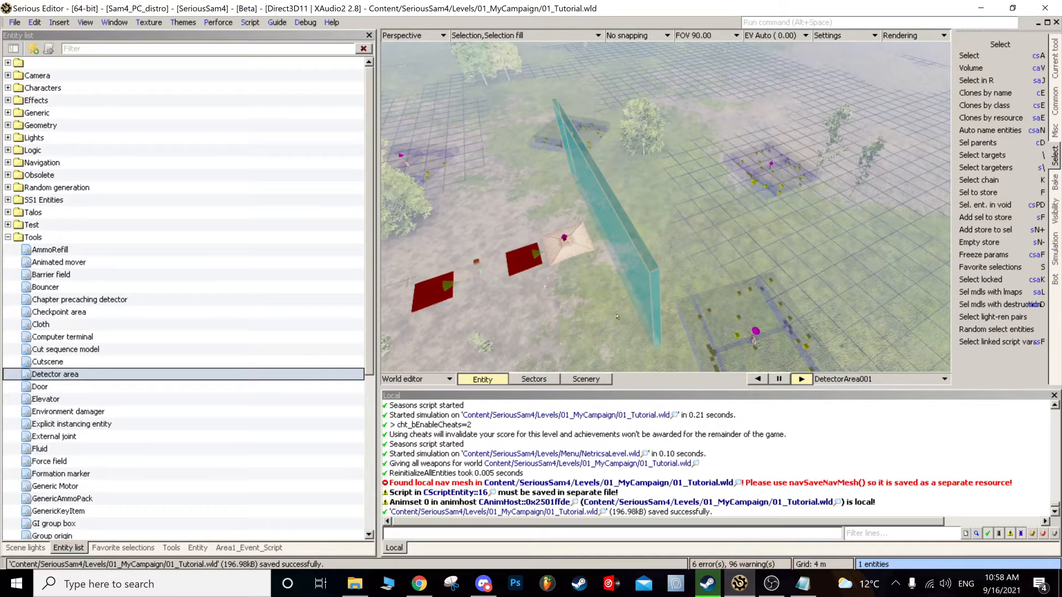
left_click_drag(617, 316, 636, 314)
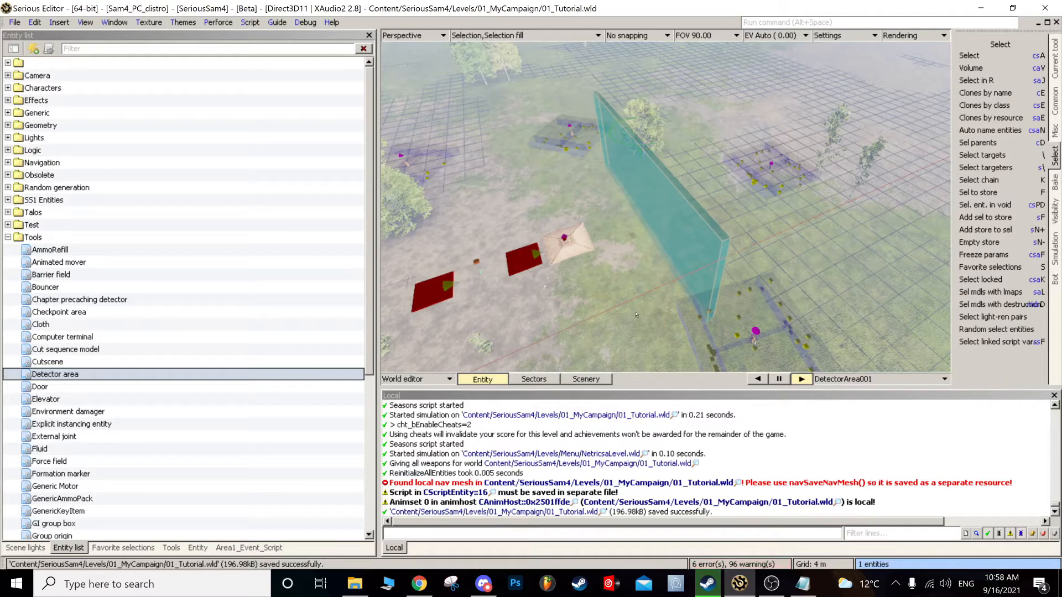
- Find the Area1_End_Portal_Effect entity and enable its Auto start to preview the portal
key("ctrl+f")
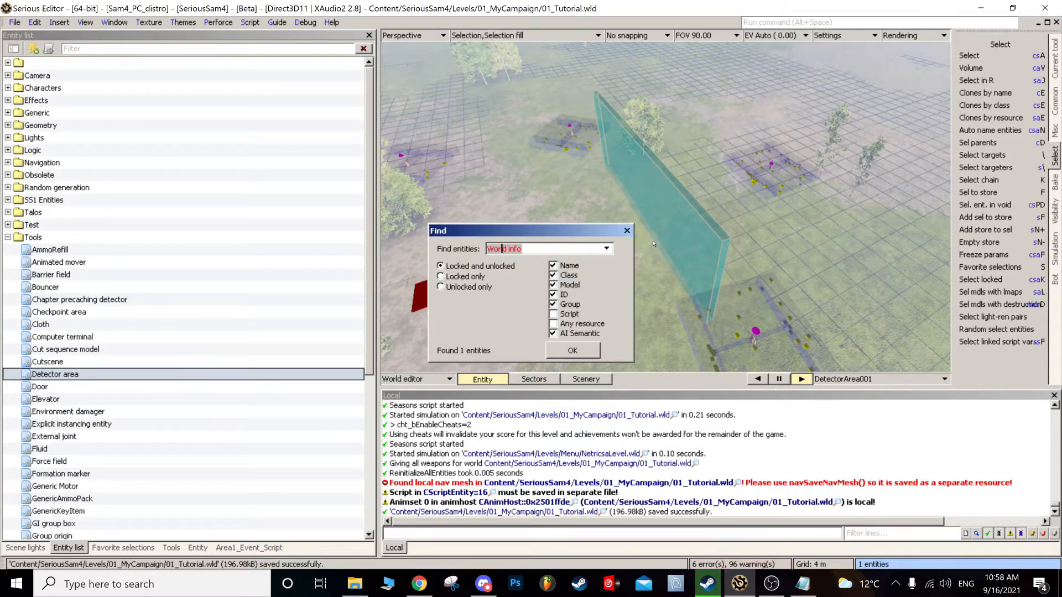
key("Return")
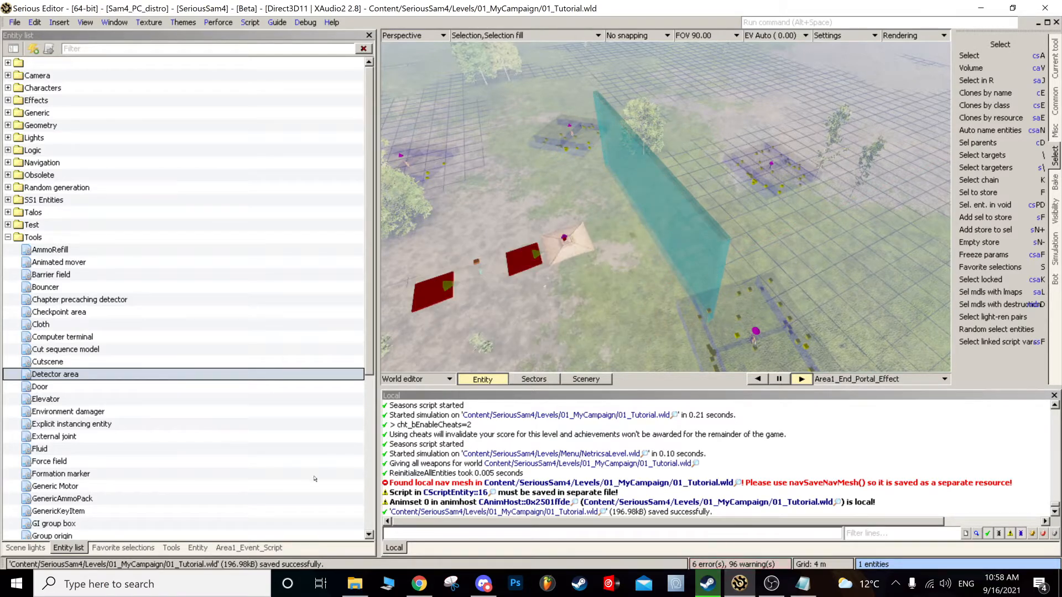
left_click(204, 547)
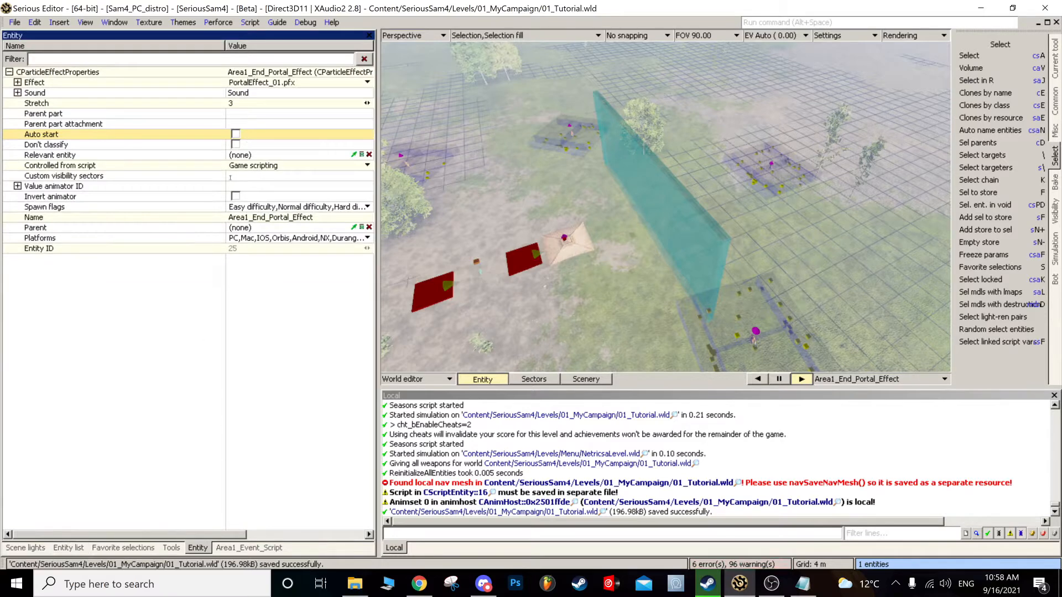
left_click(235, 134)
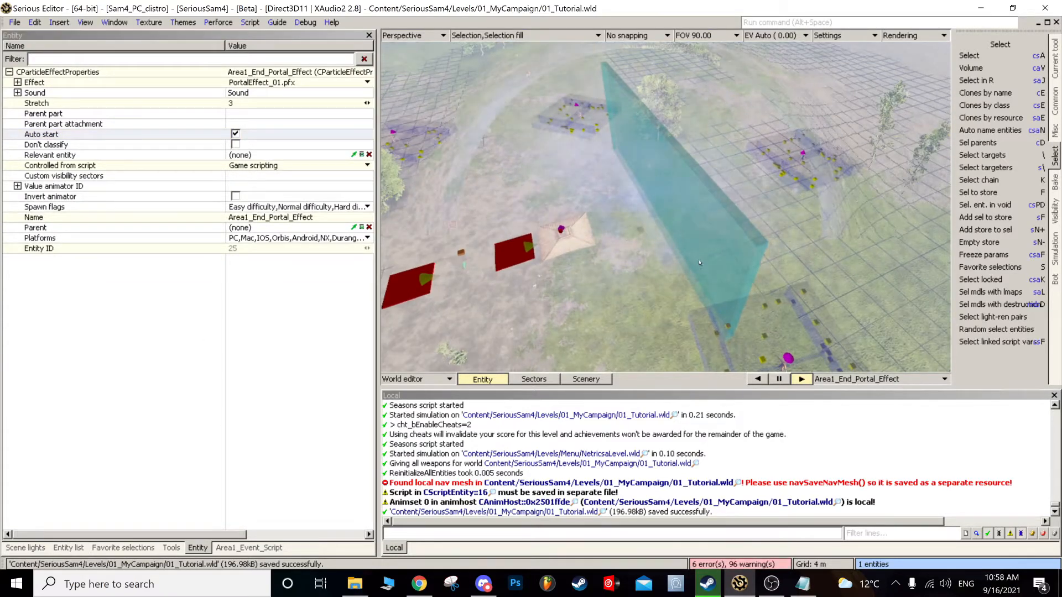
- Move the detector area back to the tiled roof and extend its depth into a large box covering the portal effect
left_click(700, 264)
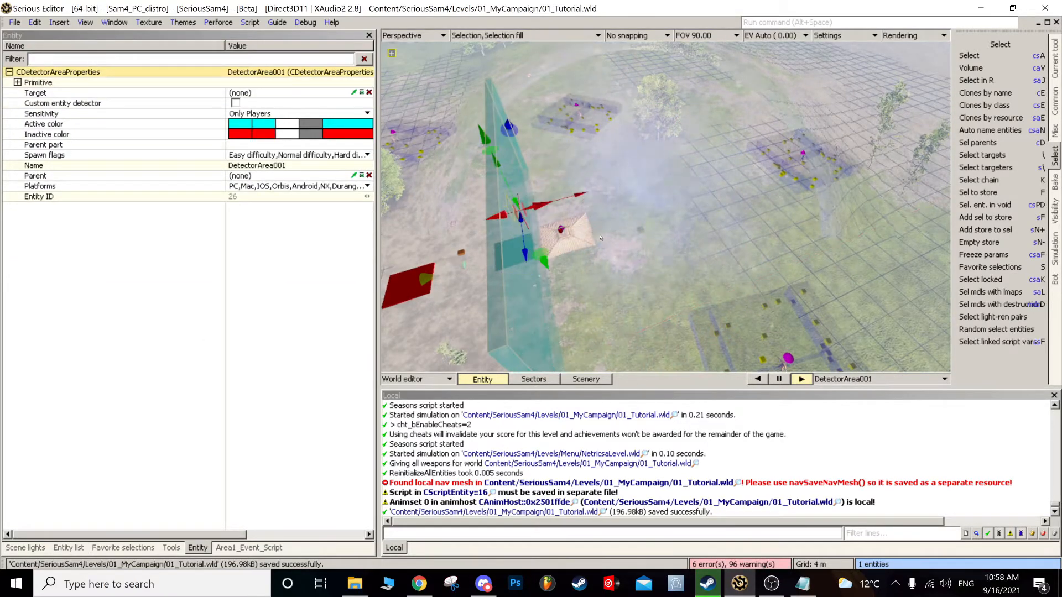
left_click_drag(540, 206, 735, 154)
middle_click_drag(746, 272, 746, 226)
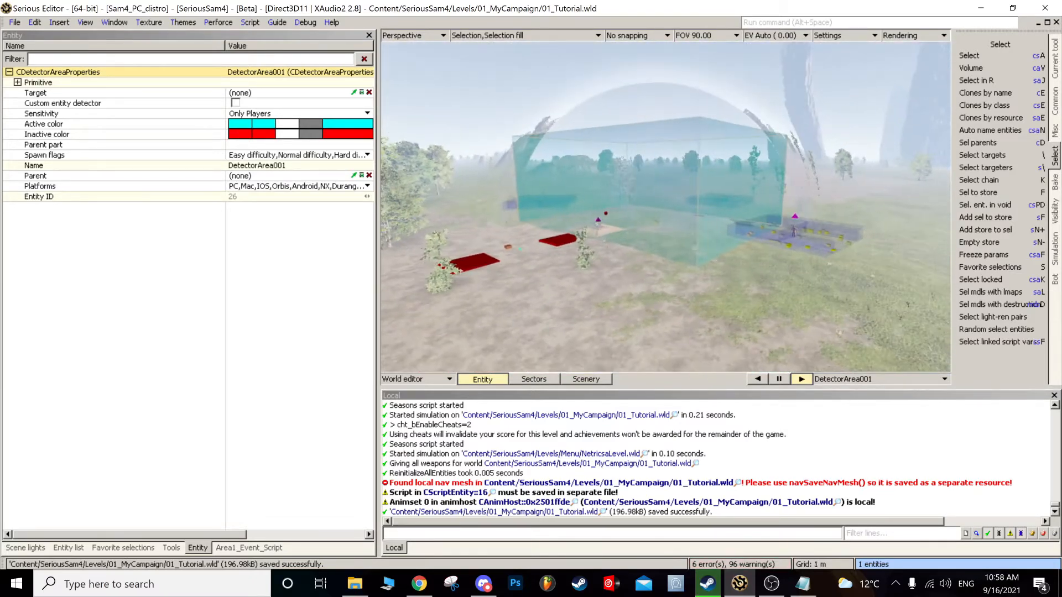
key("w")
key("s")
key("w")
key("s")
key("w")
key("s")
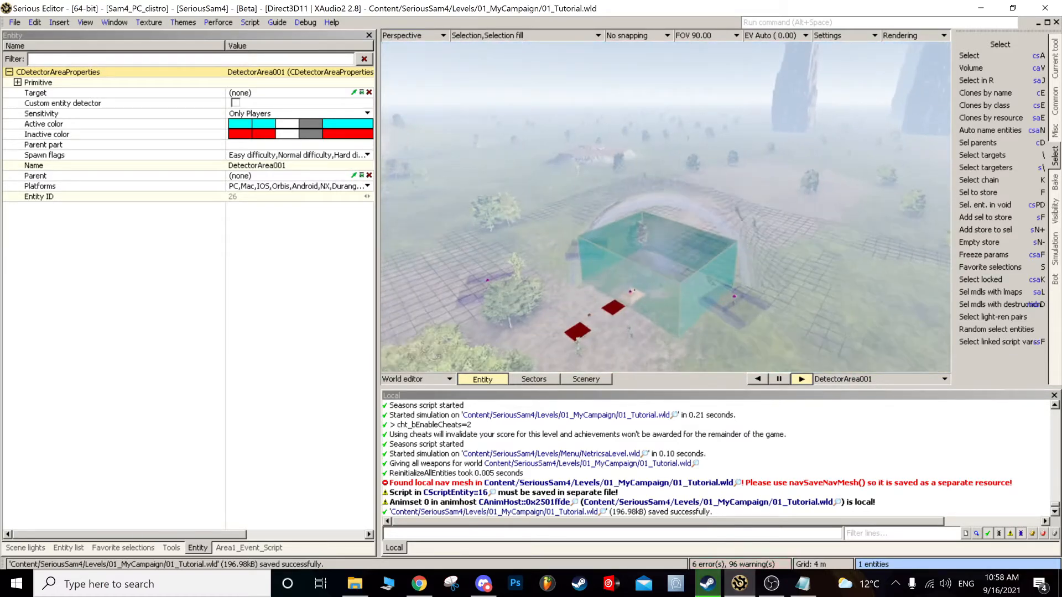
middle_click_drag(642, 216, 643, 287)
scroll(643, 216, "up", 3)
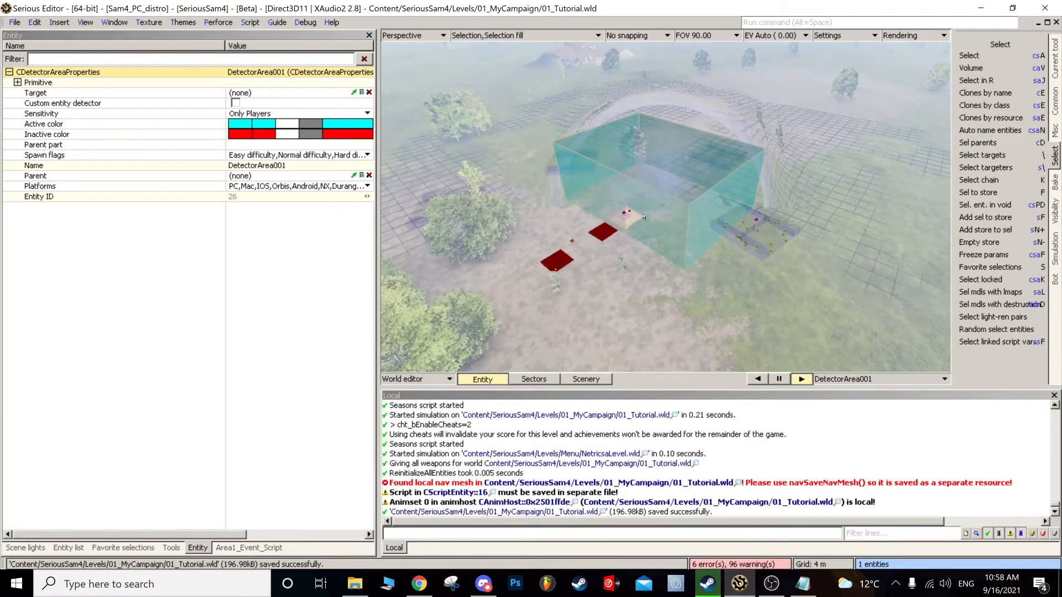
- Rename the detector area as Area1_End_Detector
double_click(303, 167)
type("Area")
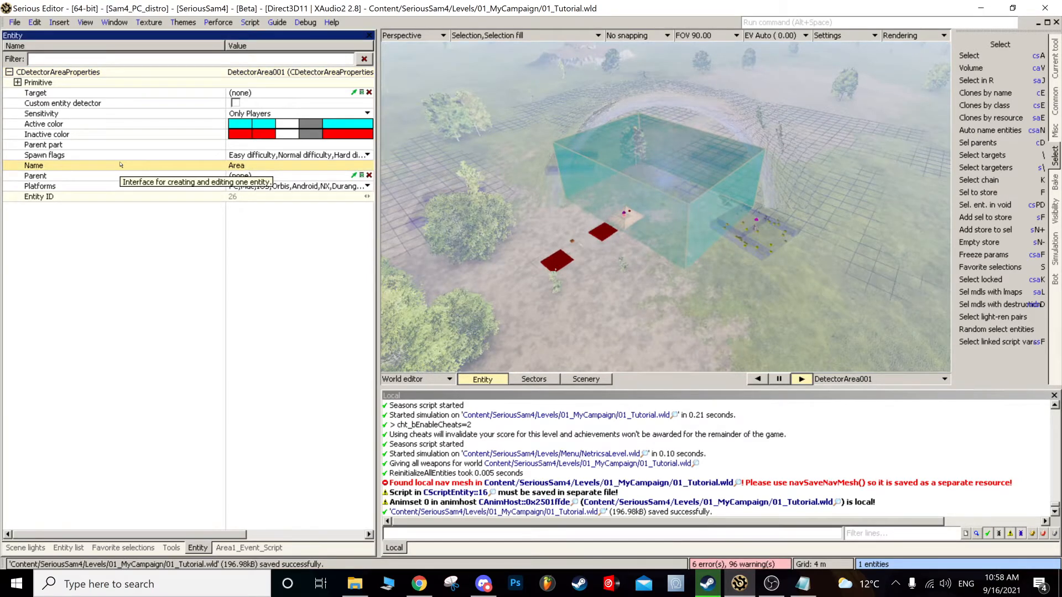
type("1_End_Detector")
left_click(172, 343)
- Review the Sensitivity choices of Area1_End_Detector and check the area it covers around the roof
middle_click_drag(643, 221, 656, 258)
left_click(198, 113)
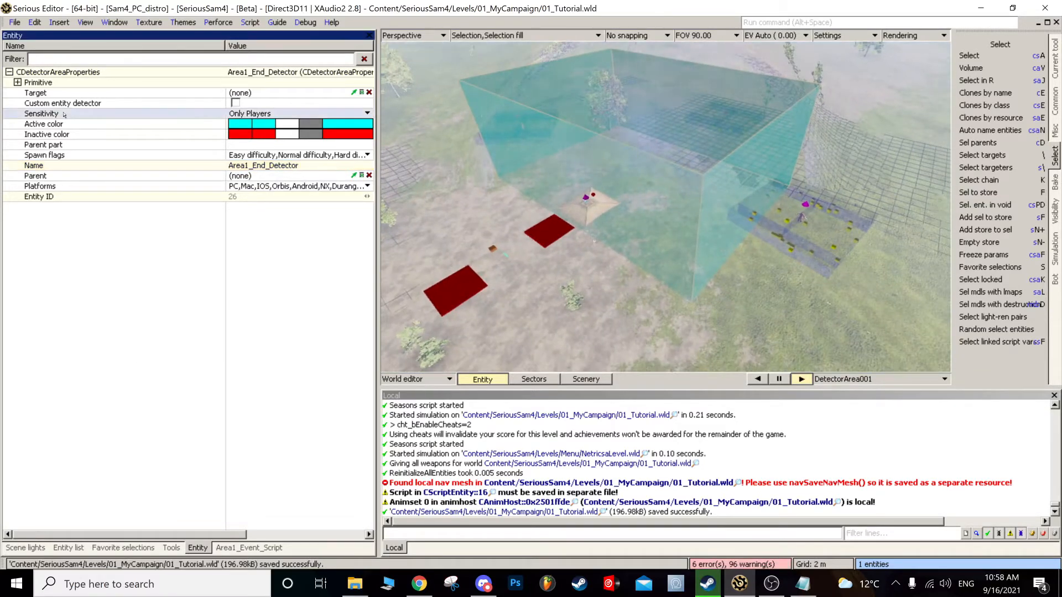
left_click(246, 113)
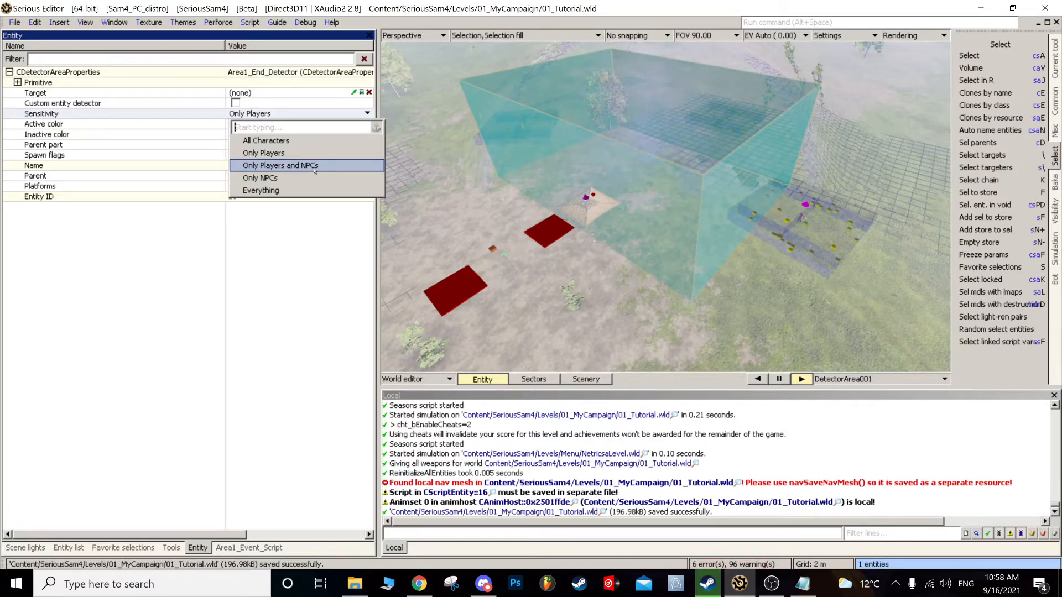
left_click(285, 260)
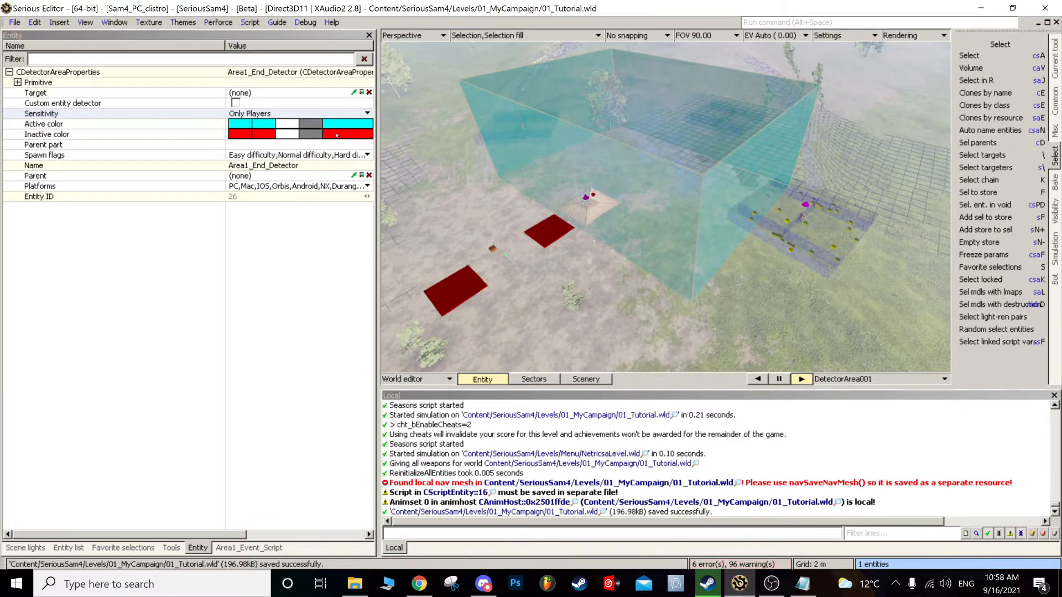
left_click(257, 114)
right_click_drag(652, 193, 644, 177)
key("w")
right_click_drag(661, 221, 662, 221)
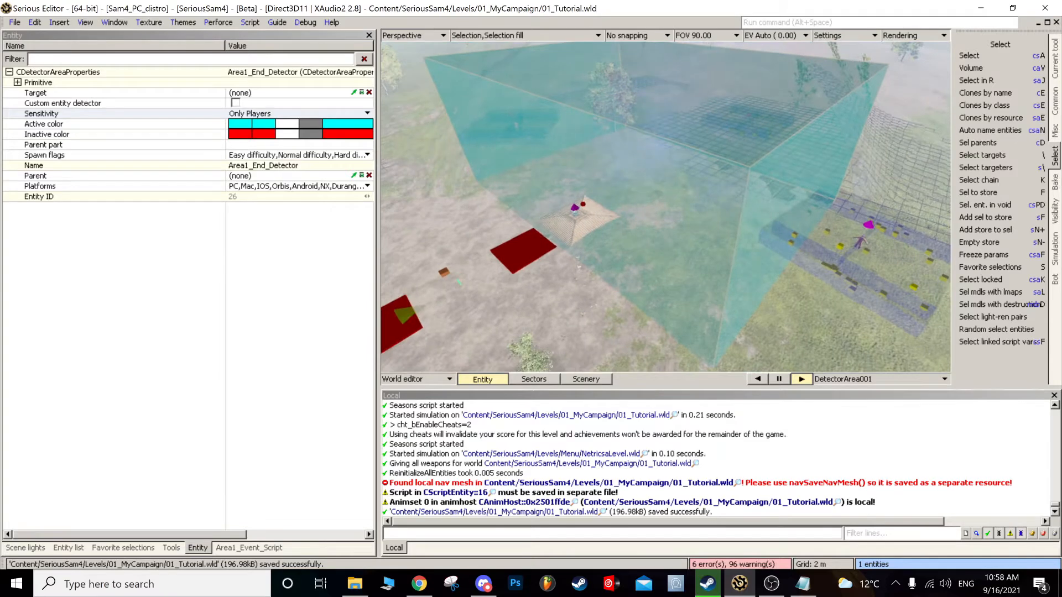
- Turn off Auto start for Area1_End_Portal_Effect and reselect the end detector
key("ctrl+f")
key("Return")
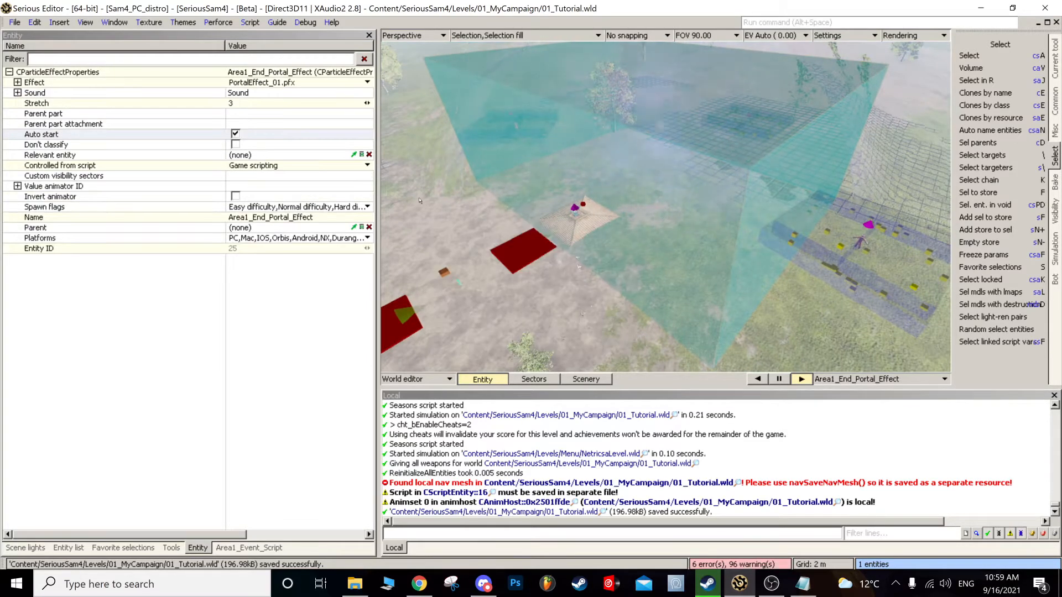
left_click(236, 134)
left_click(526, 156)
mouse_move(526, 157)
right_mouse_down()
mouse_move(586, 221)
mouse_move(522, 159)
right_mouse_up()
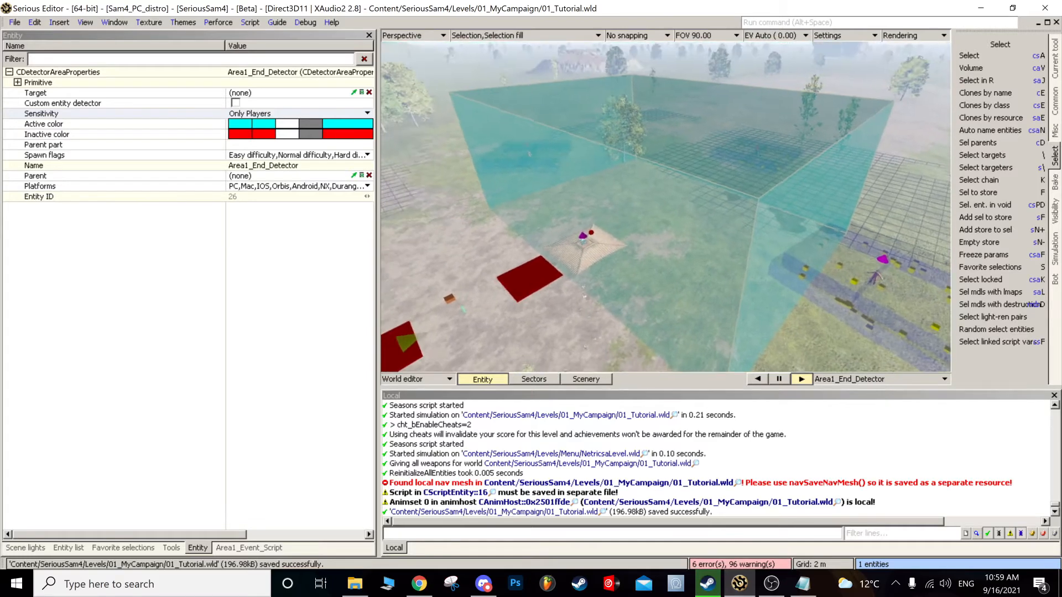
- Add the line Wait(Event(Area1_End_Detector.Activated)) to Area1_Event_Script after the portal effect's Start call
left_click(250, 548)
right_click_drag(531, 204, 533, 227)
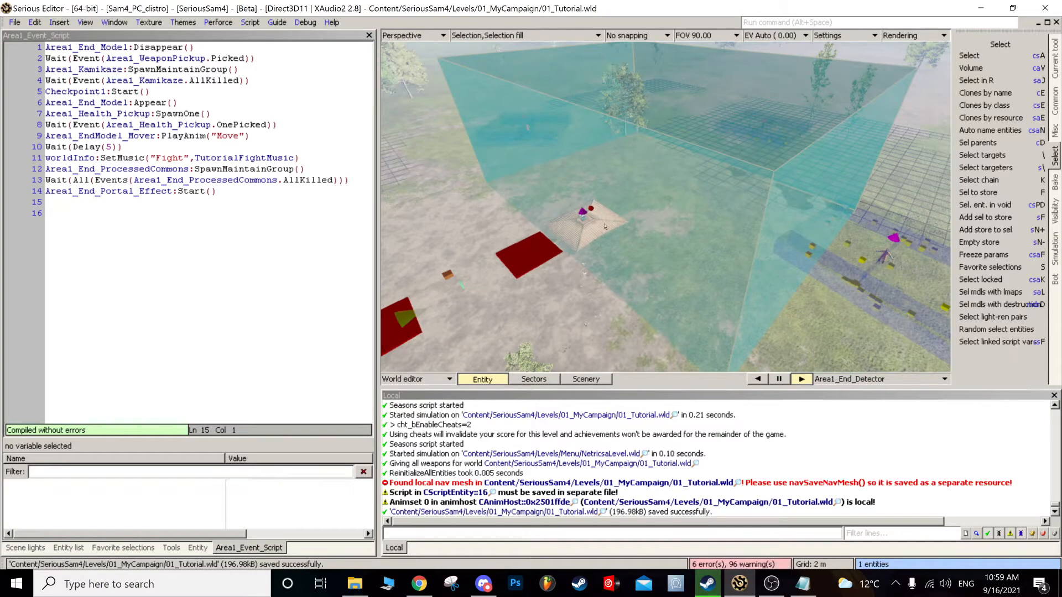
left_click(233, 203)
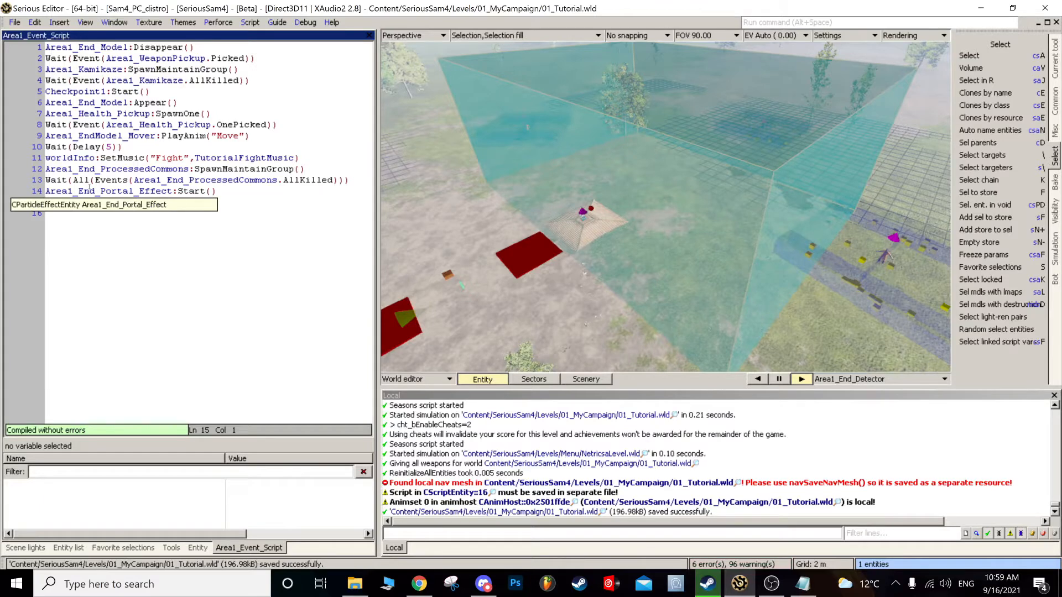
type("W")
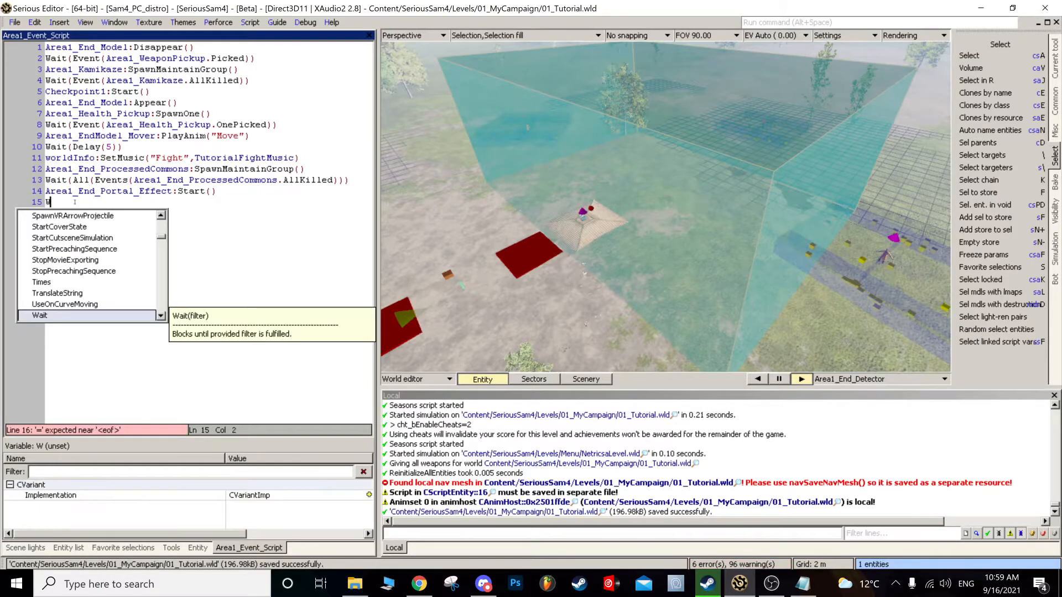
type("ait(Event(")
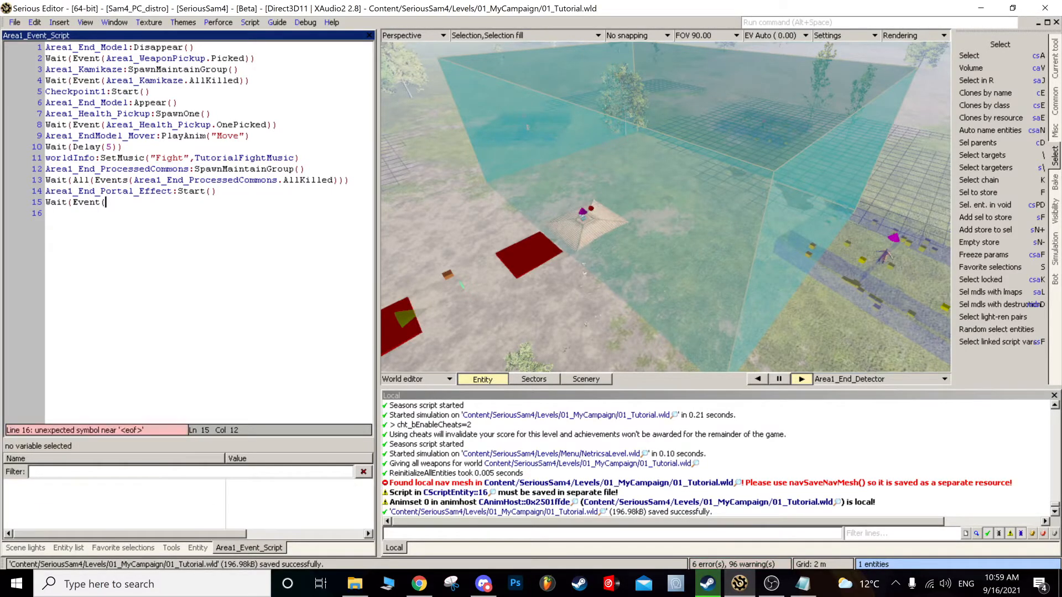
left_click(426, 222)
left_click(179, 209)
type("Area1_End_Detector")
type(".Activated))")
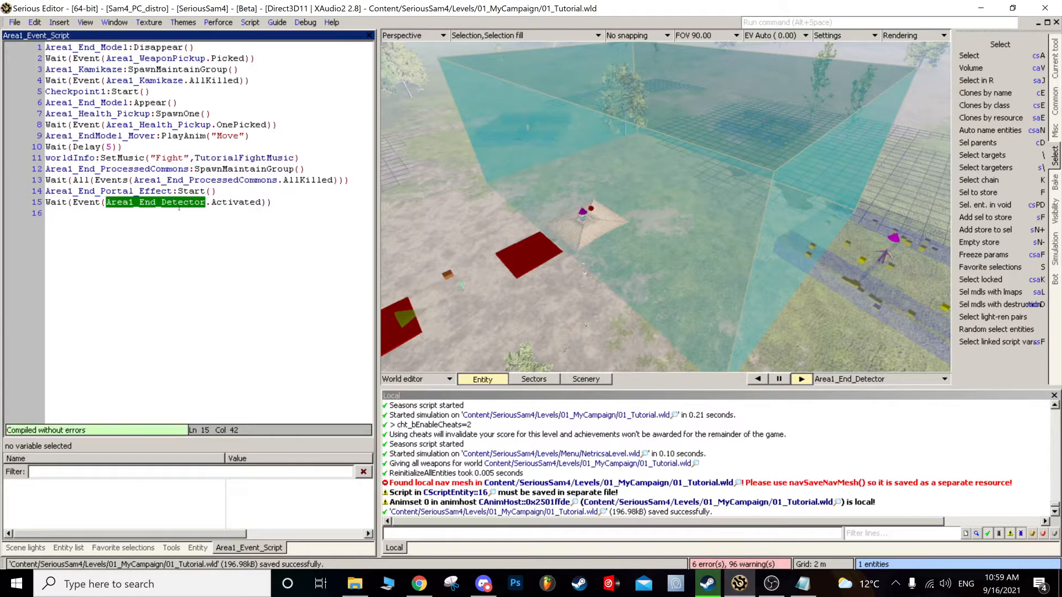
left_click(46, 48)
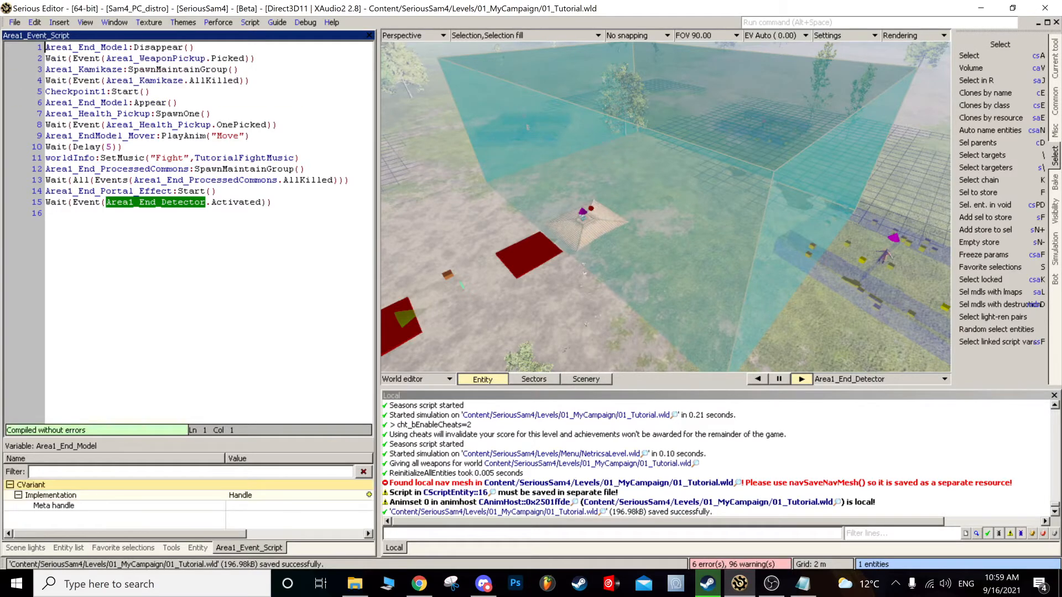
left_click(191, 58)
left_click(190, 58)
- Insert a line above the detector wait and begin a method call on Area1_End_Detector there
left_click(45, 202)
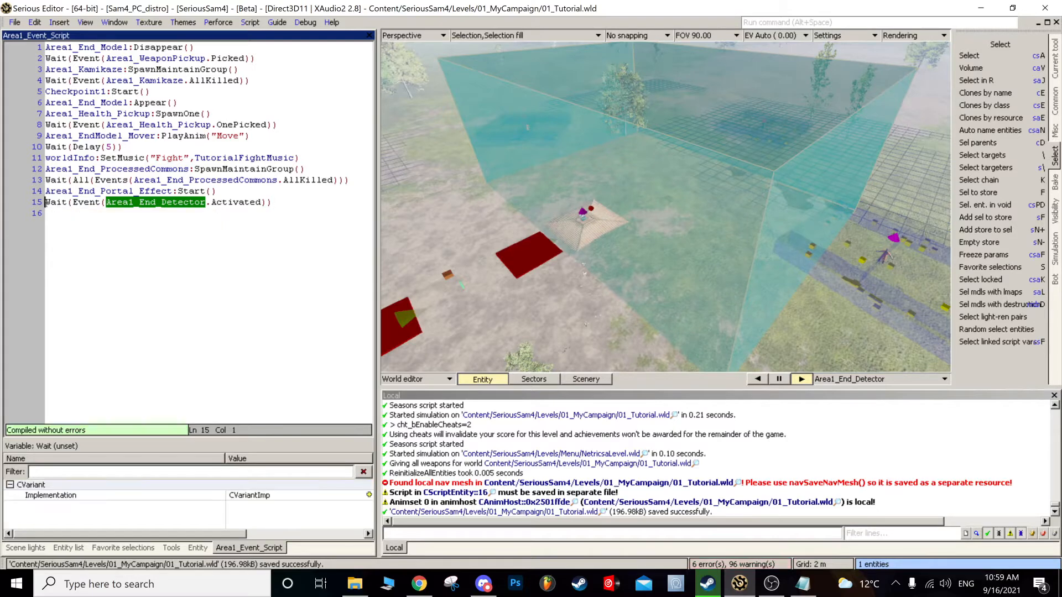
key("Return")
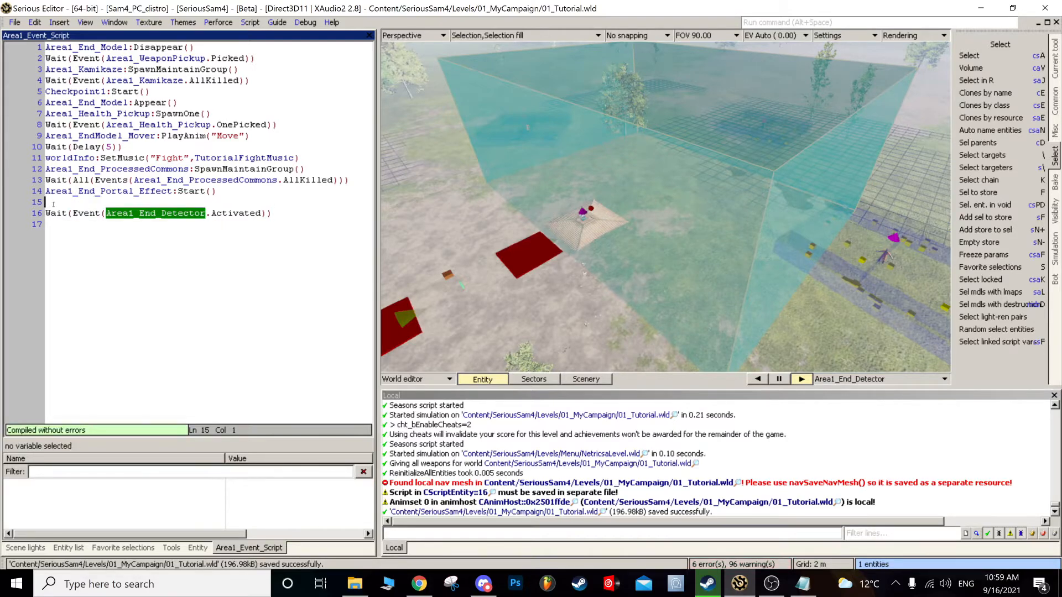
left_click(523, 177)
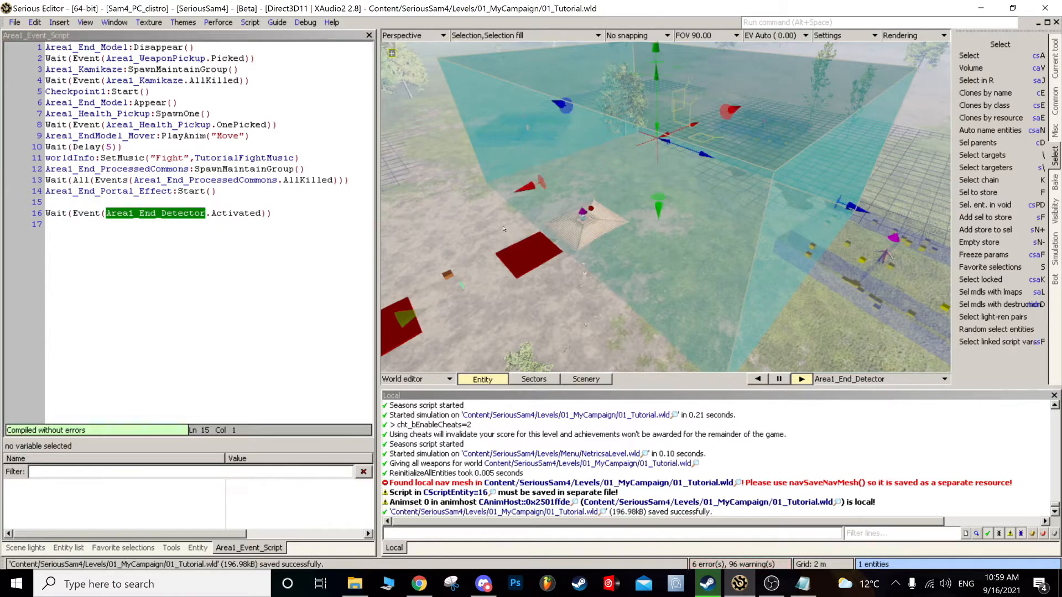
left_click(95, 228)
key("Up")
key("Up")
type("Area1_End_Detector")
type(":")
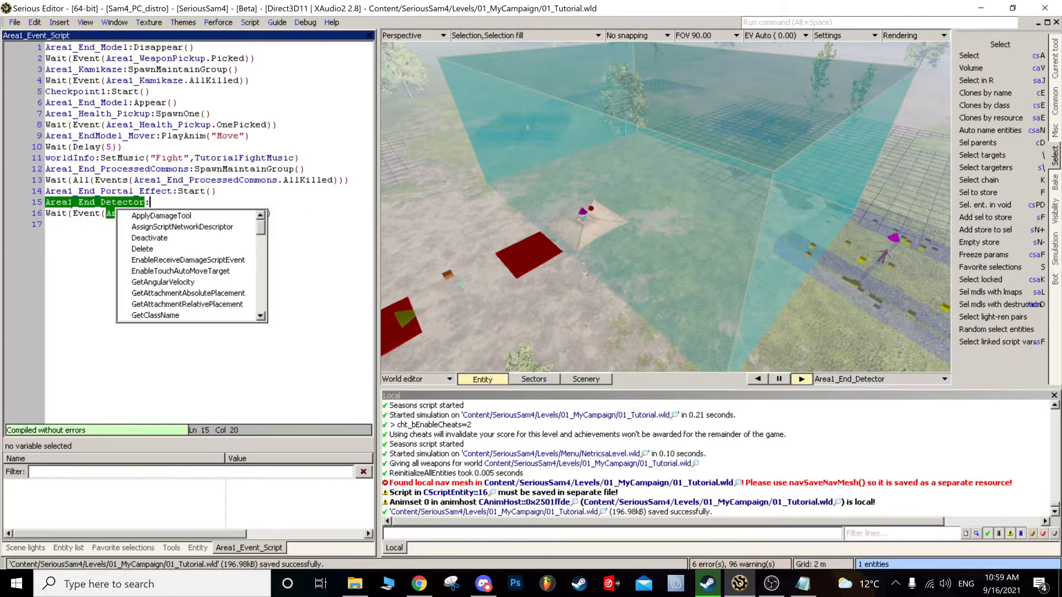
- Look through the script functions available for Area1_End_Detector to find one that controls the detector's activation
key("Down")
key("Down")
key("Down")
key("Down")
key("Down")
key("Down")
key("Down")
key("Down")
key("Down")
key("Down")
key("Down")
key("Down")
key("Down")
key("Down")
key("Down")
key("Down")
key("Down")
key("Down")
key("Down")
key("Down")
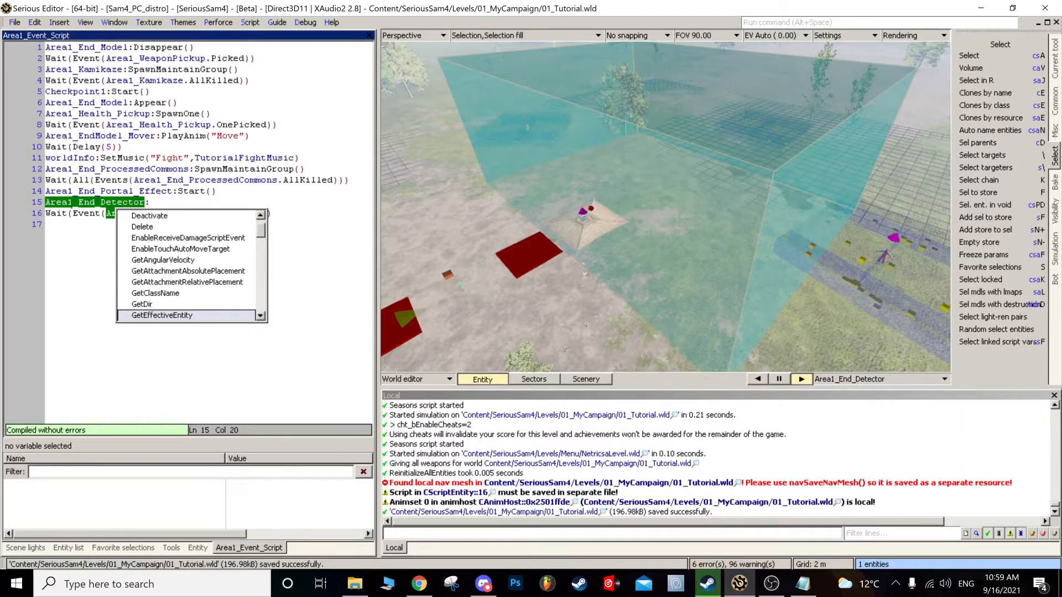
key("Down")
key("Down")
key("Down")
key("Down")
key("Down")
key("Down")
key("Down")
key("Down")
key("Down")
key("Down")
key("Down")
key("Down")
key("Down")
key("Down")
key("Down")
key("Down")
key("Down")
key("Down")
key("Down")
key("Down")
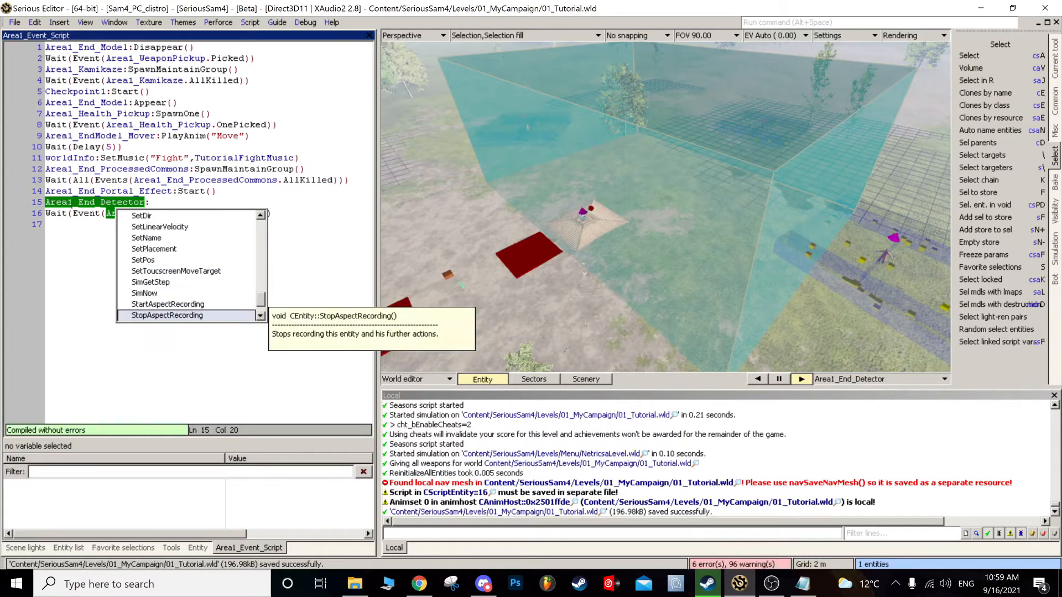
key("Up")
key("Up")
key("Up")
key("Up")
key("Up")
key("Up")
key("Up")
key("Up")
key("Up")
key("Up")
key("Up")
key("Up")
key("Up")
key("Up")
key("Up")
key("Up")
key("Up")
key("Up")
key("Up")
key("Up")
key("Up")
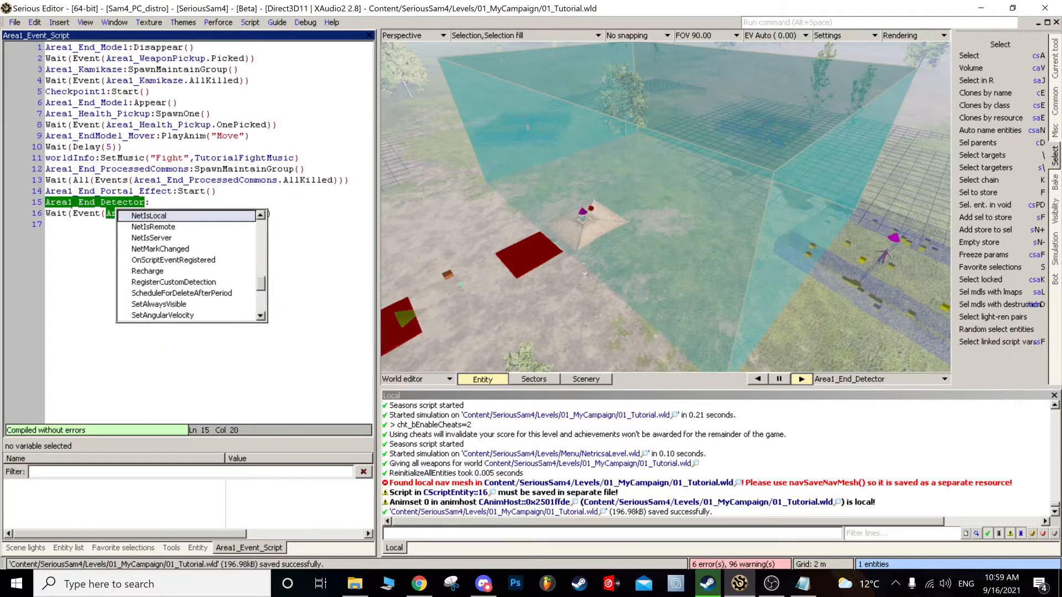
key("Up")
key("Up")
key("Up")
key("Up")
key("Up")
key("Up")
key("Up")
key("Up")
key("Up")
key("Up")
key("Up")
key("Up")
key("Up")
key("Up")
key("Up")
key("Up")
key("Up")
key("Up")
key("Up")
key("Up")
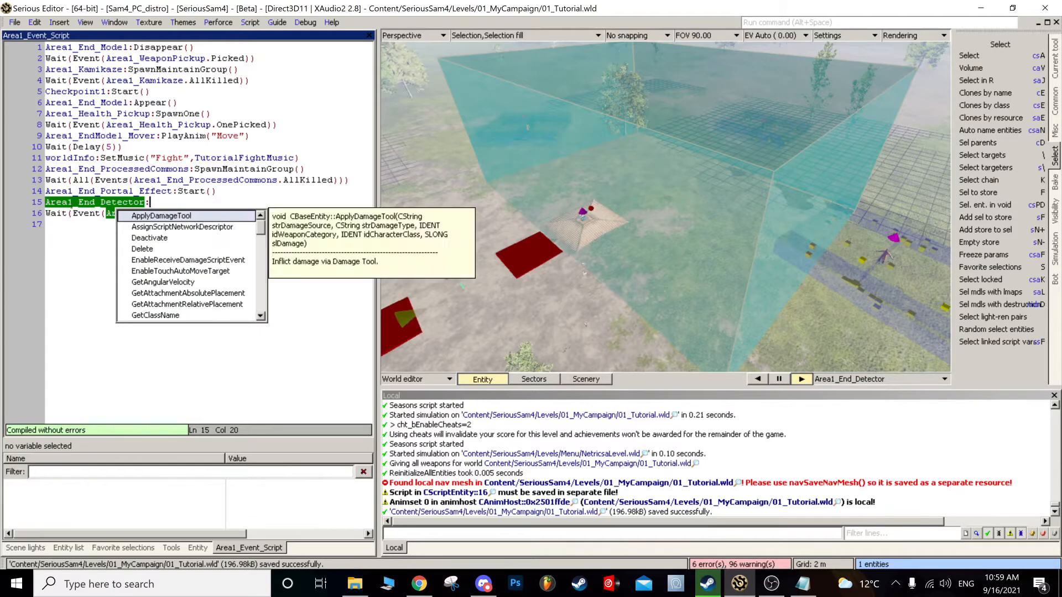
key("Down")
key("Down")
key("Down")
key("Down")
key("Down")
key("Down")
key("Down")
key("Down")
key("Down")
key("Down")
key("Down")
key("Down")
key("Down")
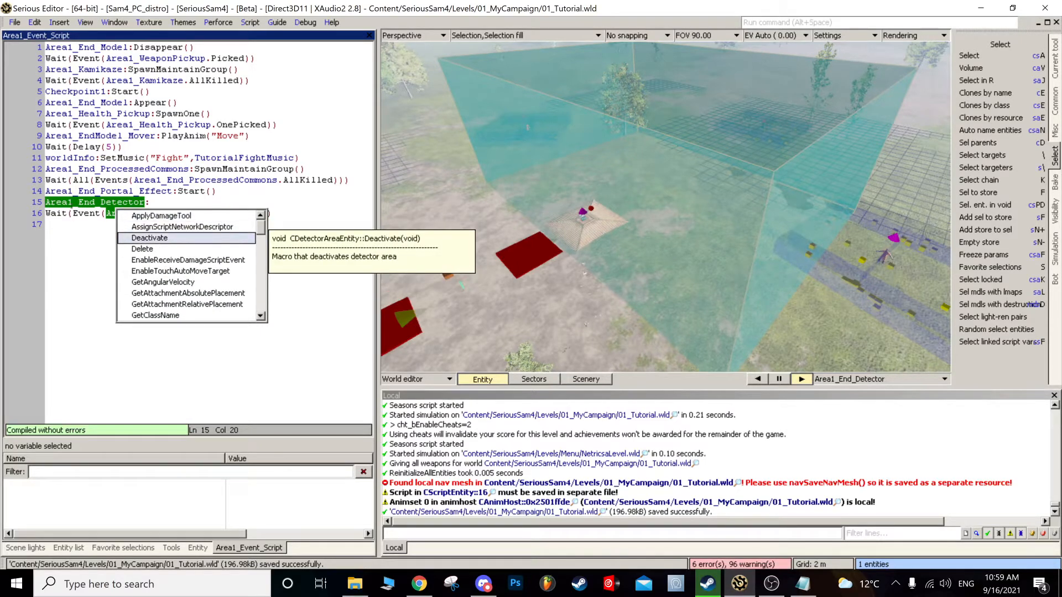
key("Down")
key("Down")
key("Down")
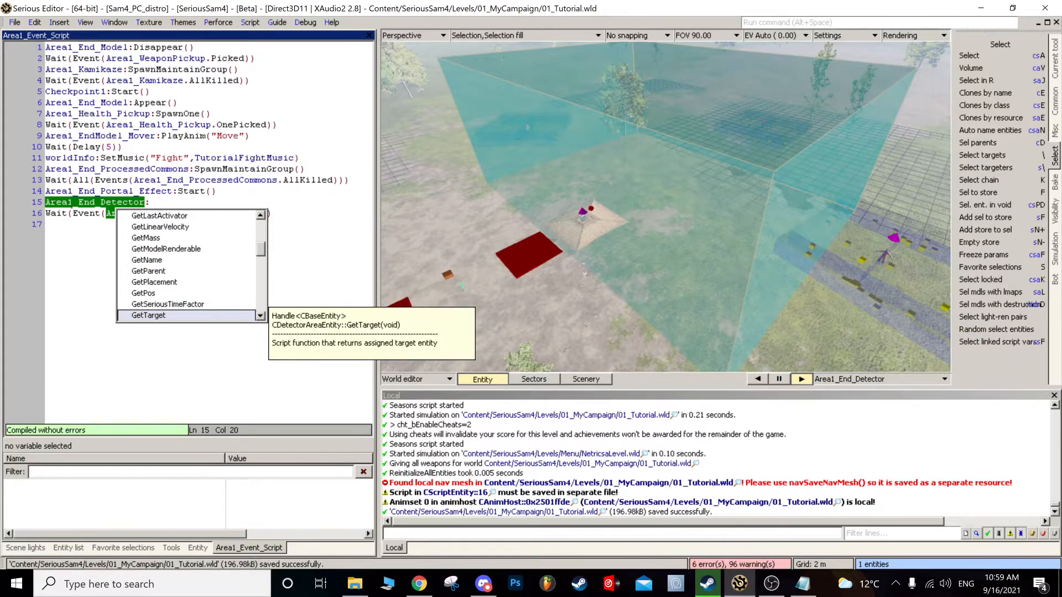
- Complete line 15 of the script as Area1_End_Detector:Recharge() and start a new line after the detector's Wait line
type("R")
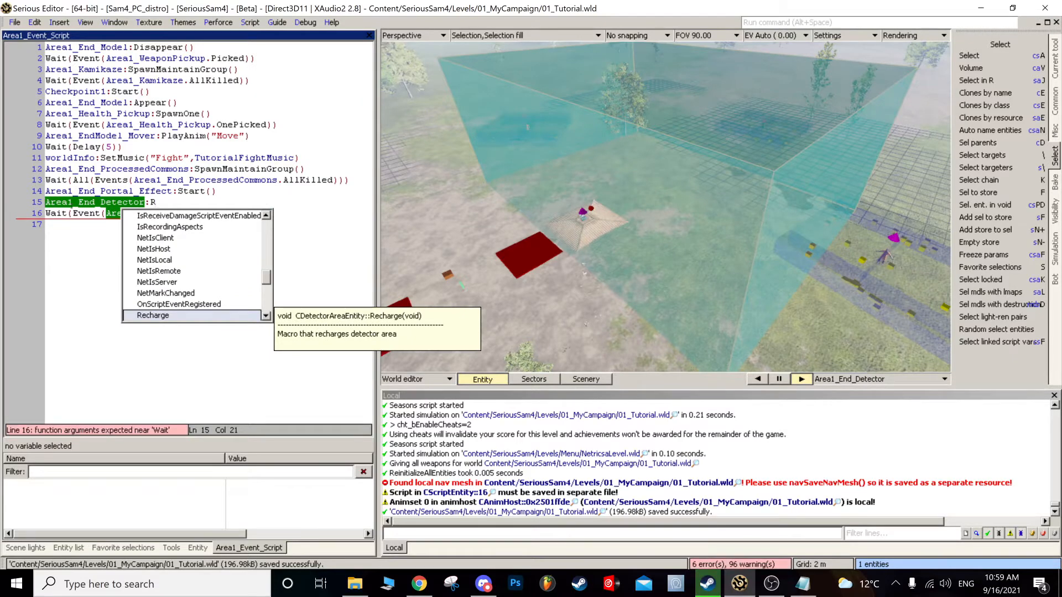
key("Return")
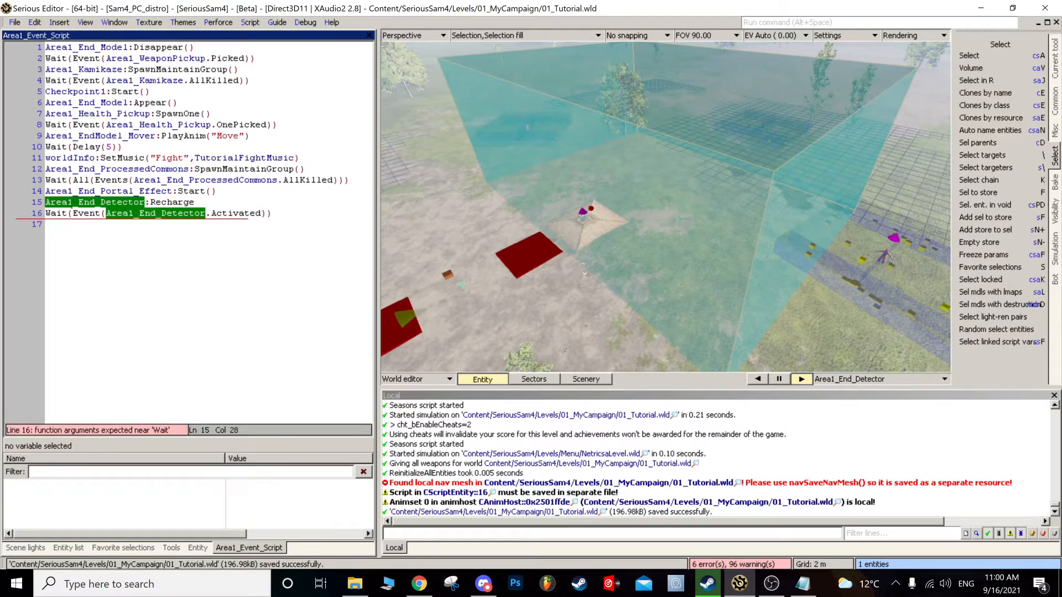
type("()")
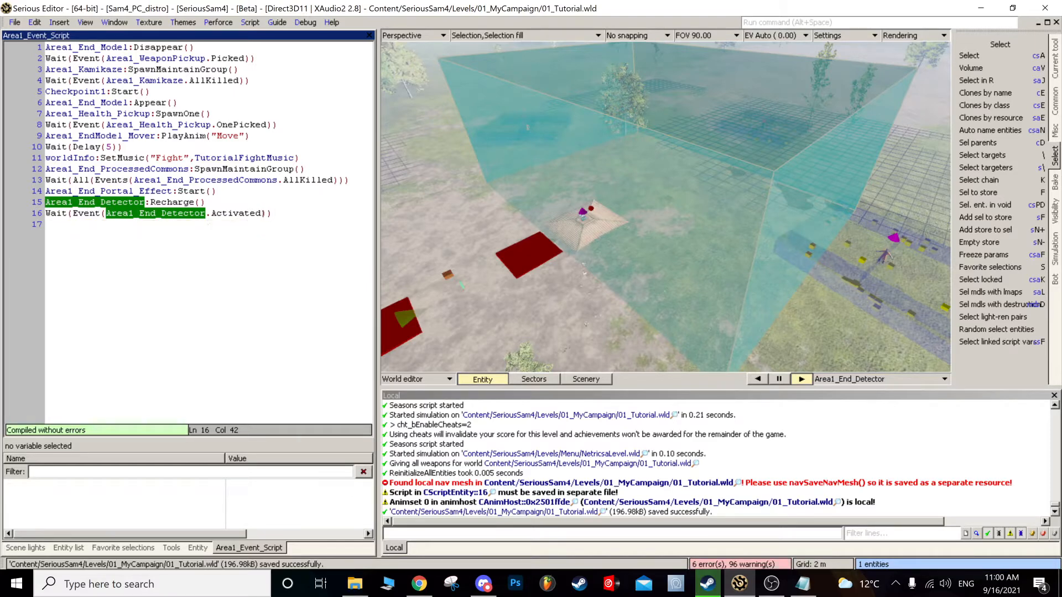
key("Return")
- Place a Teleport (SS1) entity from the SS1 Entities group on the ground beside the detector area
scroll(666, 206, "down", 10)
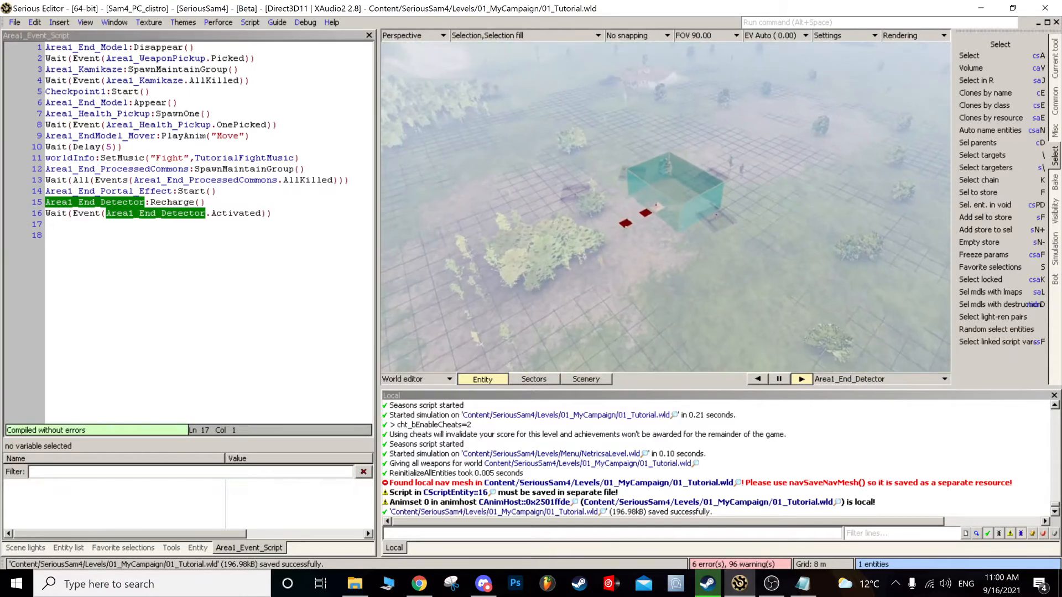
scroll(665, 207, "up", 5)
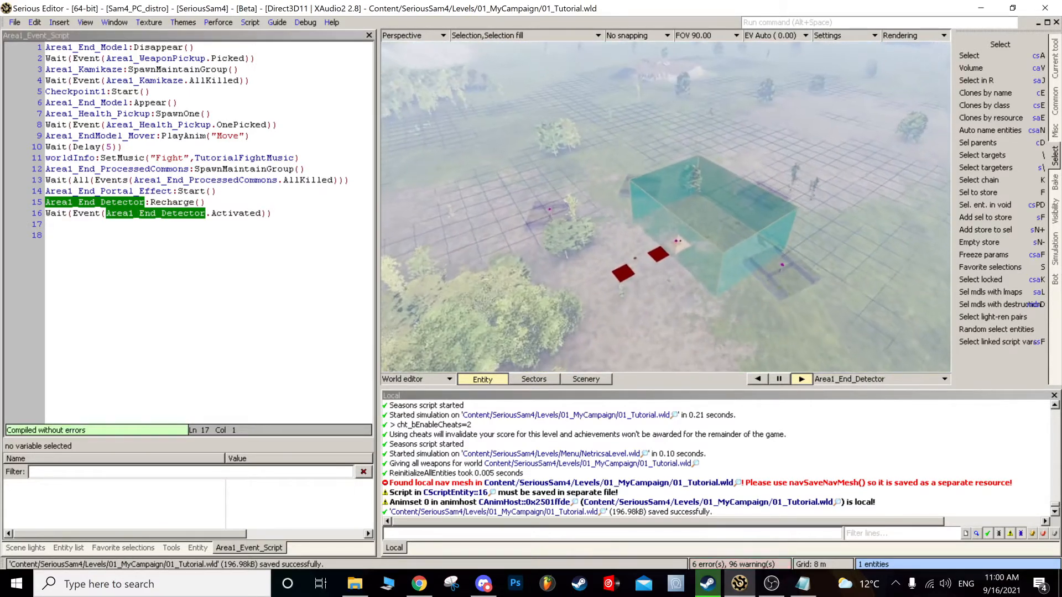
scroll(666, 206, "up", 8)
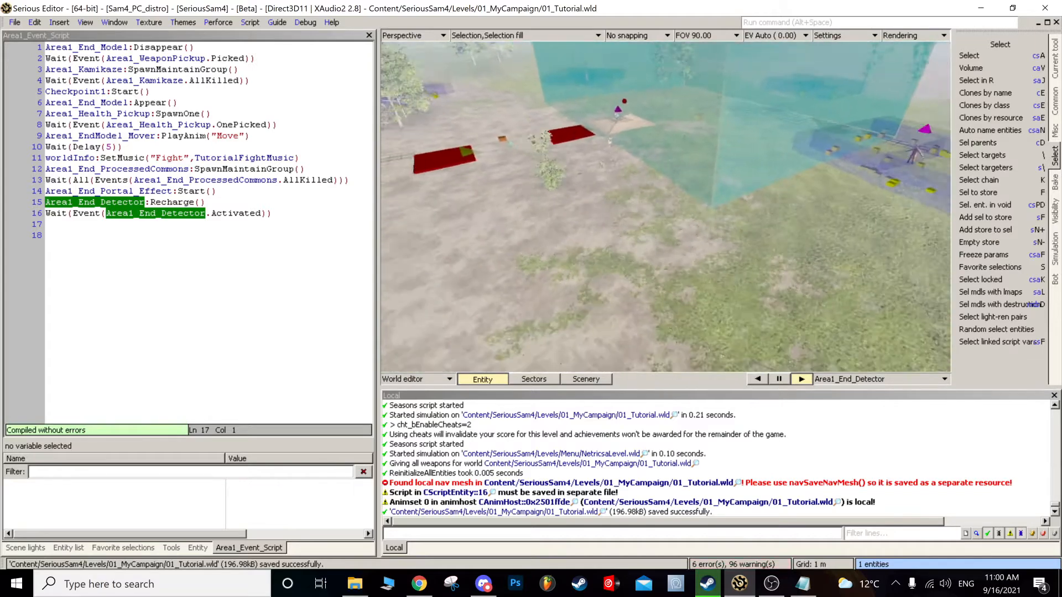
scroll(666, 206, "down", 3)
left_click(191, 391)
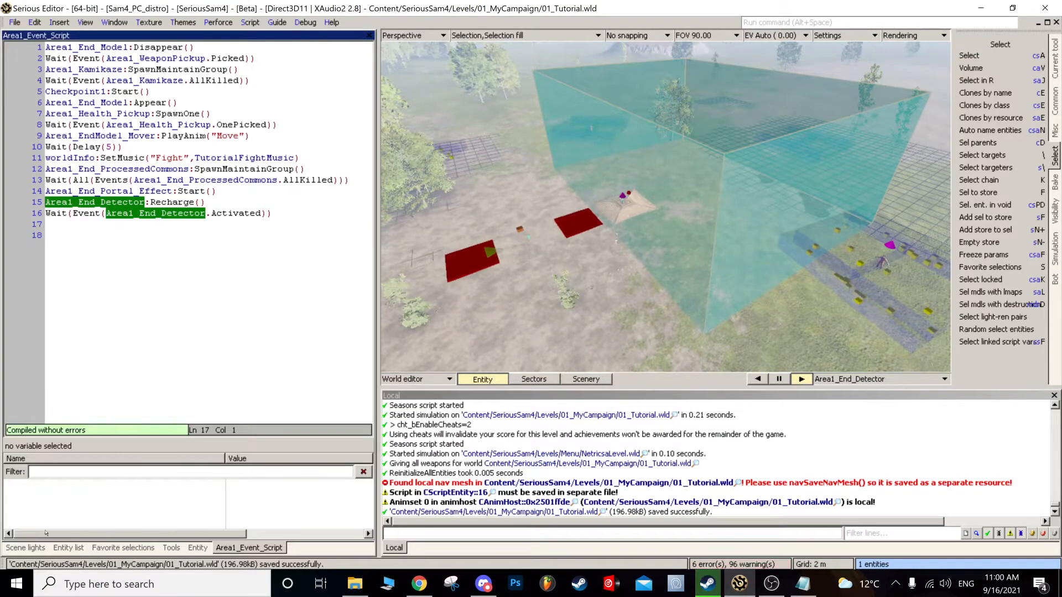
left_click(67, 548)
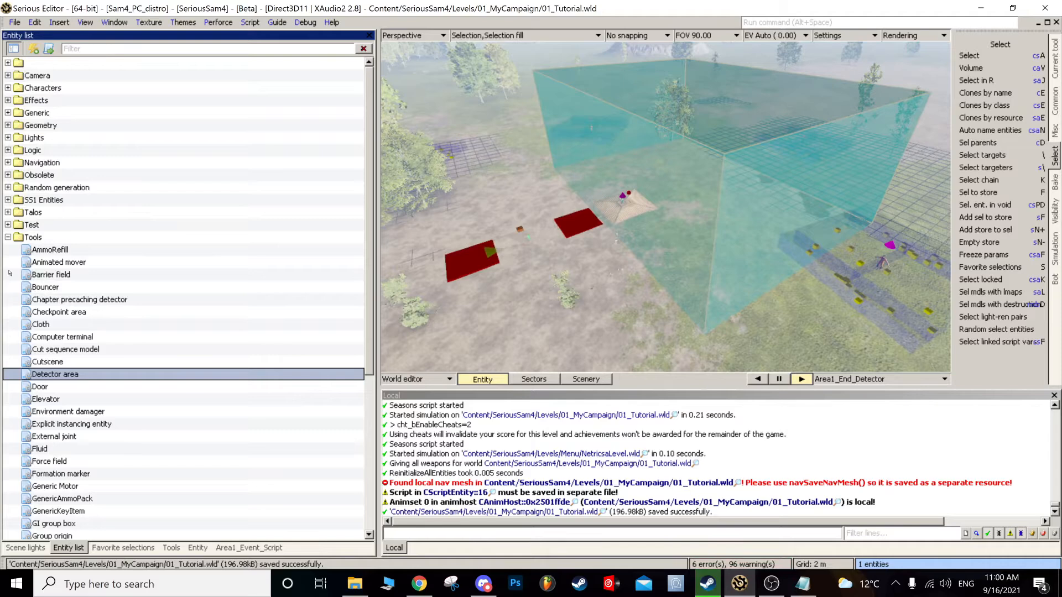
left_click(8, 237)
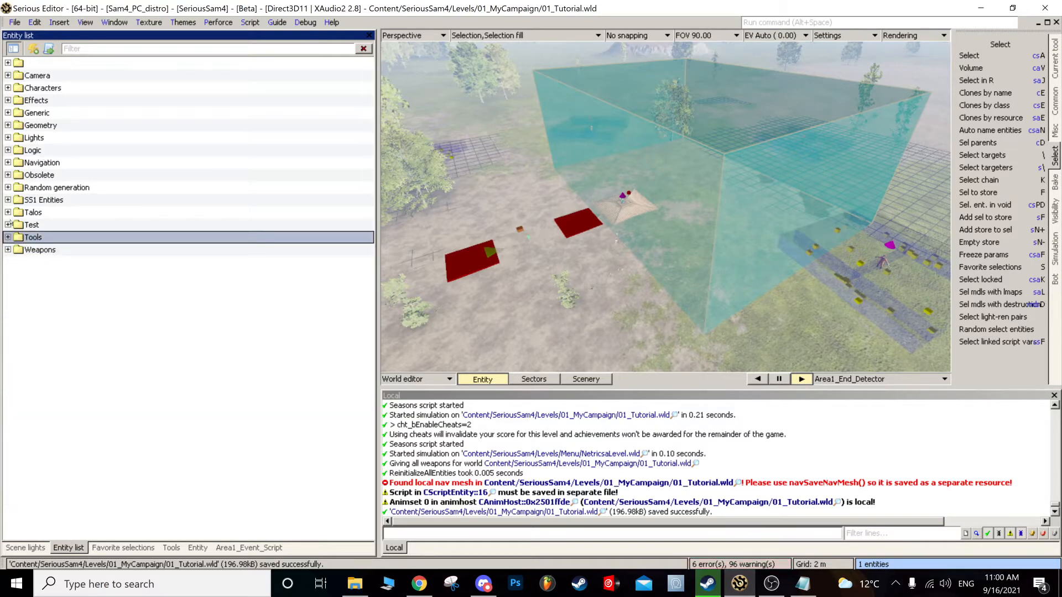
left_click(7, 200)
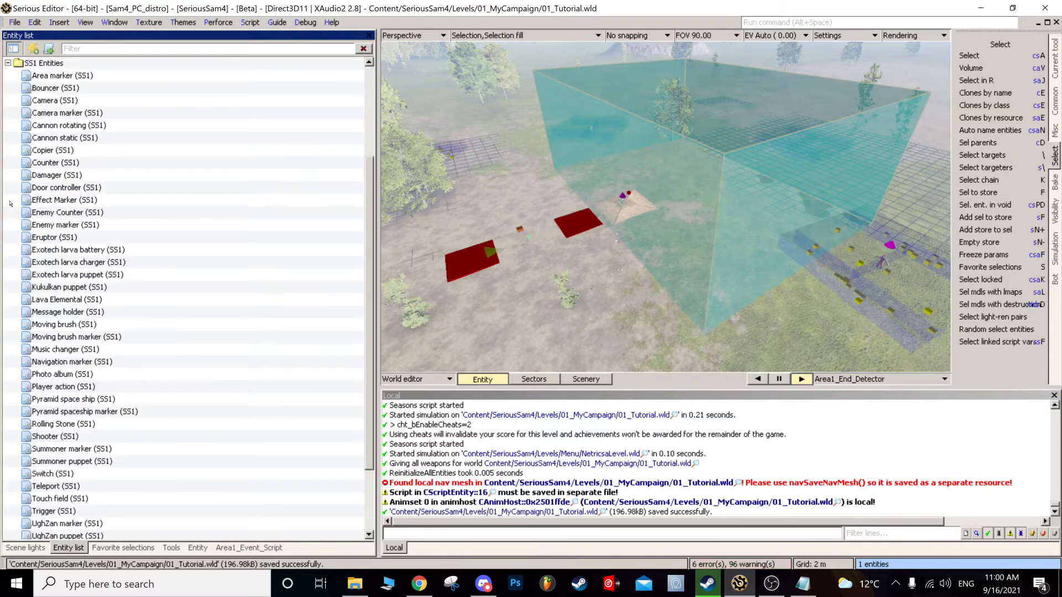
scroll(95, 169, "down", 2)
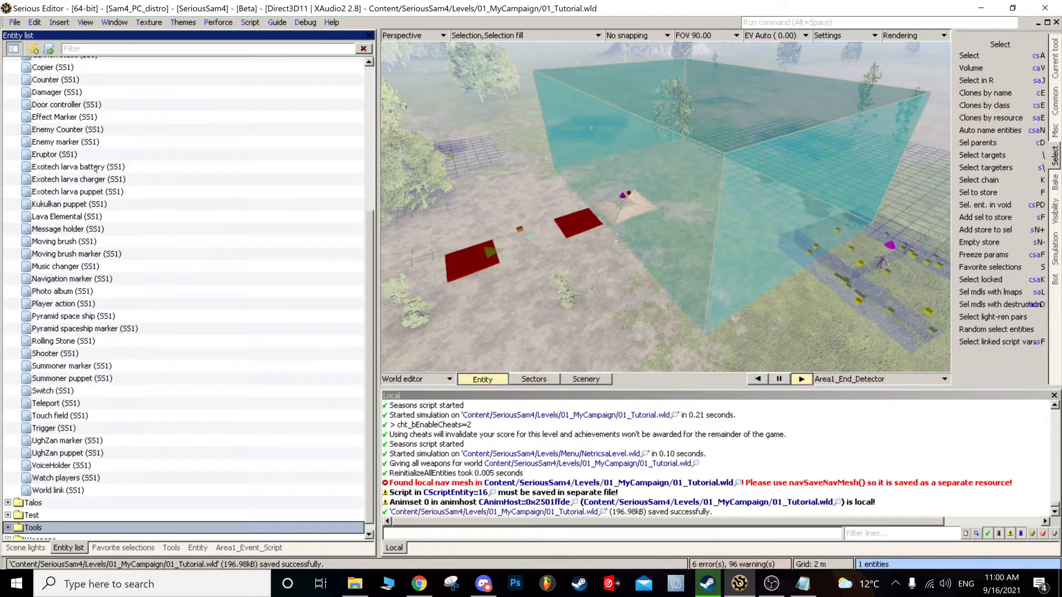
left_click(64, 404)
left_click(547, 258)
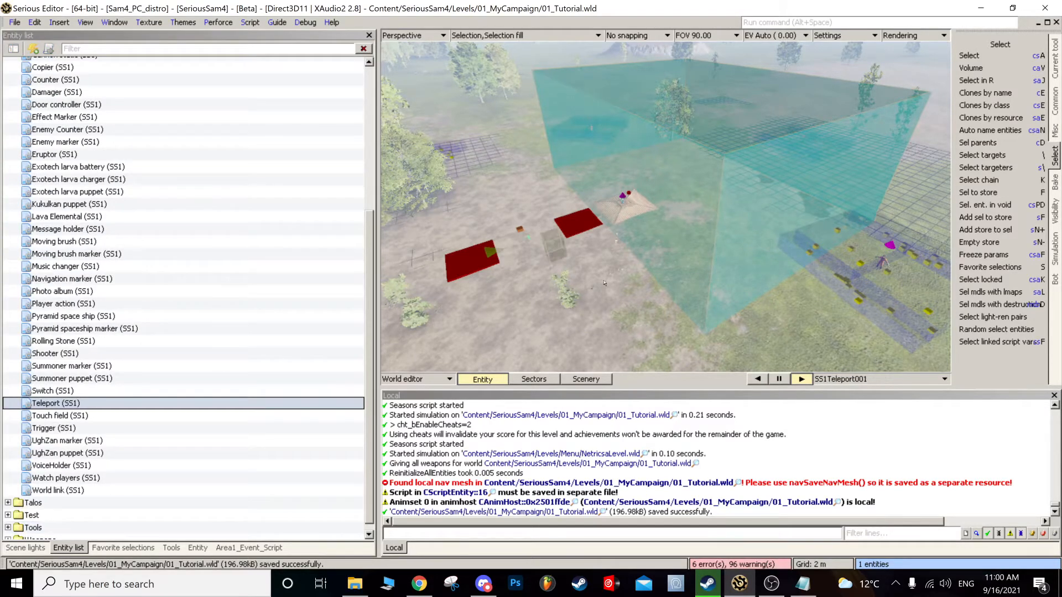
- Set the teleport's width to about 41.13 in its entity properties
left_click(198, 548)
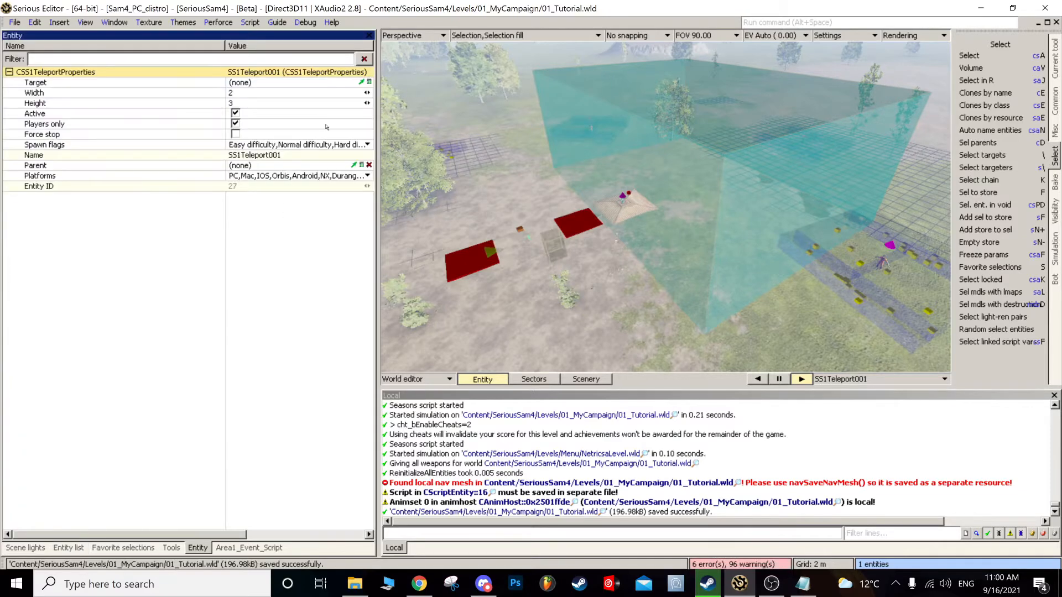
left_click_drag(367, 93, 367, 9)
scroll(690, 349, "down", 5)
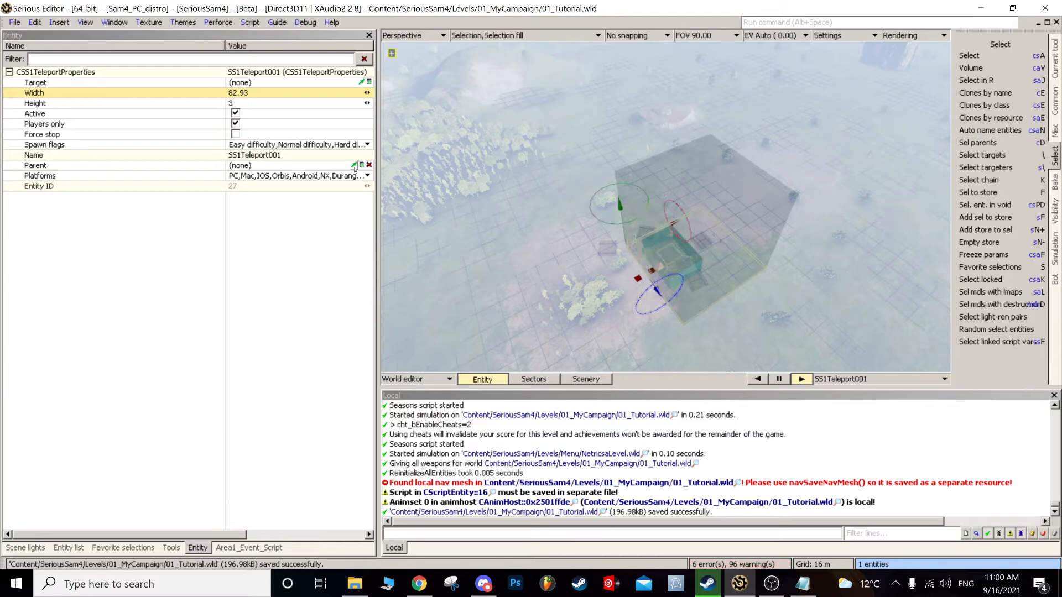
left_click_drag(367, 92, 367, 104)
- Raise the teleport volume so that it floats above the teal detector area
scroll(702, 253, "up", 5)
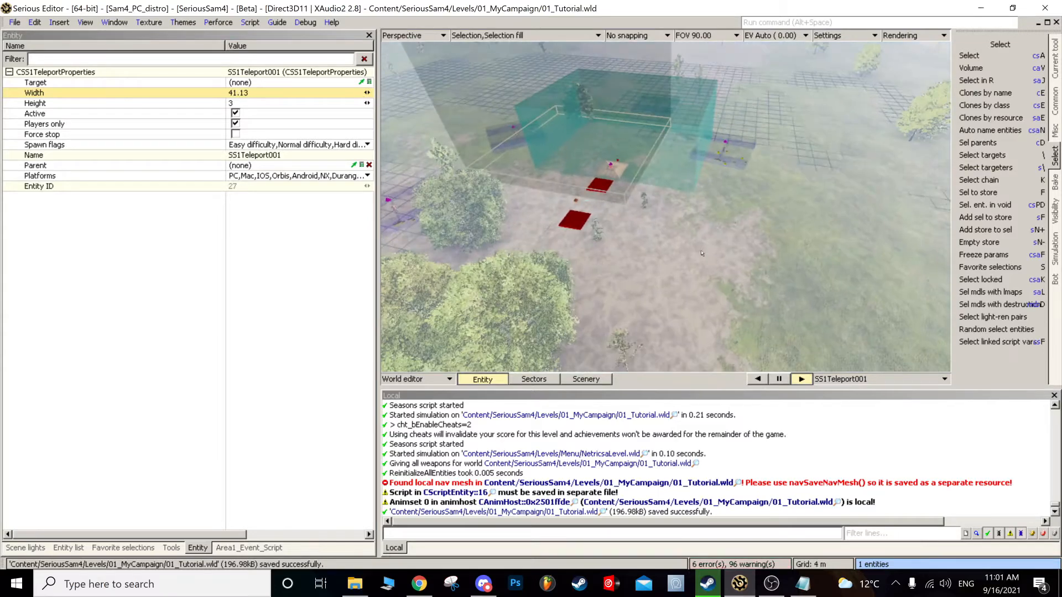
left_click_drag(701, 253, 757, 253, "ctrl")
middle_click_drag(756, 253, 615, 180)
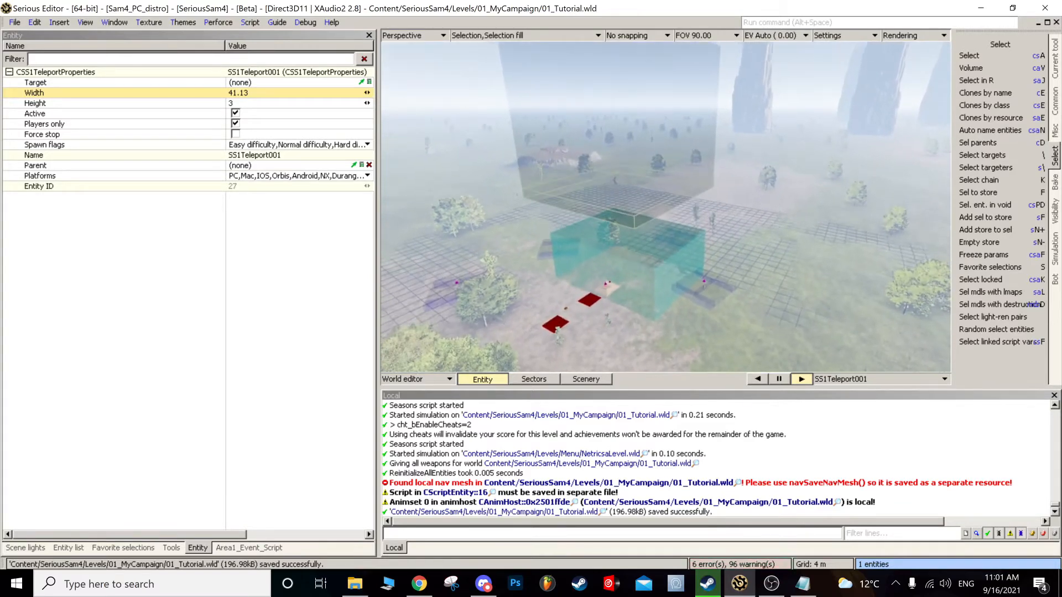
middle_click_drag(614, 227, 614, 281)
middle_click_drag(614, 221, 611, 270)
- Duplicate Checkpoint1 onto the dirt path in the distant grassy area and rename the copy Checkpoint2
left_click(697, 271)
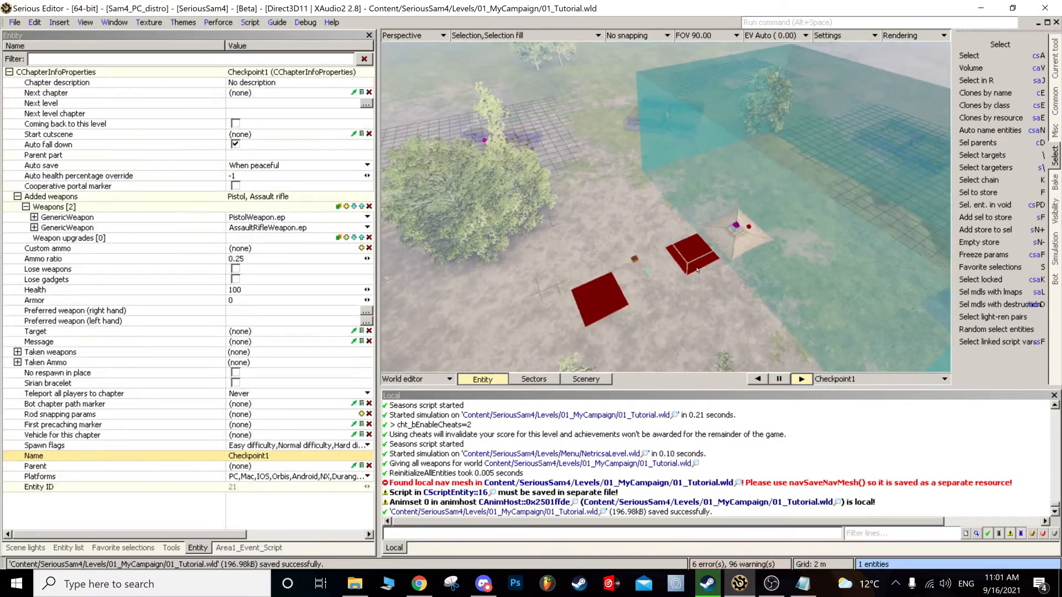
middle_click_drag(666, 222, 685, 241)
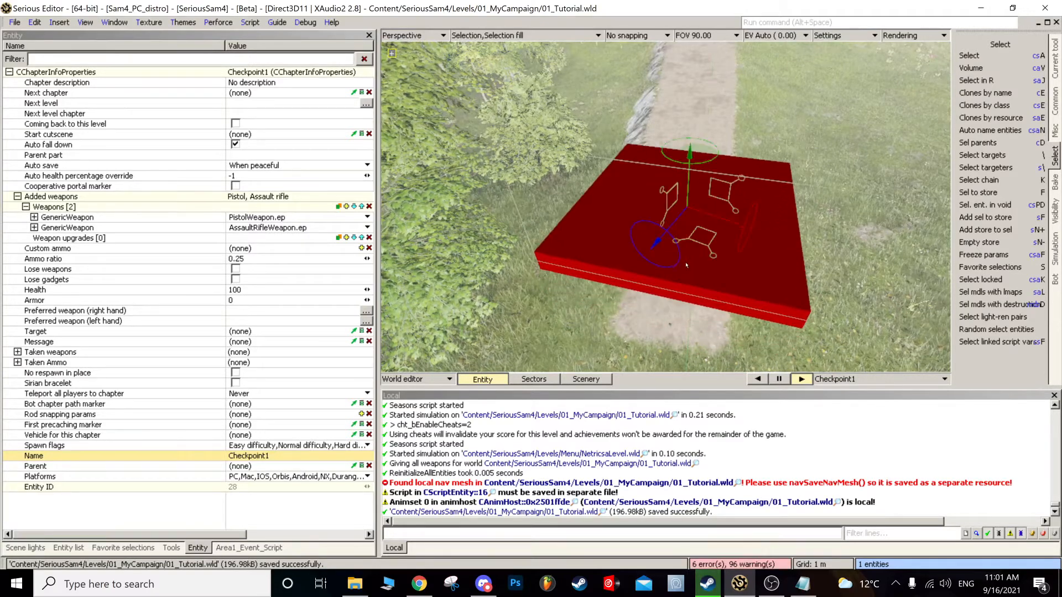
left_click(324, 452)
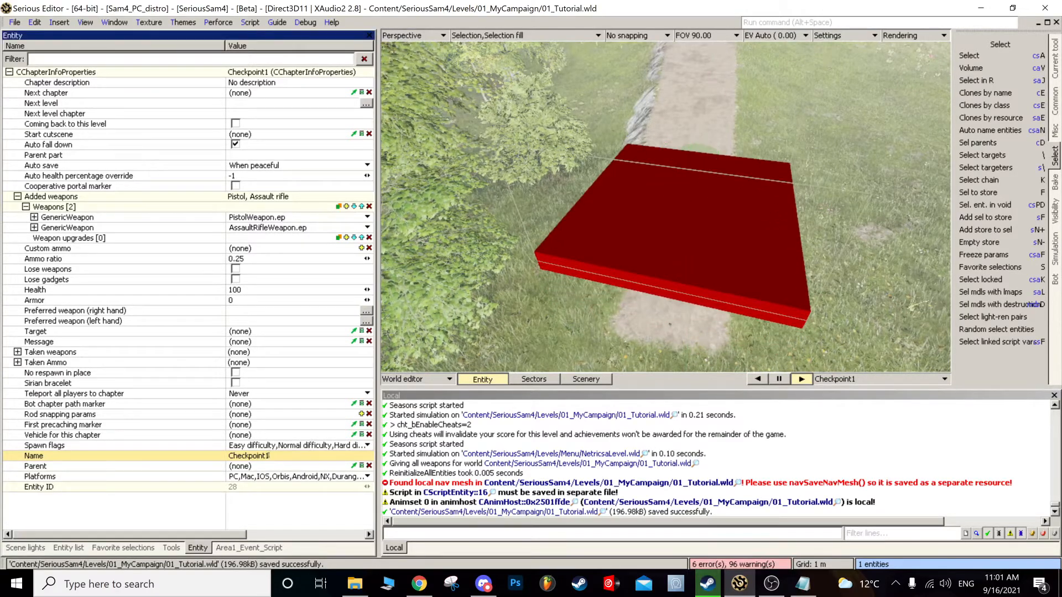
key("Return")
- Assign Checkpoint2 as the target of the SS1Teleport001 entity
middle_click_drag(665, 207, 763, 232)
scroll(666, 207, "down", 10)
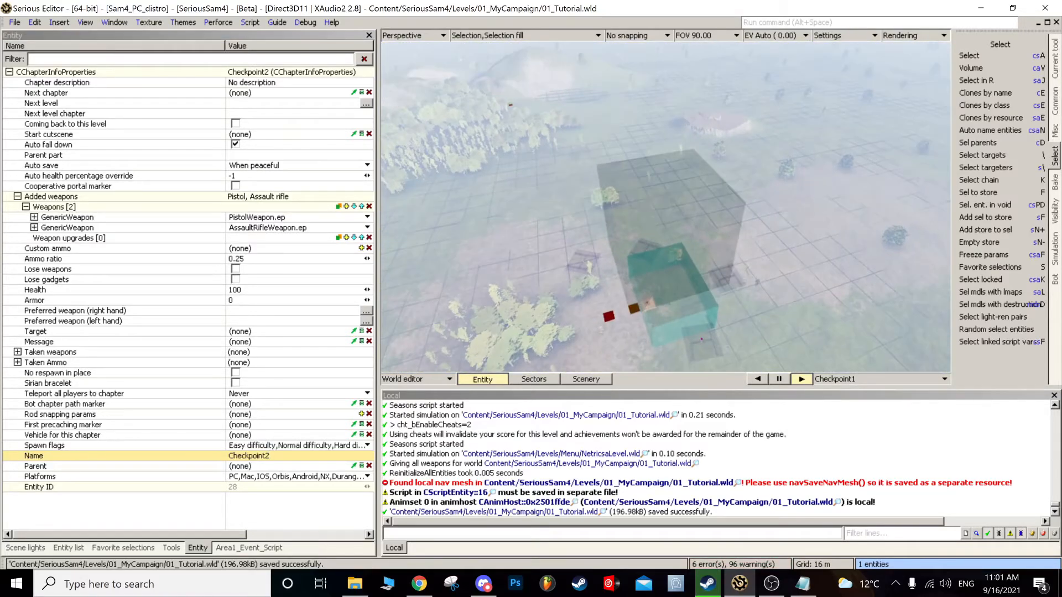
left_click(654, 223)
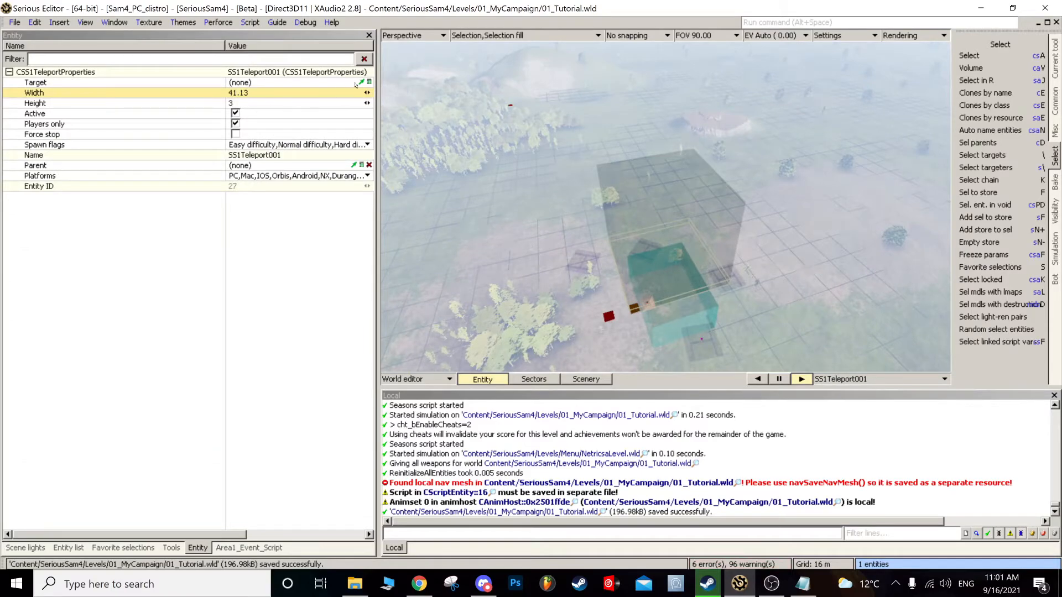
left_click(360, 82)
middle_click_drag(666, 207, 631, 220)
left_click(620, 301)
scroll(620, 301, "down", 10)
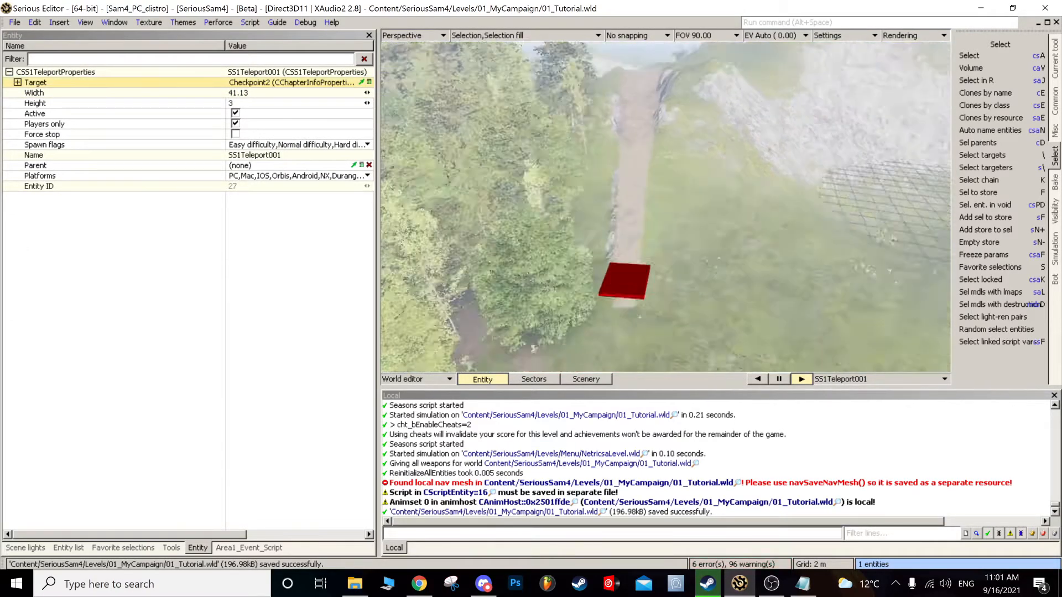
- Insert a reference to the SS1Teleport001 entity on line 17 of Area1_Event_Script
scroll(666, 207, "up", 10)
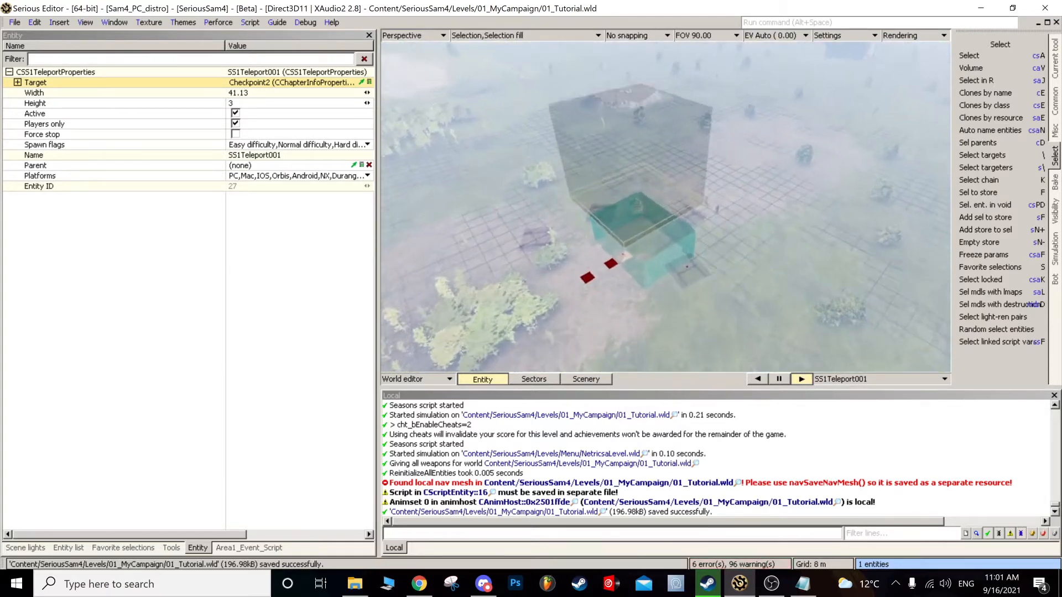
middle_click_drag(665, 206, 630, 150)
scroll(666, 206, "down", 2)
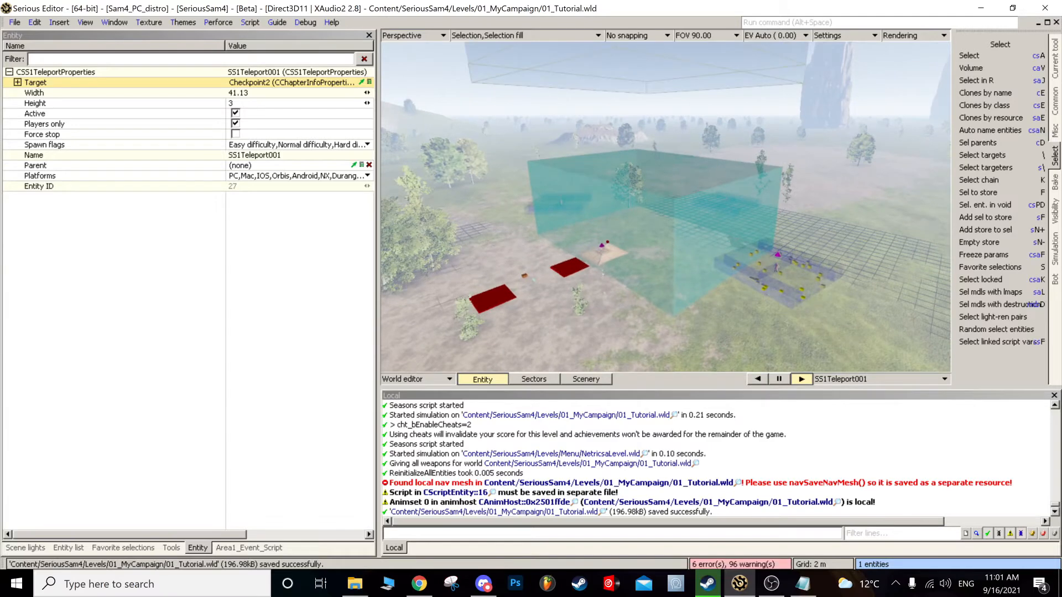
left_click(550, 244)
middle_click_drag(550, 243, 678, 228)
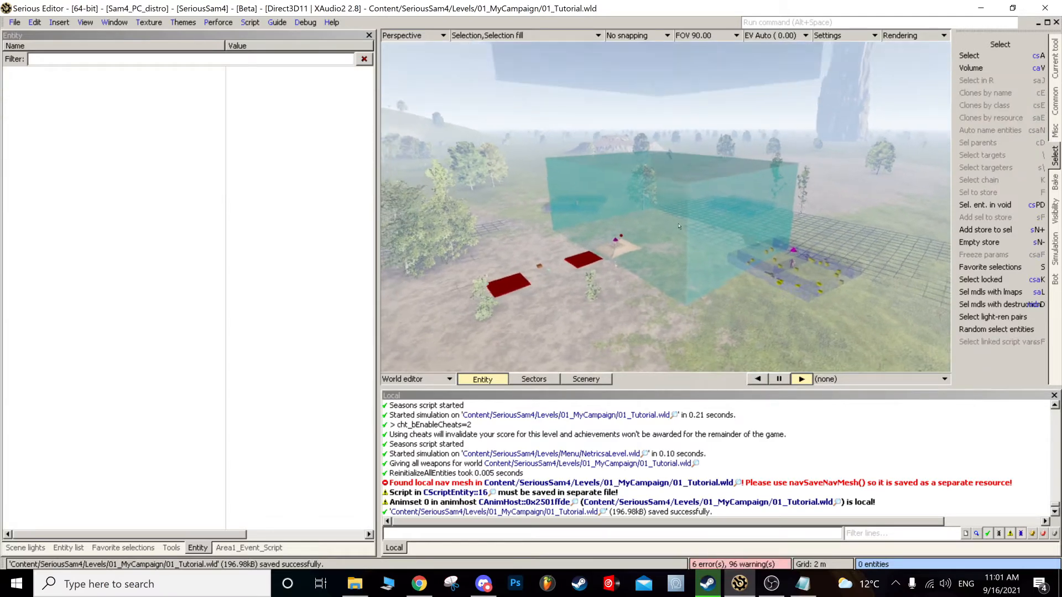
left_click(672, 88)
middle_click_drag(673, 88, 666, 69)
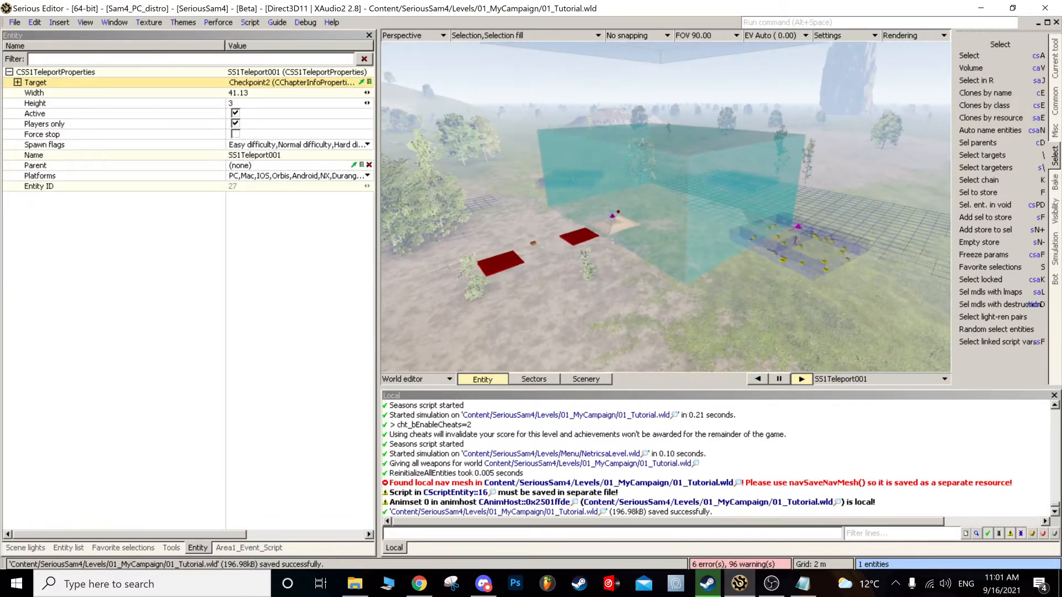
left_click(249, 547)
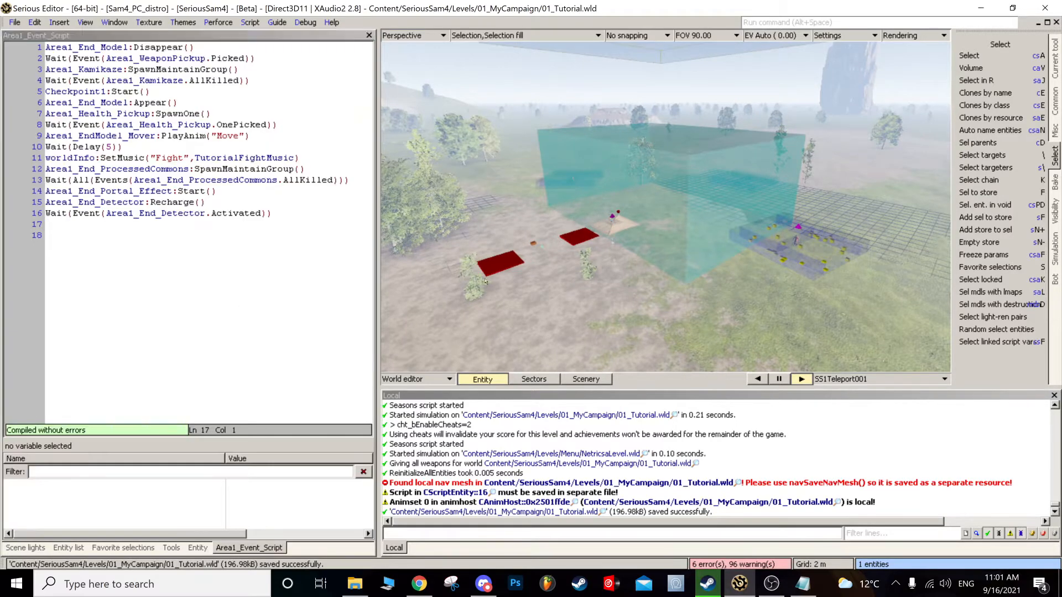
type("SS1Teleport001")
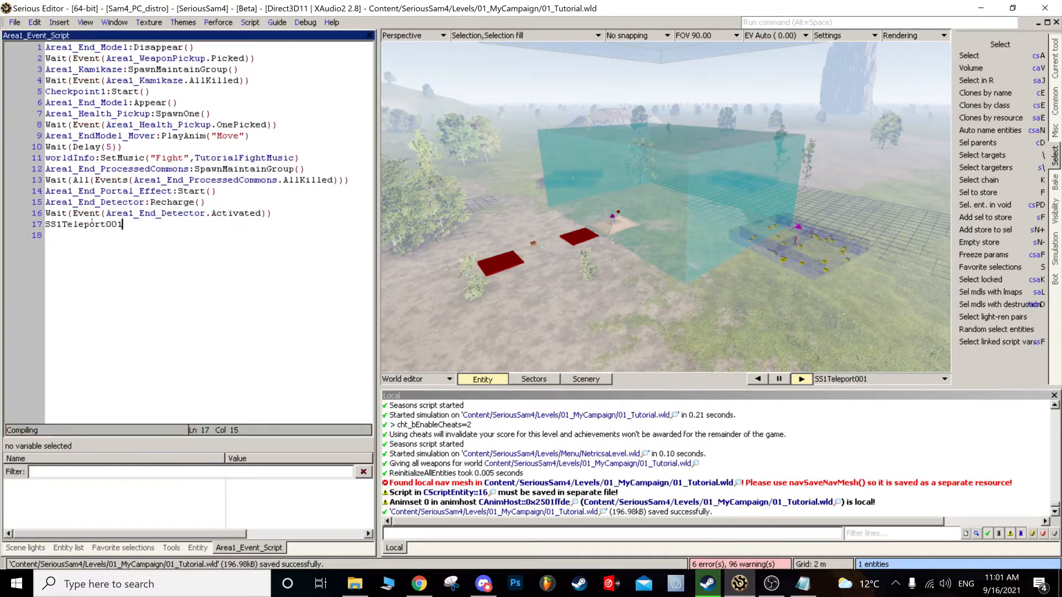
- Look through the script functions available for SS1Teleport001 for one that activates the teleport
type(":")
key("Down")
key("Down")
key("Down")
key("Down")
key("Down")
key("Down")
key("Down")
key("Down")
key("Down")
key("Down")
key("Down")
key("Down")
key("Down")
key("Down")
key("Down")
key("Down")
key("Down")
key("Down")
key("Down")
key("Down")
key("Down")
key("Down")
key("Down")
key("Down")
key("Down")
key("Down")
key("Down")
key("Down")
key("Down")
key("Down")
key("Down")
key("Down")
key("Down")
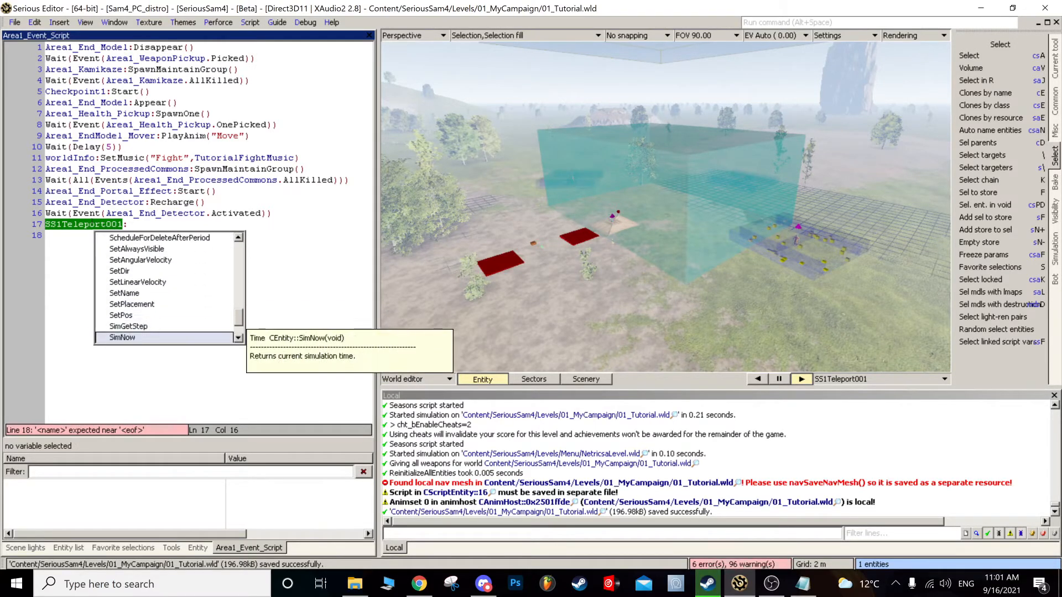
key("Up")
key("Up")
key("Up")
key("Up")
key("Up")
key("Up")
key("Up")
key("Up")
key("Up")
key("Up")
key("Up")
key("Up")
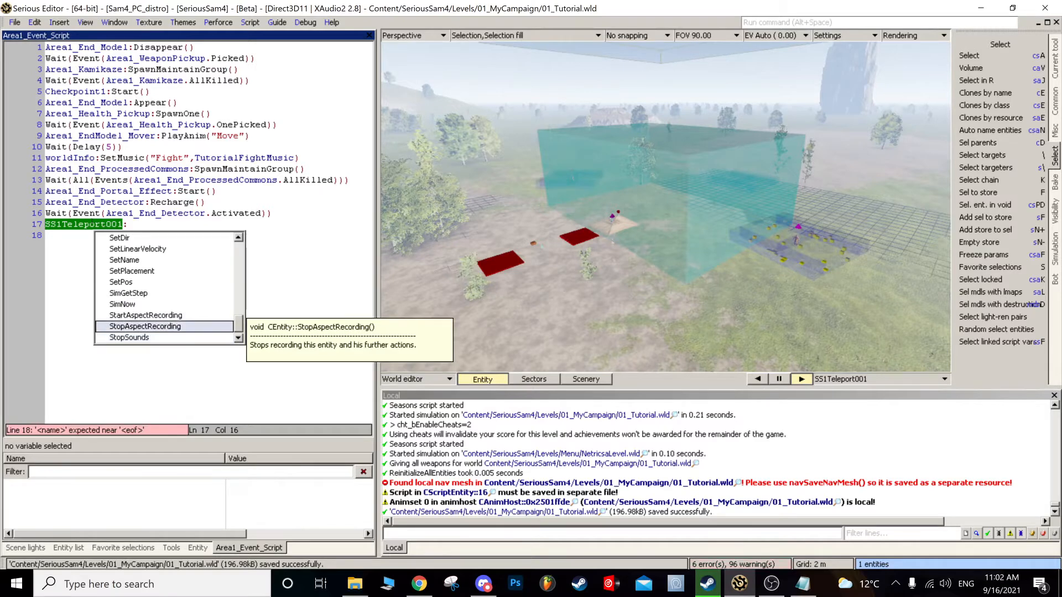
key("Up")
key("Up")
key("Up")
key("Up")
key("Up")
key("Up")
key("Up")
key("Up")
key("Up")
key("Up")
key("Up")
key("Up")
key("Up")
key("Up")
key("Up")
key("Up")
key("Up")
key("Up")
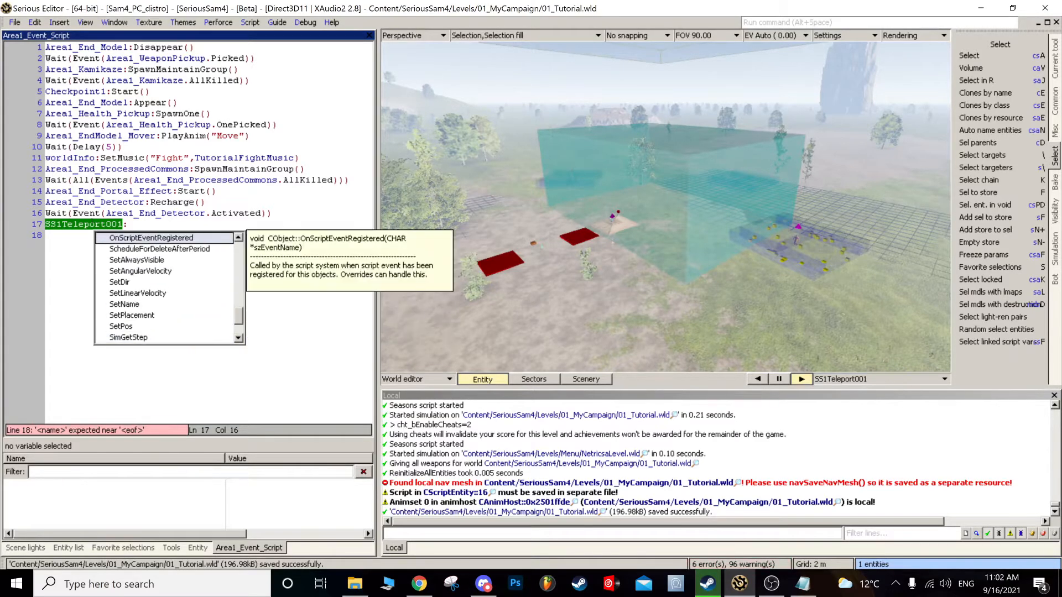
- Try to add a Set function call to SS1Teleport001, and remove the trial text together with the colon
type("SetAc")
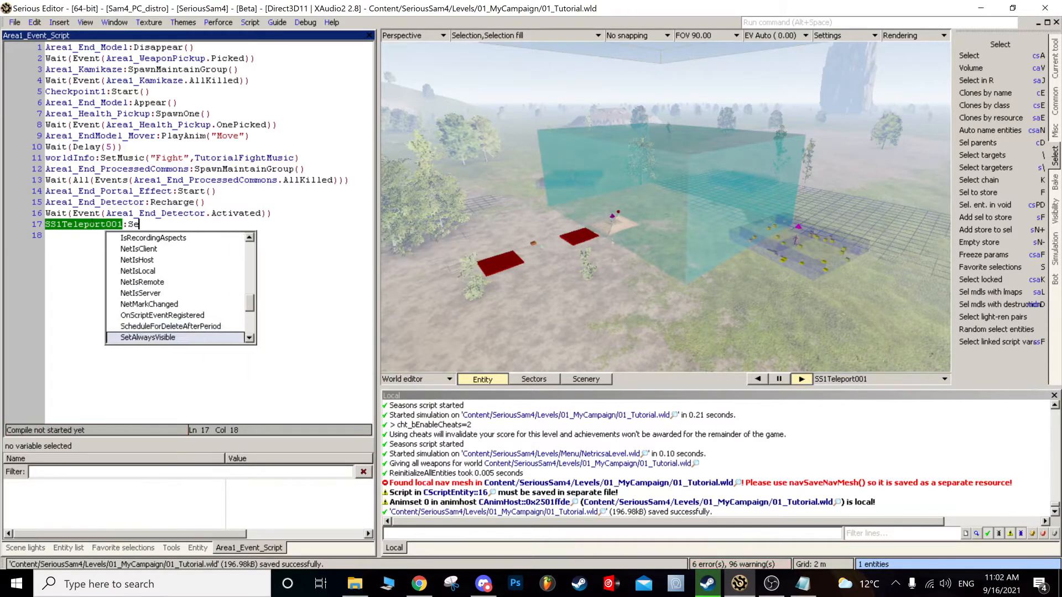
key("BackSpace")
key("BackSpace")
key("BackSpace")
key("BackSpace")
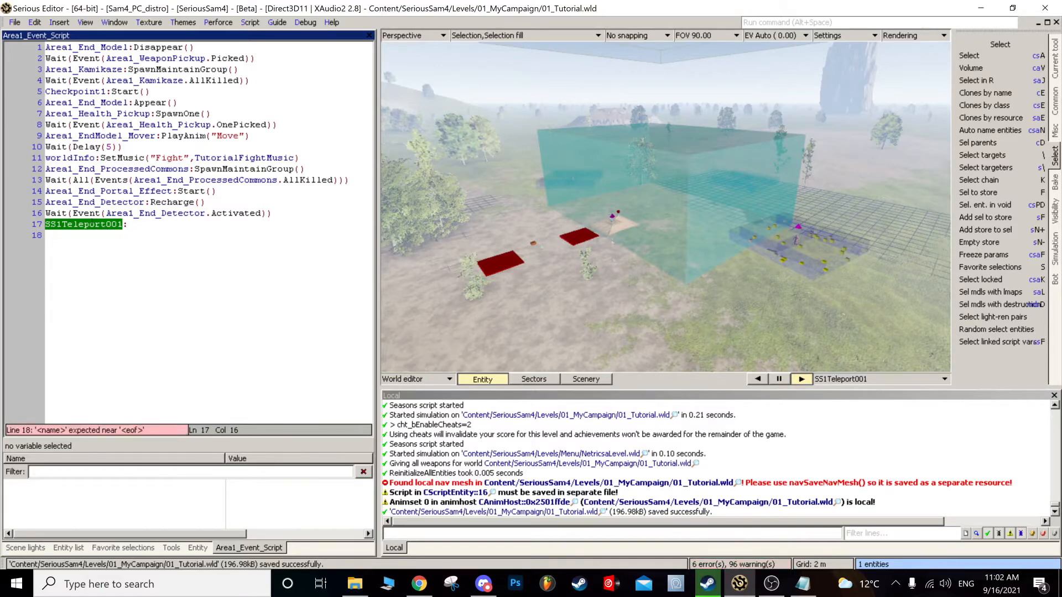
type("Wh")
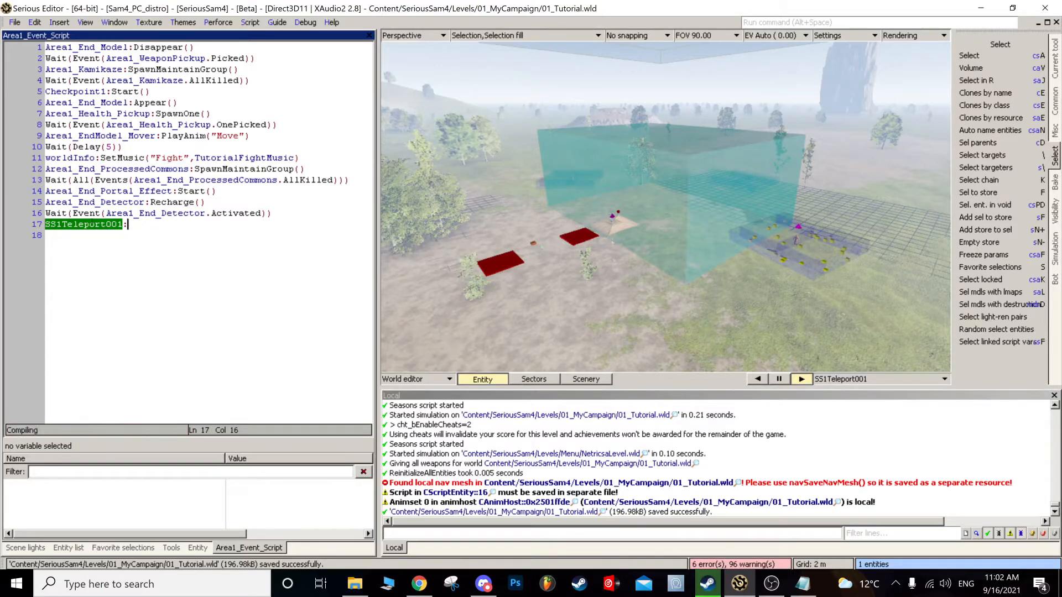
key("BackSpace")
middle_click_drag(471, 217, 487, 132)
scroll(498, 171, "down", 3)
middle_click_drag(665, 207, 625, 213)
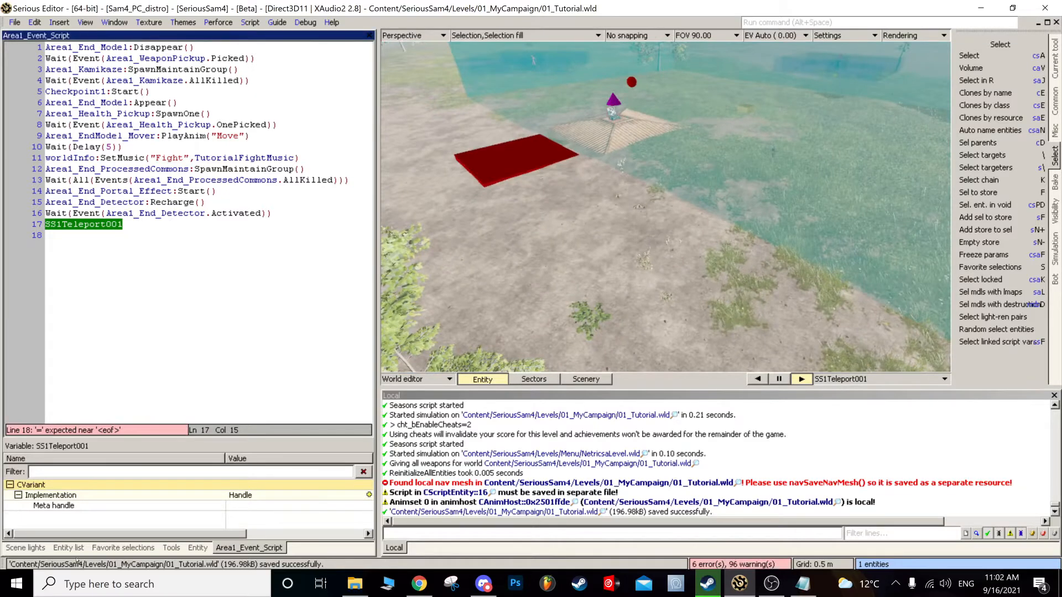
- Add an Animated mover entity from the Tools category on the ground beside the red area near the end model
left_click(69, 547)
scroll(87, 392, "up", 6)
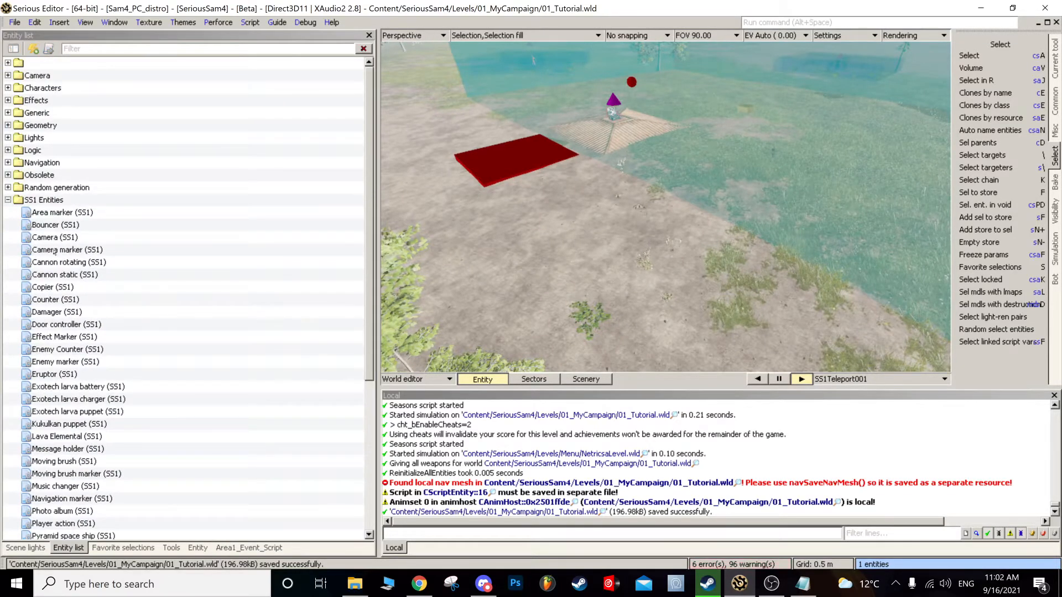
left_click(8, 199)
left_click(8, 237)
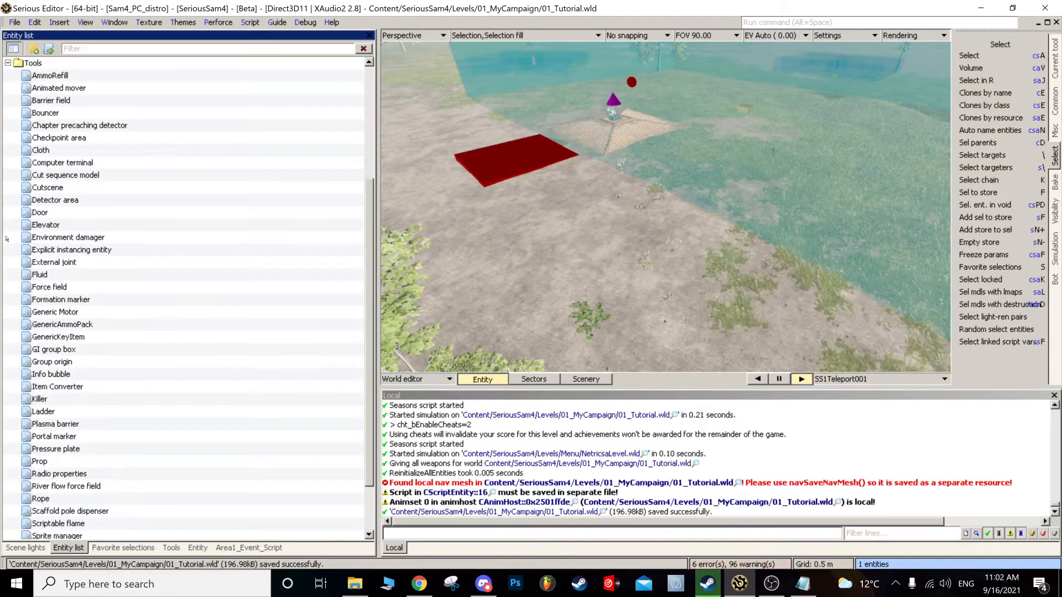
scroll(83, 232, "down", 2)
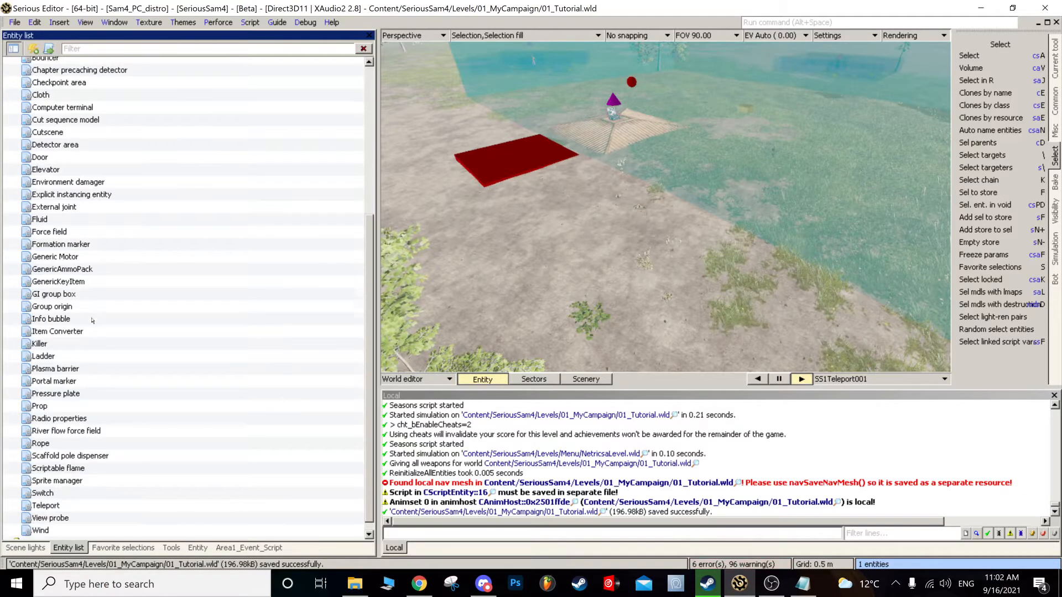
scroll(92, 321, "up", 5)
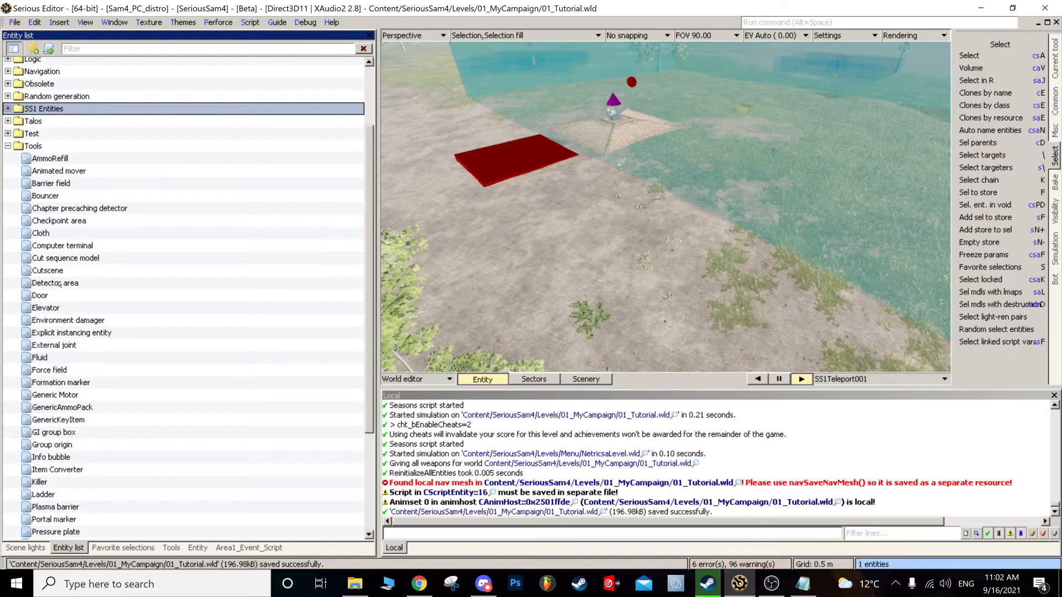
left_click_drag(46, 173, 543, 239)
scroll(543, 239, "down", 6)
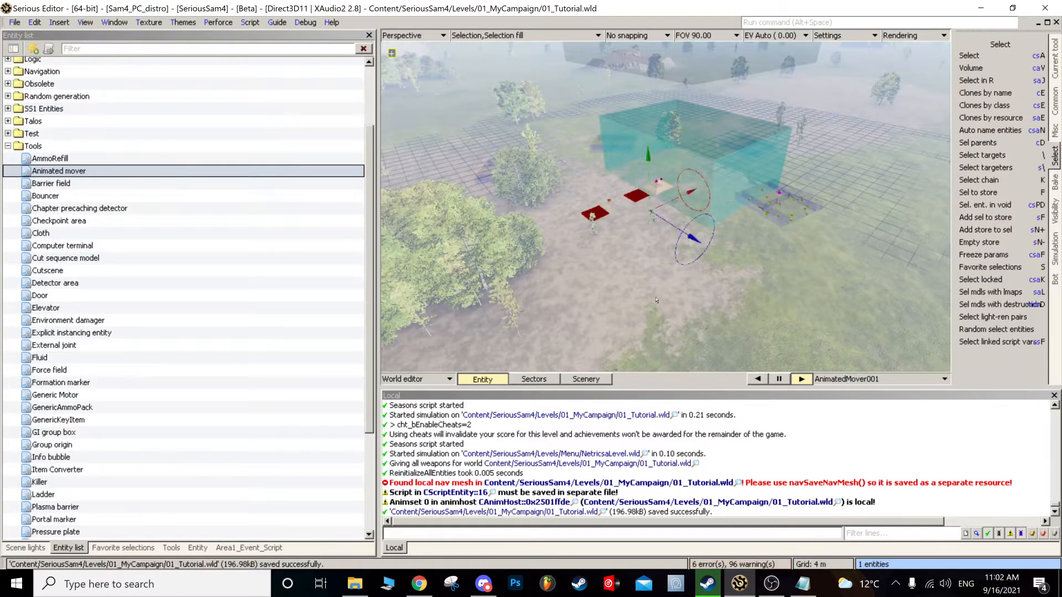
scroll(658, 194, "up", 5)
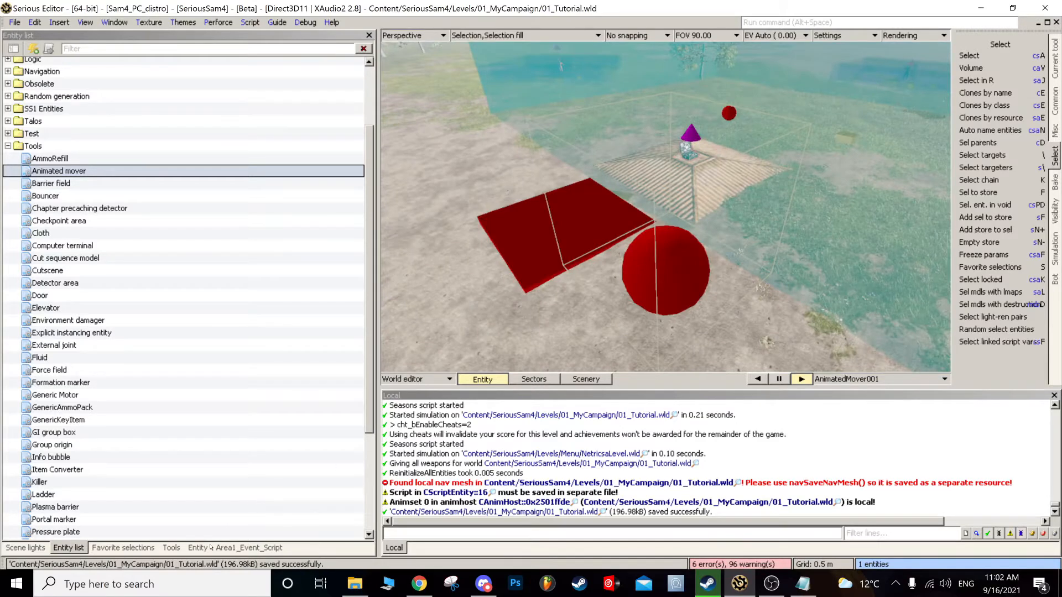
- Rename the new animated mover as Area1_End_Teleport_Mover
left_click(209, 548)
double_click(293, 144)
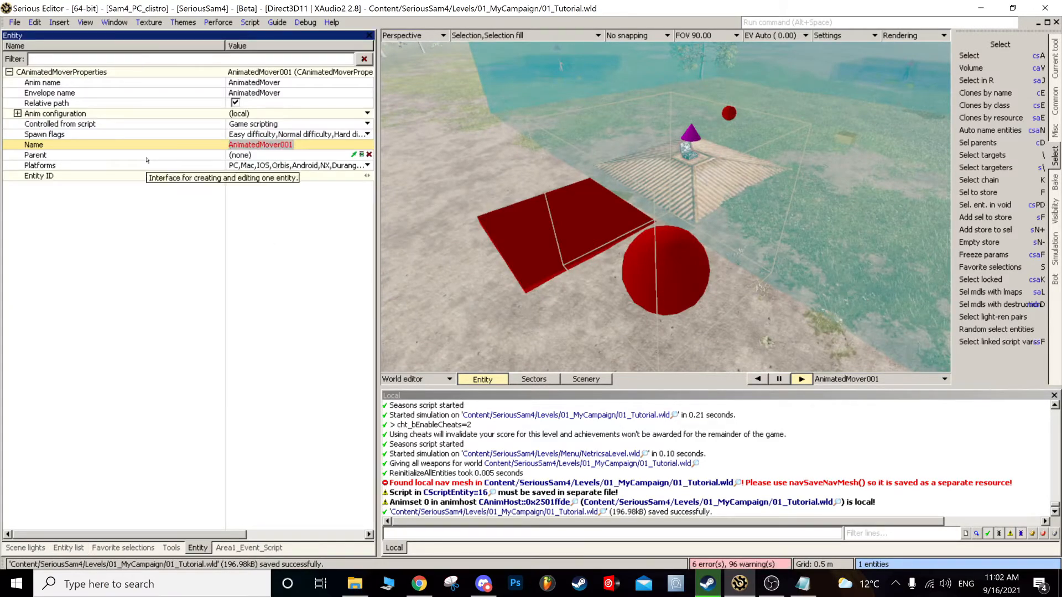
type("Area1_EdP")
key("BackSpace")
type("_Teleport_Move")
key("Return")
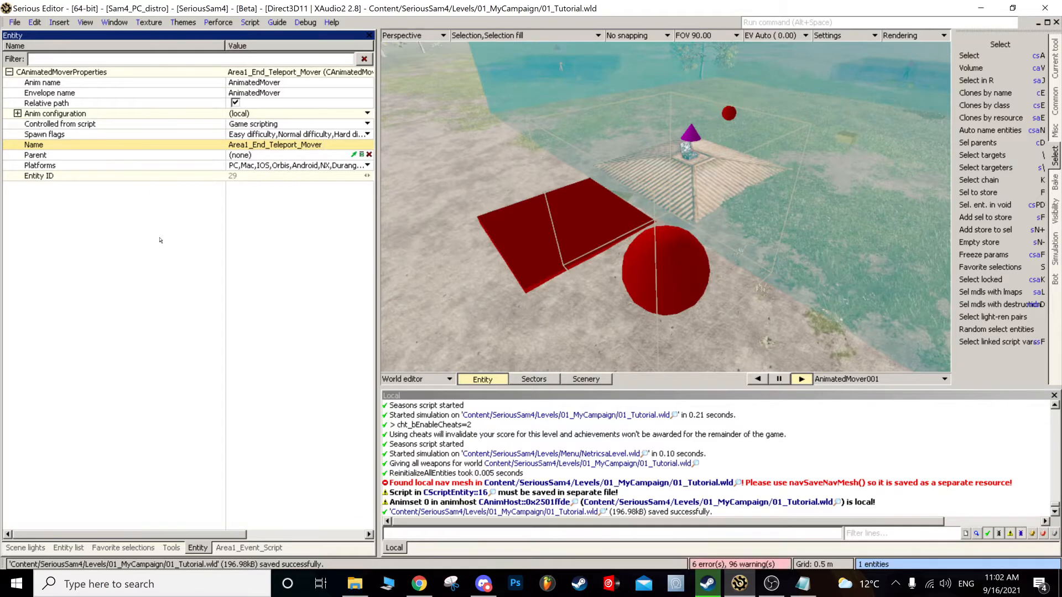
- Assign Area1_End_Teleport_Mover as the parent of the SS1Teleport001 entity
middle_click_drag(744, 277, 705, 171)
left_click(705, 168)
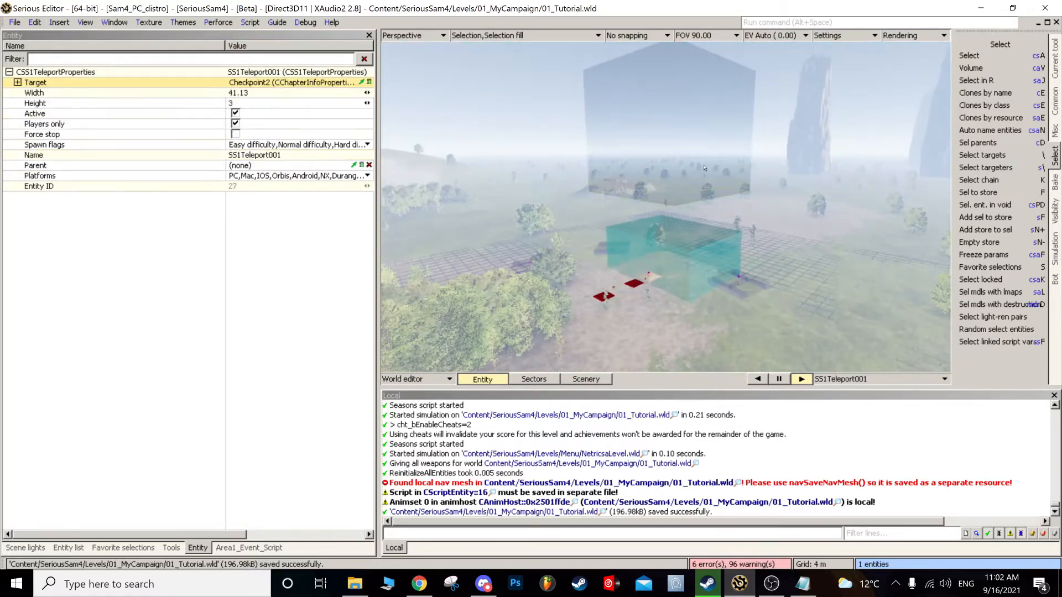
left_click(354, 164)
middle_click_drag(663, 238, 656, 219)
left_click(656, 220)
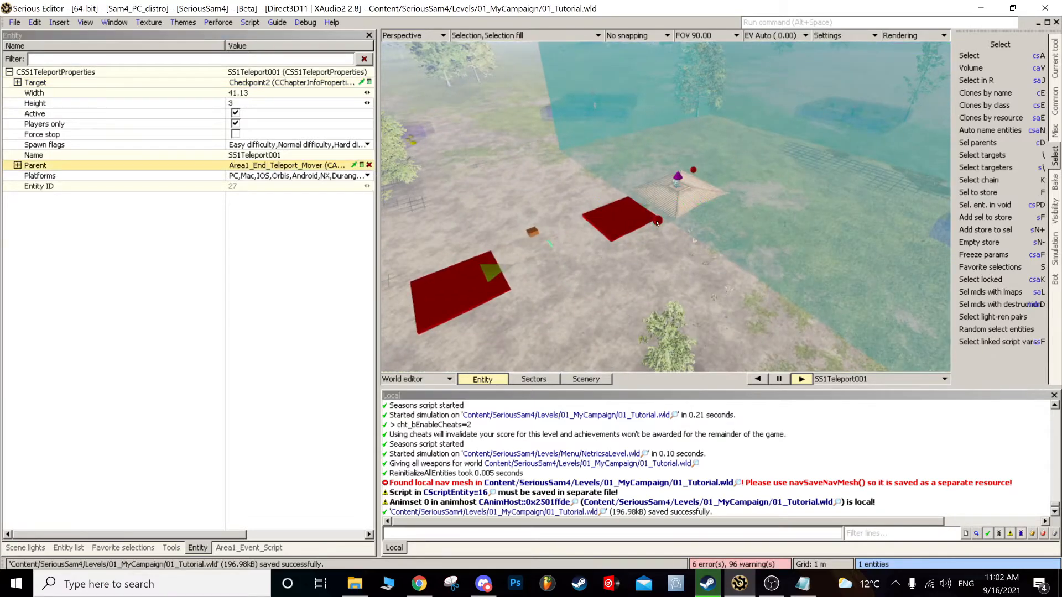
- Create an animation set named Animations for Area1_End_Teleport_Mover in the Animation editor, with an animation named Activate
left_click(657, 222)
key("shift+3")
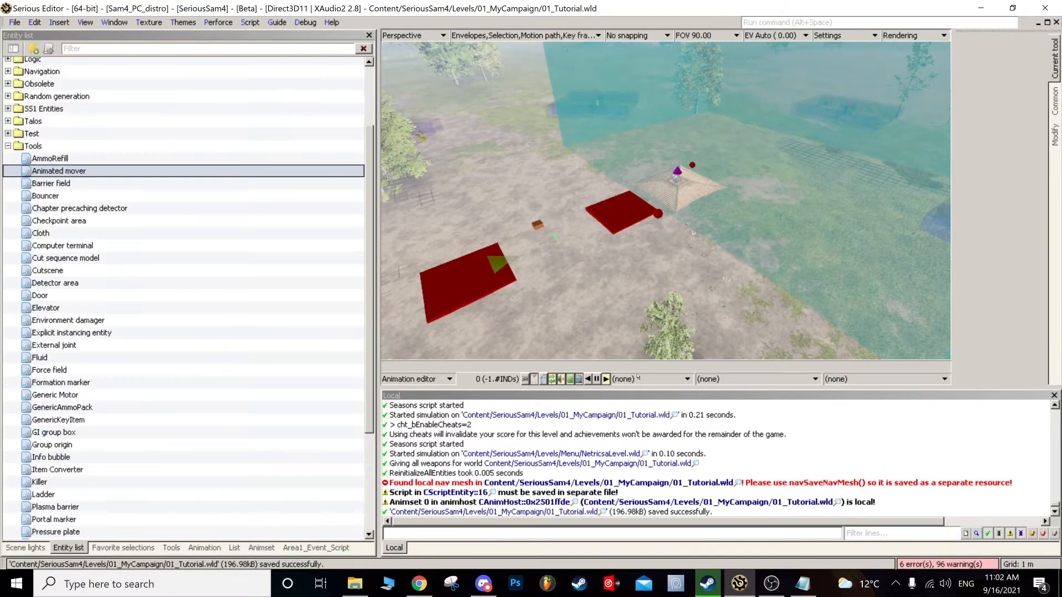
left_click(638, 377)
left_click(746, 407)
key("Return")
left_click(719, 379)
left_click(874, 411)
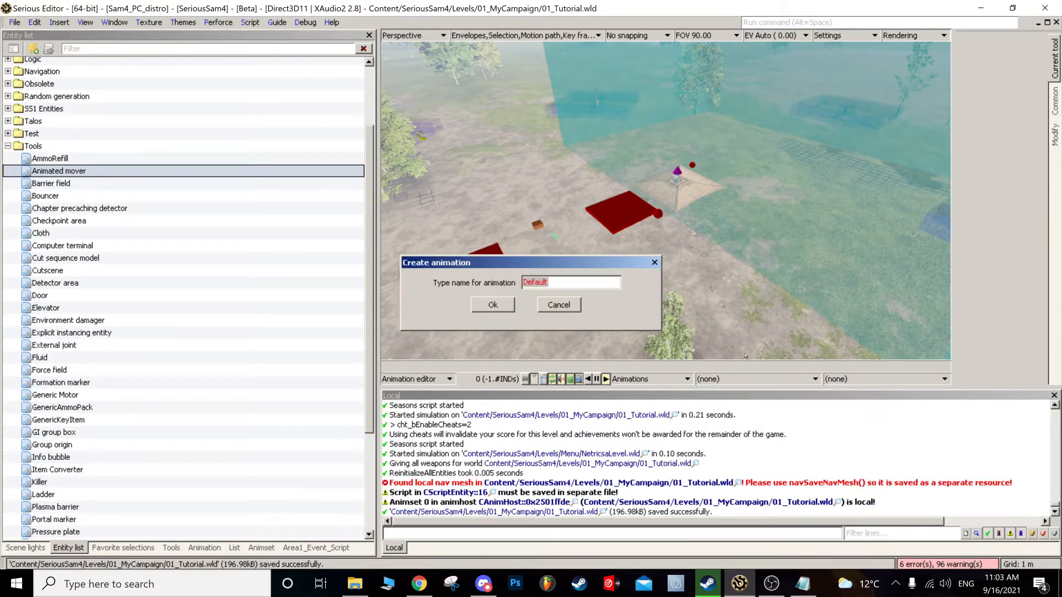
type("Activate")
left_click(483, 313)
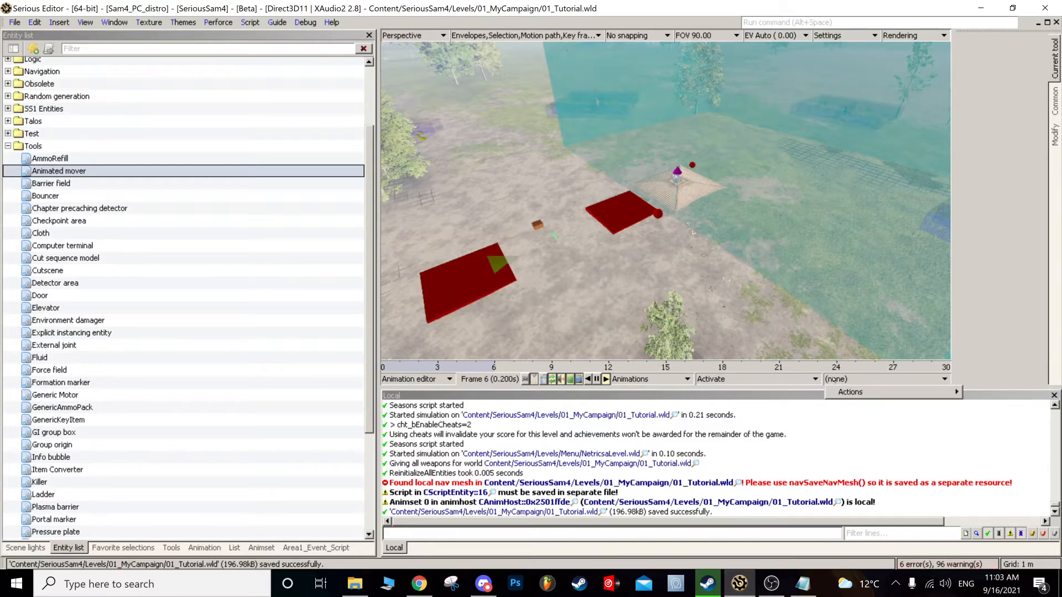
- Create the AnimatedMover envelope for the Activate animation and make it the active envelope
left_click(436, 150)
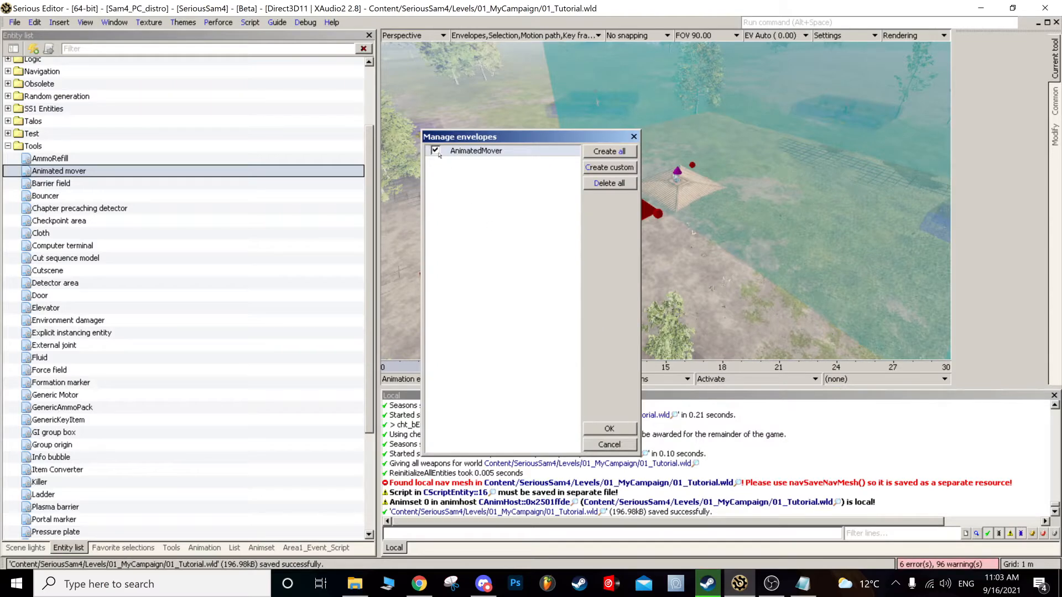
left_click(608, 429)
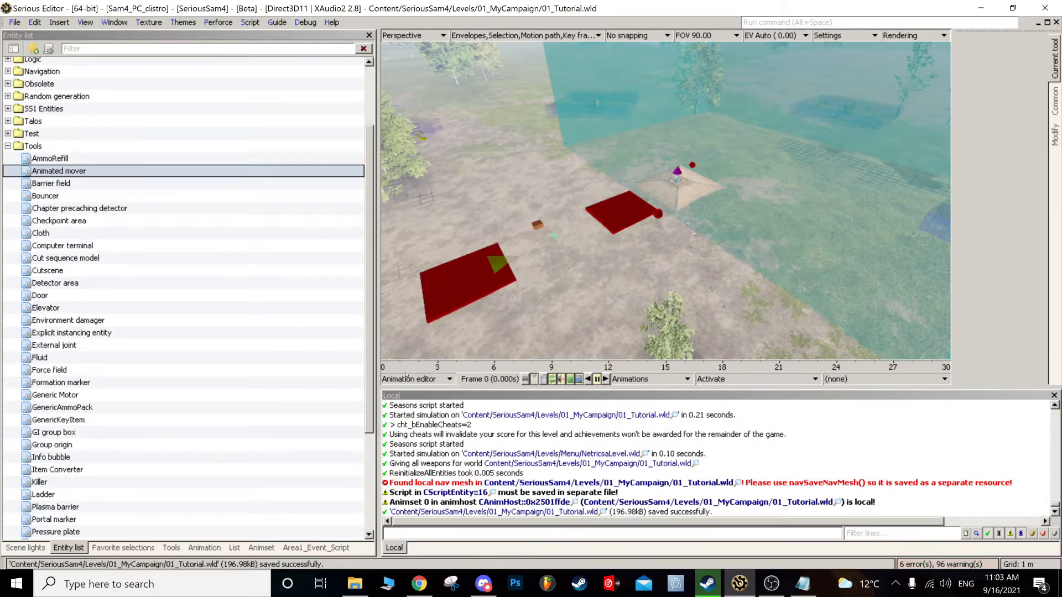
left_click(885, 379)
left_click(852, 408)
- Key the mover's starting pose and, at frame 30, its pose with the teleport lowered to the ground, and return to the World editor
type("k15")
left_click(640, 368)
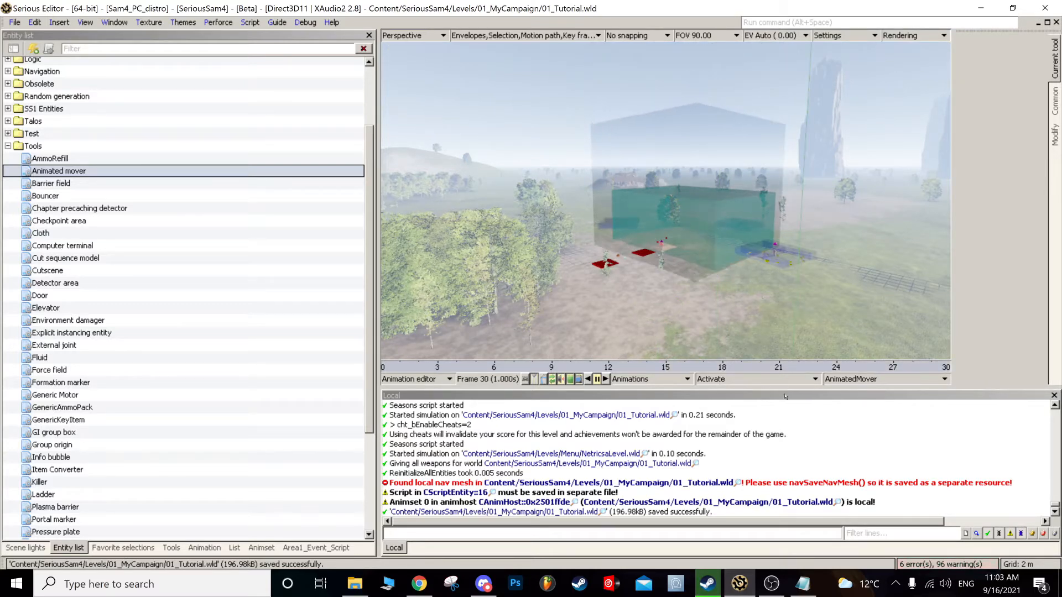
key("k")
left_click(640, 368)
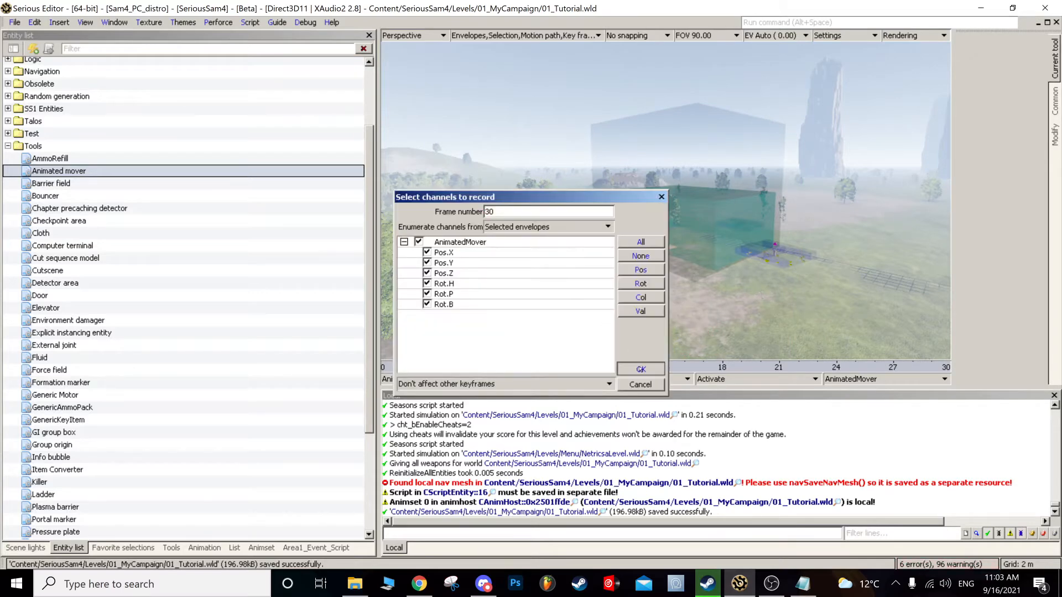
scroll(665, 201, "up", 2)
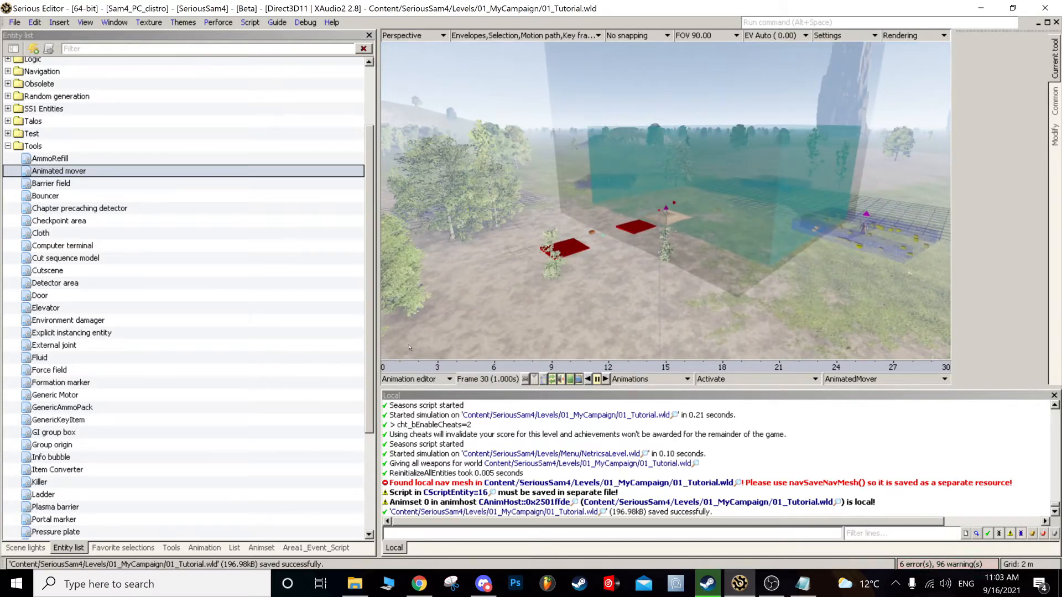
left_click(415, 376)
left_click(409, 493)
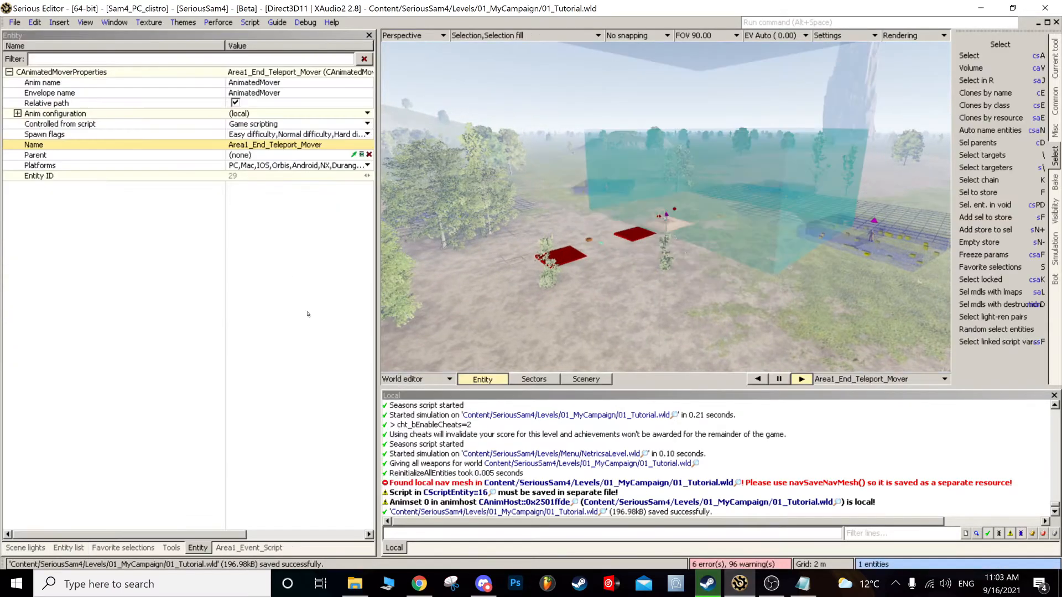
- Replace the SS1Teleport001 reference on line 17 of Area1_Event_Script with Area1_End_Teleport_Mover:PlayAnim("Activate")
left_click(248, 547)
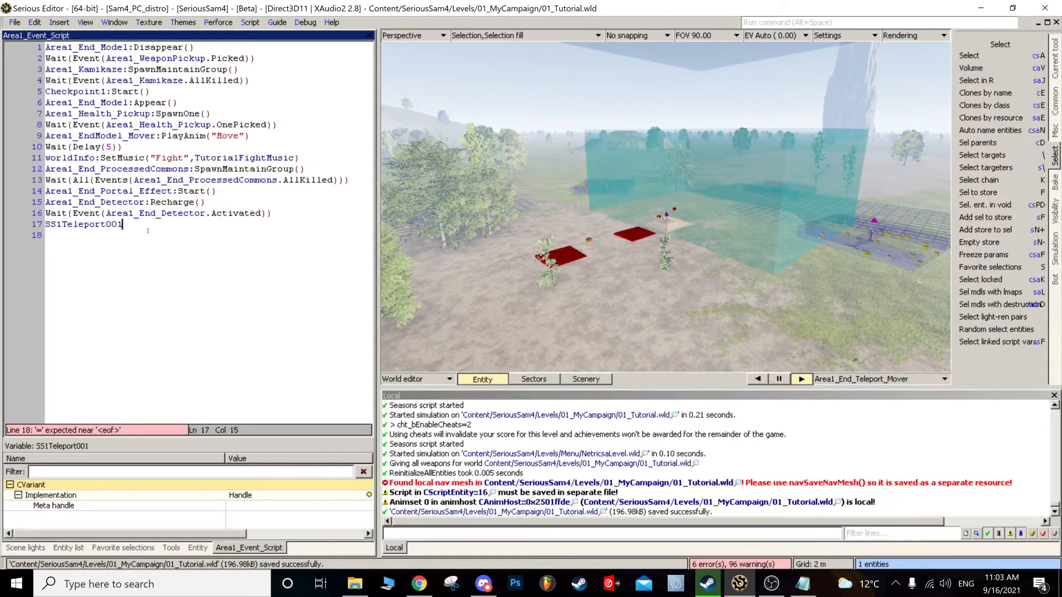
key("shift+Up")
key("BackSpace")
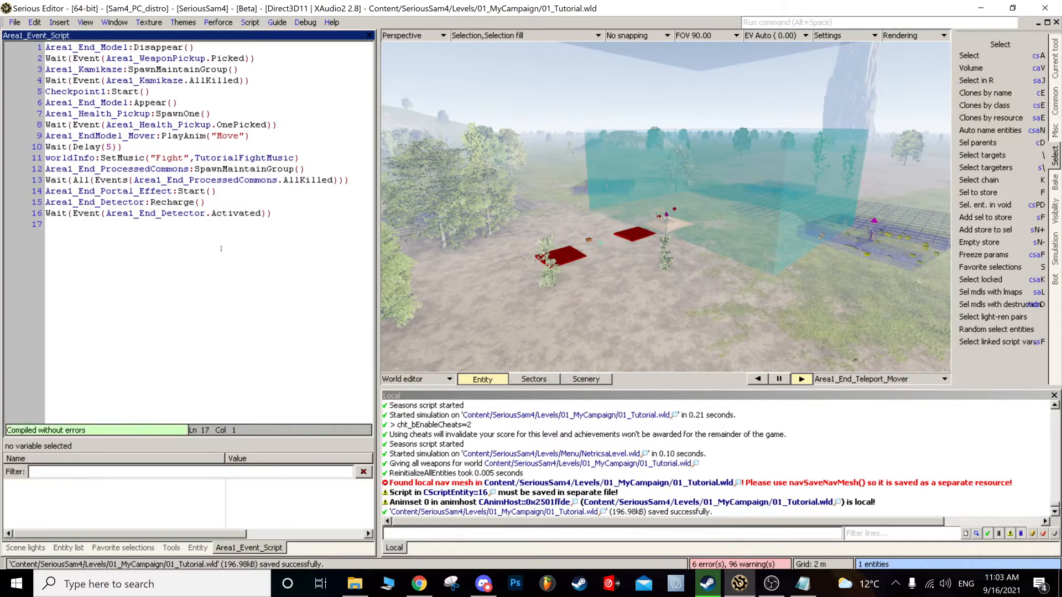
left_click(155, 254)
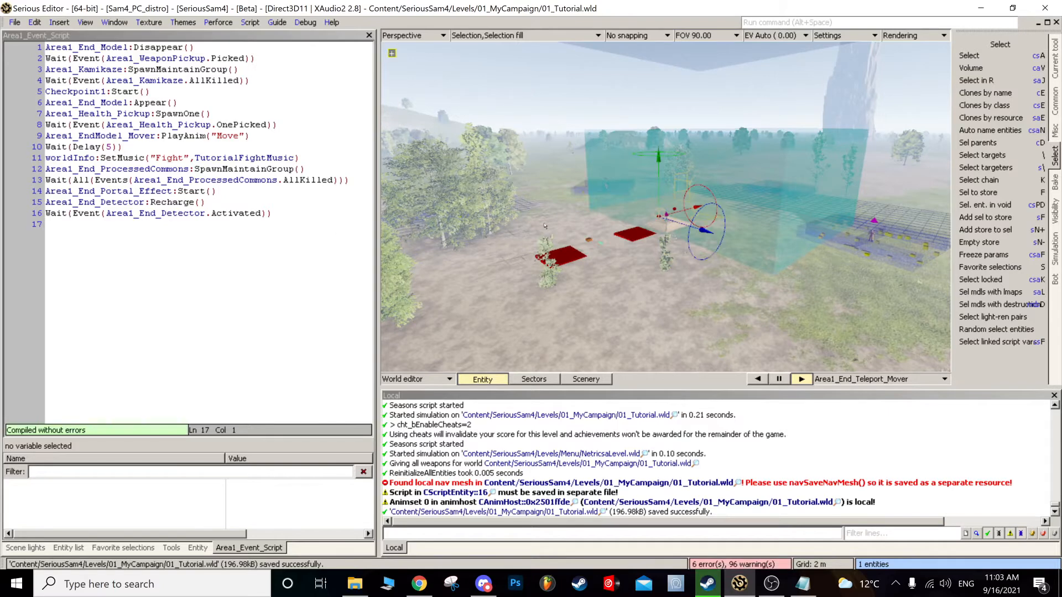
type("Area1_End_Teleport_Mover")
type(":")
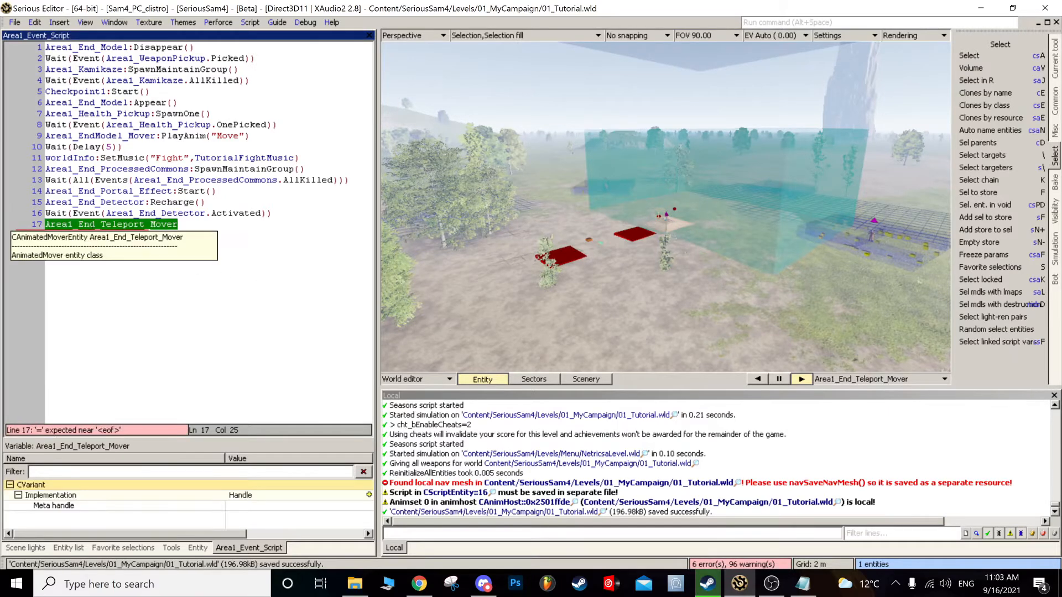
type("Pla")
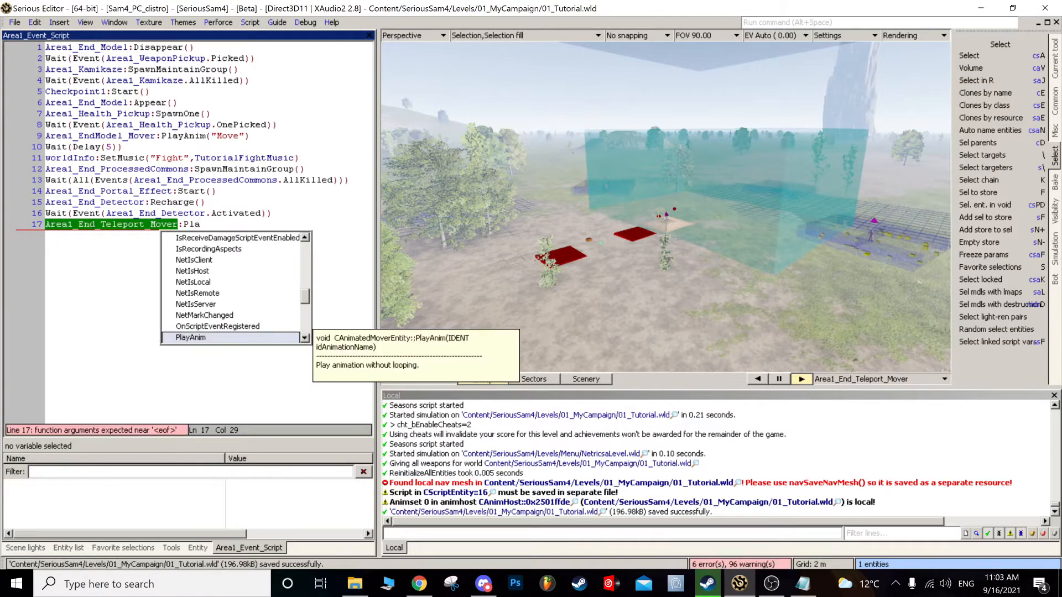
type("yAnim(\"Activ")
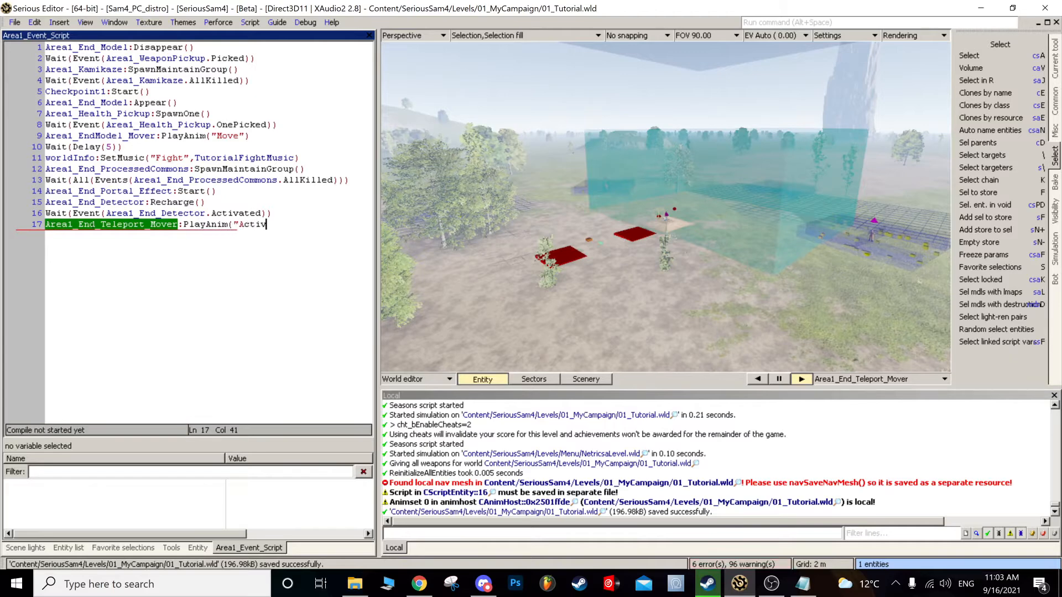
type("ate\")")
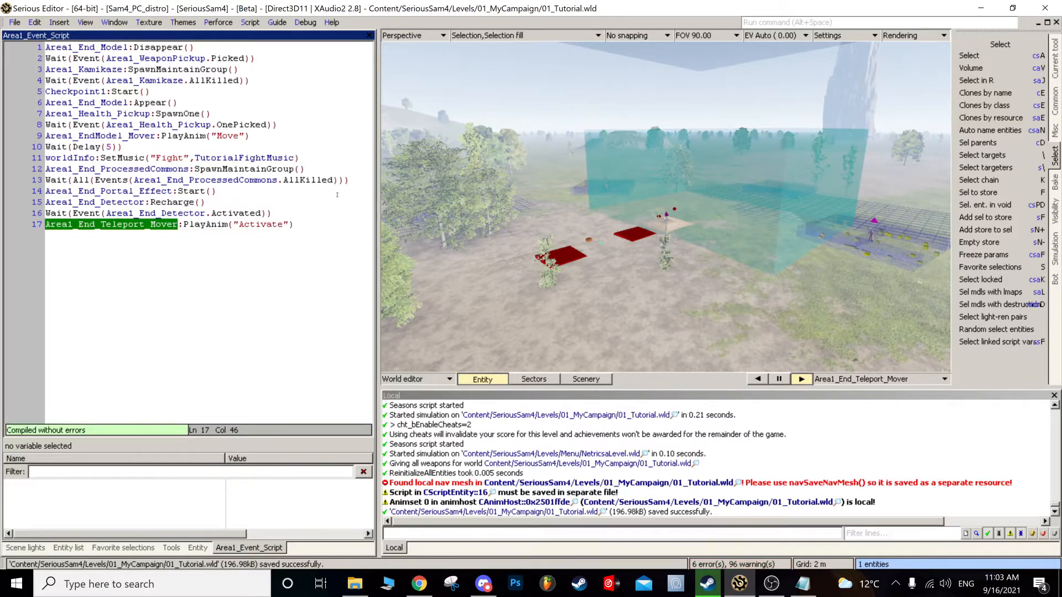
scroll(431, 311, "up", 3)
left_click(421, 379)
left_click(424, 387)
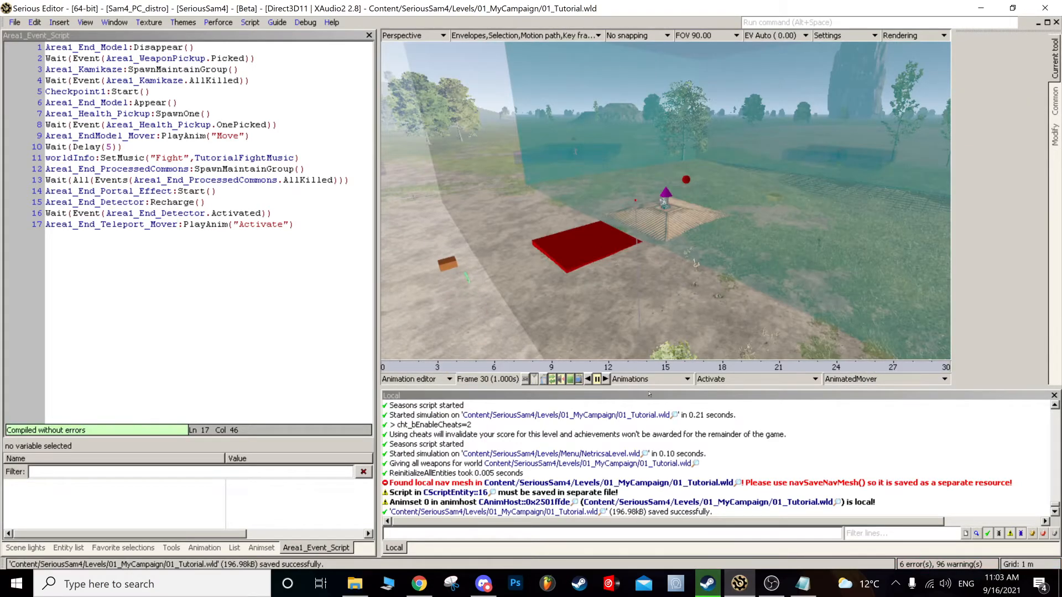
left_click(421, 379)
left_click(420, 476)
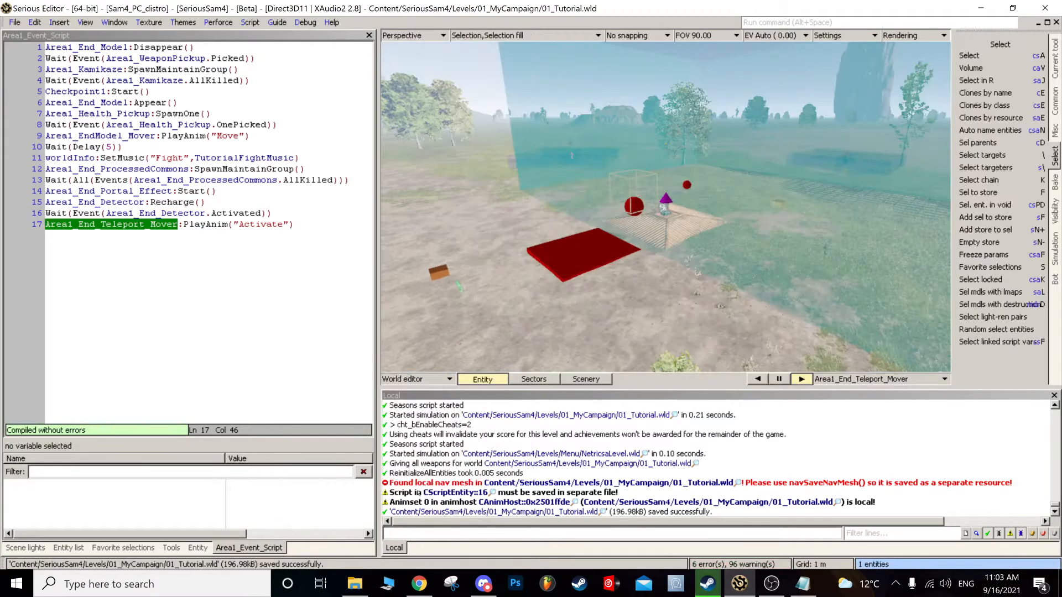
middle_click_drag(608, 210, 653, 207)
left_click(83, 548)
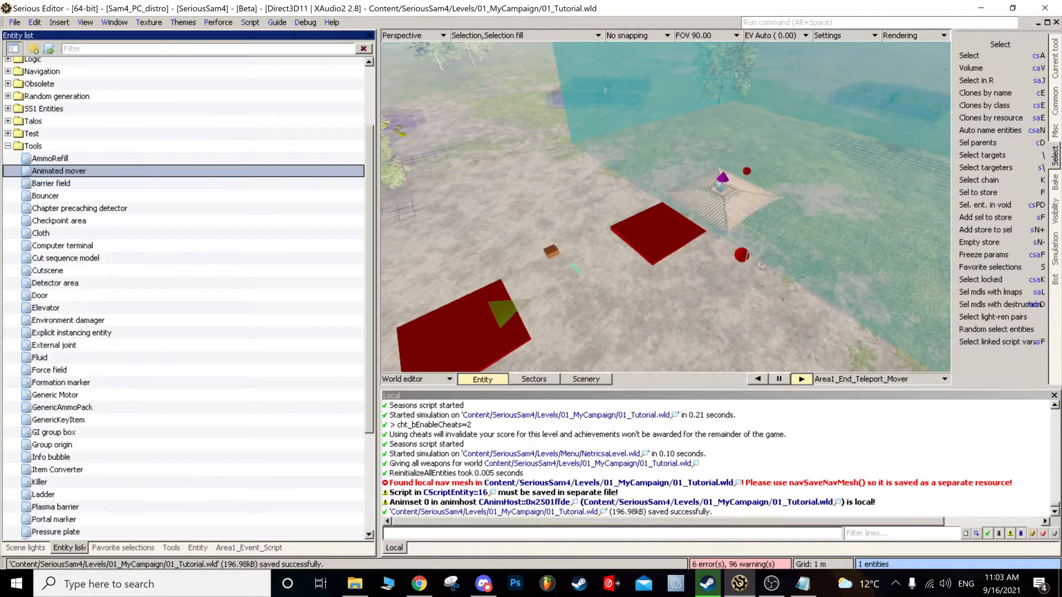
- Change the item params of Area1_WeaponPickup to Minigun_Generic.ep from the GenericWeapons folder
middle_click_drag(553, 249, 628, 234)
left_click(628, 235)
left_click(633, 239)
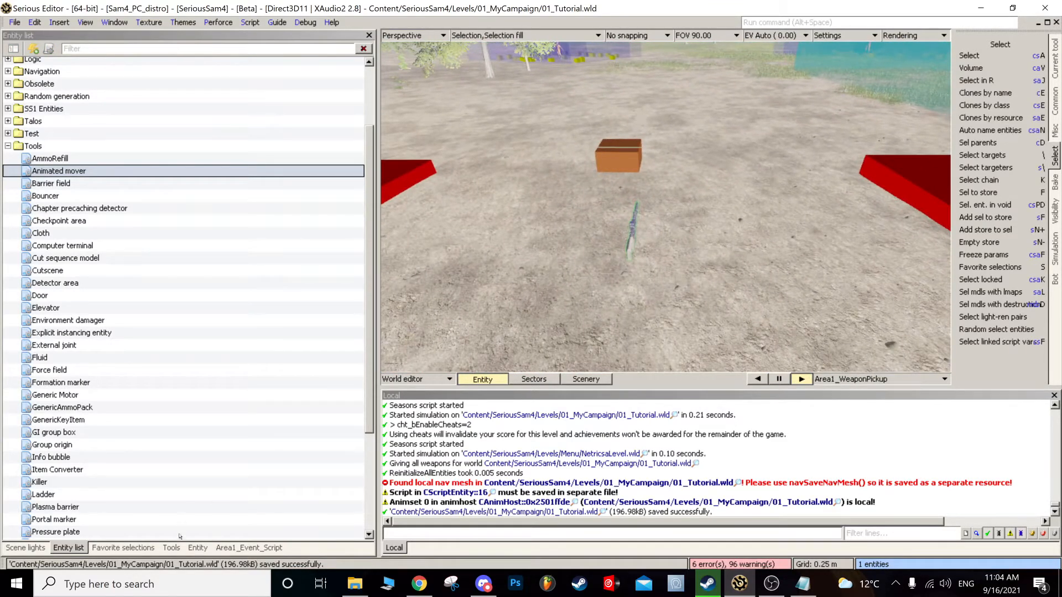
left_click(197, 549)
left_click(283, 83)
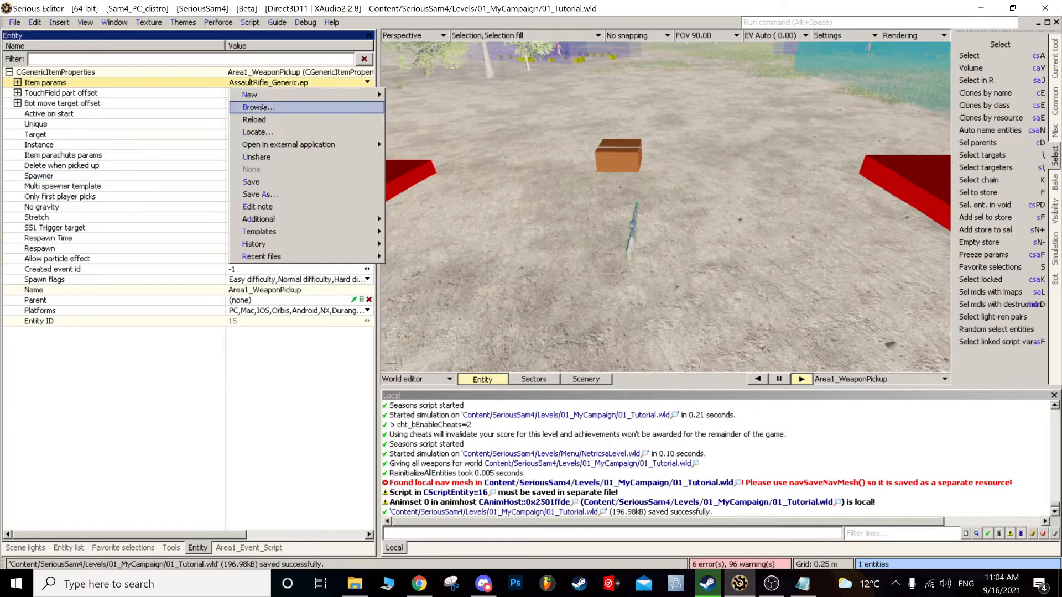
left_click(288, 106)
double_click(409, 219)
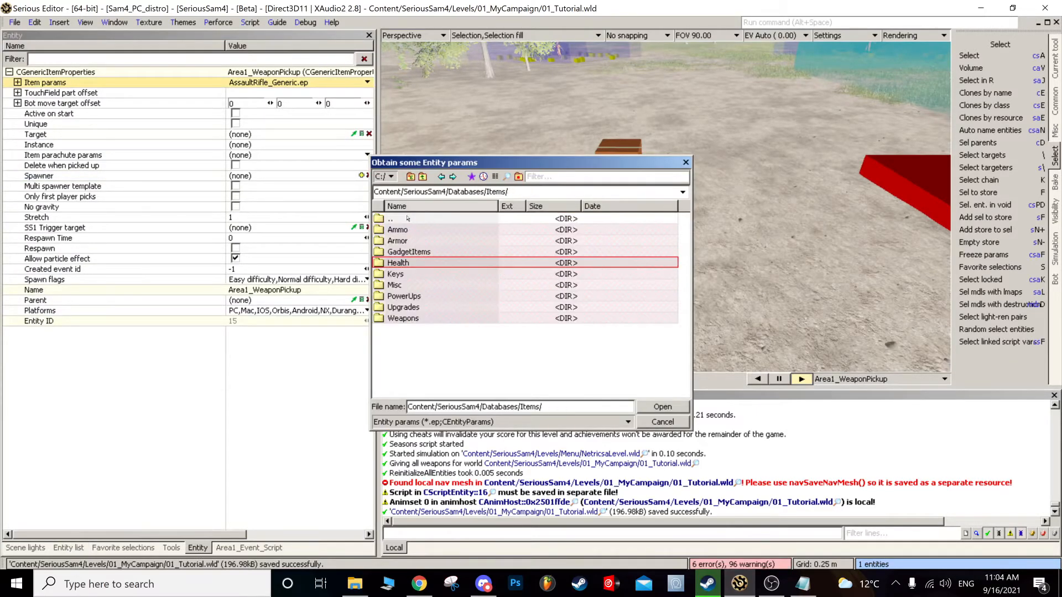
double_click(406, 318)
double_click(409, 230)
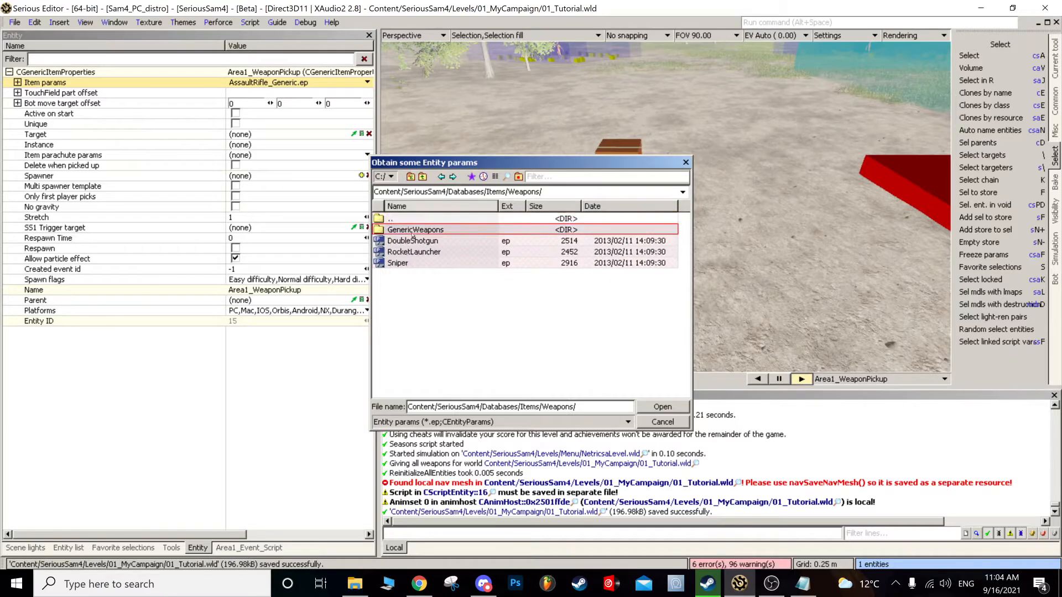
double_click(412, 329)
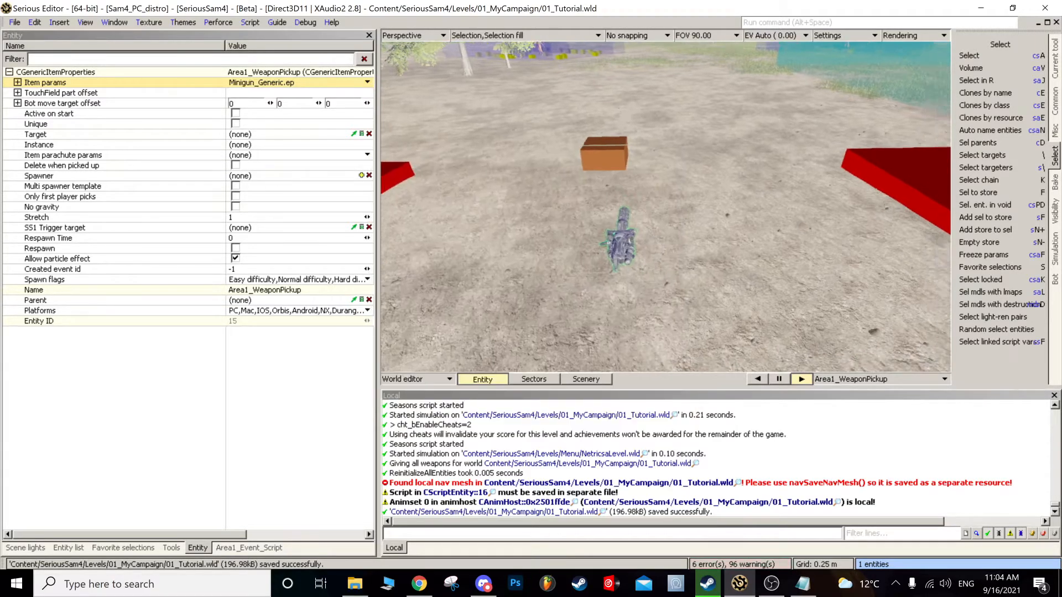
- Duplicate the minigun pickup beside the original and name the copy Area1_AmmoPickup
left_click_drag(666, 236, 782, 231, "ctrl+shift")
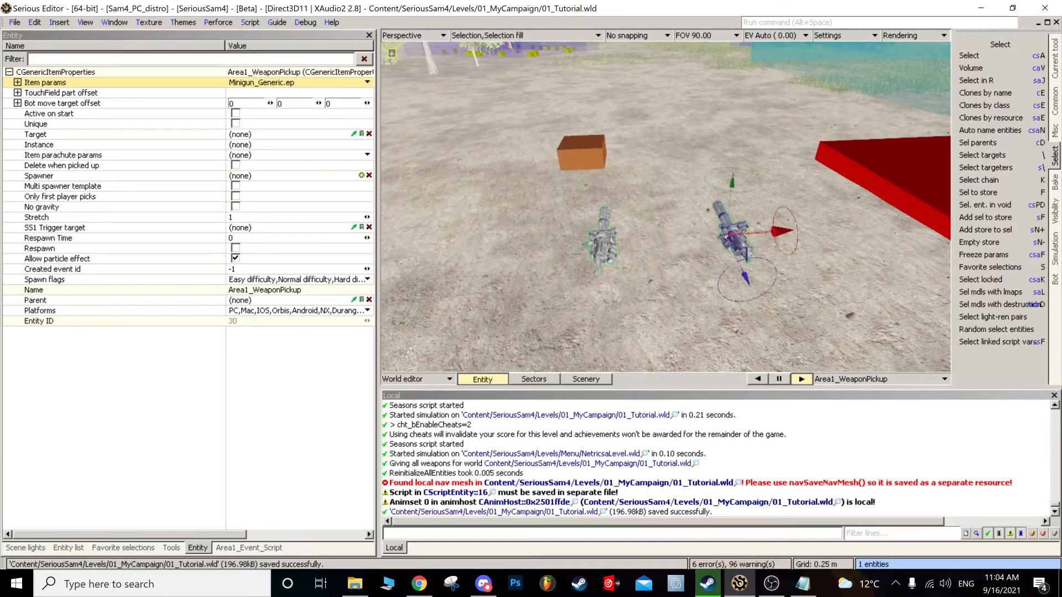
left_click(278, 292)
left_click_drag(279, 292, 253, 292)
type("Ammmo")
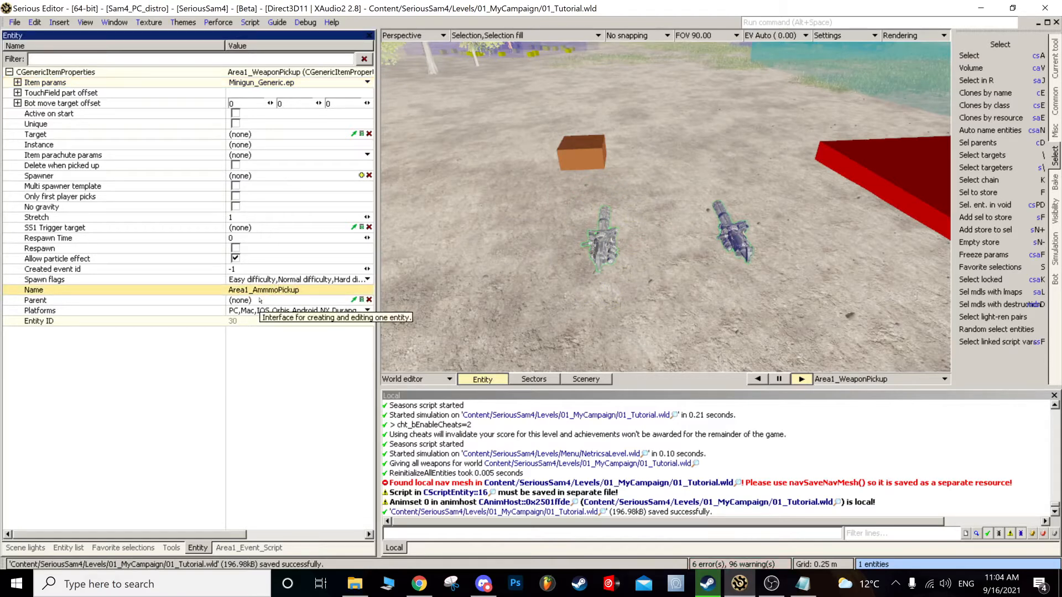
key("BackSpace")
key("BackSpace")
type("o")
- Change the item params of Area1_AmmoPickup to Minigun_Bullets.ep from the Items/Ammo folder
right_click(249, 82)
left_click(249, 96)
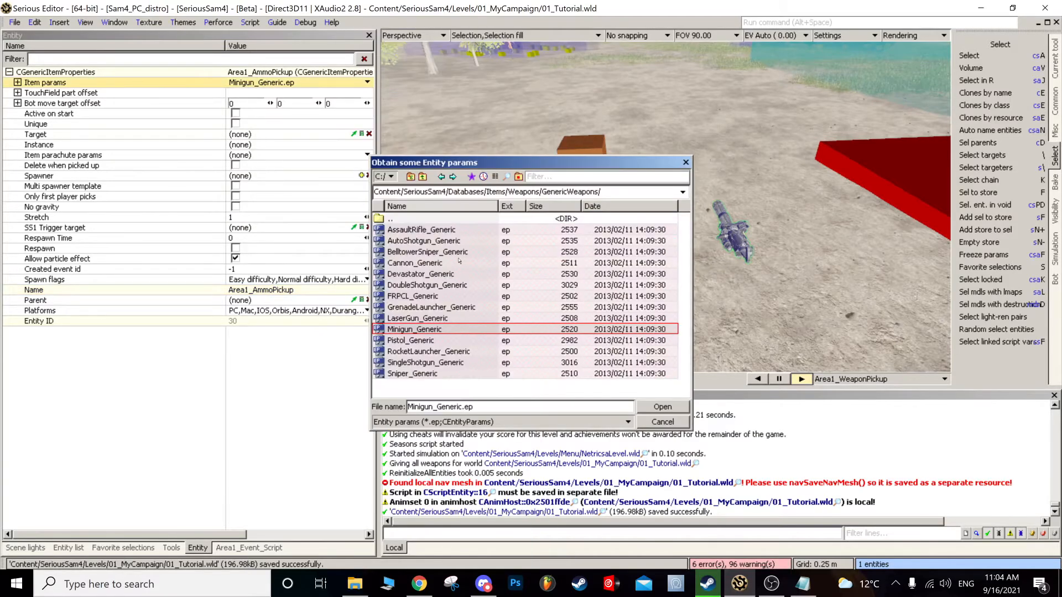
double_click(402, 217)
double_click(403, 218)
double_click(402, 230)
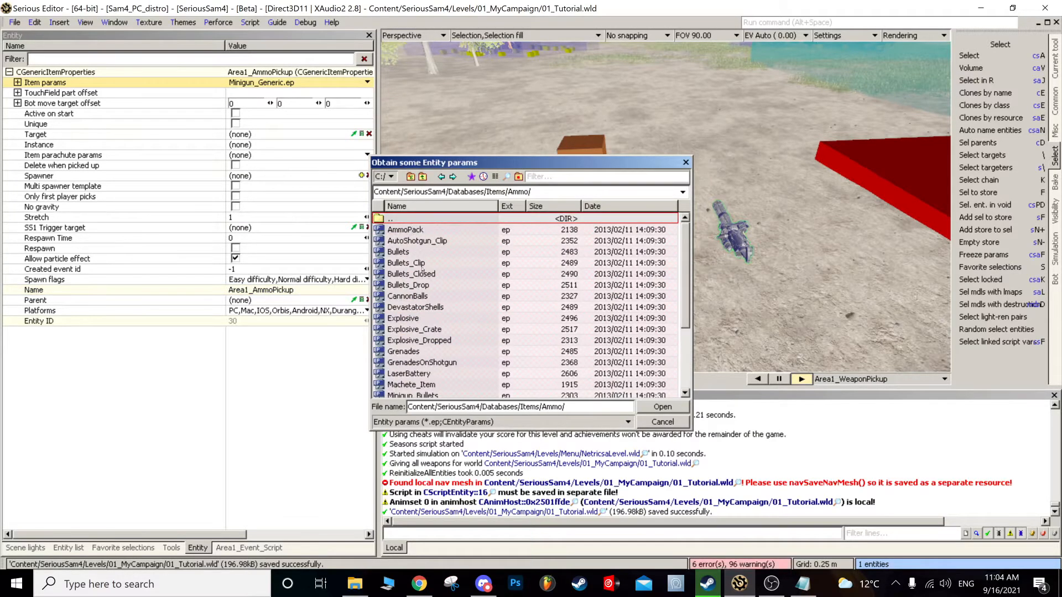
scroll(428, 302, "down", 2)
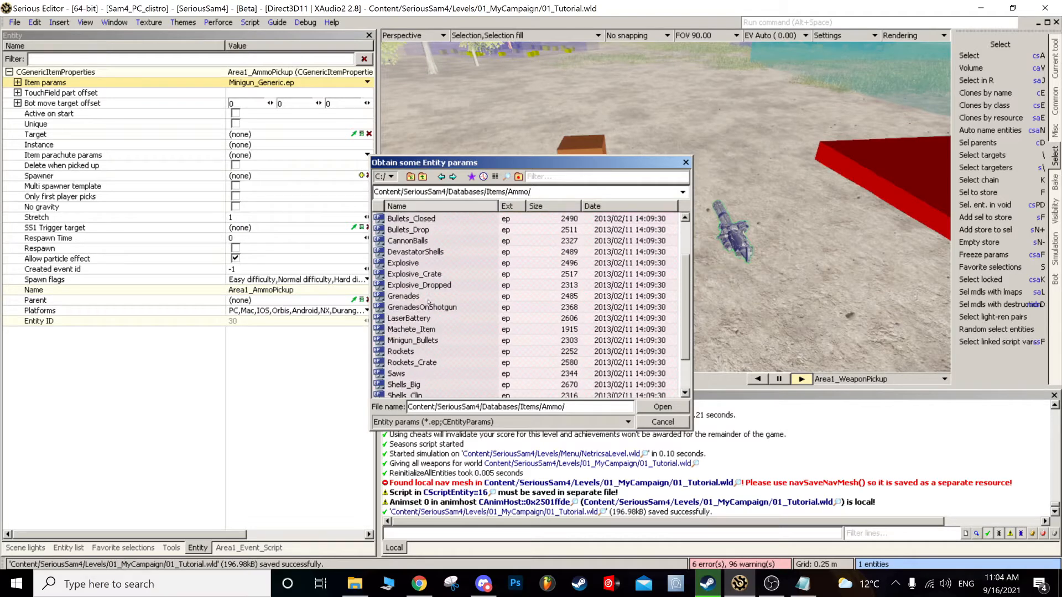
double_click(412, 341)
scroll(771, 247, "down", 5)
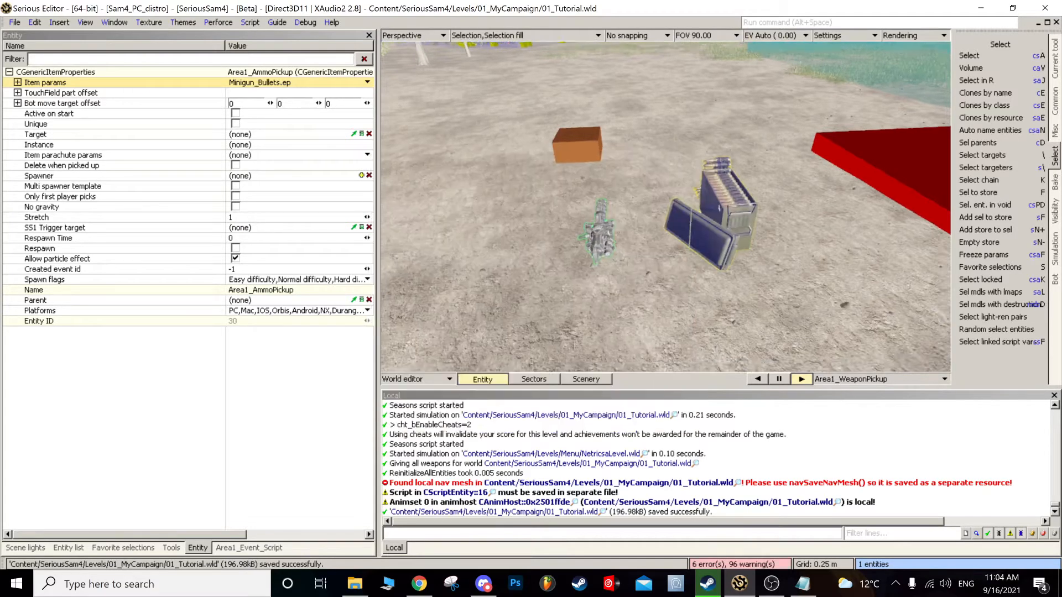
- Place six copies of Area1_AmmoPickup around the minigun pickup and save the level
left_click_drag(685, 306, 716, 274, "ctrl+alt")
right_click_drag(716, 274, 693, 301)
key("ctrl+s")
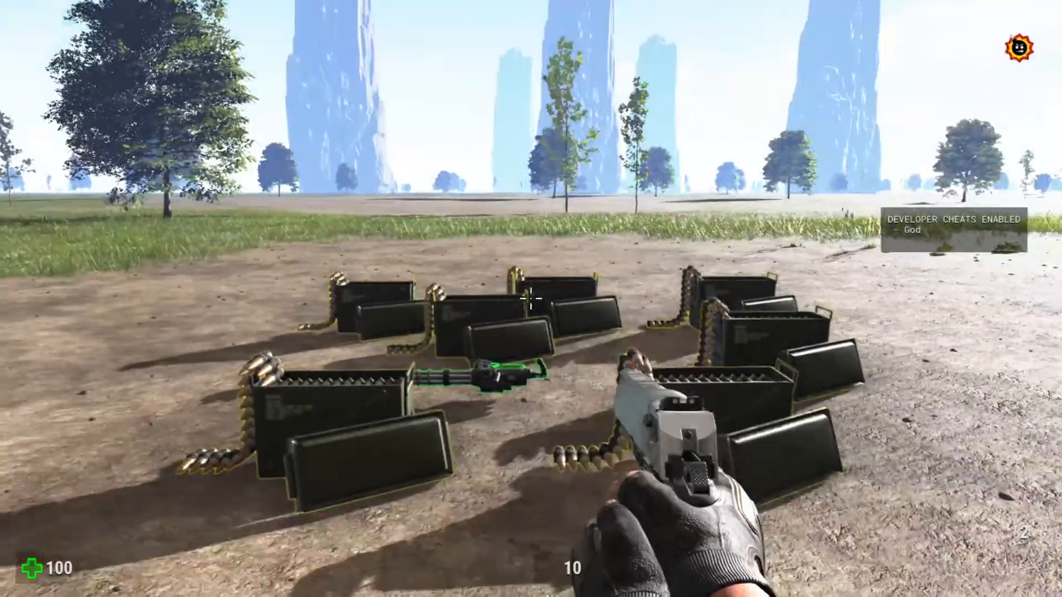
- Playtest Area 1 by collecting the minigun and its ammo, then fighting through the enemy waves
key("w")
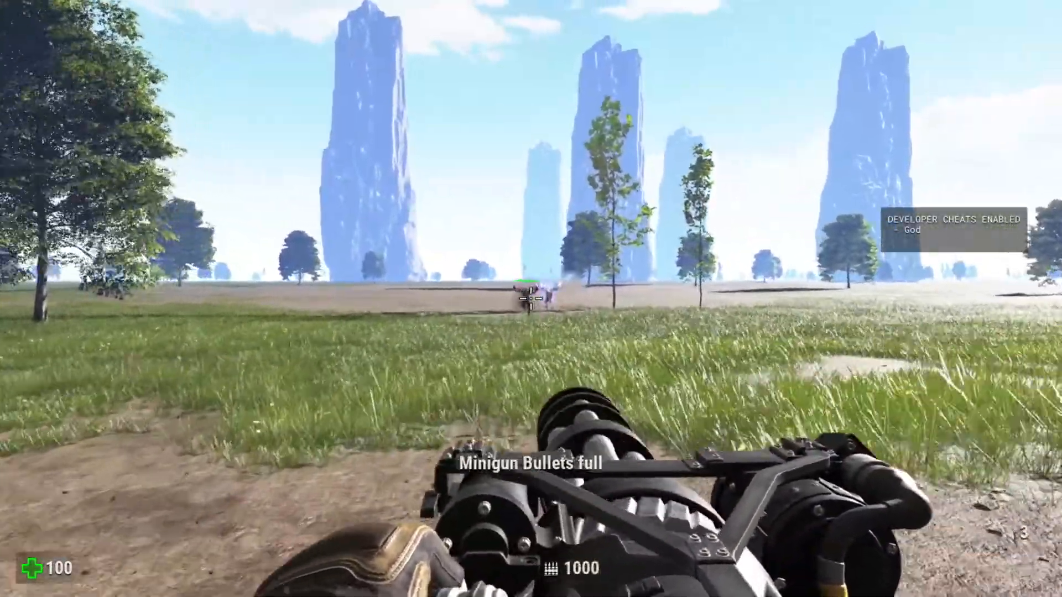
key("2")
left_click(531, 298)
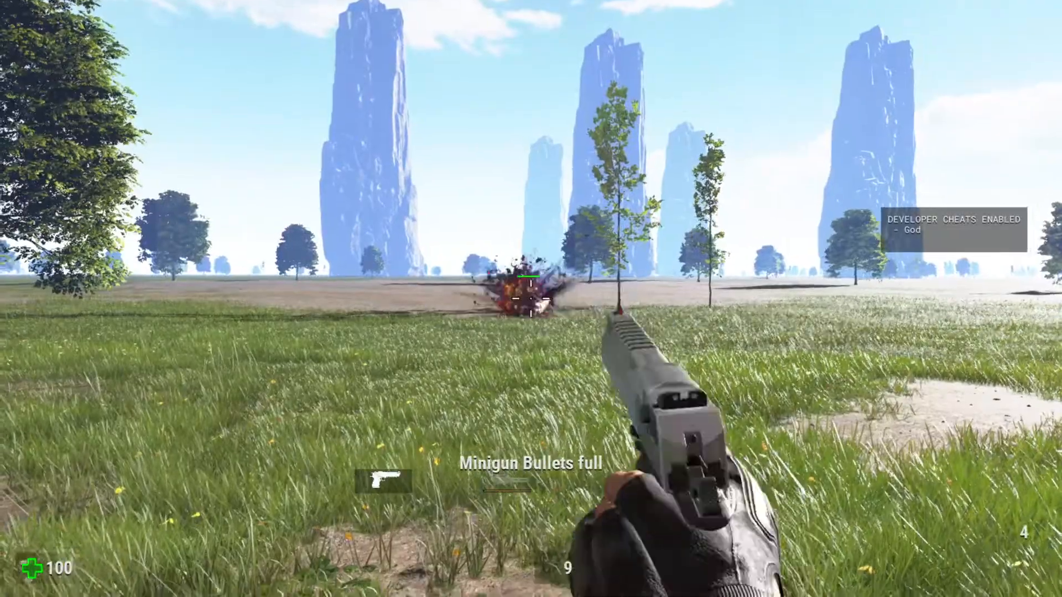
left_click(531, 298)
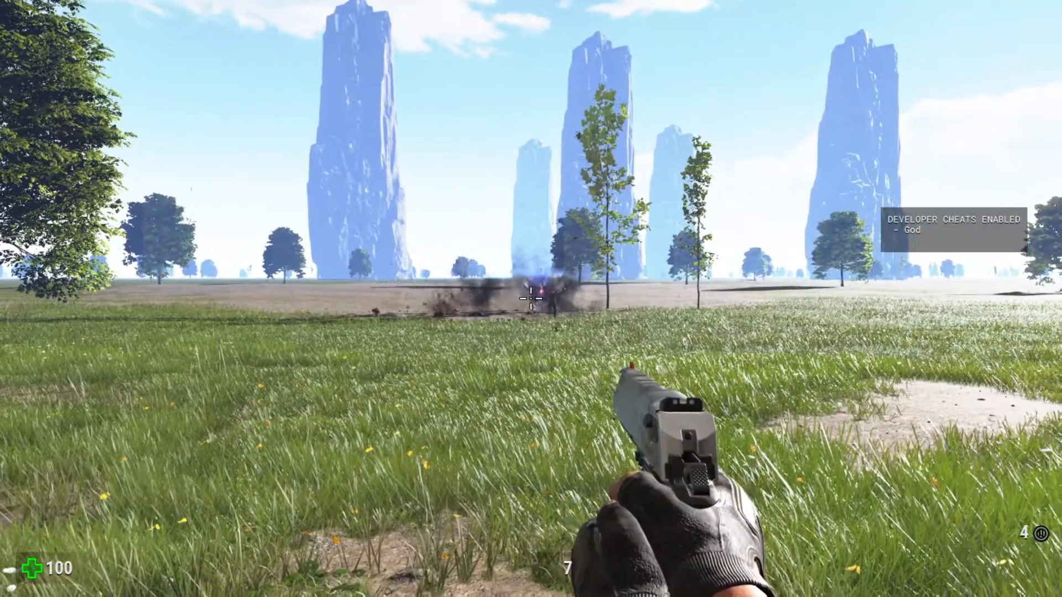
left_click(531, 299)
left_click(531, 299)
left_click(531, 299)
left_click(531, 299)
left_click(531, 298)
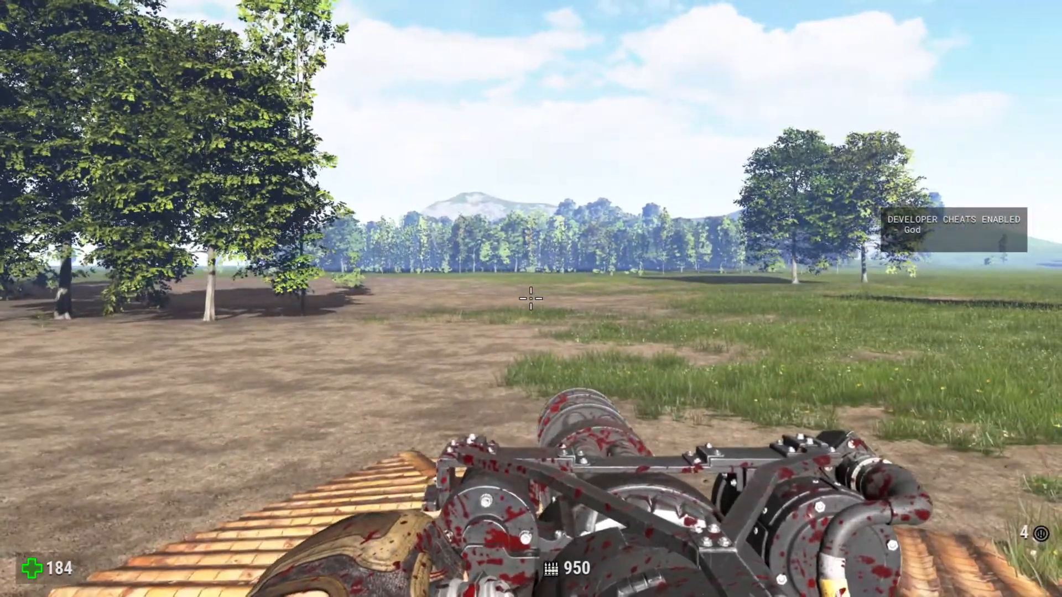
key("w")
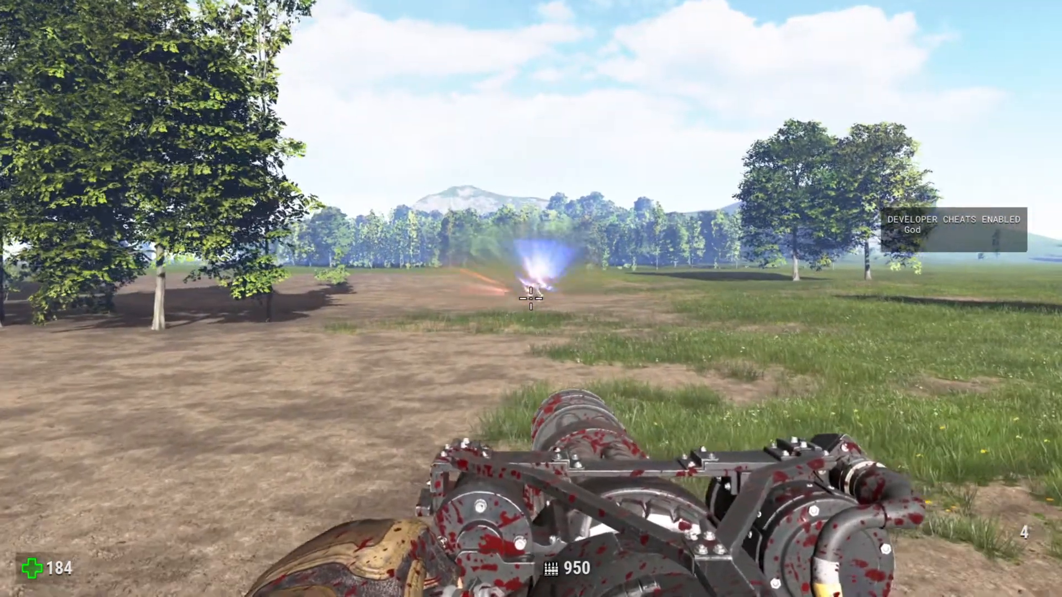
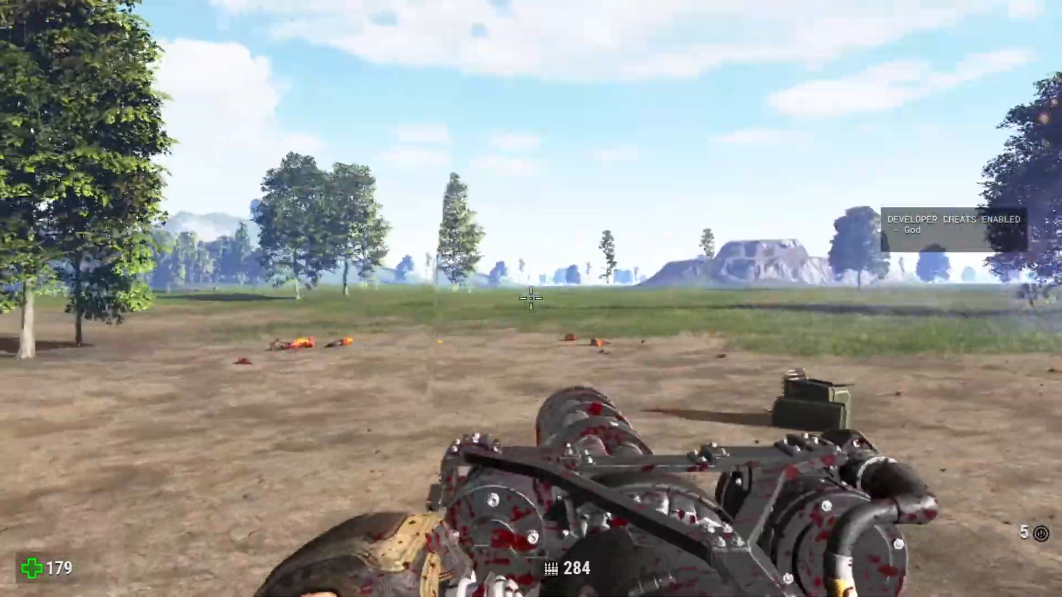
key("w")
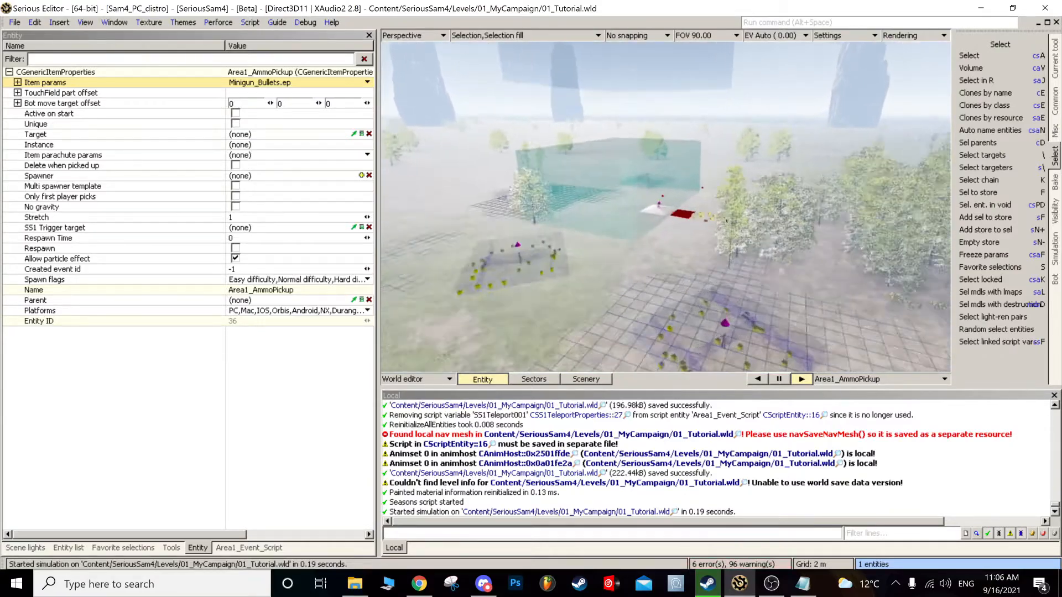
- Look over Area 1's pickups, detector area and surrounding enemy spawners from several angles
scroll(665, 205, "up", 2)
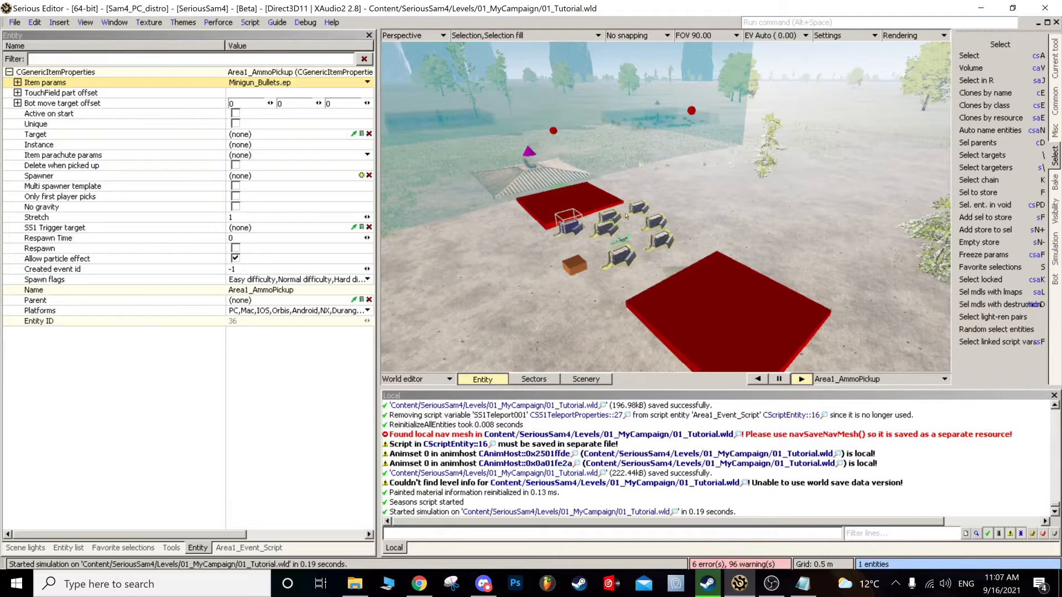
key("w")
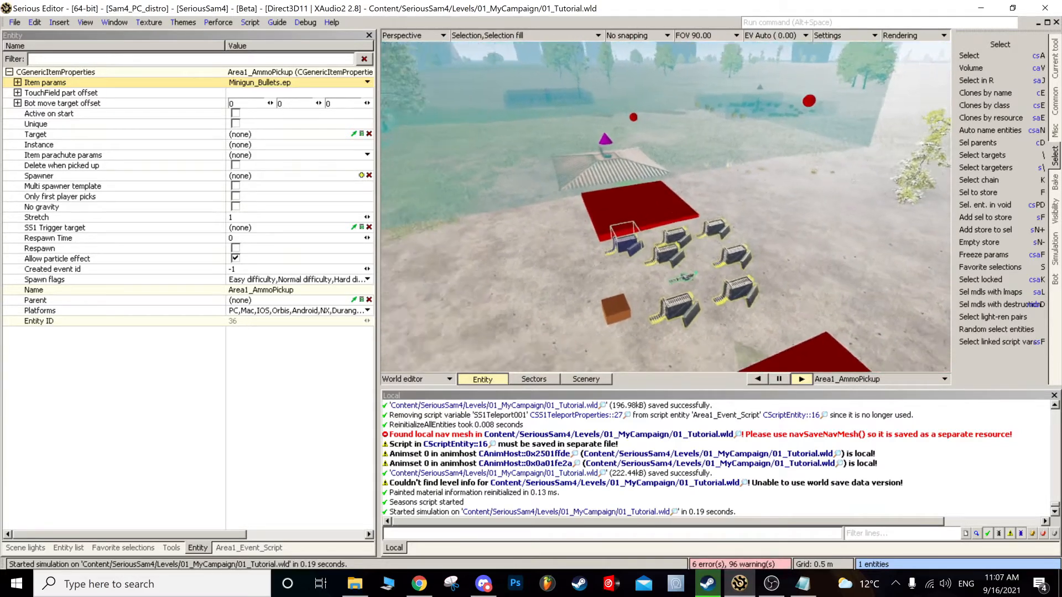
key("s")
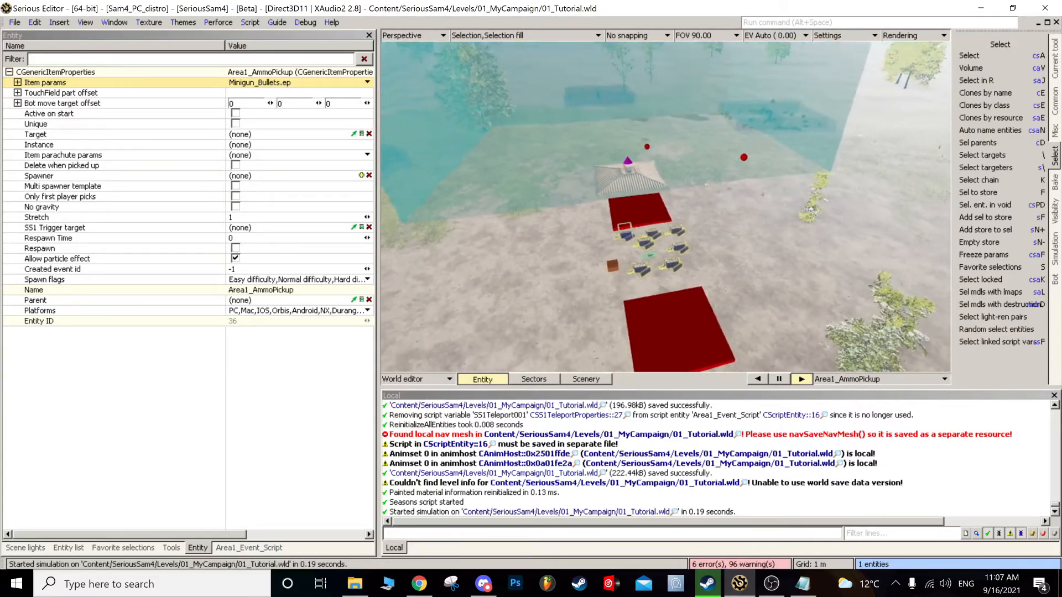
key("s")
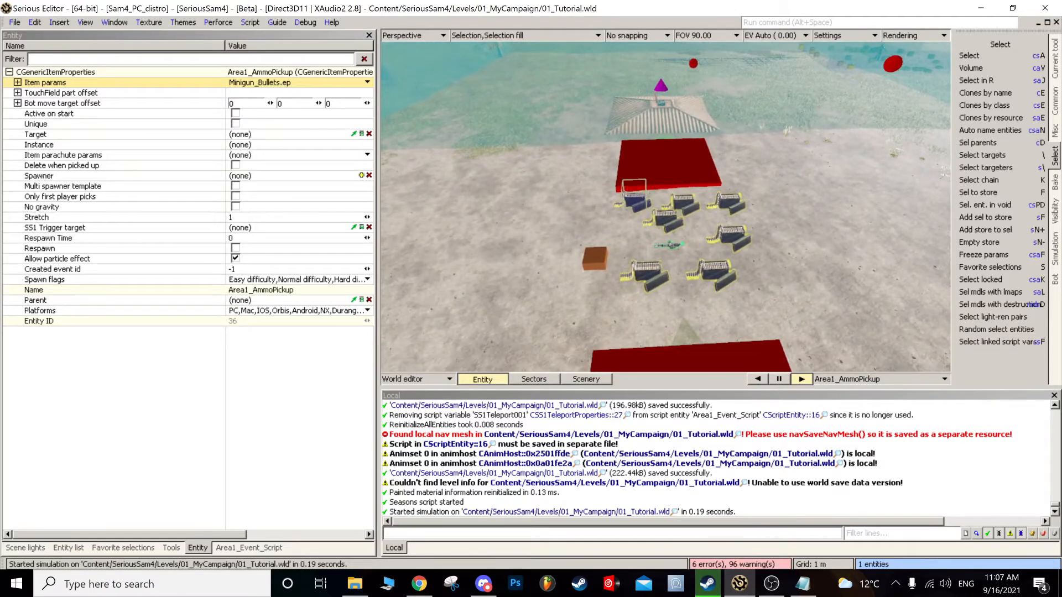
key("s")
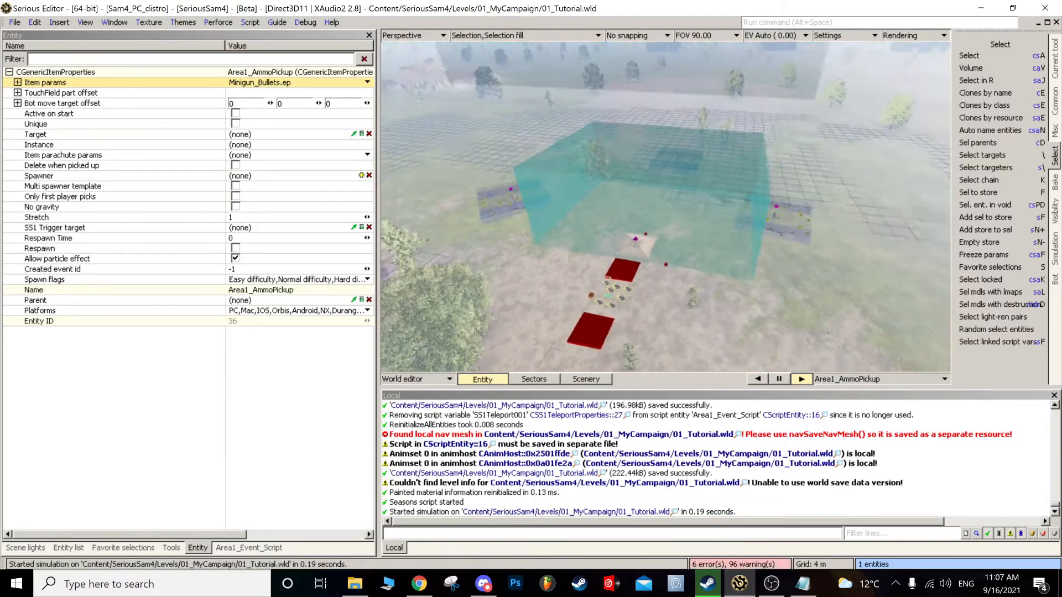
key("s")
key("w")
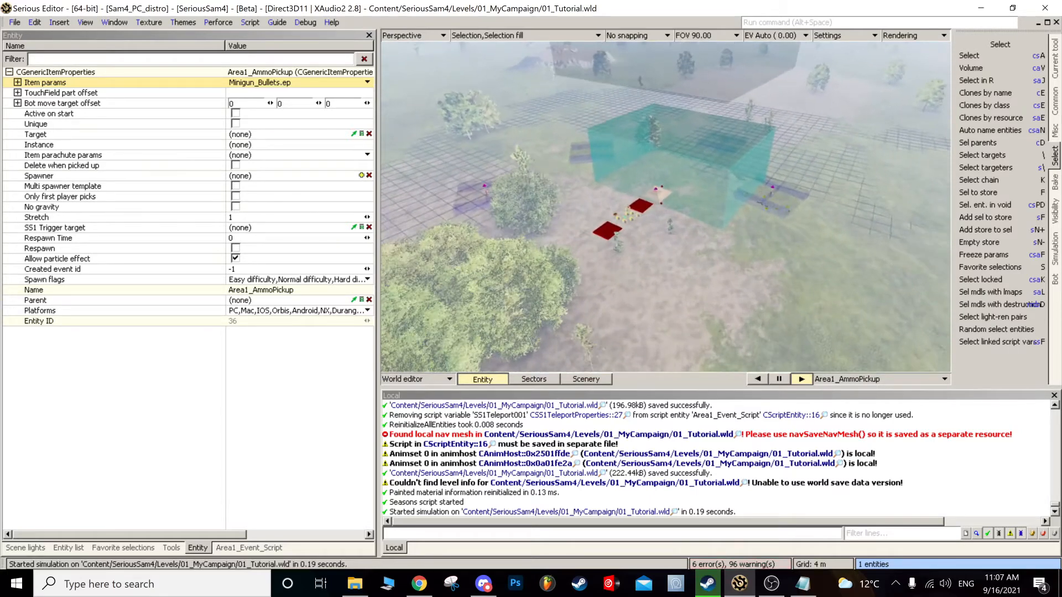
key("w")
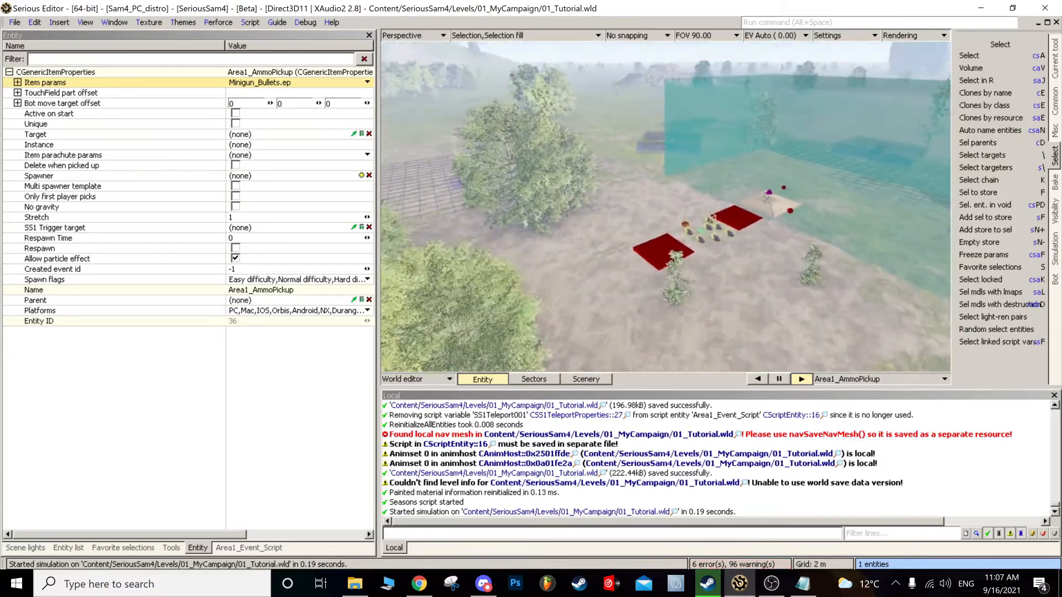
key("w")
key("bracketleft")
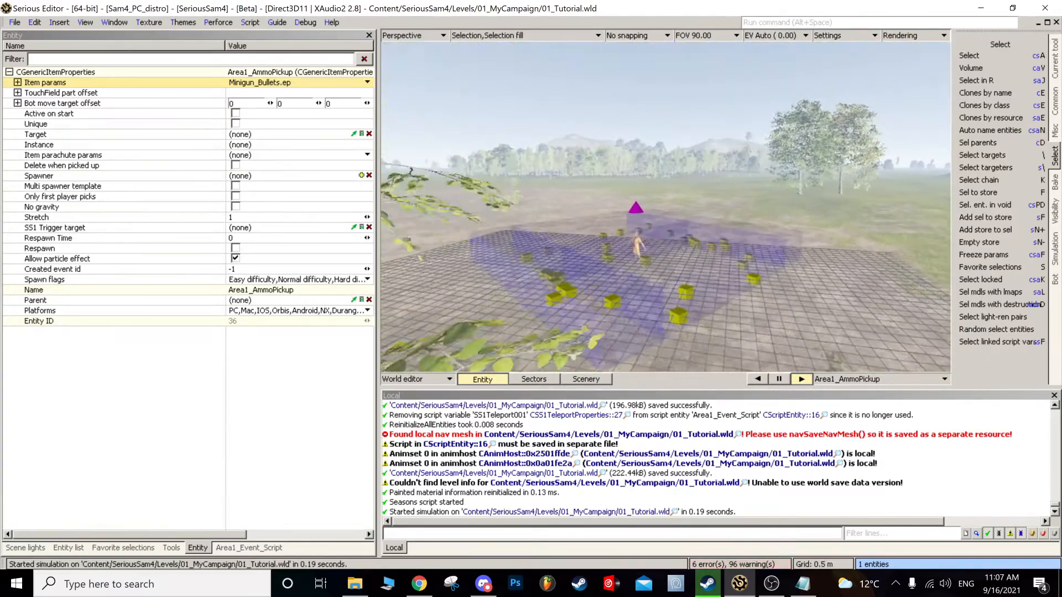
key("s")
key("bracketright")
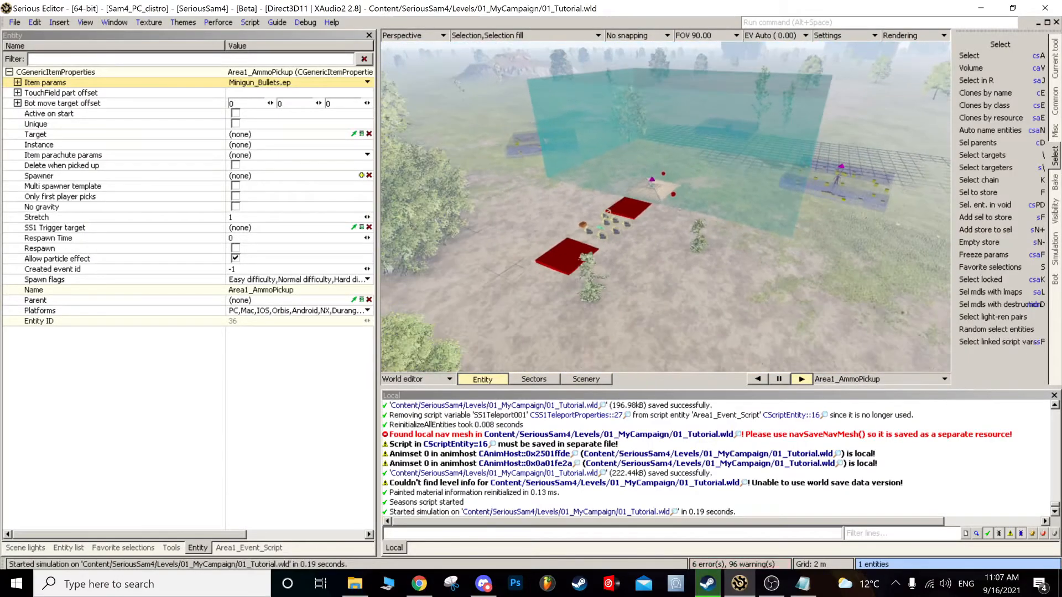
- Show the Navigation rendering overlay to inspect the area's nav mesh, and hide it again
left_click(940, 34)
left_click(914, 343)
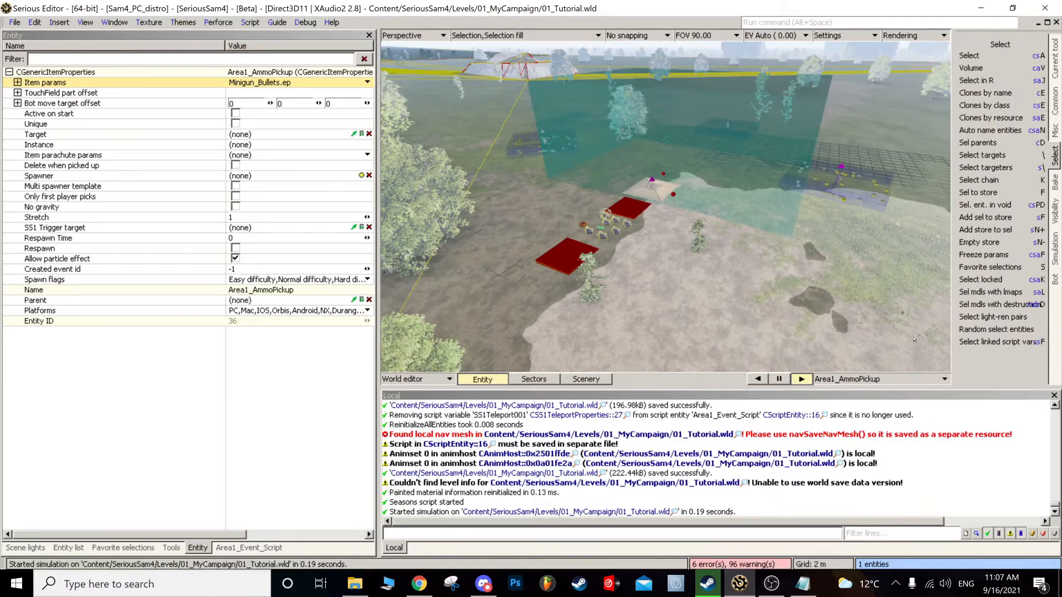
left_click(890, 37)
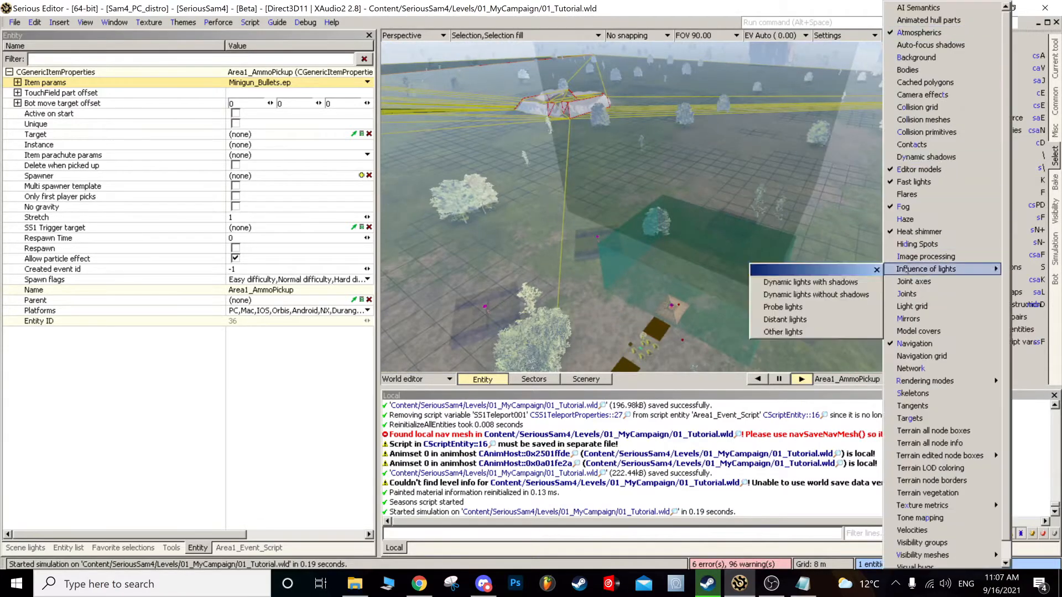
left_click(990, 329)
key("z")
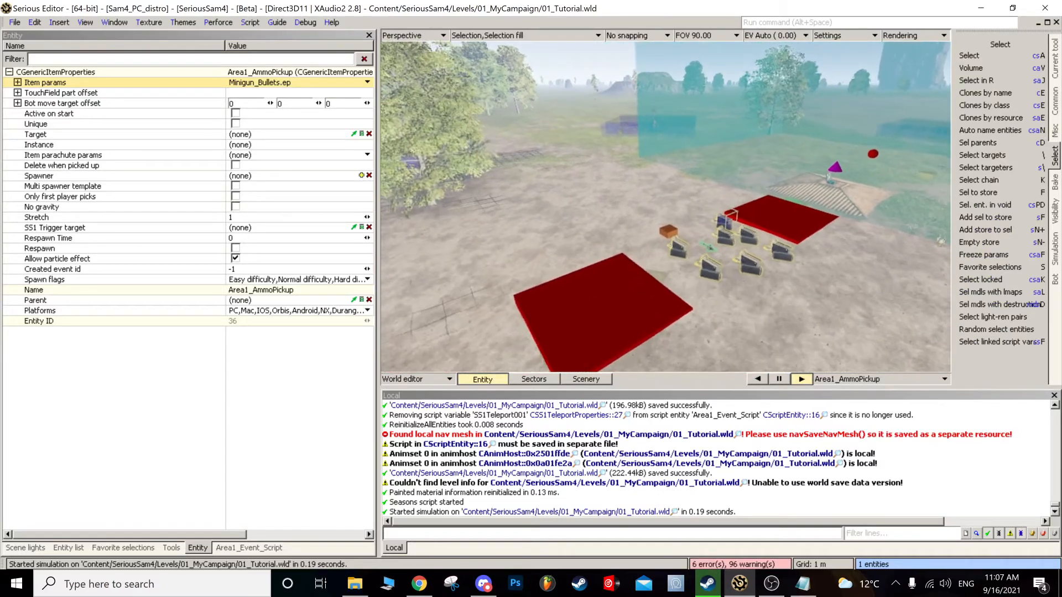
- Place a Tactic entity and a Path marker from the Characters category on the ground near the ammo pickups
scroll(665, 208, "up", 1)
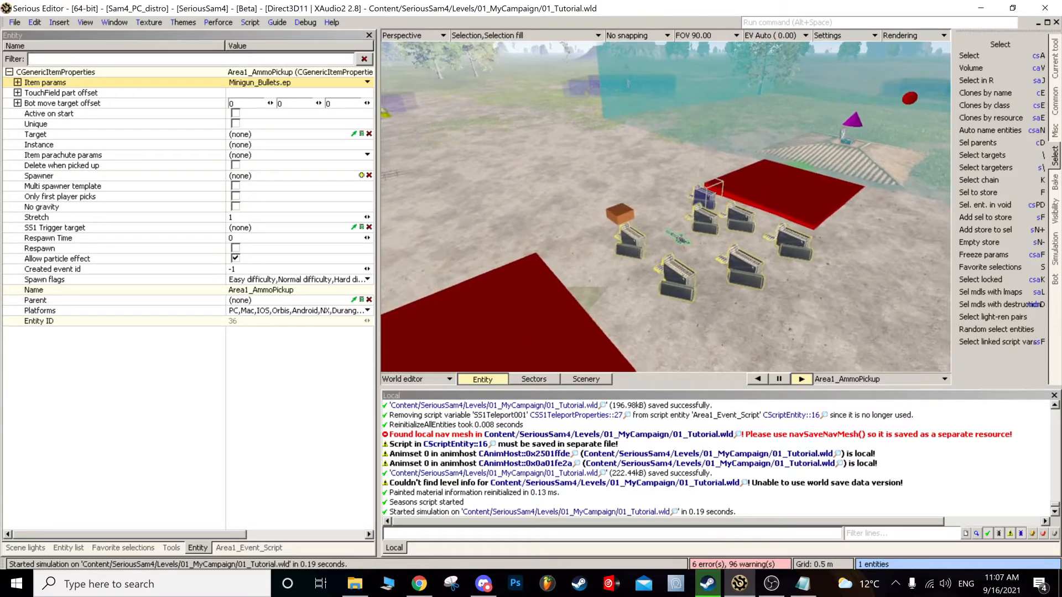
left_click(68, 547)
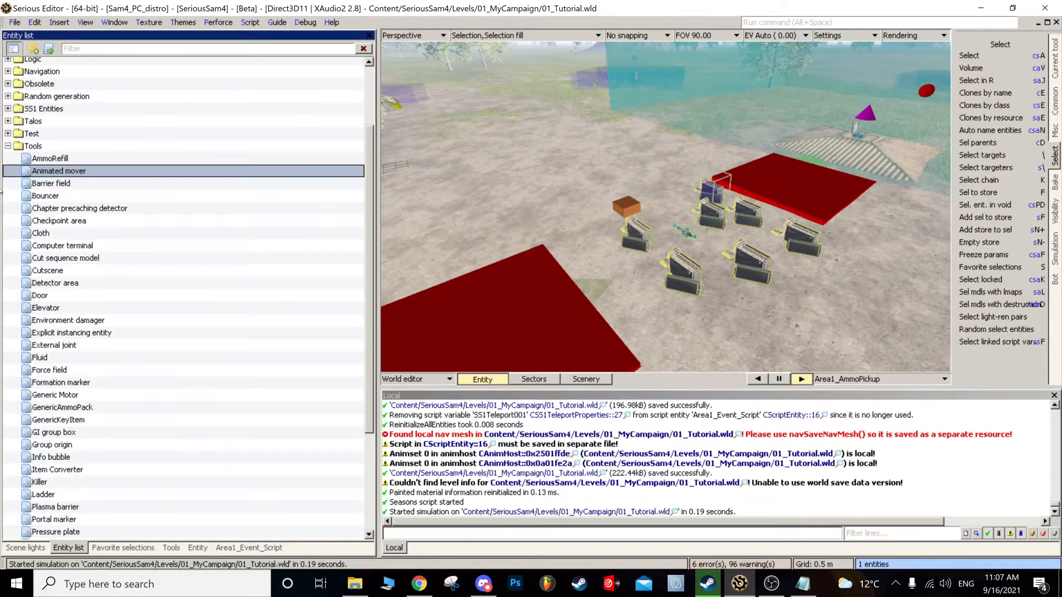
left_click(7, 146)
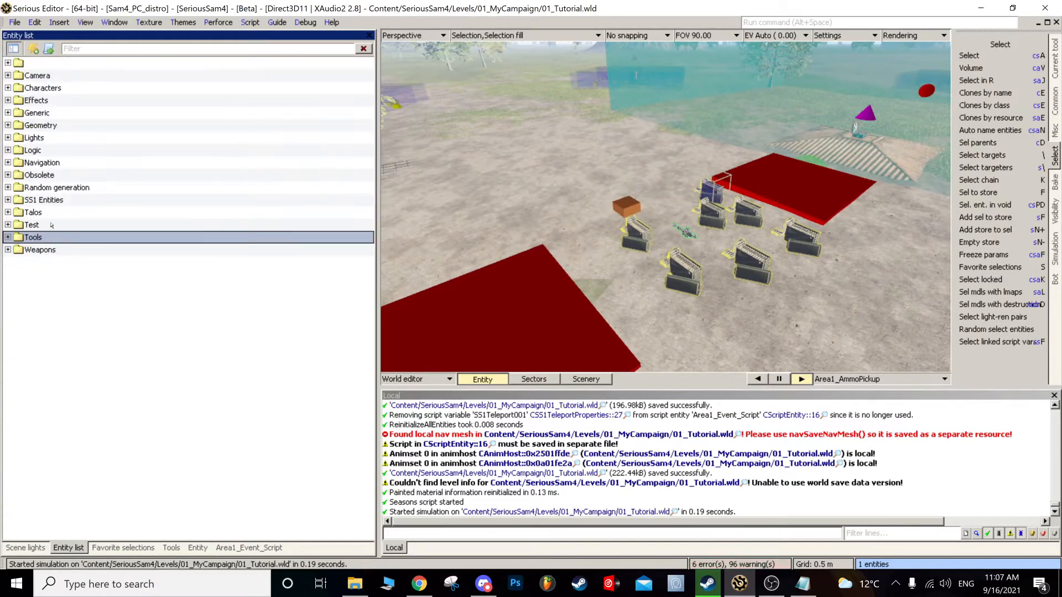
left_click(8, 87)
scroll(67, 458, "down", 3)
left_click(66, 456)
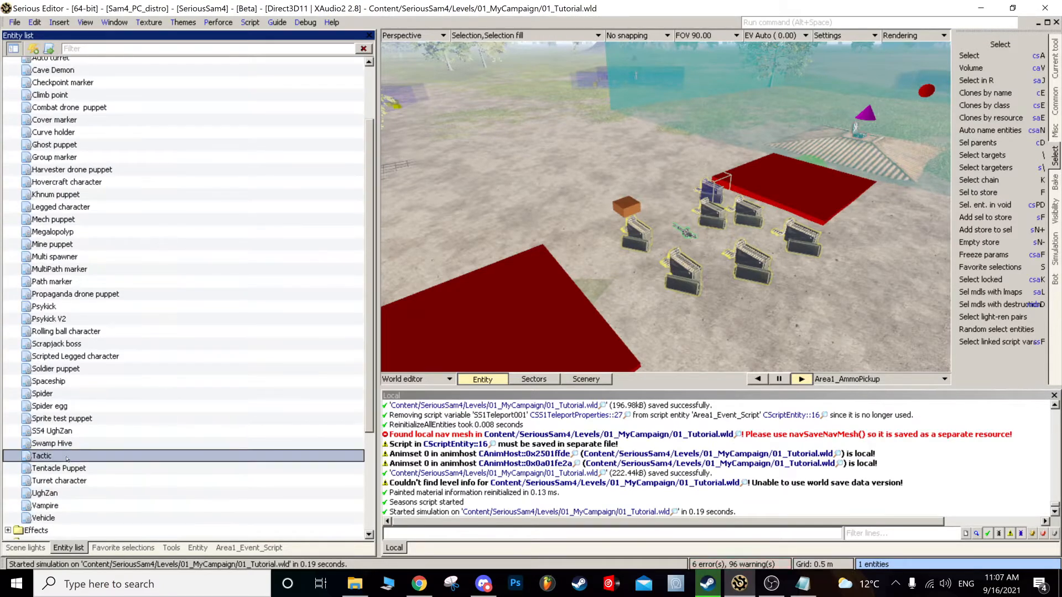
left_click_drag(67, 457, 478, 328)
left_click_drag(577, 253, 583, 241)
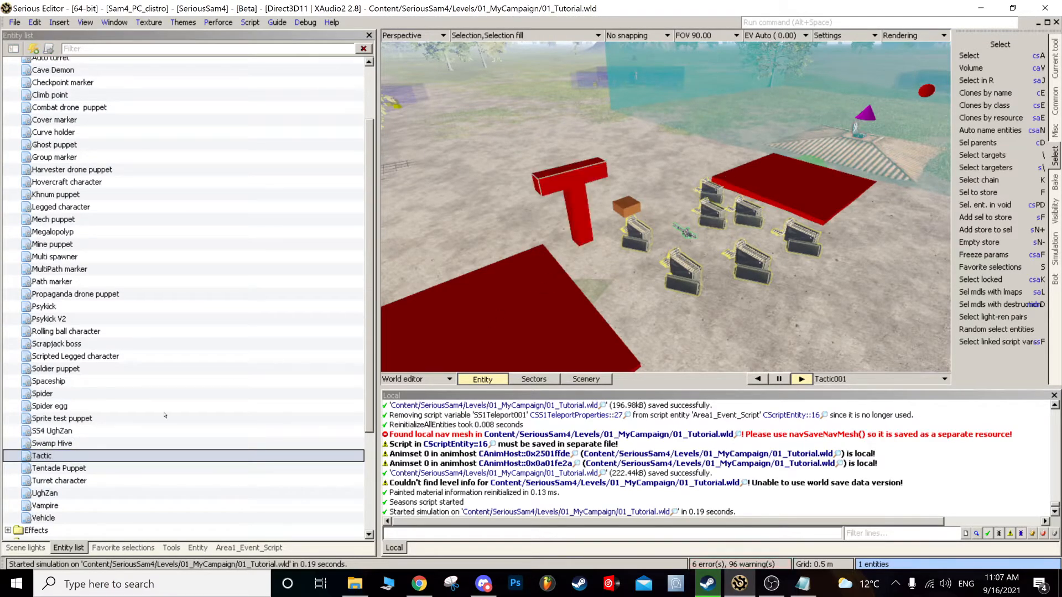
left_click(56, 282)
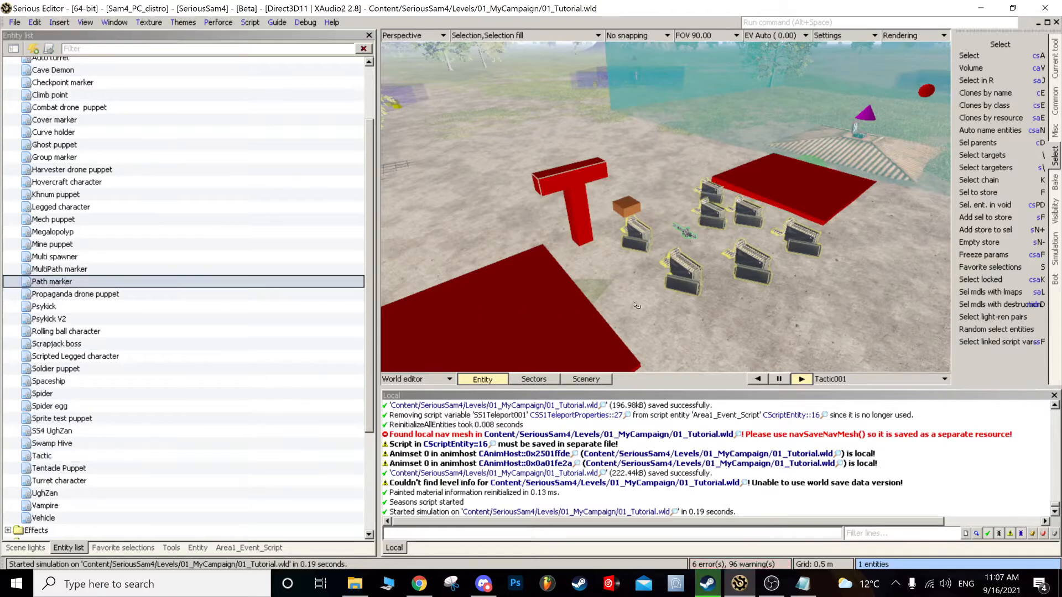
left_click_drag(55, 282, 636, 304)
- Set the Tactic entity's tactic marker to the path marker placed near the ammo pickups
left_click(573, 223)
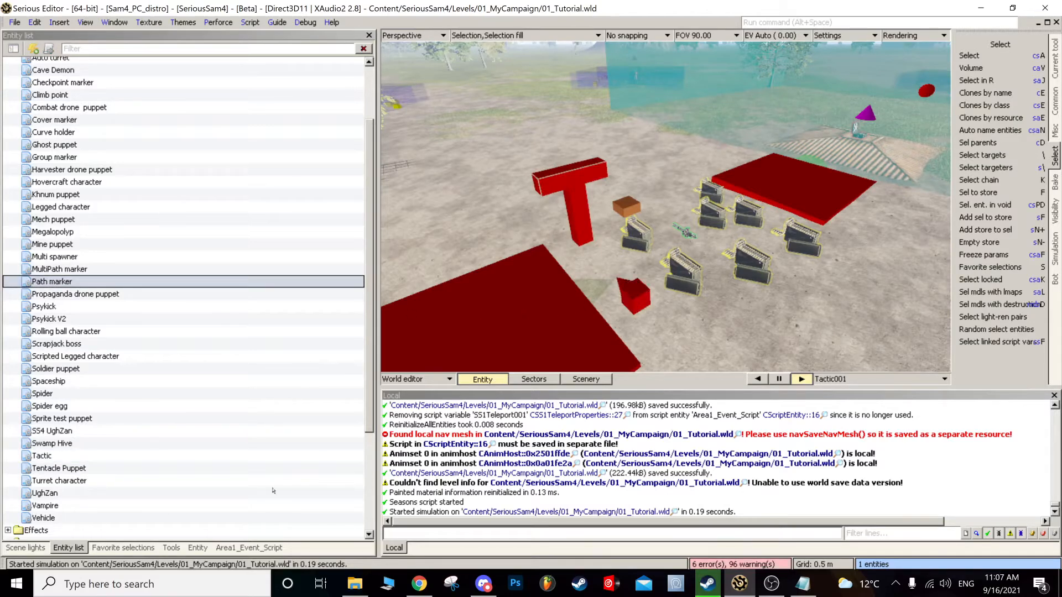
left_click(199, 547)
left_click(53, 103)
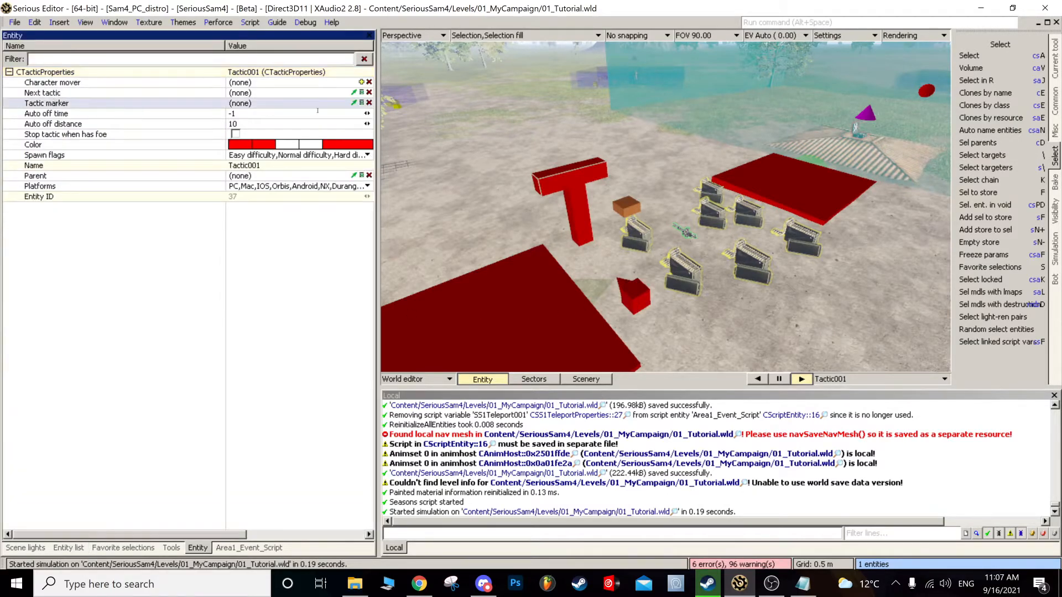
left_click(353, 102)
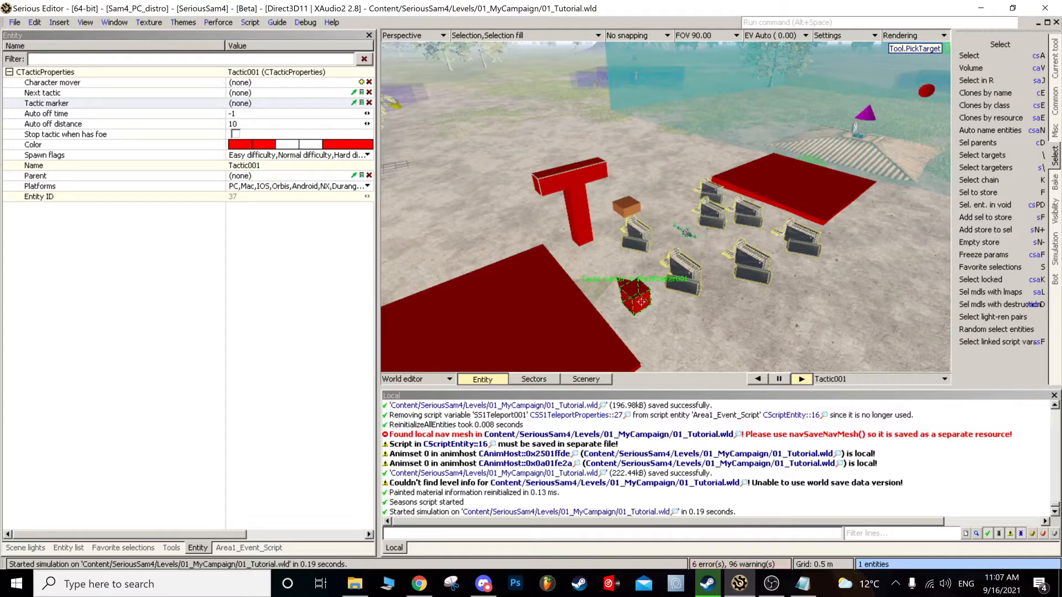
key("Escape")
left_click(353, 103)
left_click(639, 297)
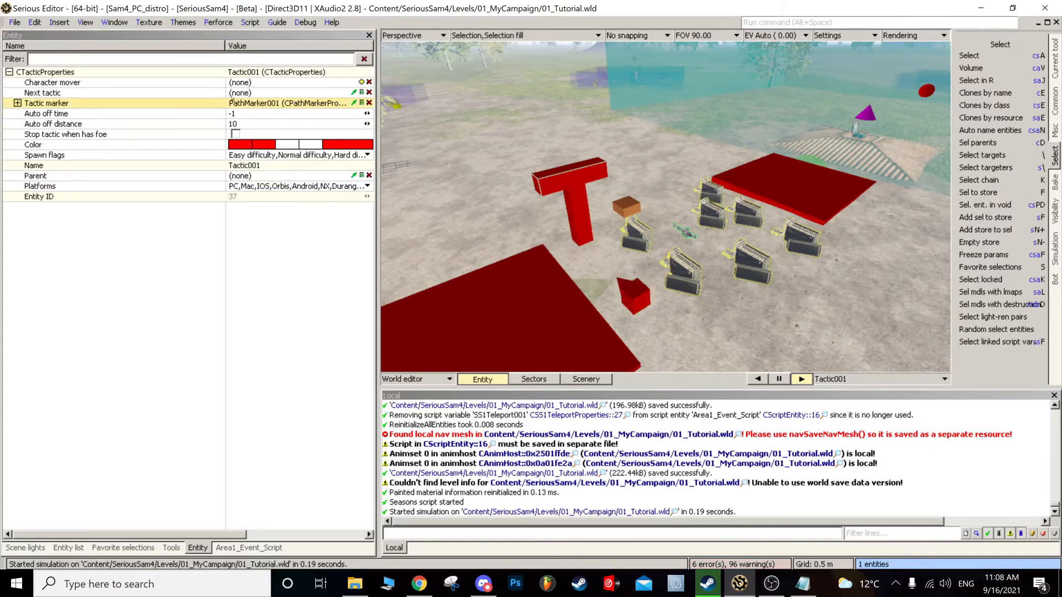
- Set the tactic's character mover to Ordered moving using markers and enable Stop tactic when has foe
left_click(361, 82)
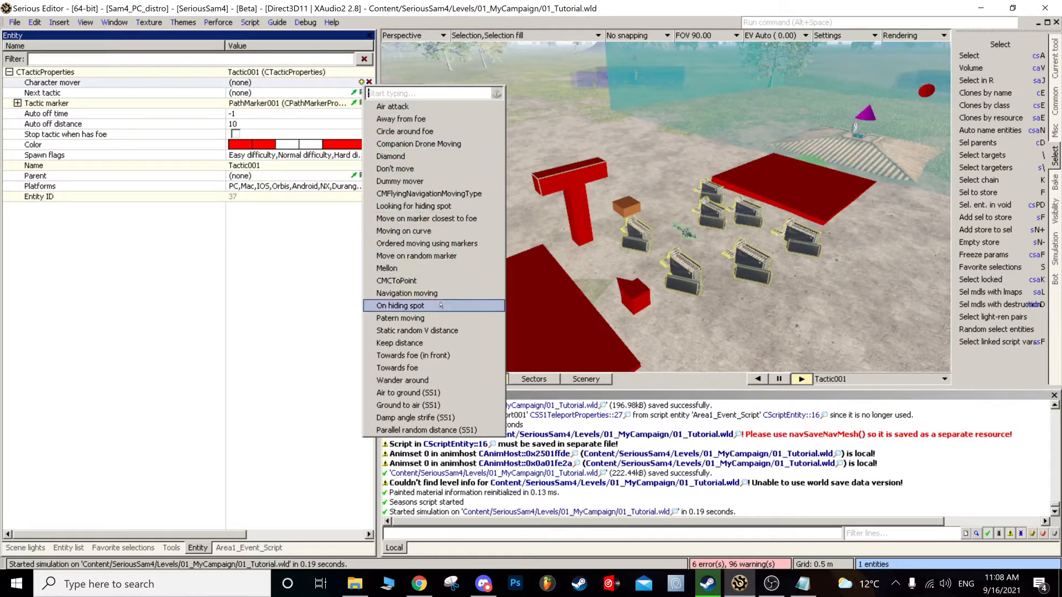
left_click(428, 244)
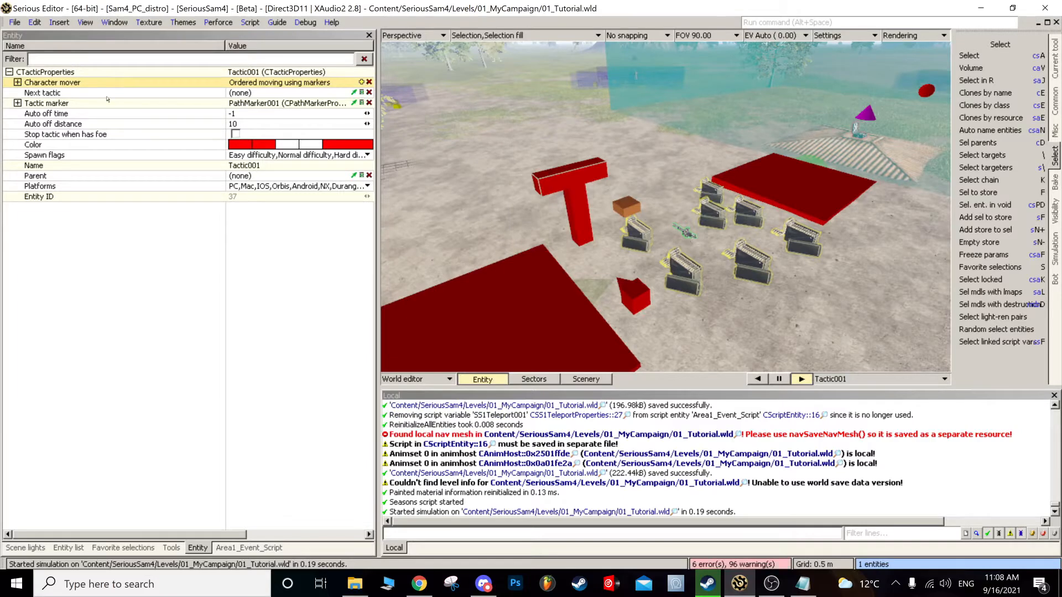
left_click(65, 135)
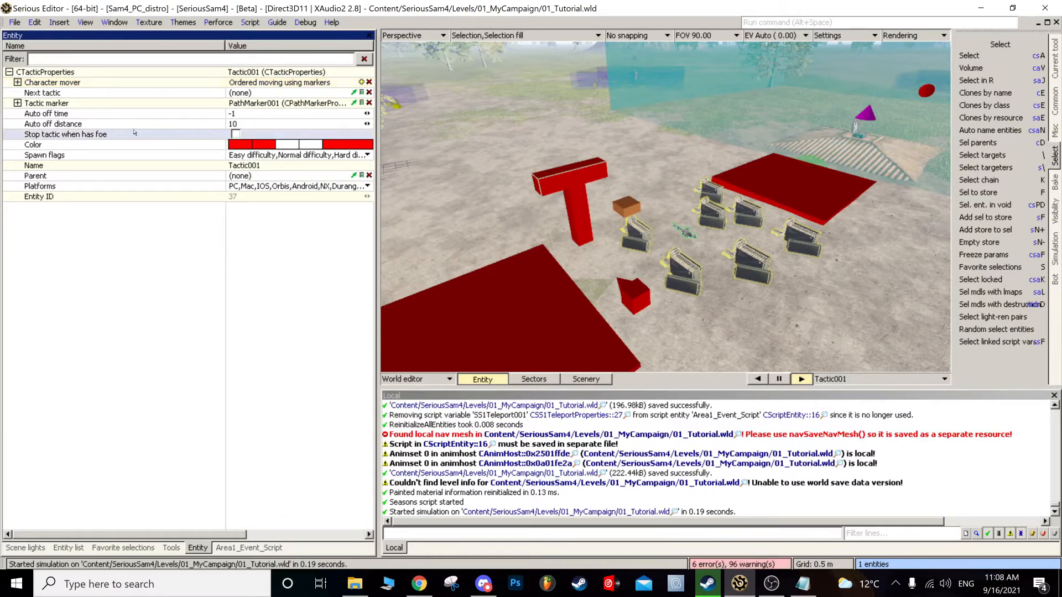
left_click(235, 134)
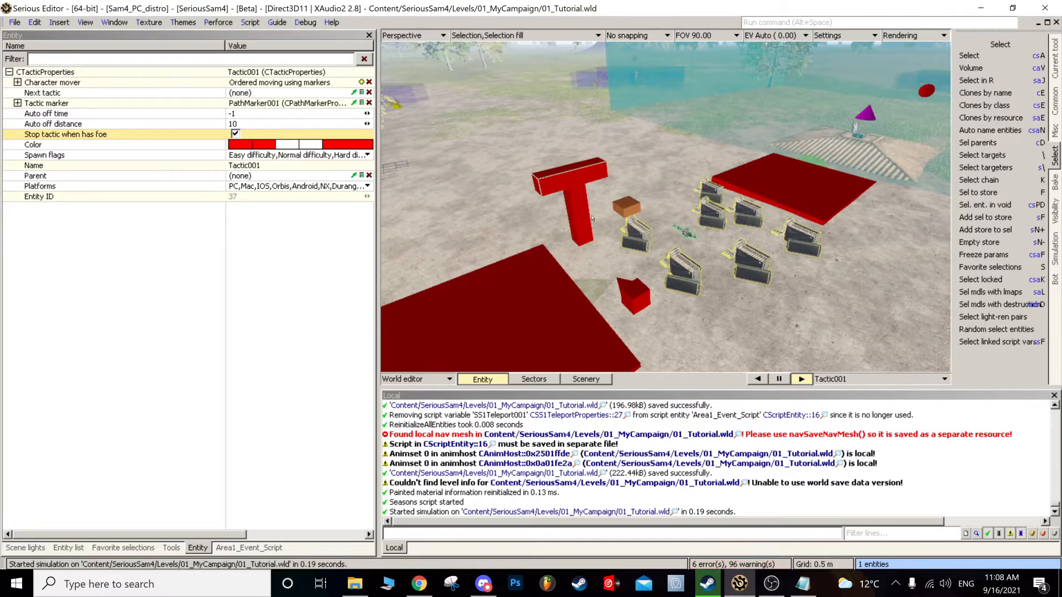
left_click(629, 291)
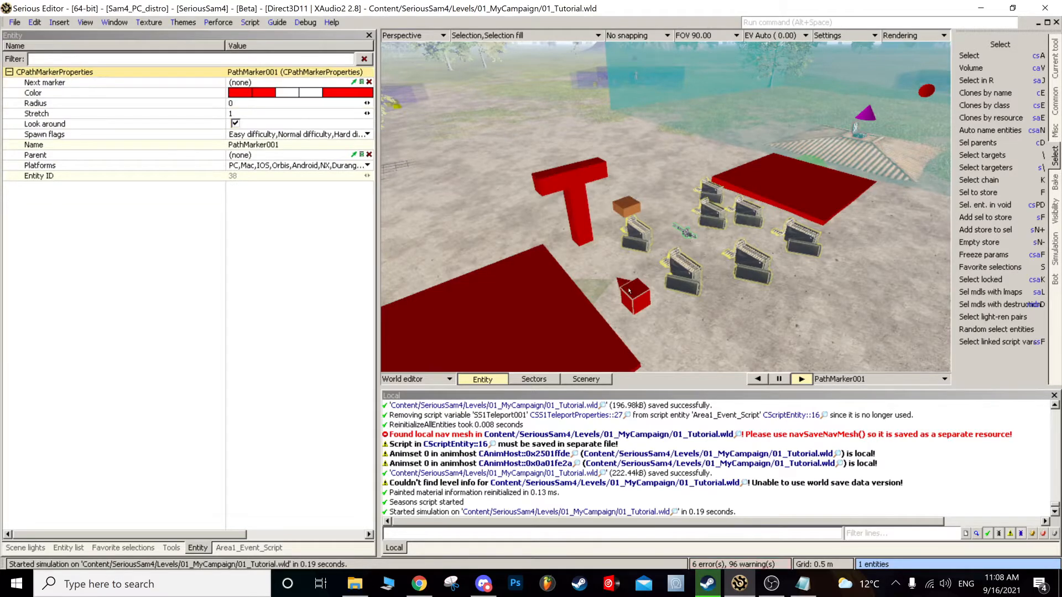
left_click(583, 212)
- Select the four enemy puppets at the spawner areas around Area 1 and assign them the tactic near the ammo pickups
right_click_drag(576, 209, 559, 202)
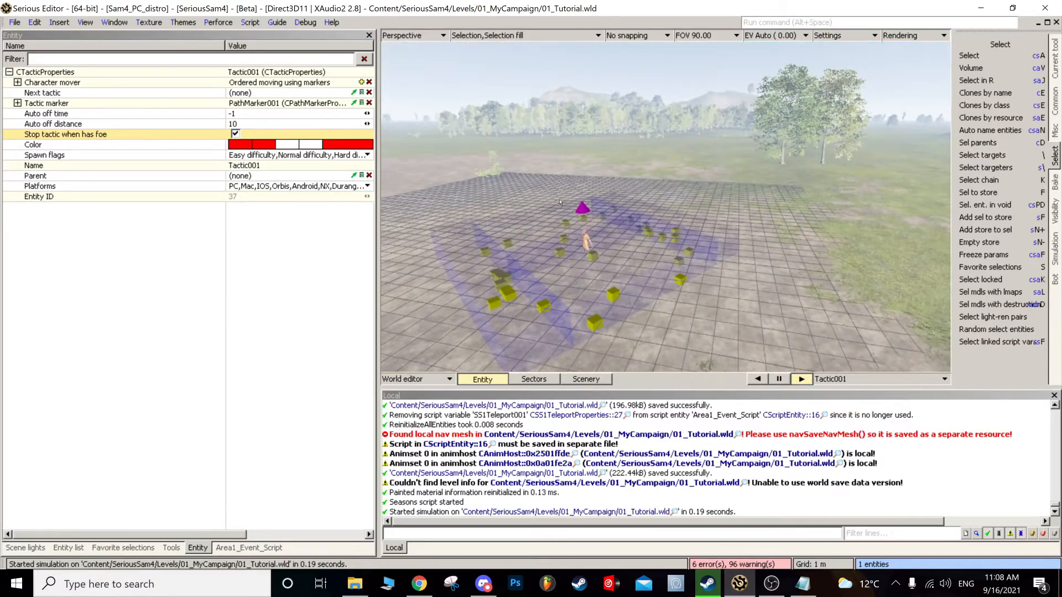
left_click(586, 242)
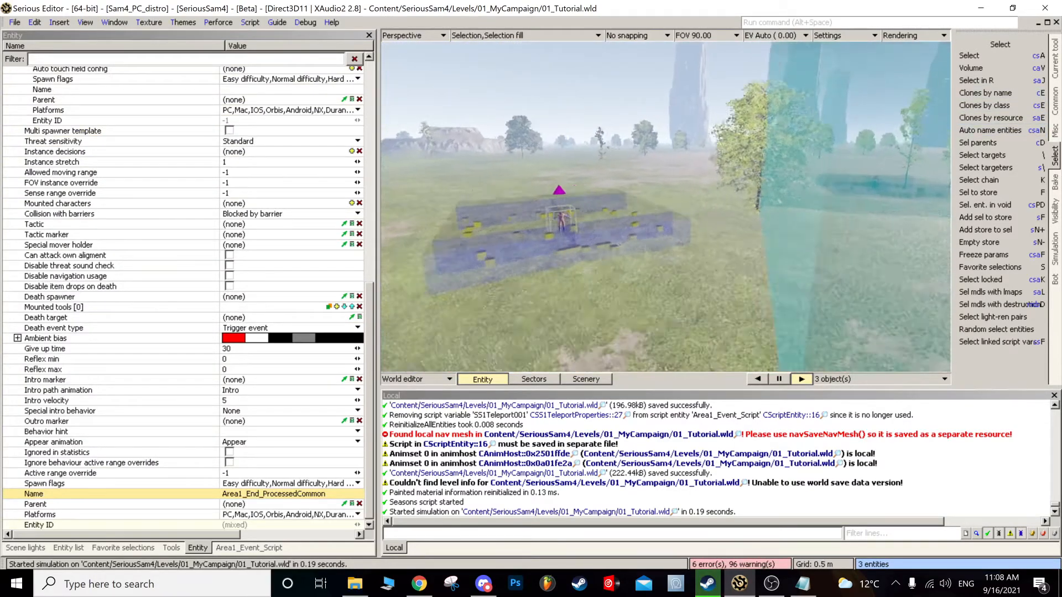
left_click(691, 176, "shift")
right_click_drag(692, 177, 775, 205)
left_click(51, 225)
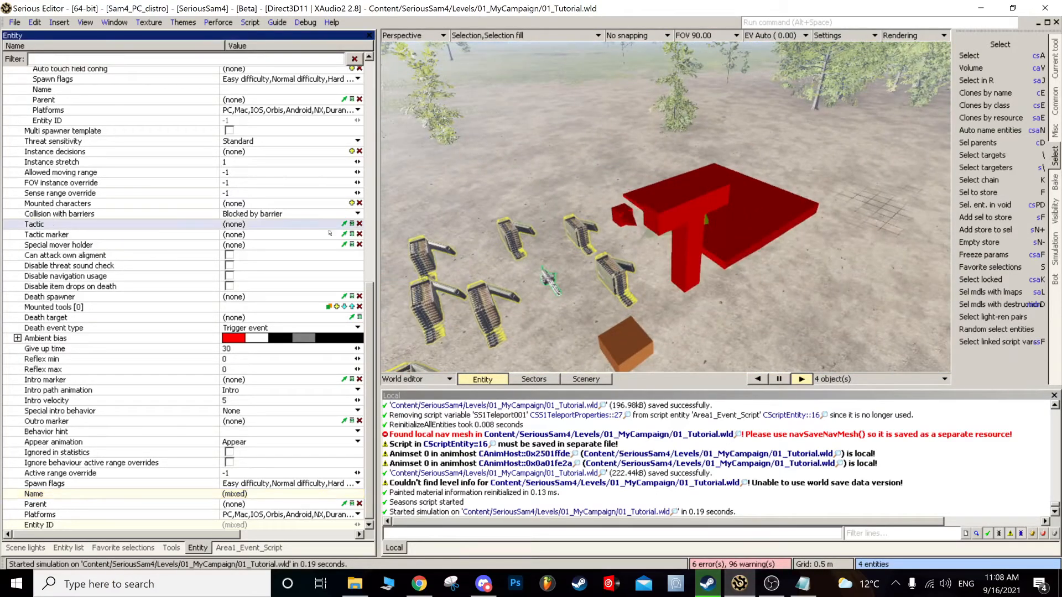
left_click(345, 224)
left_click(685, 258)
right_click_drag(685, 258, 717, 152)
- Save the level and playtest Area 1 to check the enemies' movement with the tactic
key("ctrl+s")
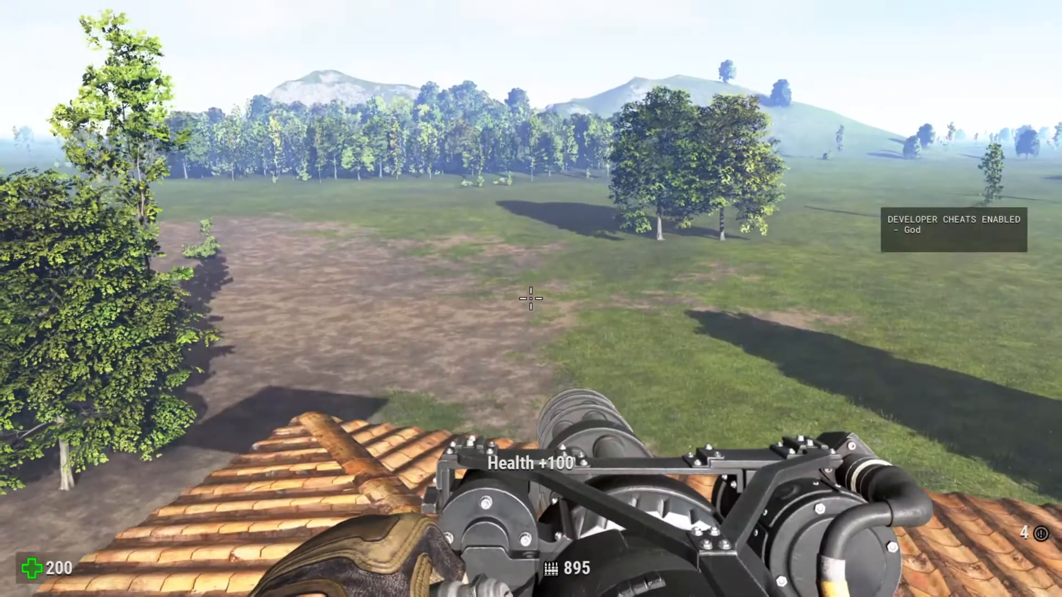
key("w")
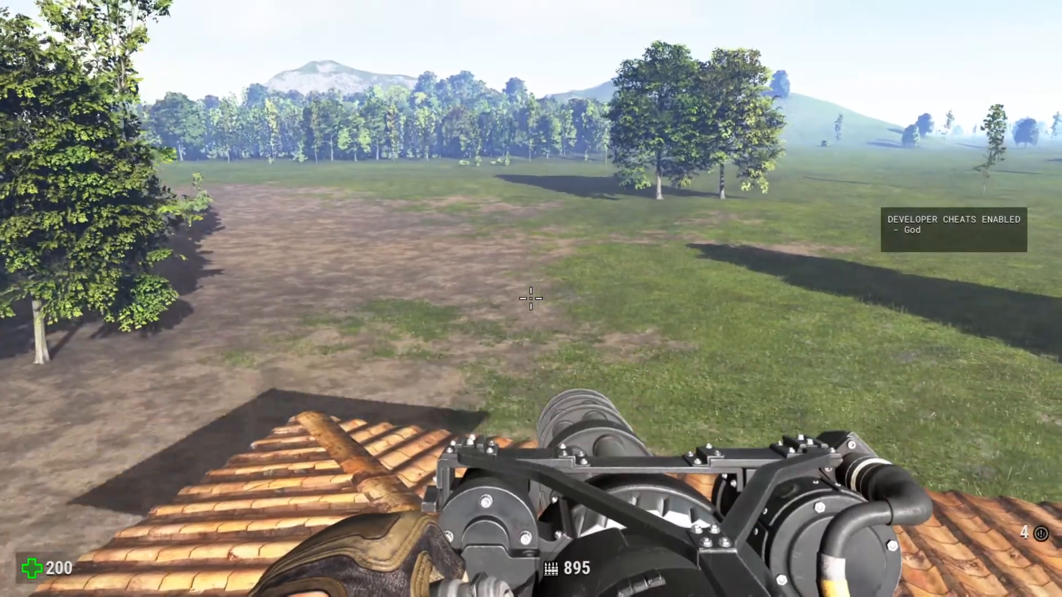
key("w")
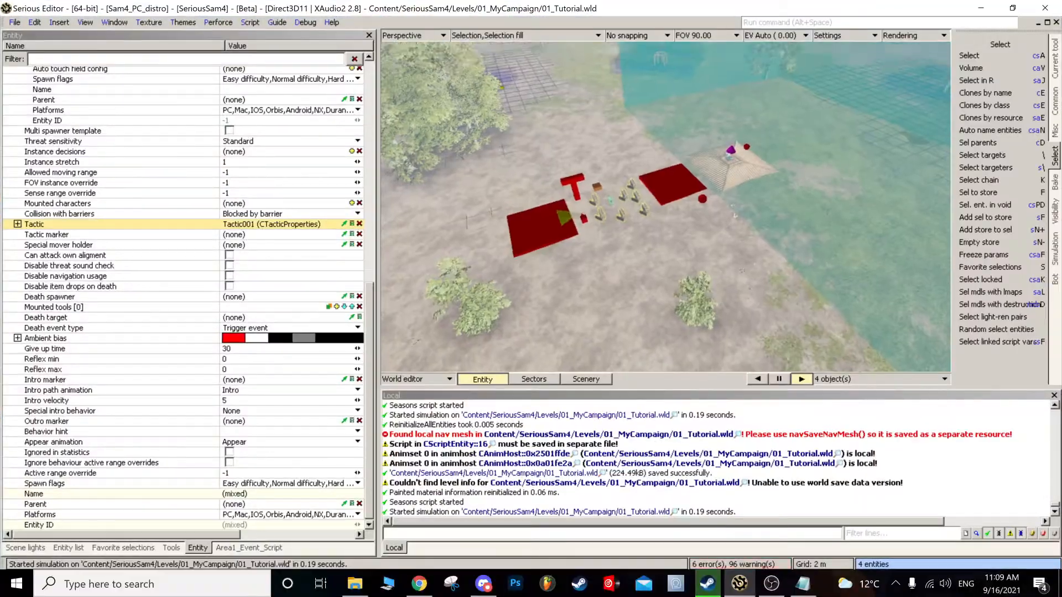
- Save the 01_Tutorial level again after the playtest
scroll(665, 207, "up", 5)
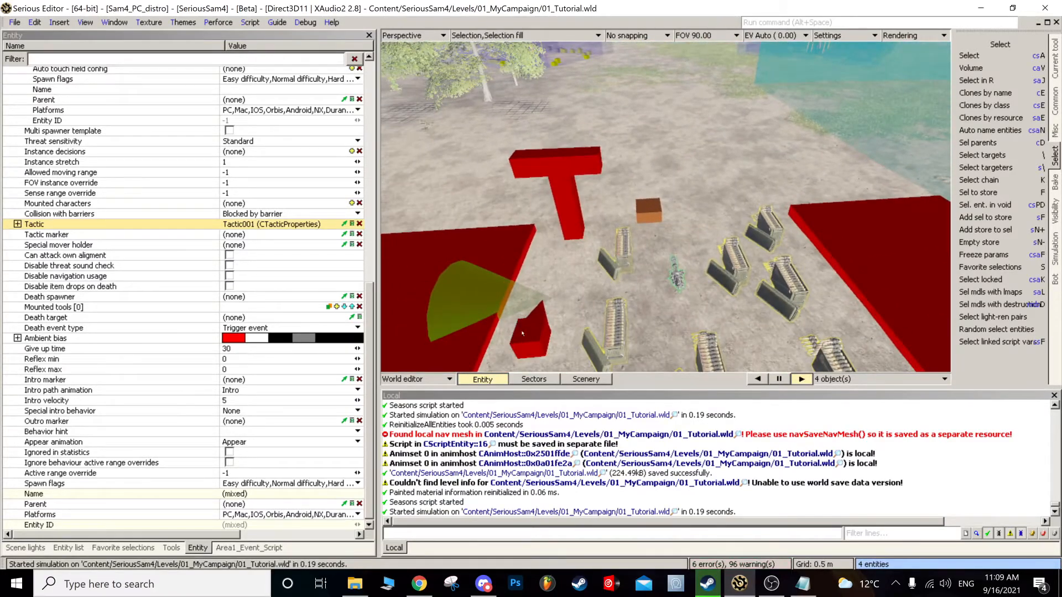
scroll(606, 215, "down", 4)
key("ctrl+s")
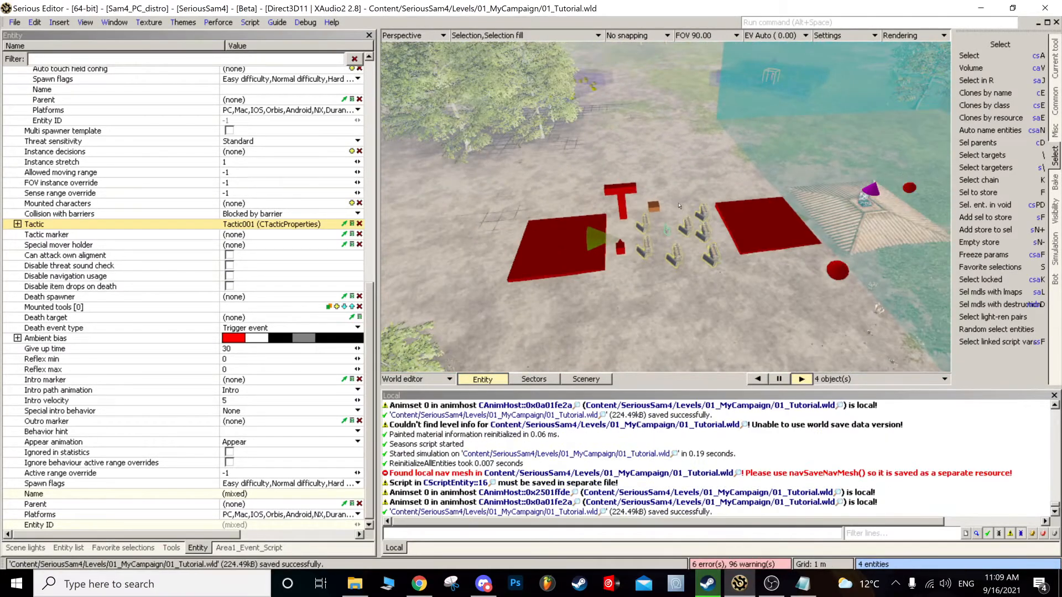
left_click(772, 583)
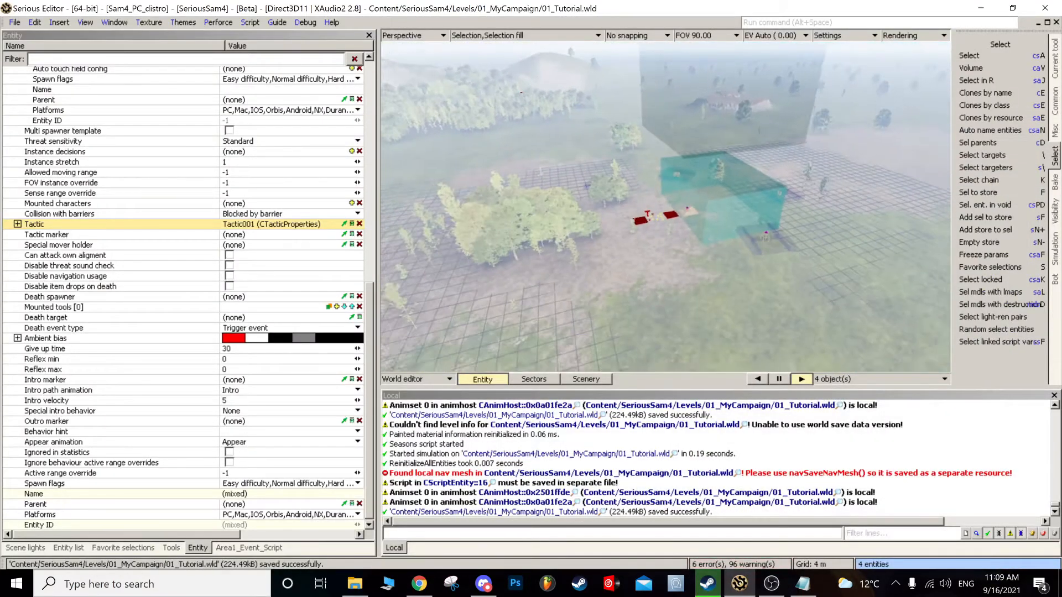
- Look over the open ground and trees surrounding Area 1 from near and far
scroll(655, 219, "up", 5)
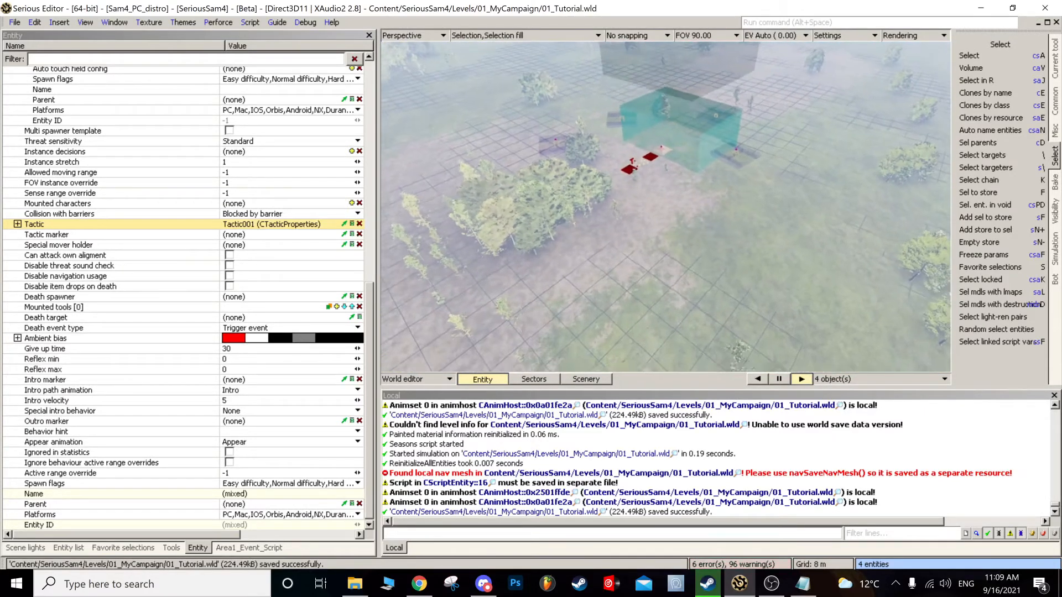
scroll(665, 206, "down", 10)
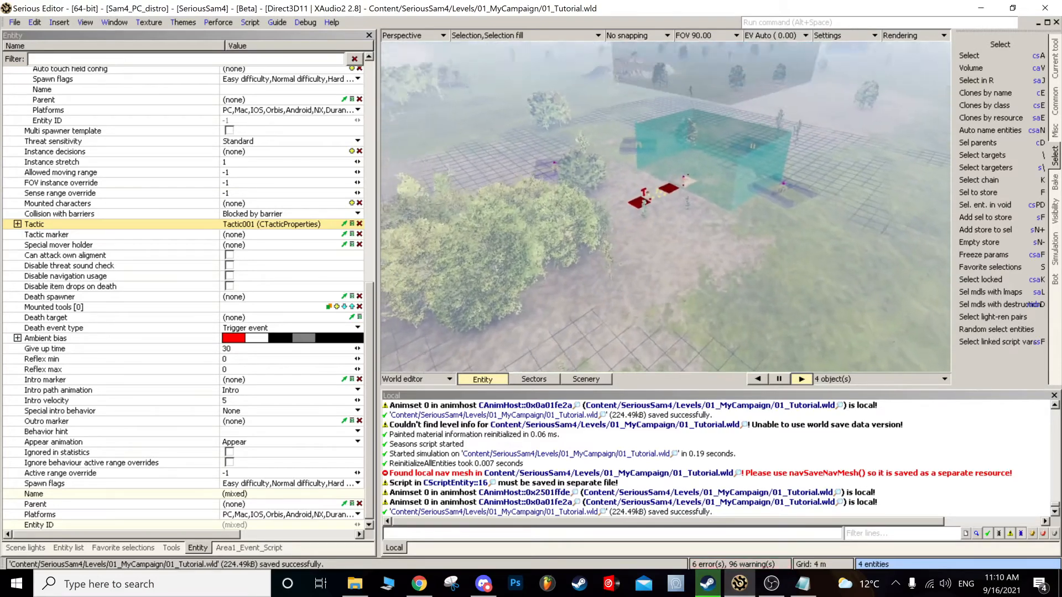
scroll(665, 206, "up", 10)
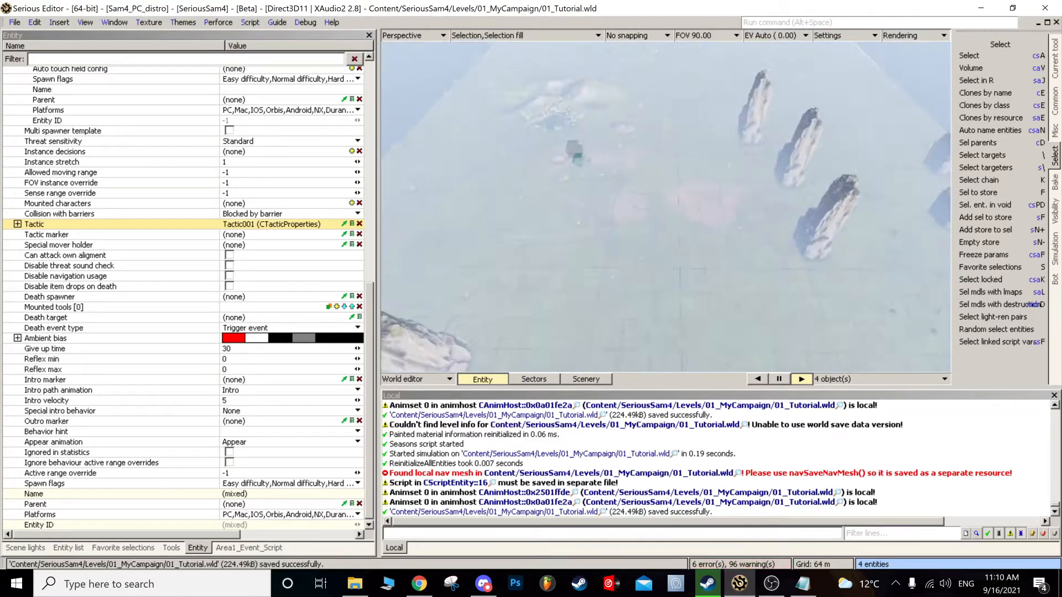
scroll(666, 206, "up", 2)
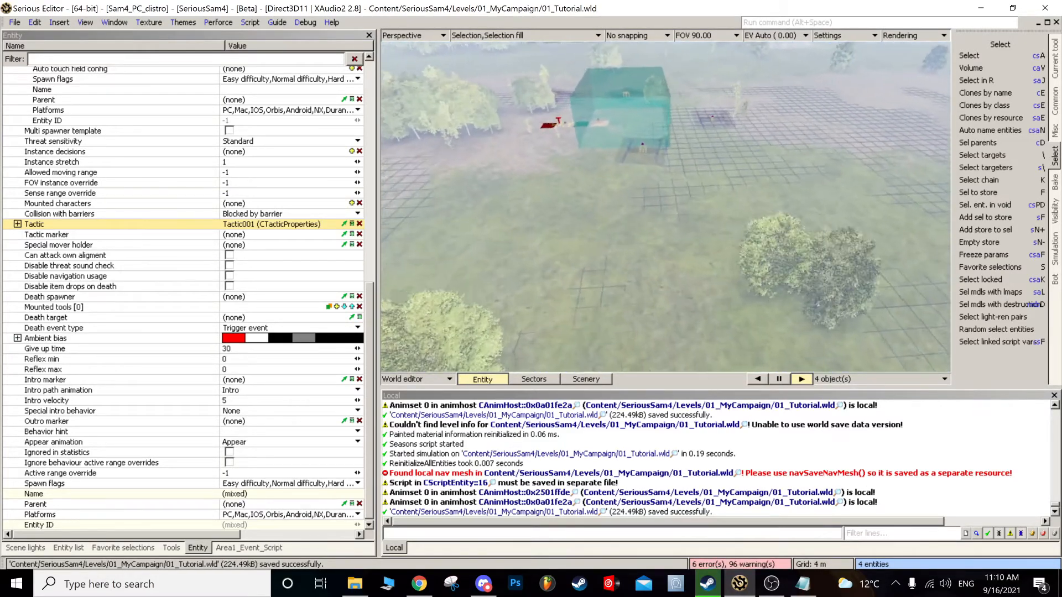
scroll(665, 206, "up", 1)
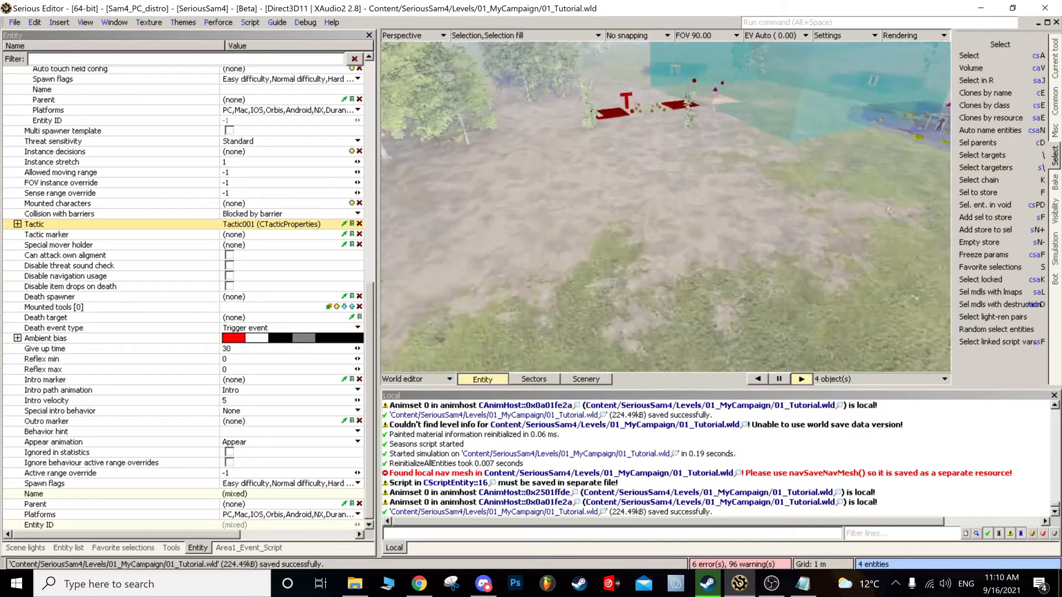
scroll(665, 207, "down", 5)
middle_click_drag(459, 254, 459, 265)
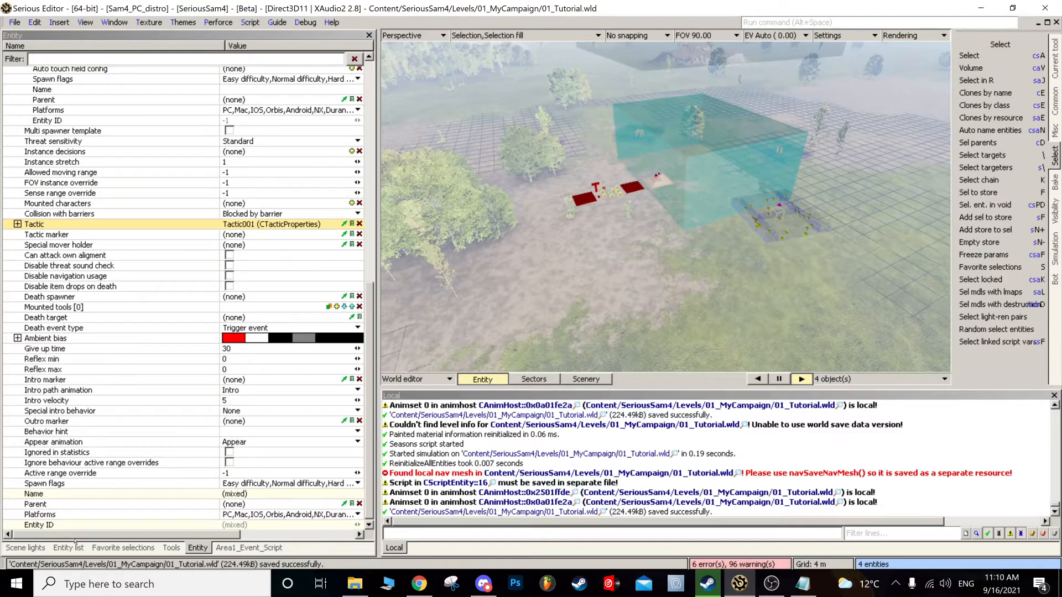
- Place a Barrier field entity from the Tools category on the open ground outside Area 1
left_click(68, 548)
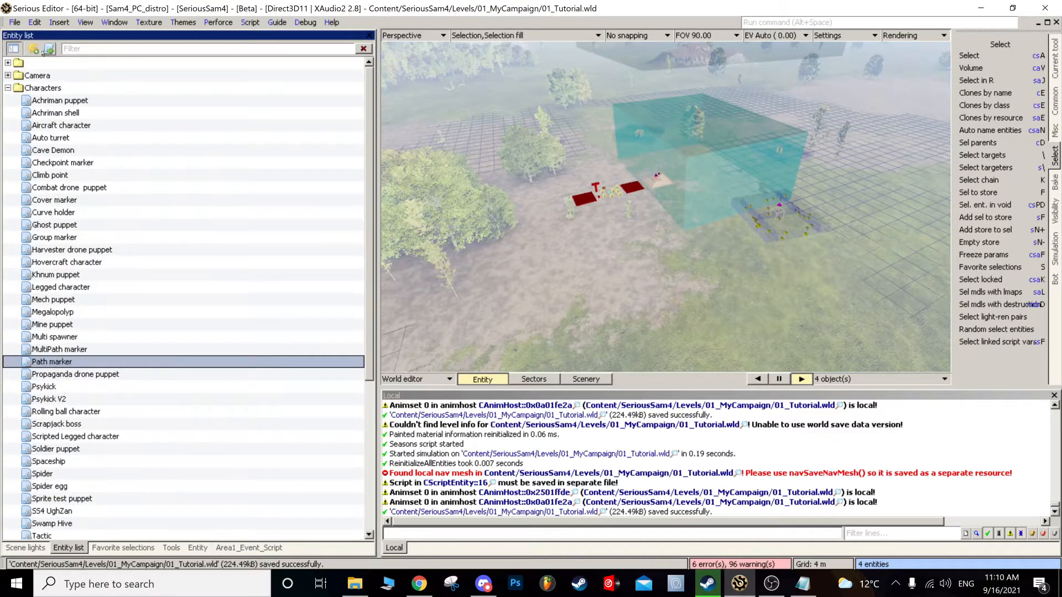
left_click(8, 87)
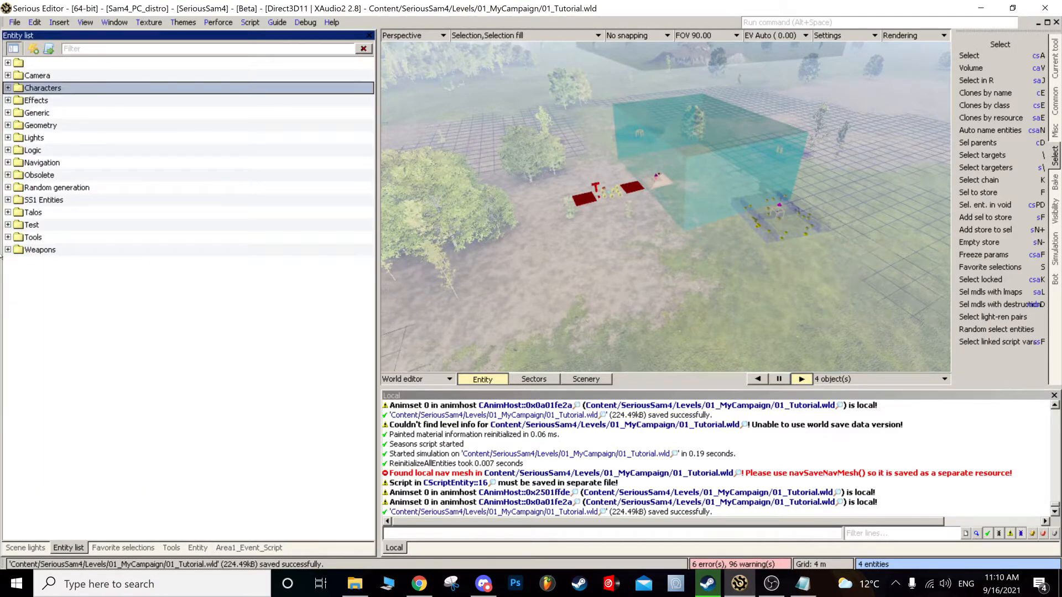
left_click(7, 237)
left_click_drag(55, 102, 633, 322)
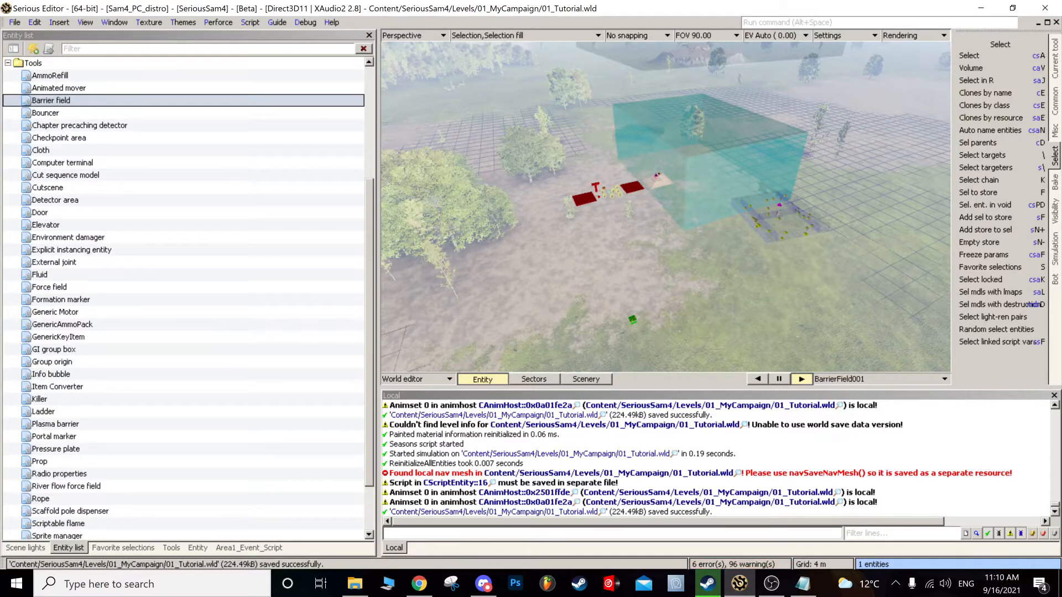
- Open the barrier field's mesh for editing and switch to polygon mode
middle_click_drag(655, 344, 692, 233)
scroll(665, 207, "up", 10)
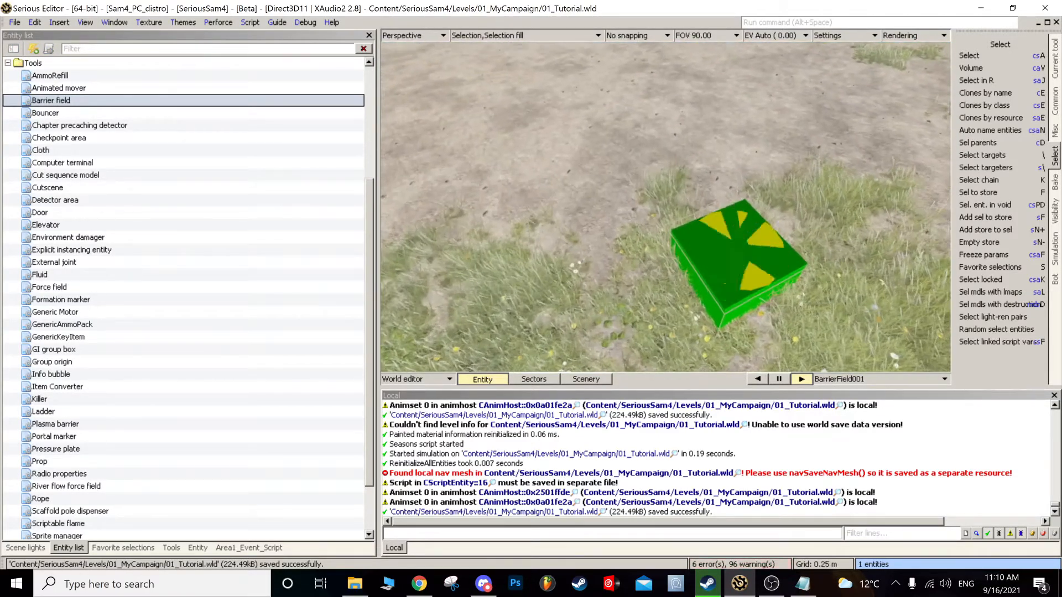
right_click_drag(653, 360, 649, 330)
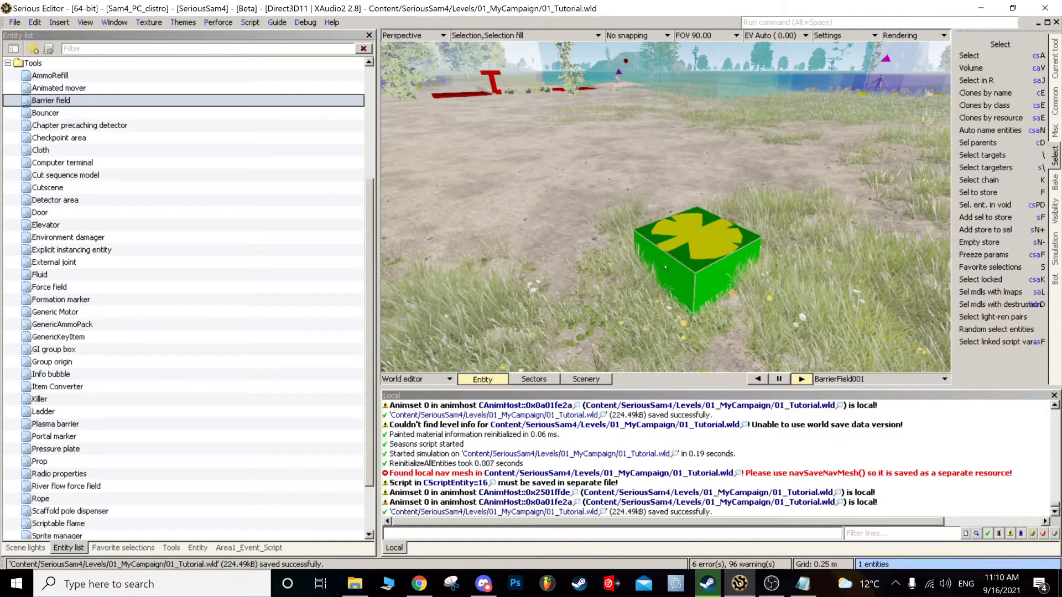
scroll(658, 260, "down", 3)
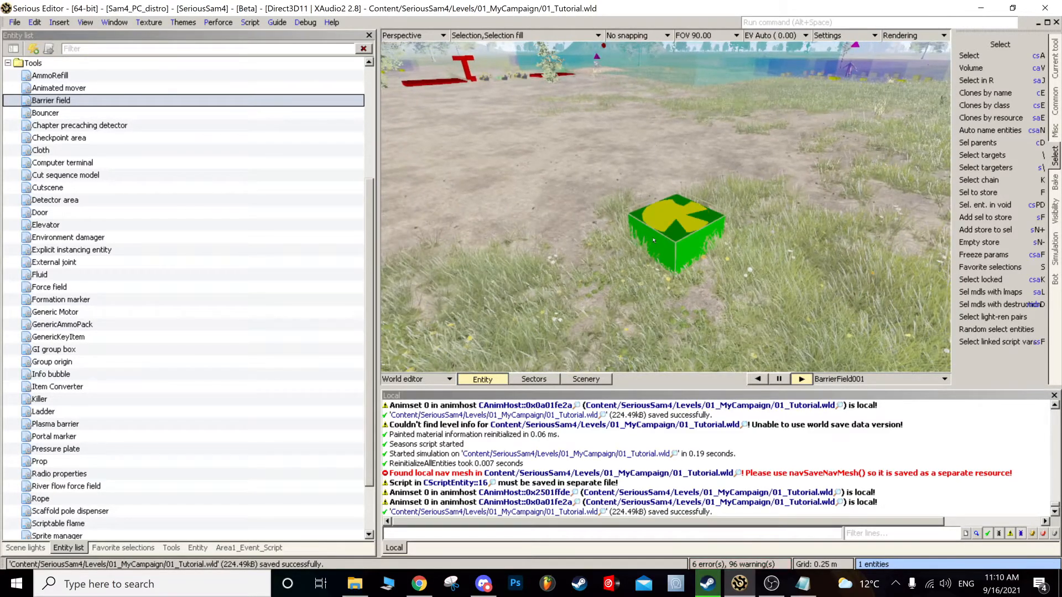
double_click(654, 240)
right_click_drag(775, 210, 789, 222)
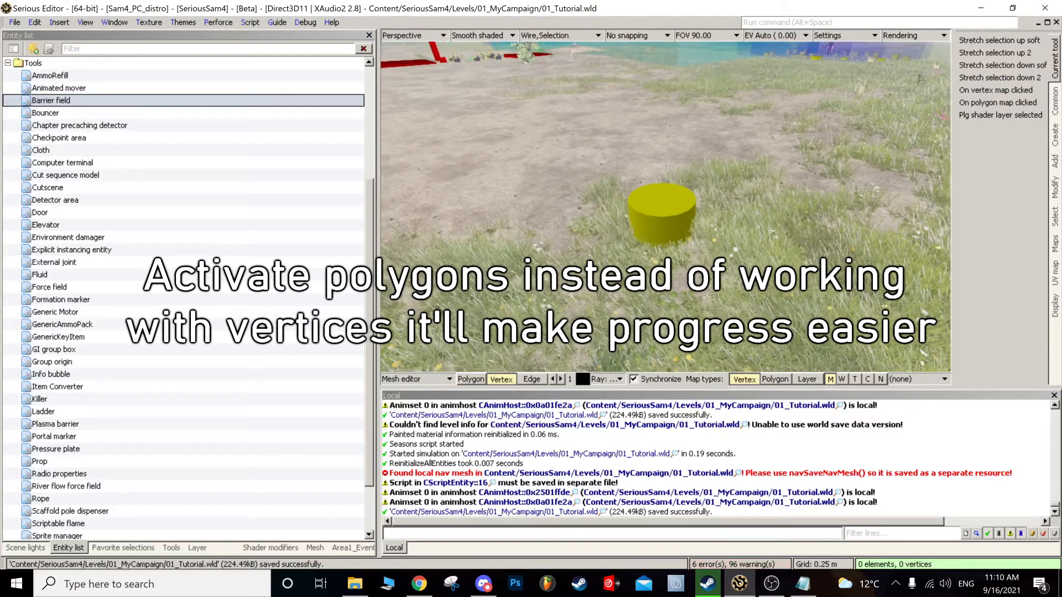
scroll(789, 221, "down", 2)
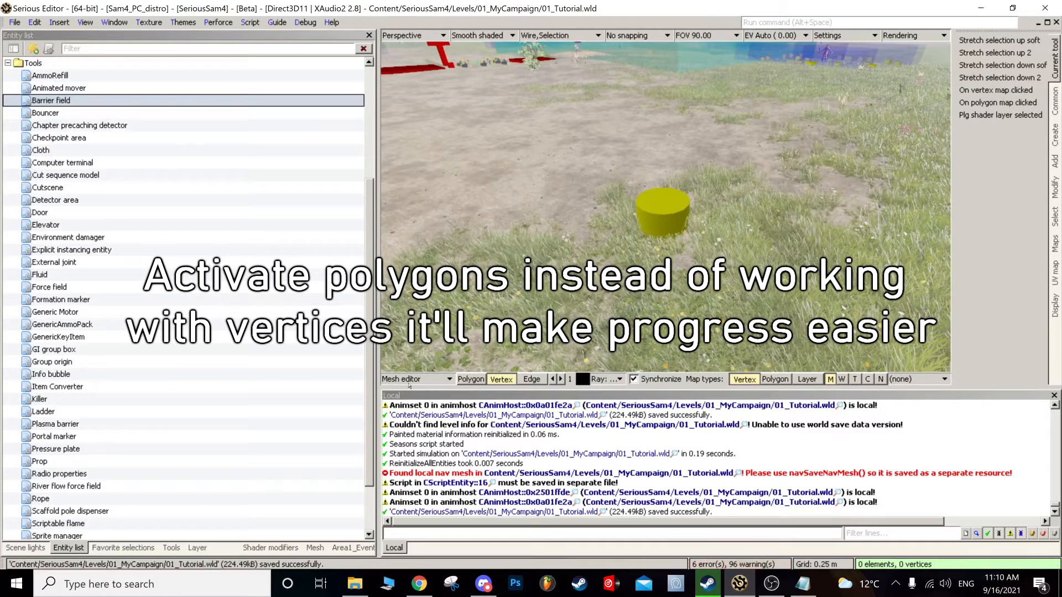
left_click(477, 381)
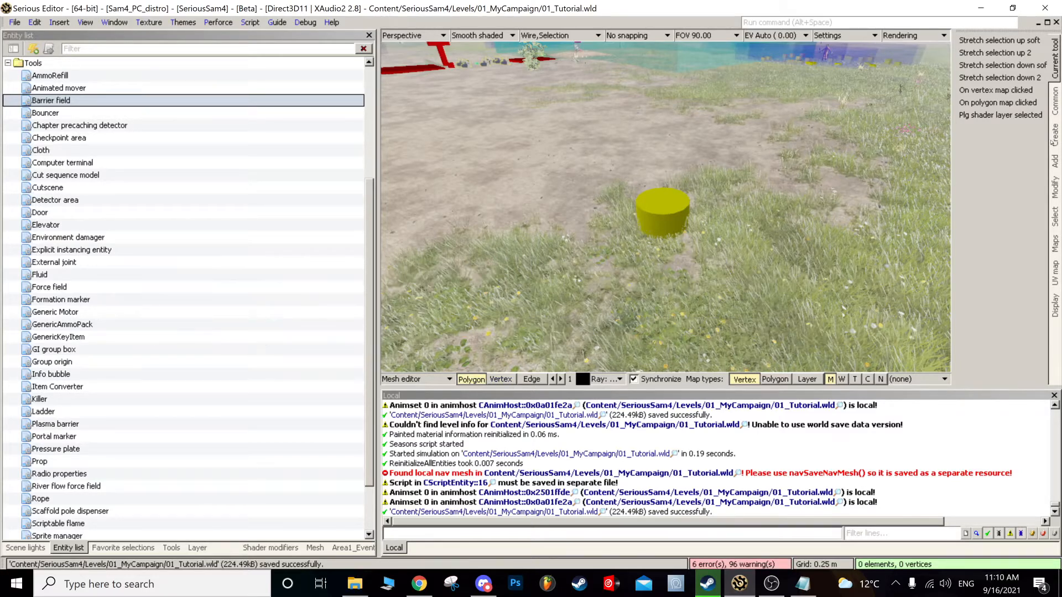
- Create a large box primitive in the barrier field's mesh, standing on the open ground
left_click(1052, 138)
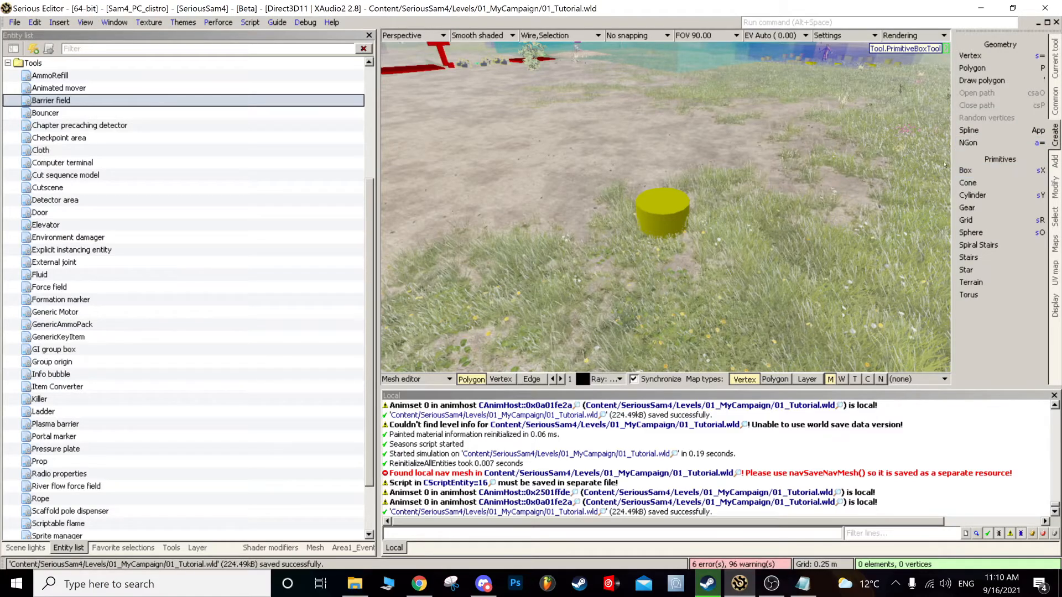
scroll(775, 161, "down", 10)
left_click_drag(614, 204, 711, 236)
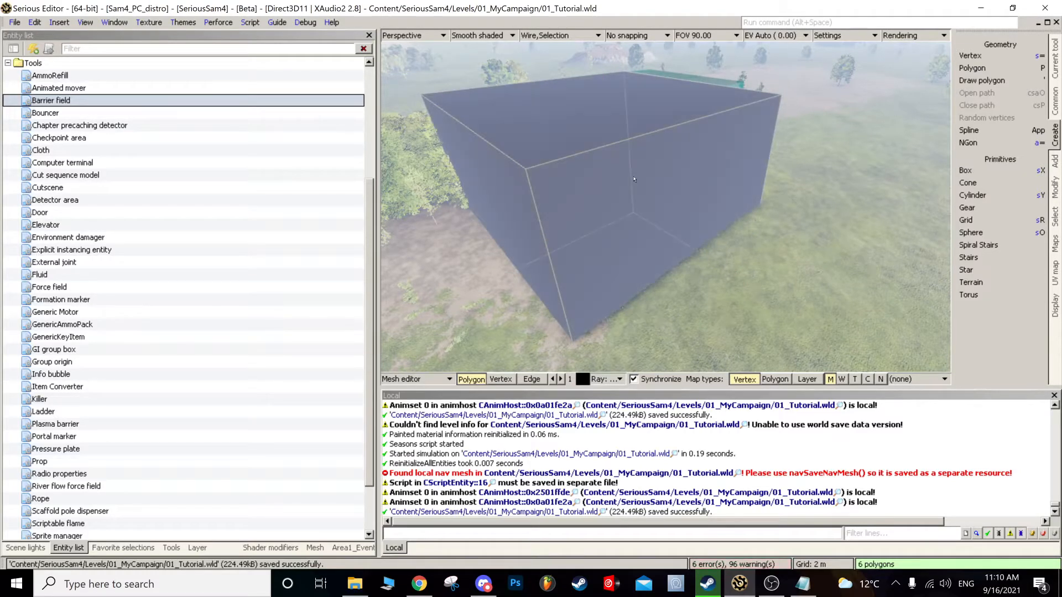
- Reshape the box in the barrier field's mesh into a long, thin wall along one side of Area 1
scroll(634, 179, "down", 6)
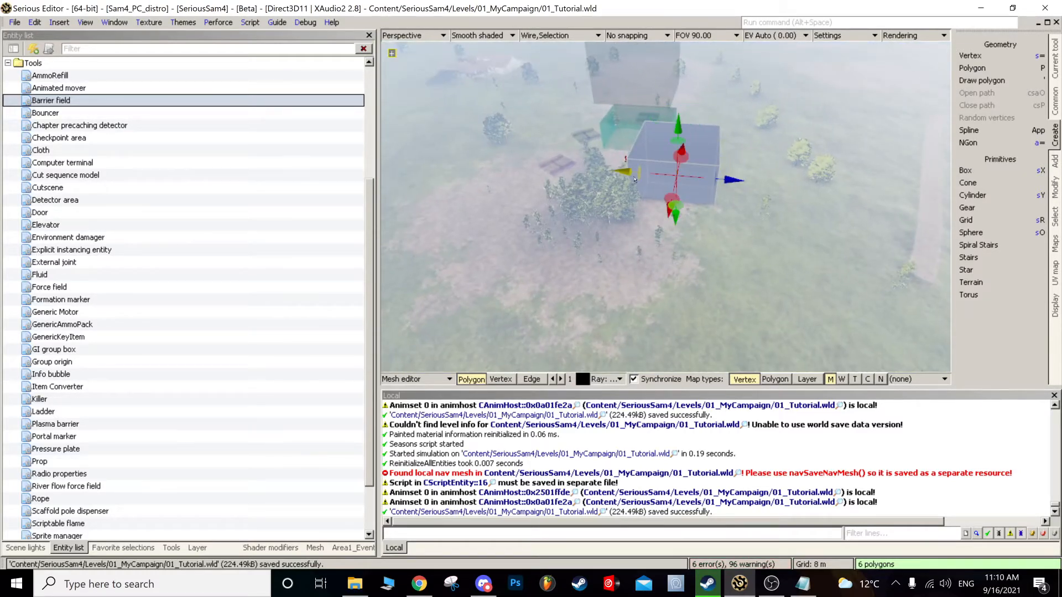
left_click_drag(626, 173, 693, 317)
key("space")
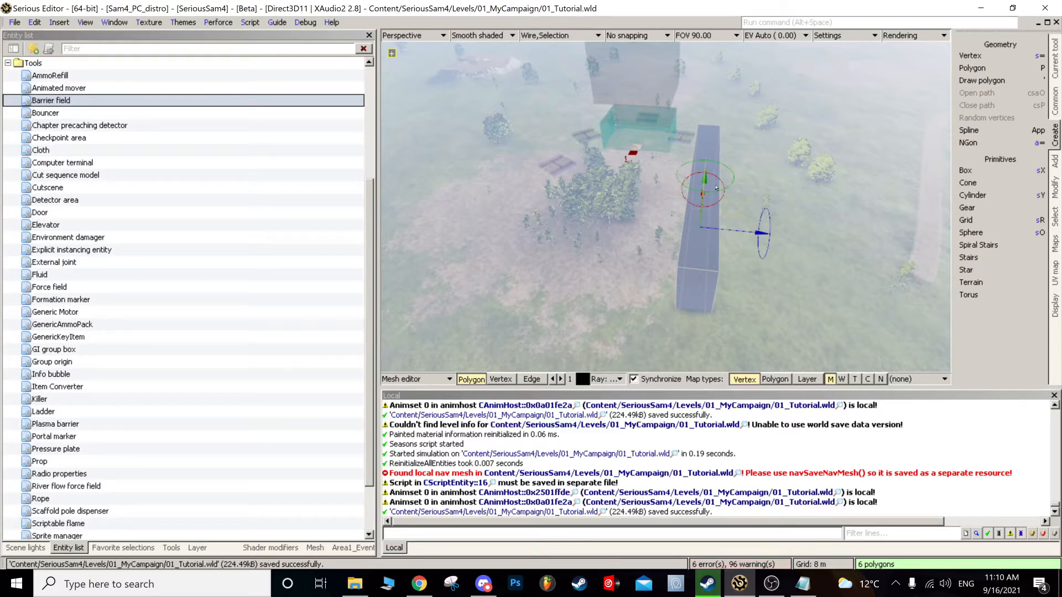
- Copy the wall to the other three sides of Area 1 and lengthen the first wall to close the enclosure
left_click_drag(714, 195, 559, 302)
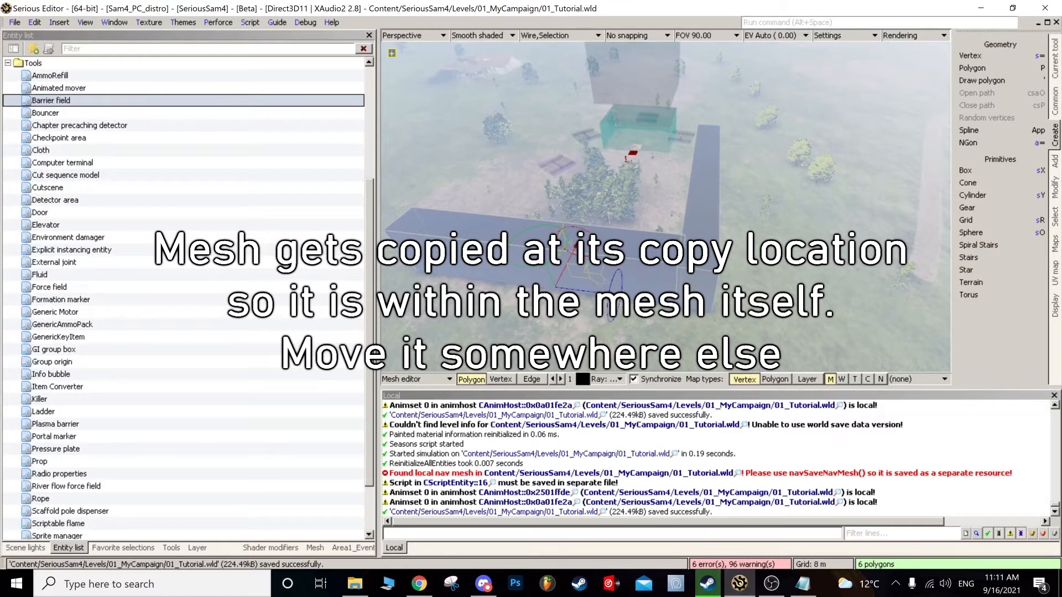
left_click_drag(575, 248, 587, 306)
left_click_drag(476, 291, 563, 191)
left_click(562, 275)
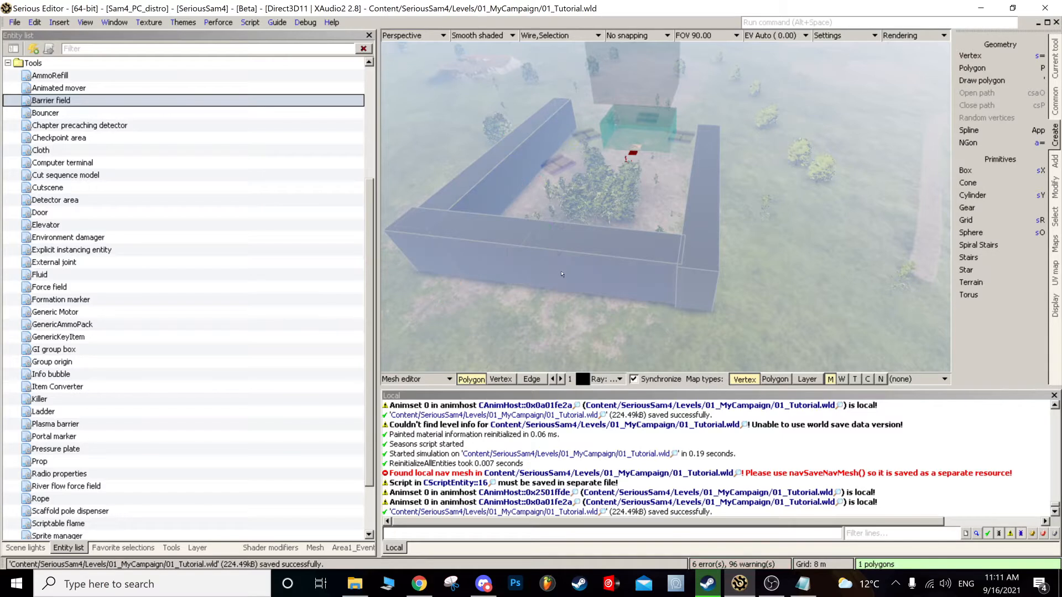
left_click_drag(563, 280, 641, 131)
left_click(573, 129)
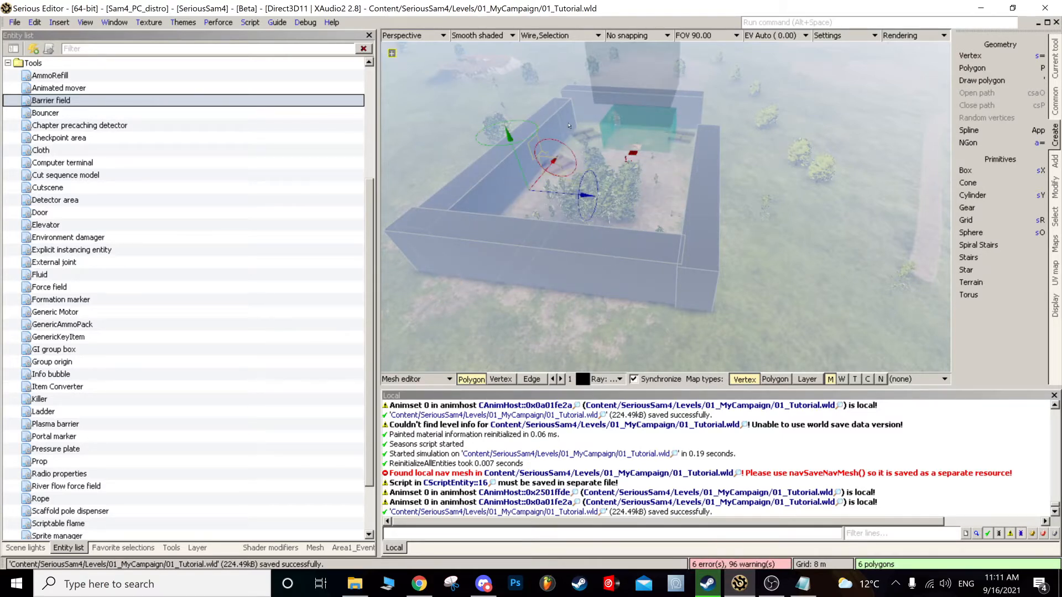
left_click(701, 166)
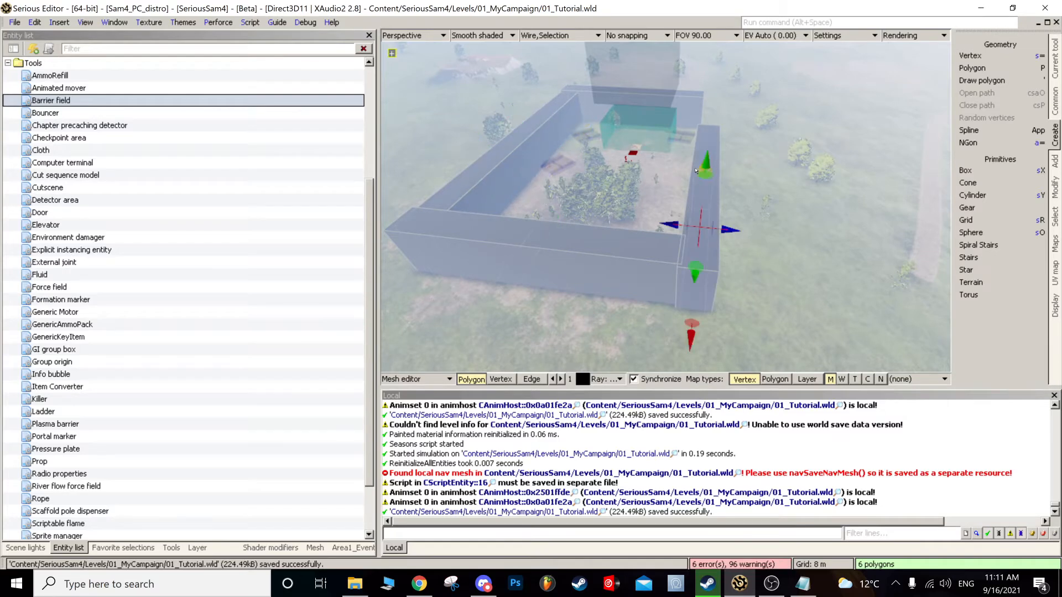
key("space")
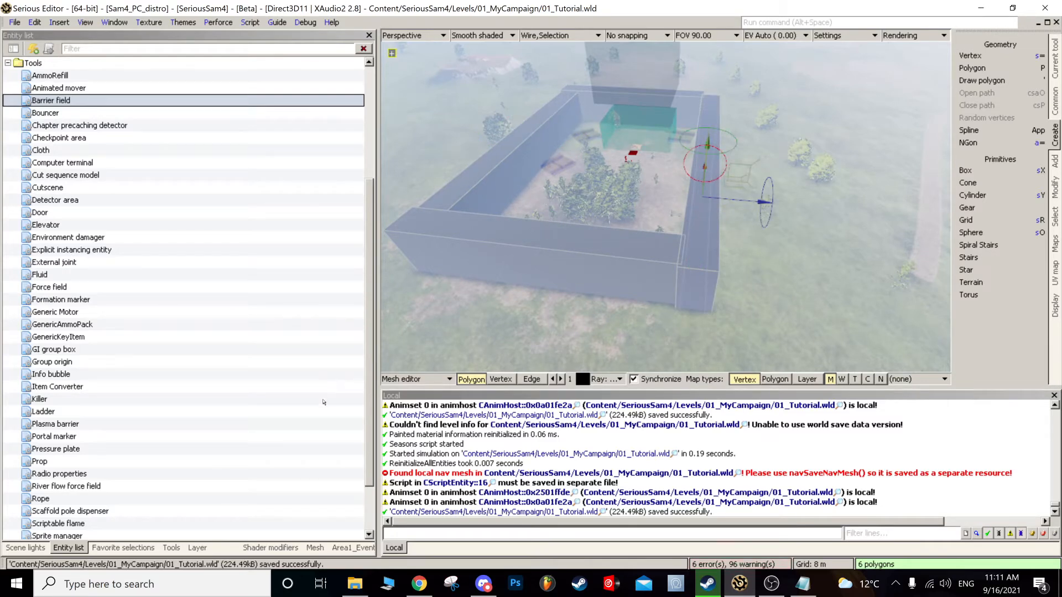
- Enable the collision mesh for the barrier field's mesh
left_click(316, 548)
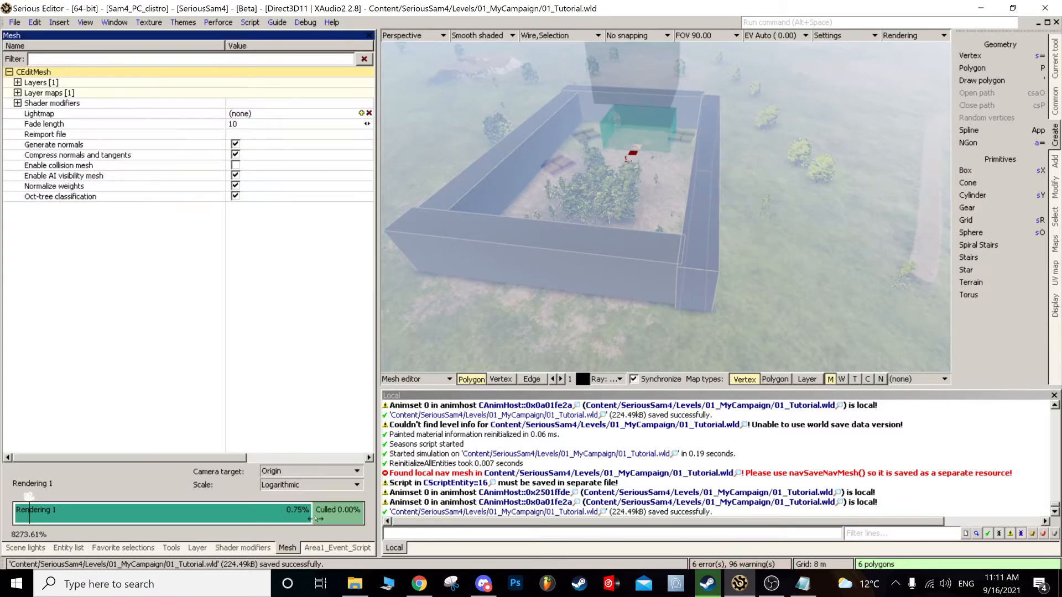
left_click(70, 166)
left_click(235, 164)
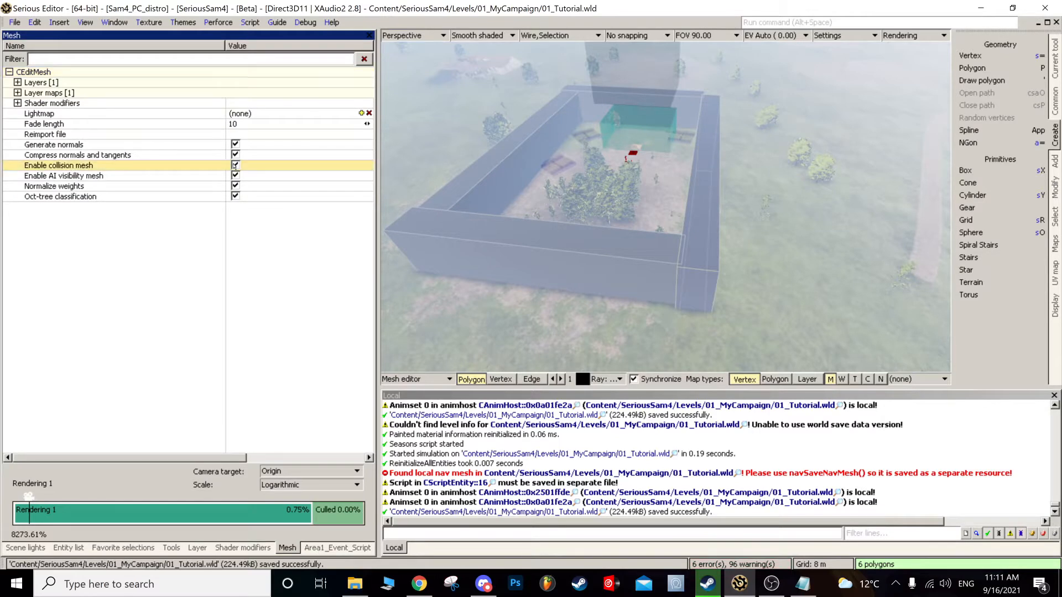
- Return from mesh editing to the World editor and save the level
left_click(420, 379)
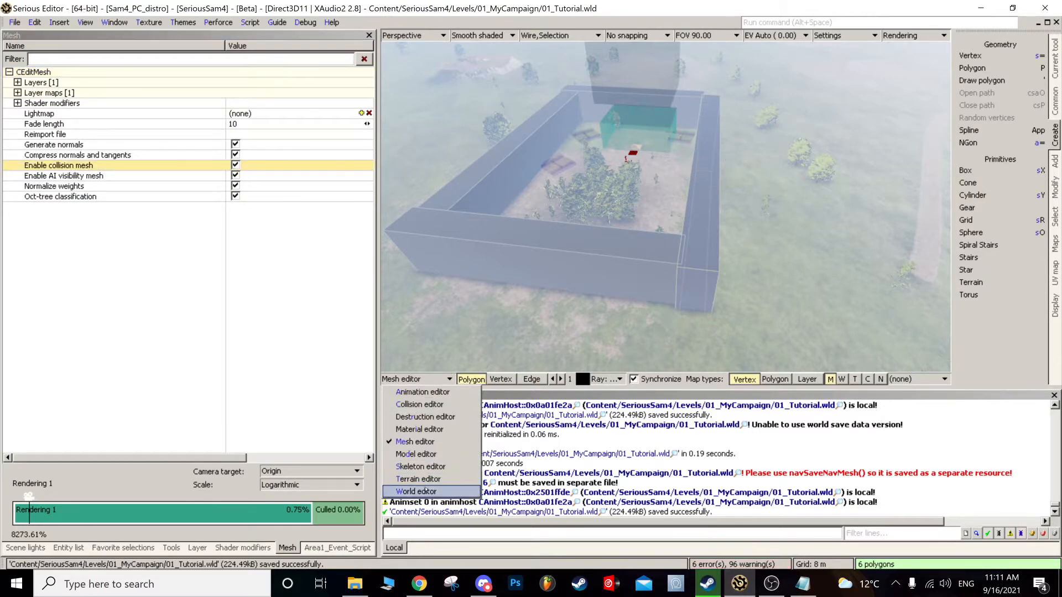
left_click(407, 557)
key("ctrl+s")
- Playtest the level by walking across Area 1 toward the barrier field, and return to the editor
key("w")
right_click_drag(592, 273, 636, 257)
key("ctrl+g")
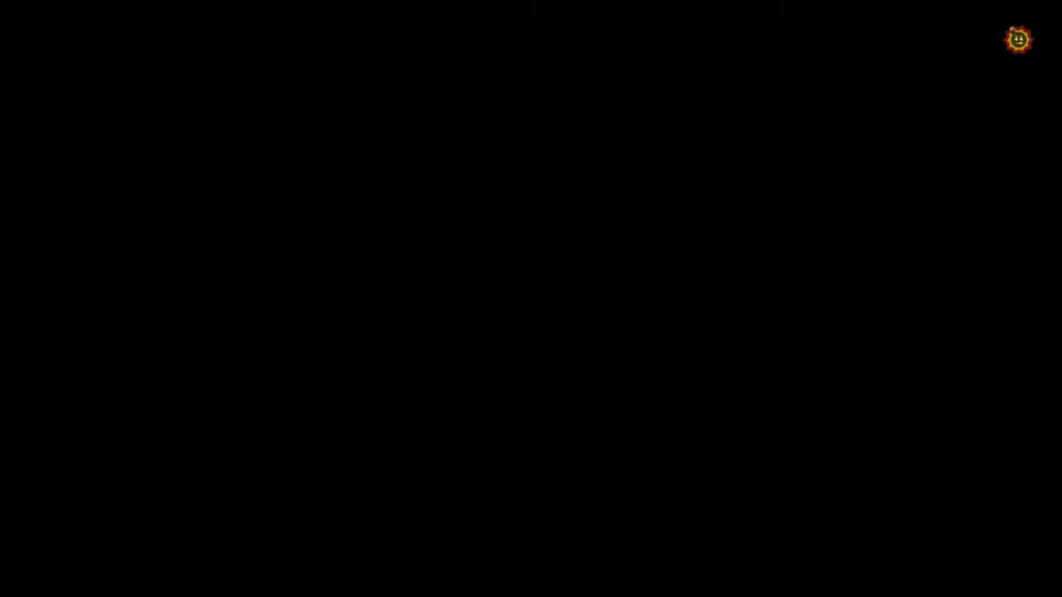
key("w")
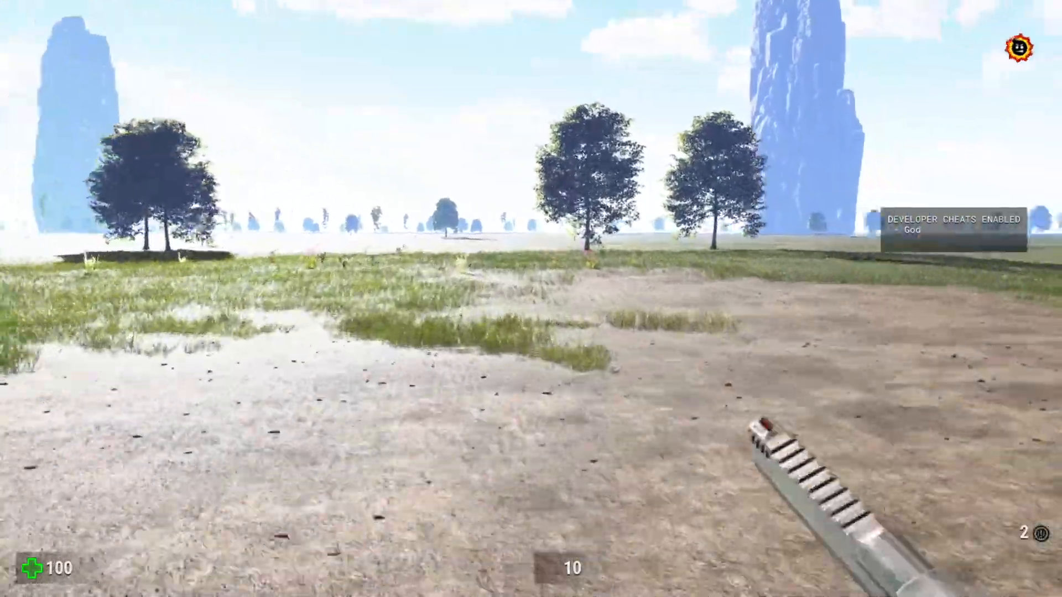
key("w")
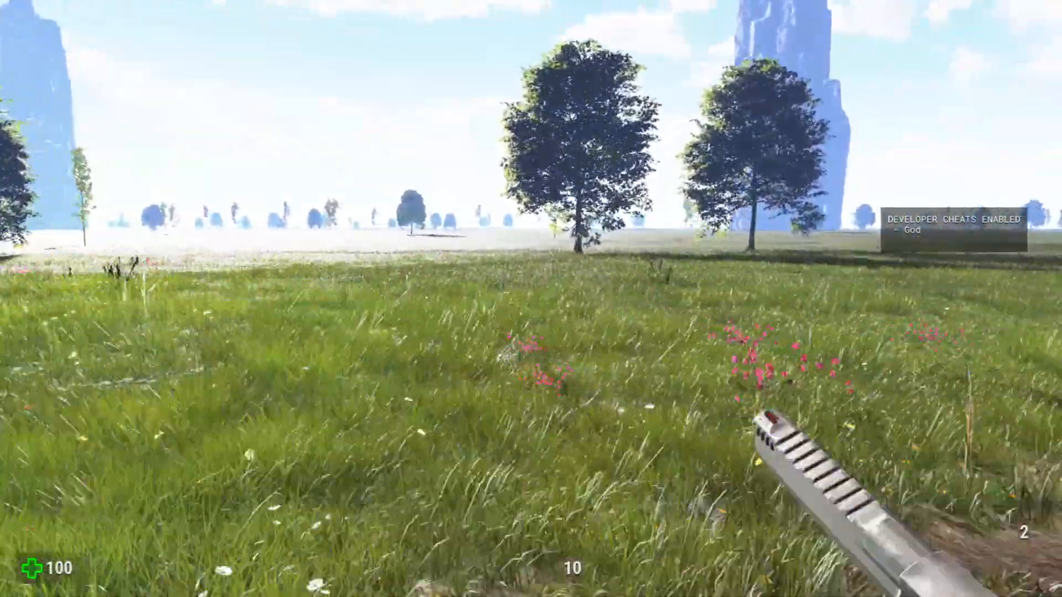
key("w")
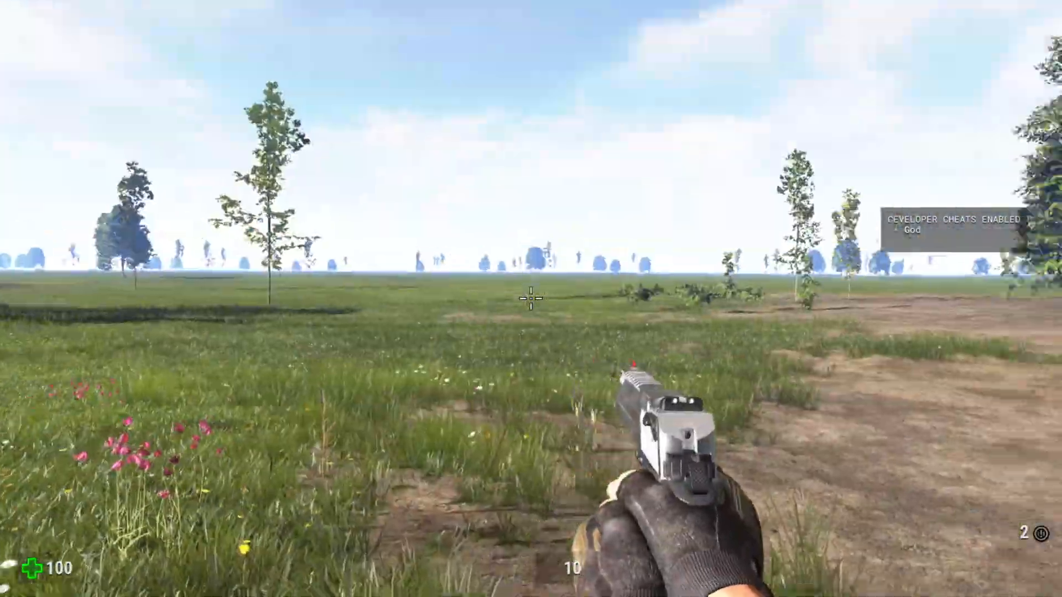
key("Escape")
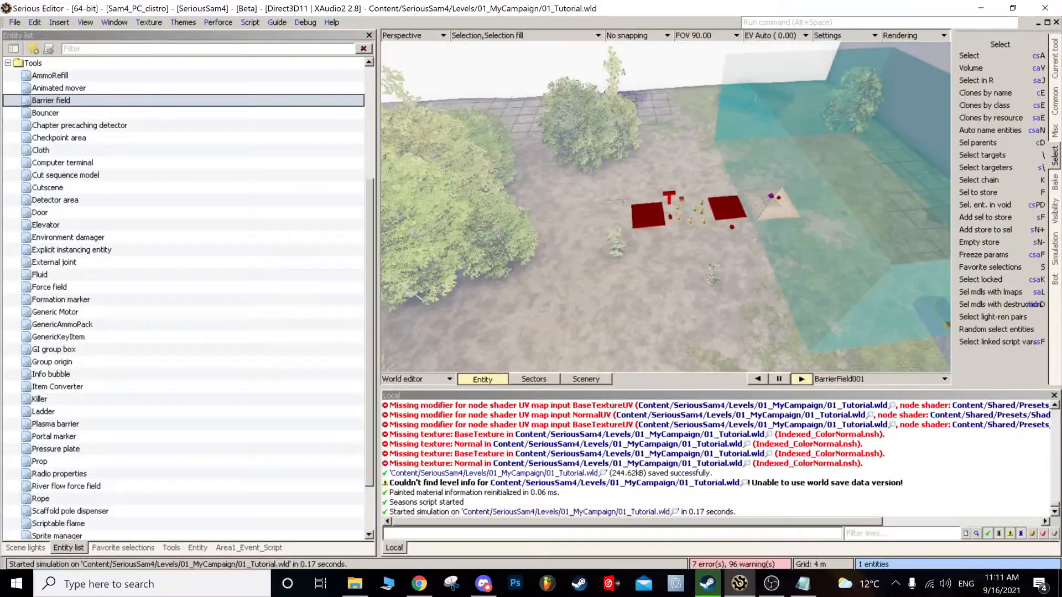
- Open Area1_Event_Script and start a new line after the teleport mover's Activate animation
scroll(666, 207, "up", 8)
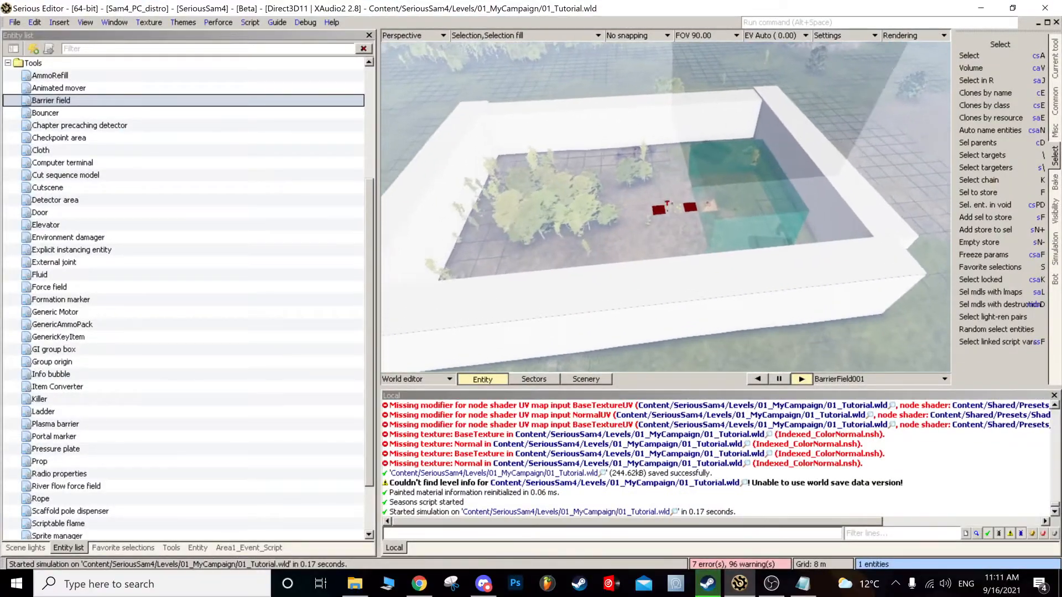
scroll(654, 195, "down", 4)
scroll(653, 194, "up", 2)
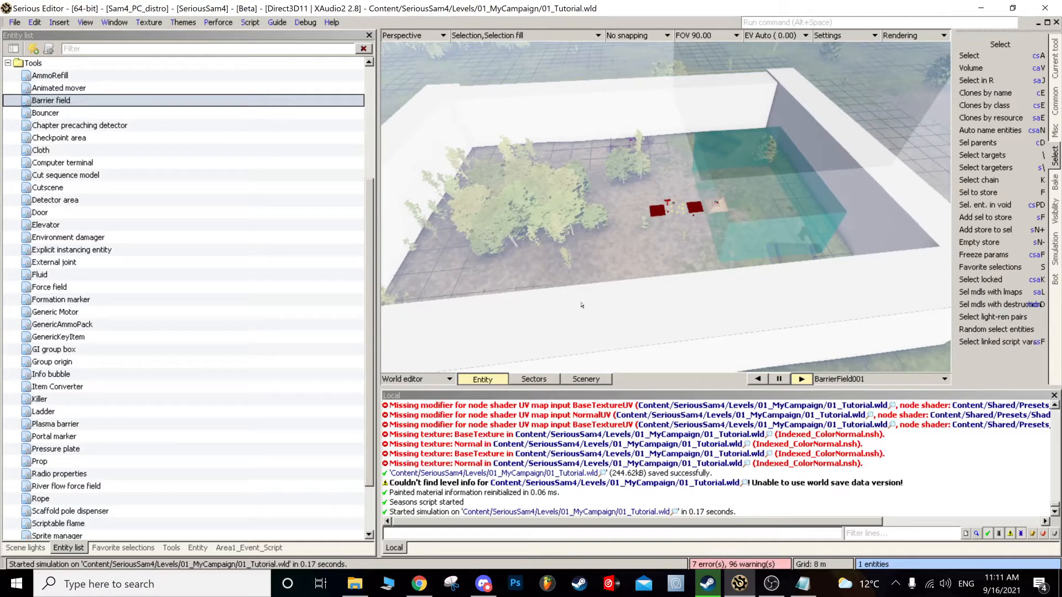
scroll(581, 305, "up", 6)
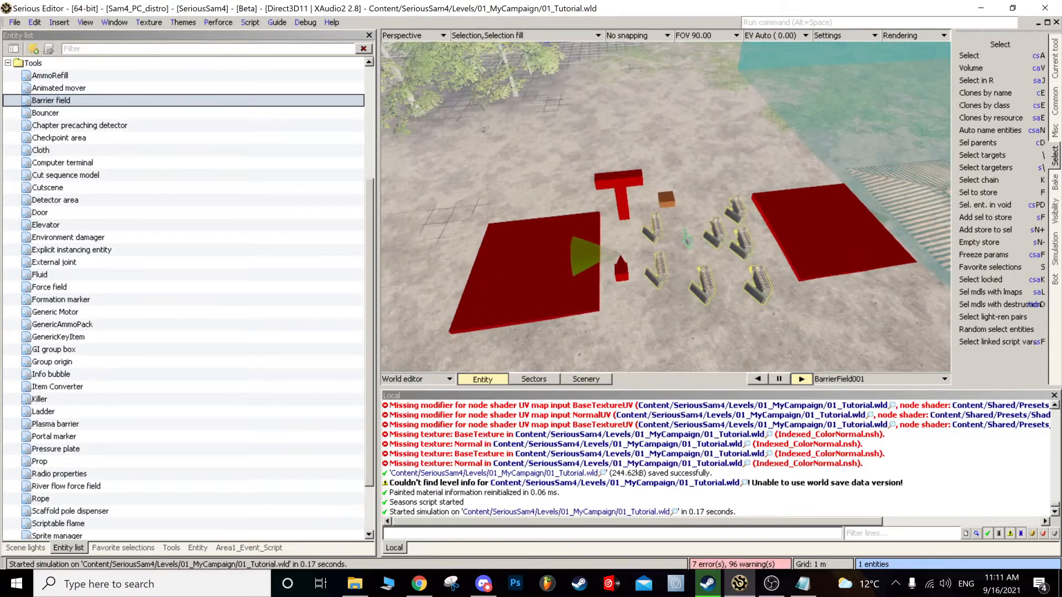
double_click(665, 201)
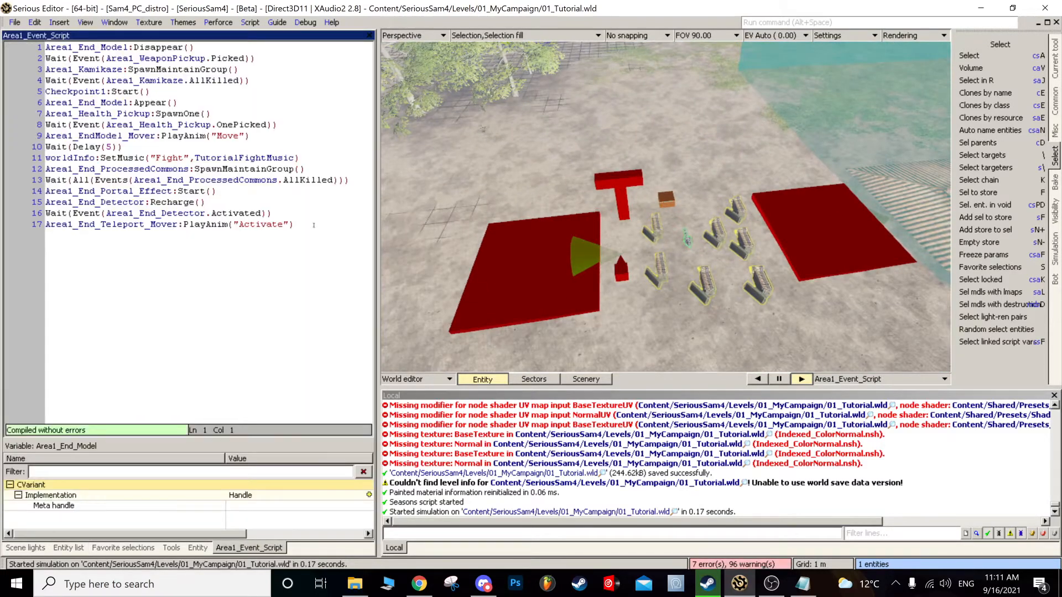
left_click(313, 225)
key("Return")
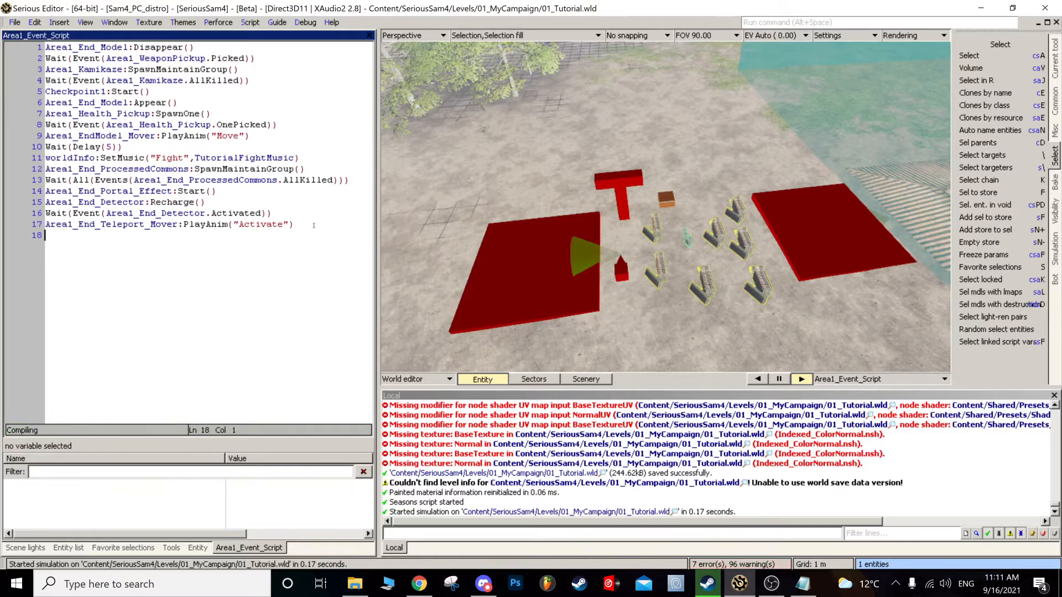
- Insert the barrier field's call BarrierField001:Disable() on line 18 of the script and save the level
scroll(666, 206, "down", 4)
middle_click_drag(631, 133, 626, 184)
left_click(632, 147)
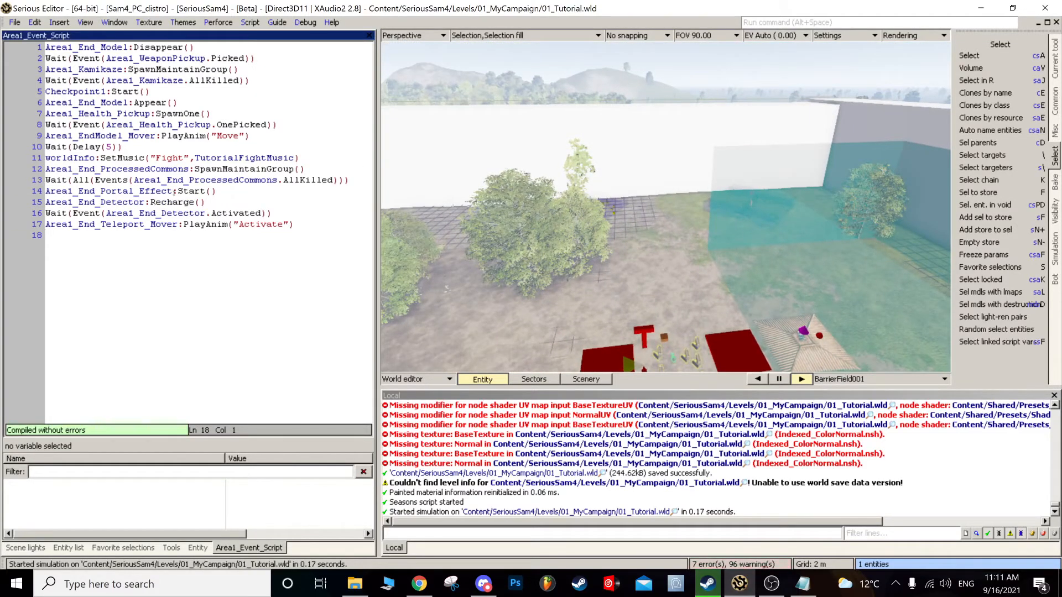
left_click_drag(598, 268, 135, 248)
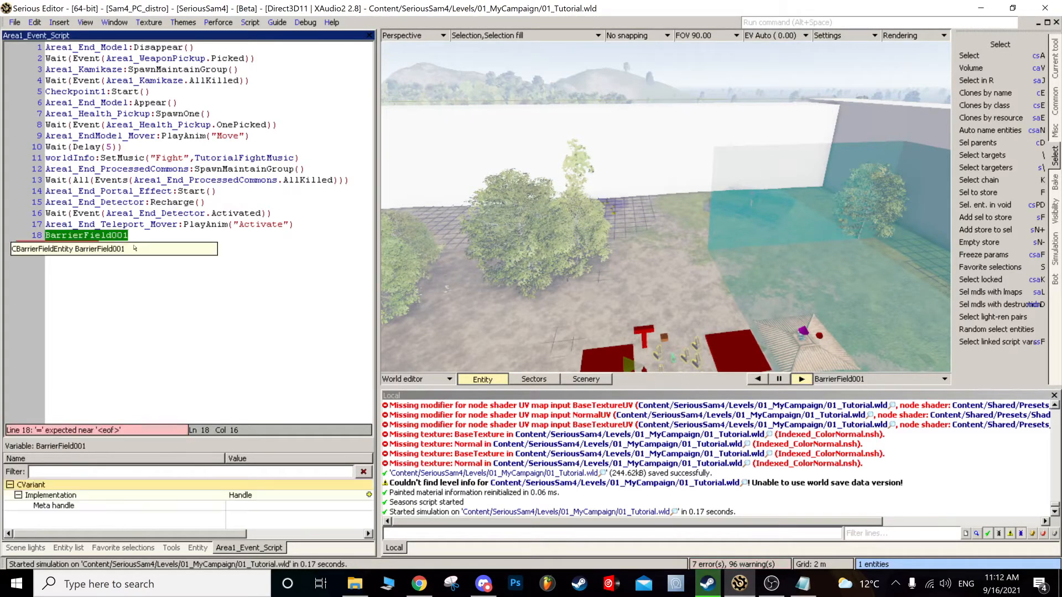
type(":")
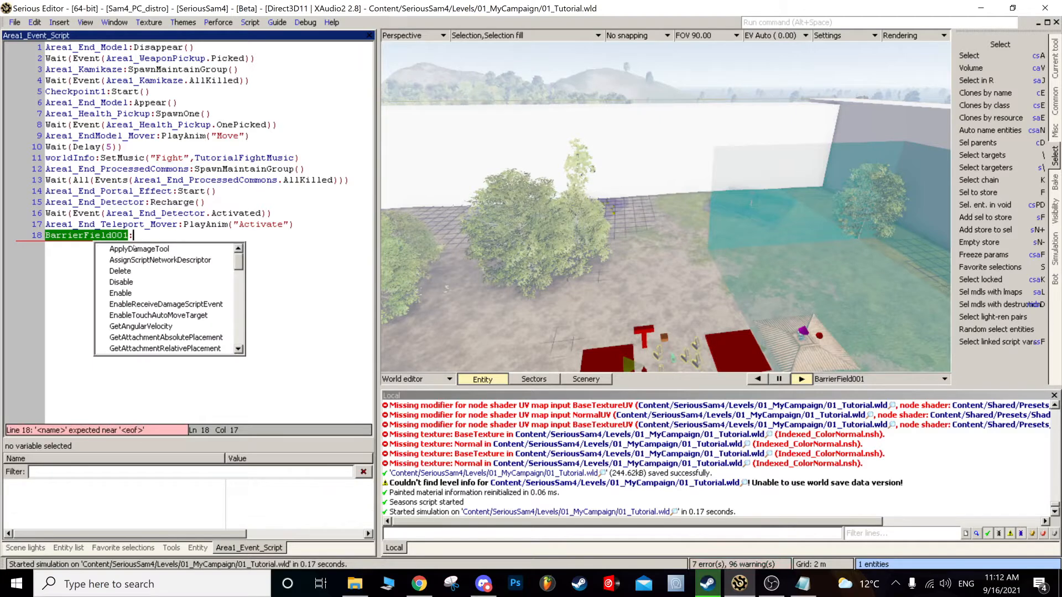
key("Down")
key("Down")
key("Down")
key("Down")
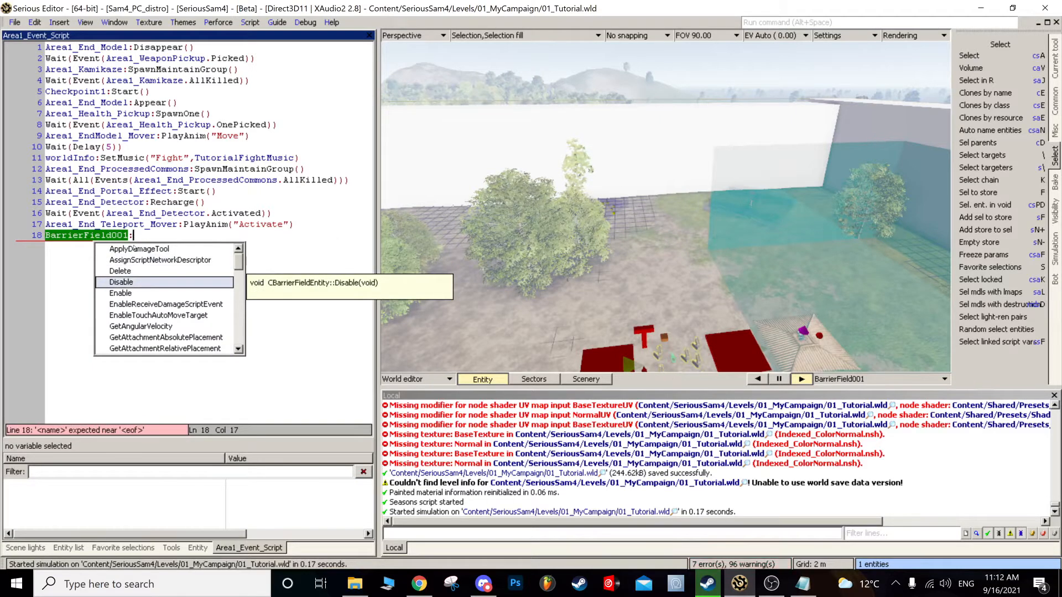
key("Return")
type("()")
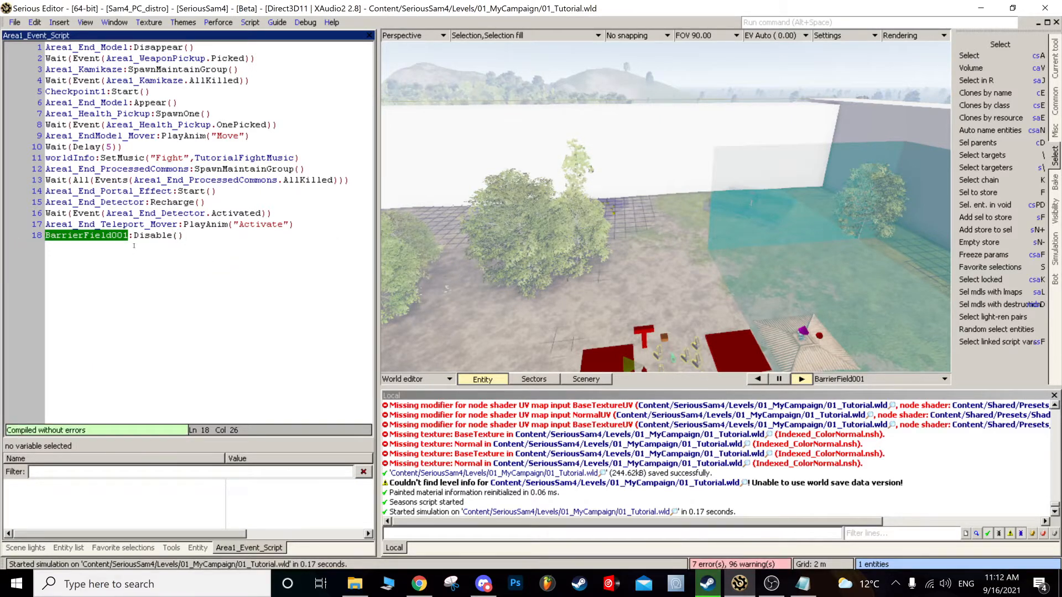
left_click(389, 49)
key("ctrl+s")
- Look over the route from Area 1 past Checkpoint2 along the dirt path between the rocks
scroll(389, 48, "down", 5)
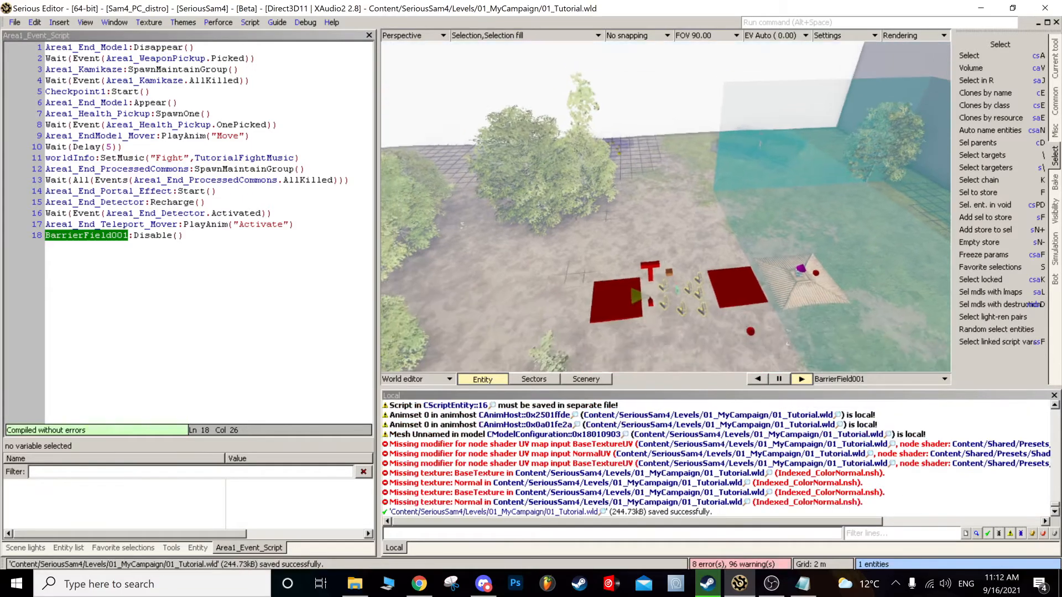
scroll(666, 206, "down", 4)
left_click_drag(665, 207, 597, 133, "alt")
scroll(666, 206, "up", 2)
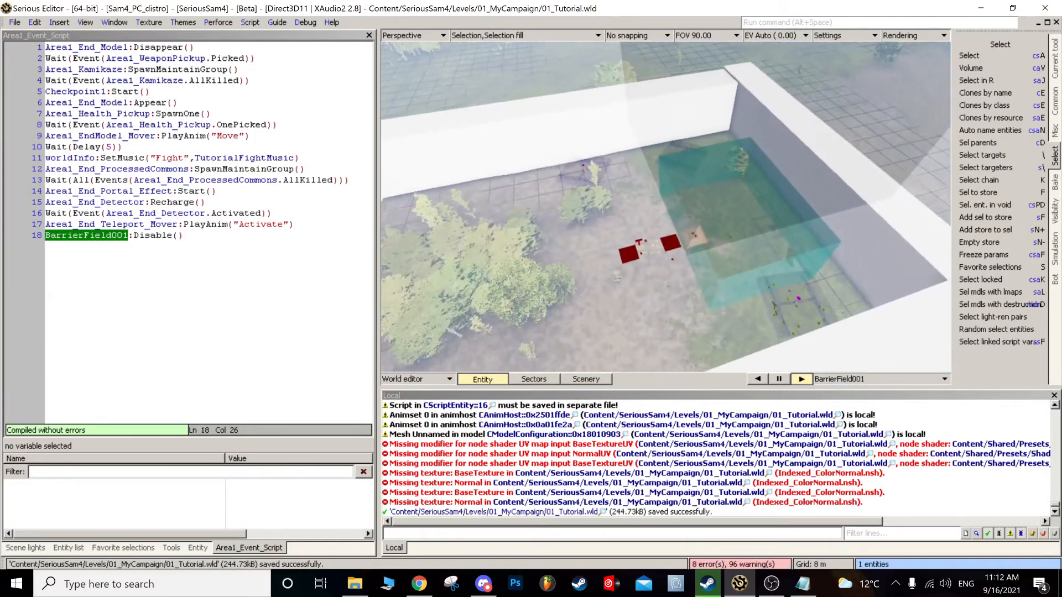
scroll(666, 206, "down", 1)
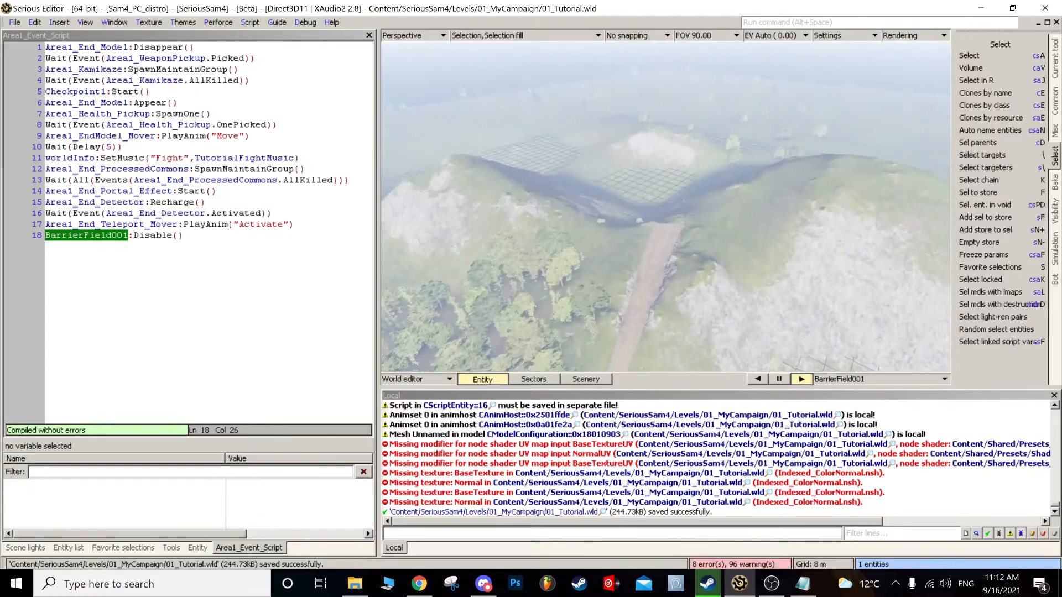
middle_click_drag(666, 298, 661, 122)
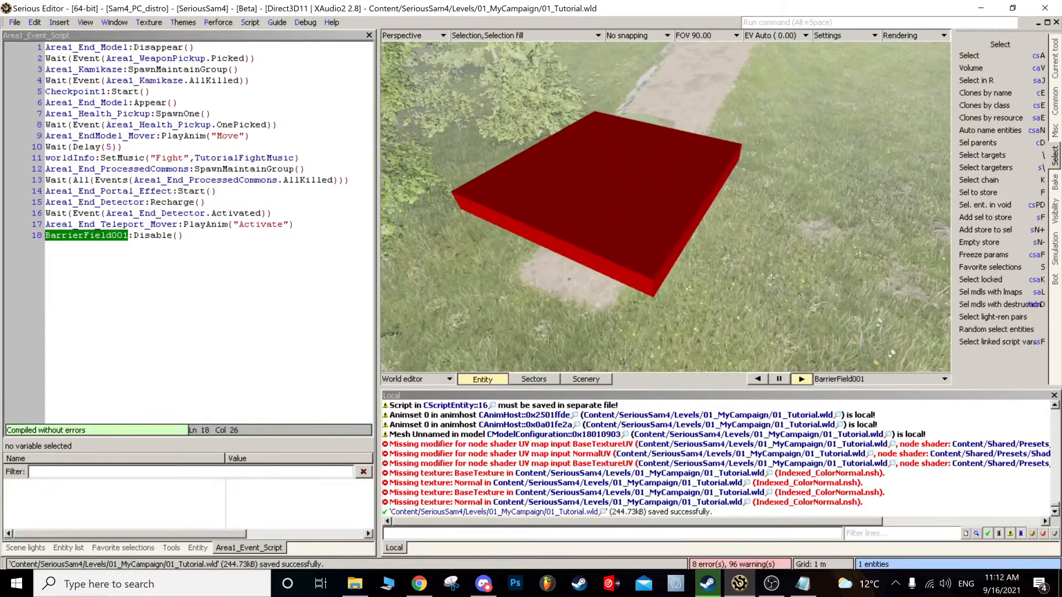
left_click(599, 158)
middle_click_drag(665, 188, 666, 310)
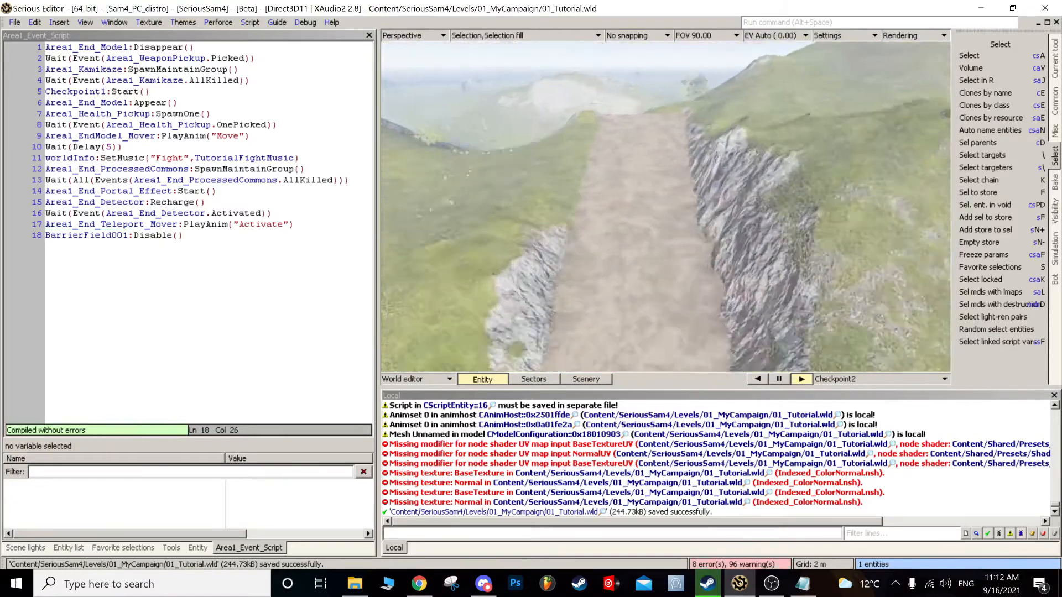
mouse_move(665, 207)
middle_mouse_down()
mouse_move(658, 147)
mouse_move(669, 161)
mouse_move(667, 208)
middle_mouse_up()
- Place a Generic Item entity on the dirt path beyond Checkpoint2
left_click(171, 449)
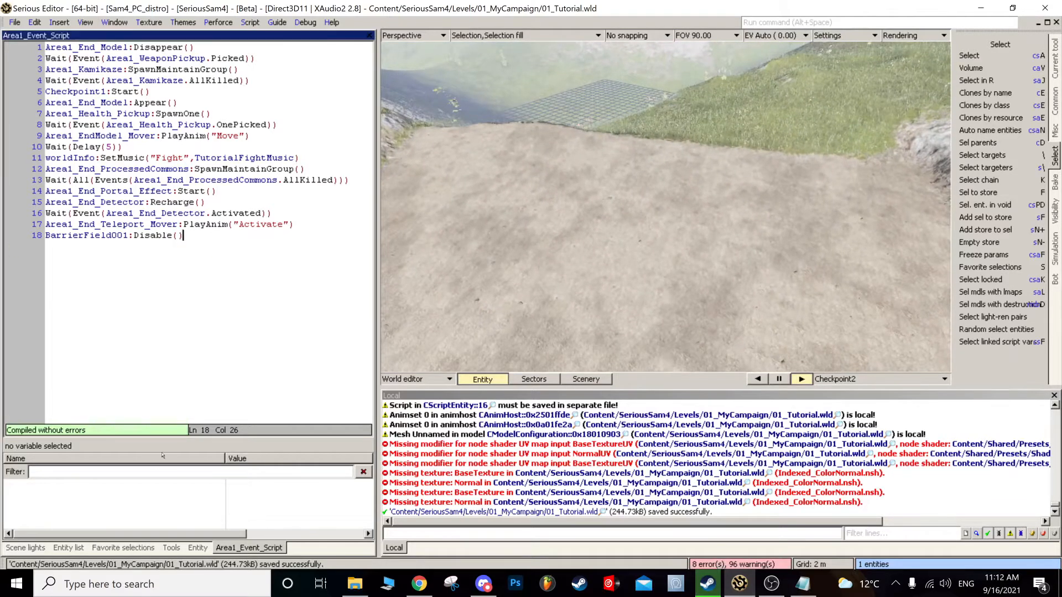
left_click(56, 549)
scroll(62, 241, "up", 3)
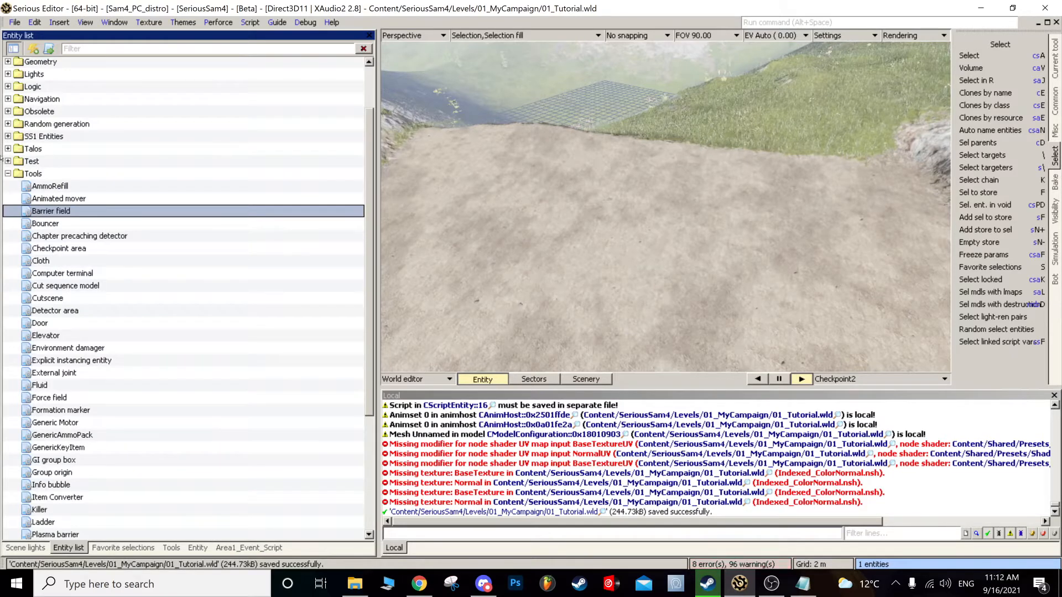
left_click(8, 174)
left_click(8, 64)
left_click_drag(38, 88, 542, 196)
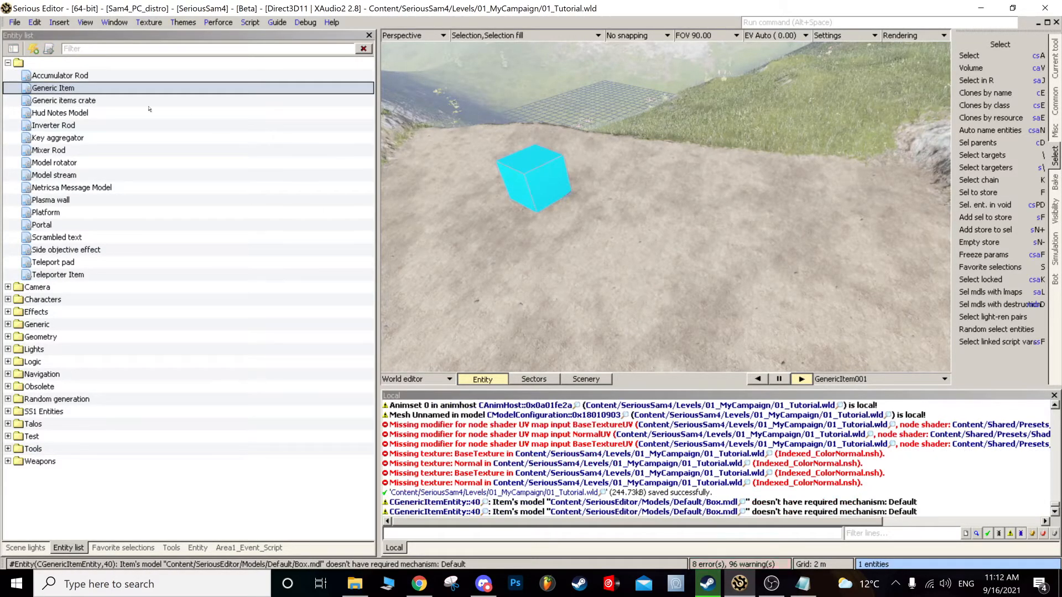
- Set the generic item's params to Minigun_Bullets.ep and copy it into two rows of four on the dirt path
left_click(198, 547)
left_click(235, 82)
left_click(286, 144)
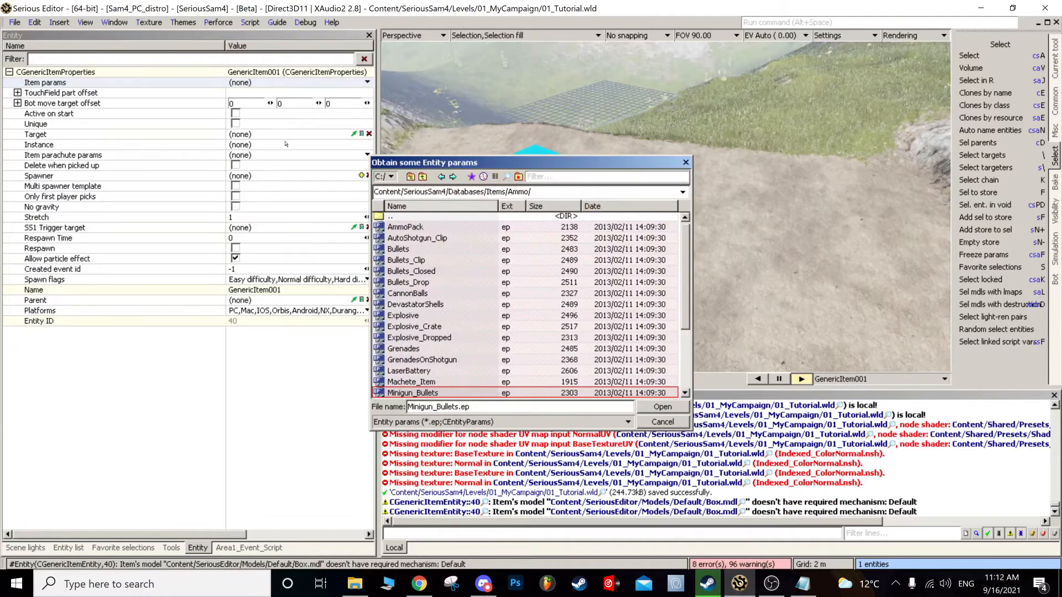
double_click(408, 393)
left_click_drag(536, 185, 565, 282)
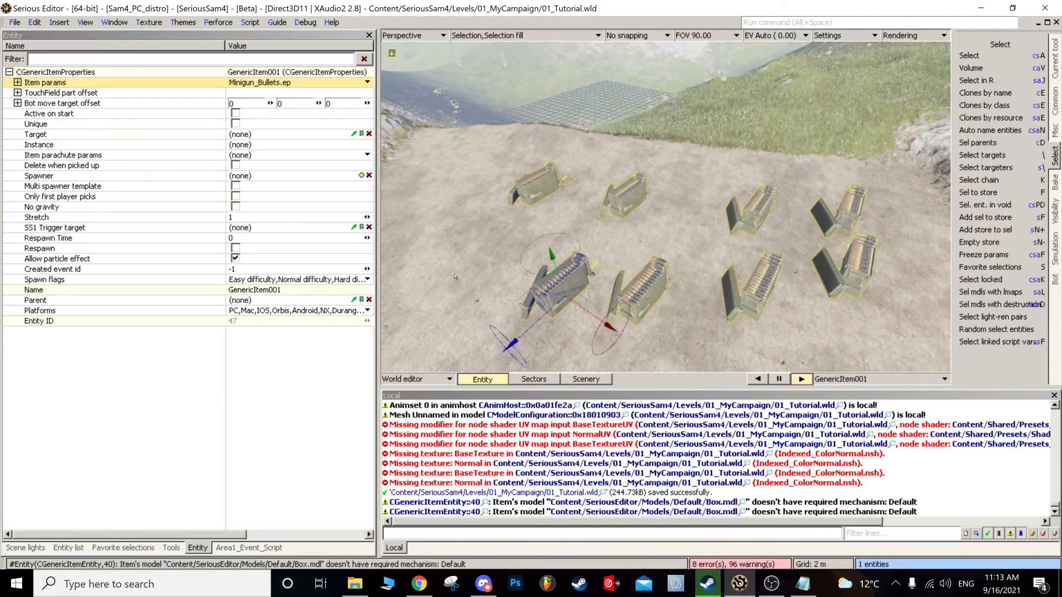
- Look over the hillside and valley surrounding the Minigun_Bullets pickups at the end of the dirt path
scroll(455, 276, "down", 5)
right_click_drag(455, 276, 455, 276)
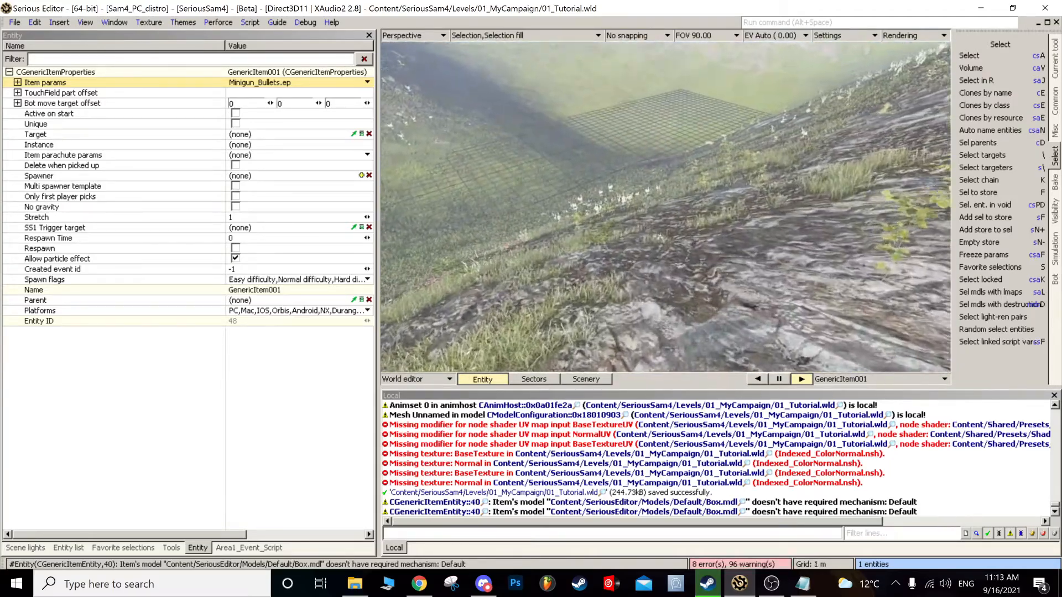
scroll(666, 207, "up", 4)
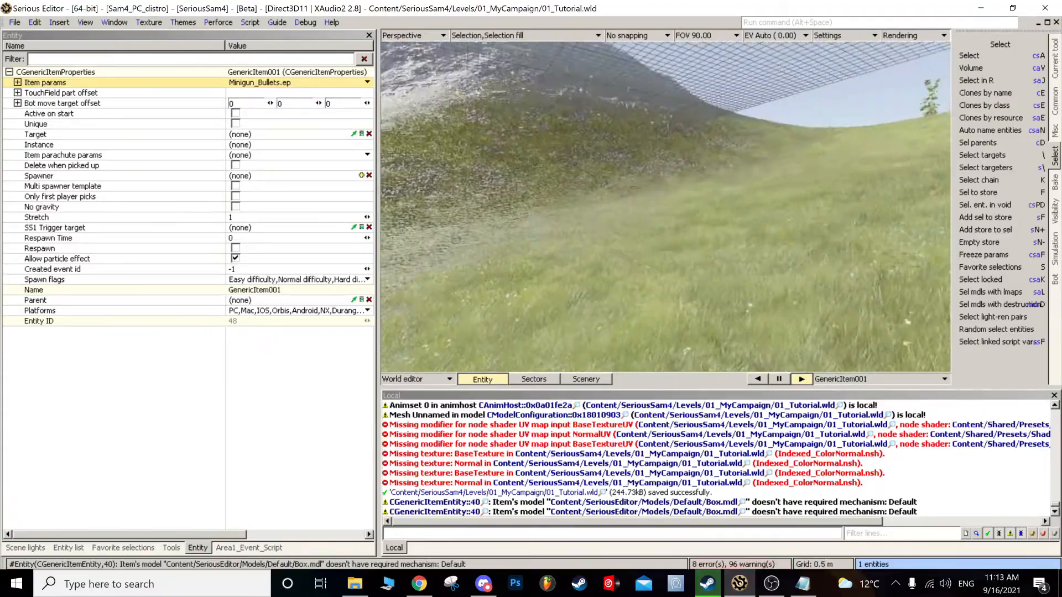
scroll(666, 206, "up", 3)
middle_click_drag(666, 207, 797, 233)
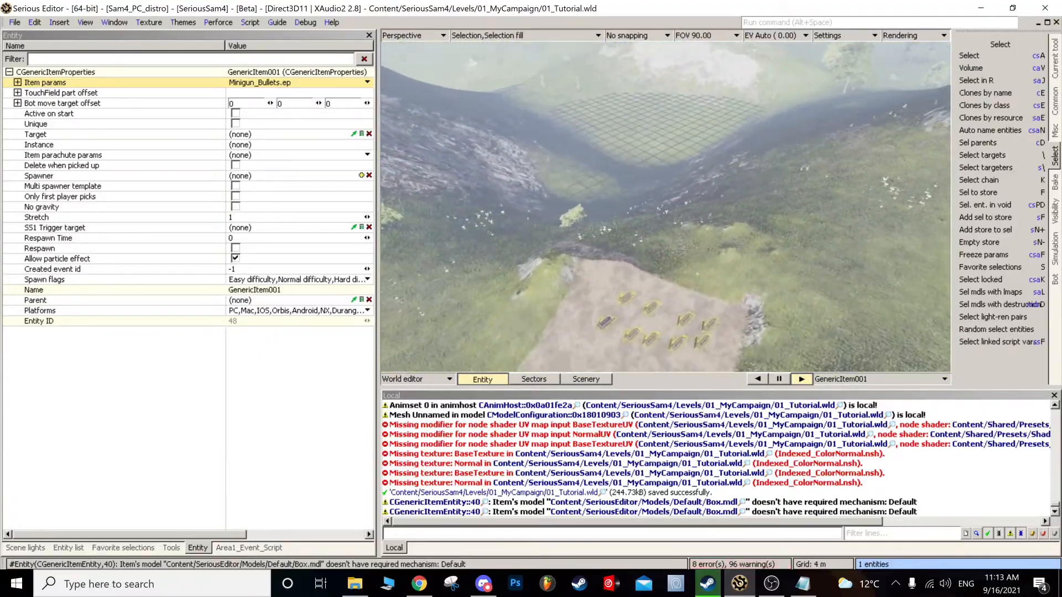
scroll(666, 207, "up", 2)
middle_click_drag(666, 207, 666, 166)
scroll(666, 207, "up", 2)
middle_click_drag(666, 207, 692, 221)
mouse_move(455, 277)
middle_mouse_down()
mouse_move(455, 238)
mouse_move(455, 277)
middle_mouse_up()
middle_click_drag(651, 361, 667, 329)
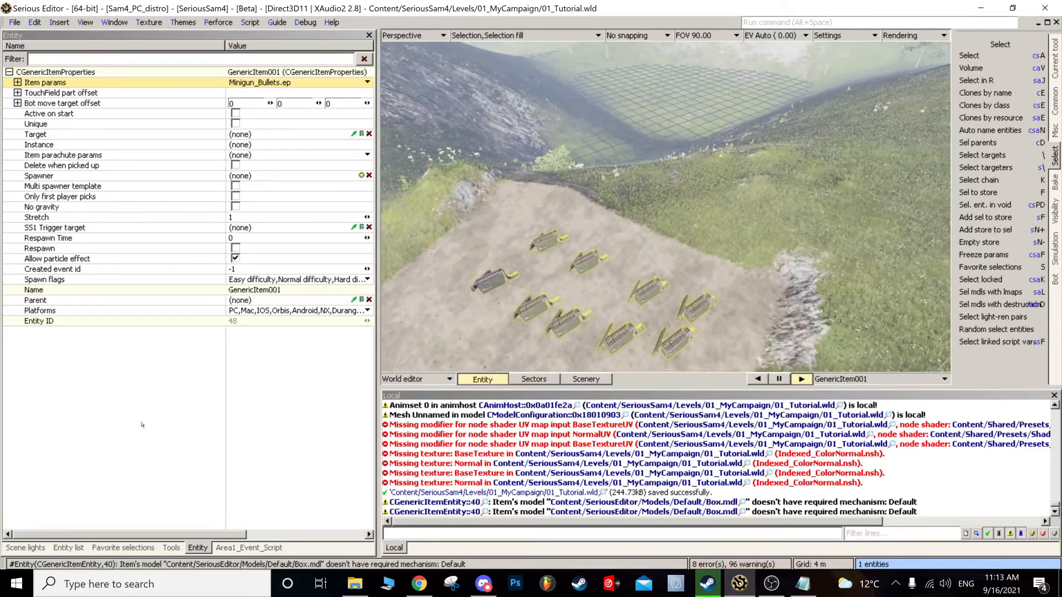
- Place a Detector area entity over the valley just beyond the ammo pickups on the dirt path
left_click(68, 548)
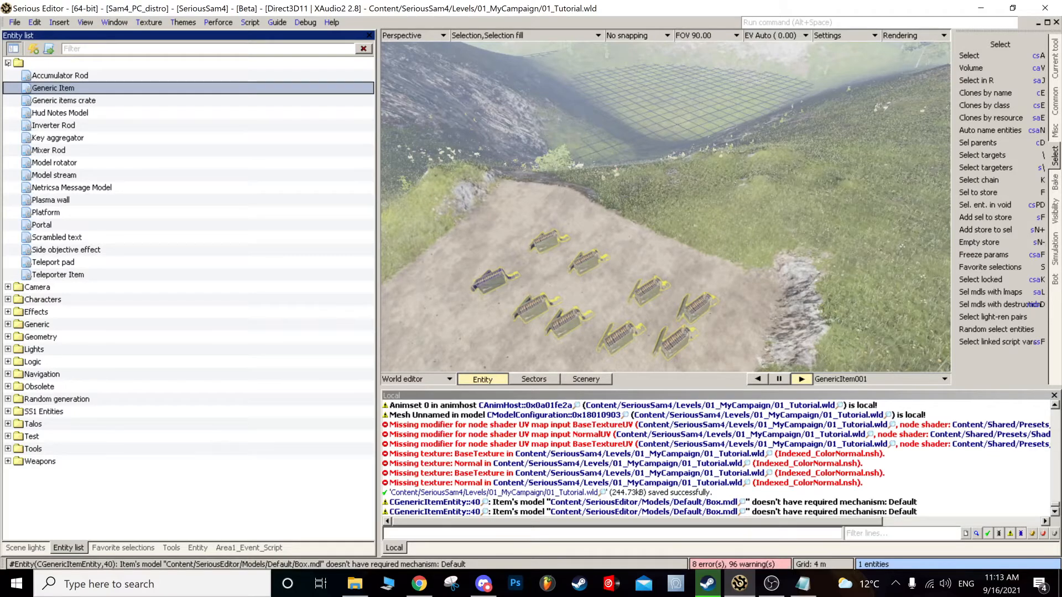
left_click(7, 449)
left_click_drag(55, 200, 857, 150)
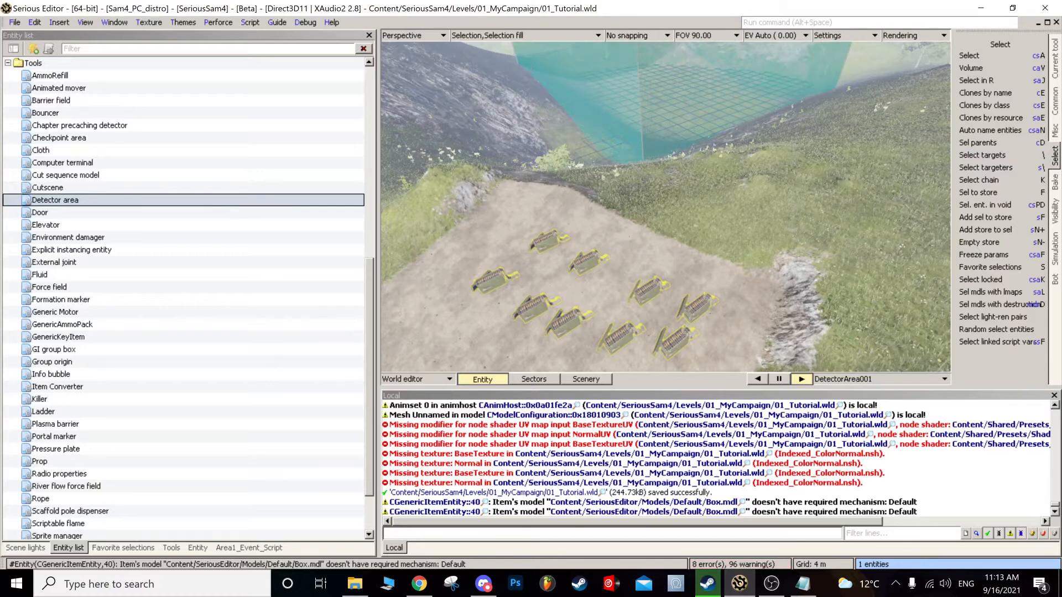
- Move and resize the detector area so it spans the end of the dirt path and covers the far row of ammo
middle_click_drag(669, 149, 658, 235)
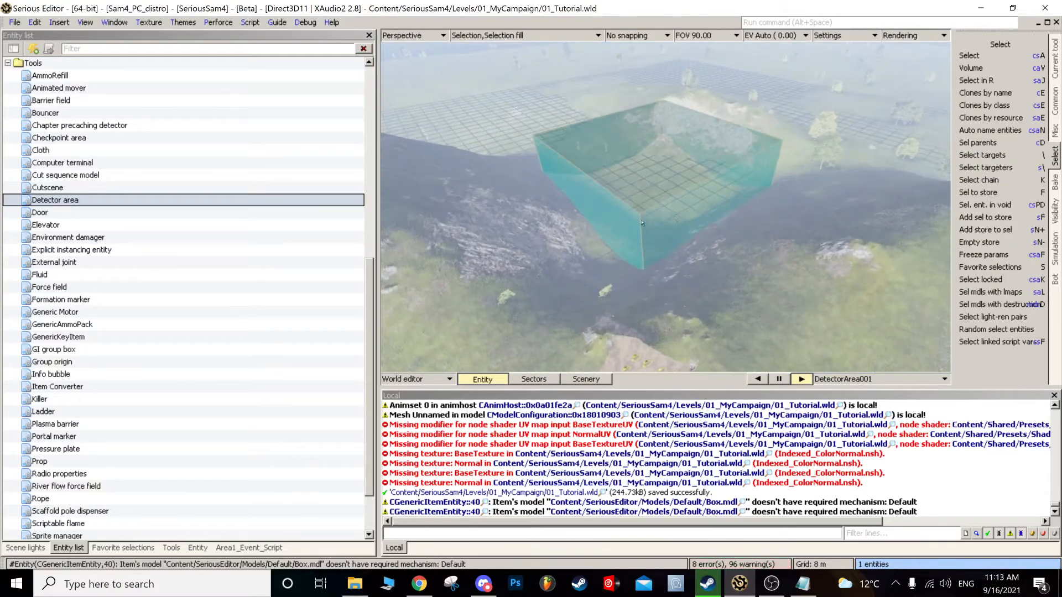
left_click_drag(579, 238, 496, 282)
left_click_drag(713, 180, 577, 234)
left_click_drag(554, 313, 640, 320)
left_click_drag(637, 360, 692, 288)
left_click_drag(629, 159, 636, 322)
mouse_move(636, 322)
middle_mouse_down()
mouse_move(636, 349)
mouse_move(658, 288)
mouse_move(637, 324)
middle_mouse_up()
- Rename the detector area at the end of the dirt path as Boss_Detector
left_click(194, 548)
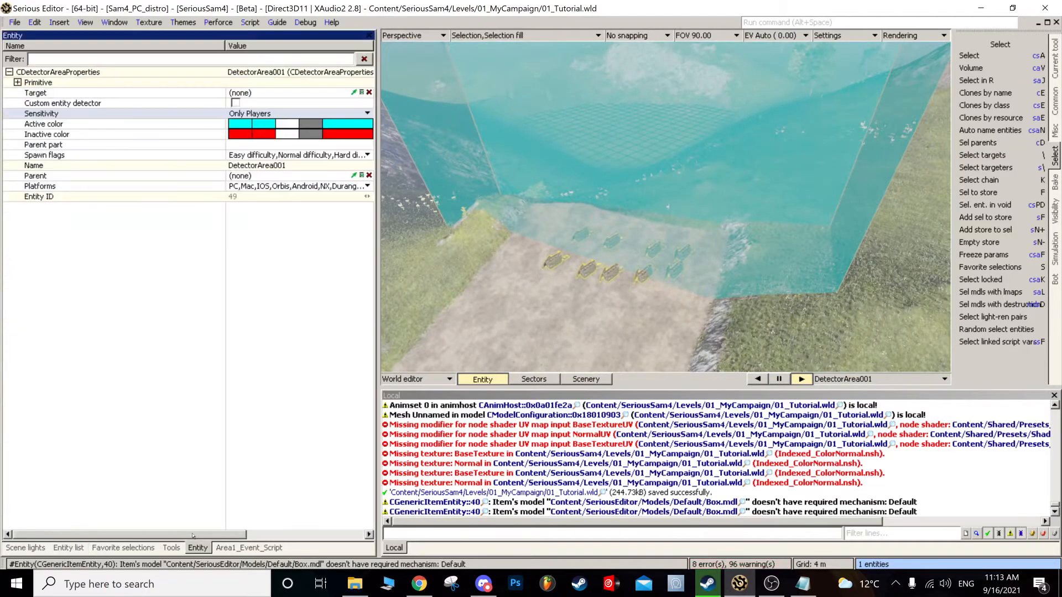
left_click(260, 165)
type("Bo")
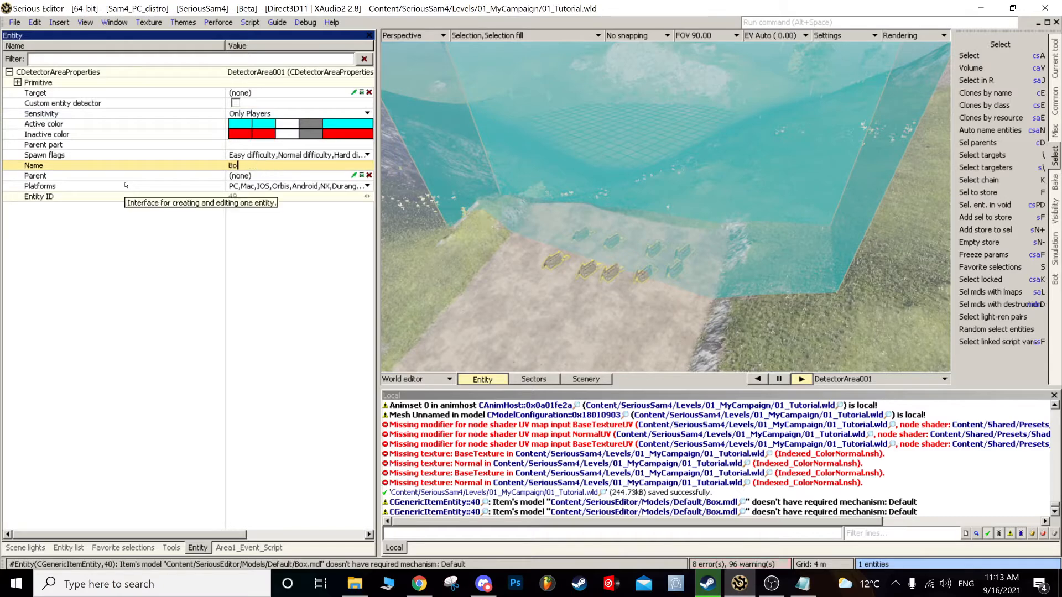
type("ss_Detector")
left_click(107, 299)
middle_click_drag(664, 221, 576, 272)
- Place a Script entity from the Logic group on the dirt path in front of the ammo rows
left_click(67, 548)
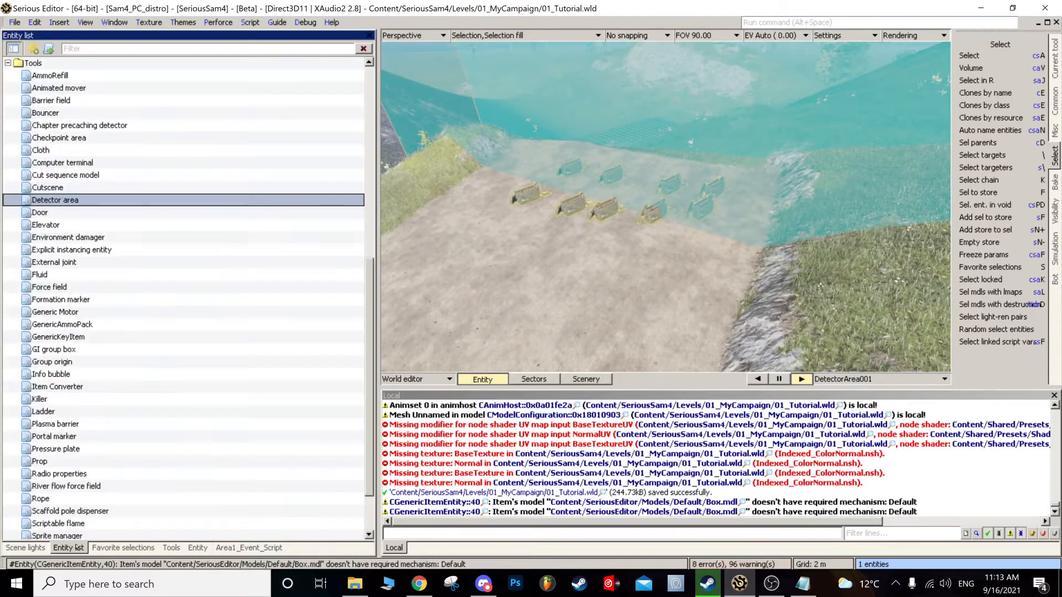
scroll(117, 331, "up", 2)
scroll(77, 166, "down", 3)
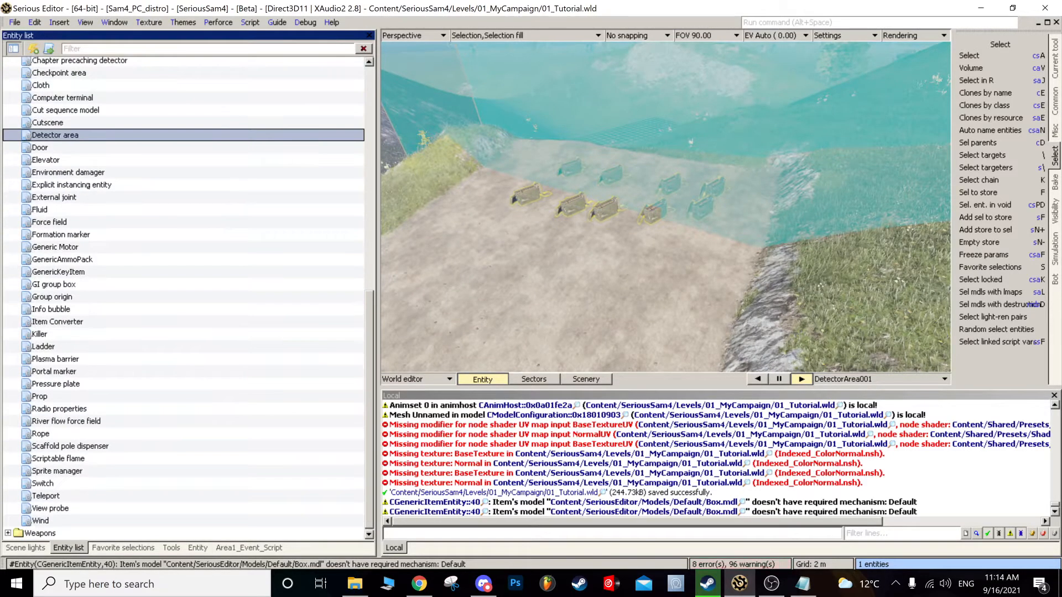
scroll(54, 402, "up", 15)
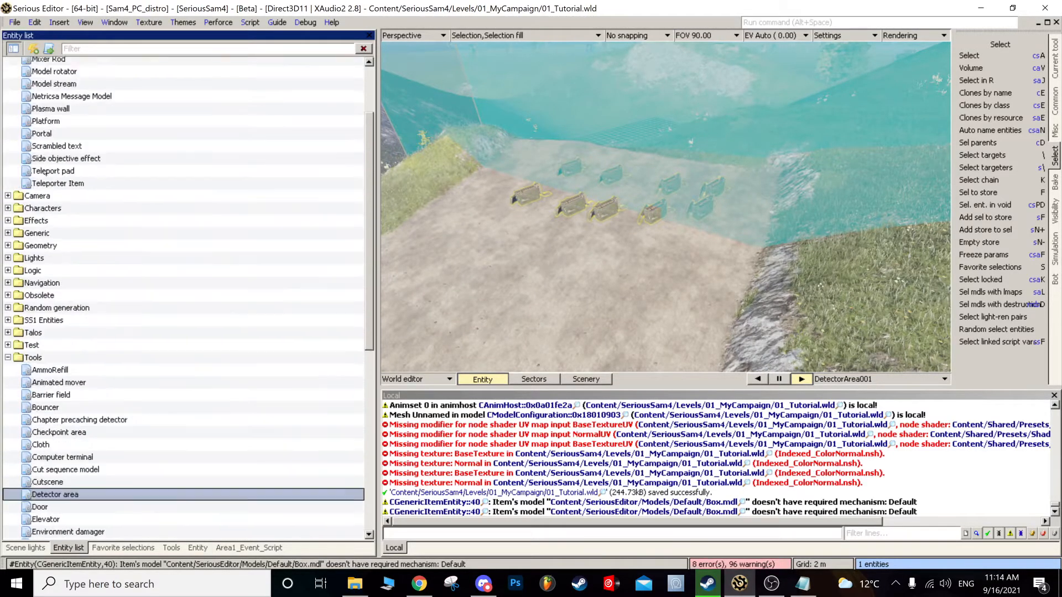
left_click(8, 362)
left_click_drag(41, 484, 622, 258)
middle_click_drag(623, 257, 691, 299)
left_click_drag(741, 299, 742, 289)
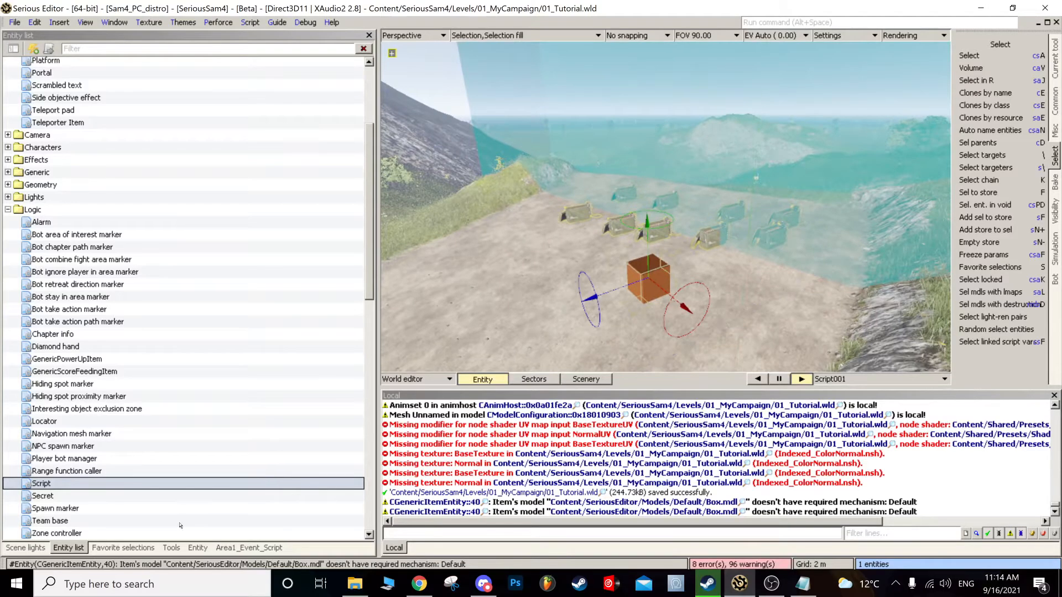
- Rename the new script entity on the dirt path as Boss_Script
left_click(198, 548)
double_click(264, 125)
type("B")
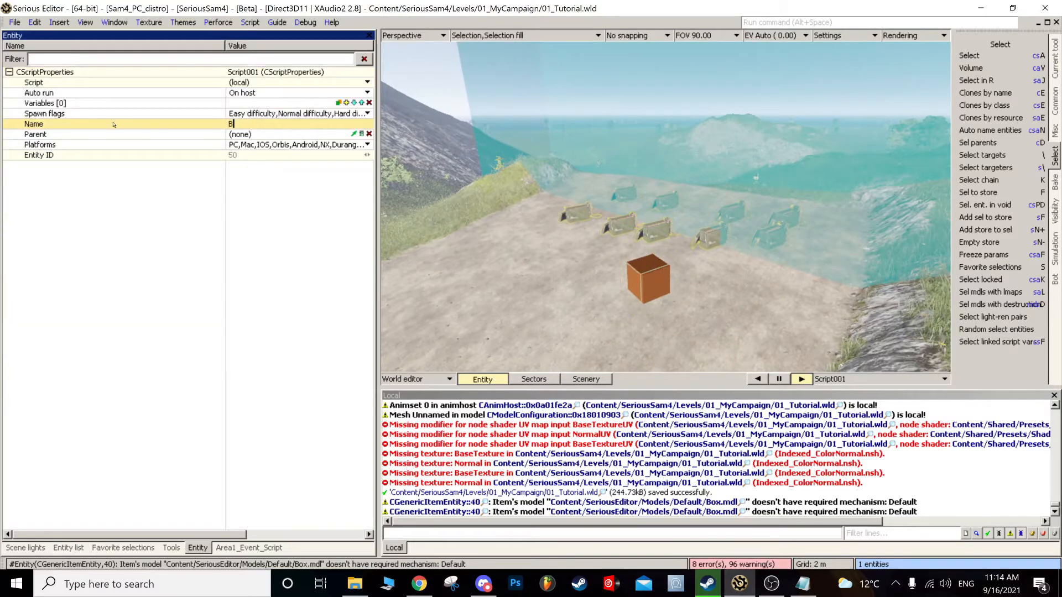
type("oss_Script")
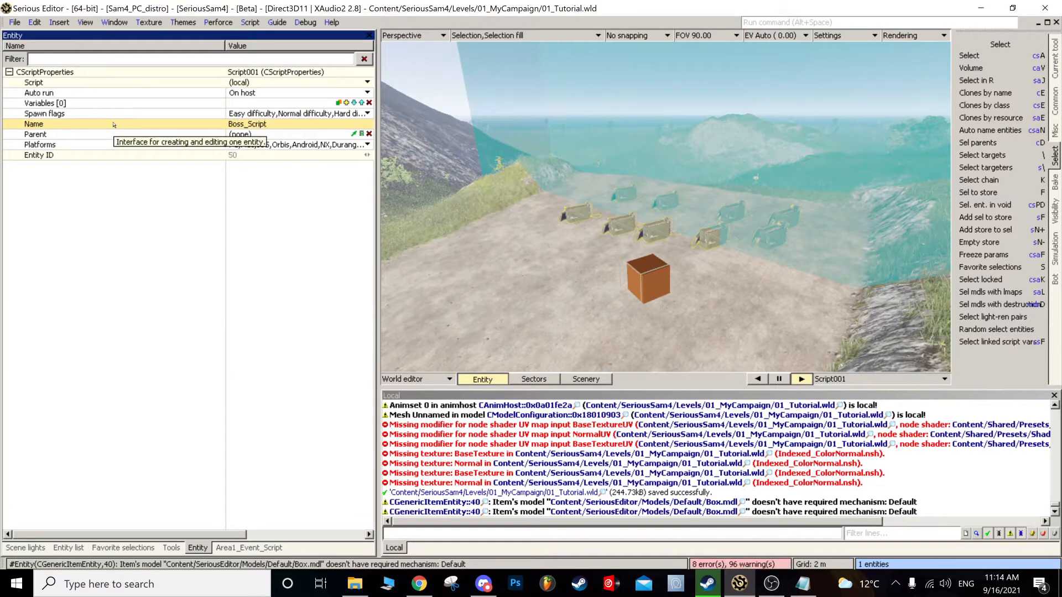
- Open Boss_Script and write Wait(Event(Boss_Detector.Activated)) on line 1, linking in the detector area from the level
double_click(648, 279)
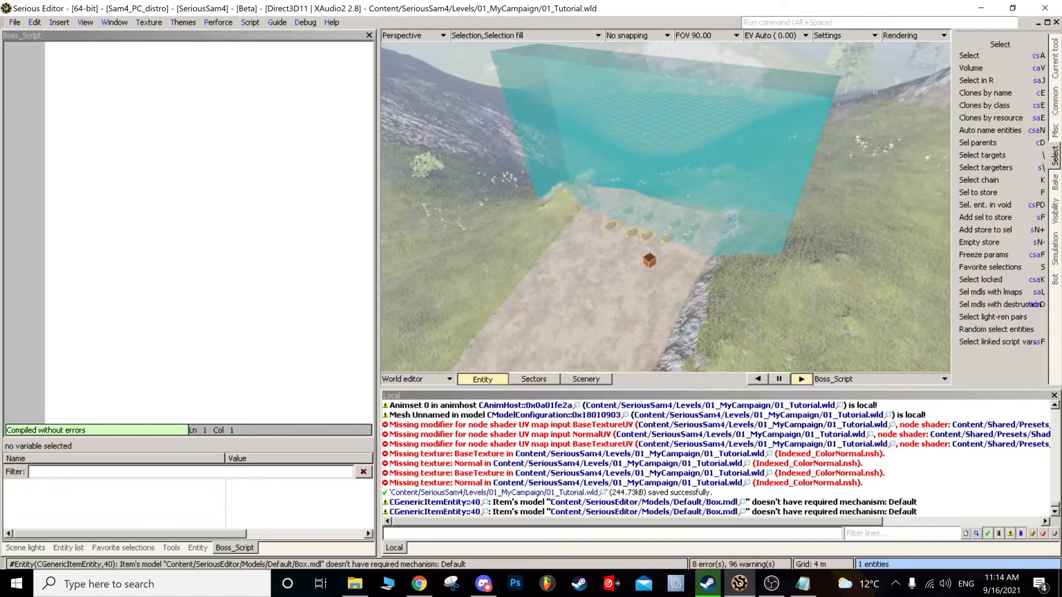
type("Wait")
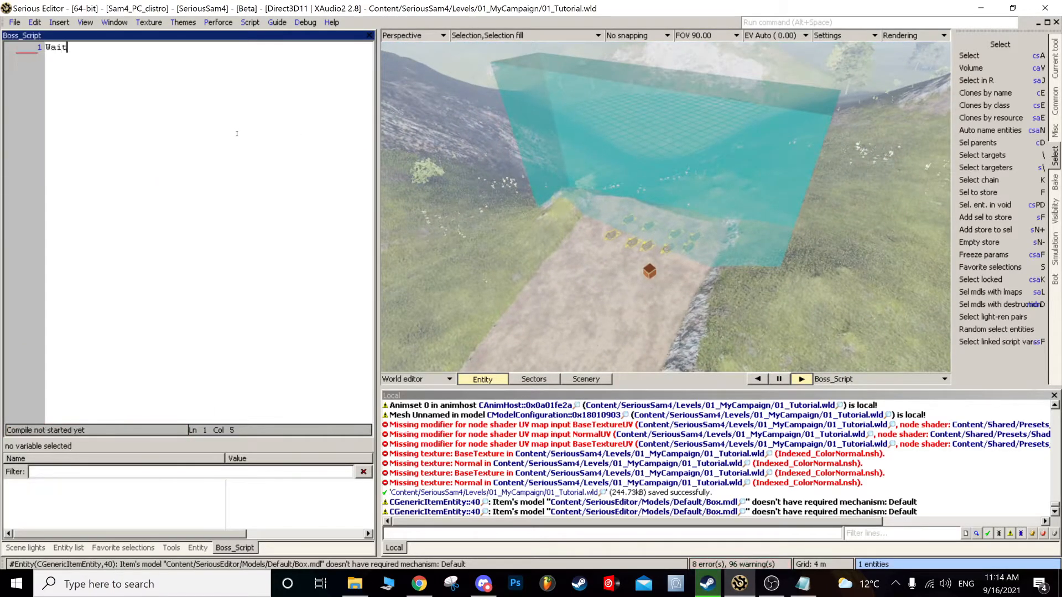
type("(Event(")
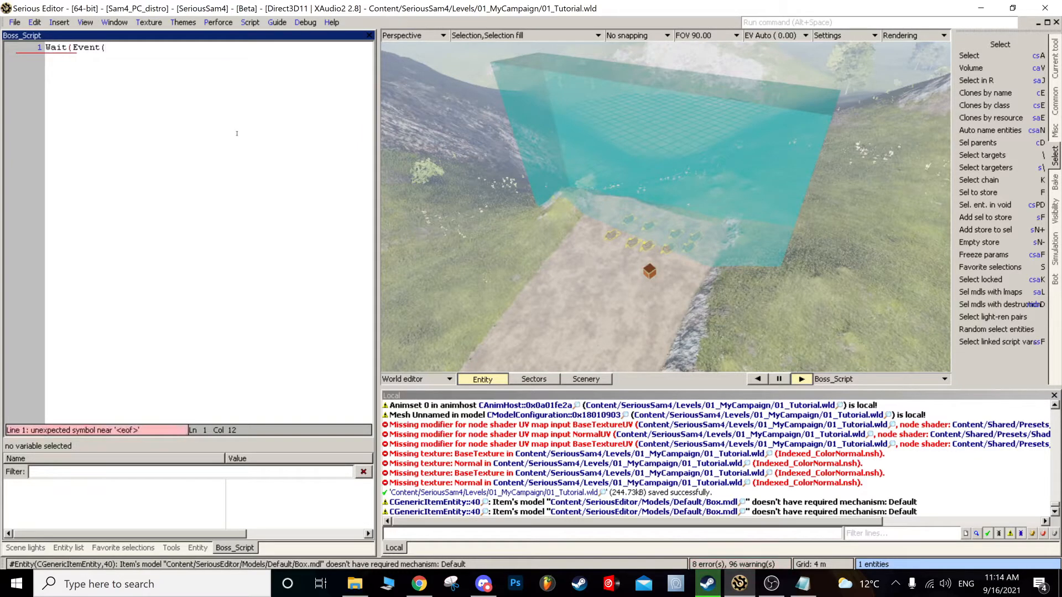
left_click_drag(670, 272, 182, 48)
type(".Activated")
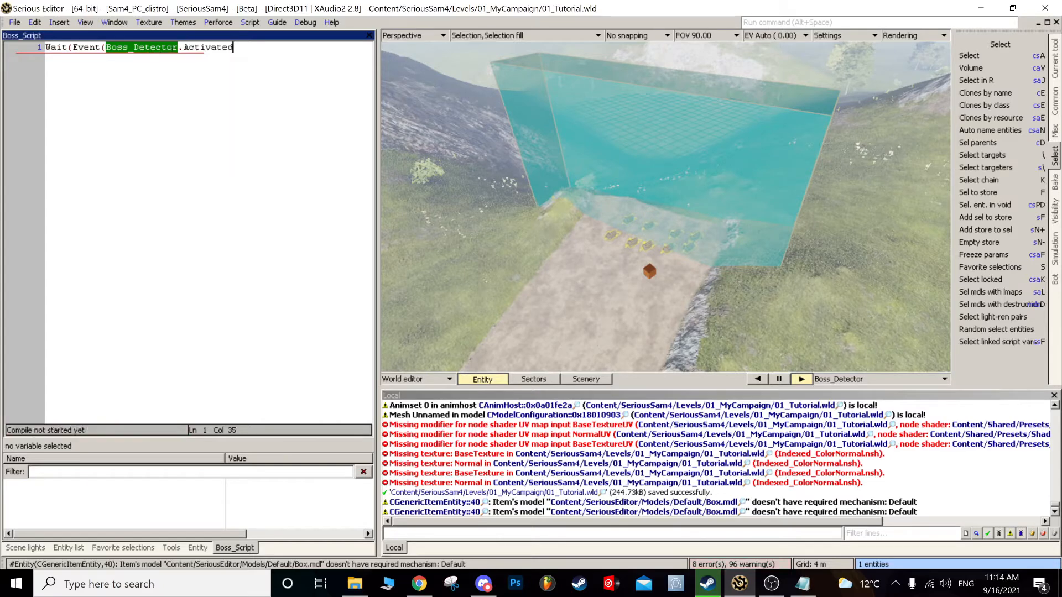
type("))")
key("Return")
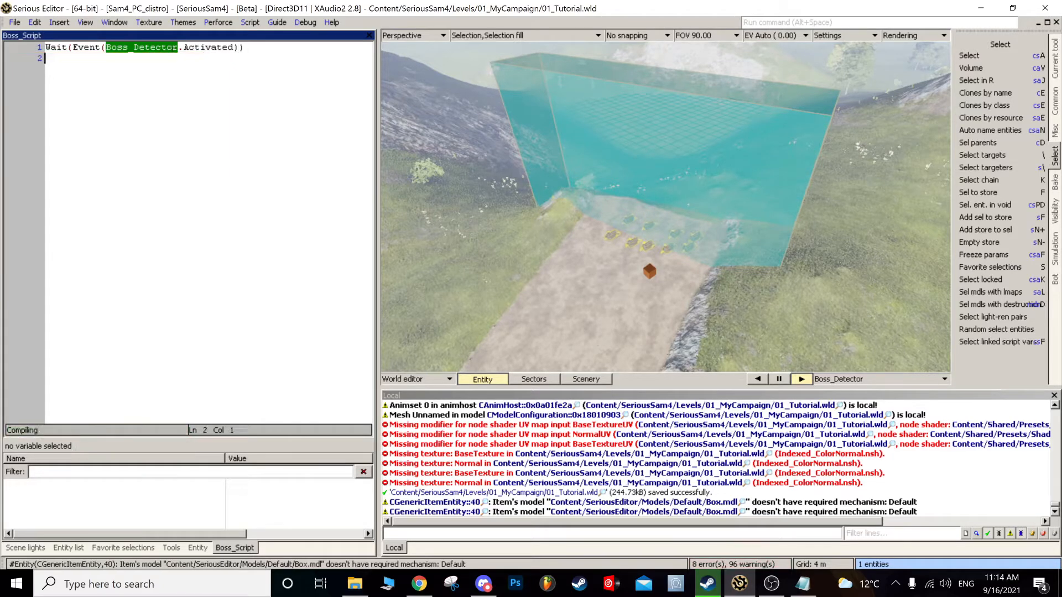
- Copy the KhnumBoss code block from the Changing music script file in Notepad and paste it on line 2 of Boss_Script
left_click(803, 584)
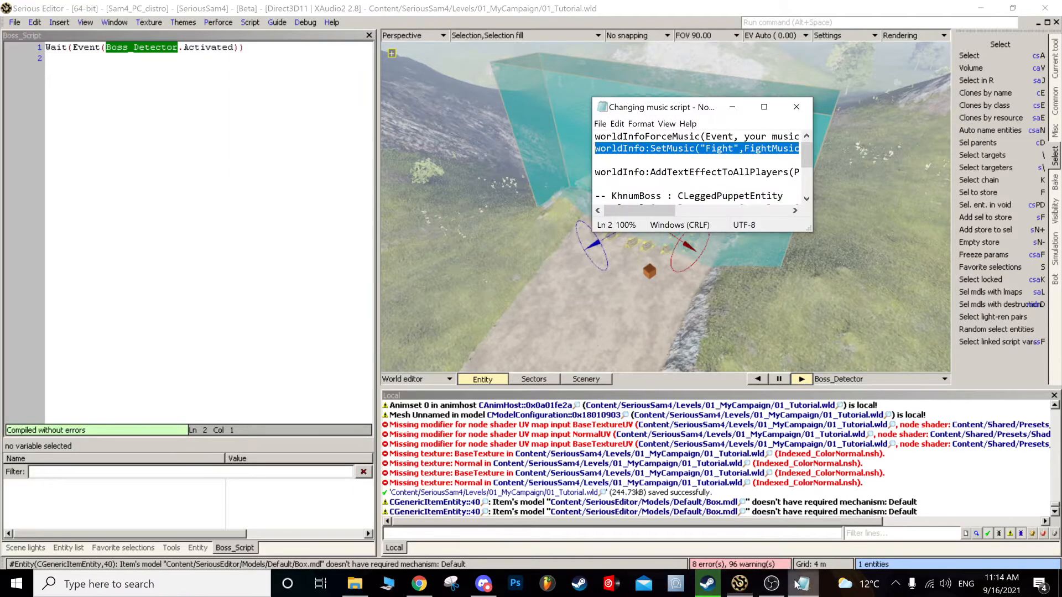
double_click(647, 107)
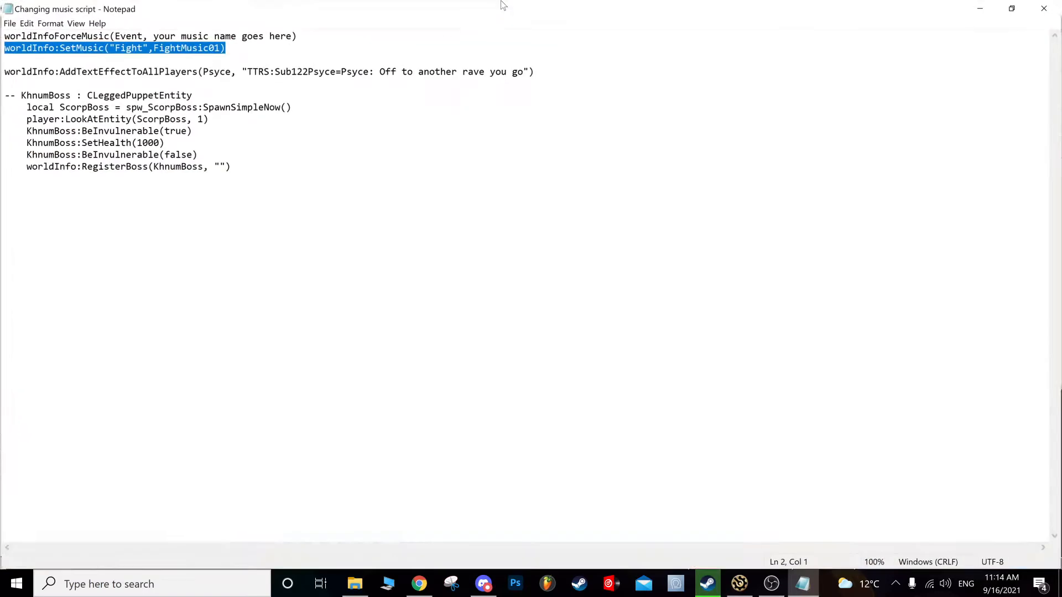
left_click(268, 172)
left_click_drag(230, 166, 2, 95)
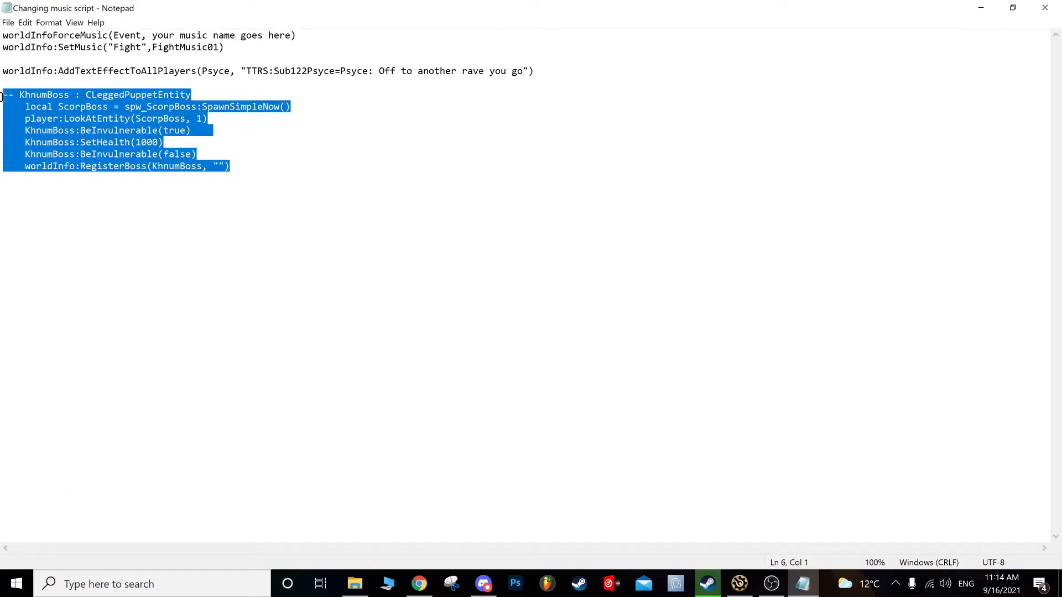
left_click(981, 8)
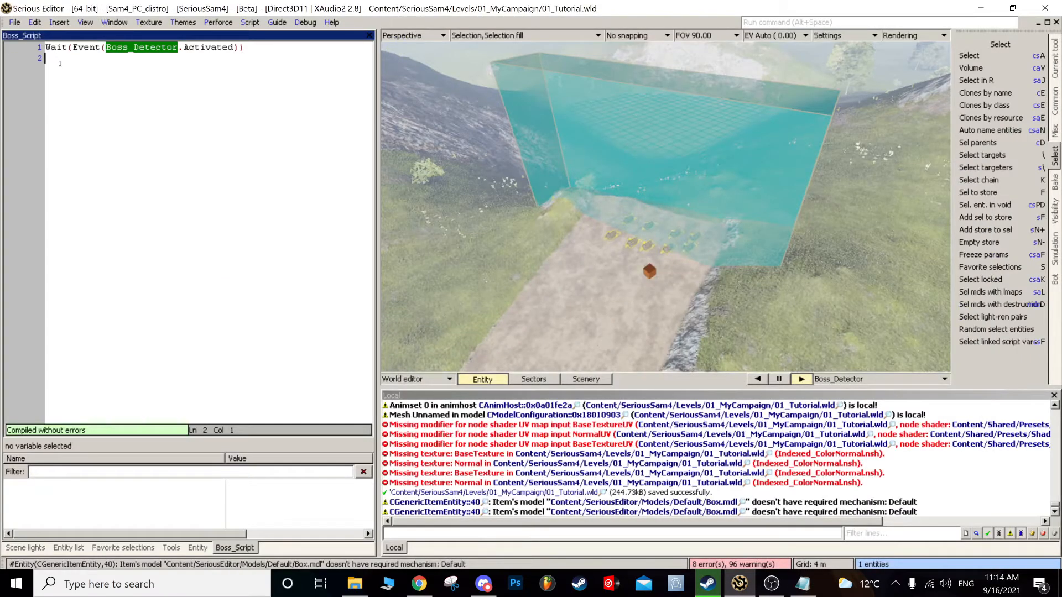
type("-- KhnumBoss : CLeggedPuppetEntity     local ScorpBoss = spw_ScorpBoss:SpawnSimpleNow()     player:LookAtEntity(ScorpBoss, 1)     KhnumBoss:BeInvulnerable(true)     KhnumBoss:SetHealth(1000)     KhnumBoss:BeInvulnerable(false)     worldInfo:RegisterBoss(KhnumBoss, \"\")")
- Place a Khnum puppet entity from the Characters group on the open grass field
right_click_drag(407, 127, 407, 155)
left_click(67, 548)
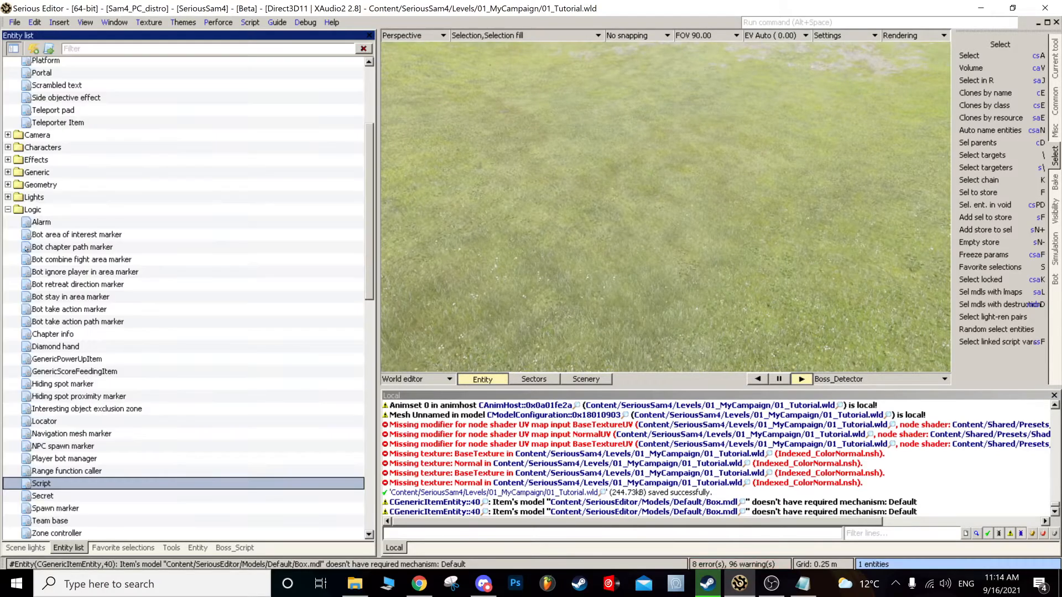
scroll(26, 250, "up", 2)
left_click(8, 230)
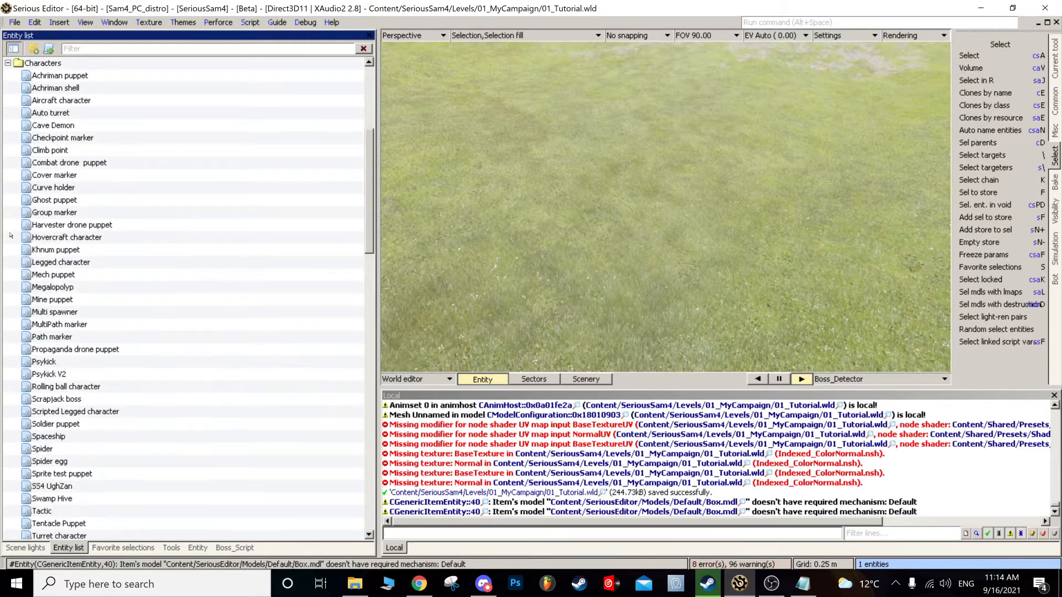
left_click_drag(55, 249, 647, 224)
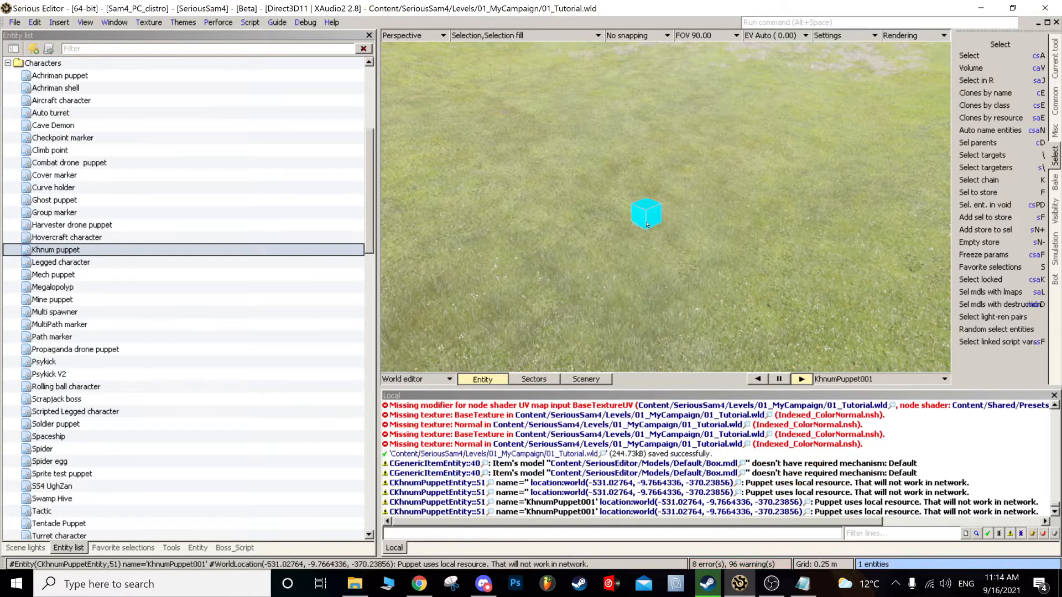
- Set the Khnum puppet's puppet params to Khnum.ep and its character behavior to Khnum.cb
left_click(197, 547)
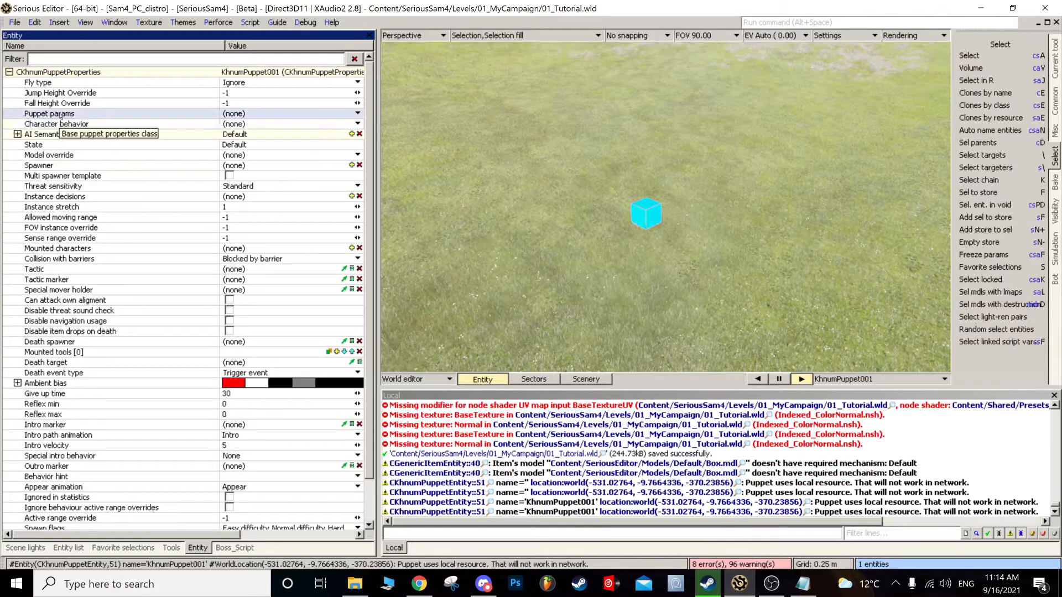
right_click(238, 116)
left_click(244, 135)
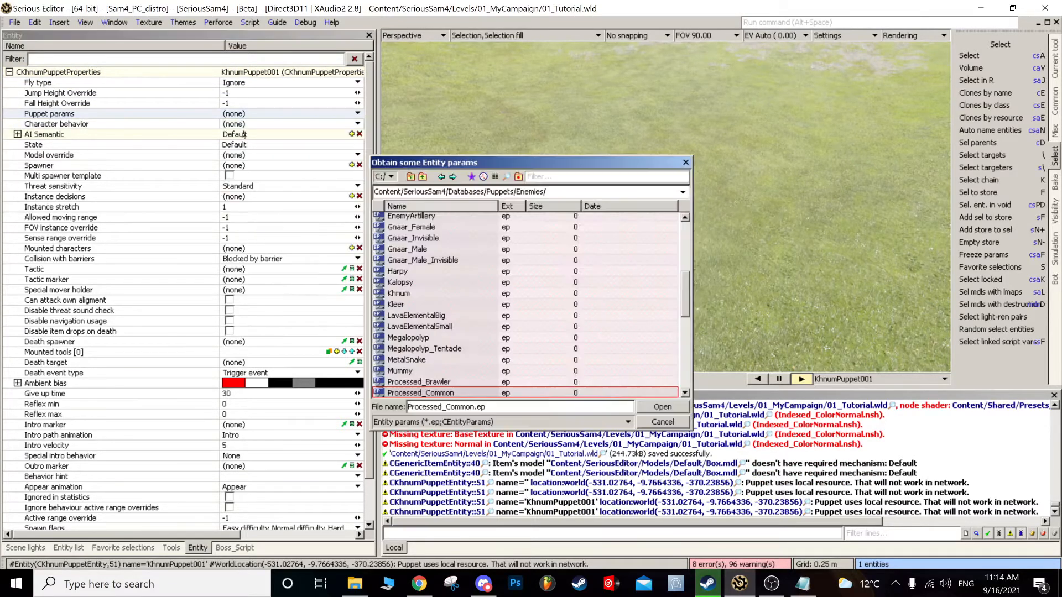
double_click(415, 293)
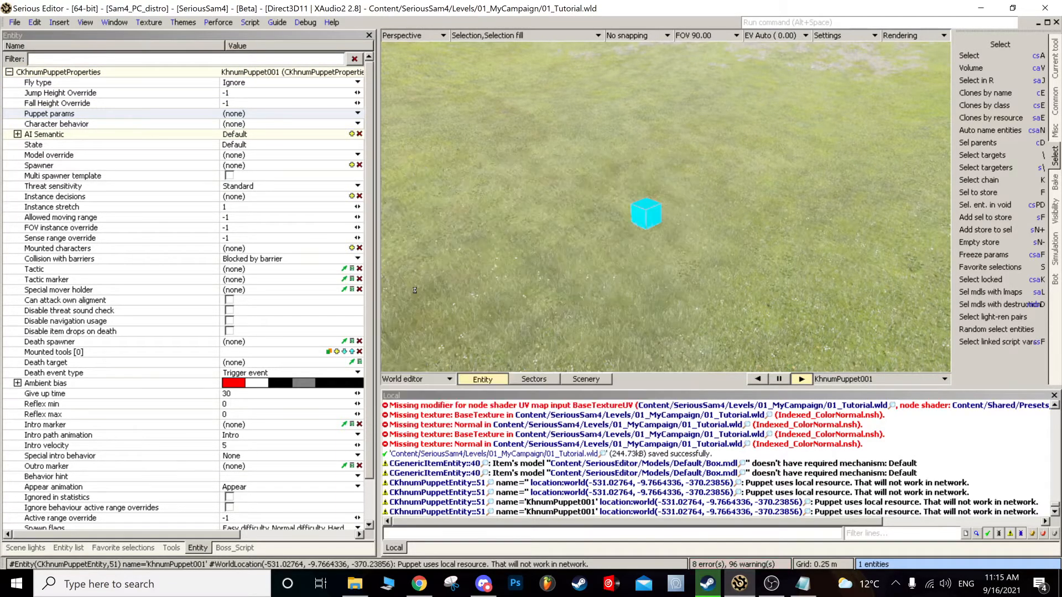
right_click(235, 126)
left_click(239, 148)
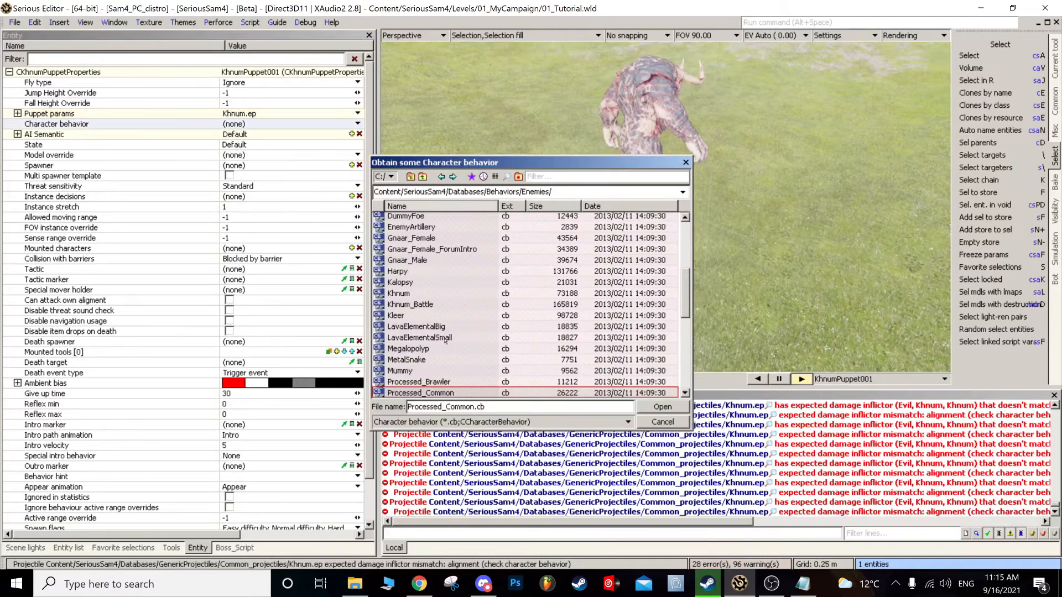
double_click(404, 293)
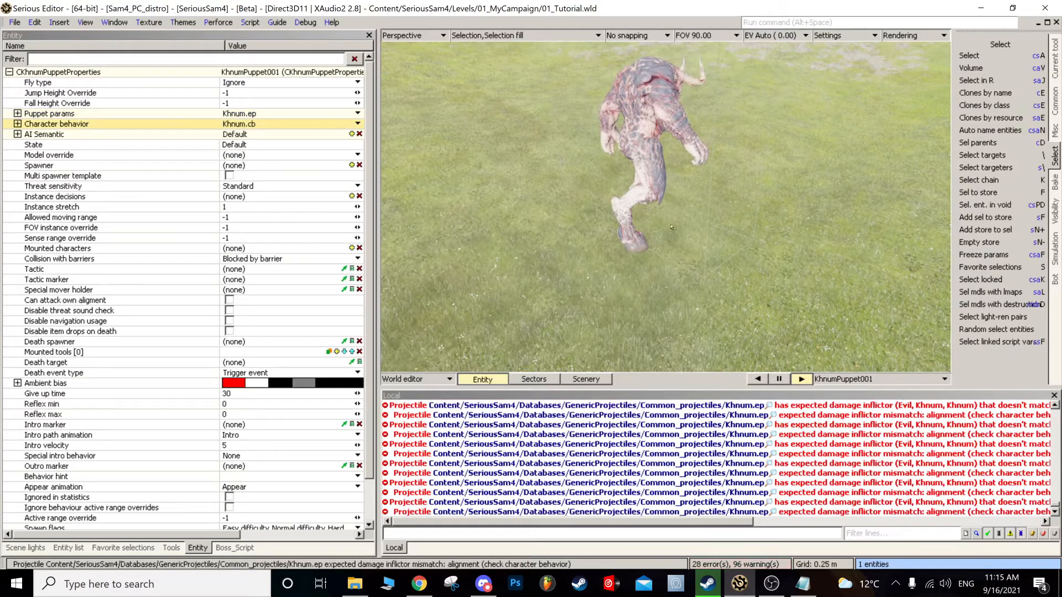
right_click(235, 124)
left_click(239, 148)
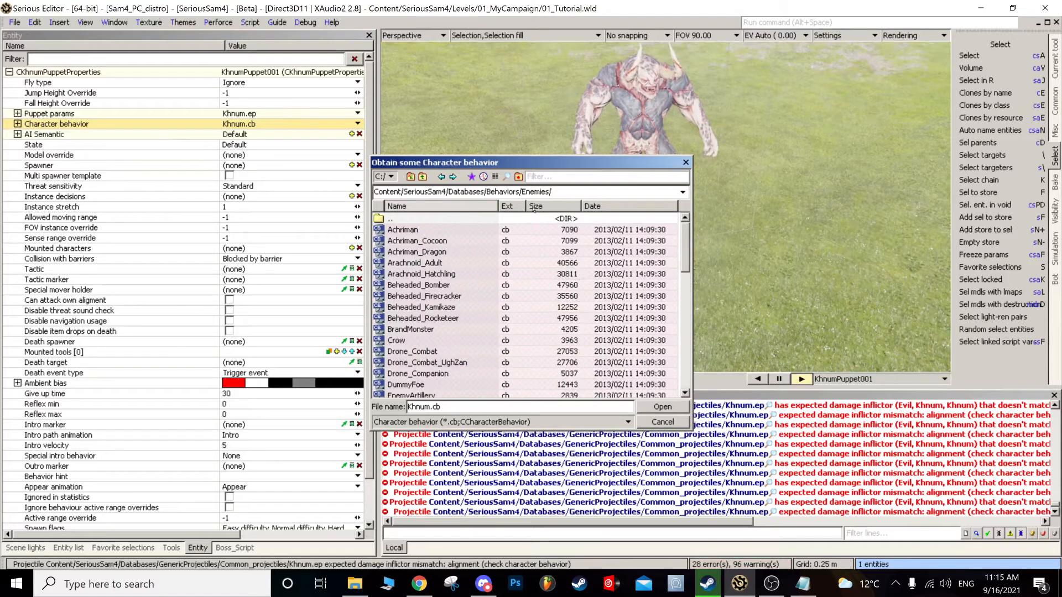
left_click(686, 162)
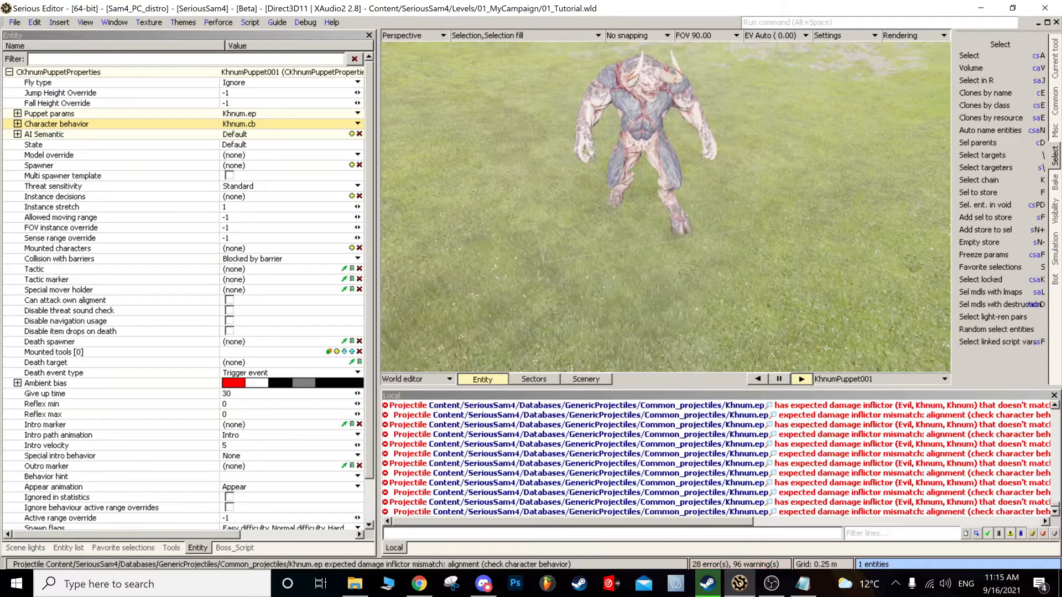
- Add spawner properties to the Khnum puppet
left_click(57, 167)
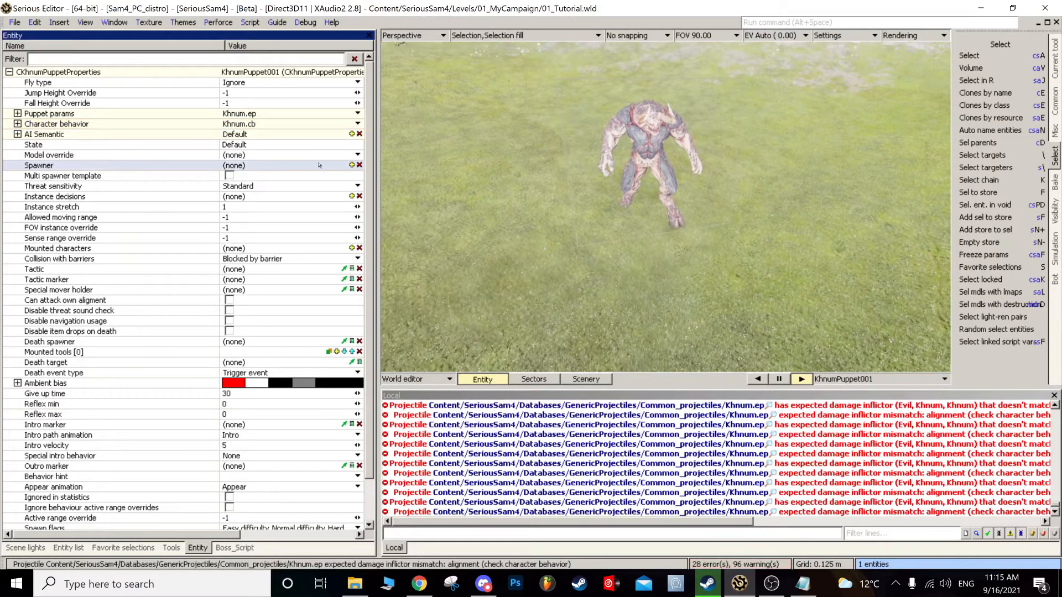
left_click(352, 165)
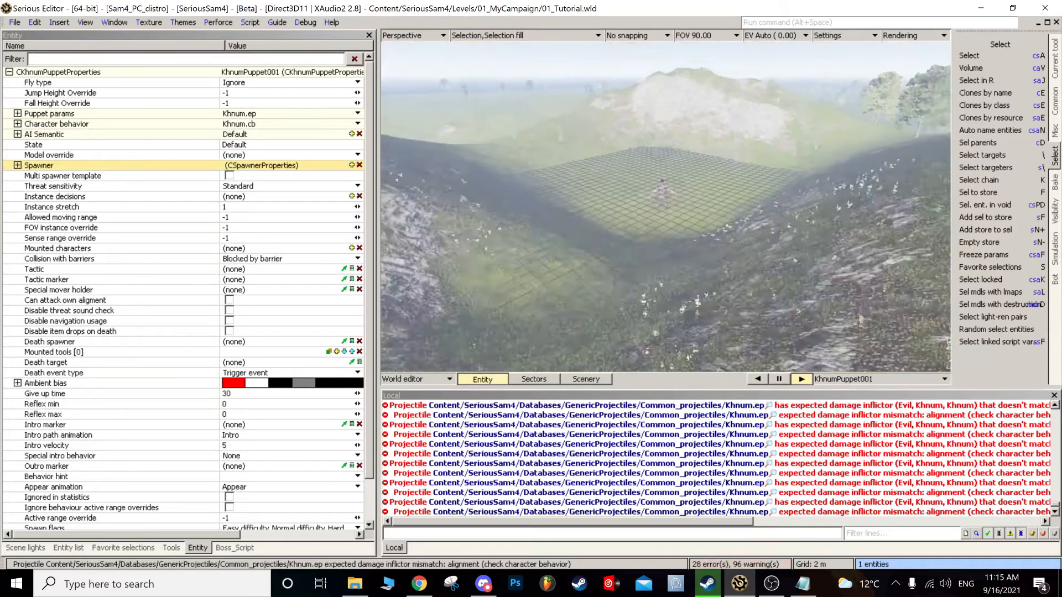
middle_click_drag(614, 268, 614, 268)
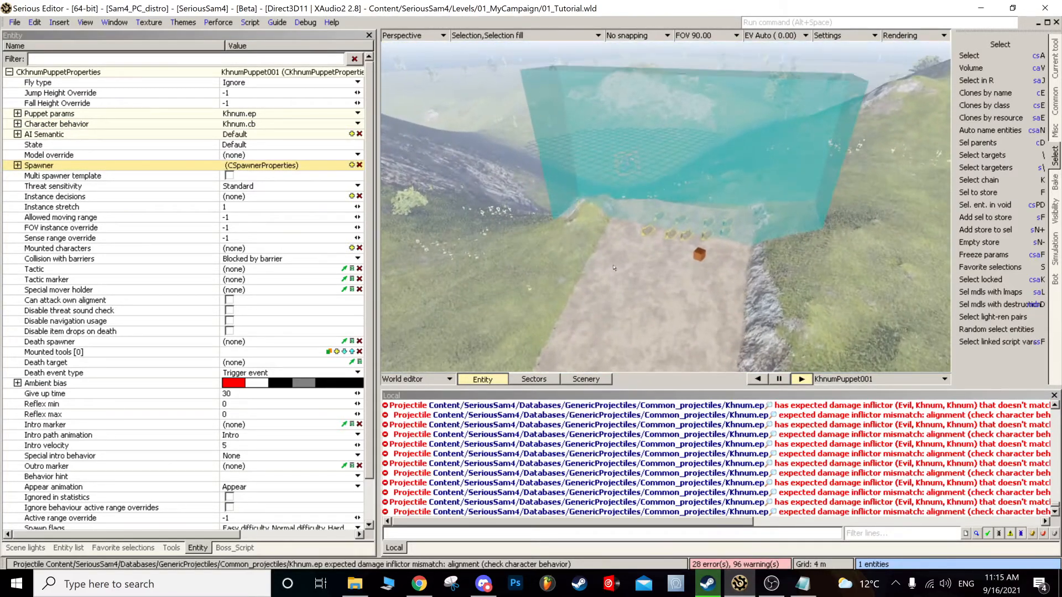
- Change the class name in the line 2 comment of Boss_Script to CKhnumPuppetEntity
left_click(235, 547)
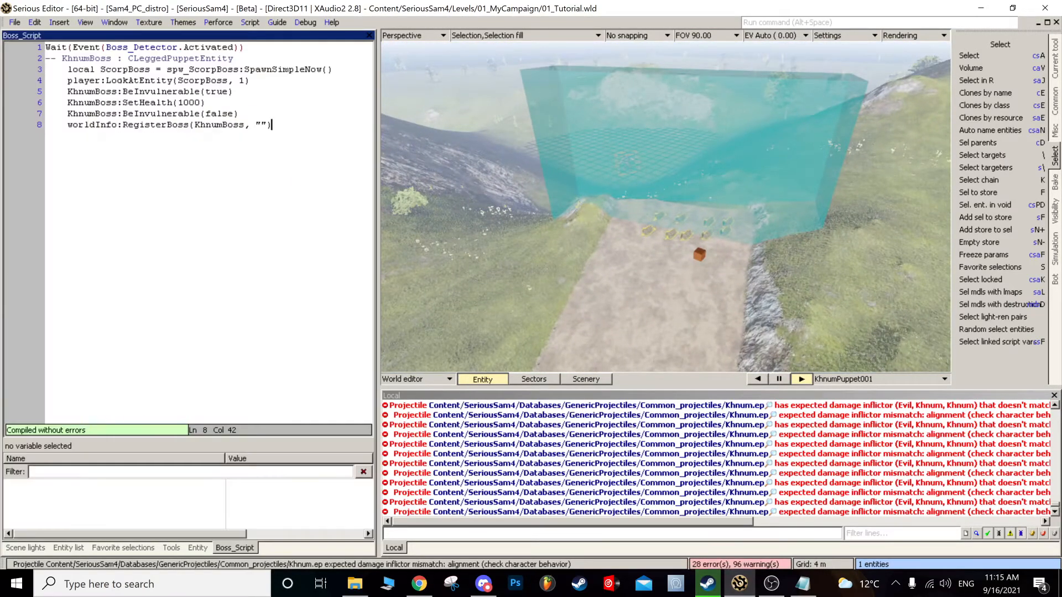
scroll(638, 204, "up", 10)
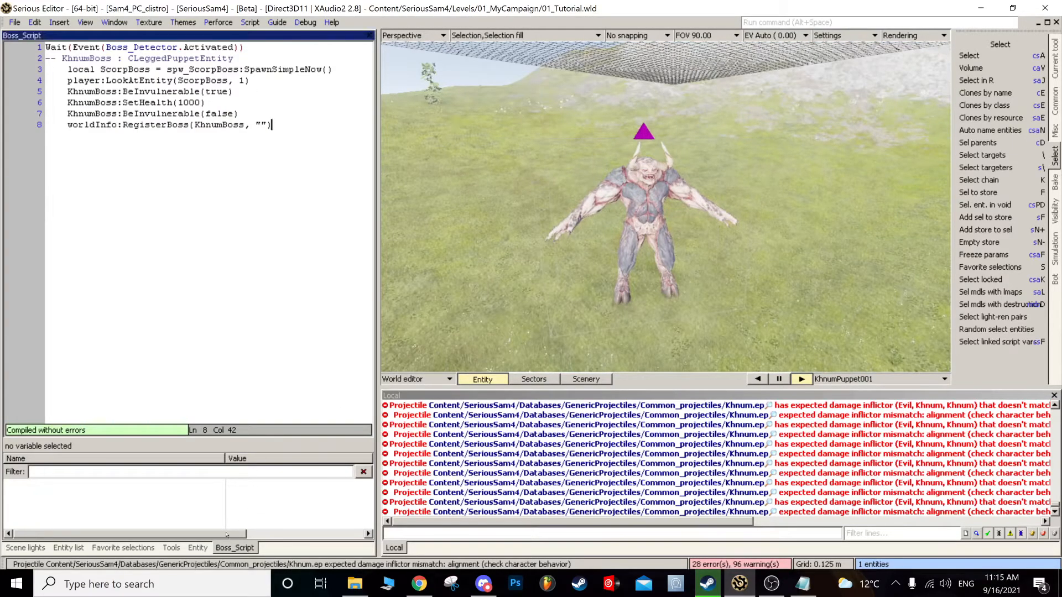
left_click(200, 548)
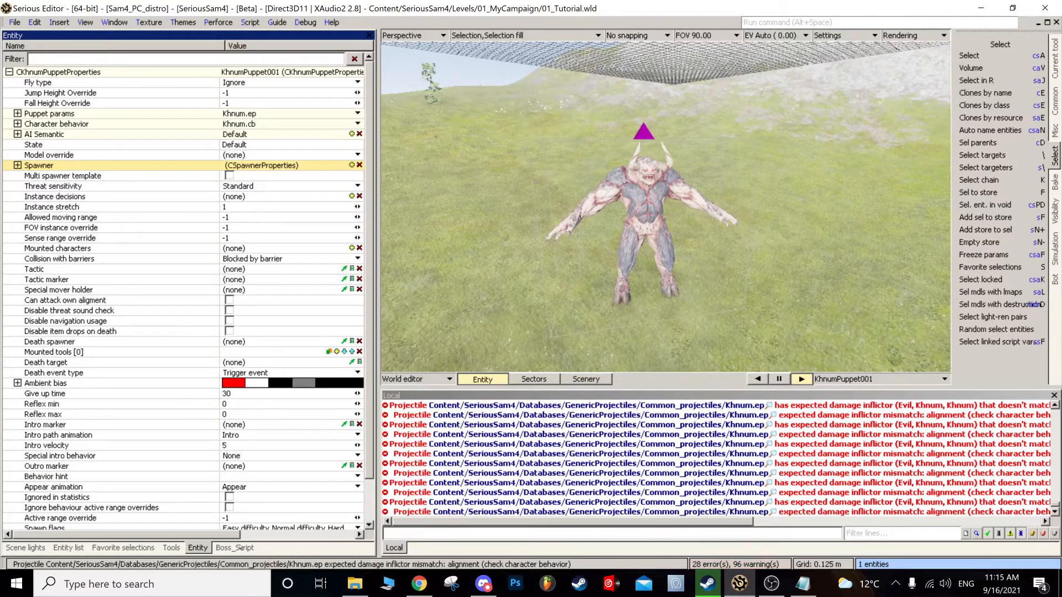
left_click(236, 549)
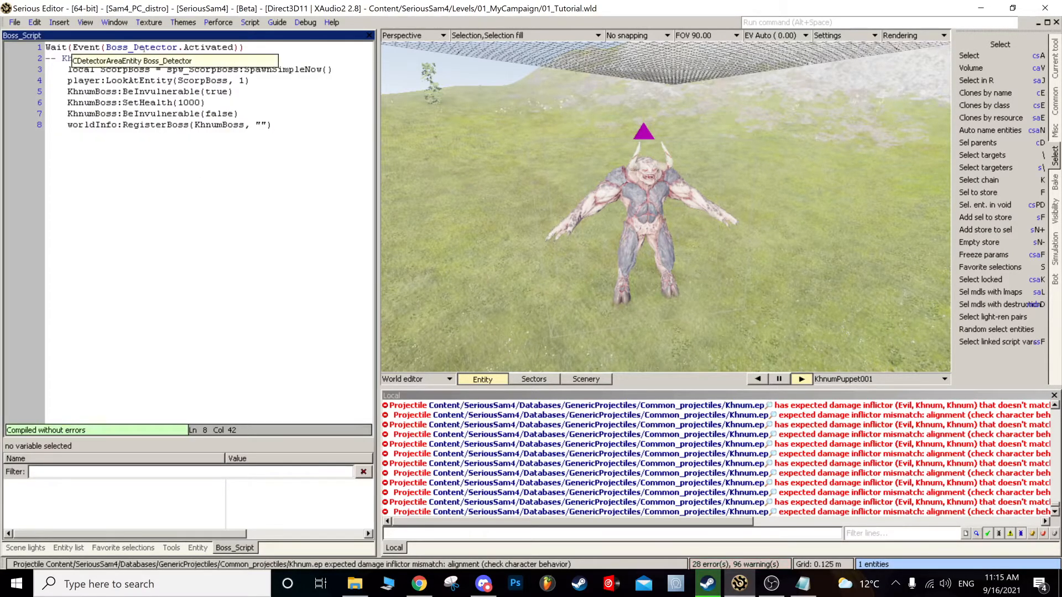
left_click_drag(134, 59, 167, 59)
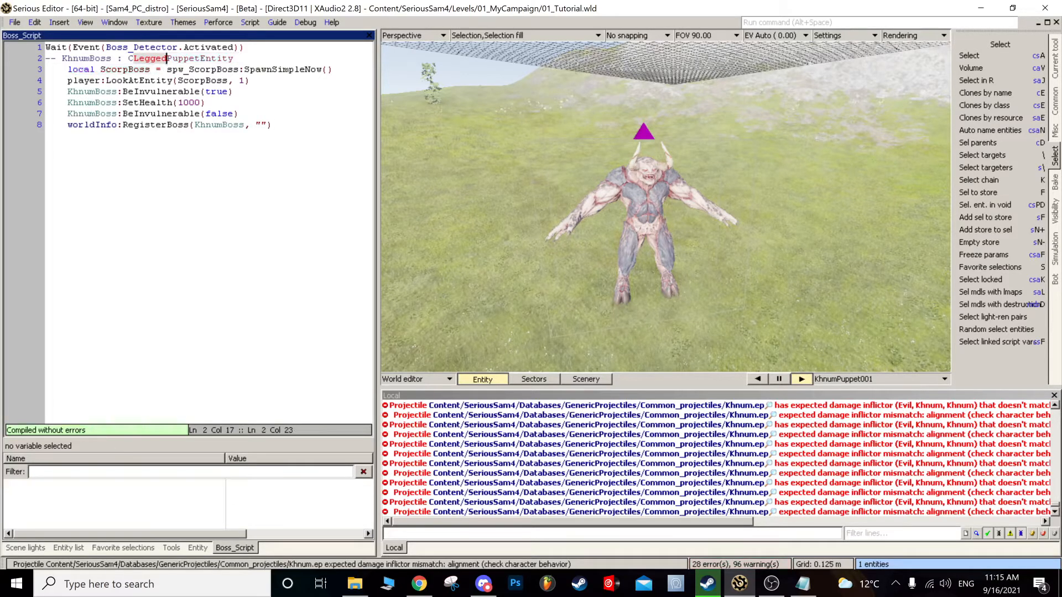
type("Khnum")
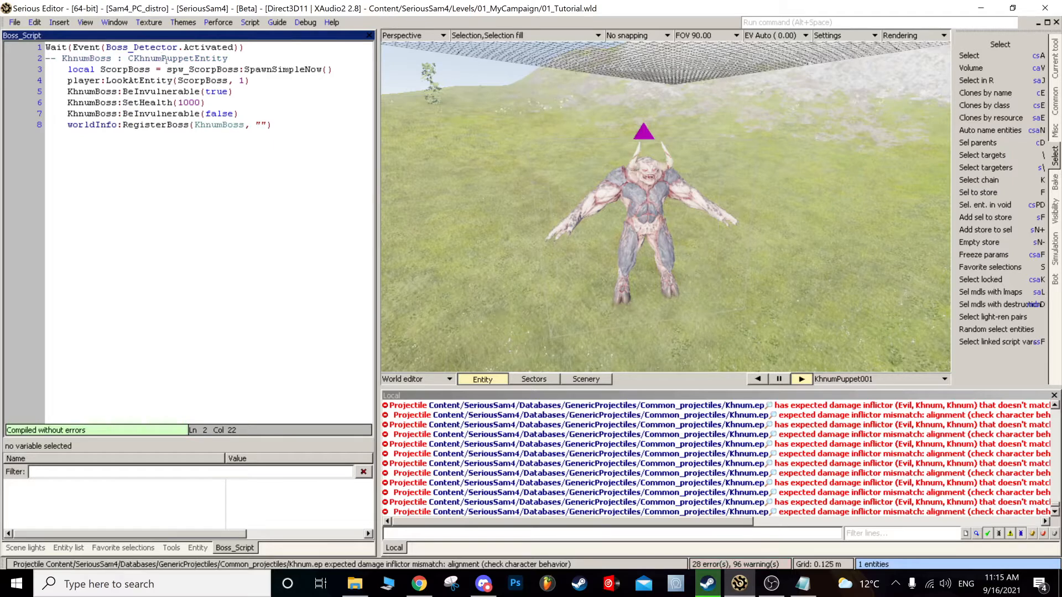
- Replace the local variable name ScorpBoss on line 3 of Boss_Script with KhnumBoss, copied from the comment line
double_click(104, 57)
key("ctrl+c")
double_click(113, 70)
key("ctrl+v")
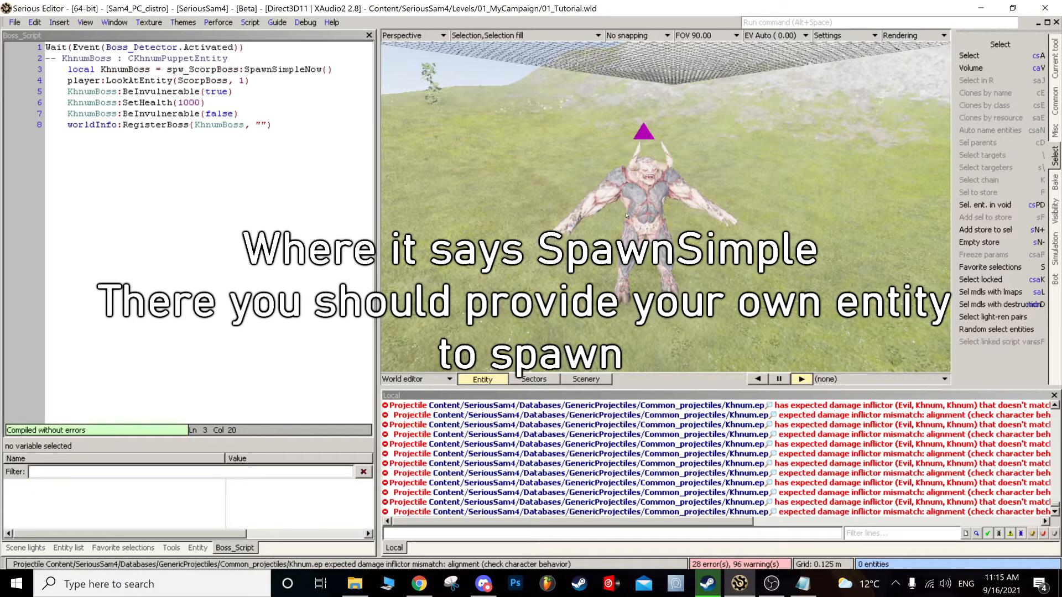
- Rename the Khnum puppet entity as Boss
left_click(198, 547)
scroll(266, 442, "down", 3)
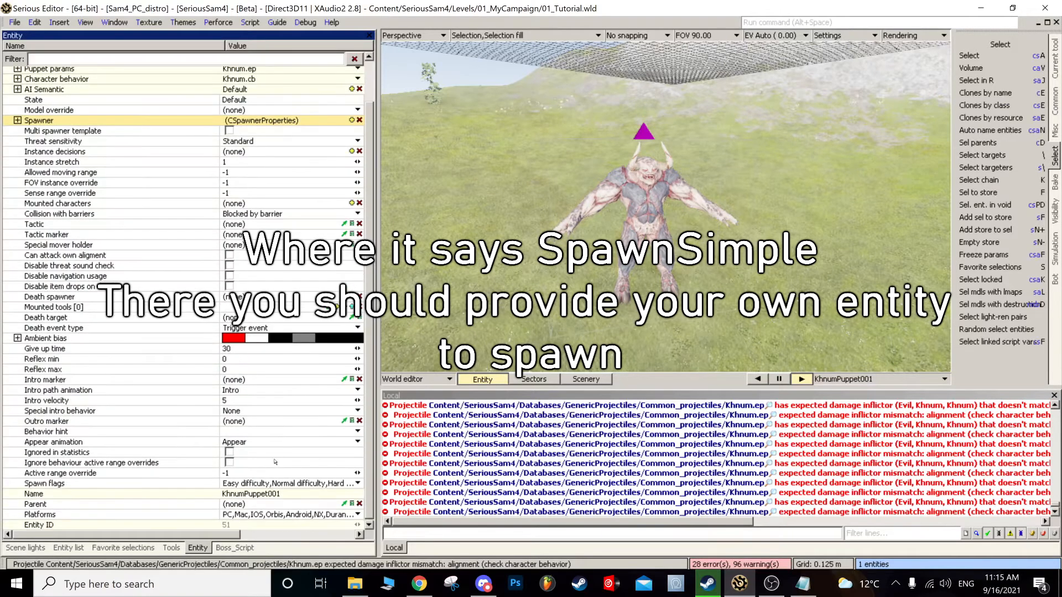
left_click(293, 494)
key("ctrl+a")
type("Boss")
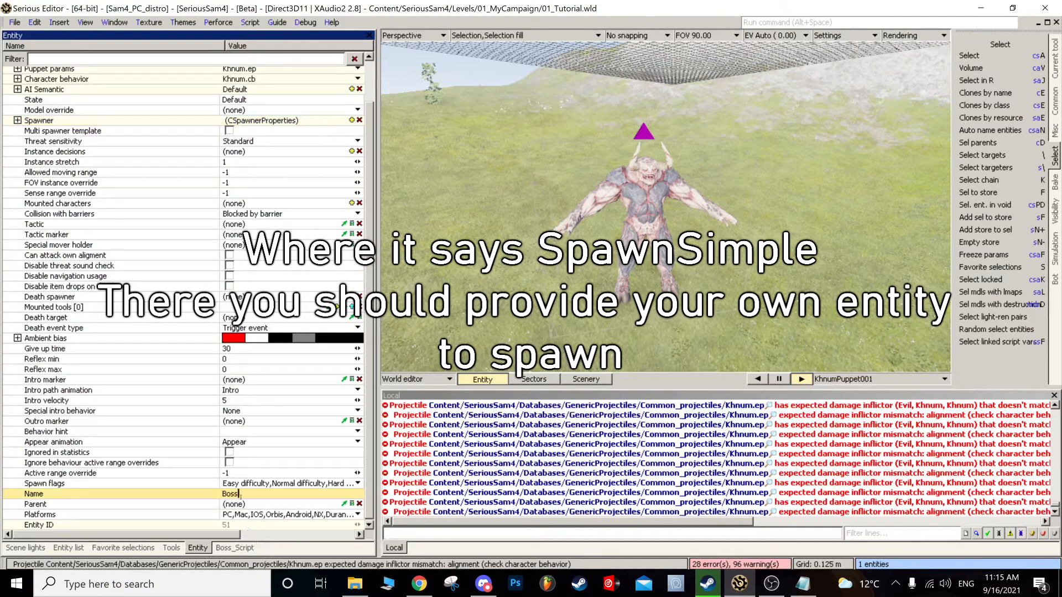
- Replace spw_ScorpBoss on line 3 of Boss_Script with Boss and link that variable to the Khnum puppet in the level
left_click(234, 547)
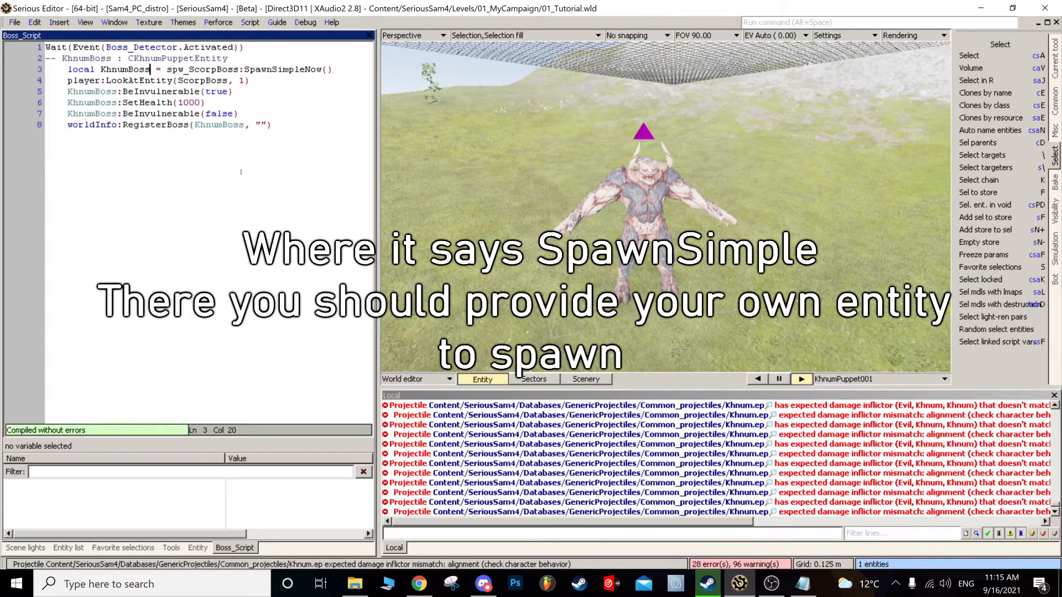
double_click(218, 71)
type("Boss")
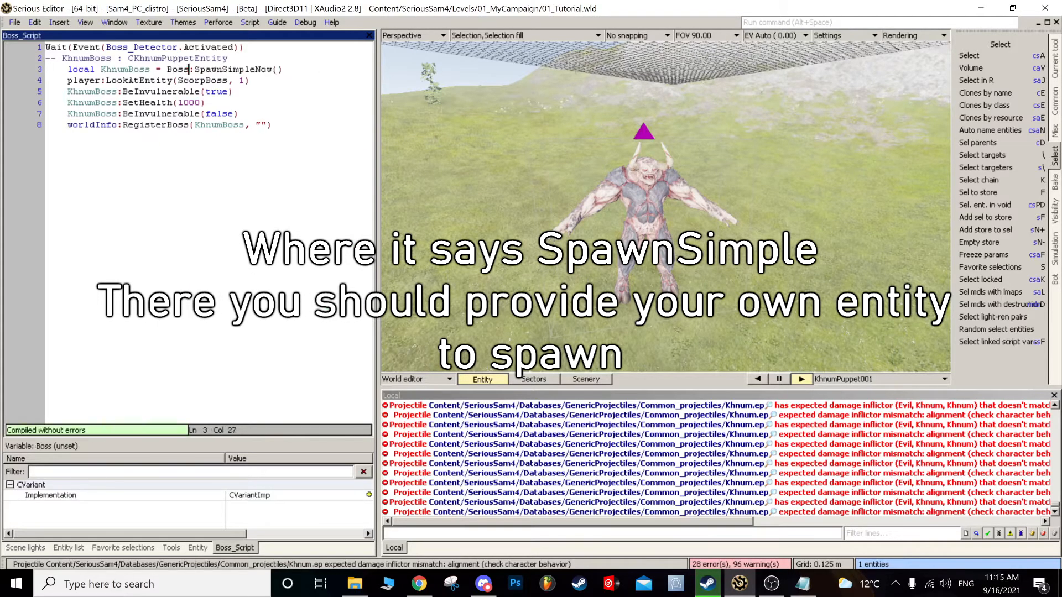
left_click(613, 206)
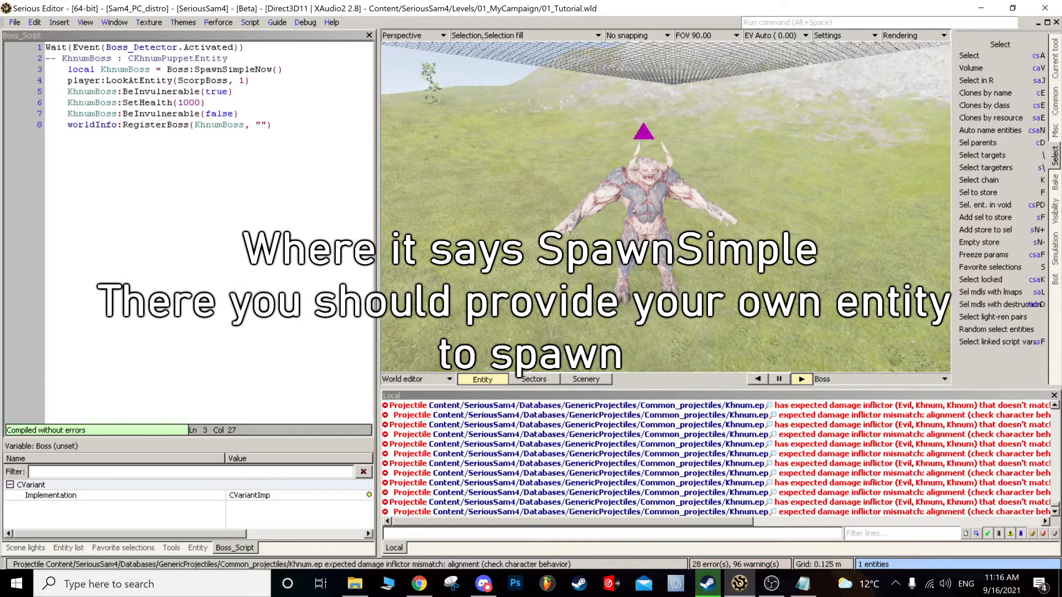
double_click(178, 70)
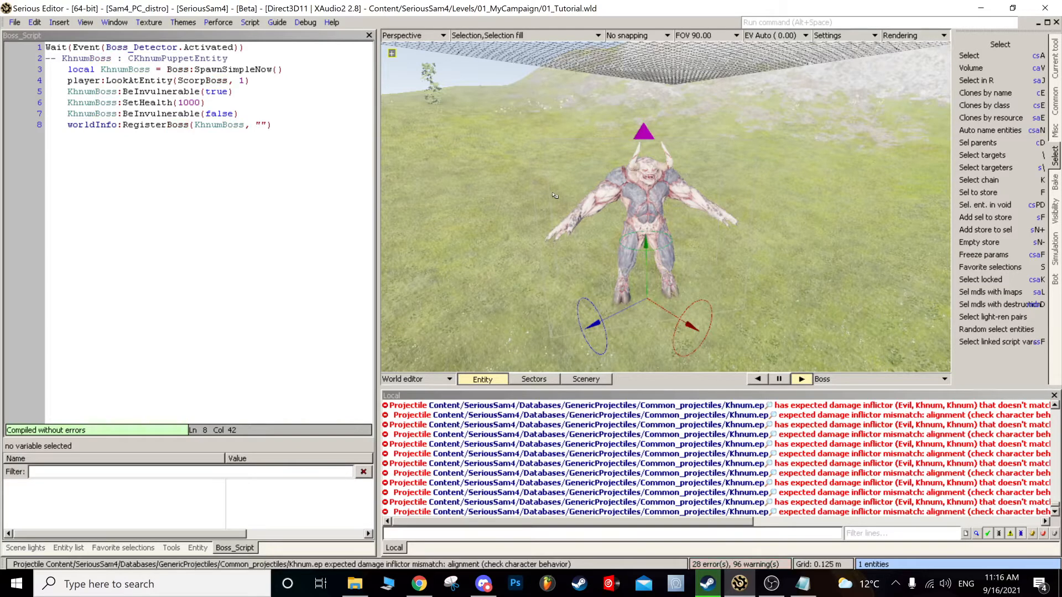
double_click(178, 70)
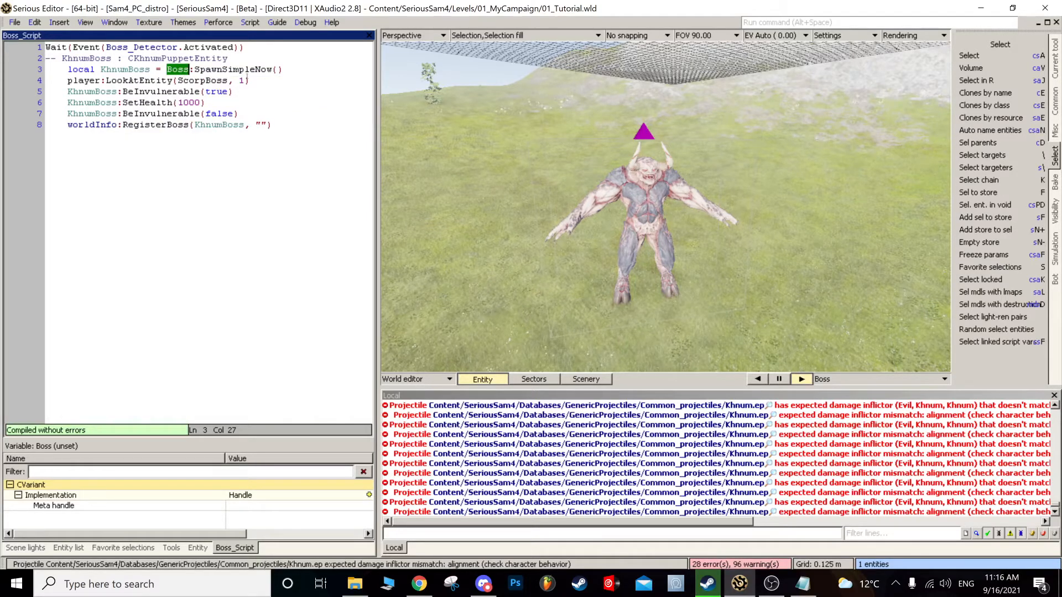
left_click(572, 187)
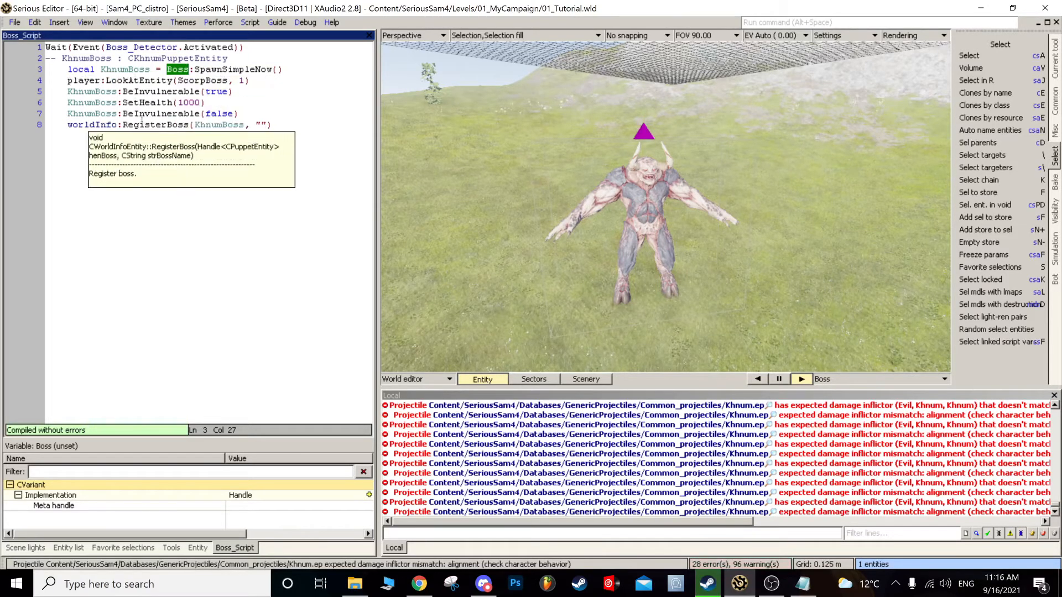
- Delete the player:LookAtEntity and KhnumBoss:BeInvulnerable(true) lines from Boss_Script and set KhnumBoss:SetHealth to 5000
left_click_drag(250, 80, 57, 82)
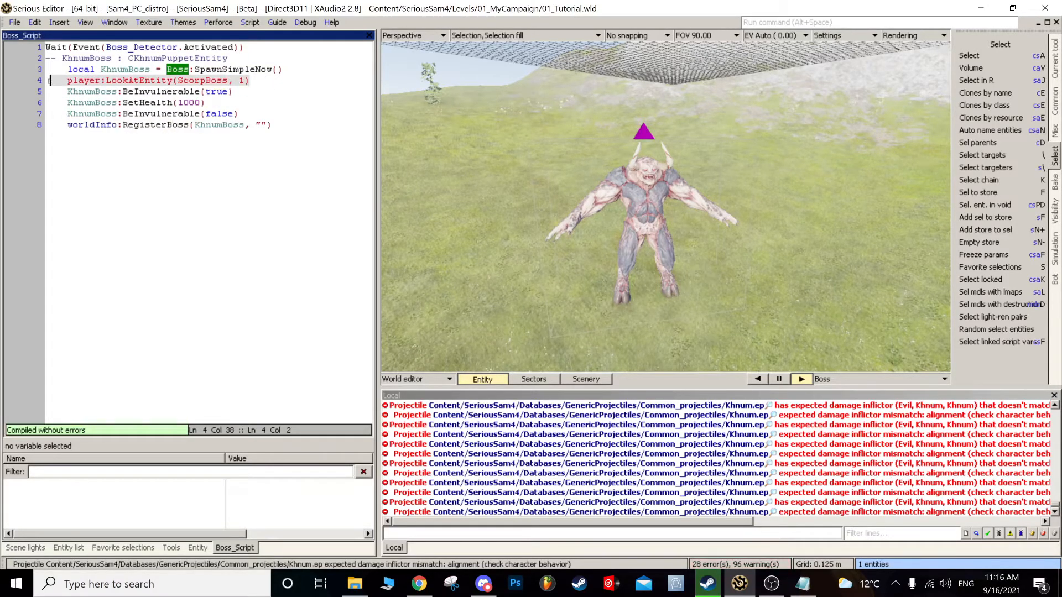
key("BackSpace")
key("BackSpace")
key("BackSpace")
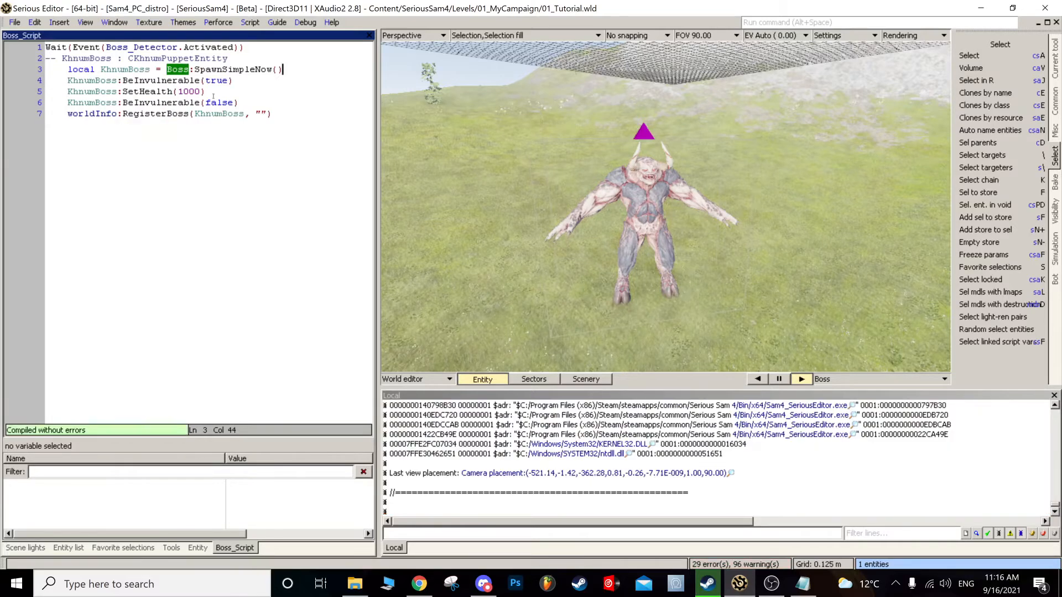
left_click_drag(242, 80, 46, 82)
key("BackSpace")
key("BackSpace")
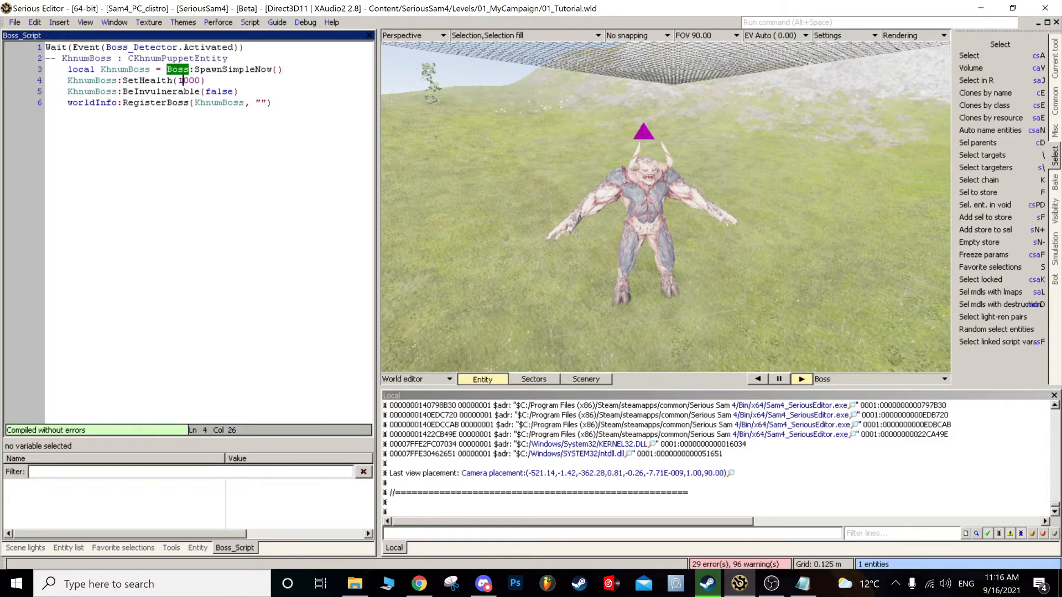
type("5")
left_click(215, 81)
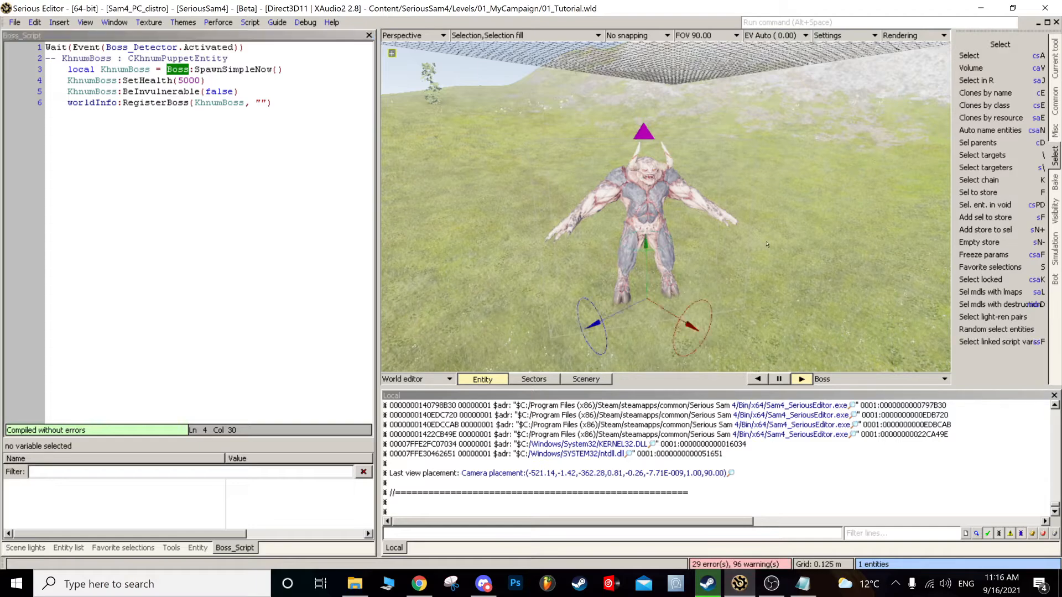
- Playtest the level by running along the dirt path and switching weapons, and return to the editor
scroll(666, 206, "down", 10)
right_click_drag(666, 206, 692, 304)
right_click_drag(666, 254, 746, 242)
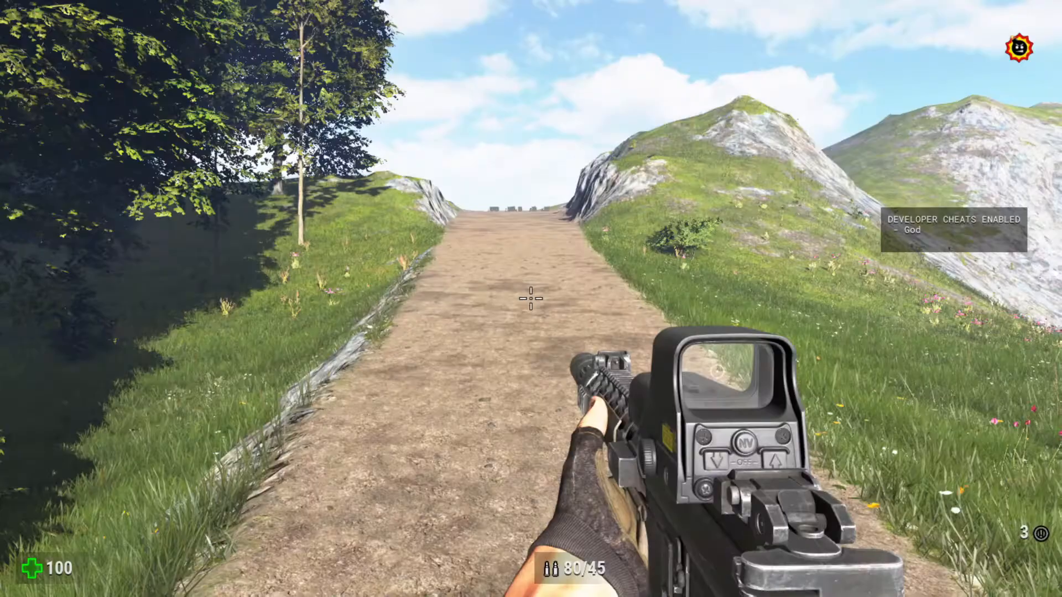
key("shift+w")
key("2")
key("4")
key("Escape")
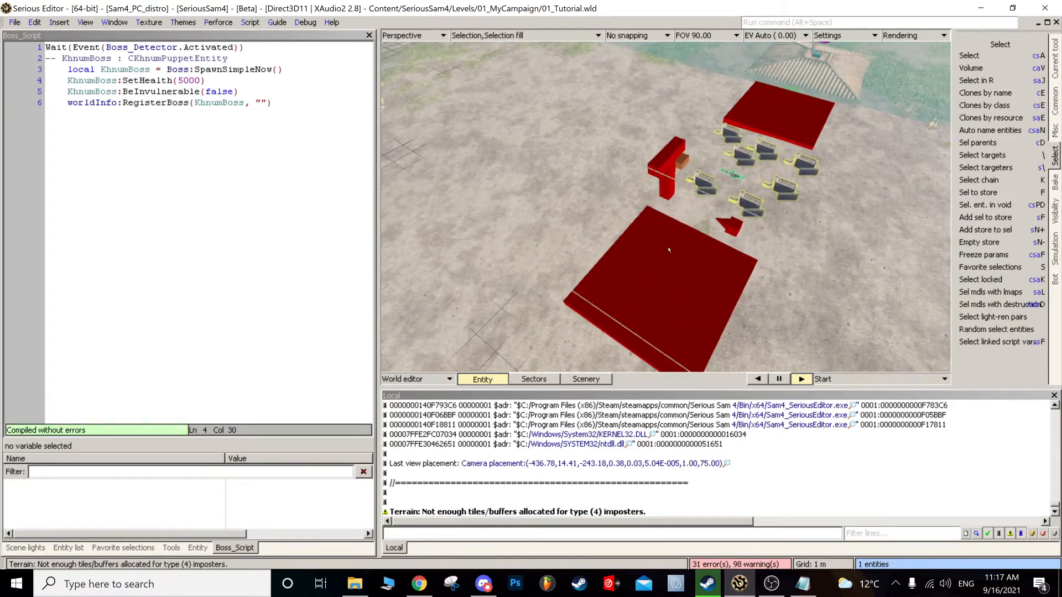
- Check the Start chapter's added weapons and change Checkpoint1's second added weapon to MiniGunWeapon.ep
left_click(198, 548)
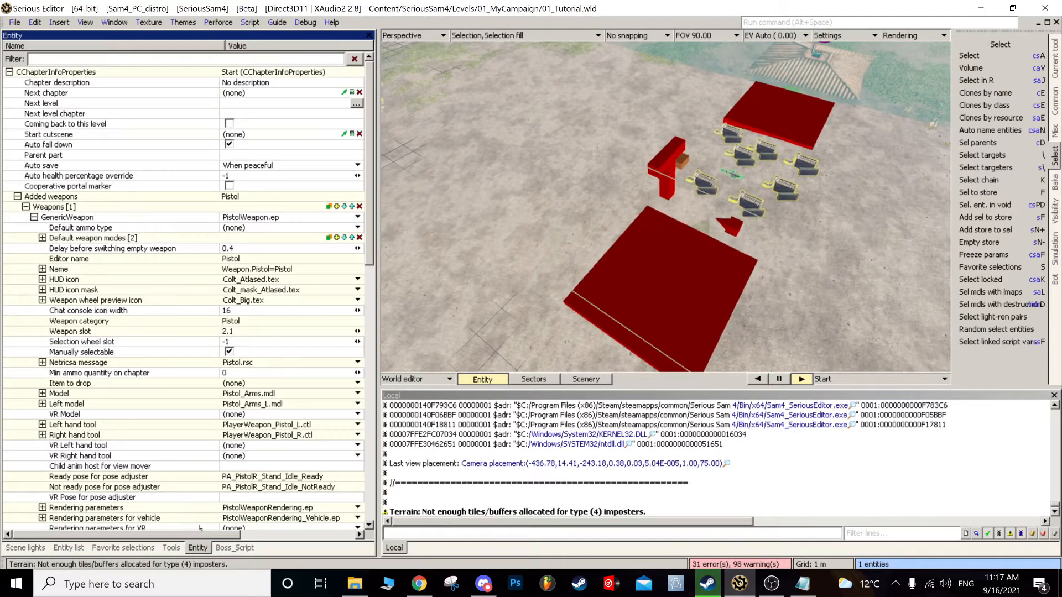
double_click(84, 206)
double_click(83, 197)
middle_click_drag(736, 293, 863, 275)
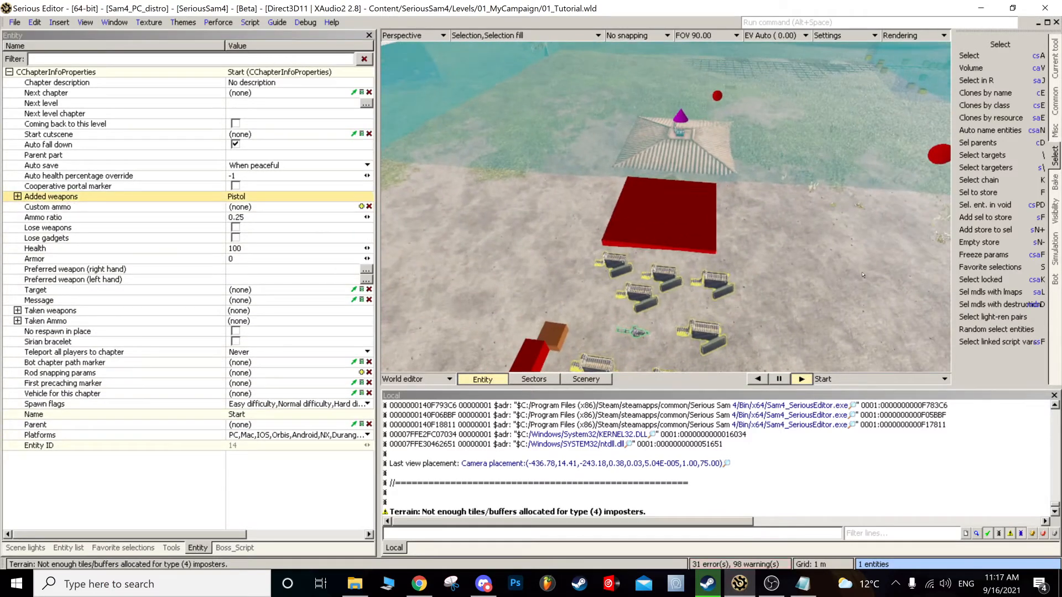
left_click(688, 250)
double_click(105, 199)
double_click(100, 208)
left_click(100, 228)
left_click(252, 219)
left_click(255, 228)
left_click(255, 227)
left_click(255, 228)
left_click(255, 253)
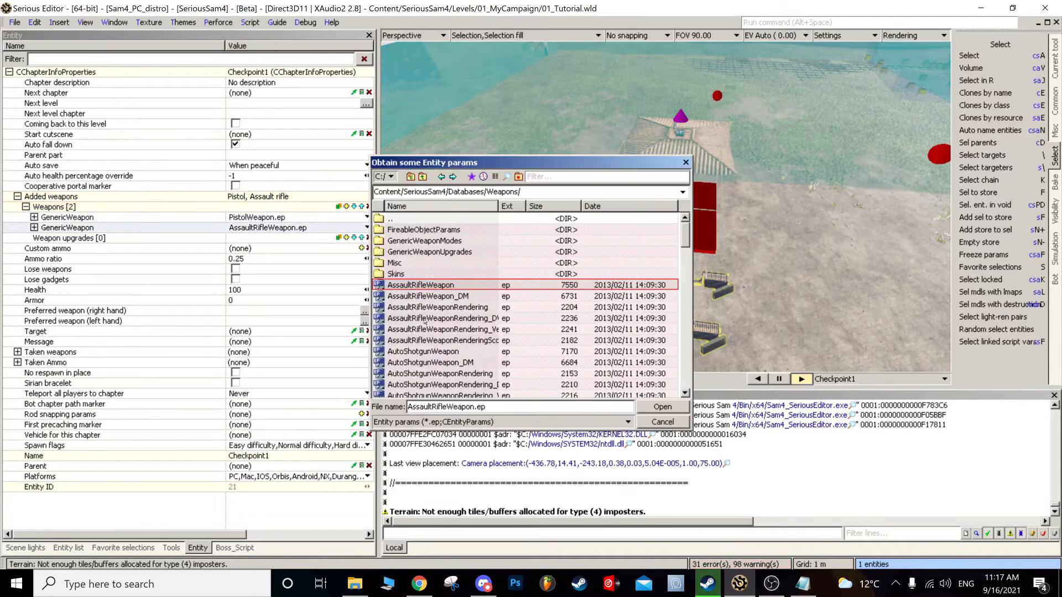
scroll(425, 299, "down", 10)
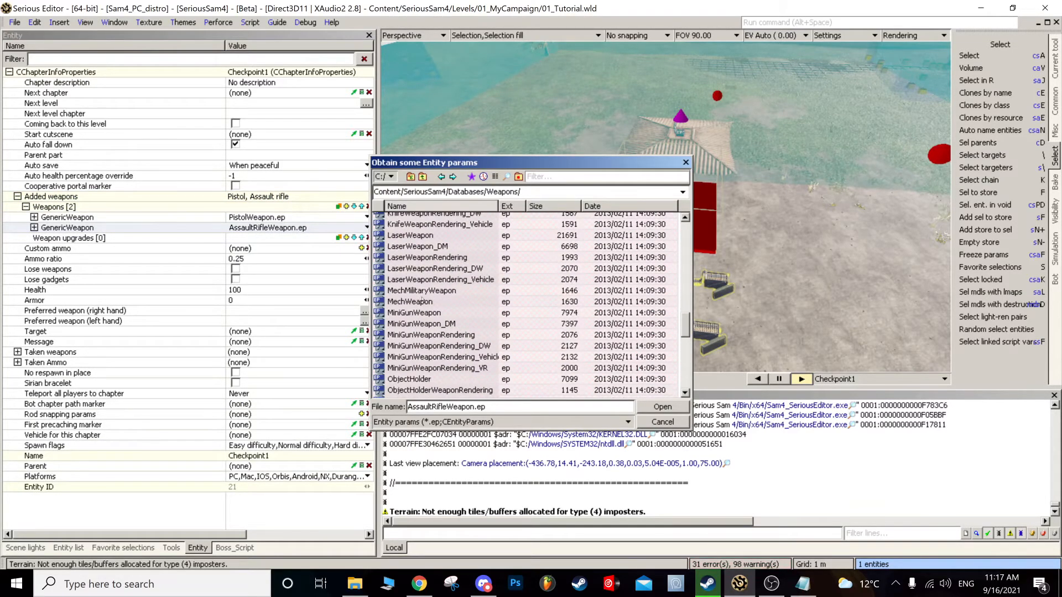
double_click(415, 313)
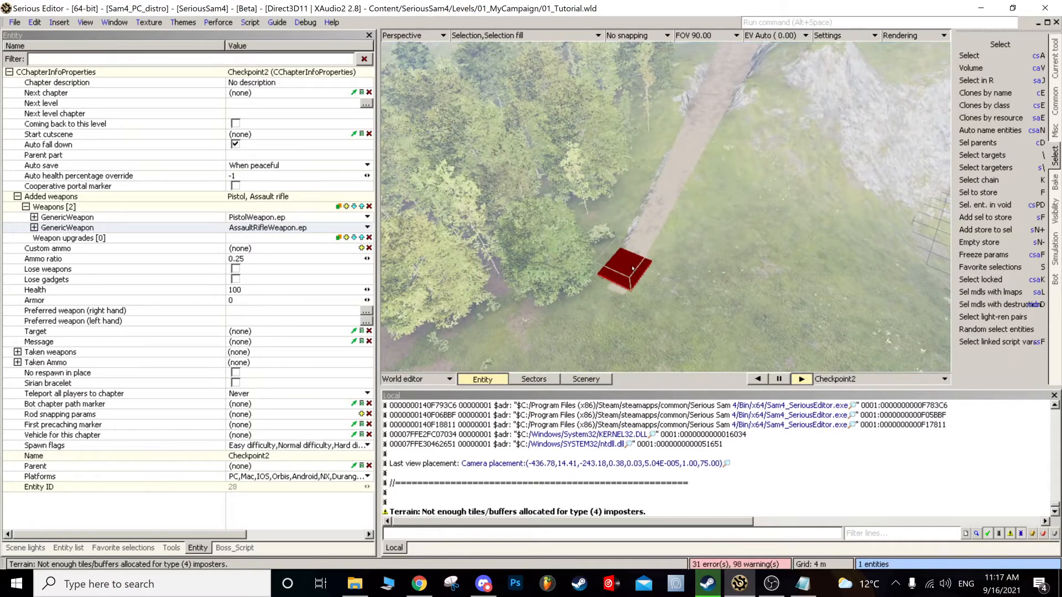
- Set Checkpoint2's second added weapon to MiniGunWeapon.ep and save the level
right_click(313, 227)
left_click(431, 364)
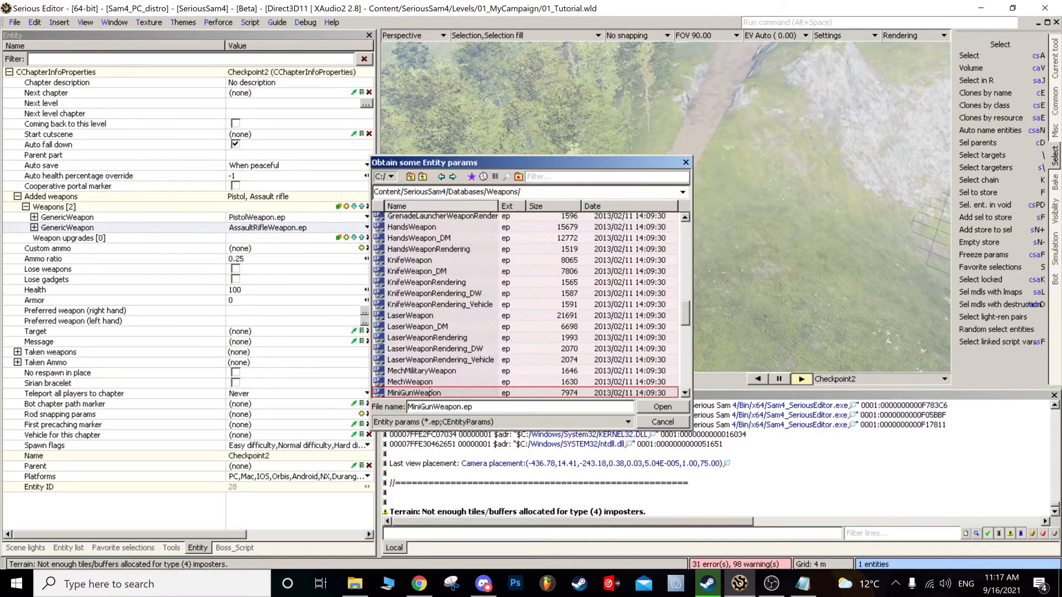
double_click(430, 393)
key("ctrl+s")
- Playtest the level from Checkpoint2 by running past the ammo crates to trigger the Khnum boss, and return to the editor
key("f")
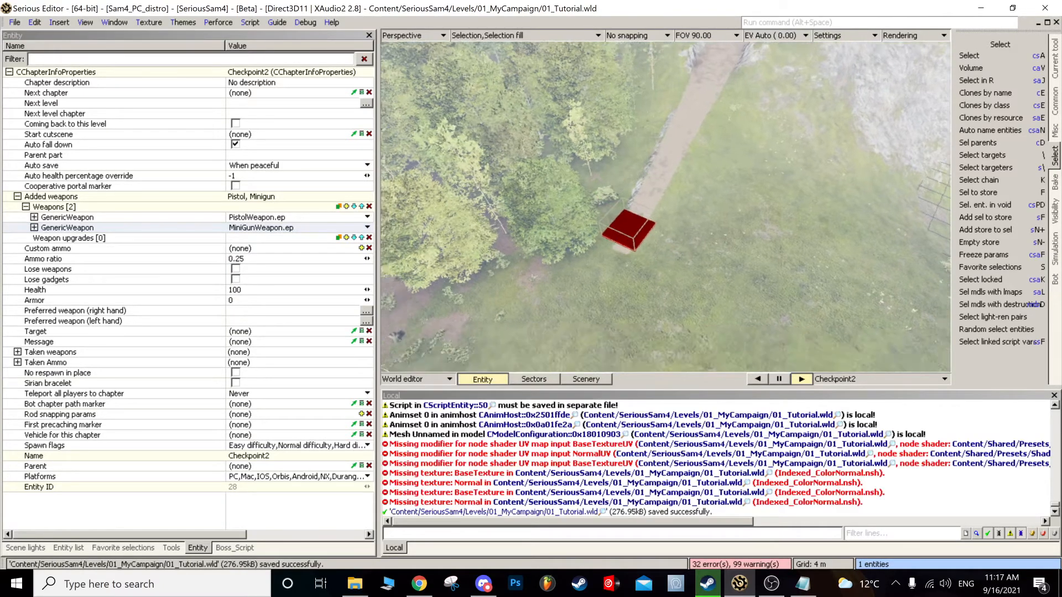
key("F5")
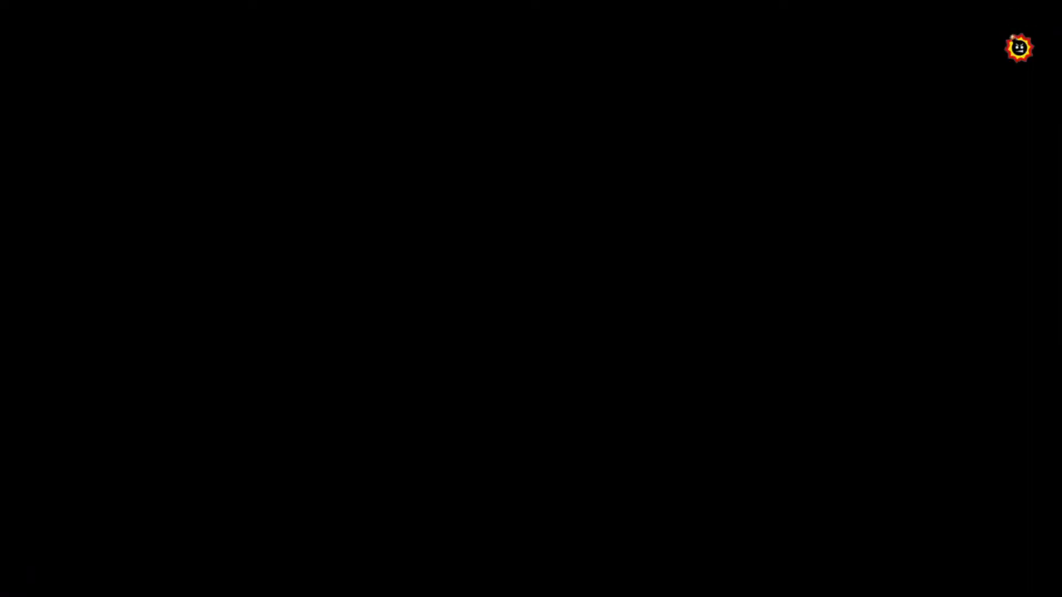
key("w")
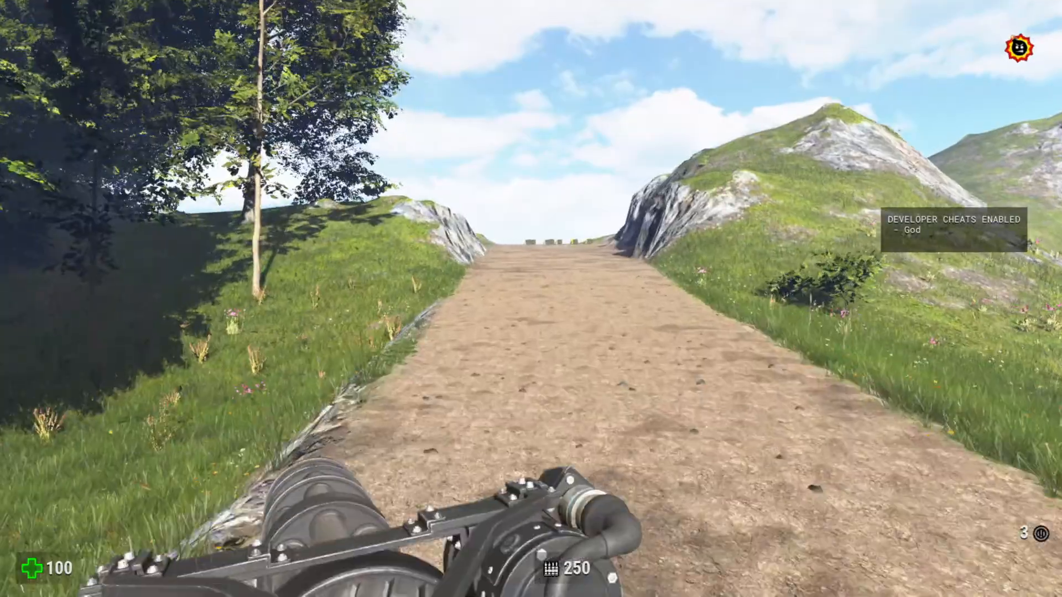
key("w")
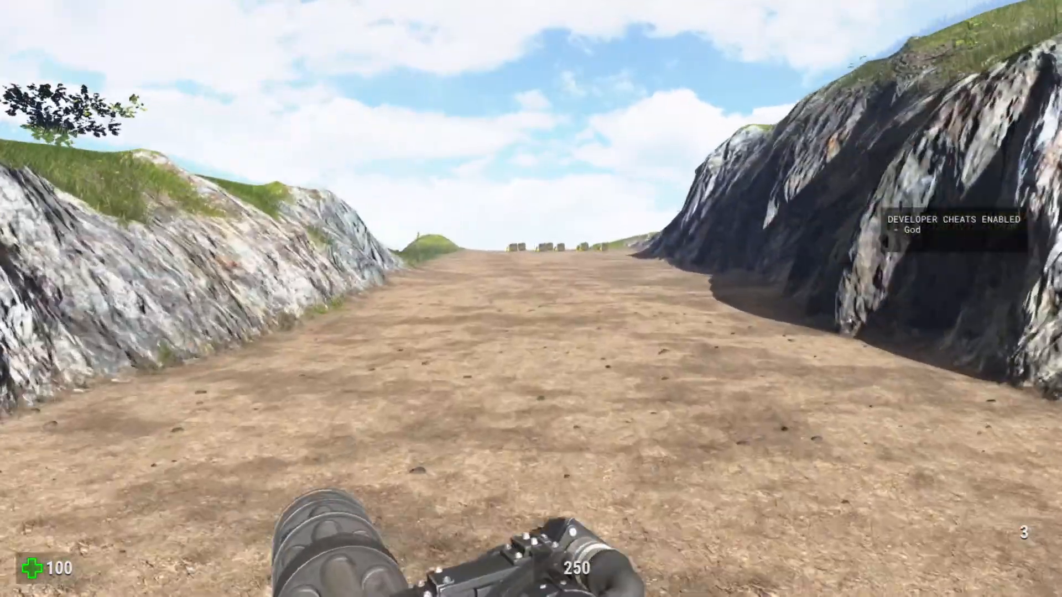
key("w")
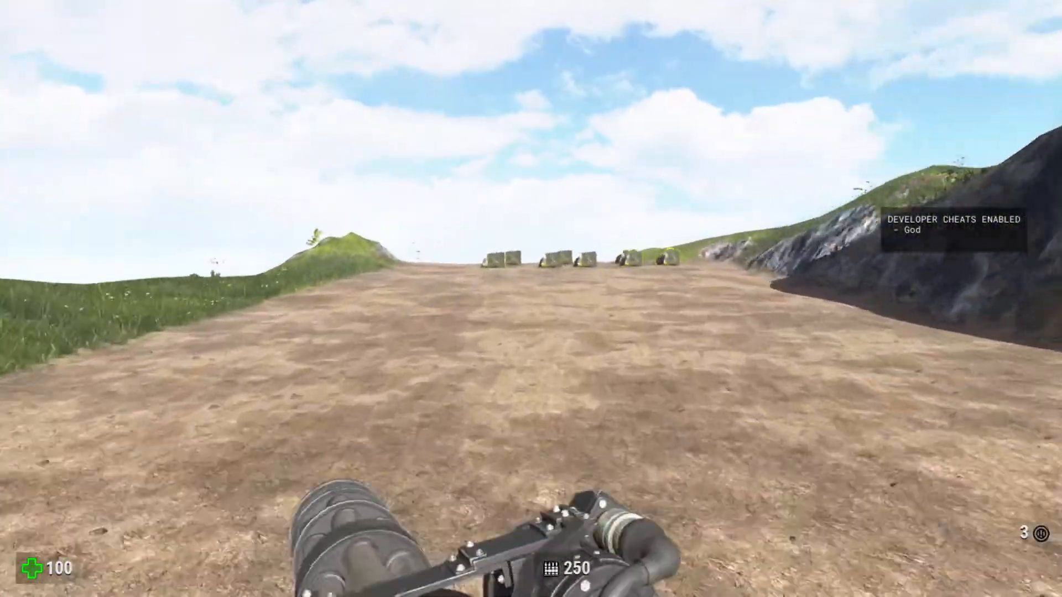
key("w")
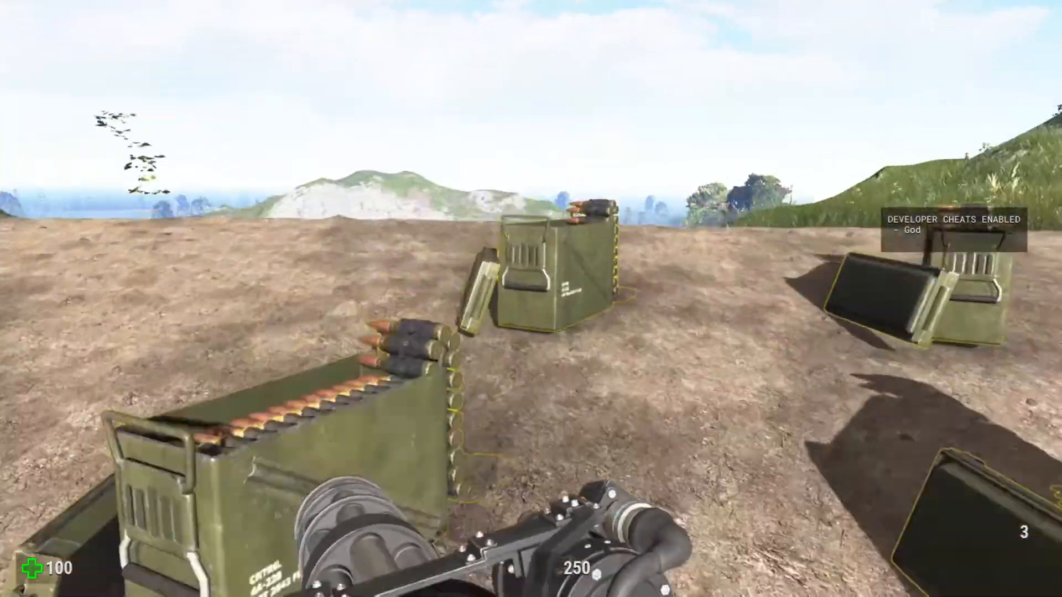
key("w")
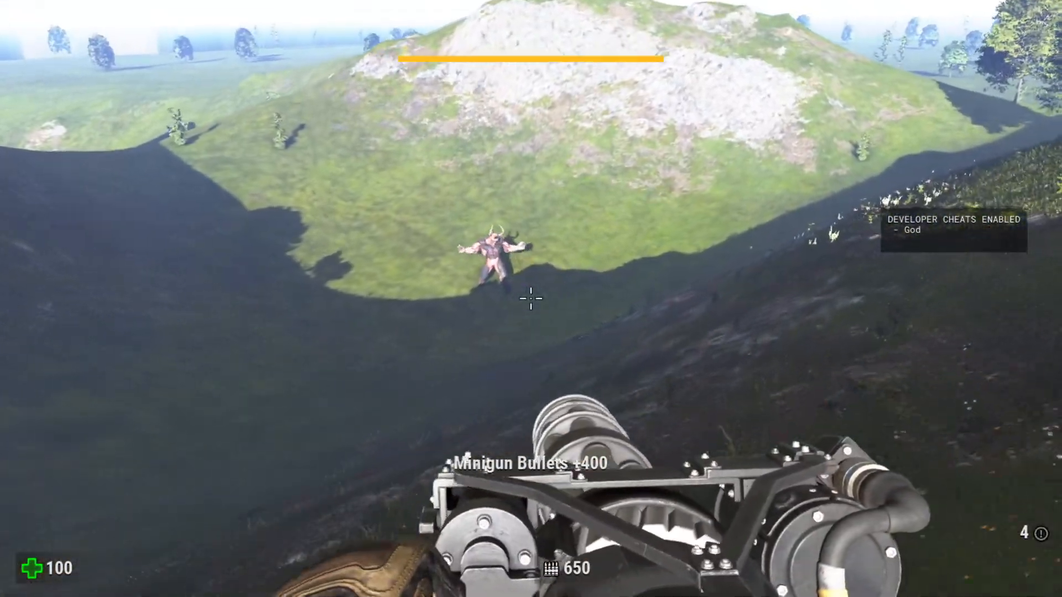
key("w")
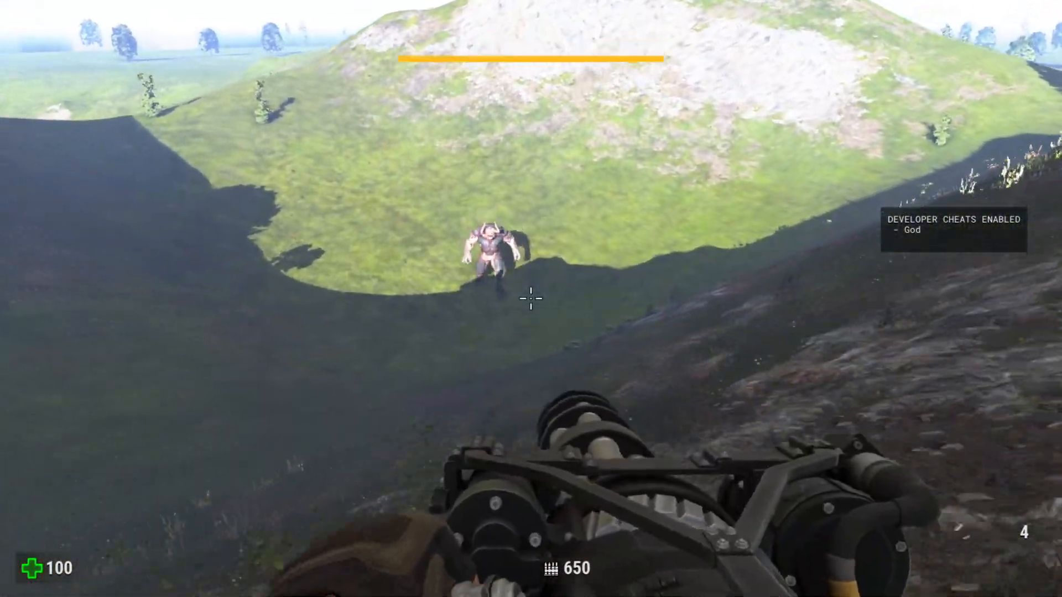
key("Escape")
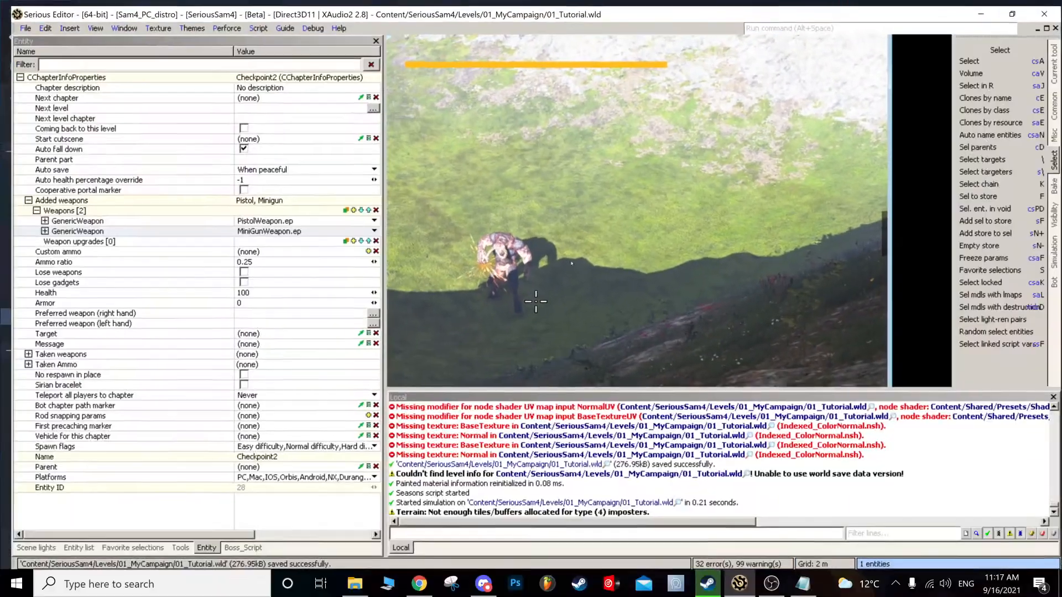
key("z")
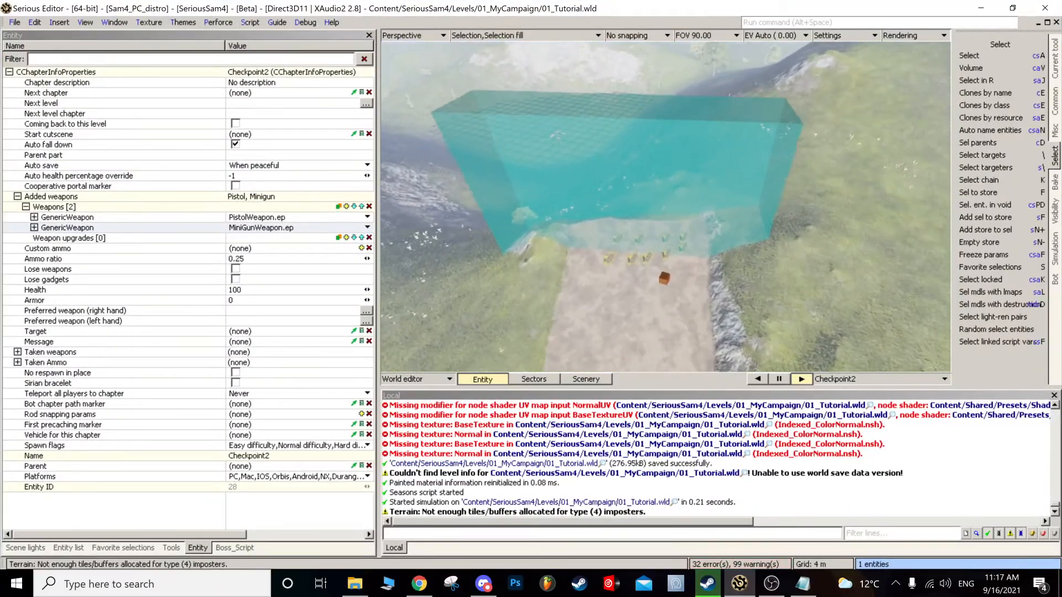
- Open Boss_Script and add an empty, unindented line below the worldInfo:RegisterBoss line
left_click(249, 547)
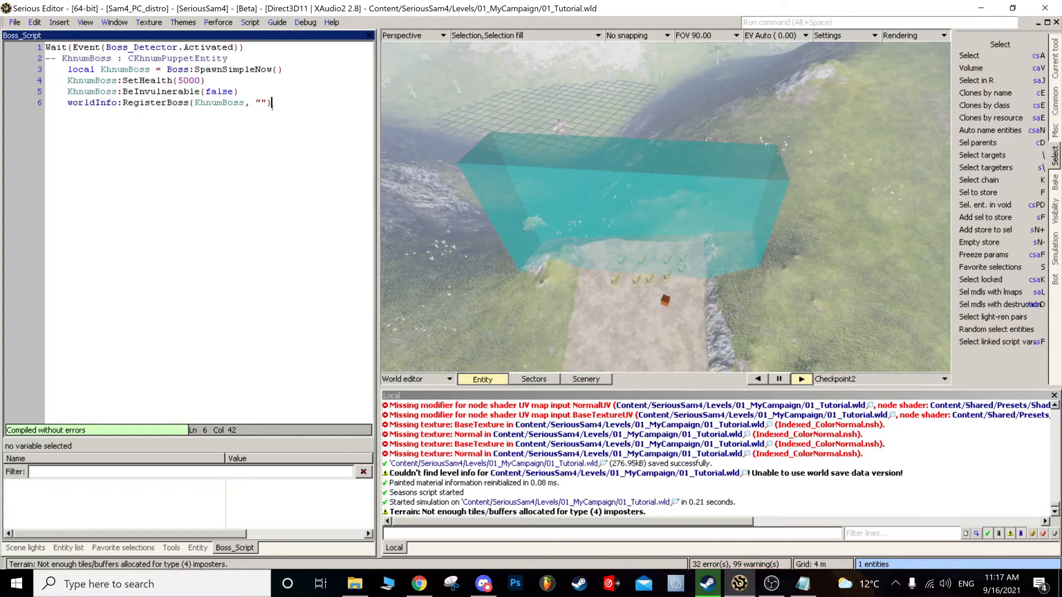
key("Return")
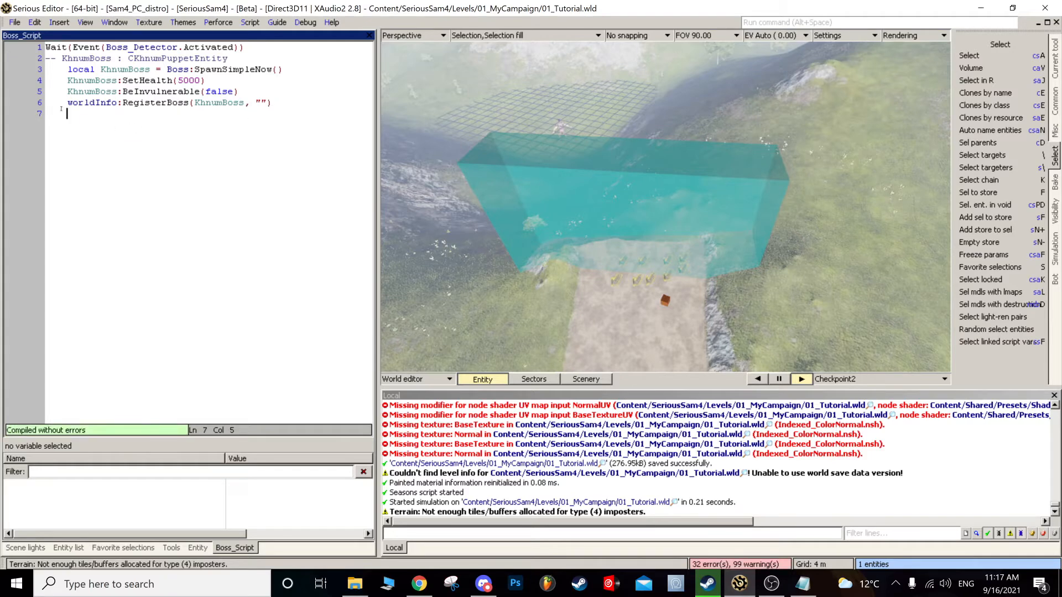
key("BackSpace")
key("Tab")
left_click(531, 301)
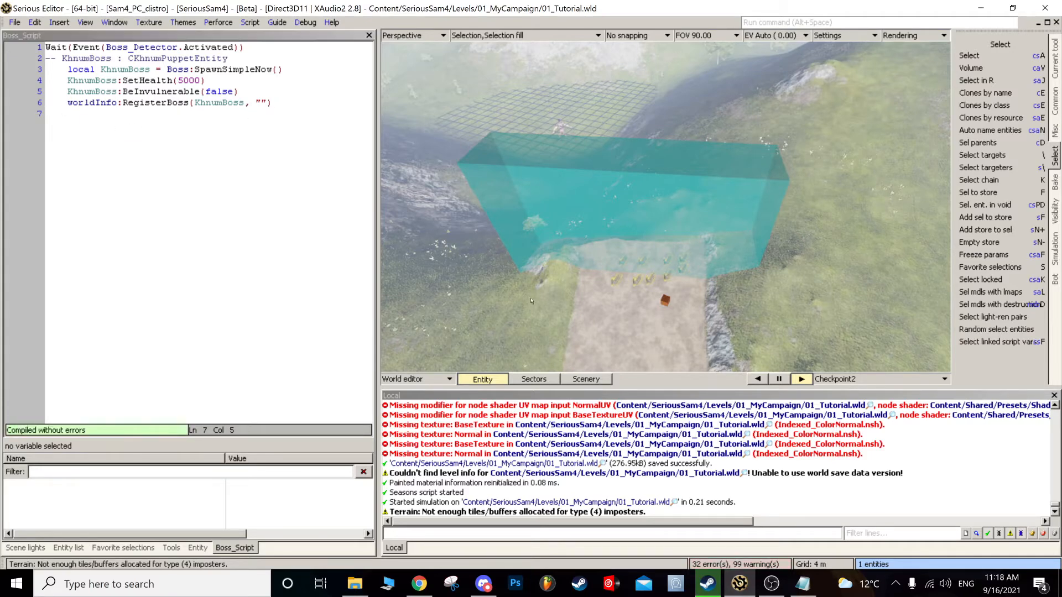
left_click(272, 103)
key("BackSpace")
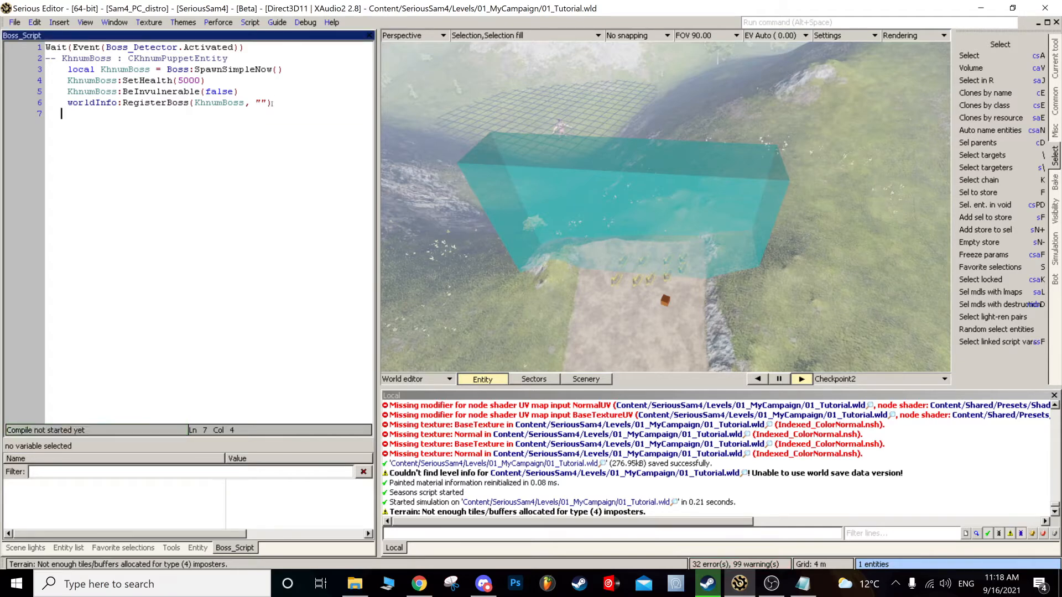
key("BackSpace")
- Copy the worldInfo:SetMusic line from the music script notes in Notepad into Boss_Script's line 7 and change FightMusic01 to BossFightMusic
left_click(714, 505)
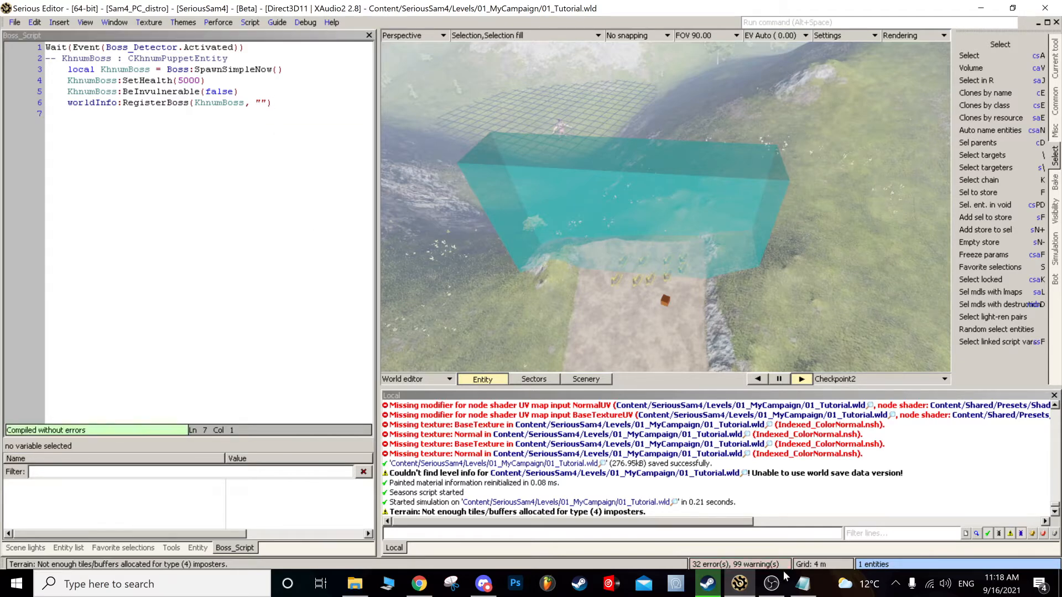
left_click(803, 583)
left_click_drag(552, 68, 302, 71)
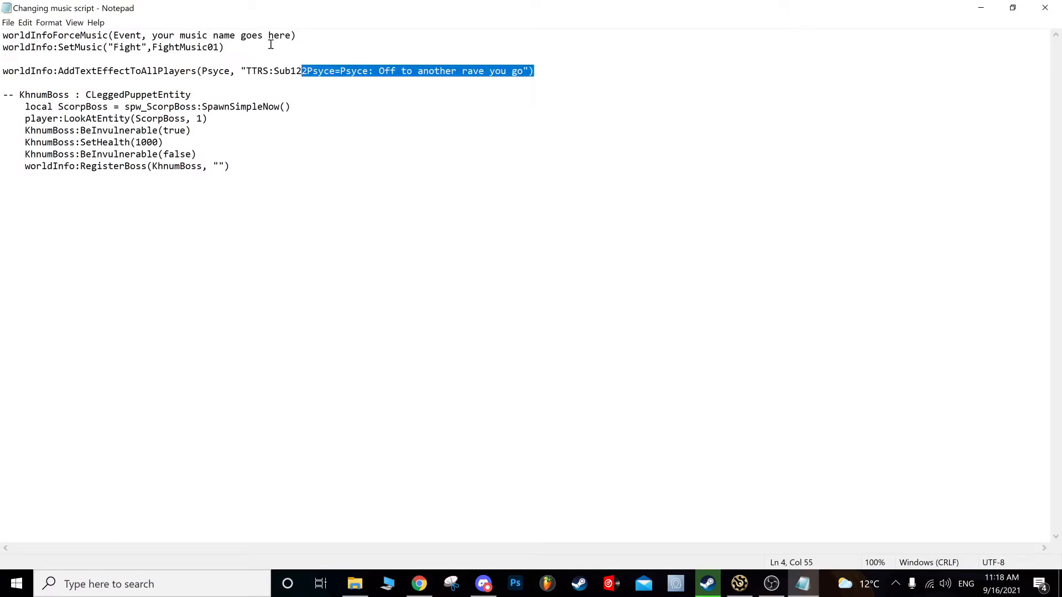
left_click_drag(241, 36, 72, 50)
left_click_drag(226, 47, 8, 48)
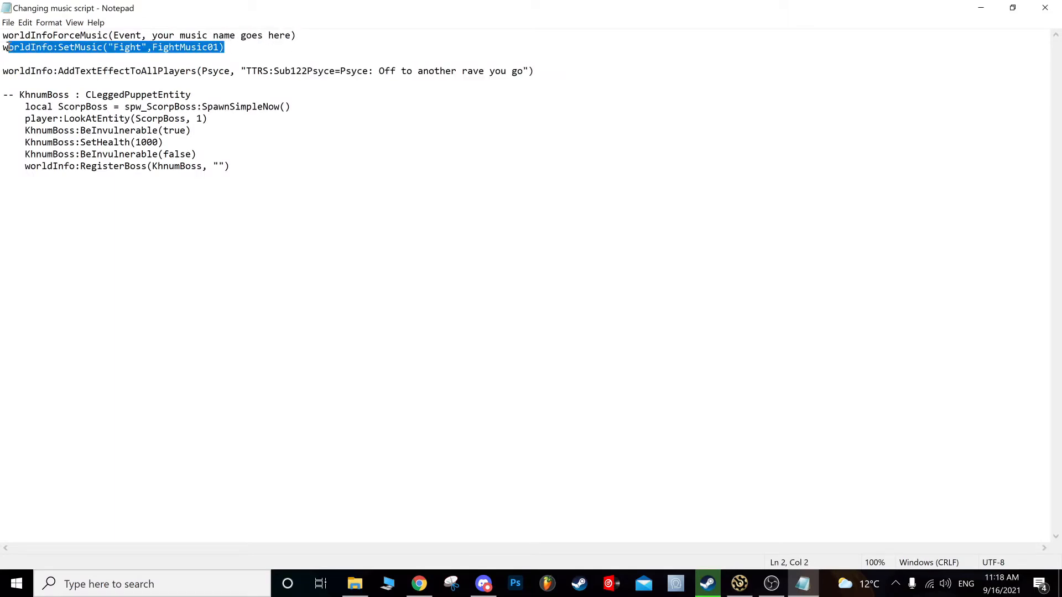
left_click(981, 8)
left_click(179, 114)
type("worldInfo:SetMusic(\"Fight\",FightMusic01)")
double_click(230, 114)
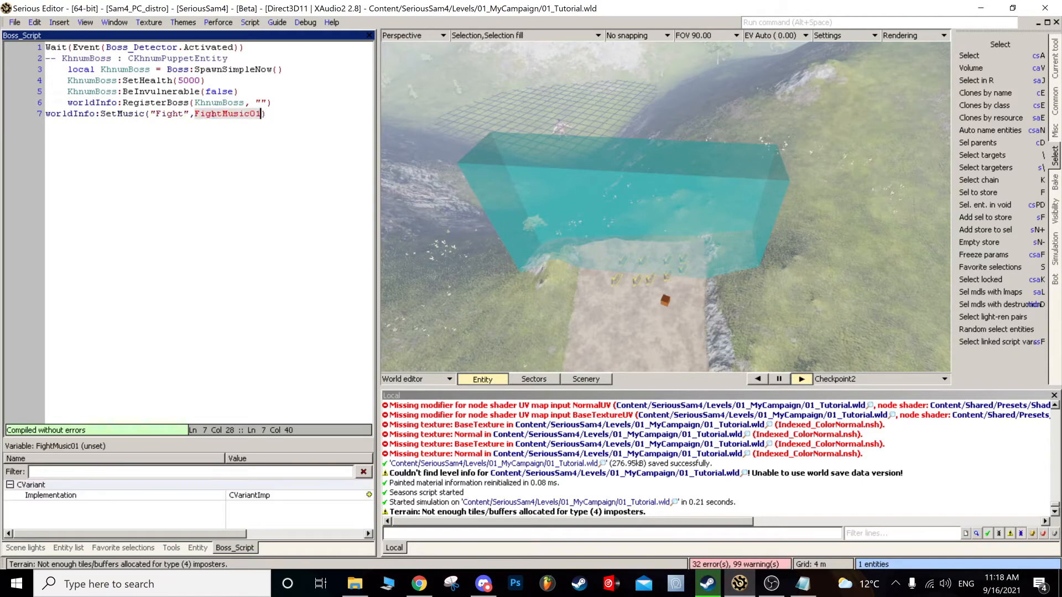
type("BossFightMusic")
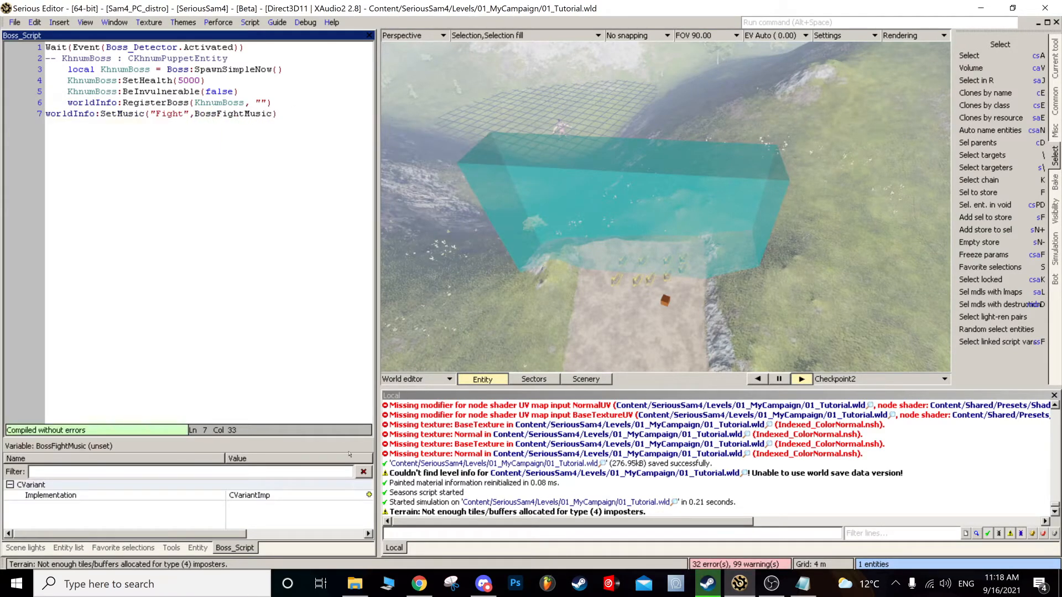
- Make the BossFightMusic variable a Resource using War_03_Panopticon.ogg and save the level
left_click(369, 495)
left_click(412, 340)
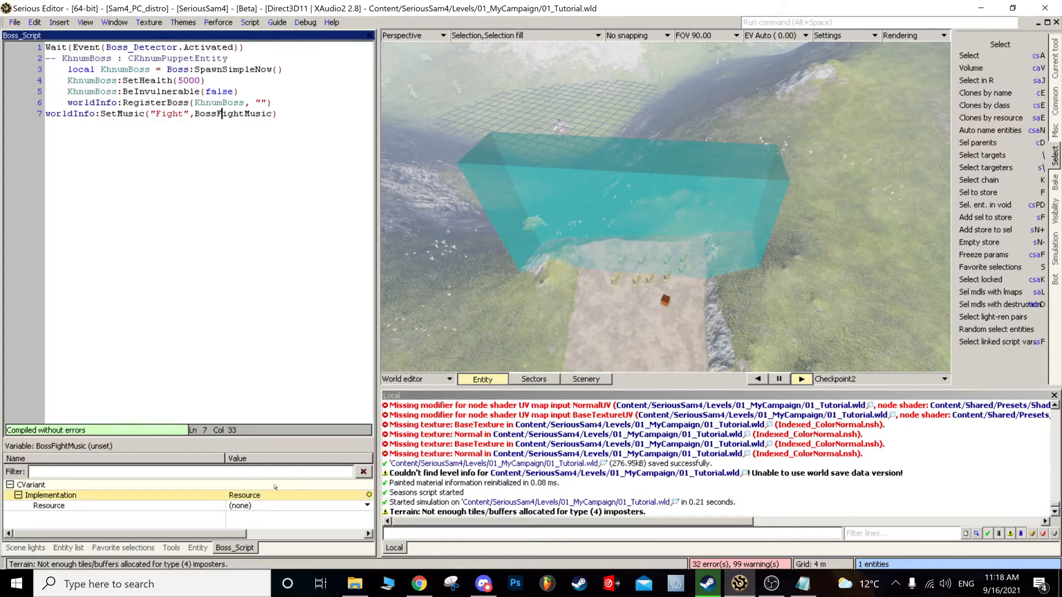
left_click(368, 506)
left_click(260, 349)
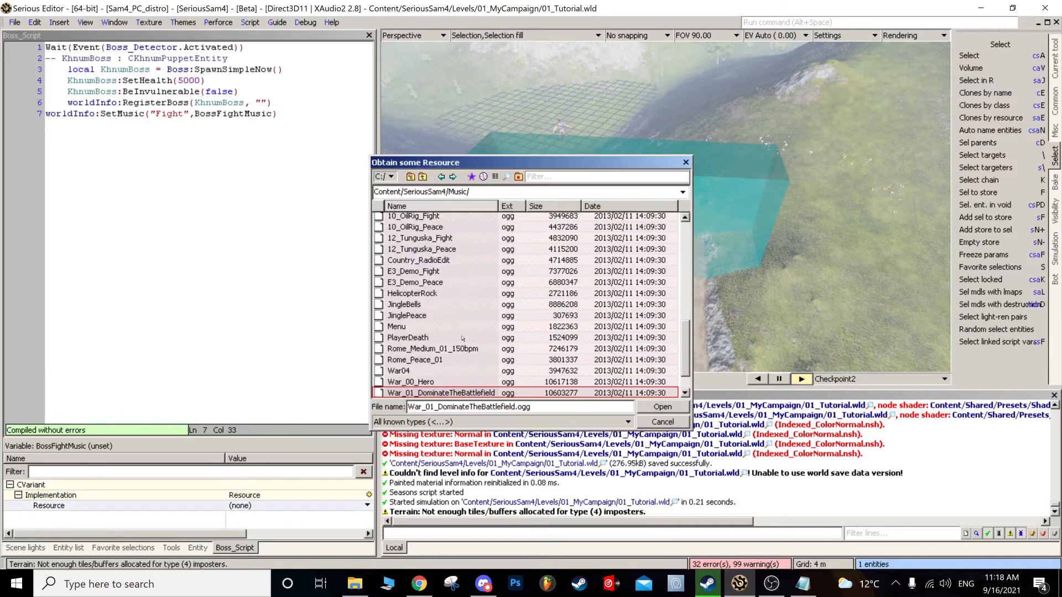
scroll(464, 339, "up", 5)
scroll(455, 334, "down", 6)
left_click(444, 390)
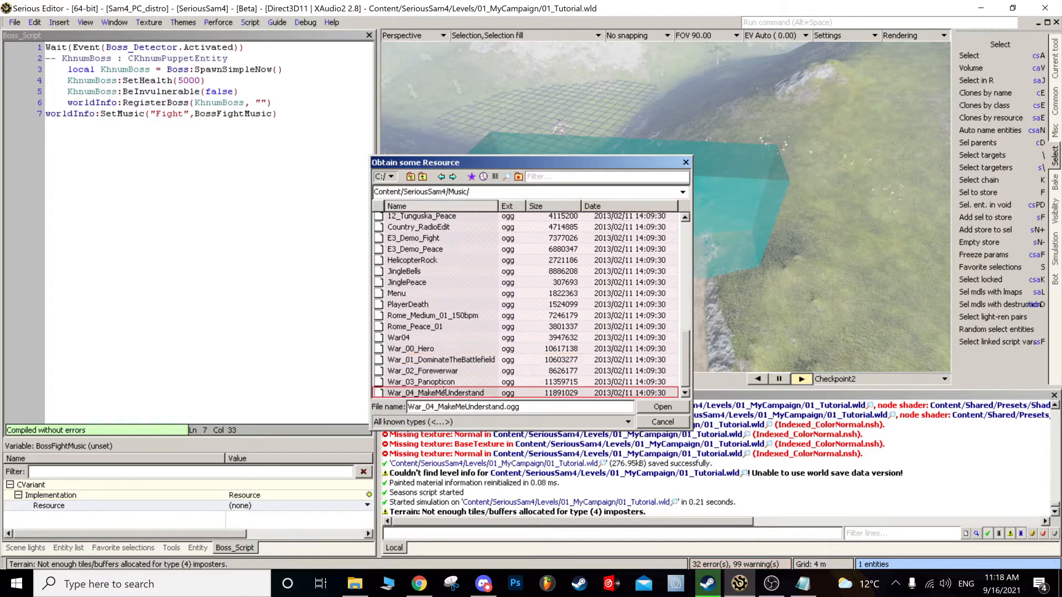
left_click(442, 382)
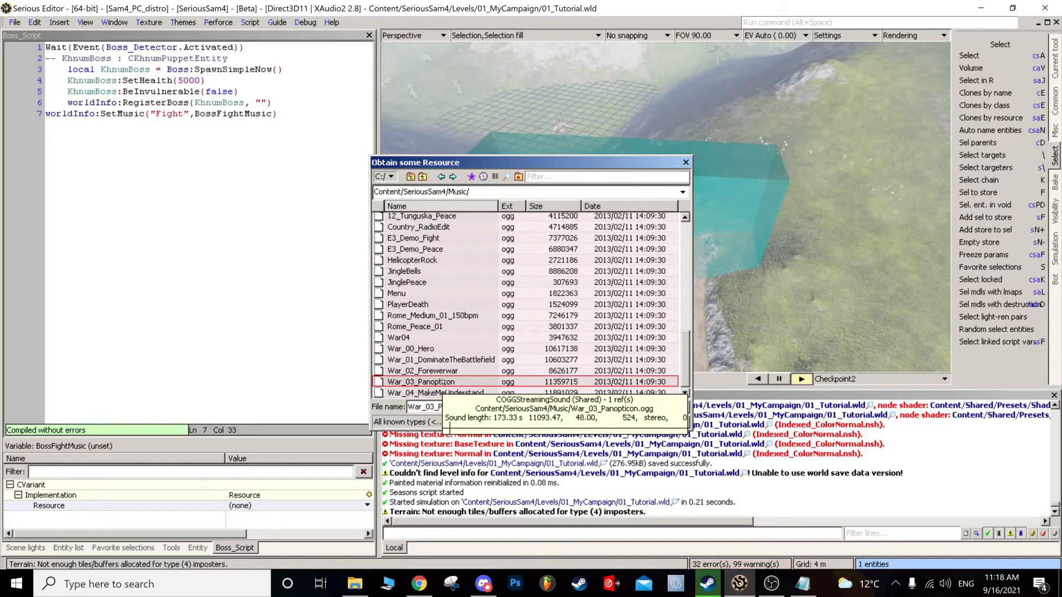
double_click(443, 382)
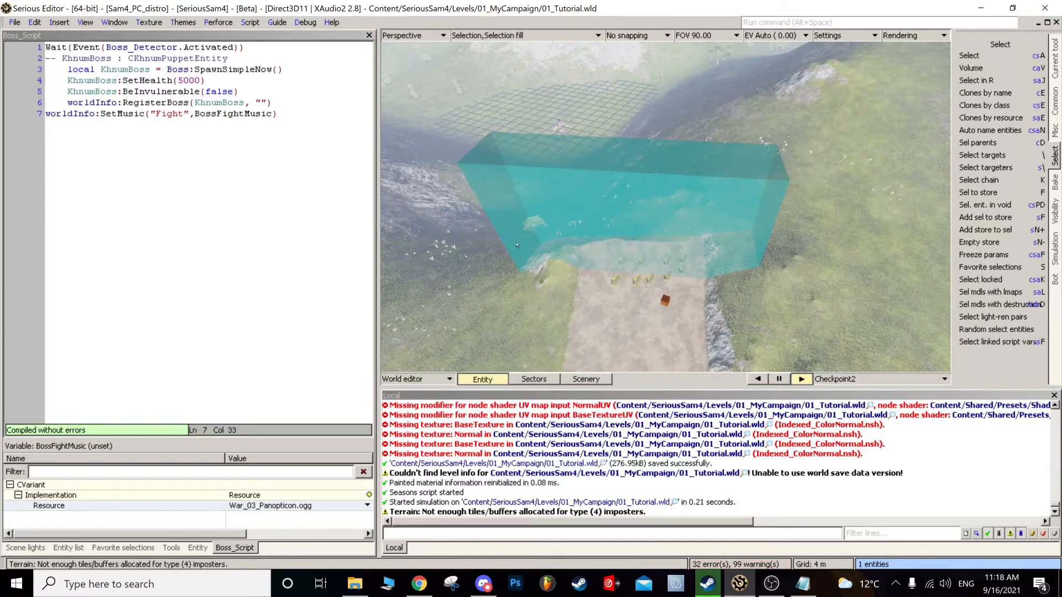
key("ctrl+s")
- Add Wait(Event(Boss.OneKilled)) below the SetMusic line, referencing the Boss spawner in the level
middle_click_drag(528, 253, 597, 199)
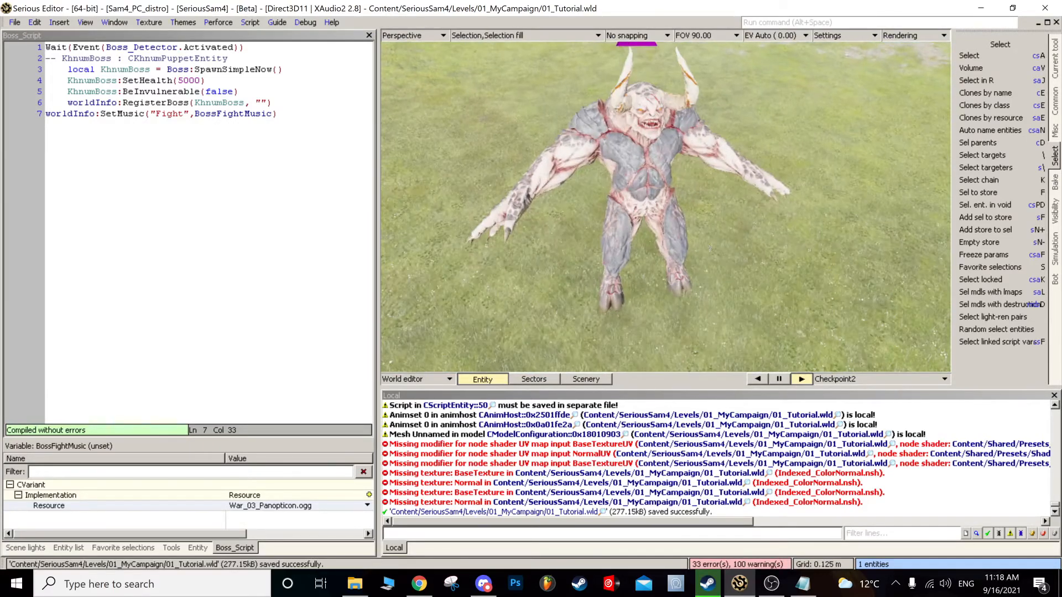
left_click(314, 115)
key("Return")
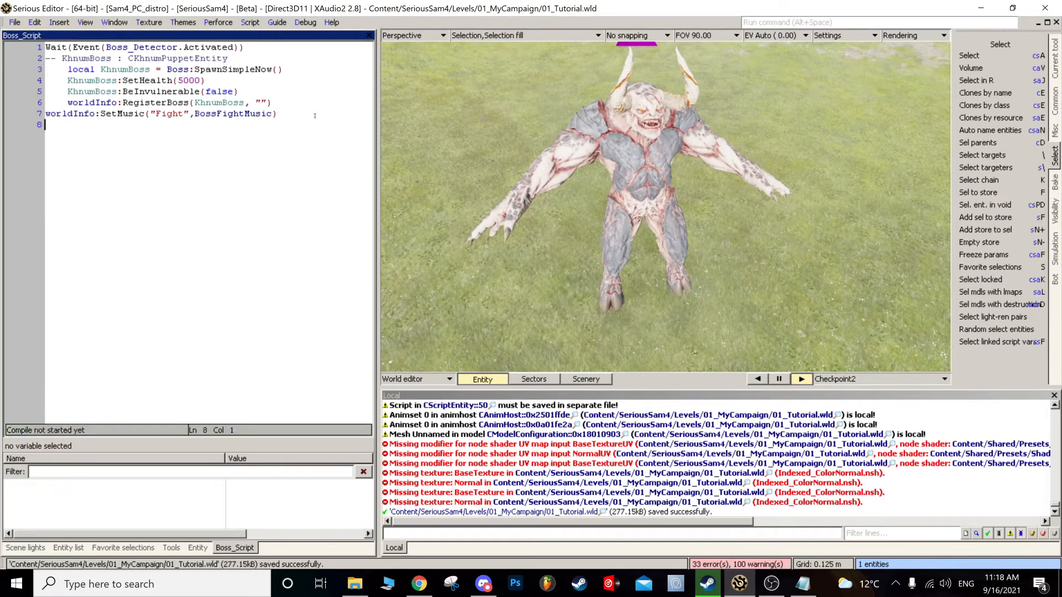
type("Wait(Event(")
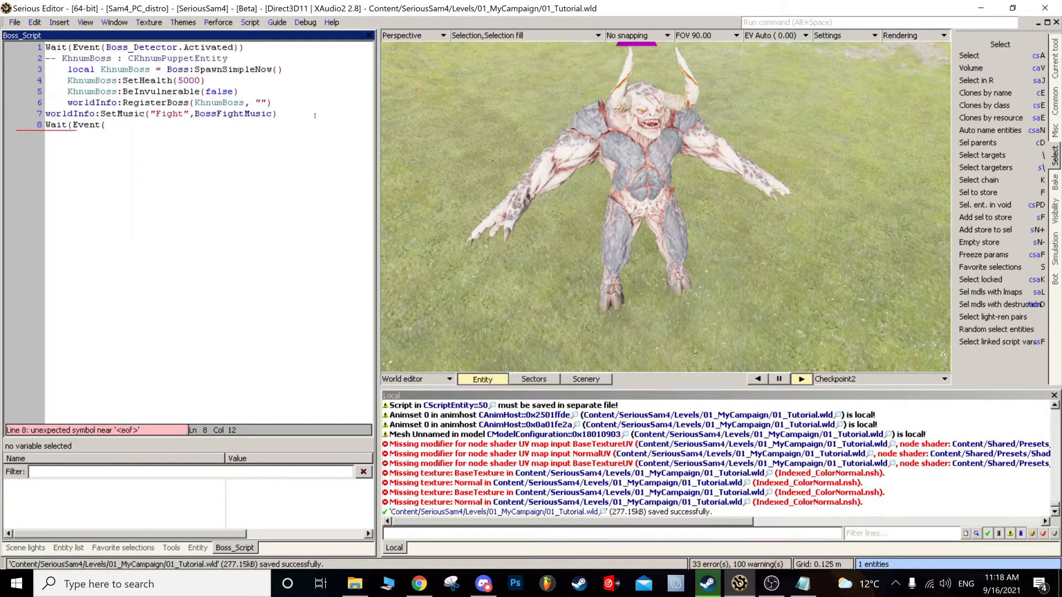
left_click(169, 132)
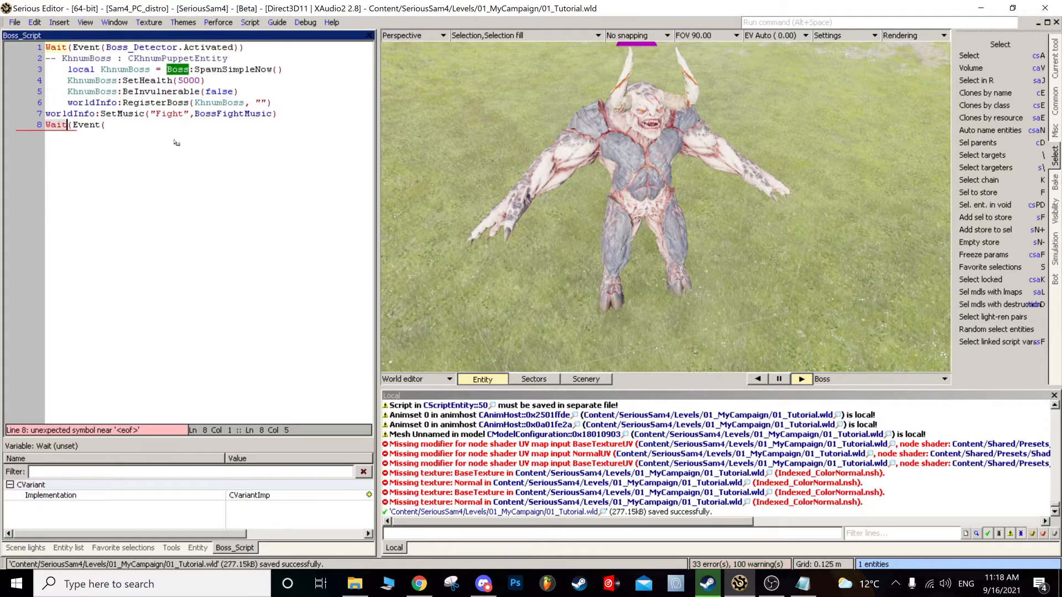
type("Boss.O")
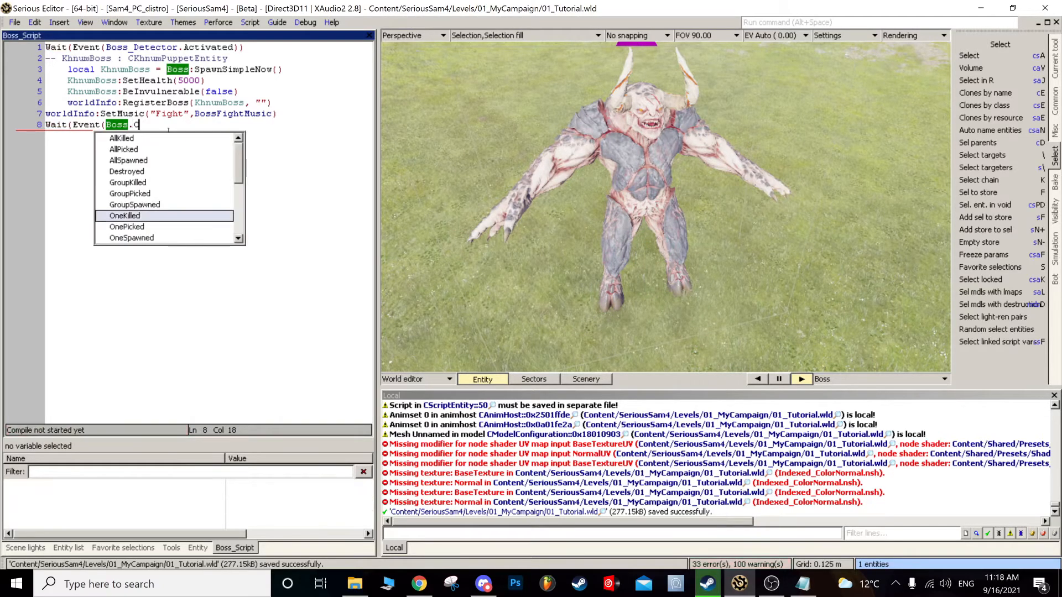
type("neKilled))")
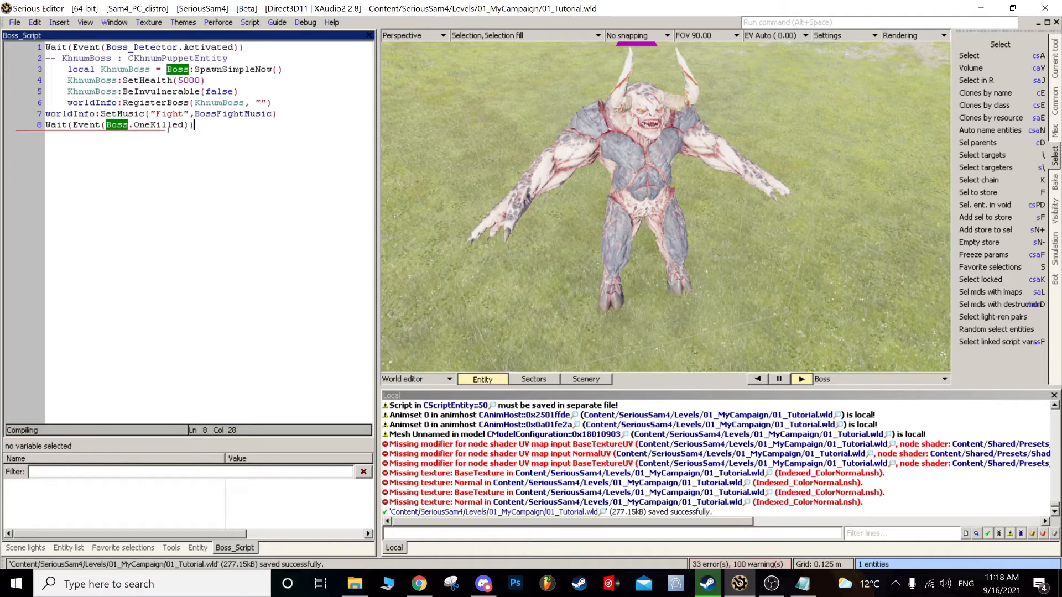
key("Return")
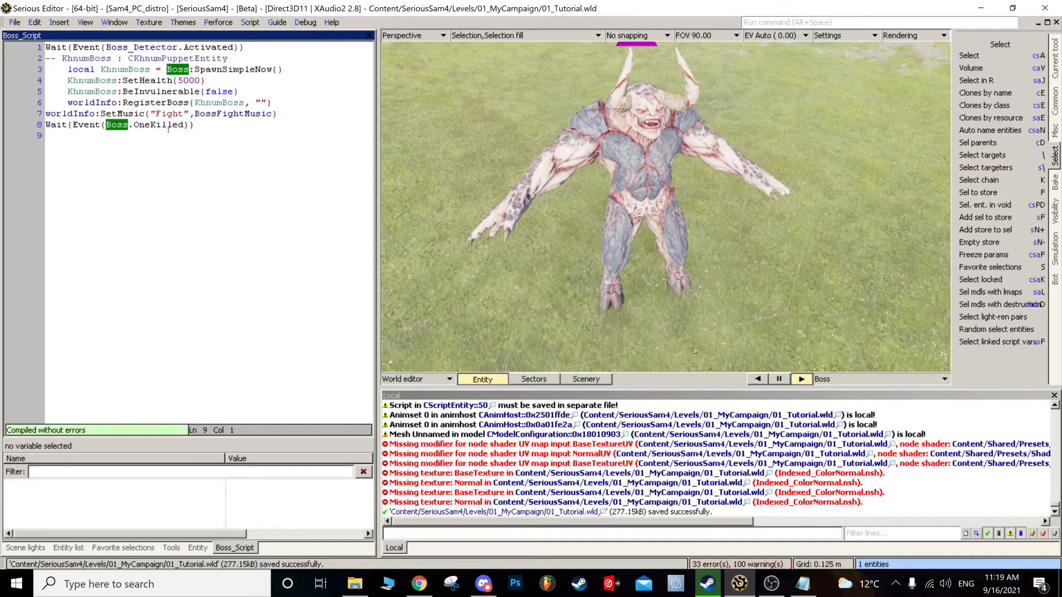
- Add worldInfo:TheEndSequence("EndGameMovie") on line 9 of Boss_Script, below the Wait(Event(Boss.OneKilled)) line
scroll(666, 207, "down", 6)
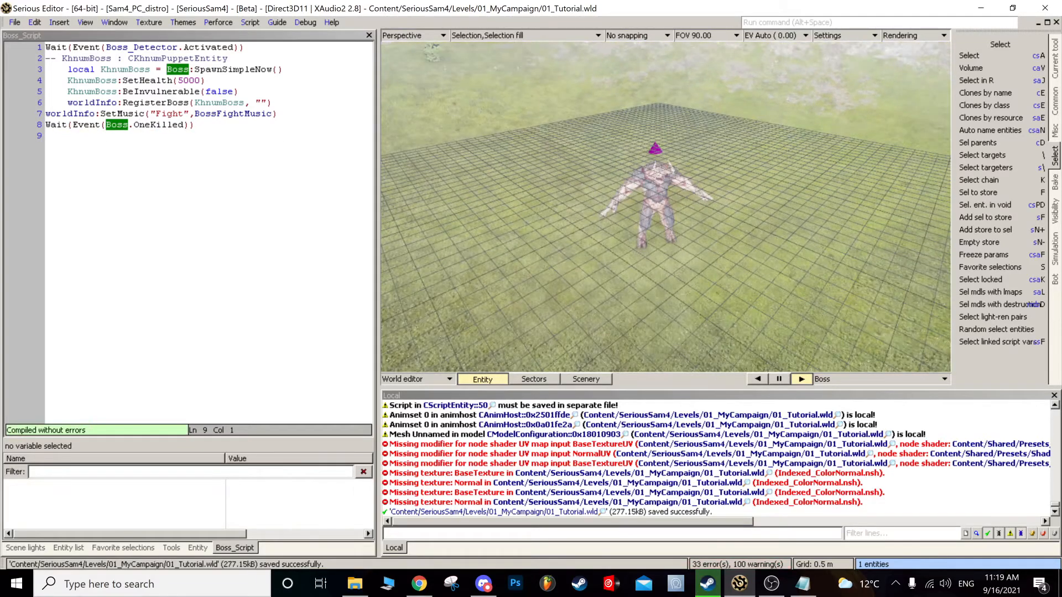
scroll(666, 207, "up", 2)
type("worldI")
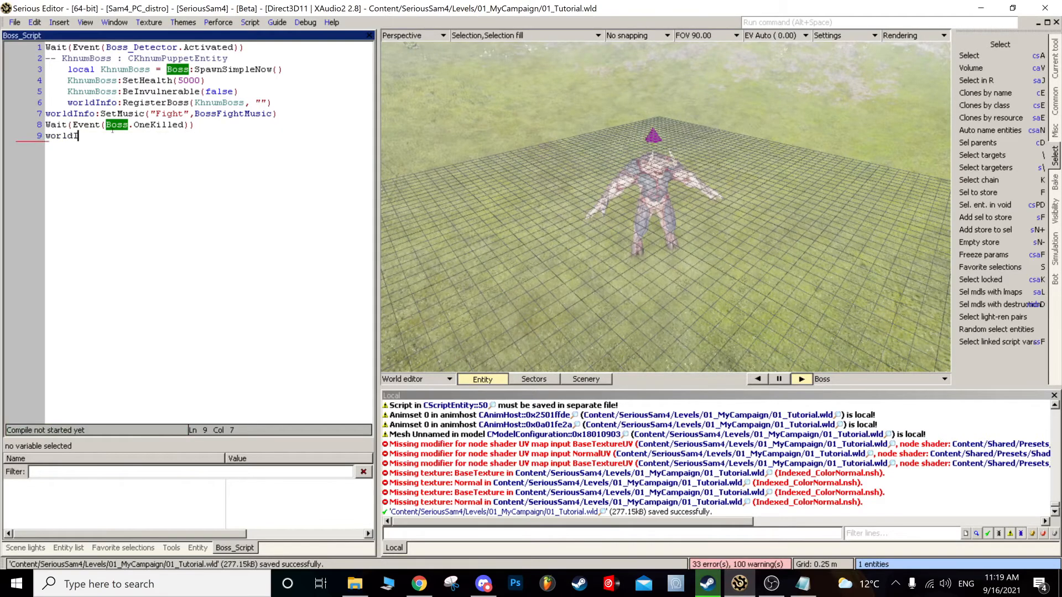
type("nfo:")
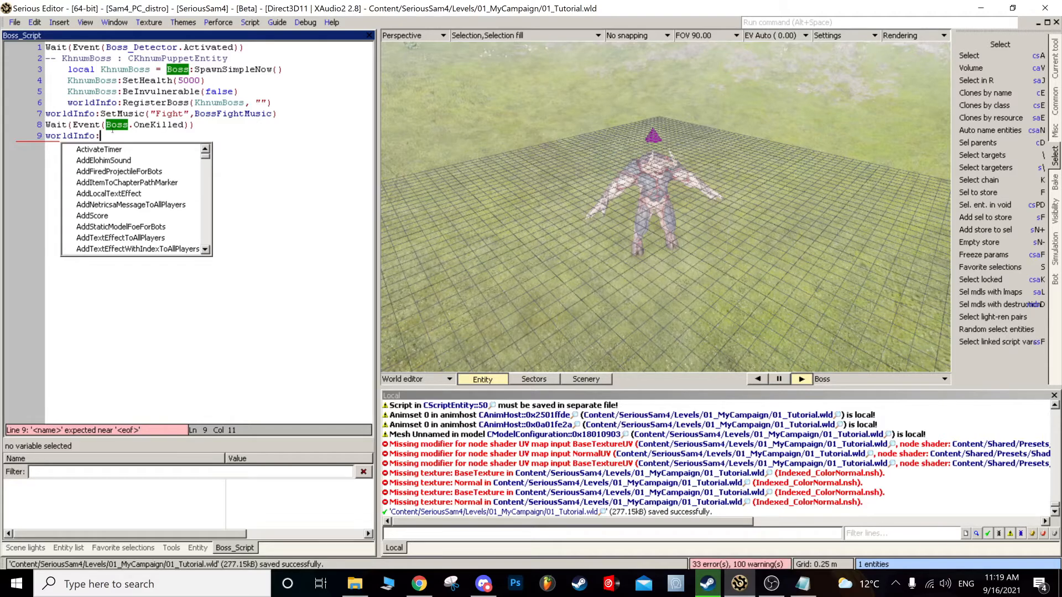
key("Down")
key("Down")
key("Down")
key("Down")
key("Down")
key("Down")
key("Down")
key("Down")
key("Down")
key("Down")
key("Down")
key("Down")
key("Down")
key("Down")
key("Down")
key("Down")
key("Down")
key("Down")
key("Down")
key("Down")
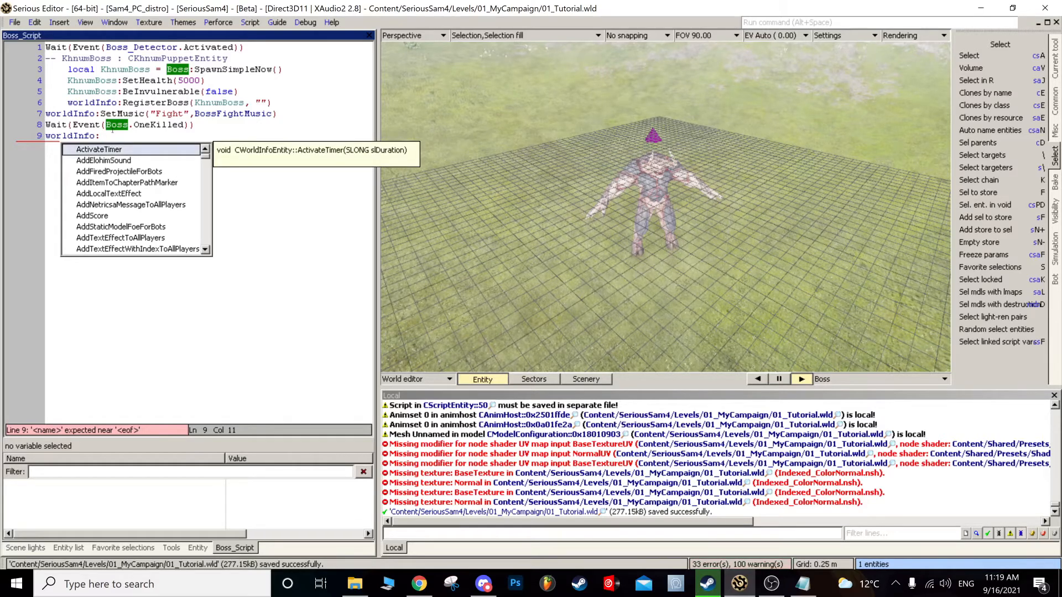
key("Down")
key("Down")
key("Down")
key("Down")
key("Down")
key("Down")
key("Down")
key("Down")
key("Down")
key("Down")
key("Down")
key("Down")
key("Down")
key("Down")
key("Down")
key("Down")
key("Down")
key("Down")
key("Down")
key("Down")
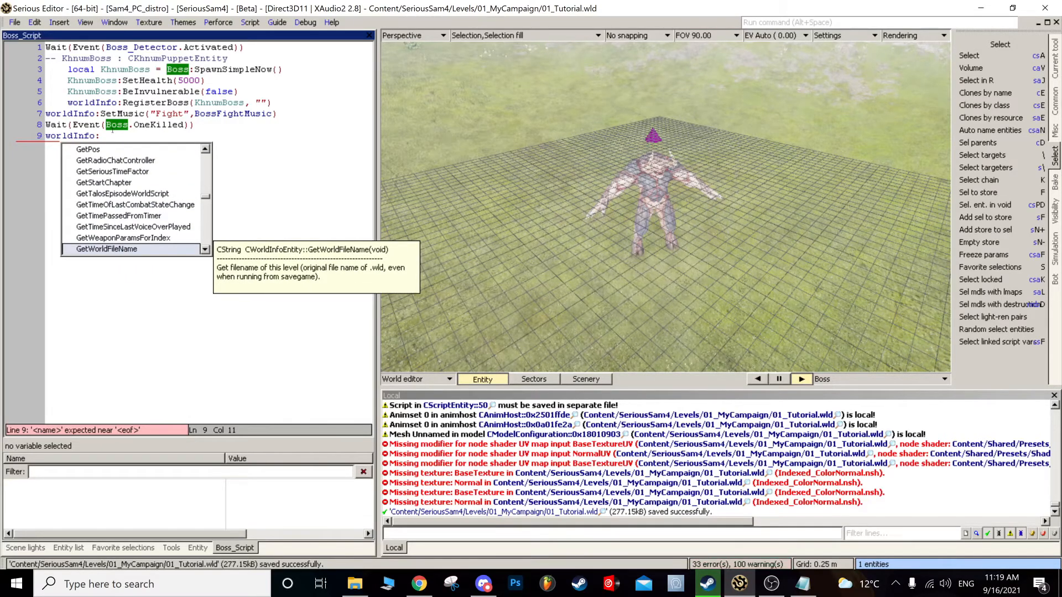
key("Down")
key("Down")
key("Down")
key("Down")
key("Down")
key("Down")
key("Down")
key("Down")
key("Down")
key("Down")
key("Down")
key("Down")
key("Down")
key("Down")
key("Down")
key("Down")
key("Down")
key("Down")
key("Down")
key("Down")
key("Down")
key("Down")
key("Down")
key("Down")
key("Down")
key("Down")
key("Down")
key("Down")
key("Down")
key("Down")
key("Down")
key("Down")
key("Down")
key("Down")
key("Down")
key("Down")
key("Down")
key("Down")
key("Down")
key("Down")
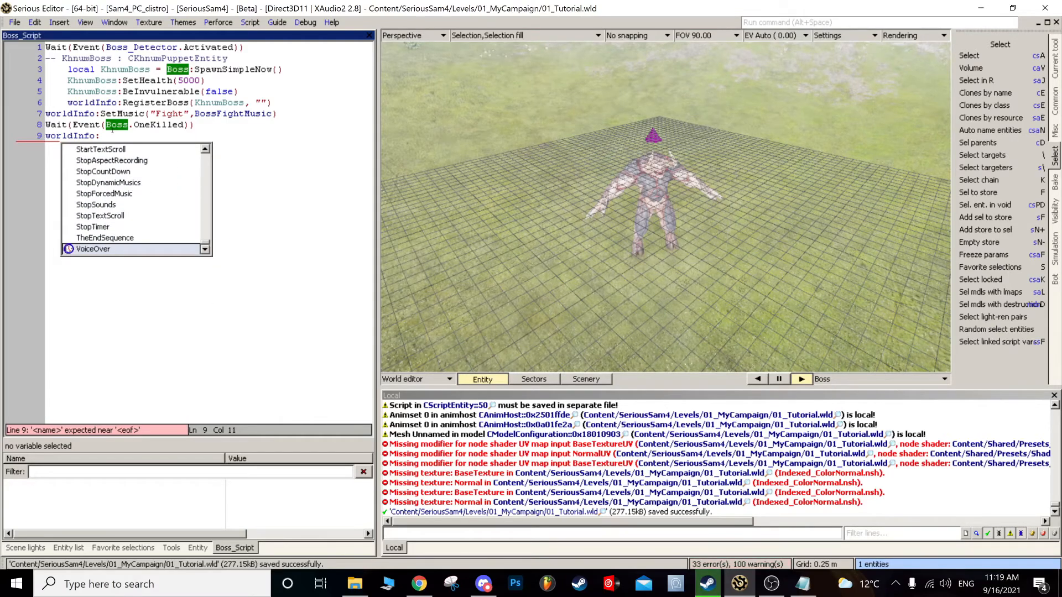
key("Up")
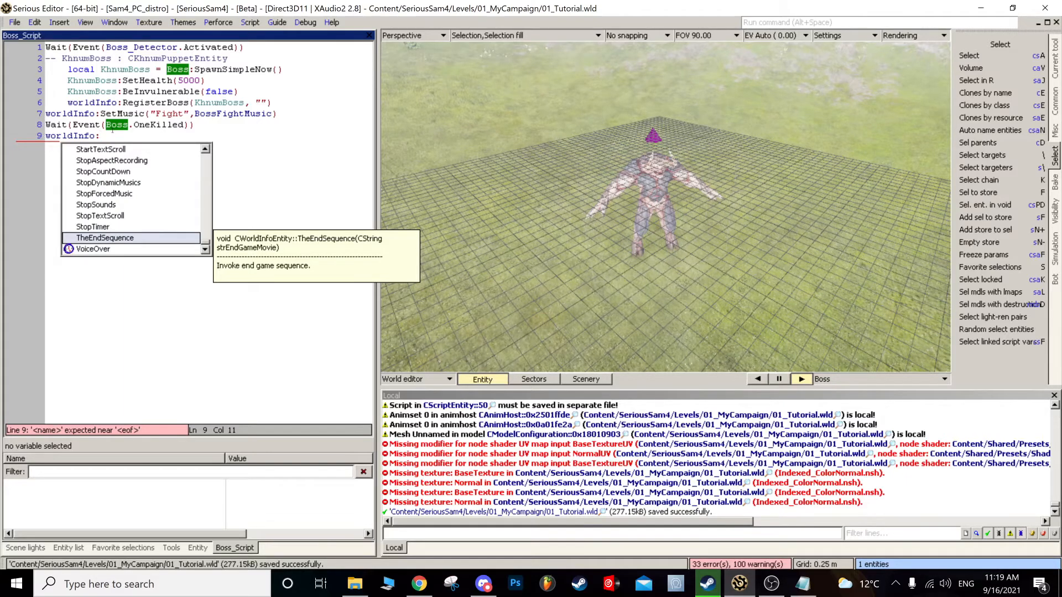
key("Return")
type("(")
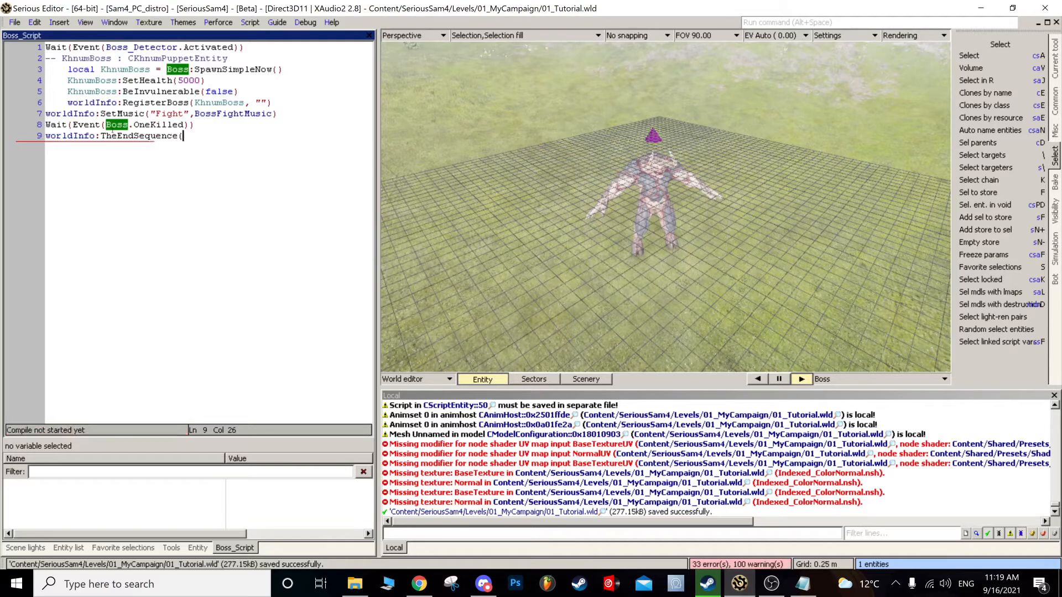
type("\"EndGameMovie\")")
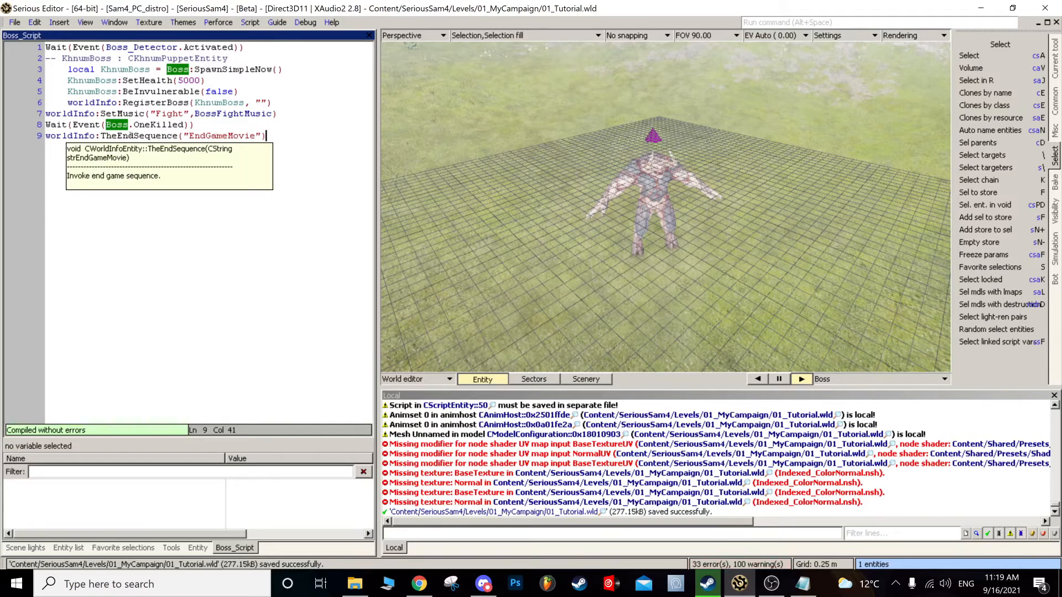
- Set the KhnumBoss health to 500 in the SetHealth line of Boss_Script
middle_click_drag(705, 239, 666, 207)
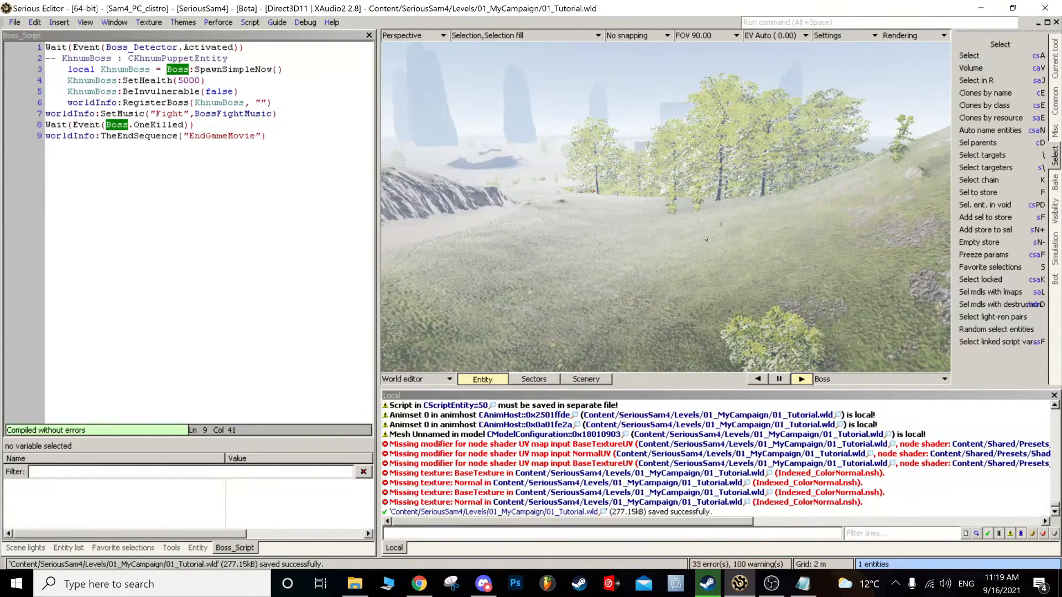
middle_click_drag(705, 238, 609, 207)
left_click_drag(178, 82, 192, 81)
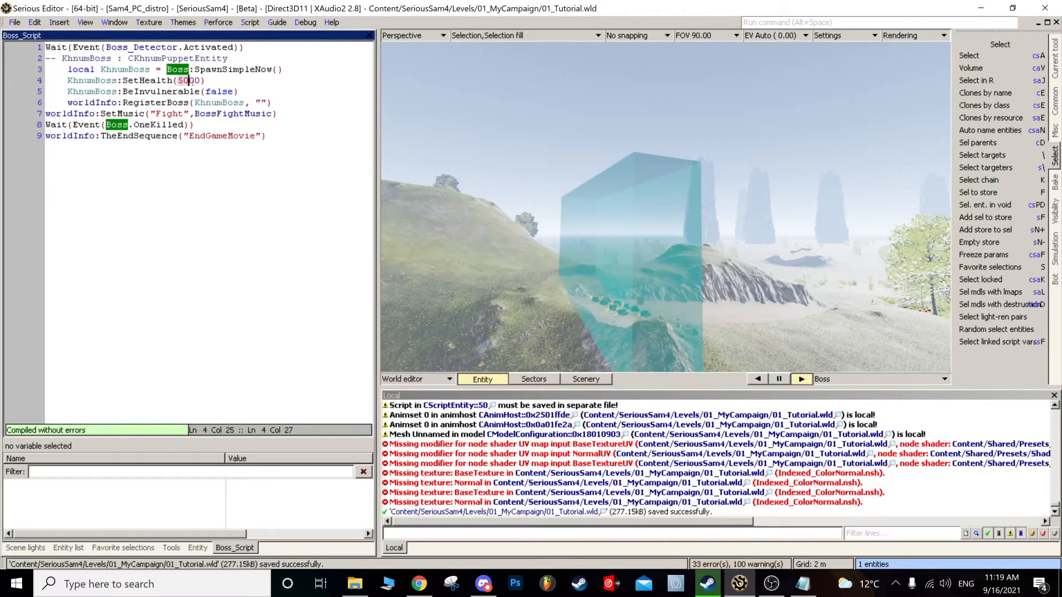
type("5")
- Playtest the level from near the boss area, kill the Khnum boss to trigger the ending, and close the ended simulation
middle_click_drag(665, 207, 586, 185)
key("t")
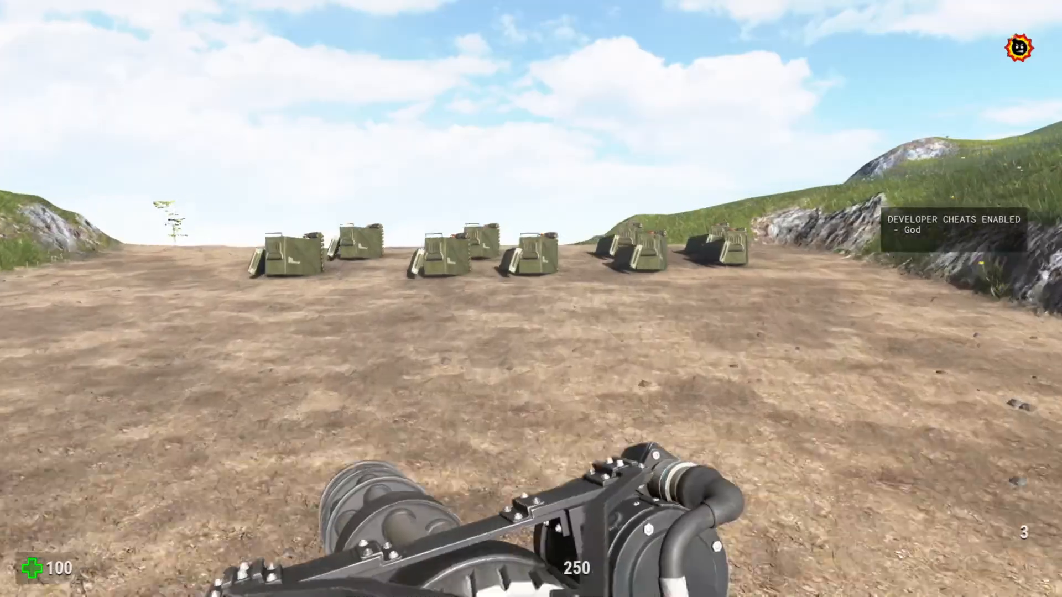
key("w")
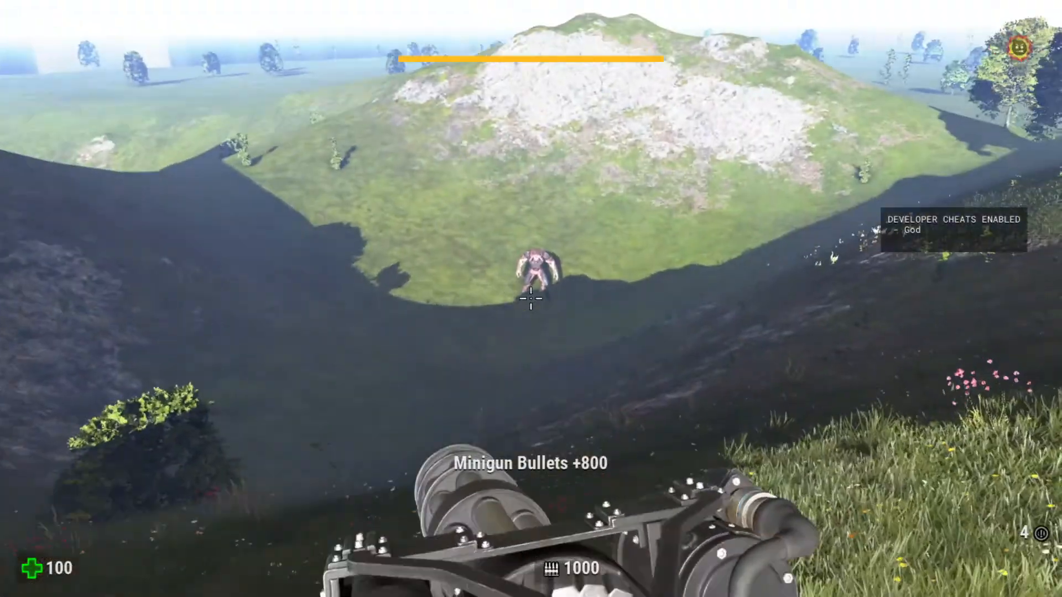
left_click_drag(531, 298, 531, 298)
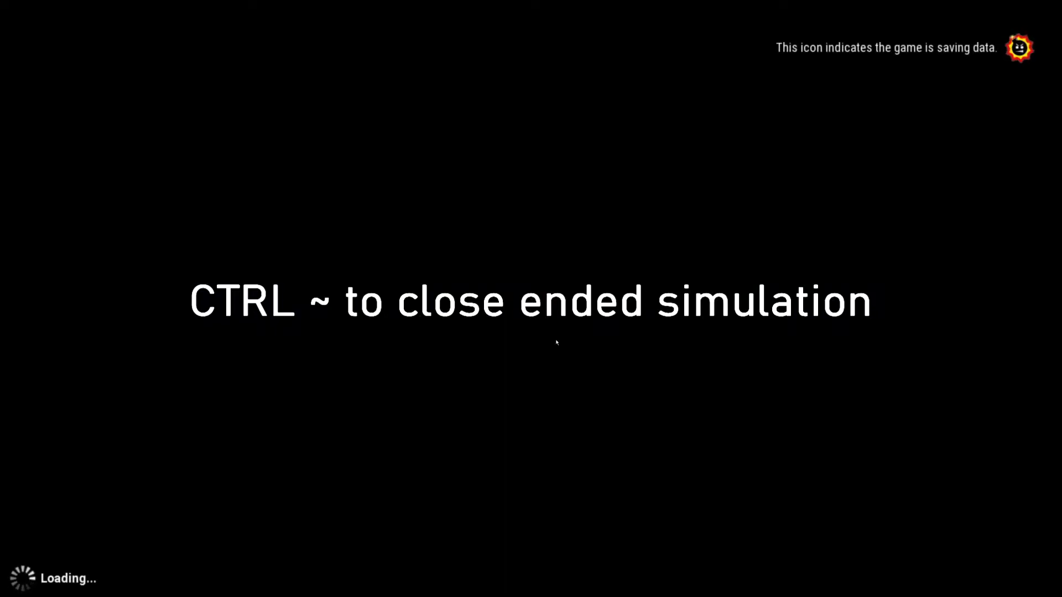
key("ctrl+grave")
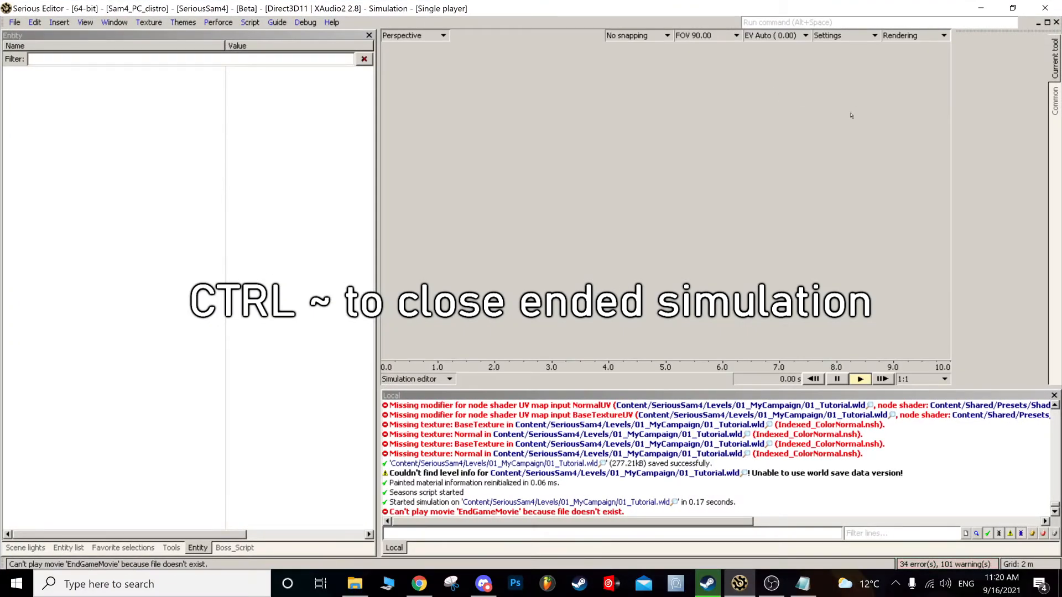
left_click(1056, 22)
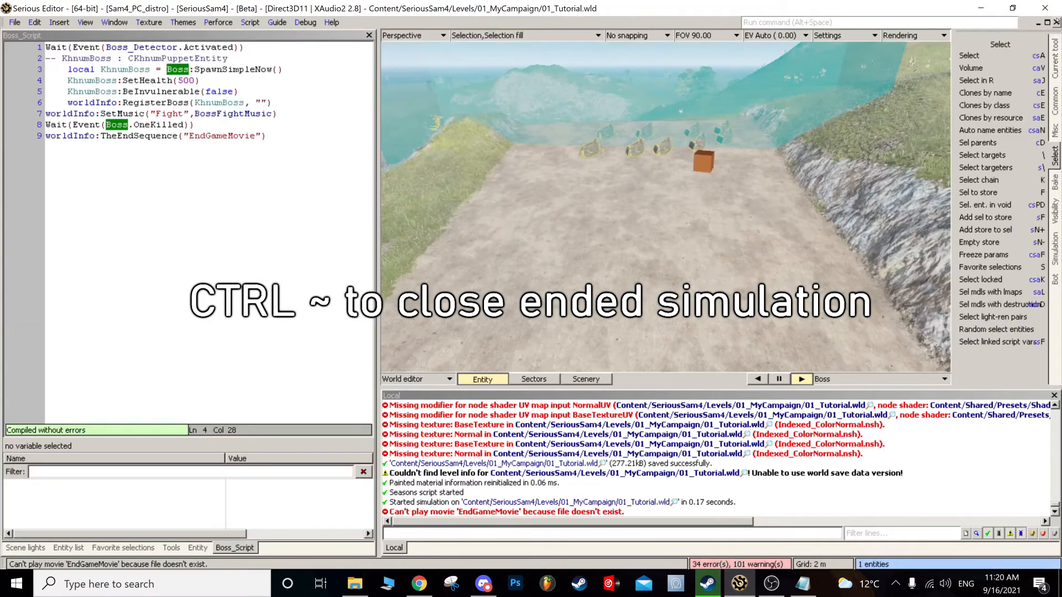
mouse_move(666, 207)
middle_mouse_down()
mouse_move(666, 249)
mouse_move(665, 206)
middle_mouse_up()
scroll(666, 206, "down", 3)
scroll(665, 206, "up", 3)
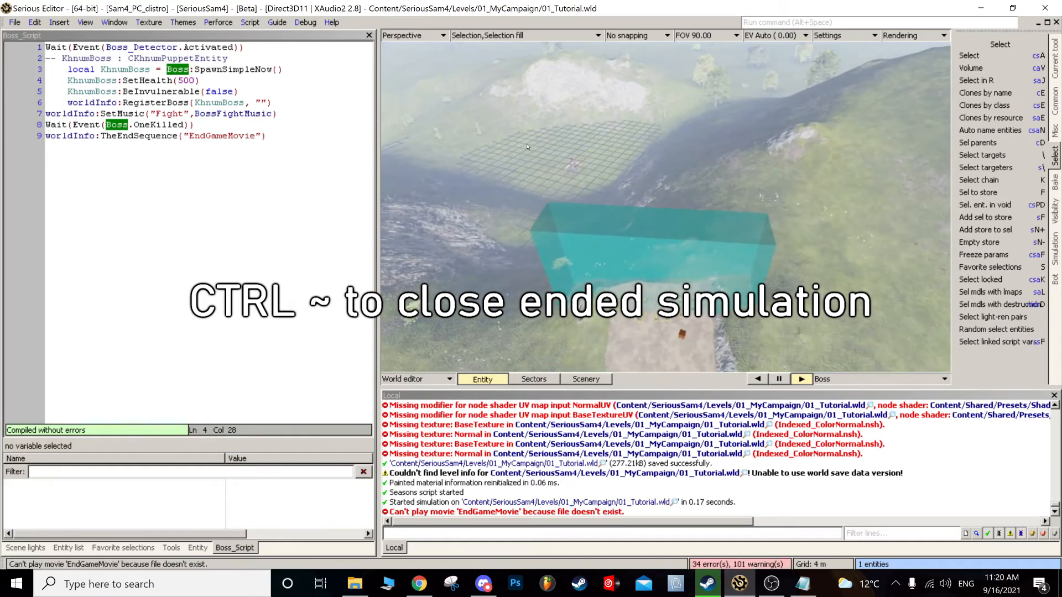
middle_click_drag(527, 147, 564, 133)
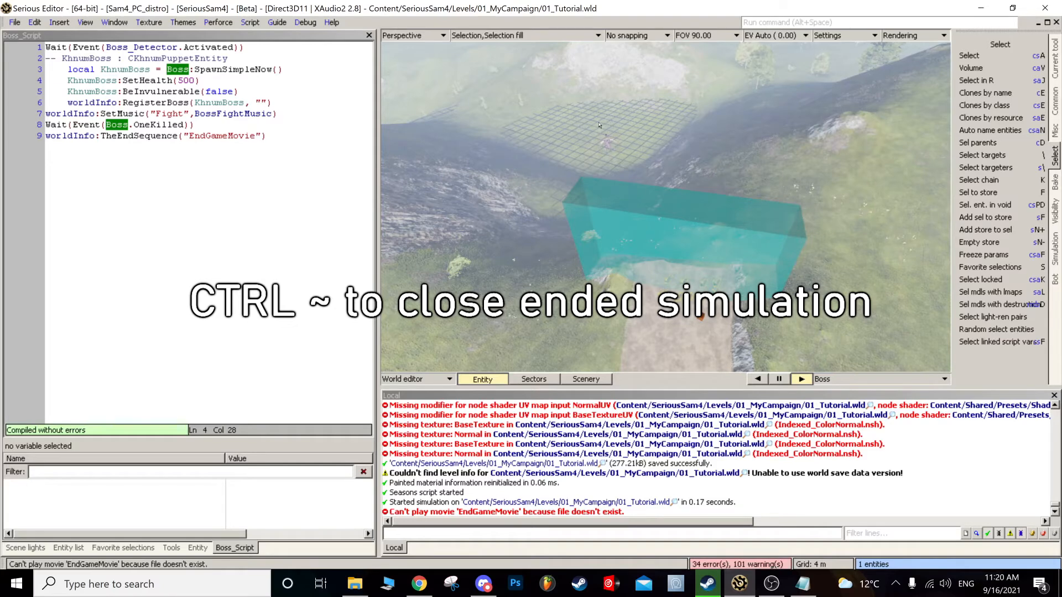
left_click(278, 133)
- Run the level simulation again, inspect the surrounding terrain from the simulation editor's free view, and close the simulation
middle_click_drag(489, 179, 476, 199)
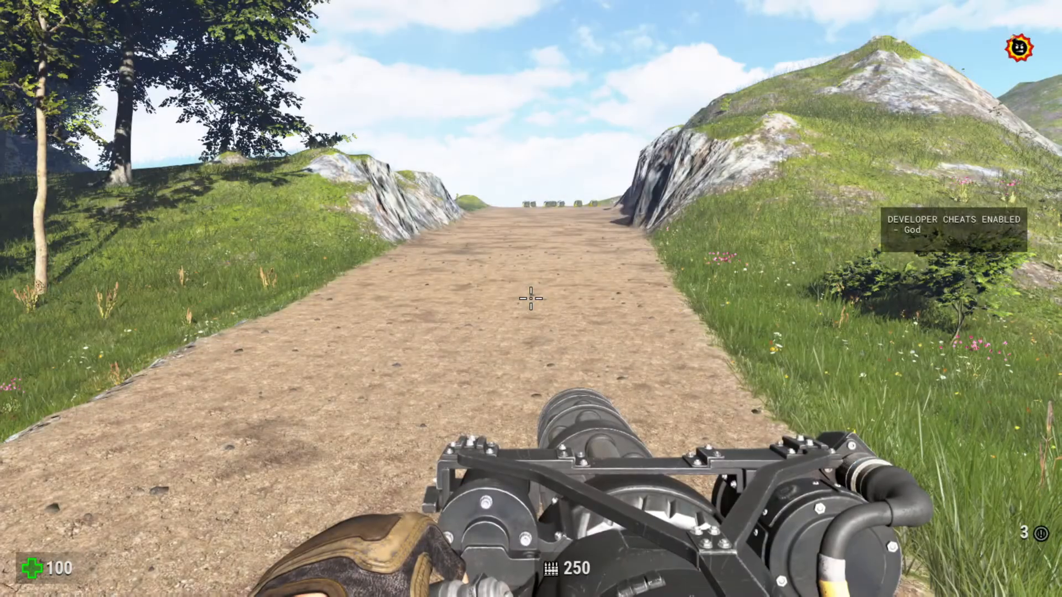
key("Escape")
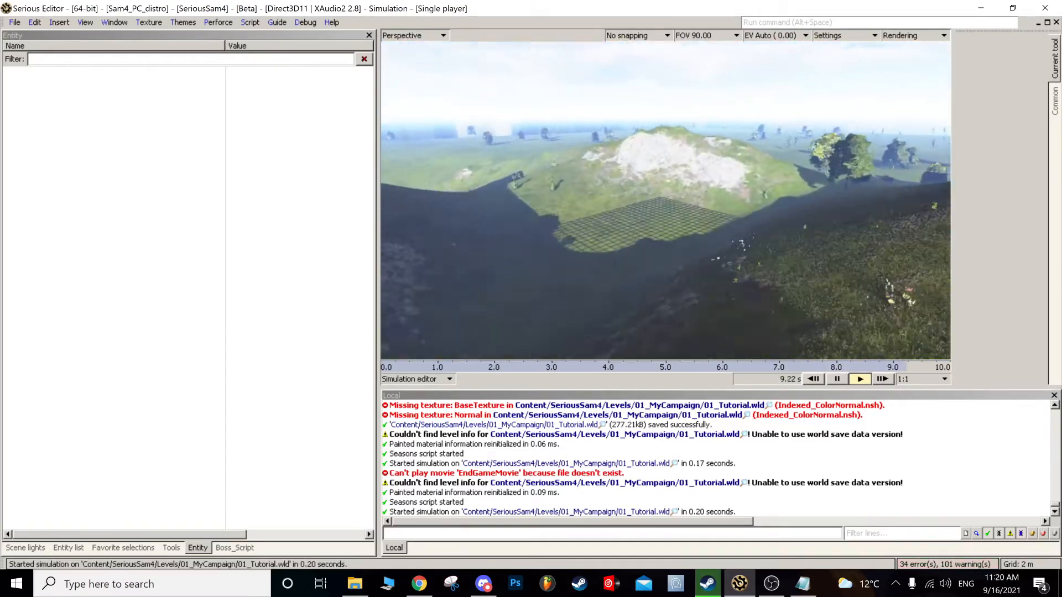
scroll(665, 200, "up", 6)
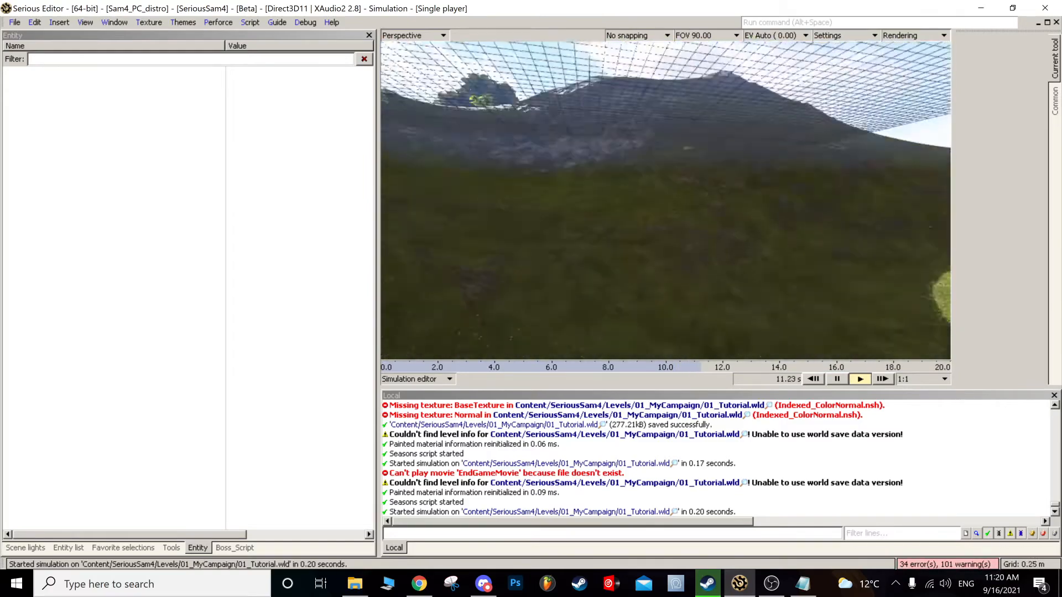
scroll(665, 201, "down", 5)
right_click_drag(666, 200, 714, 149)
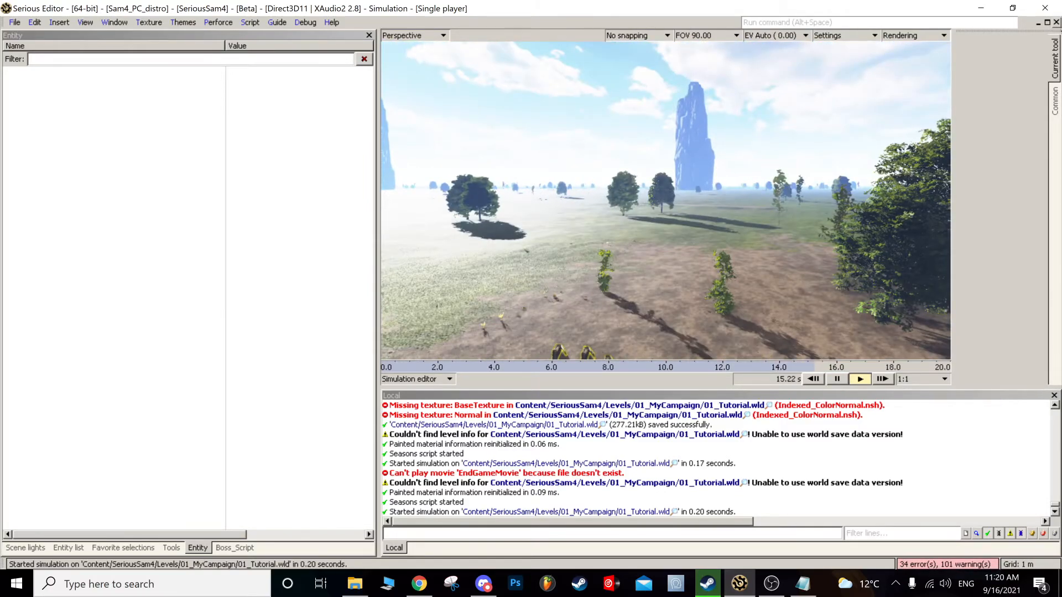
key("Escape")
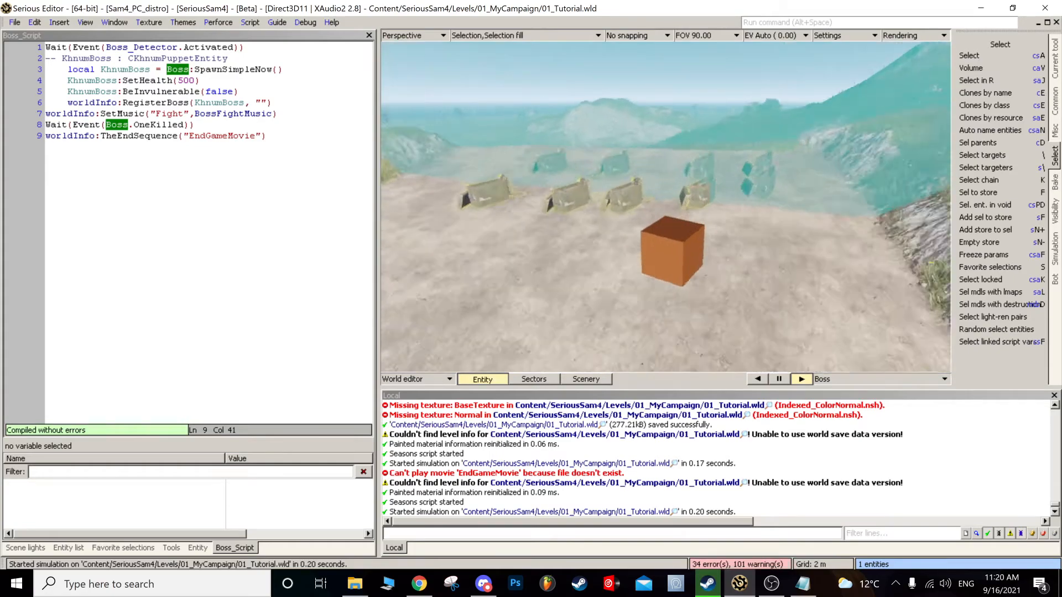
- Open Area1_Event_Script and review its Area1_End_Model Disappear and Appear lines
middle_click_drag(666, 206, 670, 183)
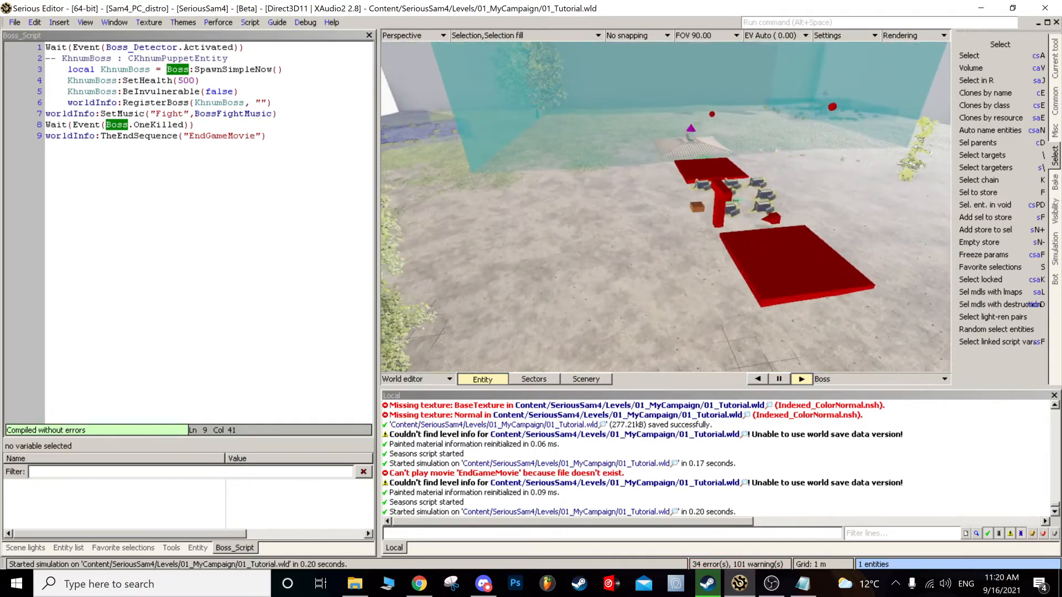
left_click(694, 209)
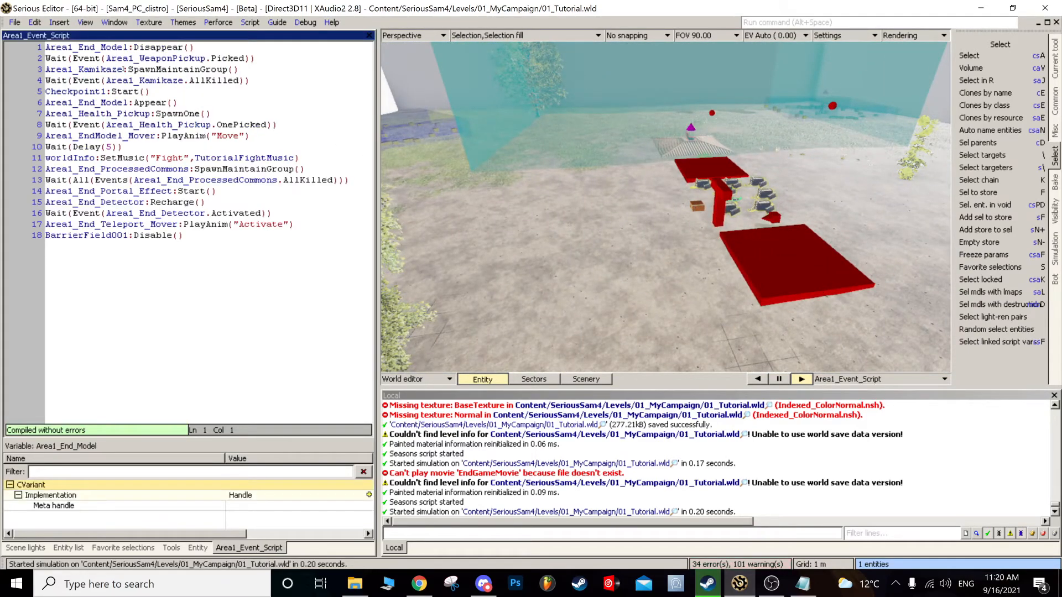
left_click(146, 47)
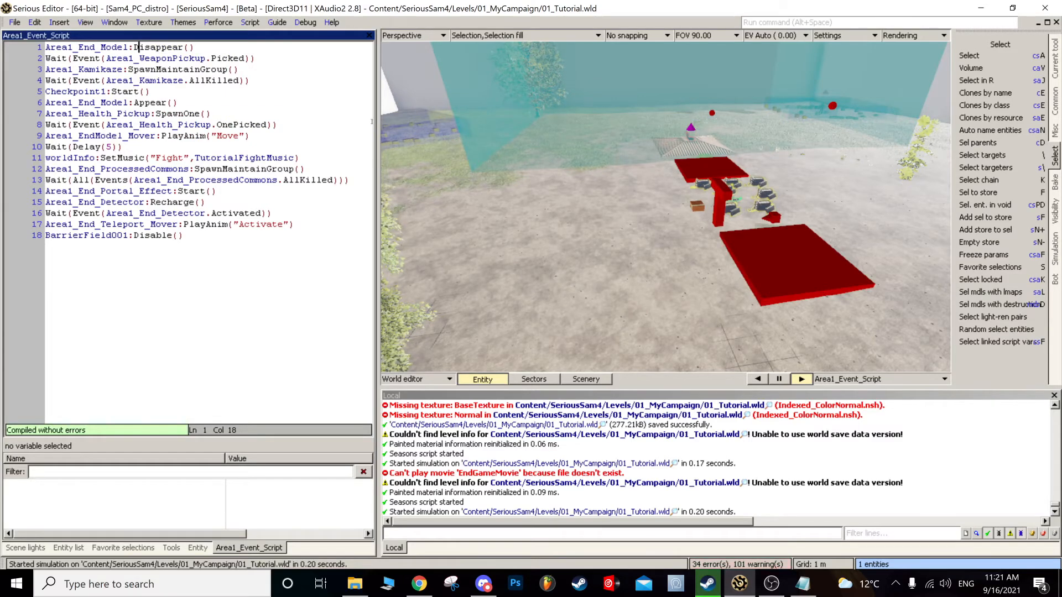
middle_click_drag(666, 221, 623, 232)
mouse_move(159, 47)
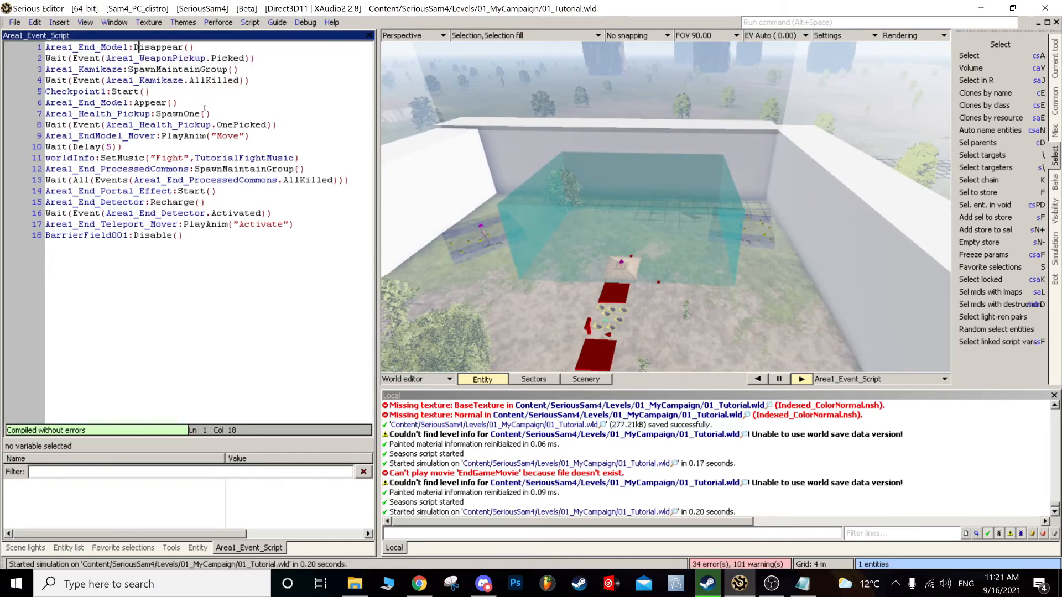
mouse_move(149, 103)
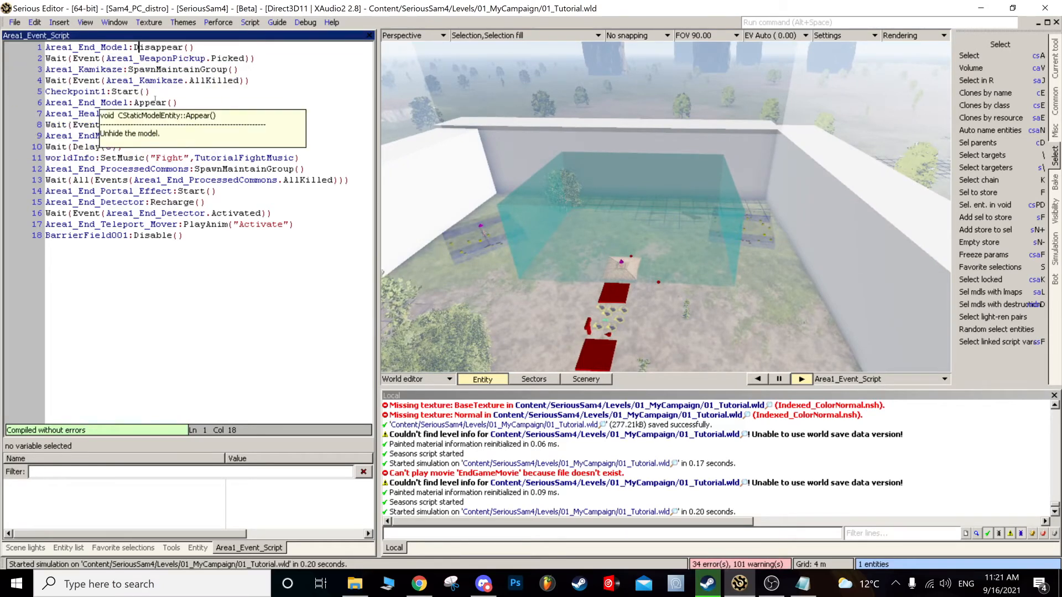
- Locate the Area1_WeaponPickup entity referenced in line 2 of Area1_Event_Script in the level
mouse_move(86, 59)
left_click(106, 58)
left_click_drag(106, 58, 205, 59)
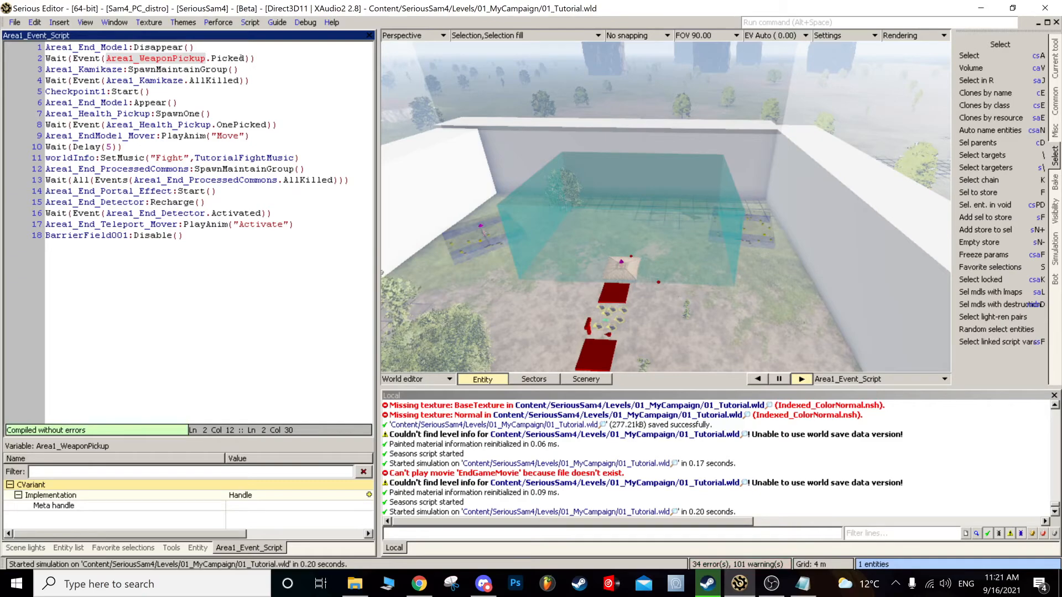
key("z")
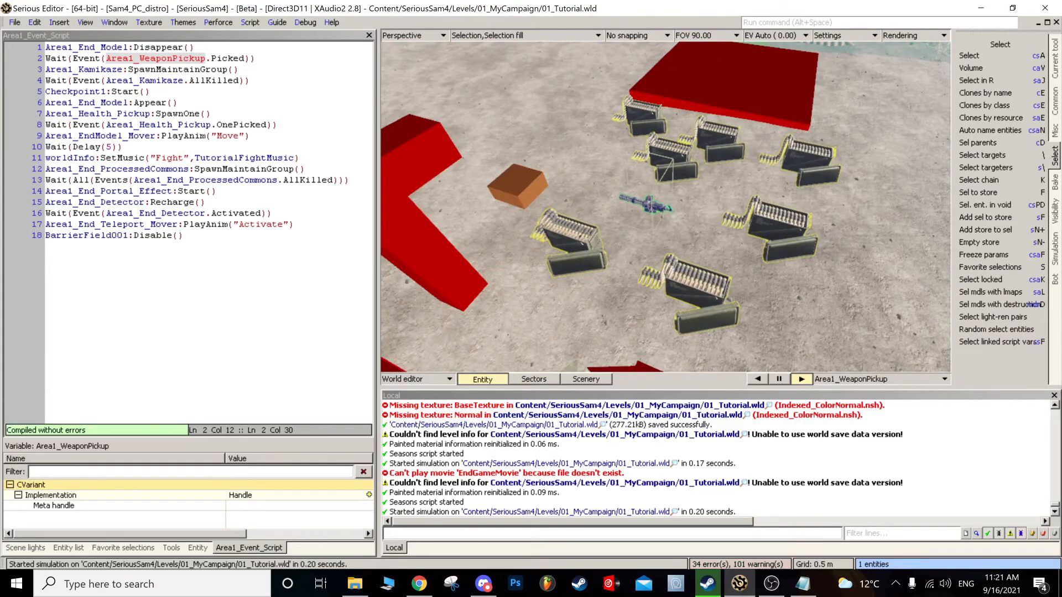
- Filter the Area1_Kamikaze spawner's properties by "bar" and set Collision with barriers to Pass through barrier
left_click(311, 162)
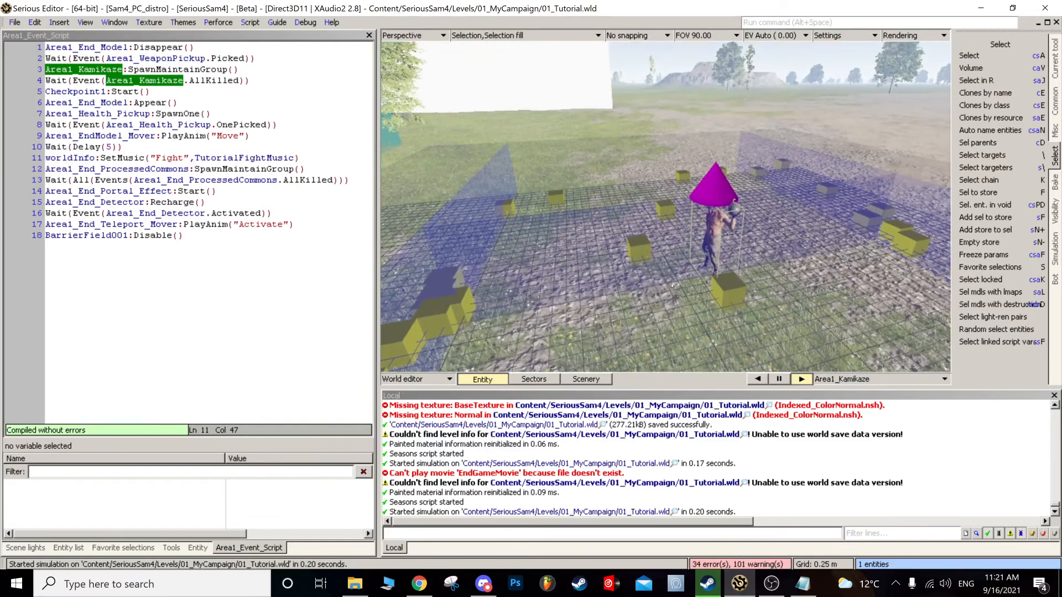
left_click(198, 547)
scroll(157, 296, "up", 14)
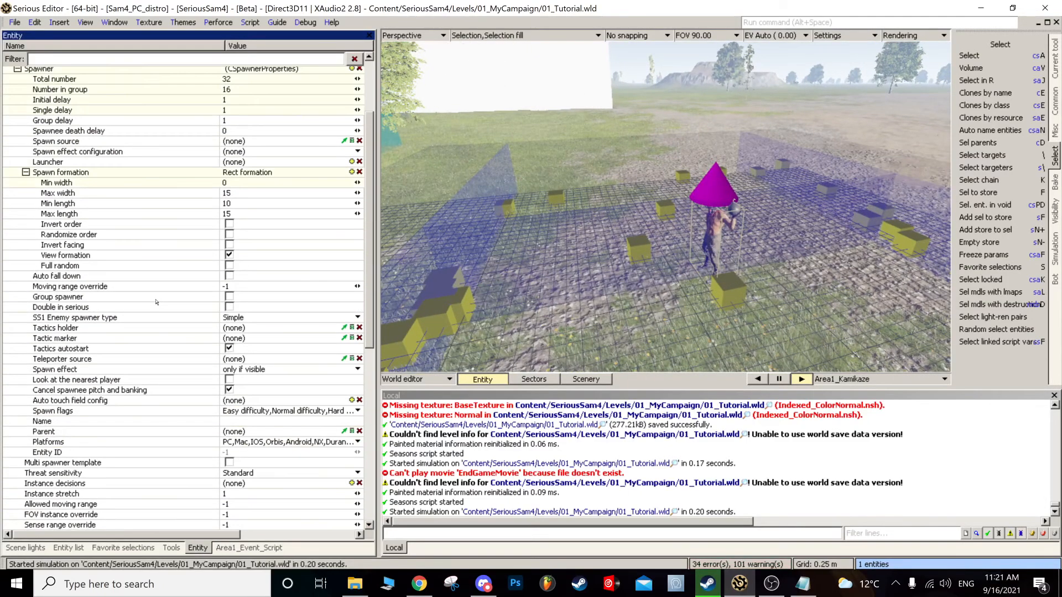
type("bar")
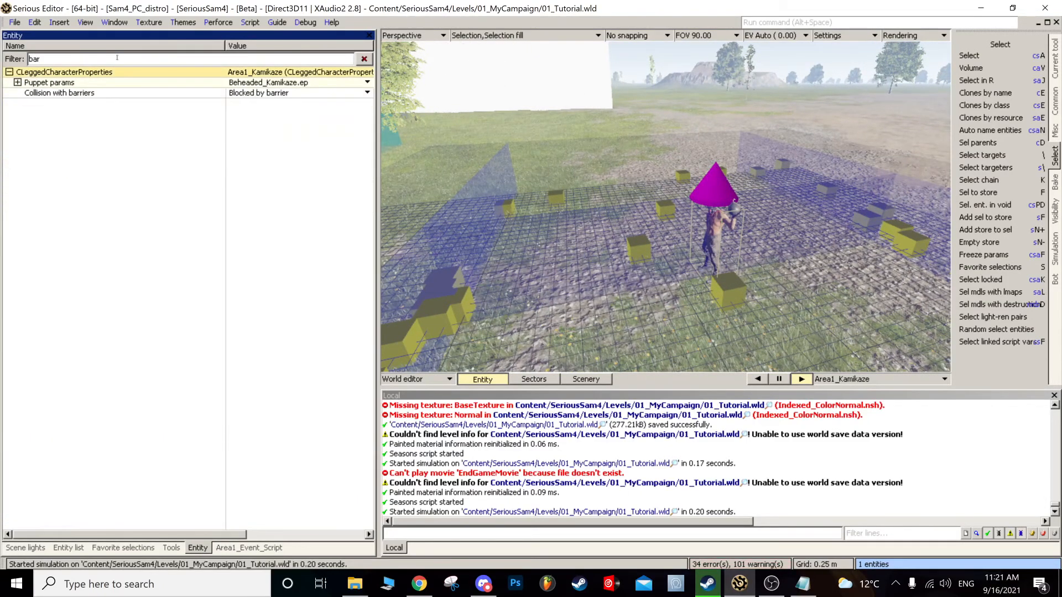
left_click(243, 93)
left_click(266, 114)
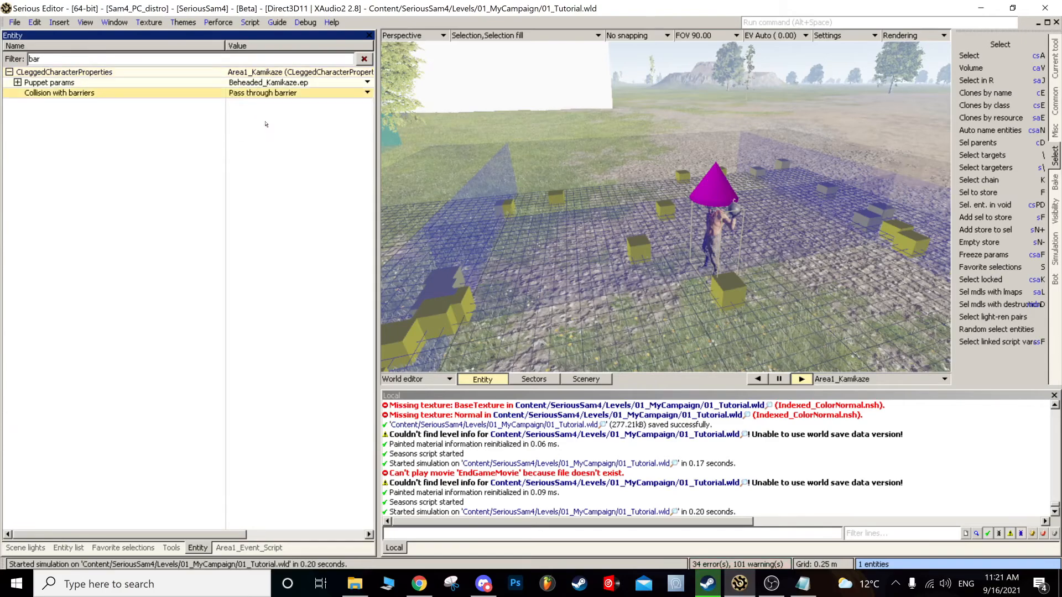
left_click(690, 217)
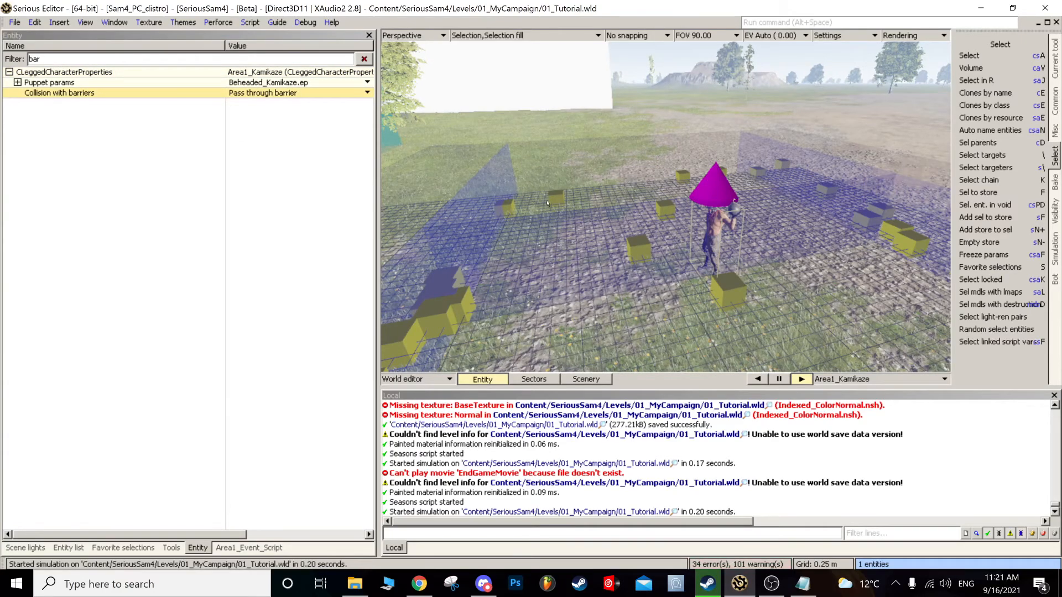
- Clear the Area1_Kamikaze selection and return to the code of Area1_Event_Script
middle_click_drag(546, 203, 478, 147)
scroll(478, 148, "down", 5)
left_click(477, 148)
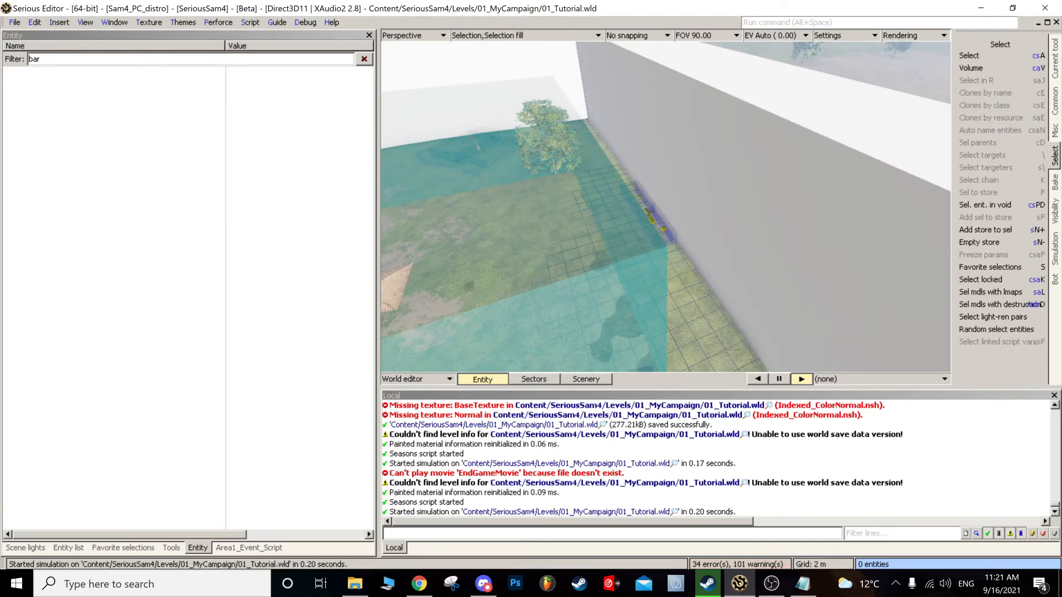
scroll(477, 147, "up", 5)
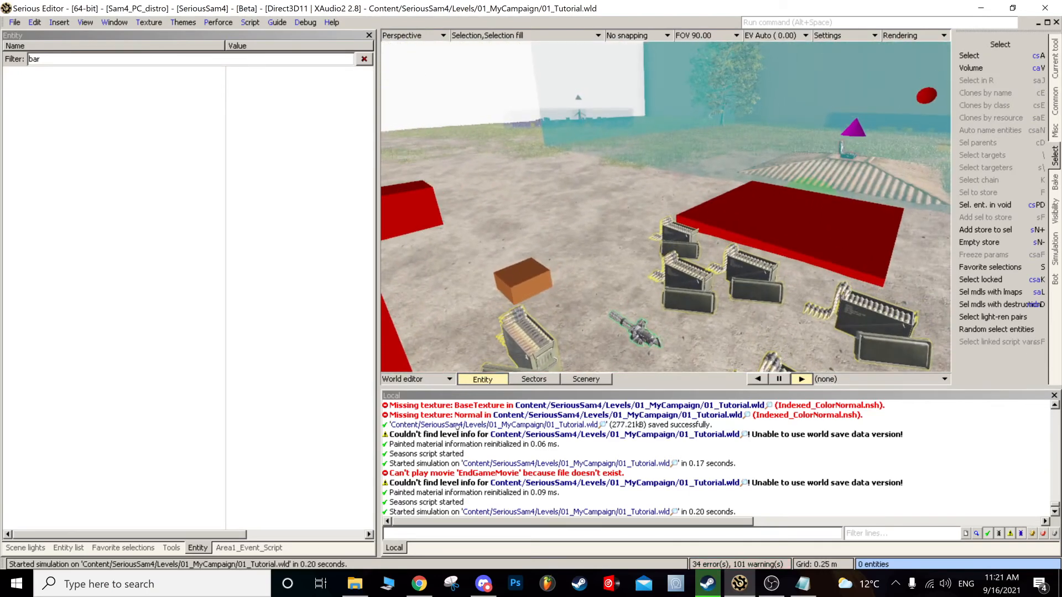
left_click(248, 547)
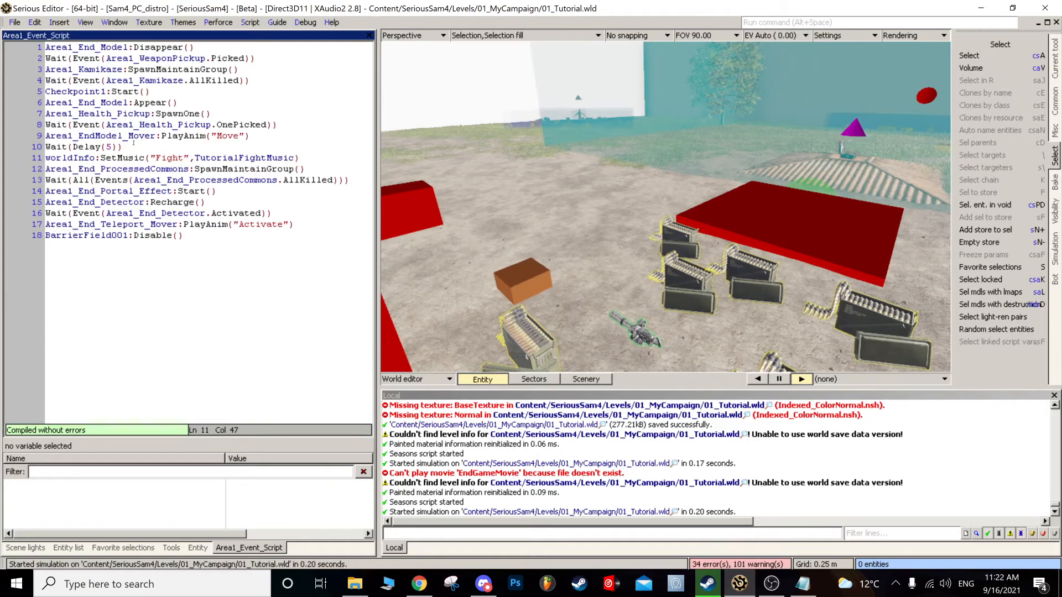
- Locate the Area1_End_Model and Area1_Health_Pickup entities in the level and match them to their lines in Area1_Event_Script
right_click_drag(608, 210, 686, 202)
key("w")
left_click(652, 232)
key("s")
left_click(346, 141)
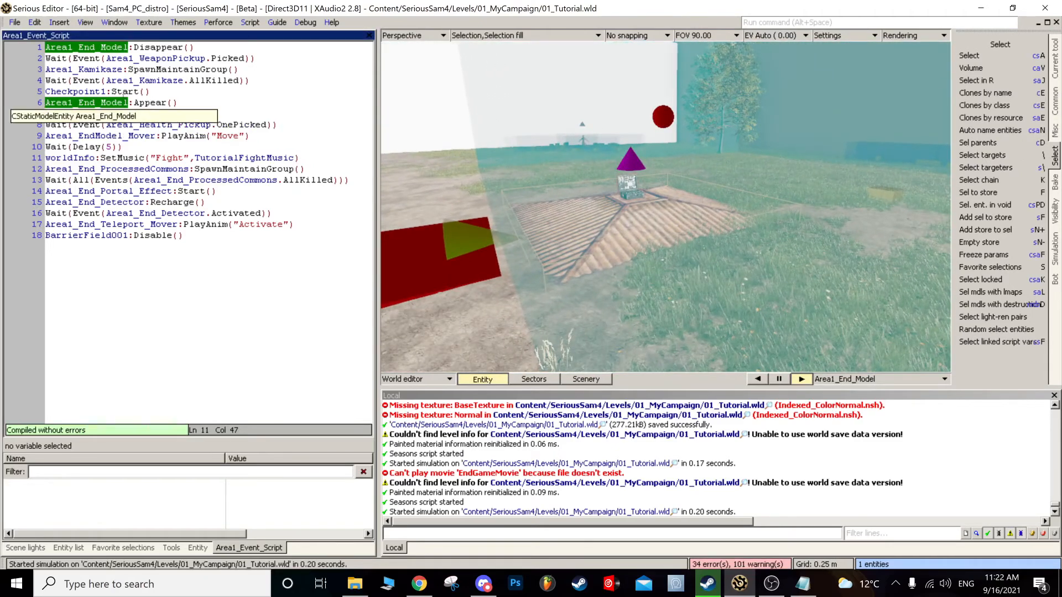
key("w")
right_click_drag(625, 190, 621, 191)
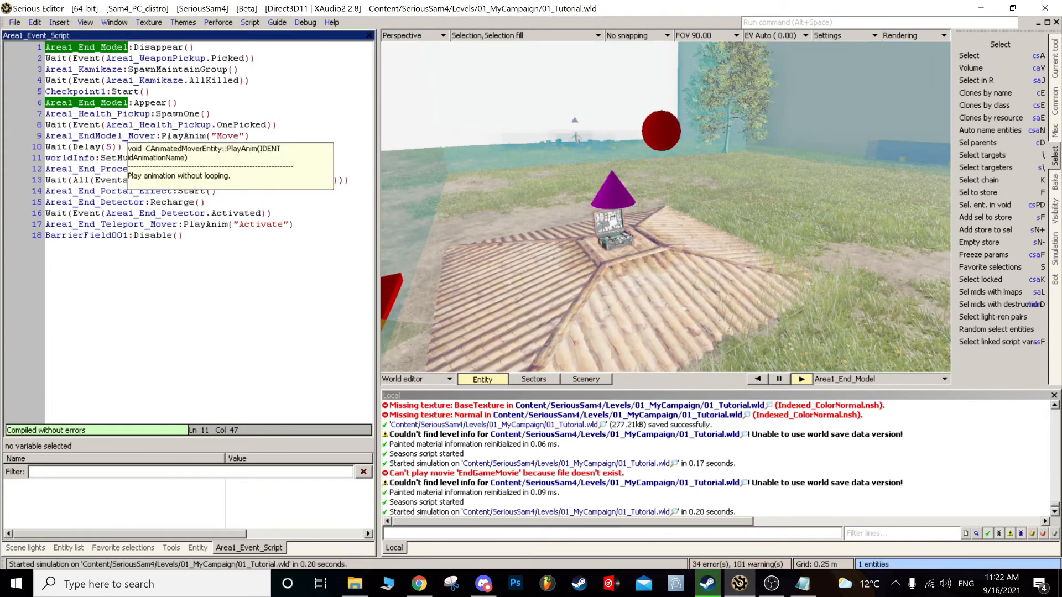
left_click_drag(206, 125, 266, 125)
left_click(610, 231)
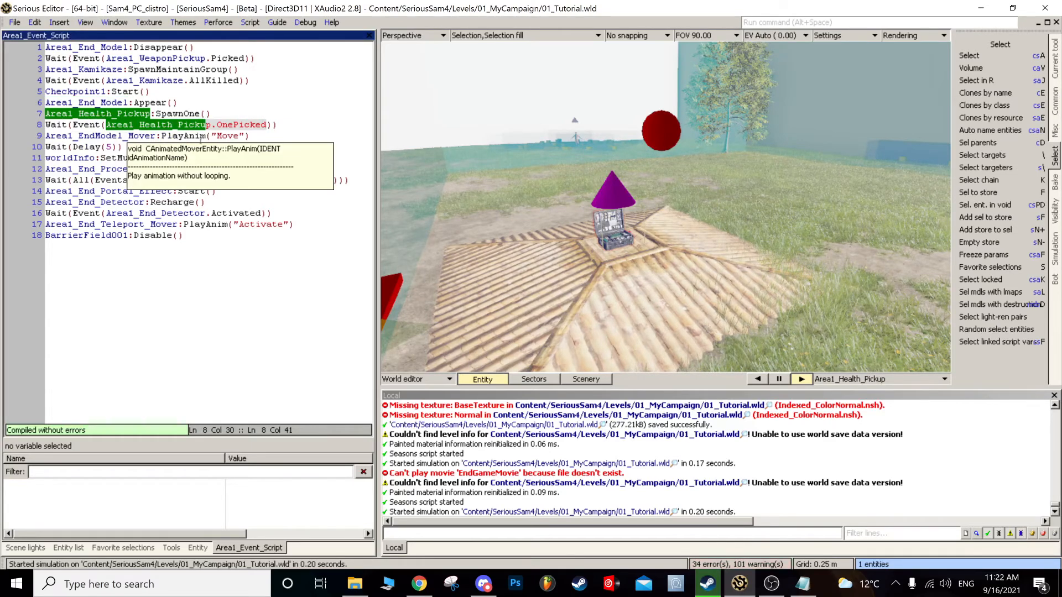
- Review lines 11 to 13 of Area1_Event_Script, covering the fight music and the Area1_End_ProcessedCommons spawn and AllKilled wait
left_click(95, 158)
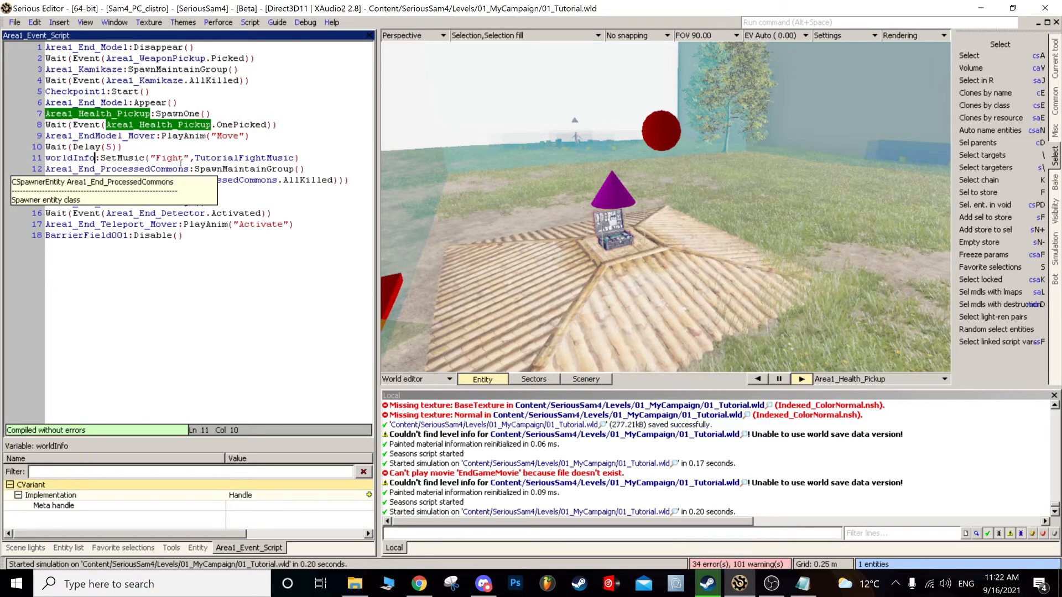
left_click_drag(196, 158, 49, 169)
left_click(314, 160)
left_click(128, 180)
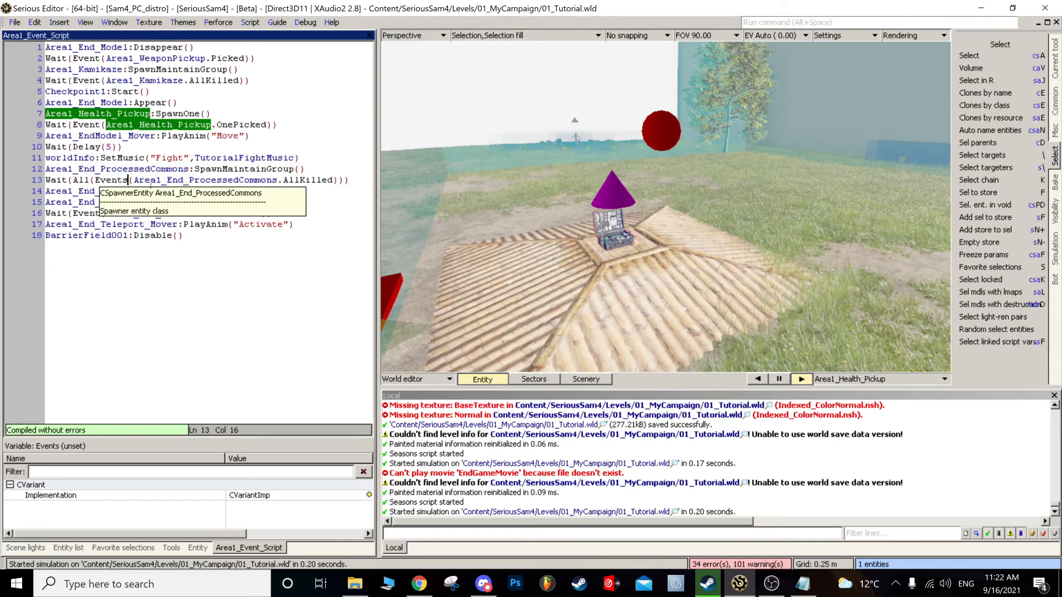
left_click(172, 180)
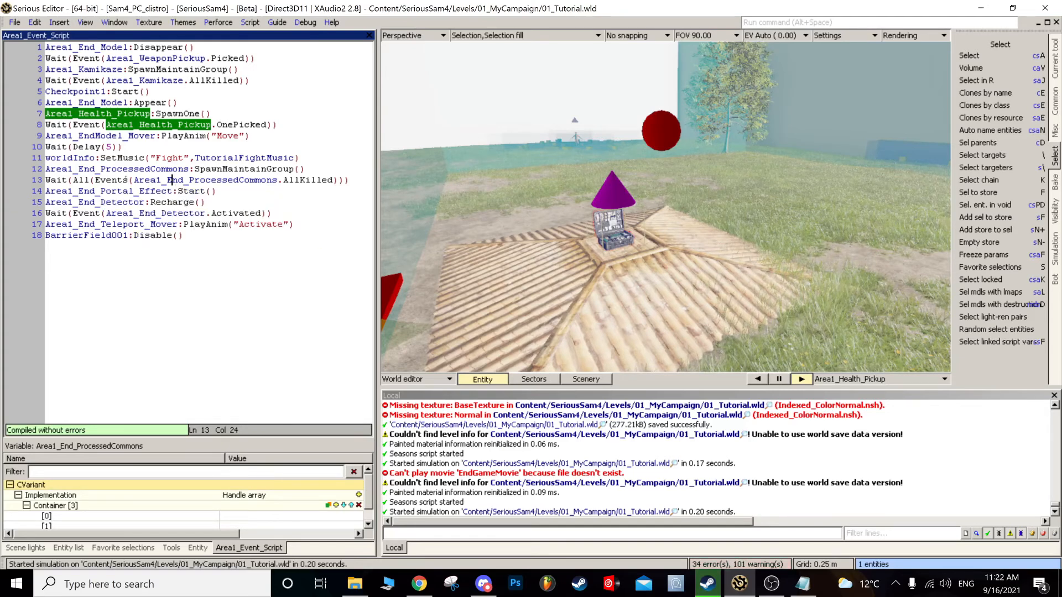
left_click(94, 180)
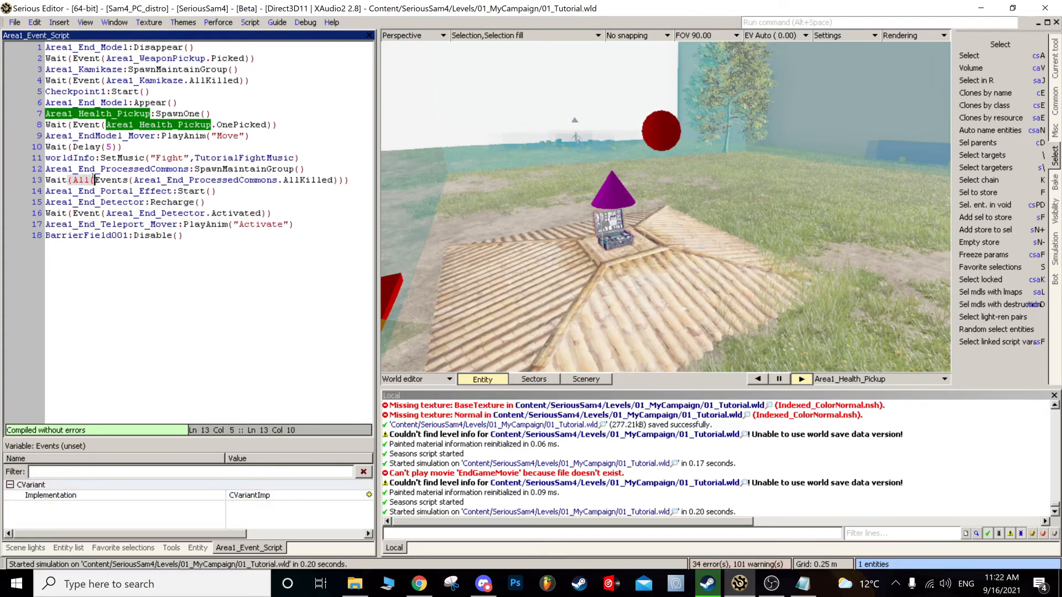
left_click(166, 180)
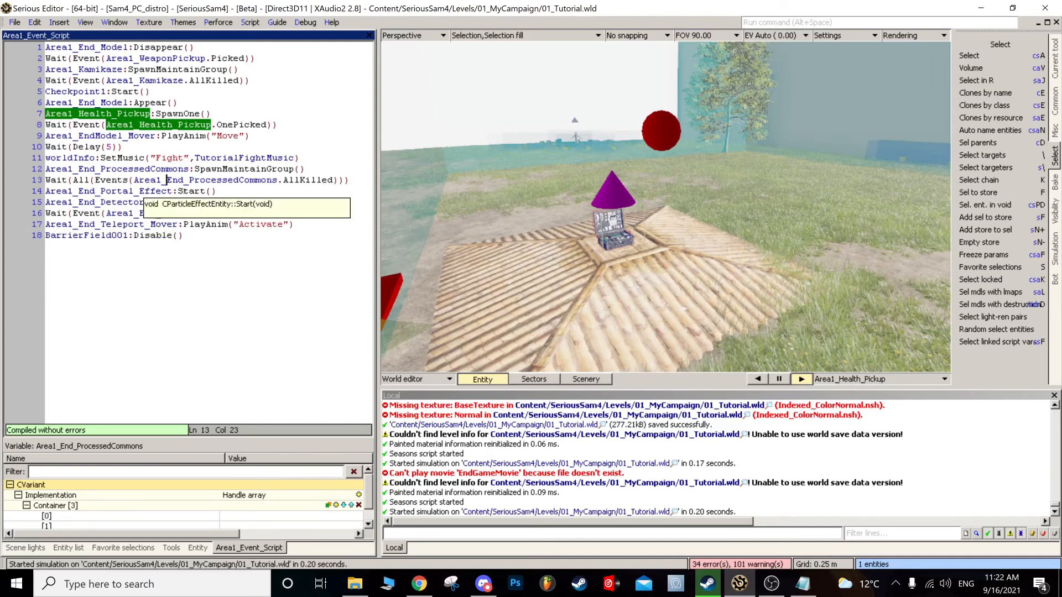
- Review lines 14 to 18 of Area1_Event_Script, covering the portal effect, detector recharge, teleport mover and barrier disabling
left_click_drag(181, 191, 207, 191)
left_click(218, 192)
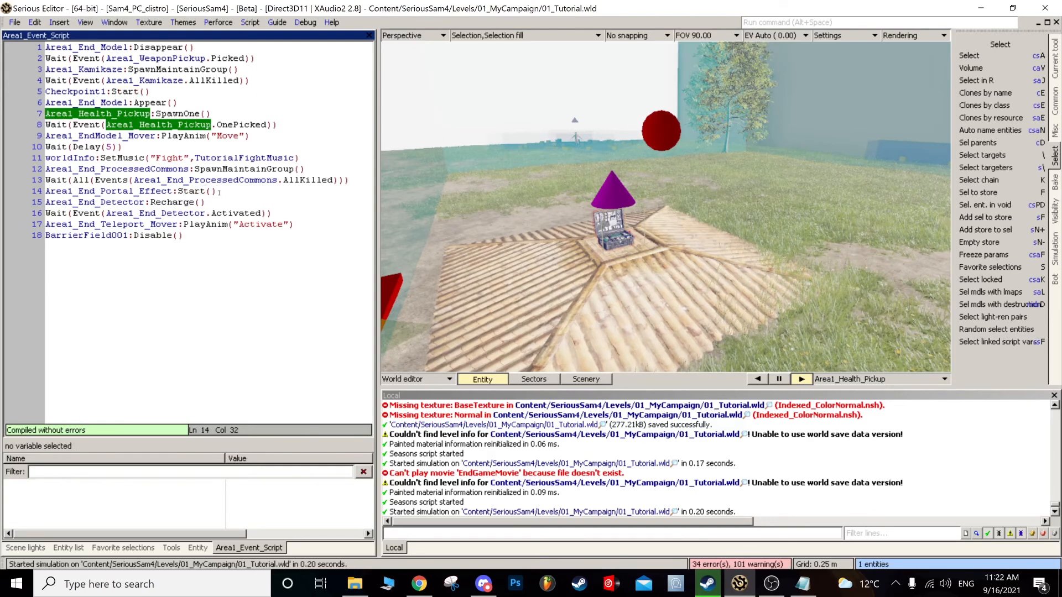
left_click_drag(153, 202, 205, 203)
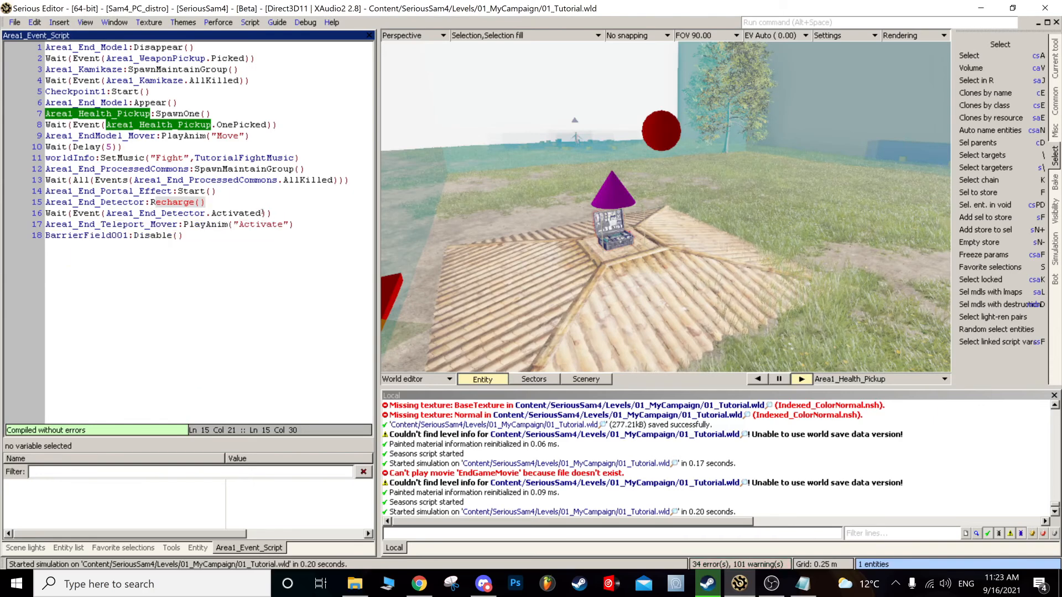
left_click_drag(217, 226, 250, 226)
left_click(208, 235)
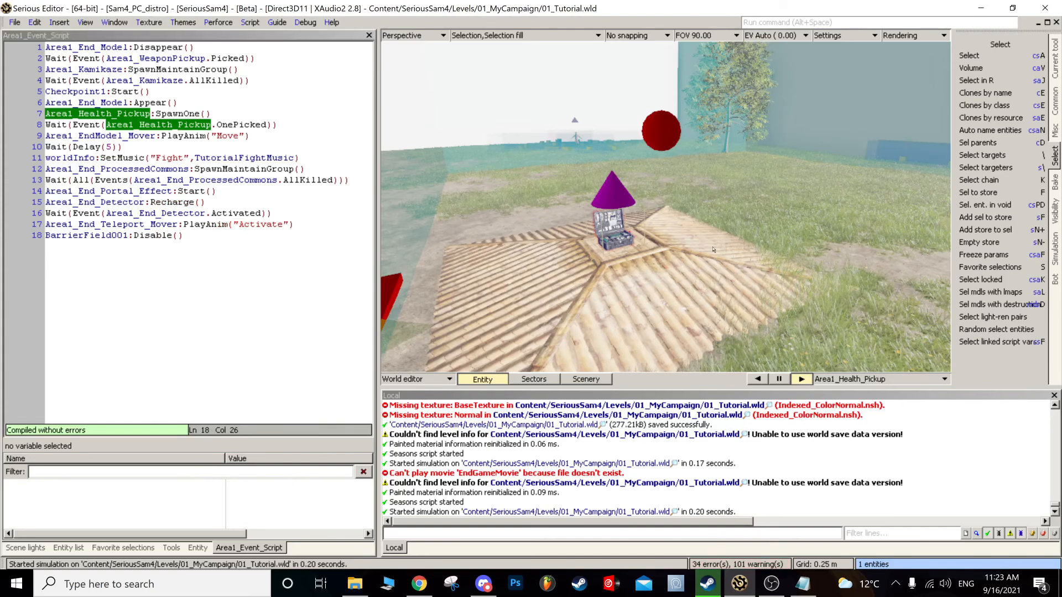
- Open Boss_Script in the boss arena and inspect the Khnum model and the path leading there
scroll(666, 207, "down", 5)
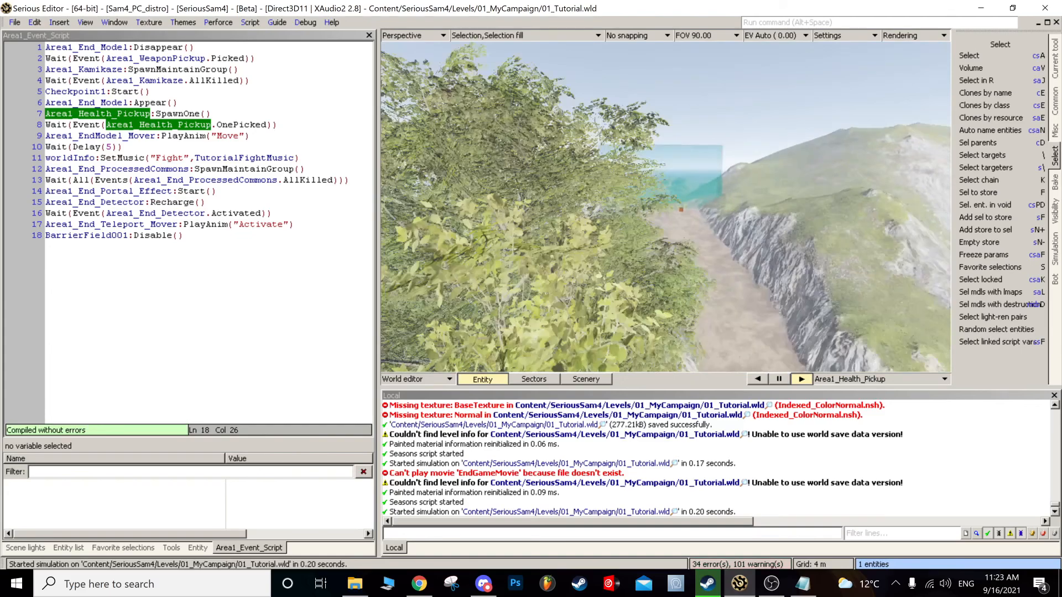
left_click(755, 249)
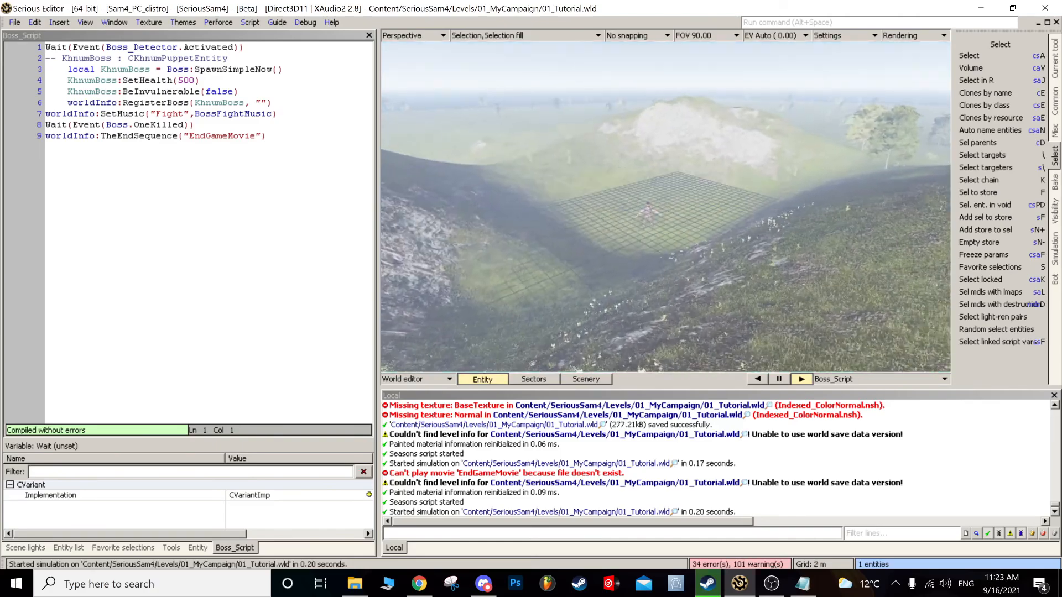
scroll(635, 203, "up", 10)
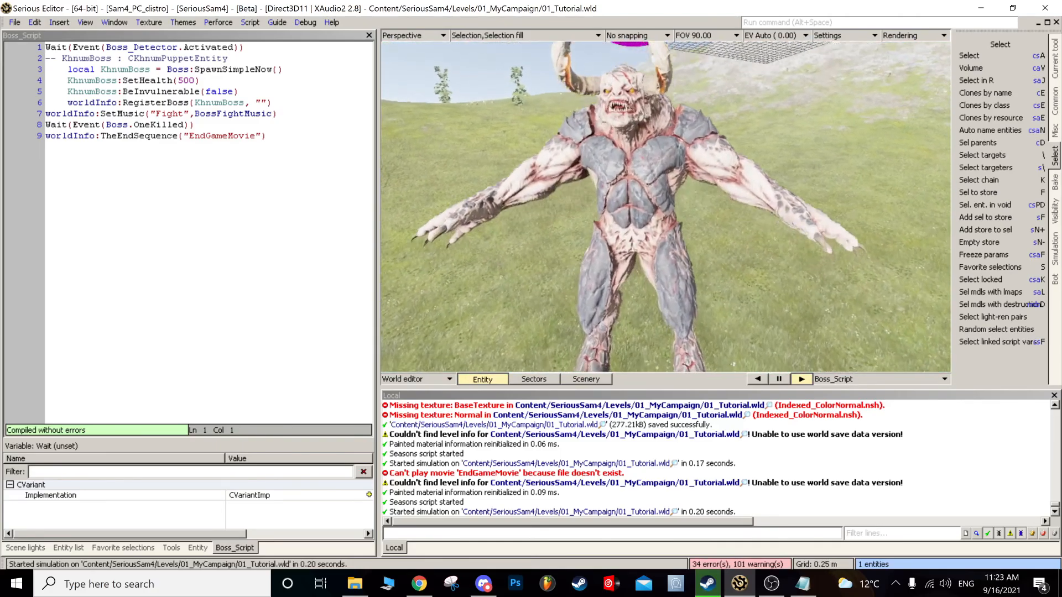
scroll(665, 206, "up", 3)
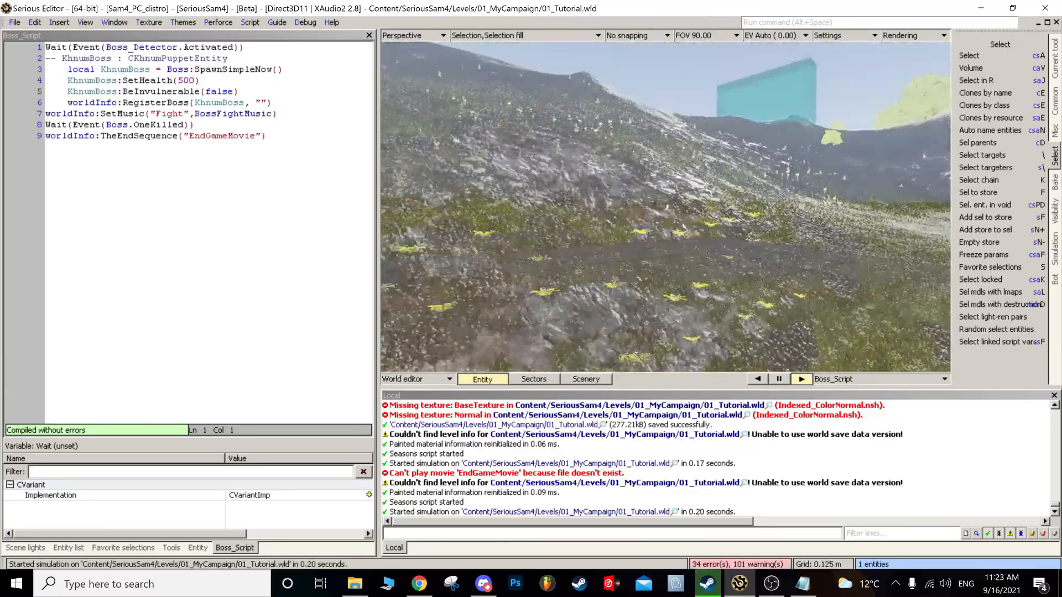
scroll(666, 207, "down", 3)
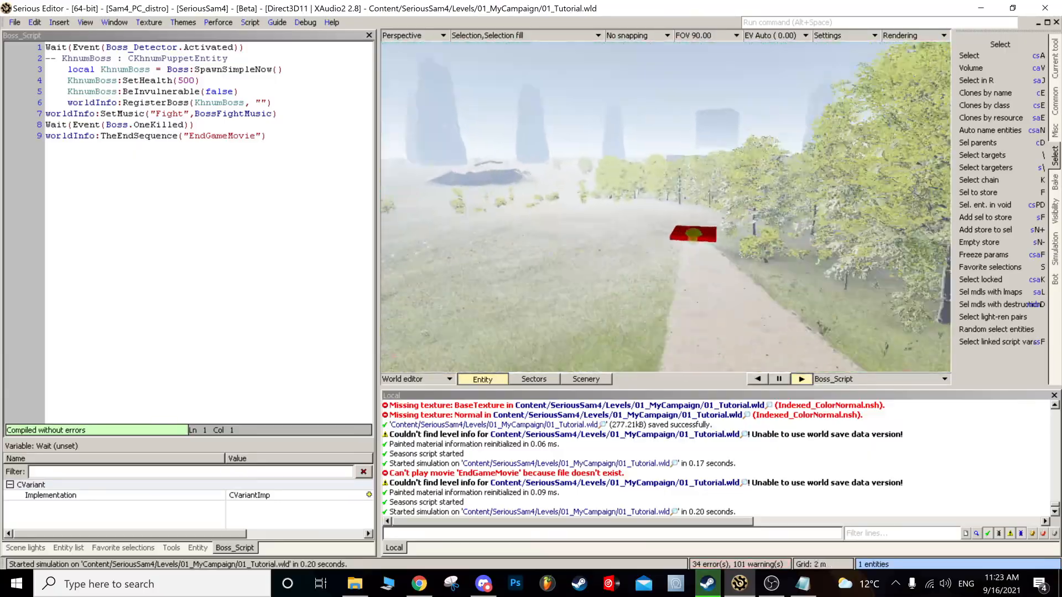